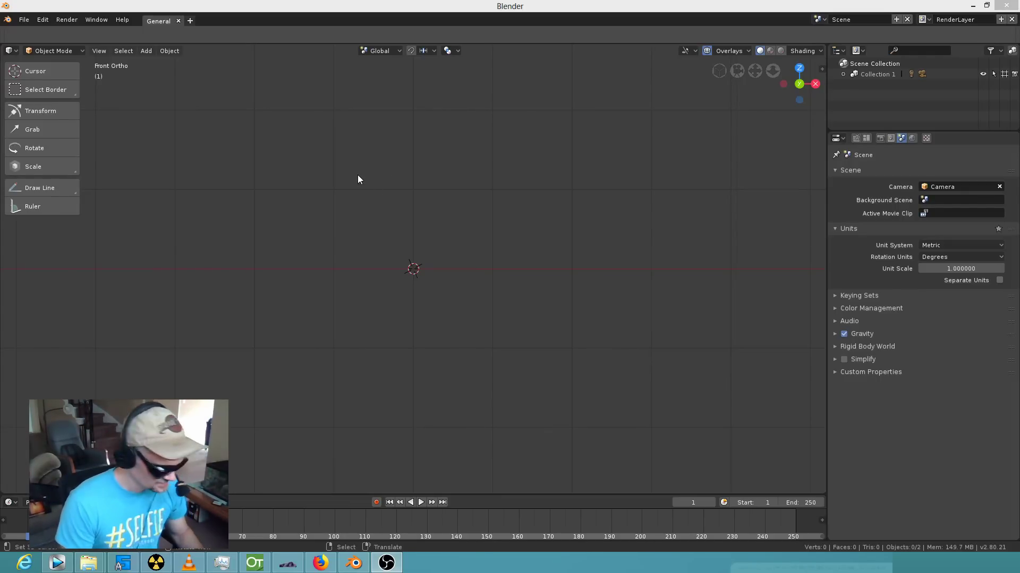
Place the 3D cursor away from the origin and snap it back to the center.
click(449, 240)
key(shift+a)
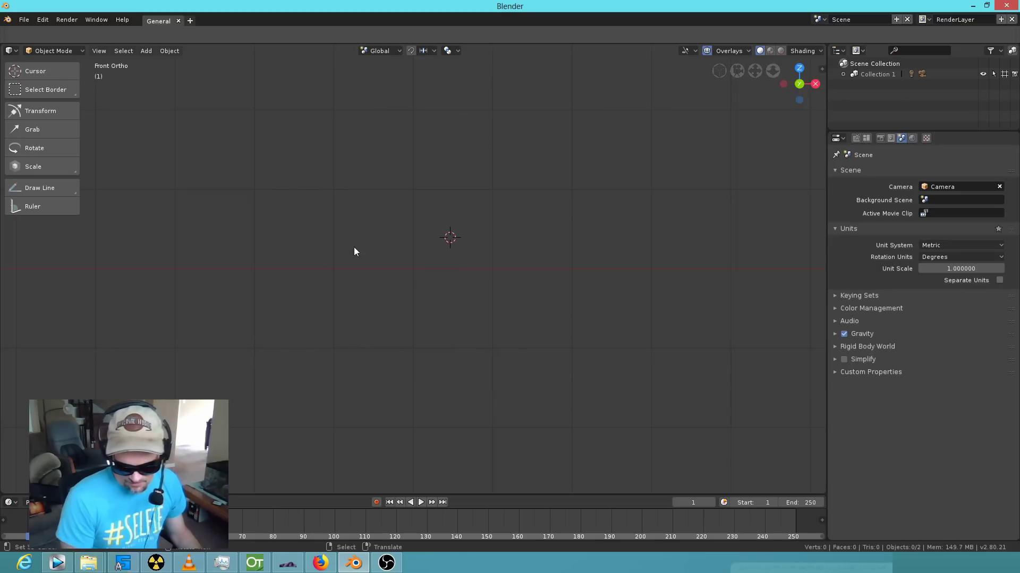
key(shift+s)
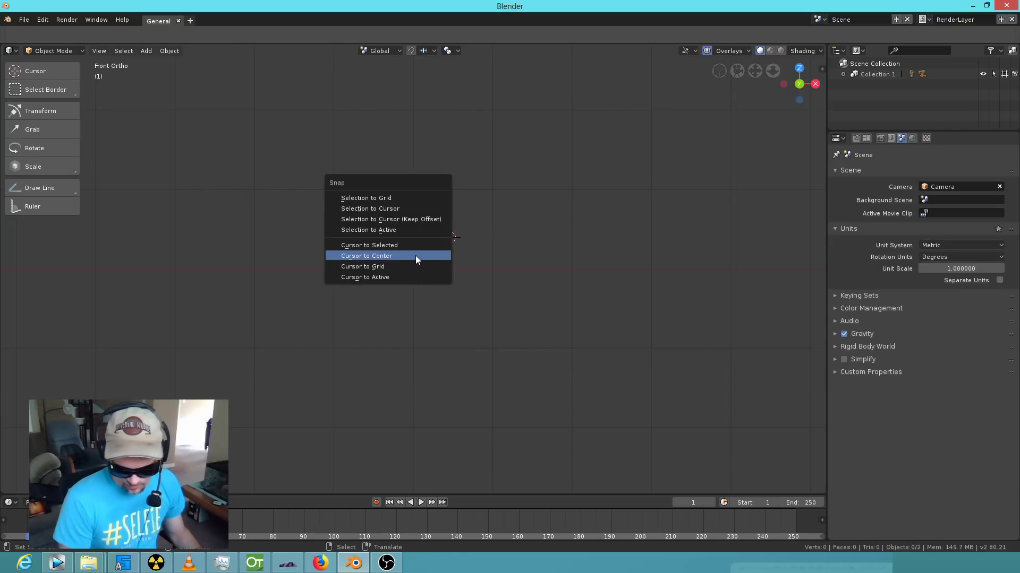
click(403, 256)
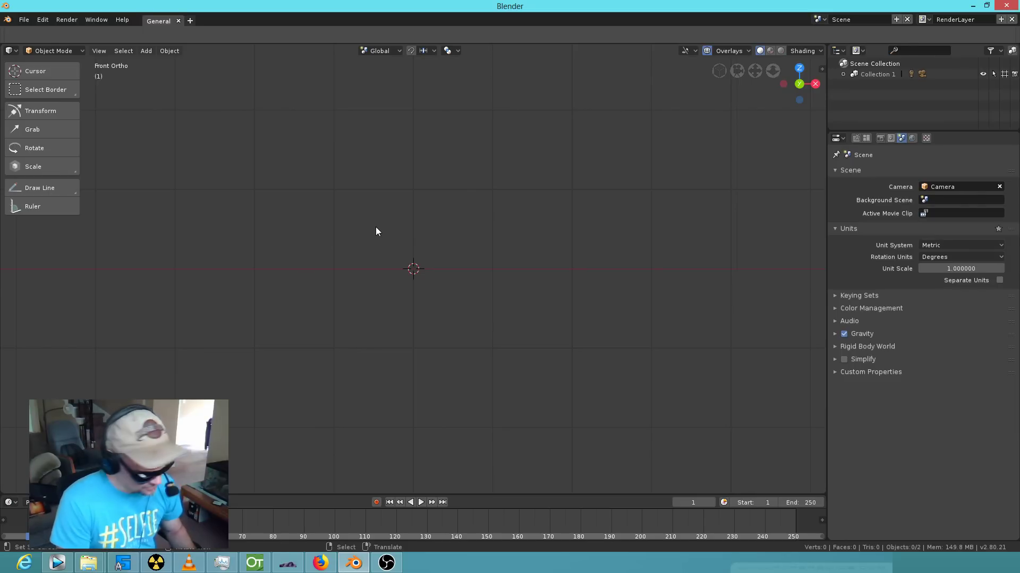
Try adding a grease pencil Stroke object at the 3D cursor and moving it.
key(shift+a)
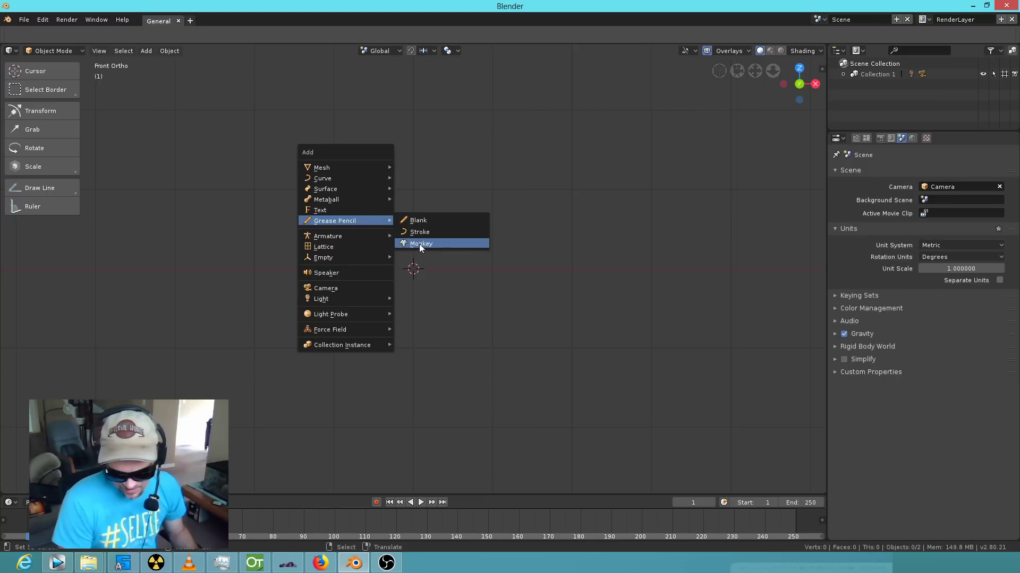
click(420, 155)
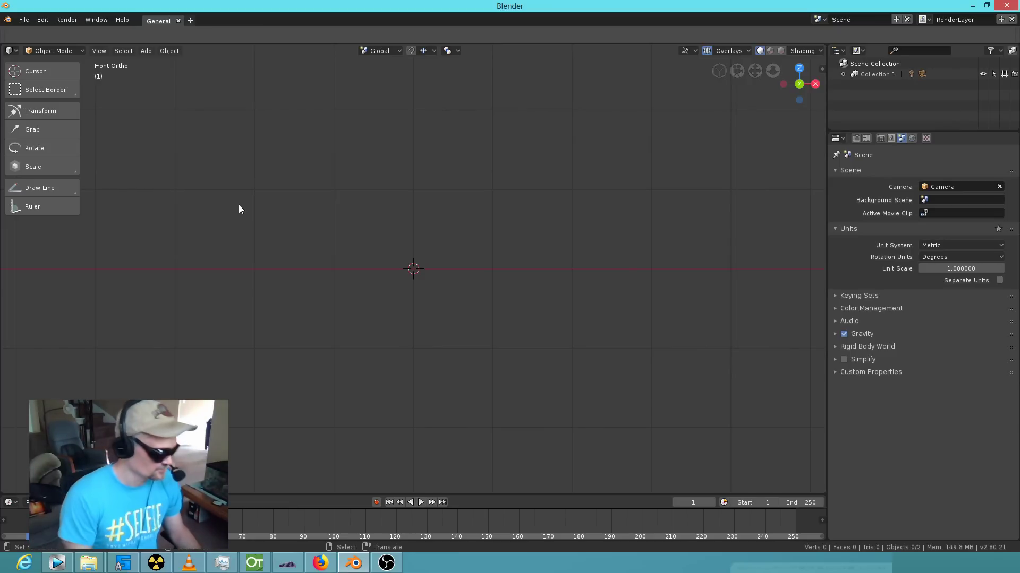
key(shift+a)
mouse_move(241, 205)
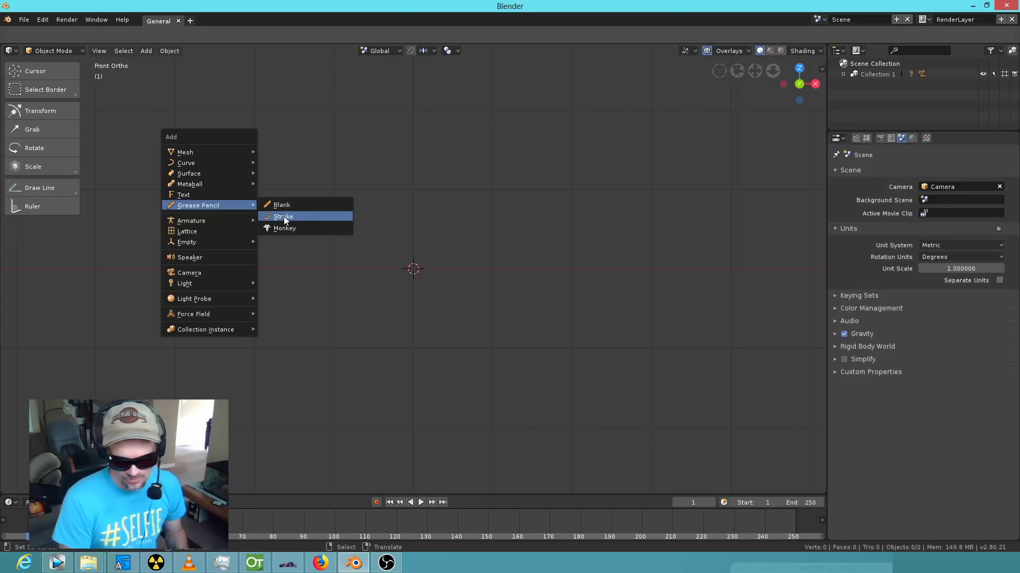
click(285, 217)
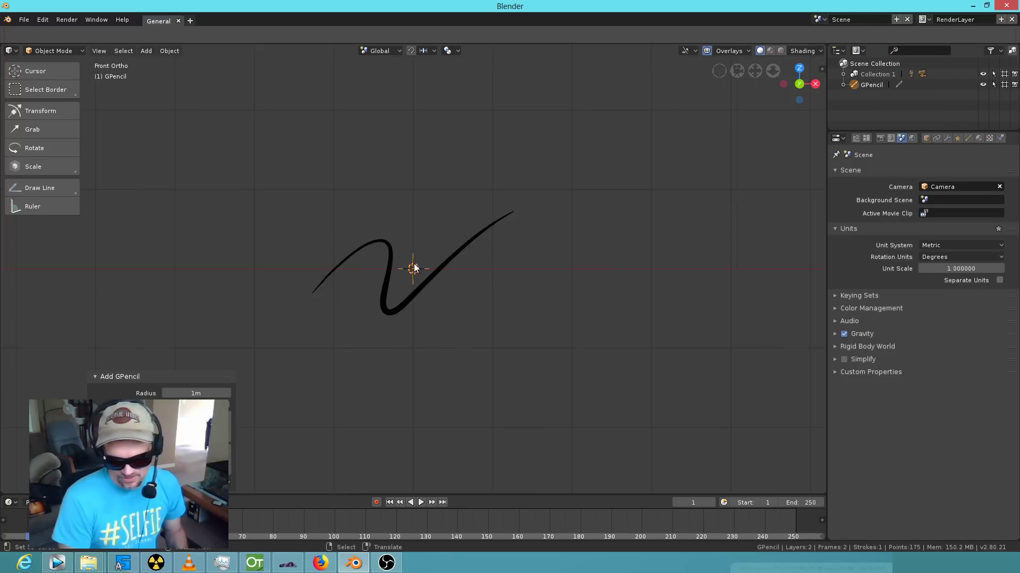
key(g)
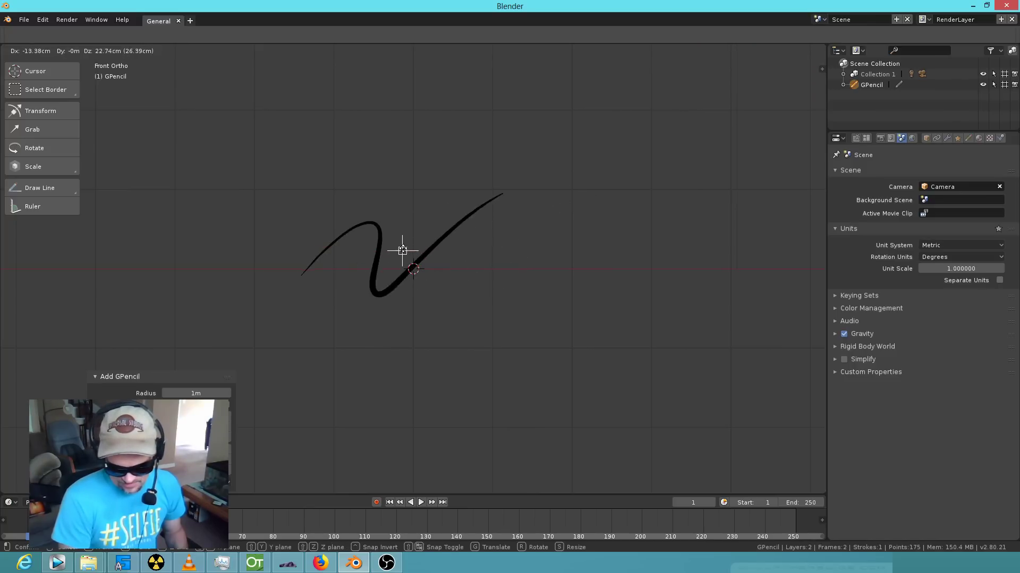
right_click(394, 252)
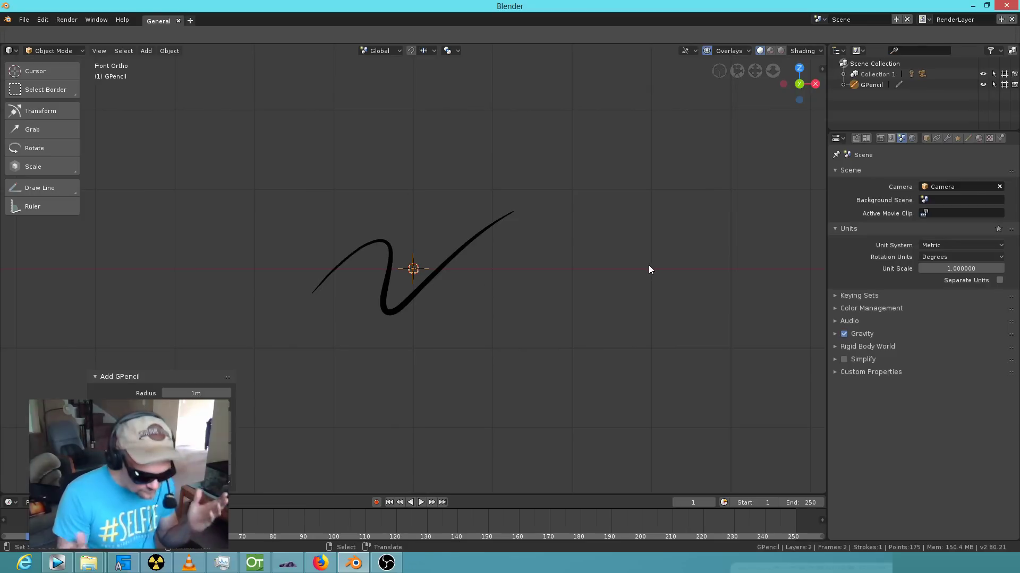
key(ctrl+z)
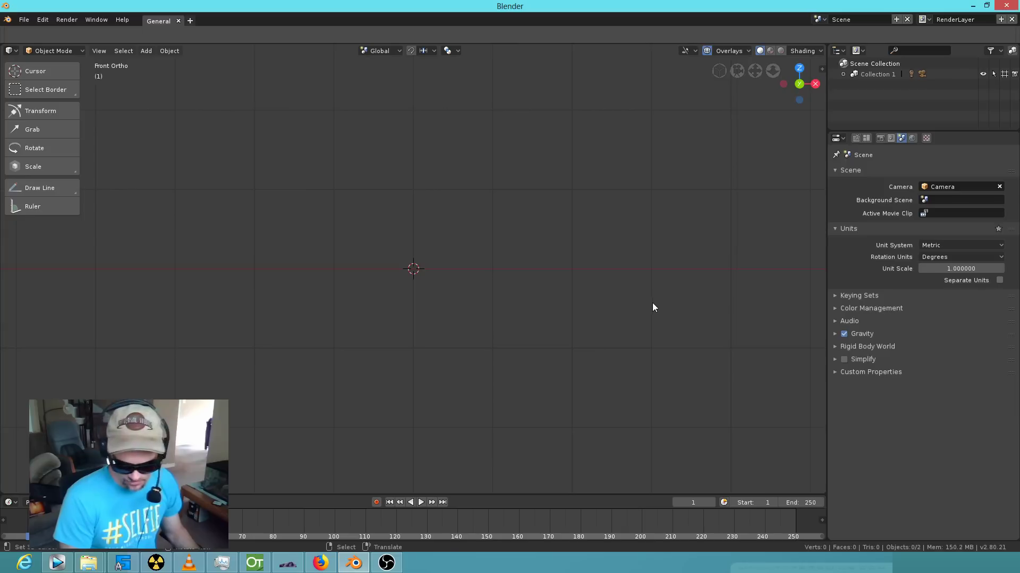
Add a grease pencil Monkey at the 3D cursor and switch it to Draw mode.
key(shift+a)
mouse_move(445, 247)
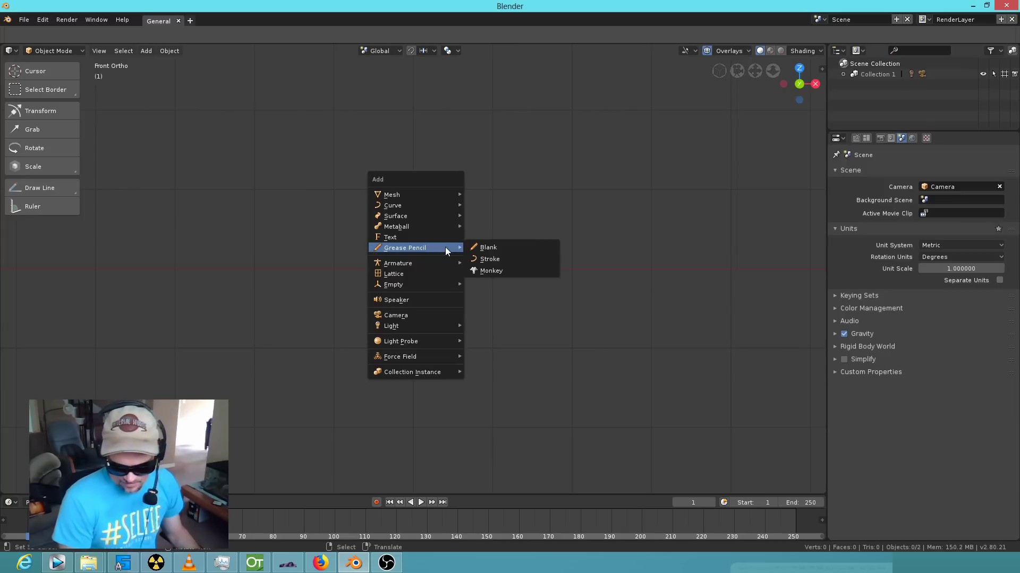
click(504, 272)
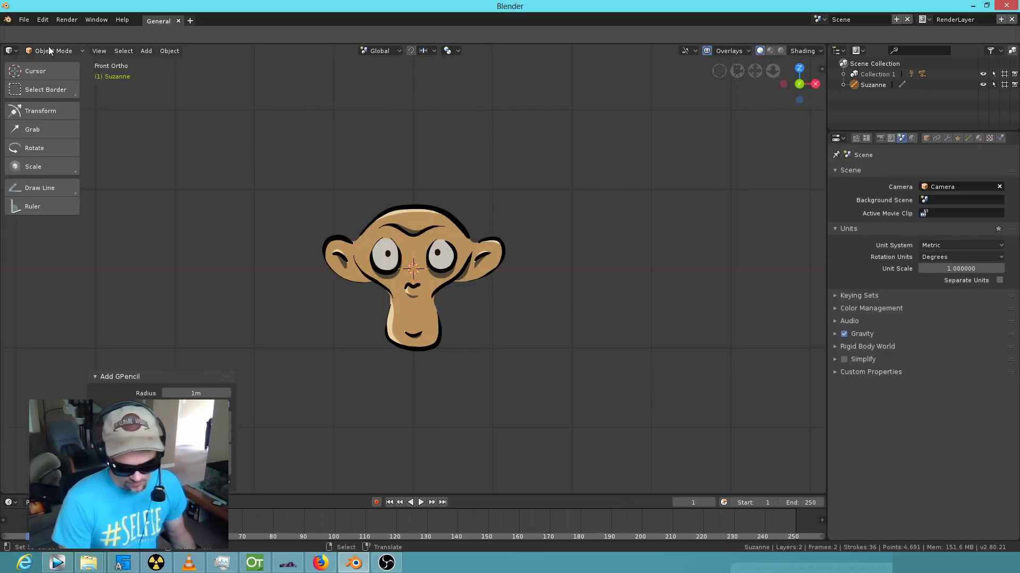
click(81, 52)
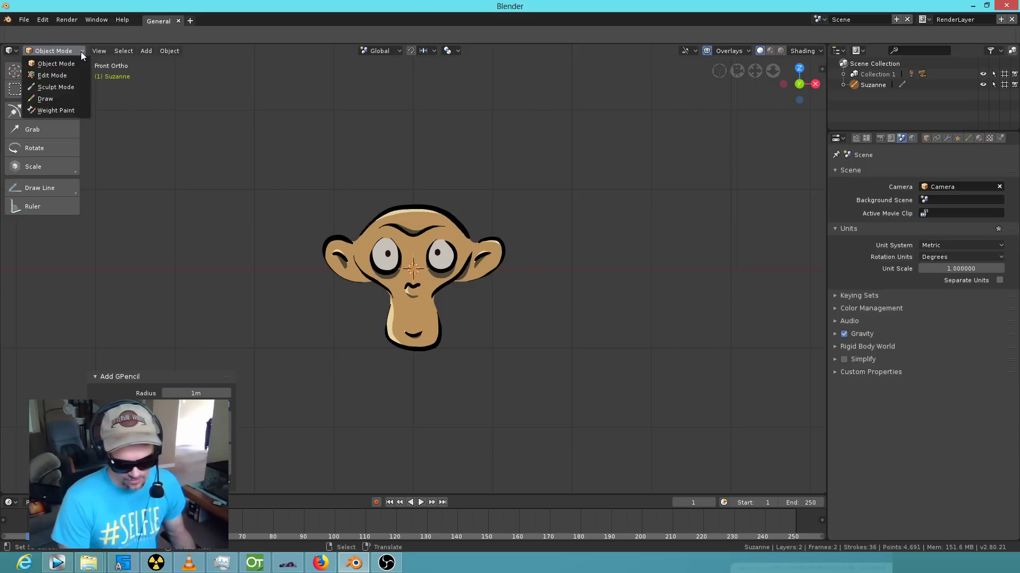
click(71, 95)
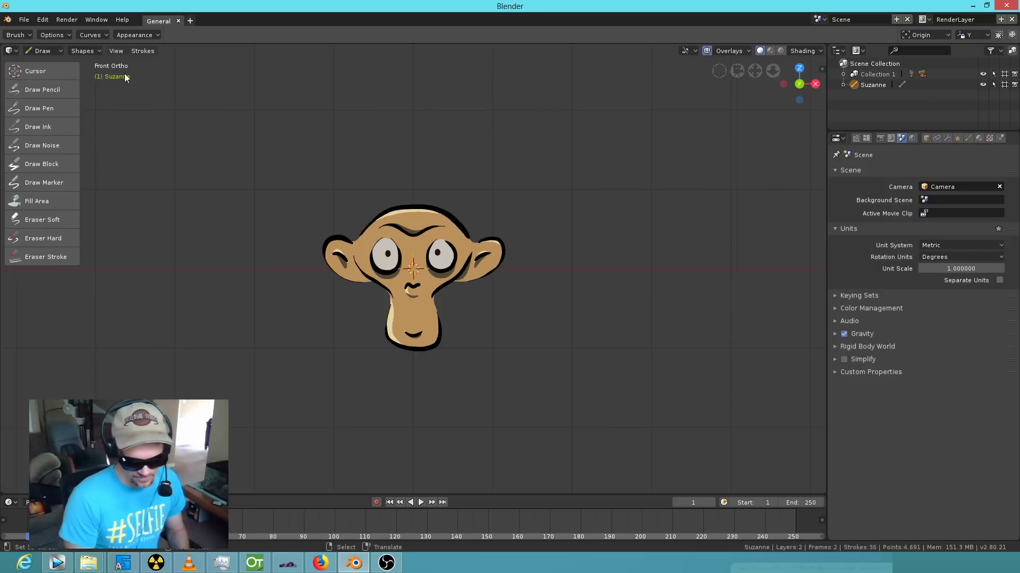
click(57, 52)
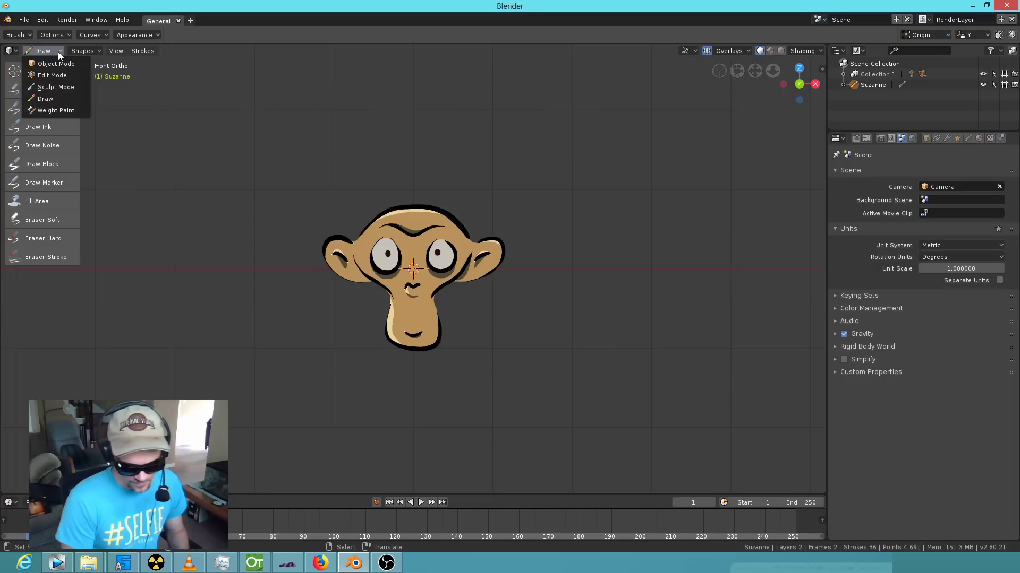
click(58, 98)
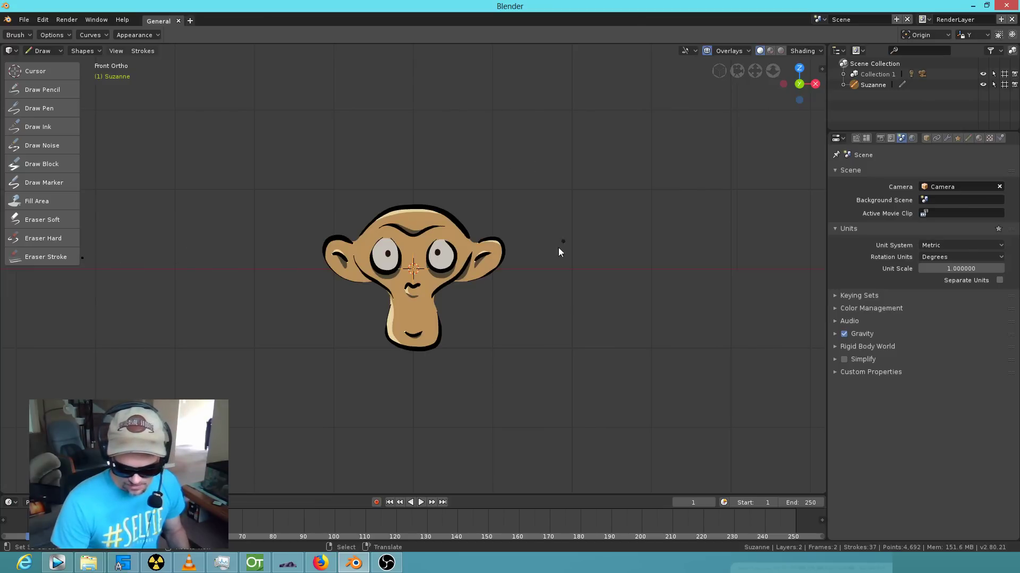
Sketch an oval head beside the monkey with construction guidelines, round eyes, a nose and angry eyebrows.
mouse_move(634, 332)
mouse_down()
mouse_move(545, 249)
mouse_move(684, 196)
mouse_move(664, 305)
mouse_move(626, 349)
mouse_move(587, 321)
mouse_move(583, 291)
mouse_move(533, 259)
mouse_move(682, 200)
mouse_up()
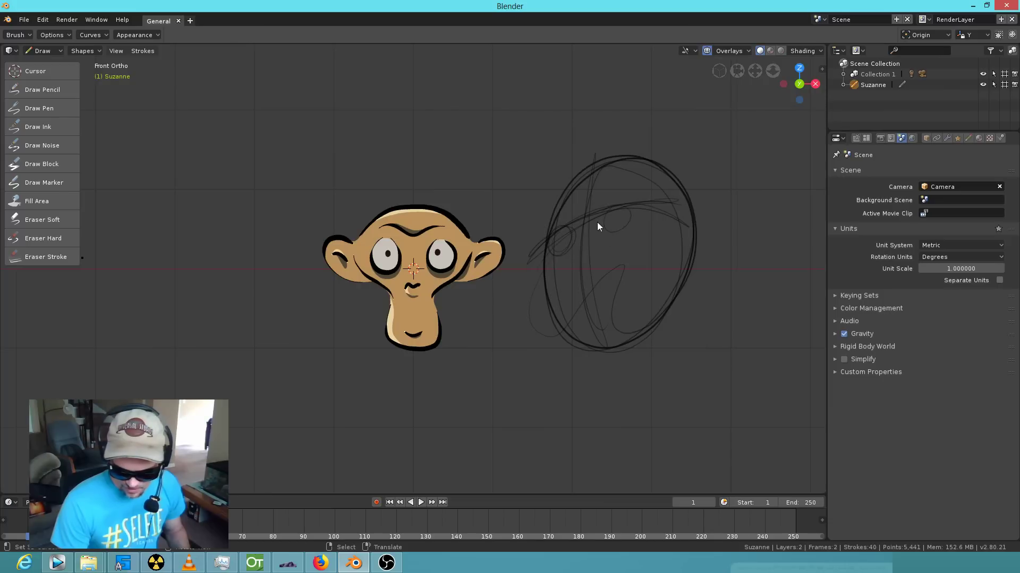
drag(547, 262, 540, 259)
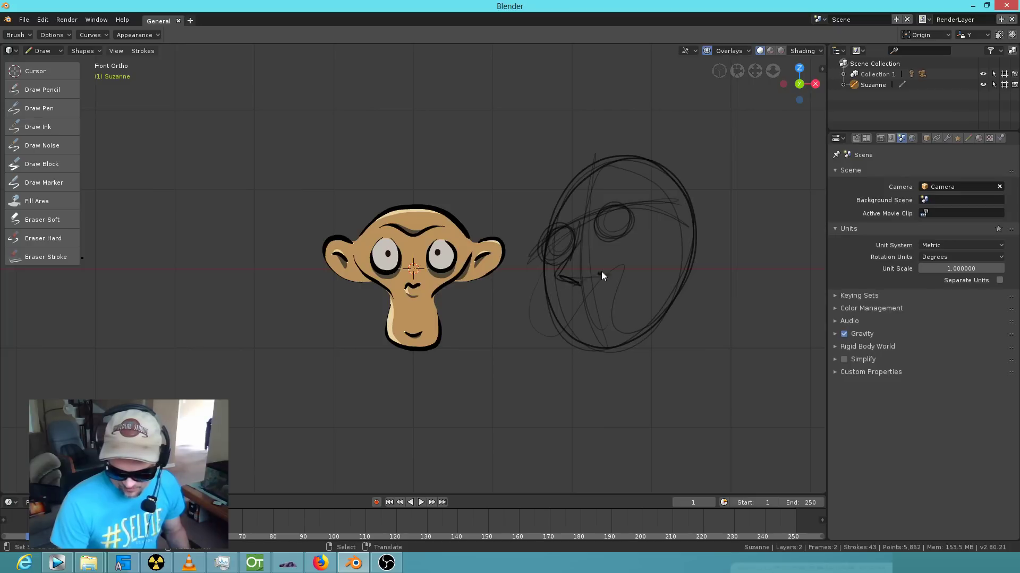
drag(590, 260, 616, 261)
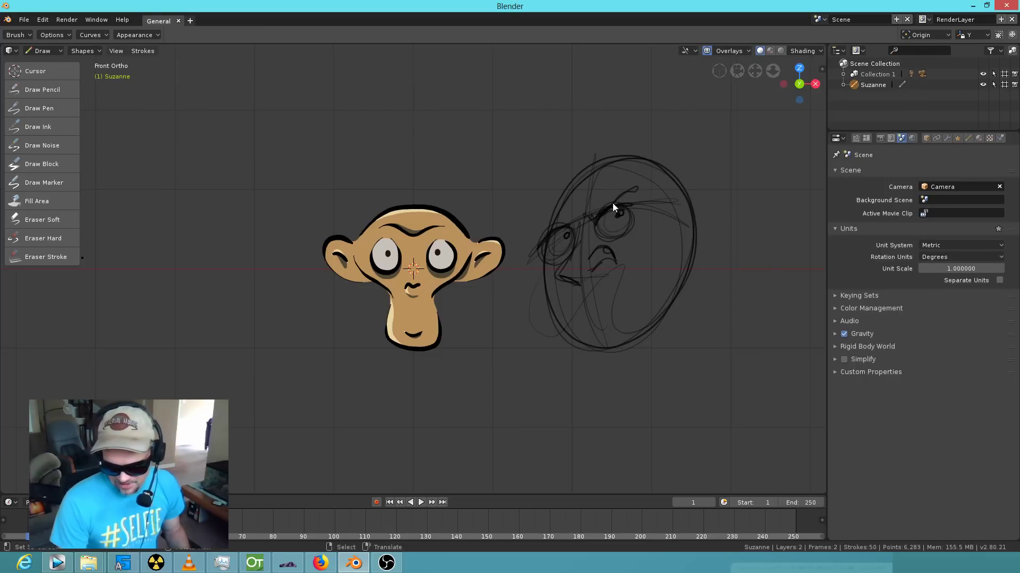
drag(630, 192, 615, 204)
drag(542, 225, 540, 224)
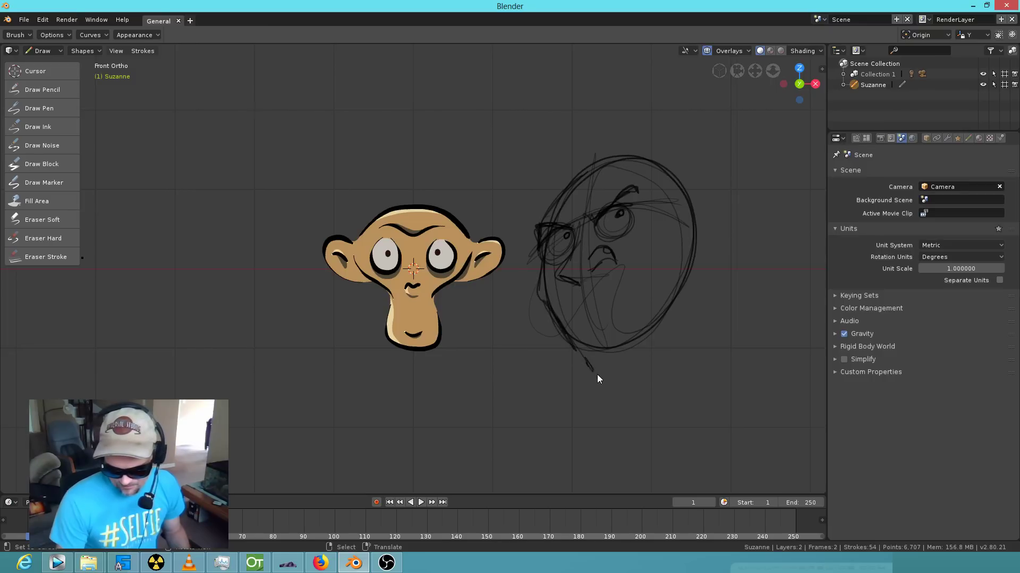
Complete the sketched face with a chin and neck line, a frowning mouth, an ear and forward-swept hair.
drag(638, 367, 592, 356)
drag(666, 317, 680, 284)
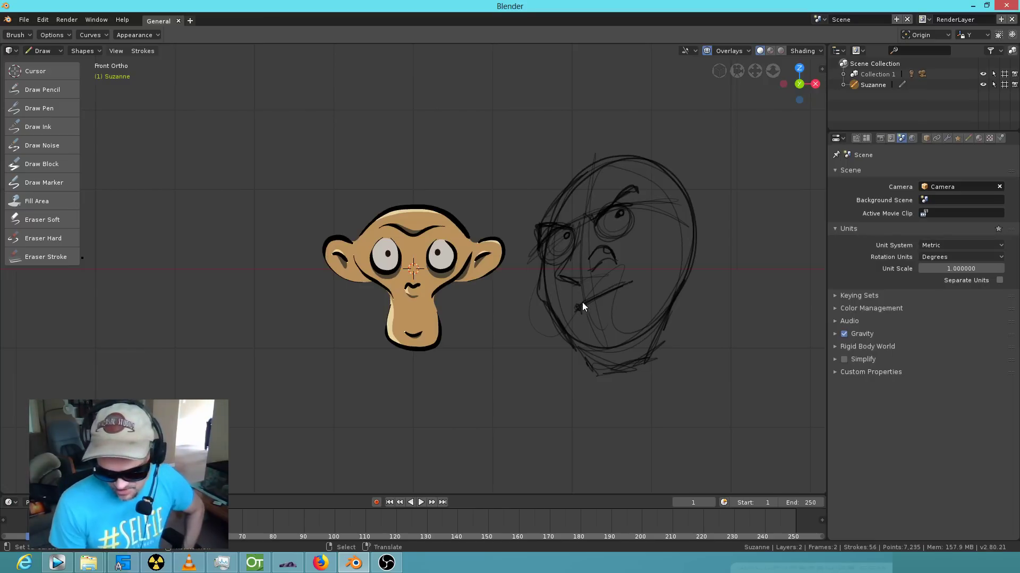
mouse_move(631, 284)
mouse_down()
mouse_move(617, 293)
mouse_move(630, 291)
mouse_up()
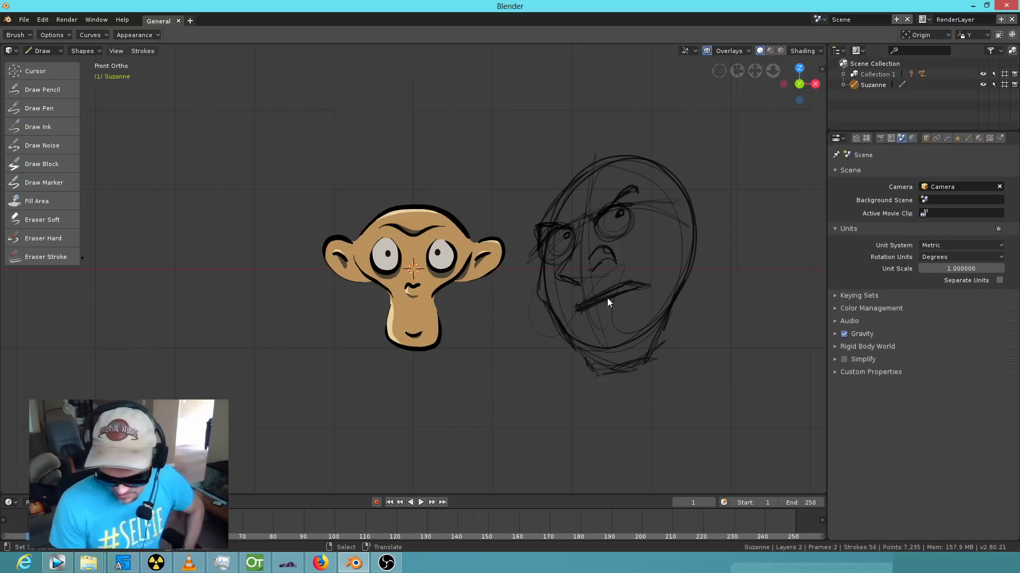
click(655, 242)
drag(699, 274, 717, 233)
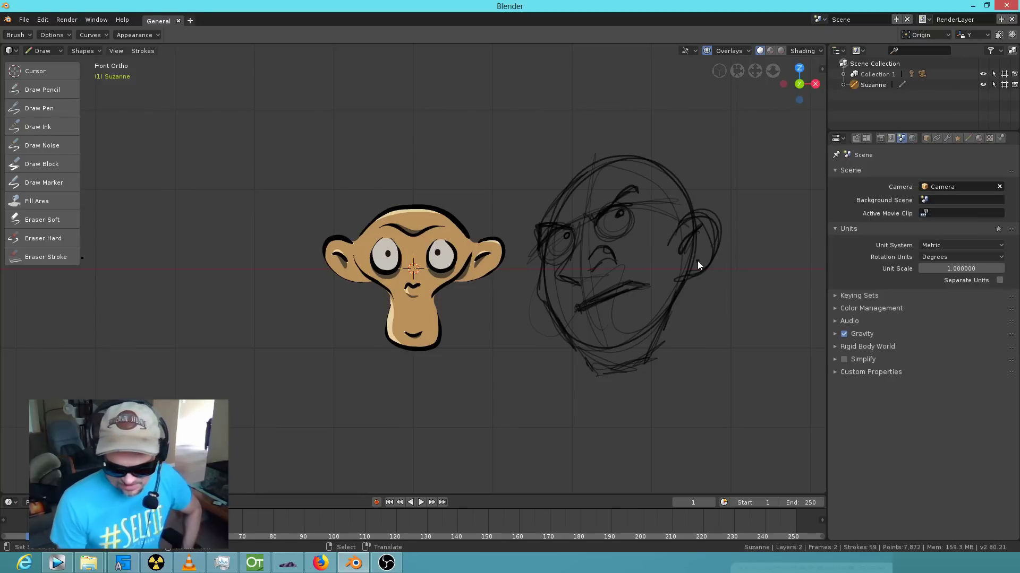
drag(608, 224, 595, 231)
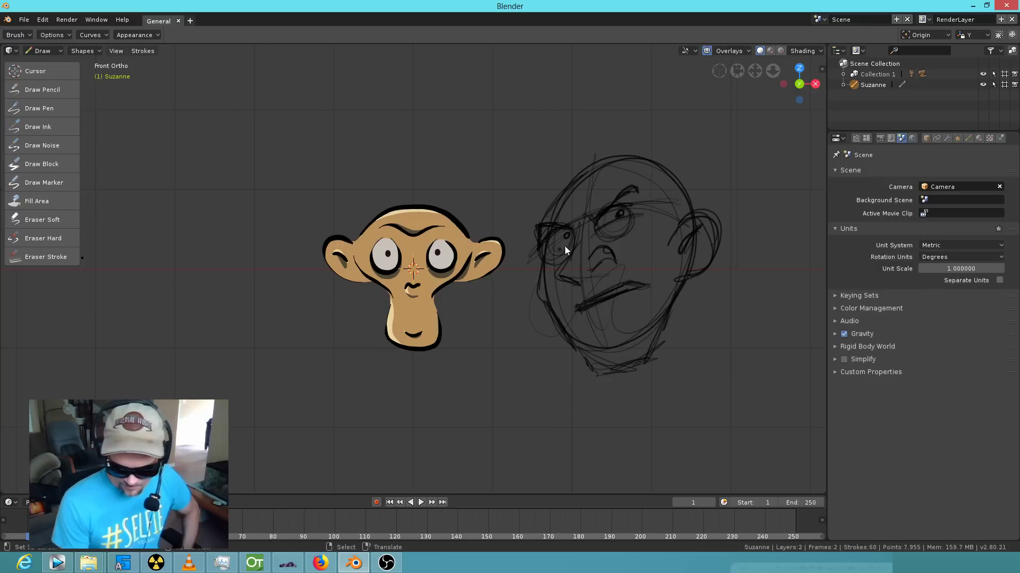
mouse_move(614, 156)
mouse_down()
mouse_move(492, 206)
mouse_move(645, 149)
mouse_move(687, 177)
mouse_up()
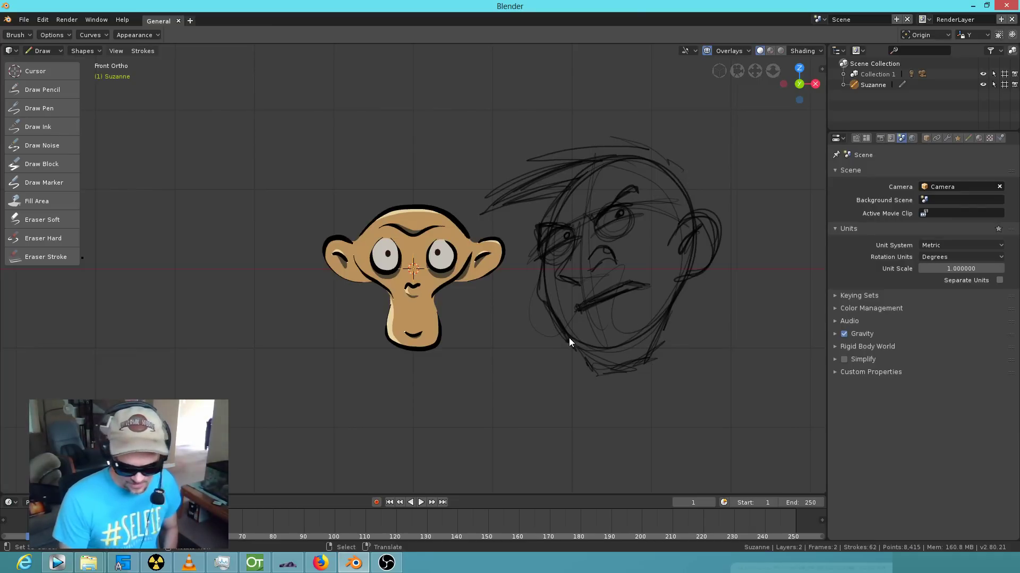
Activate the Draw Pen brush and enlarge the material slot list to fit all of the monkey's materials.
click(51, 109)
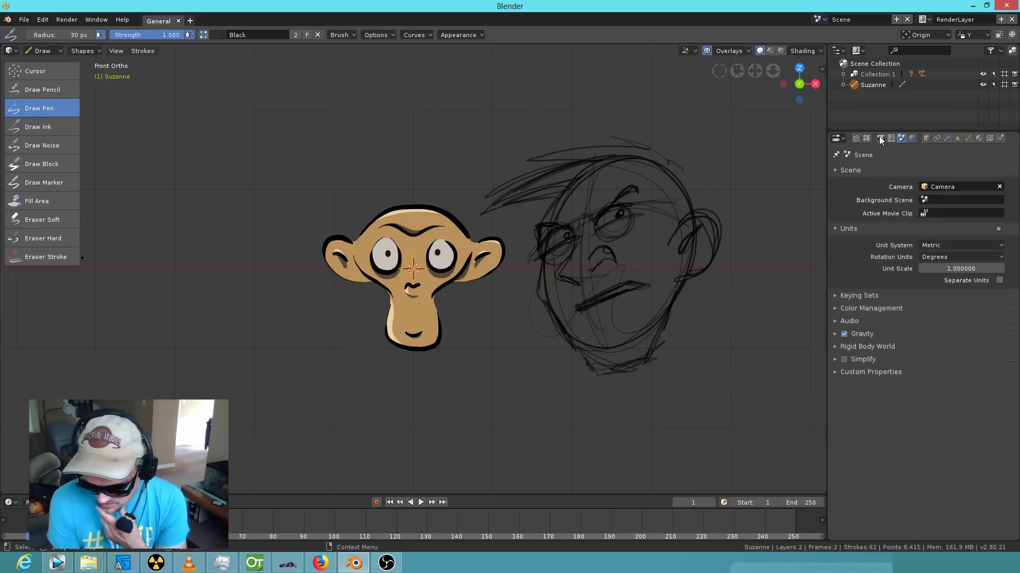
click(980, 139)
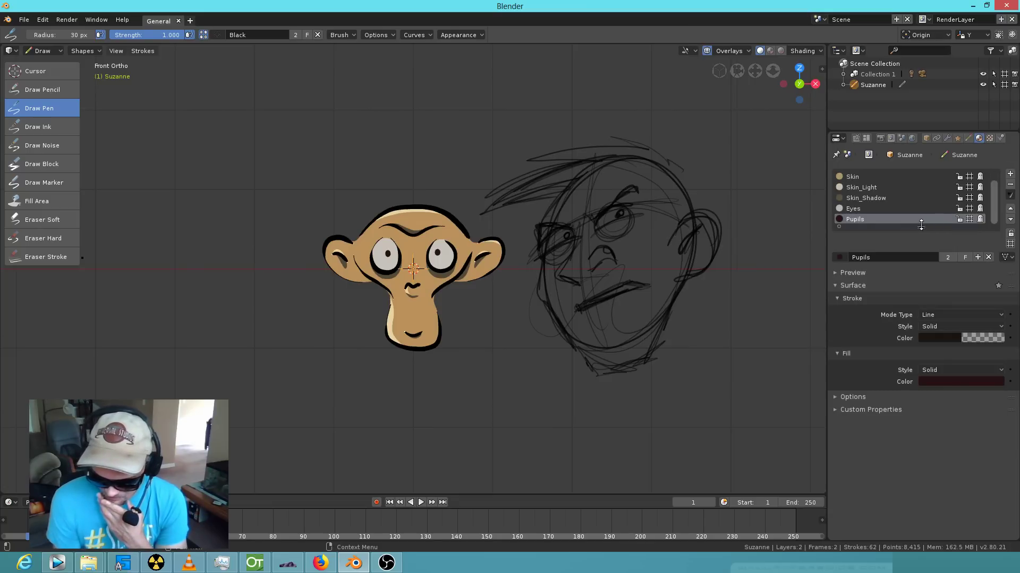
drag(921, 226, 925, 265)
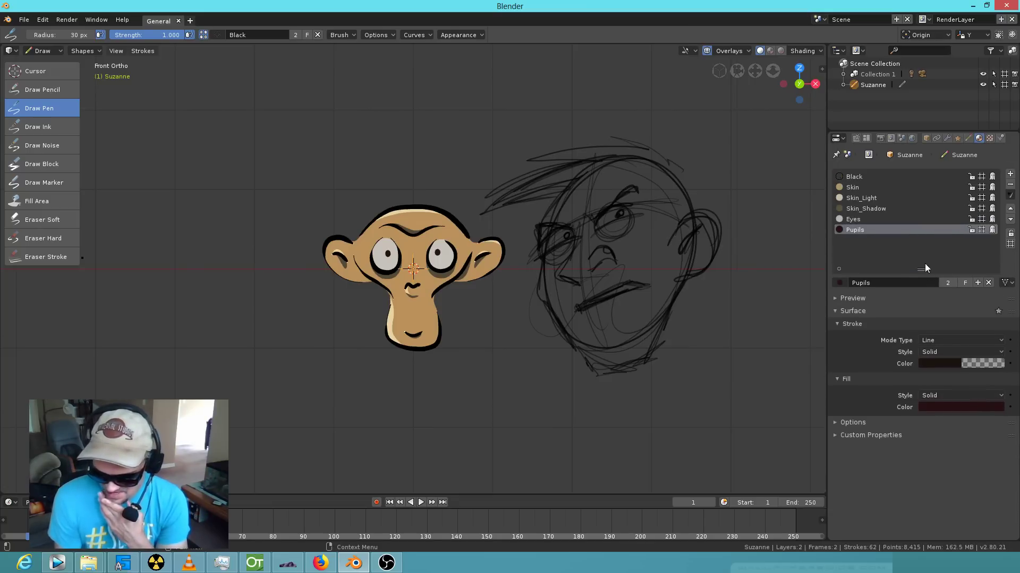
Bring up the Draw Pen brush settings and choose Draw mode again.
click(854, 138)
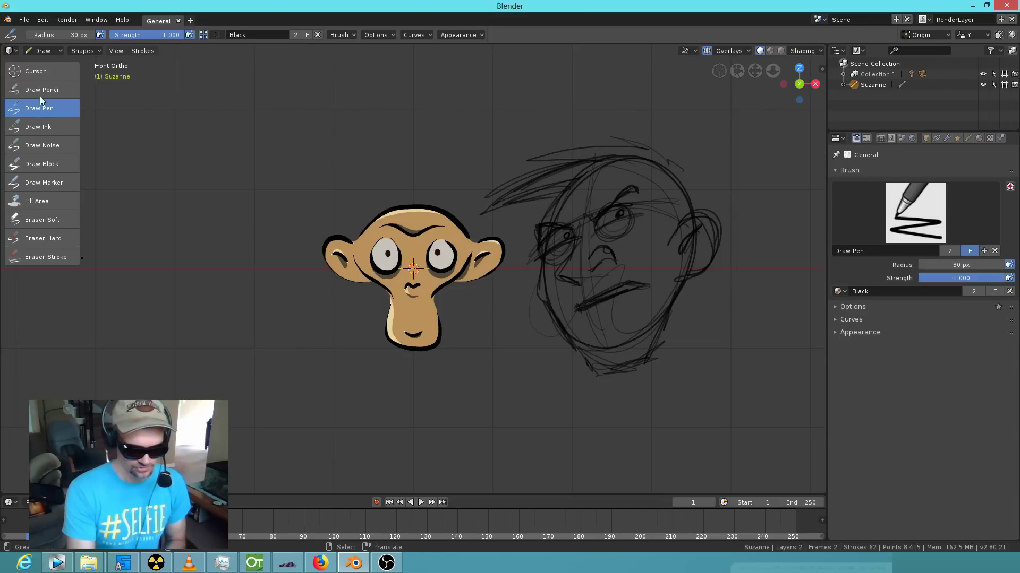
click(57, 51)
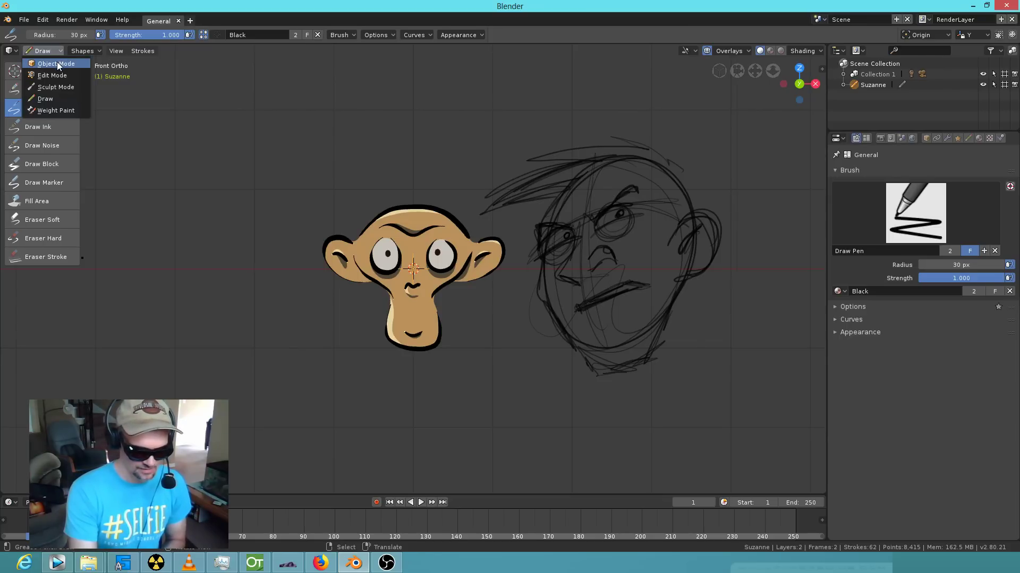
click(60, 99)
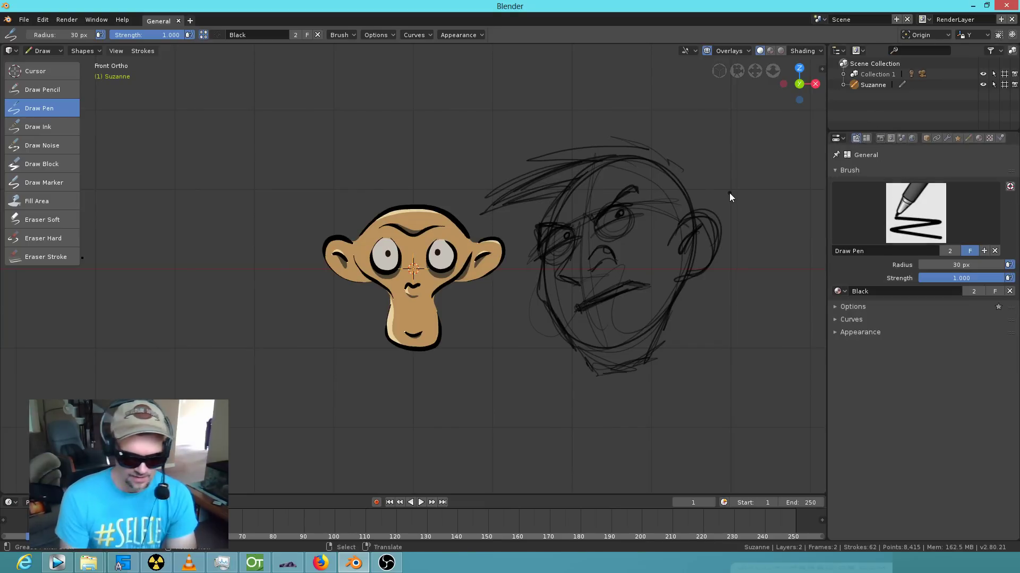
Examine the monkey object's materials and transform properties, and show its transform values in the viewport.
click(980, 138)
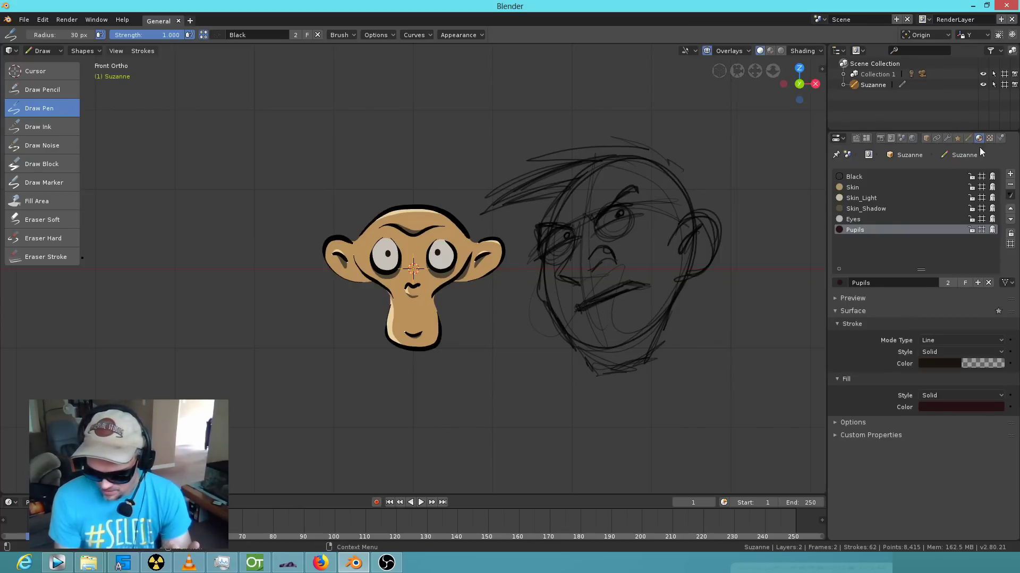
click(926, 139)
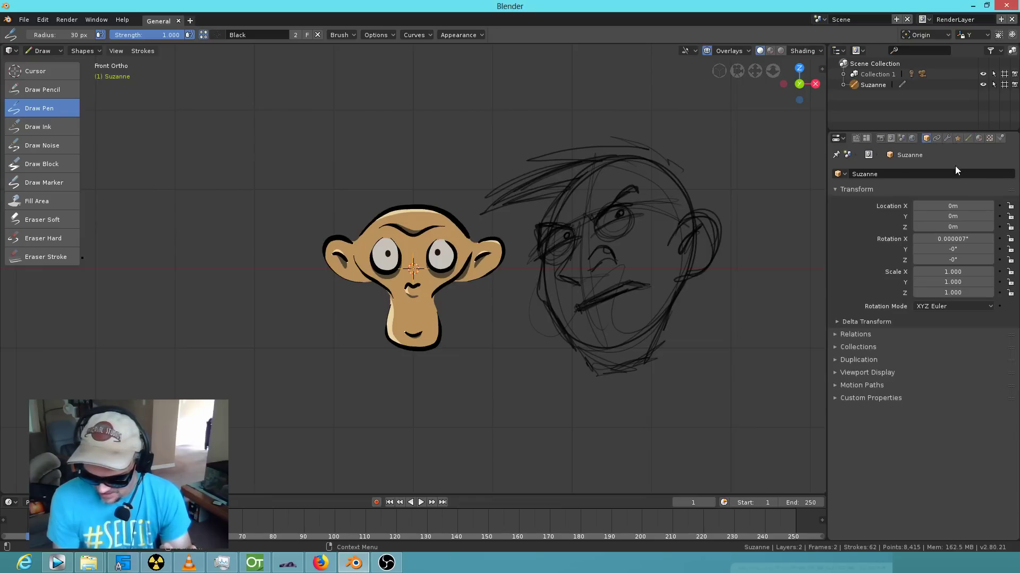
click(980, 139)
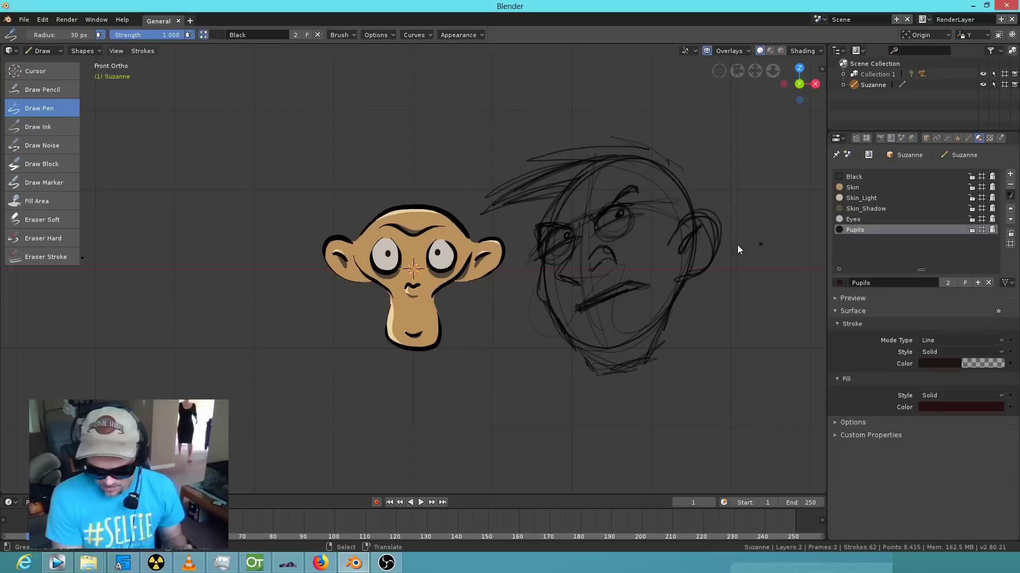
key(n)
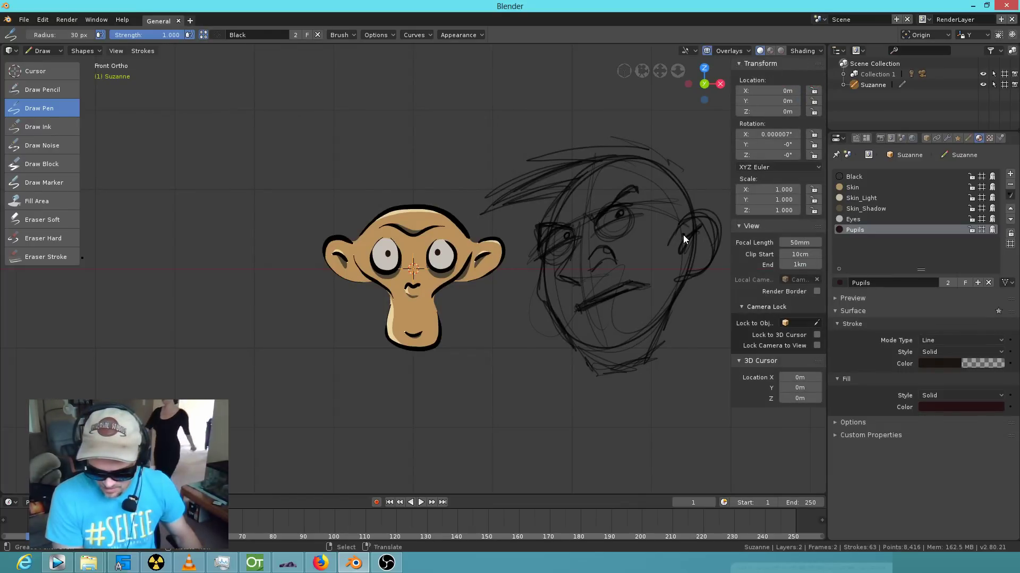
Widen the viewport sidebar, expand Suzanne in the scene hierarchy, and review the brush, workspace, render, view layer, scene and world settings.
drag(731, 261, 683, 260)
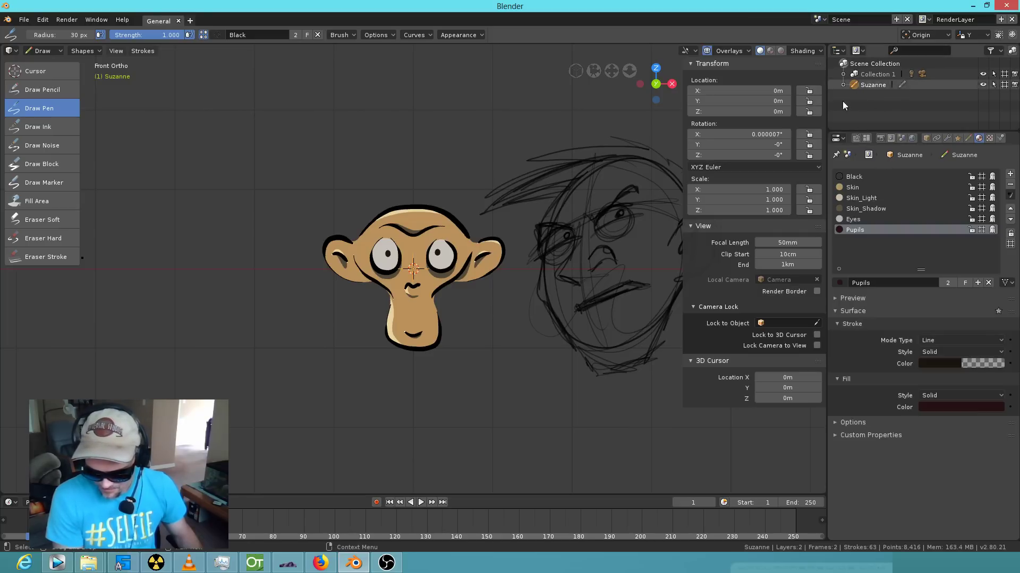
click(843, 85)
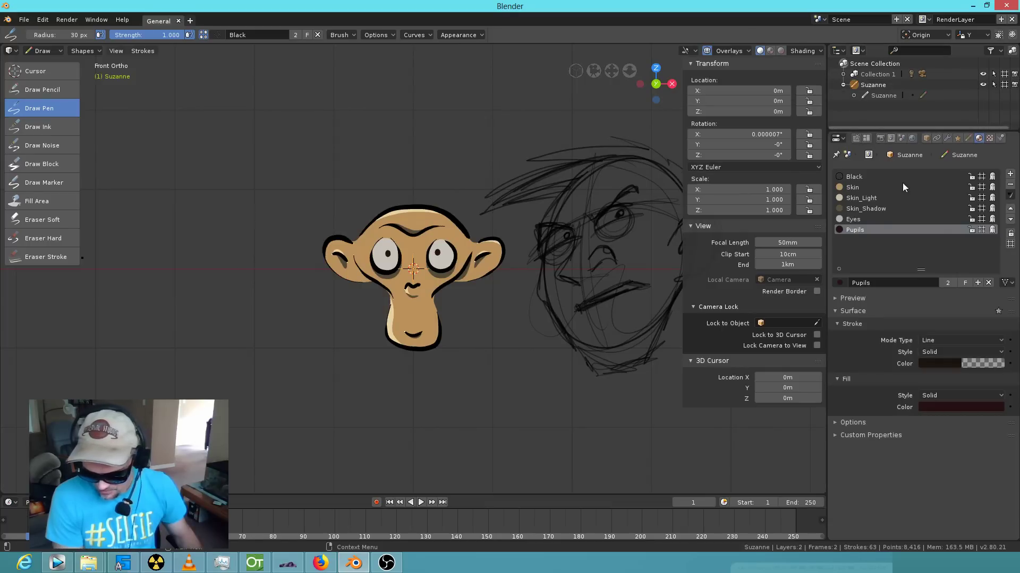
click(856, 138)
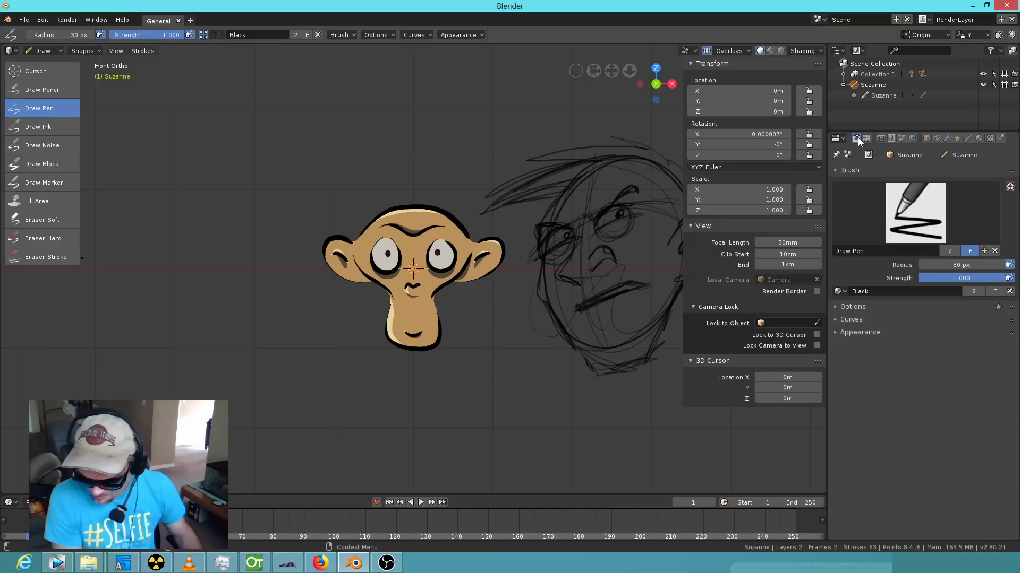
click(866, 139)
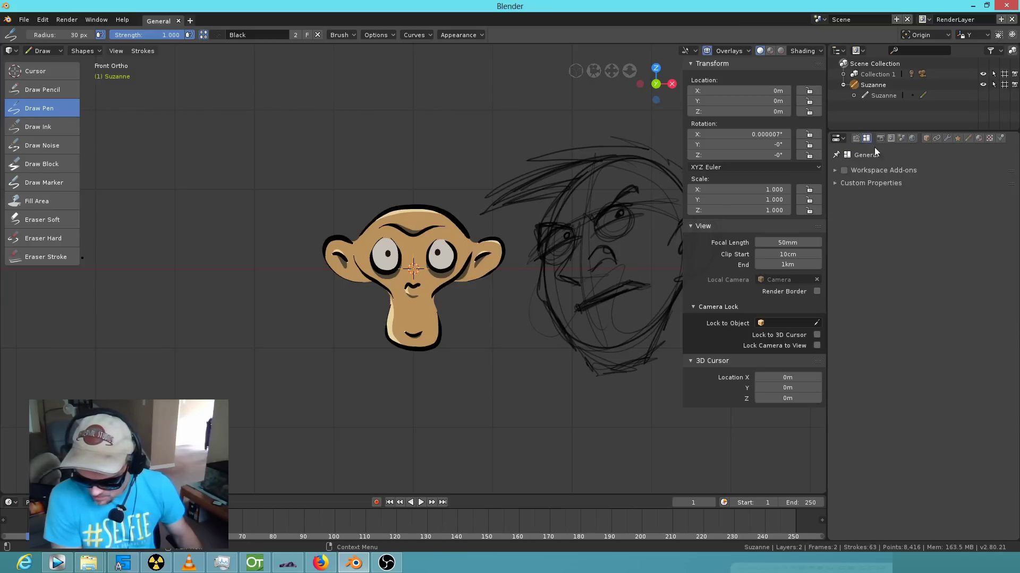
click(883, 138)
click(891, 137)
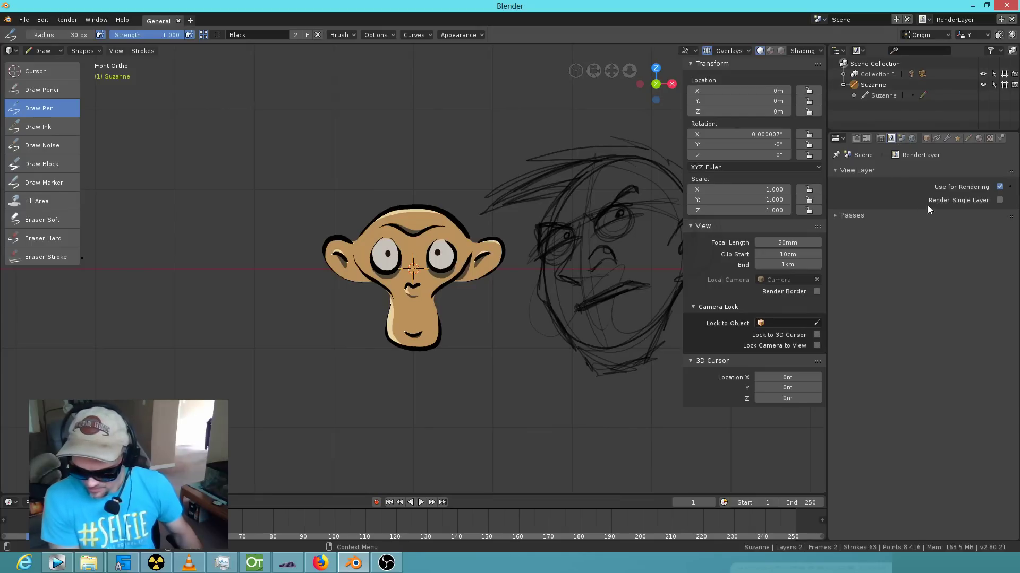
click(903, 137)
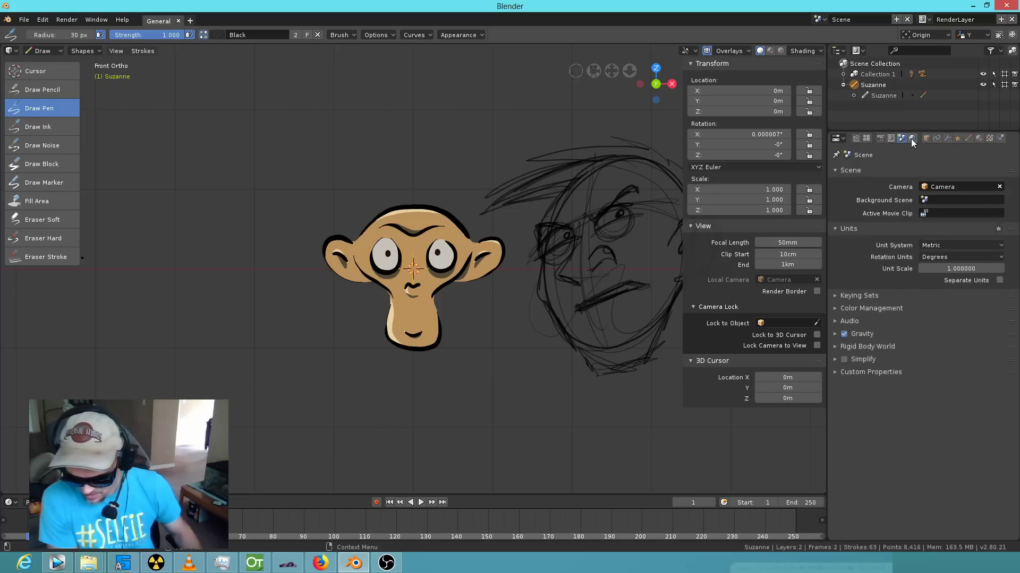
click(911, 139)
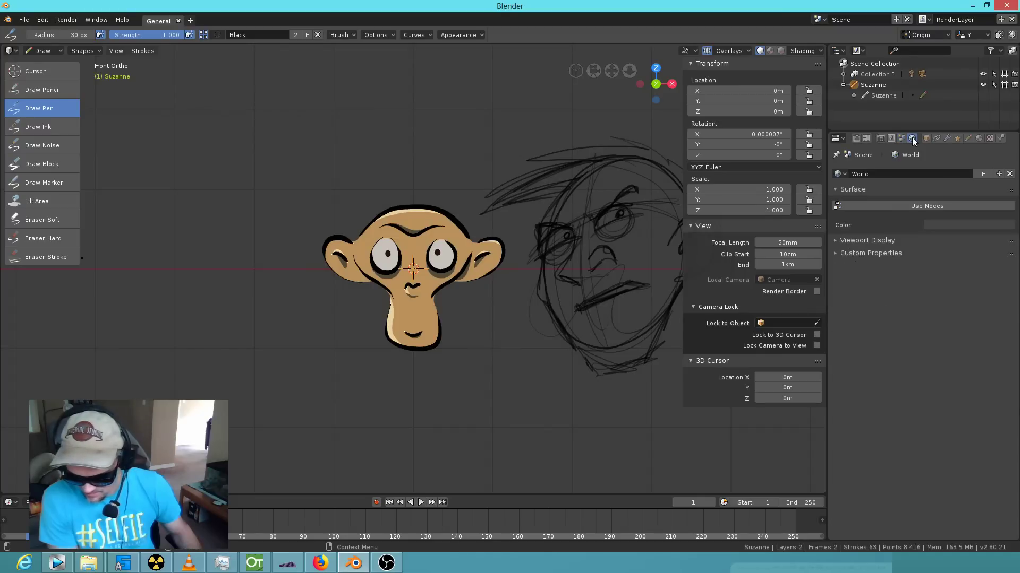
Examine Suzanne's object and constraint properties, the list of scene objects, and the visual effects that can be added.
click(926, 138)
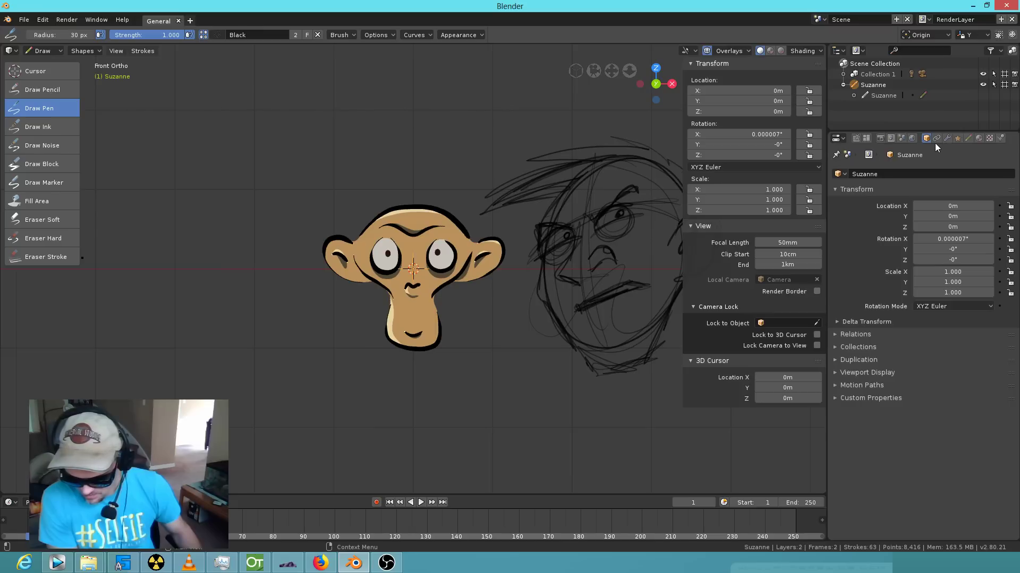
click(936, 141)
click(926, 139)
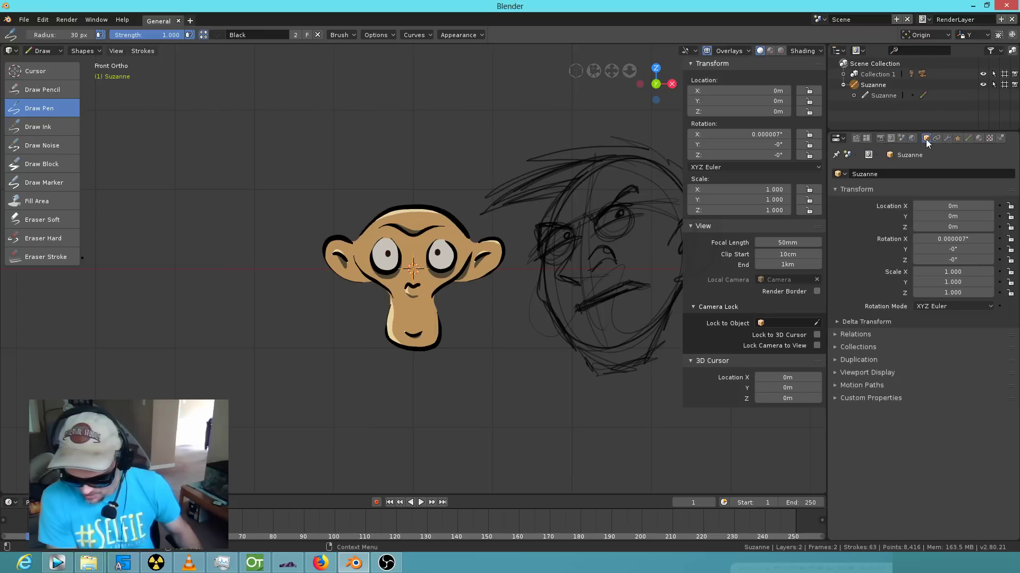
click(843, 174)
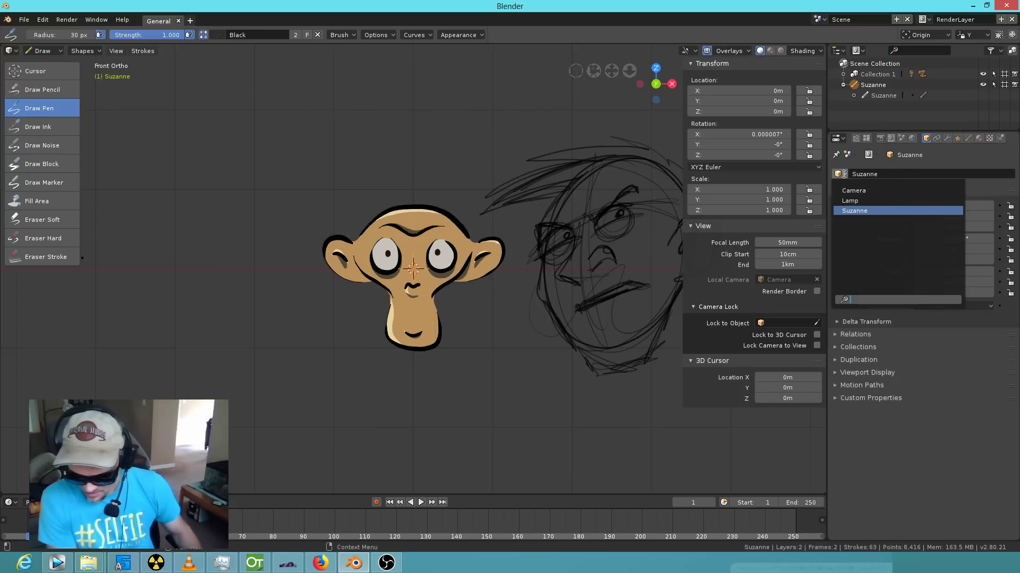
key(Escape)
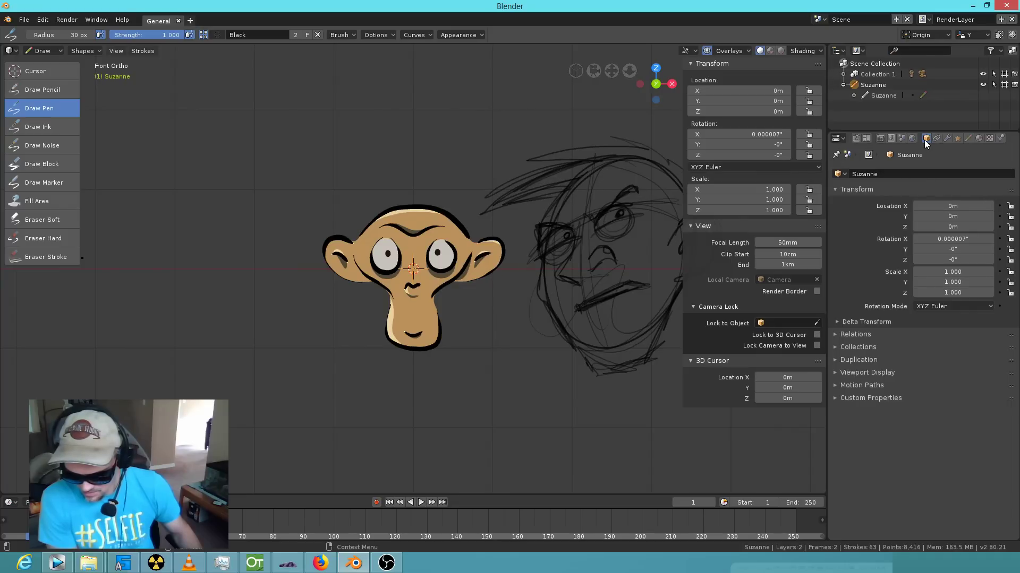
click(959, 138)
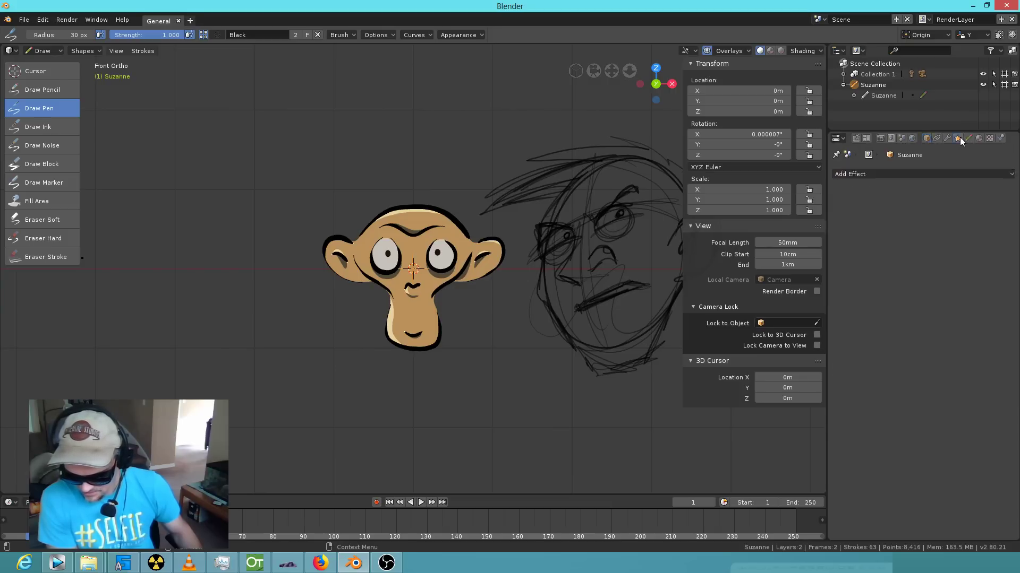
click(892, 175)
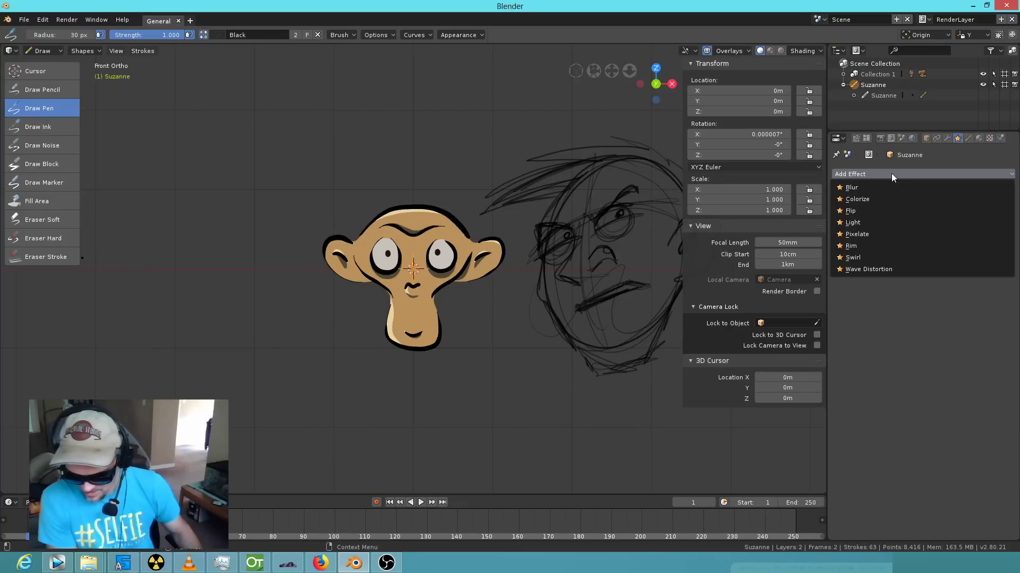
Compare Suzanne's grease pencil layers, Colors and Lines, with its material slots.
click(968, 138)
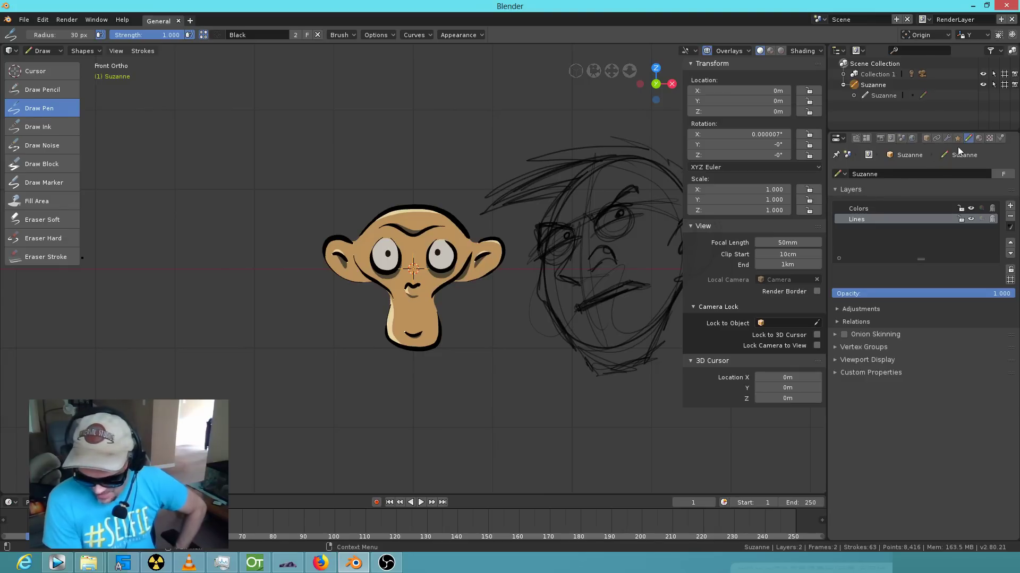
click(978, 138)
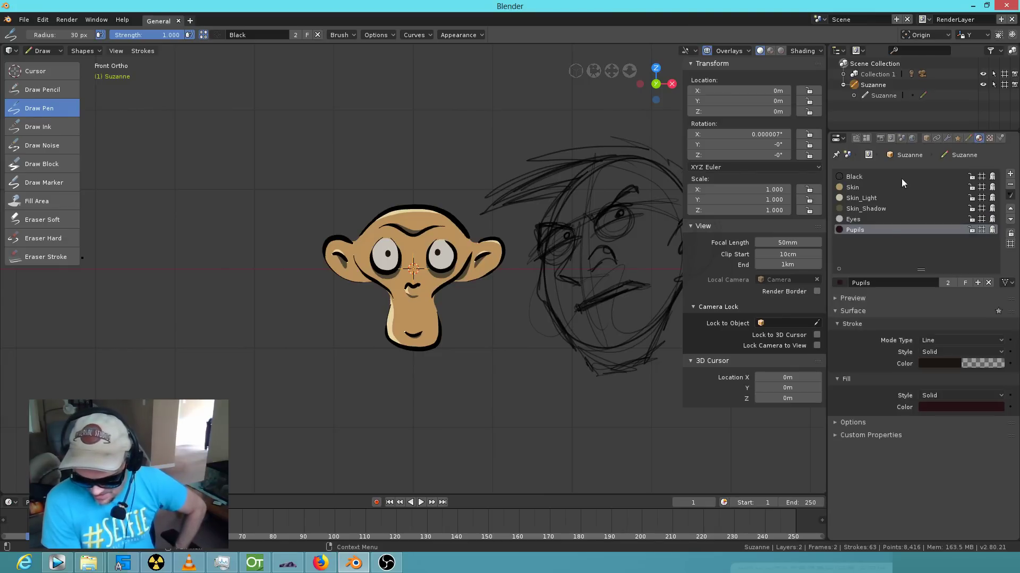
click(968, 139)
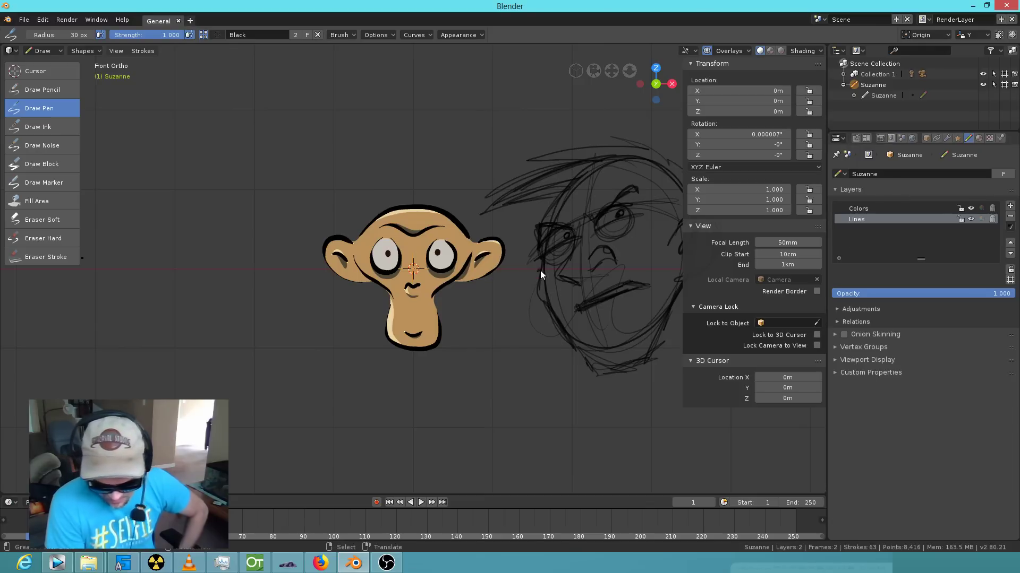
shift+middle_drag(578, 289, 483, 272)
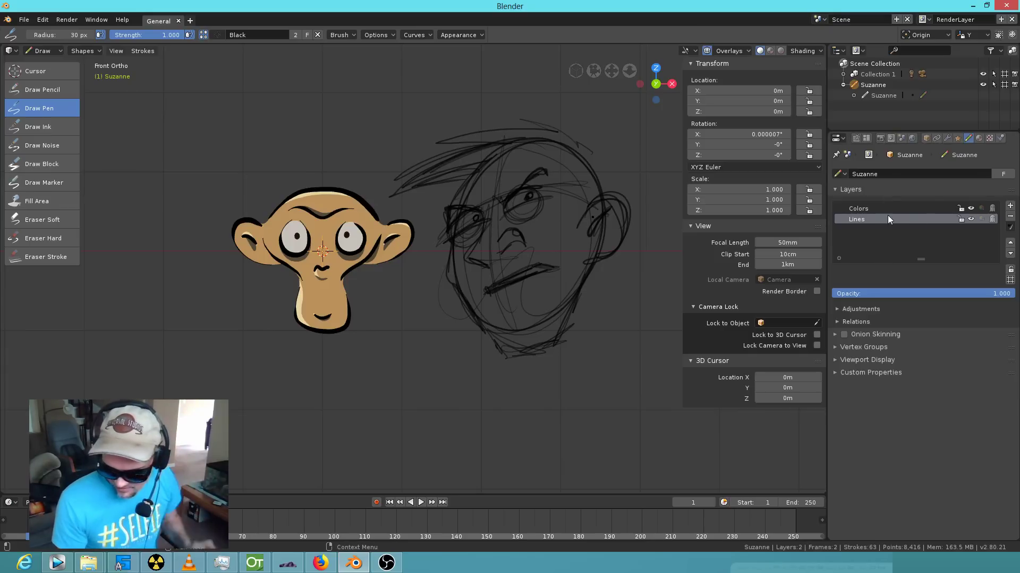
click(979, 138)
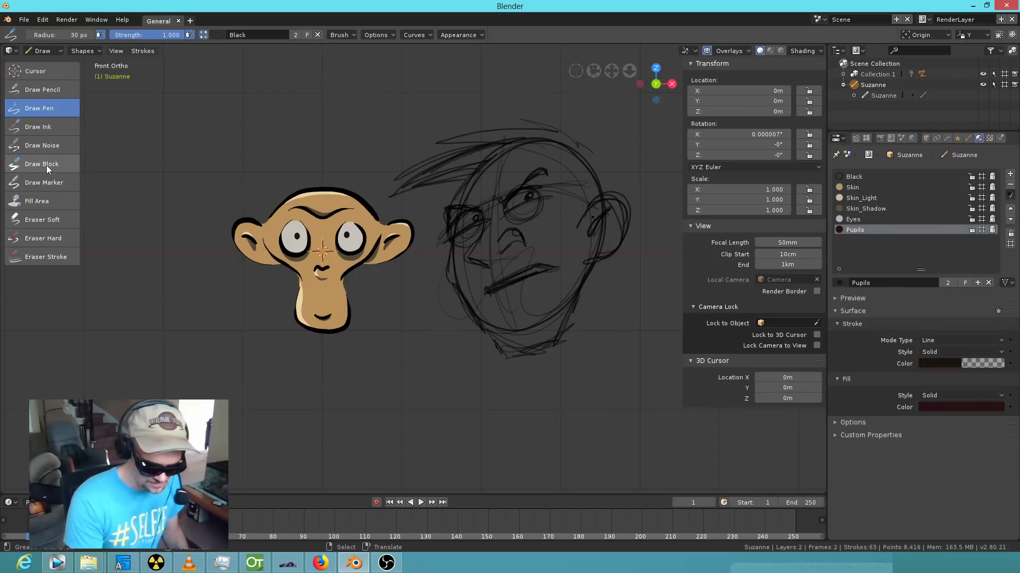
Draw the outline of a bent arm with a hand beside the monkey head, using the Draw Ink brush.
click(52, 128)
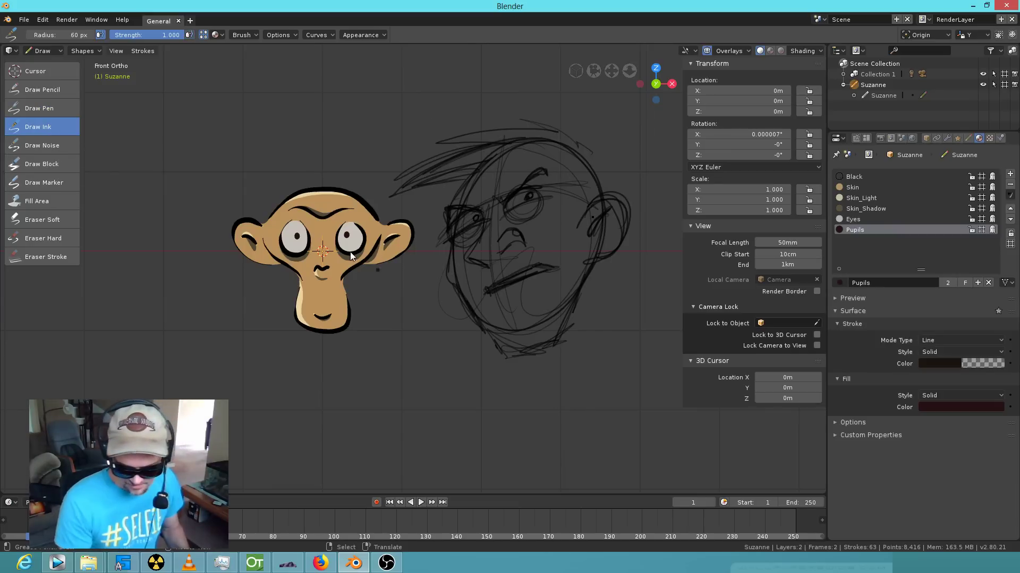
mouse_move(202, 112)
mouse_down()
mouse_move(154, 159)
mouse_move(122, 343)
mouse_move(147, 356)
mouse_move(233, 325)
mouse_move(231, 282)
mouse_move(210, 288)
mouse_up()
mouse_move(200, 311)
mouse_down()
mouse_move(203, 290)
mouse_move(146, 317)
mouse_move(182, 285)
mouse_move(209, 191)
mouse_move(192, 99)
mouse_up()
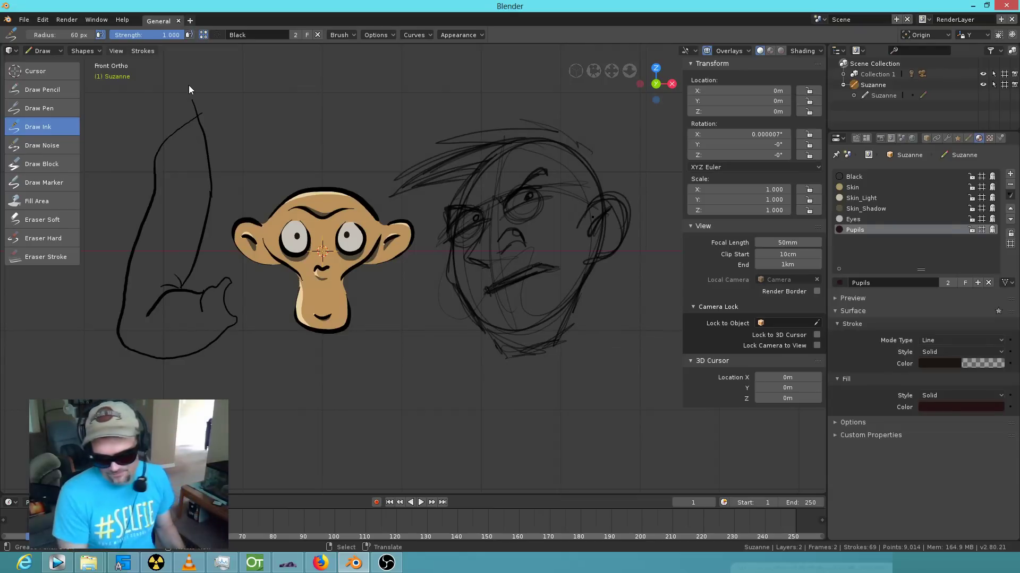
Activate Fill Area, try filling the arm outline with the Skin material slot selected, and undo the fill.
click(52, 200)
click(865, 187)
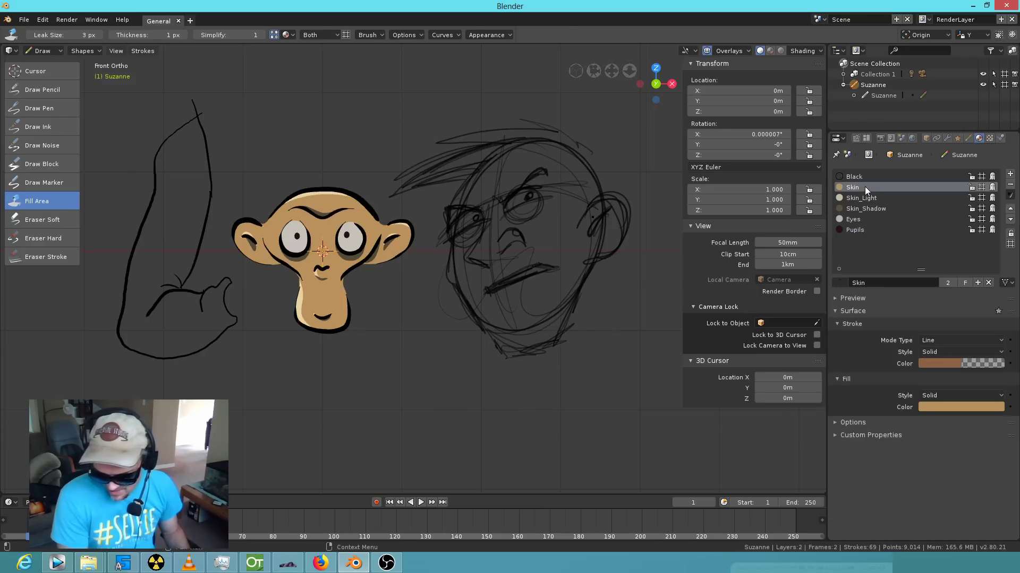
click(169, 255)
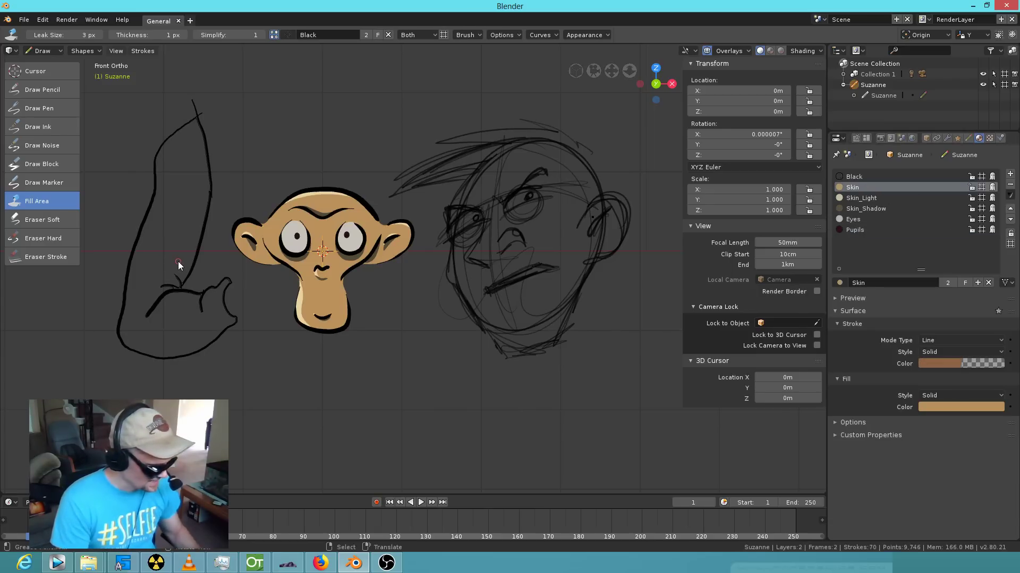
key(ctrl+z)
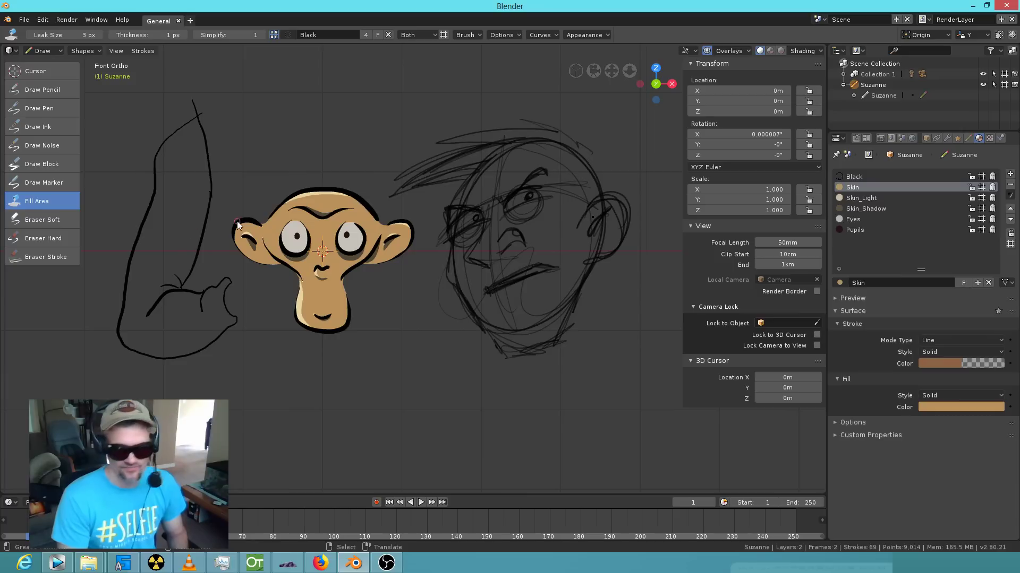
Assign the Skin material to the Fill Area brush and fill the arm outline with it.
click(856, 138)
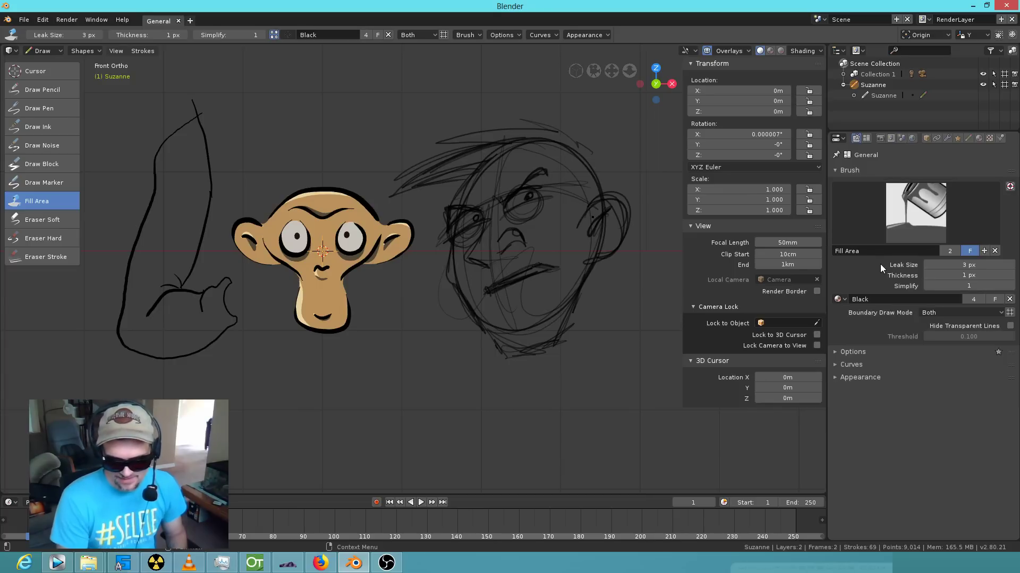
click(839, 299)
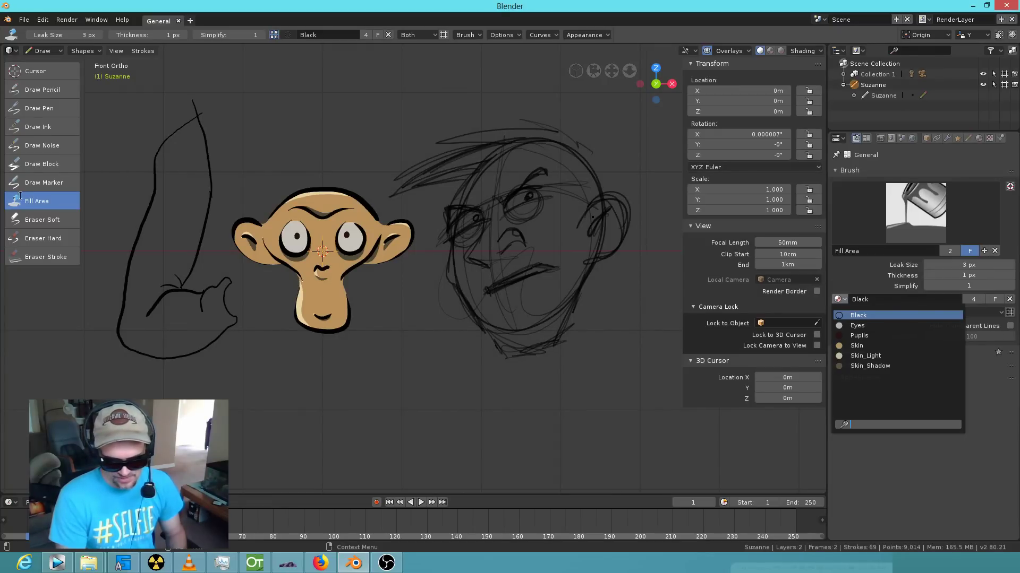
click(856, 346)
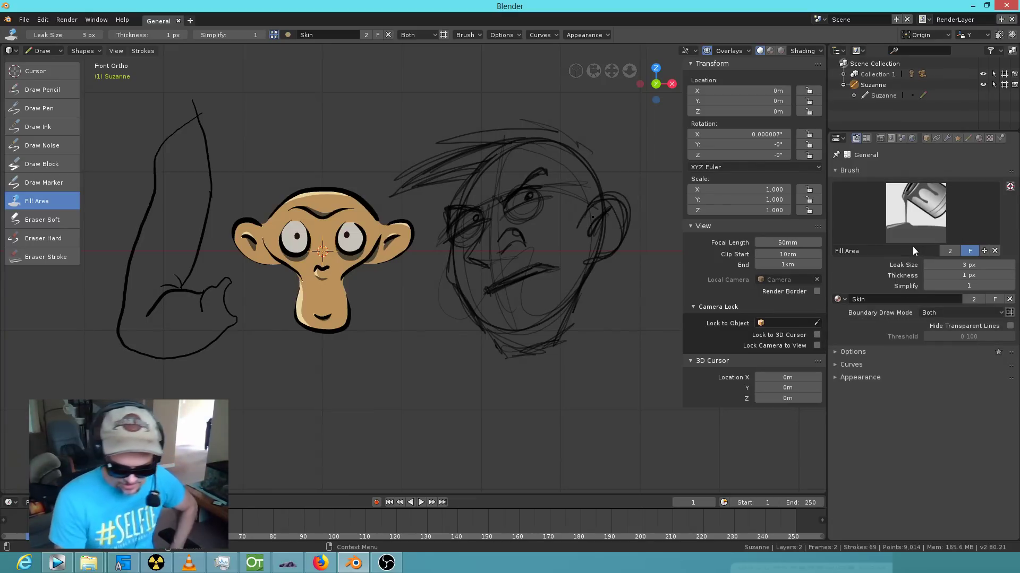
click(168, 220)
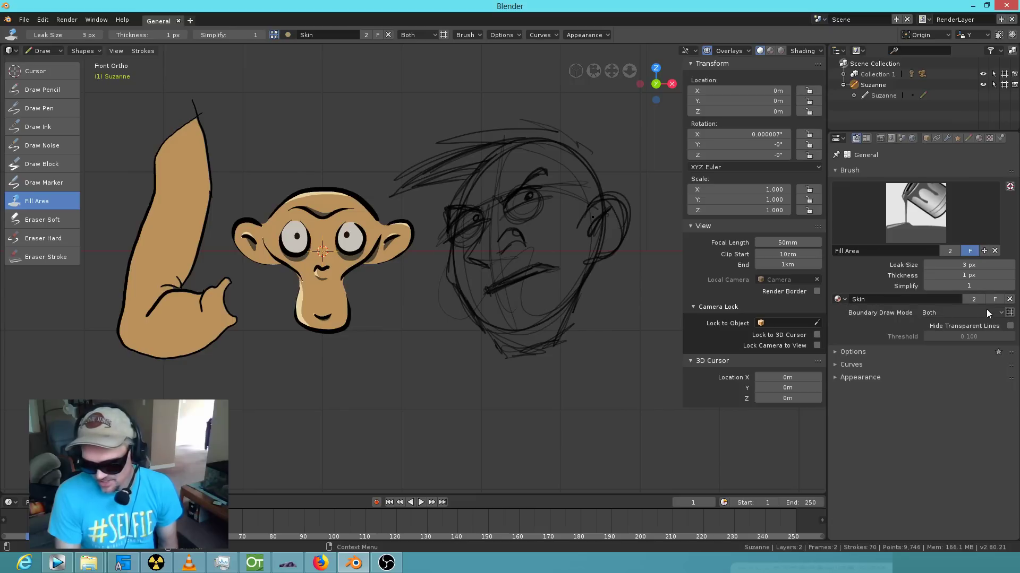
Review the Fill Area brush's material choices, keep Skin, and expand the brush options.
click(840, 299)
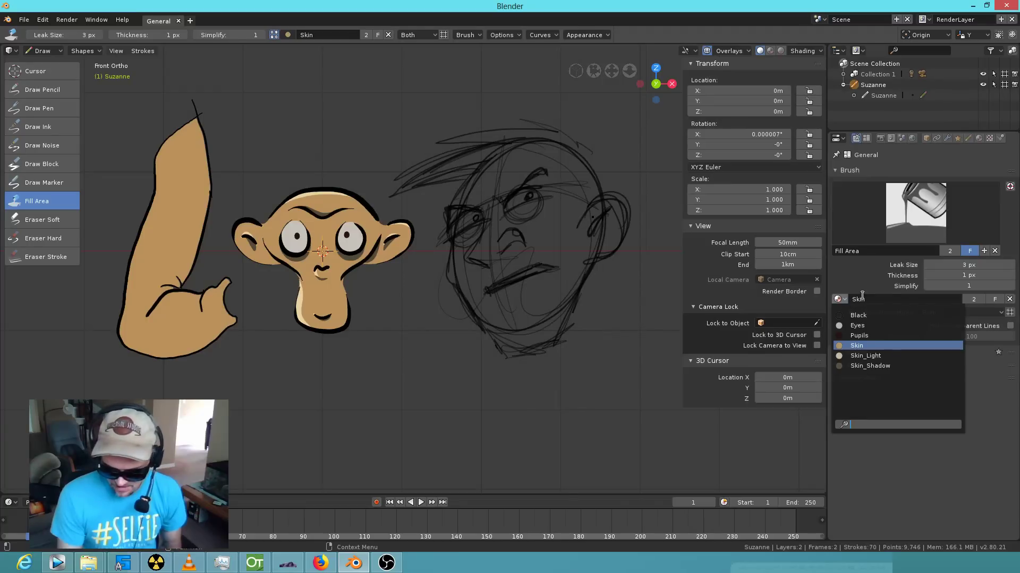
click(866, 345)
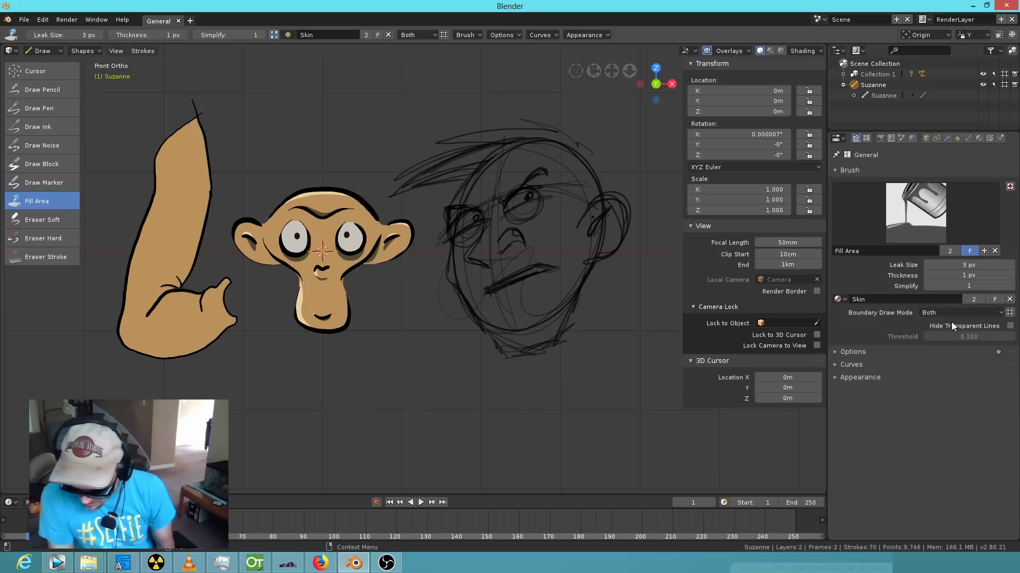
click(837, 353)
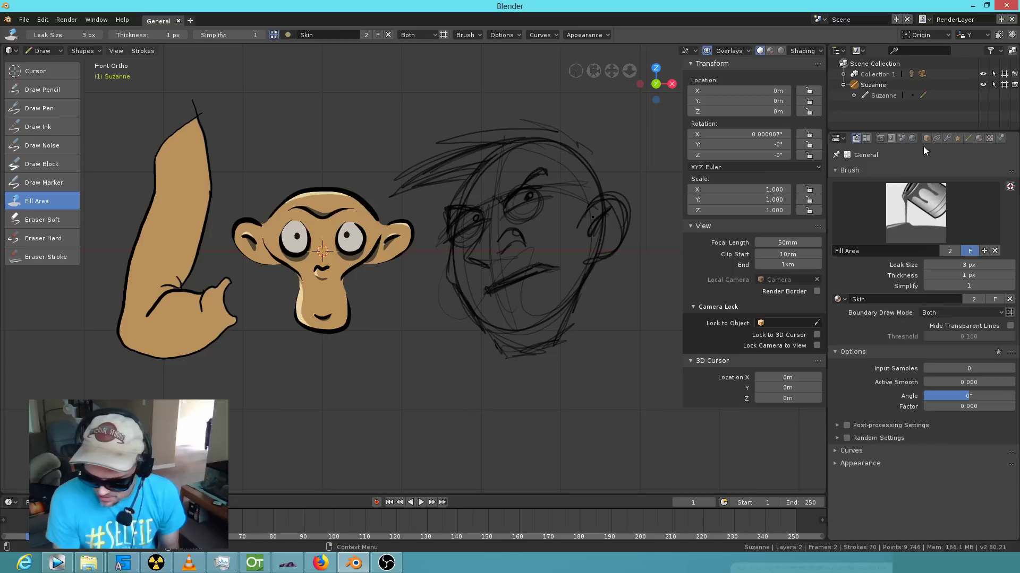
Select the Skin_Shadow material slot and fill the cheek area of the sketched face with the Fill Area brush.
click(979, 138)
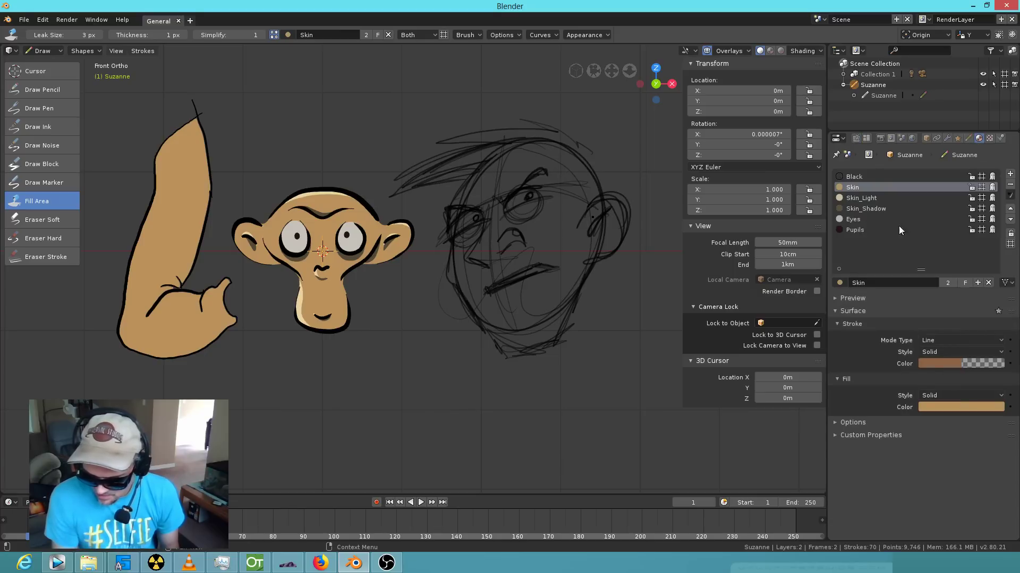
click(868, 208)
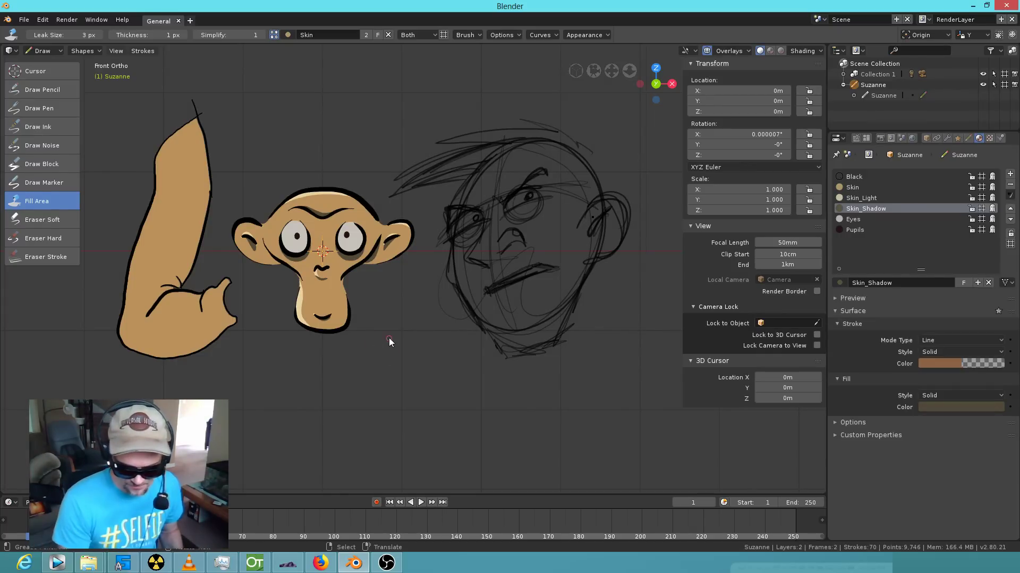
click(546, 239)
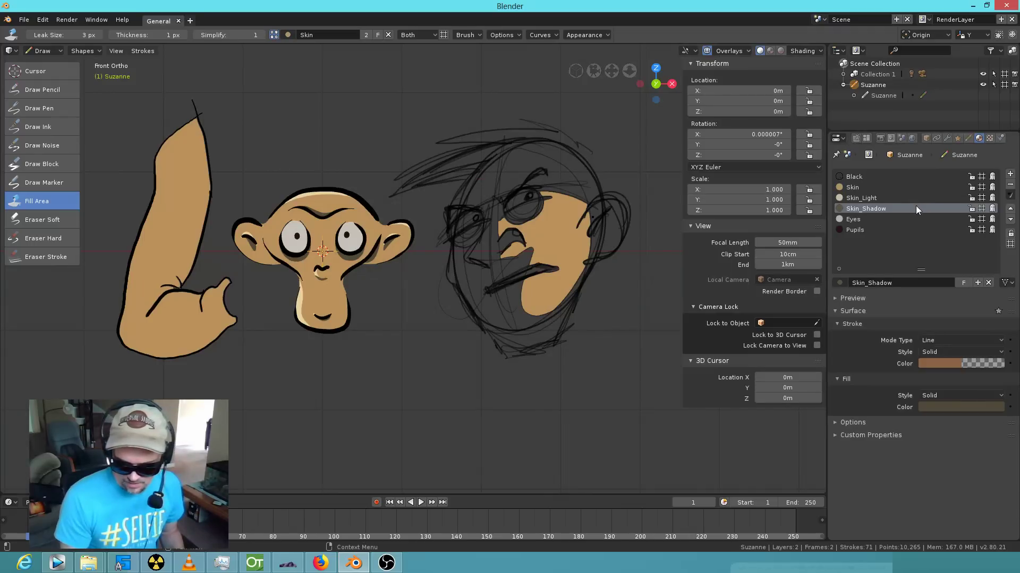
Draw a looping, overlapping outline below the monkey and the sketched face with the Draw Pen brush.
click(47, 109)
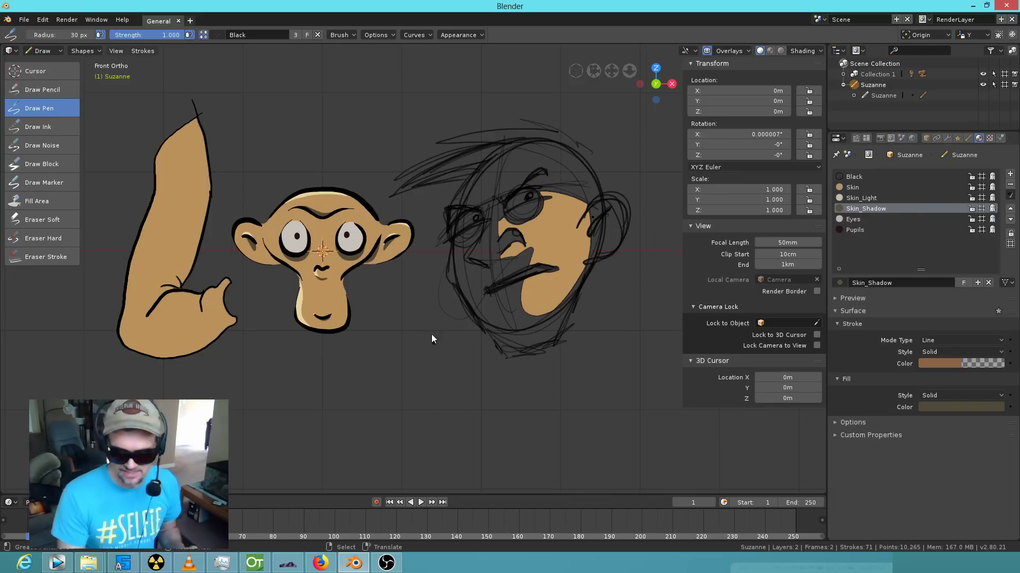
mouse_move(332, 437)
mouse_down()
mouse_move(489, 380)
mouse_move(391, 409)
mouse_move(426, 397)
mouse_up()
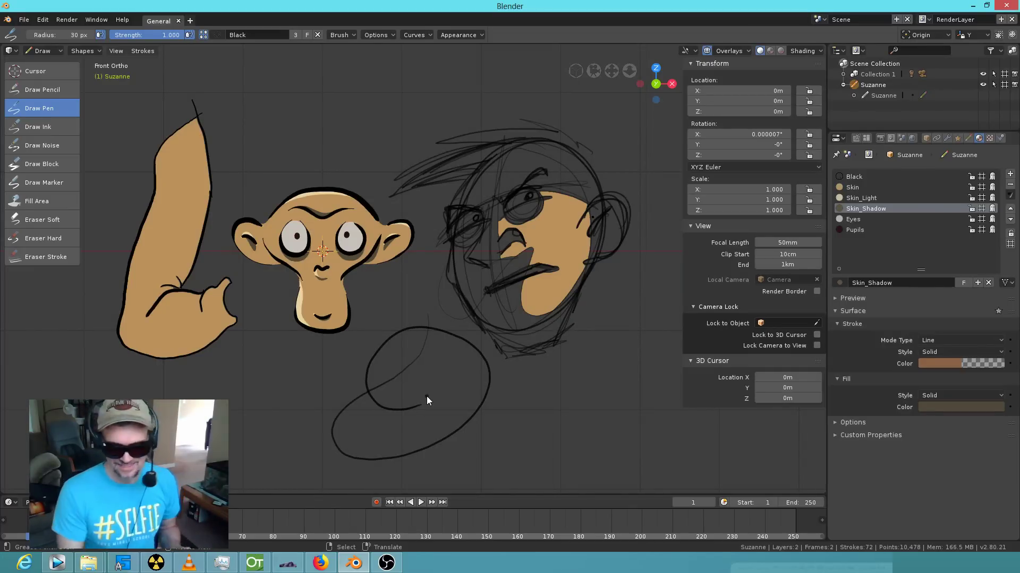
Show the Draw Pen brush's stabilizer settings and draw stabilized curves above the monkey and an open loop below the sketched face.
click(856, 138)
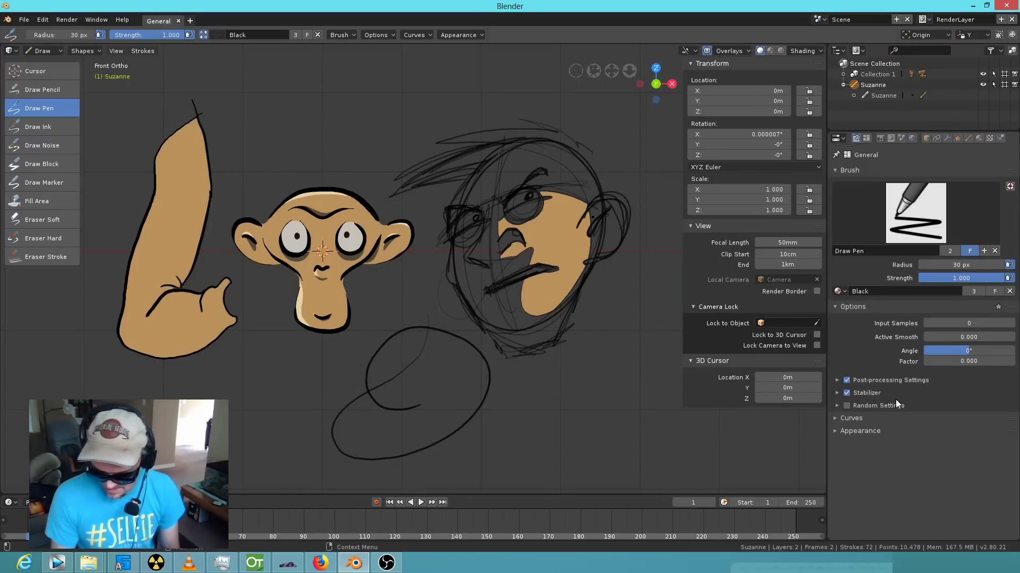
click(837, 393)
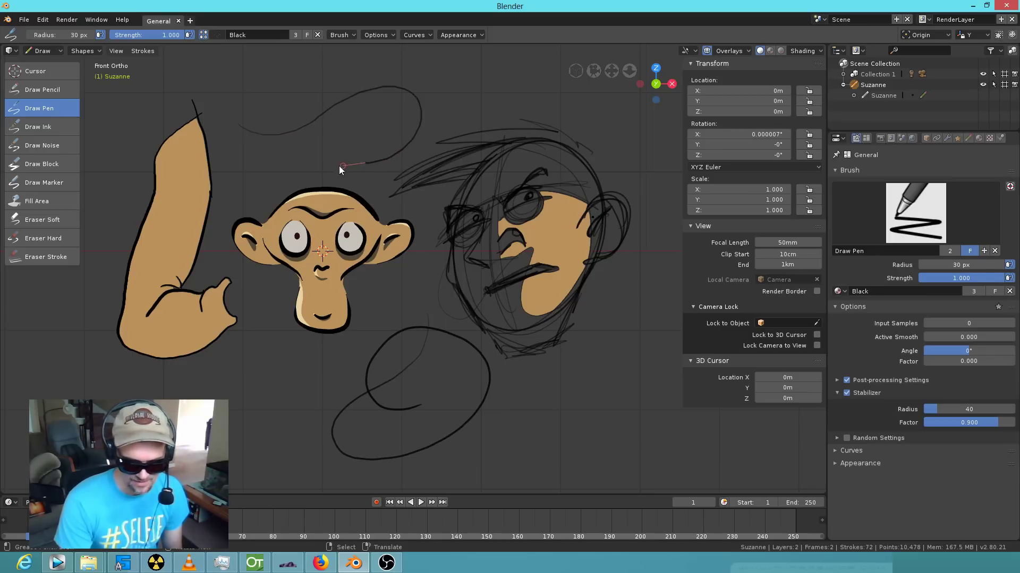
drag(311, 160, 301, 145)
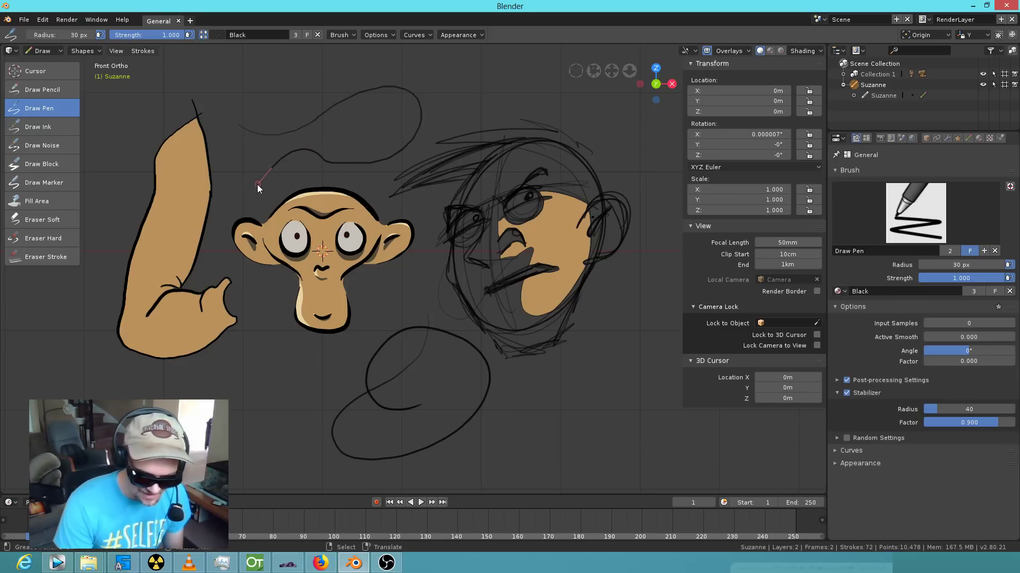
drag(260, 186, 259, 187)
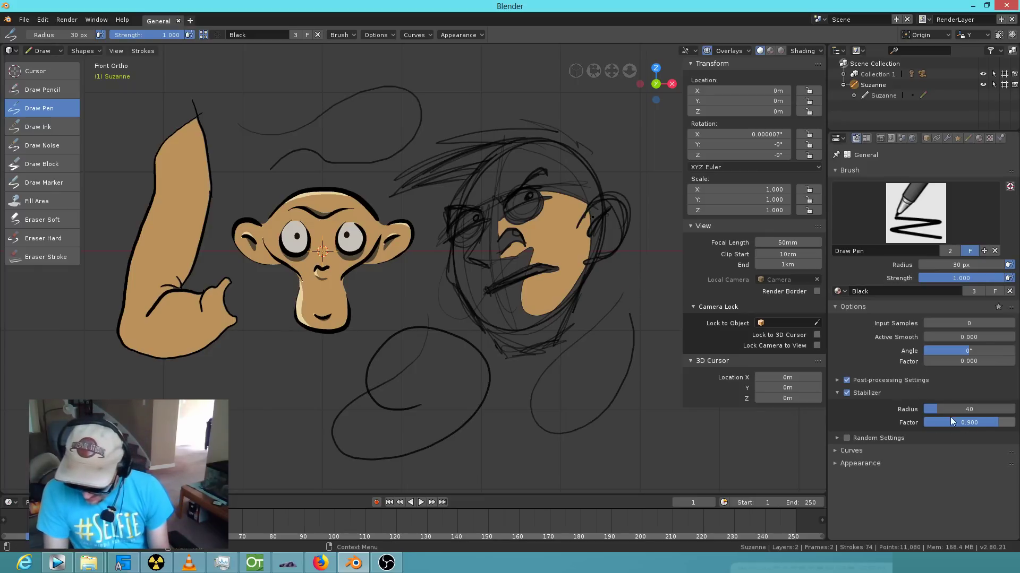
Draw teardrop-like test curves around the looping outline with the stabilizer factor at 0.574, and set the factor to 0.757.
click(837, 438)
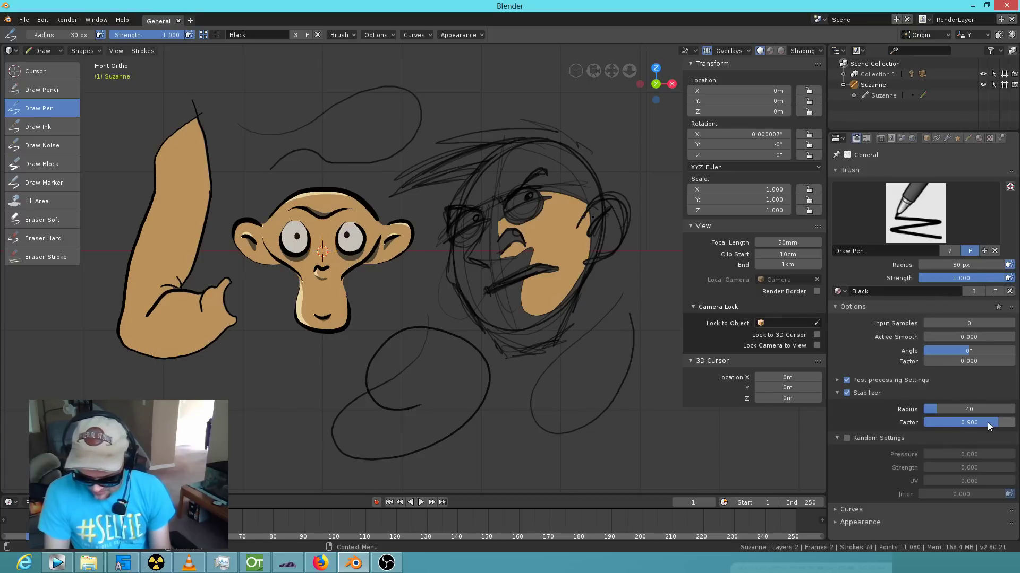
drag(933, 426, 925, 427)
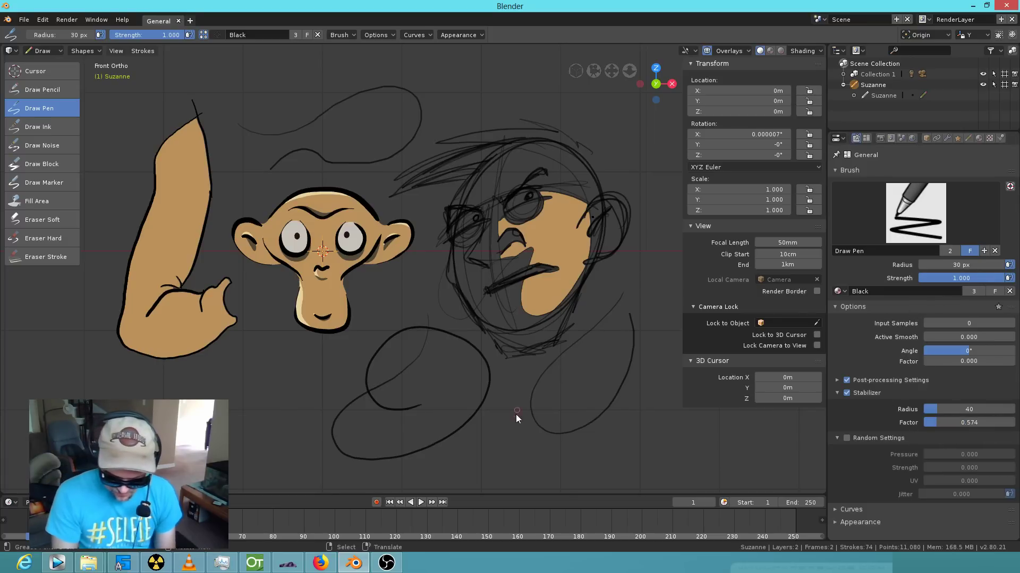
drag(515, 412, 517, 411)
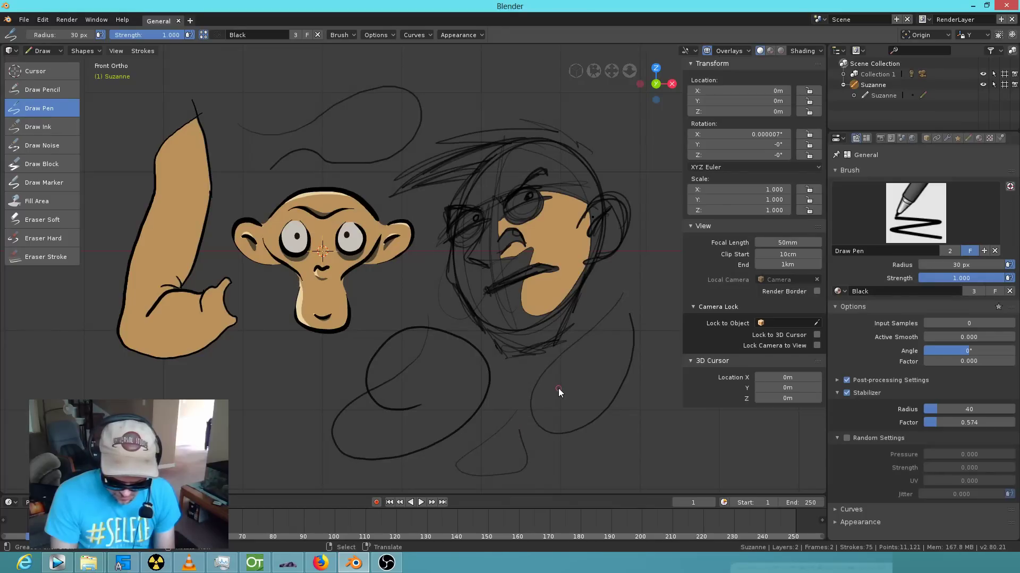
mouse_move(248, 344)
mouse_down()
mouse_move(207, 393)
mouse_move(268, 391)
mouse_up()
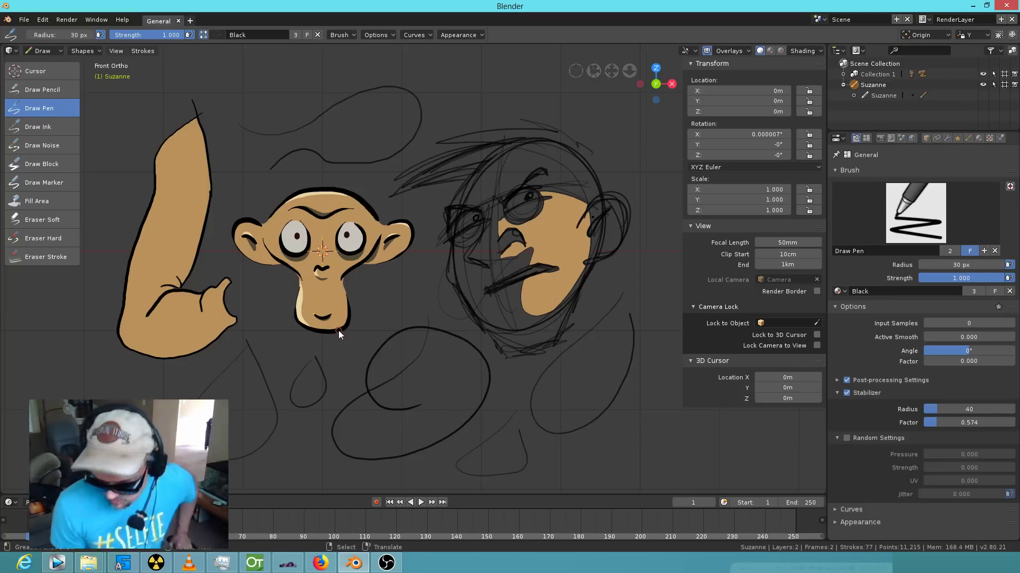
drag(944, 422, 977, 422)
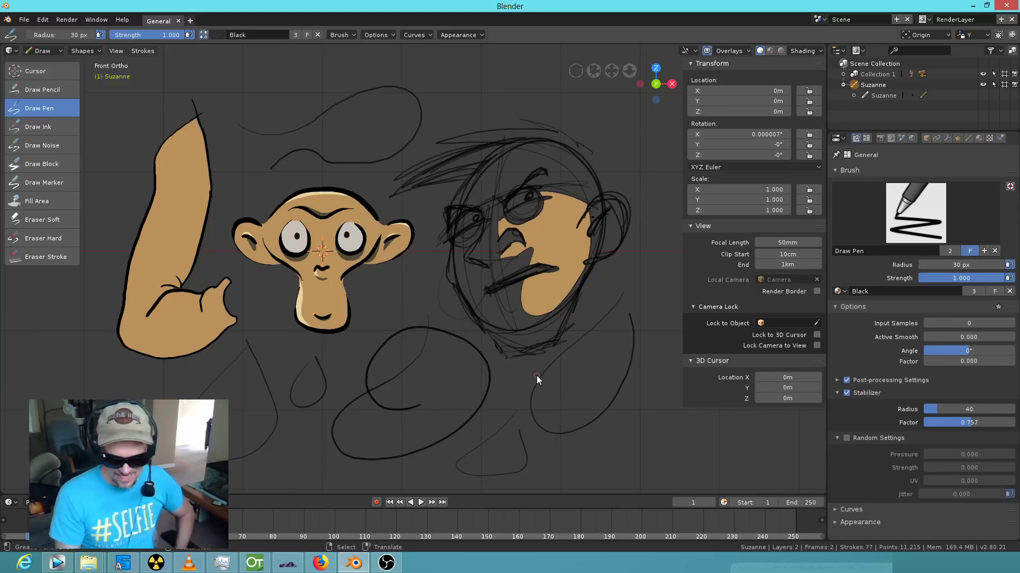
Try to fill the open loop below the sketched face with Skin at a 3 px leak size, and undo the fill.
click(52, 200)
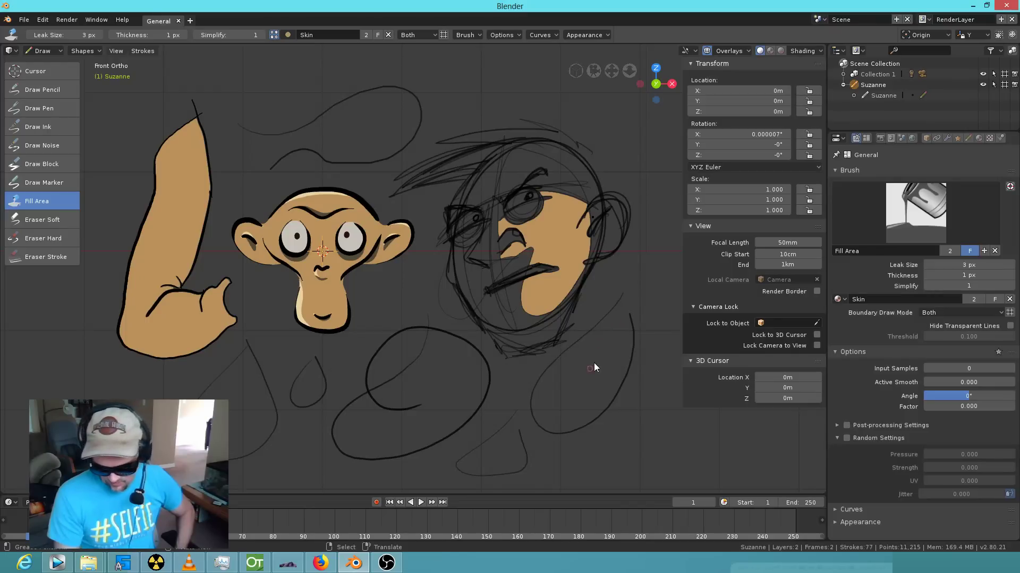
click(585, 395)
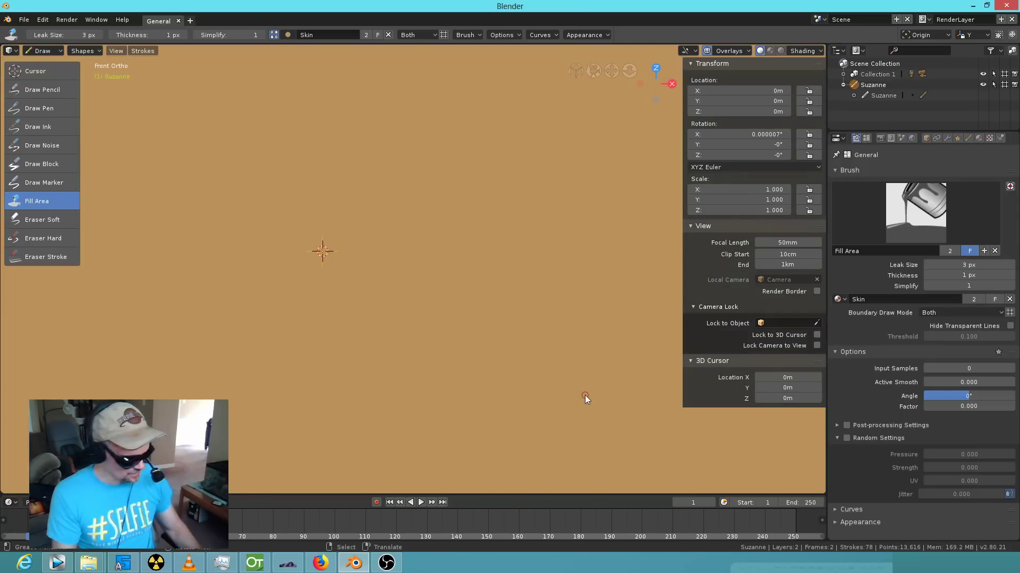
key(ctrl+z)
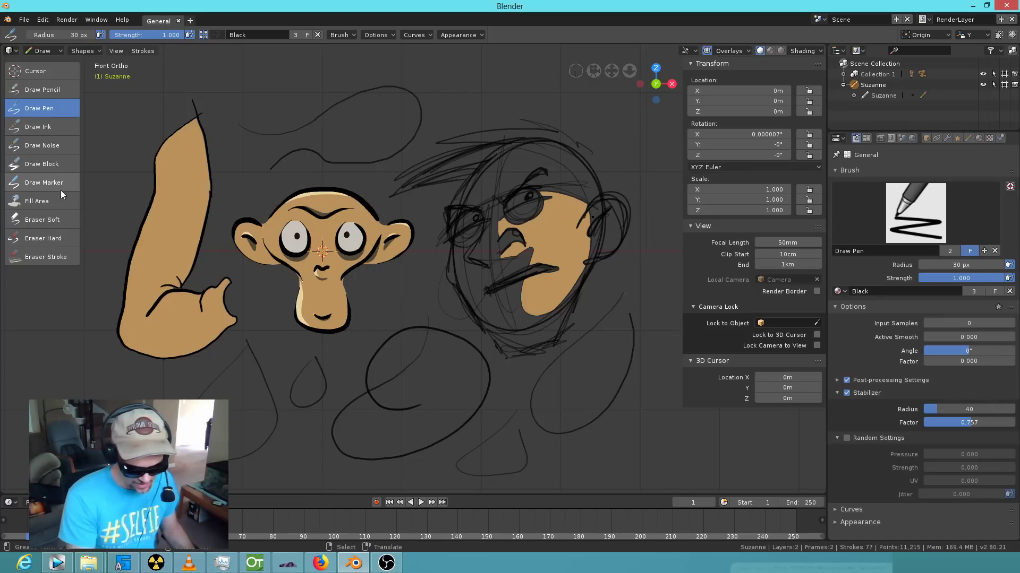
Set the Fill Area brush's leak size to 44 px and fill the open loop and the large overlapping outline with Skin.
click(58, 204)
mouse_move(956, 265)
mouse_down()
mouse_move(1017, 268)
mouse_move(945, 264)
mouse_move(1011, 267)
mouse_up()
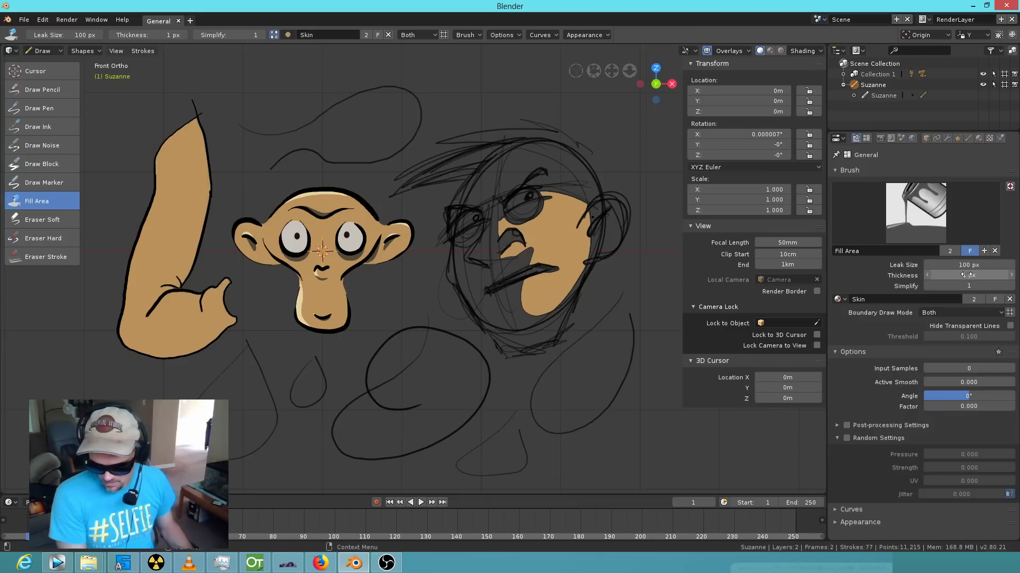
drag(969, 264, 941, 264)
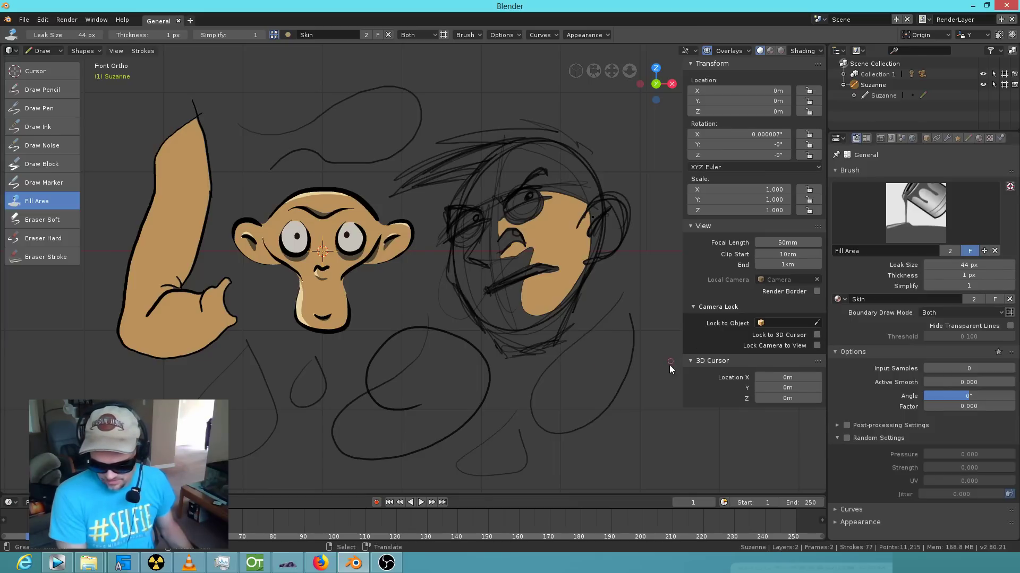
click(576, 380)
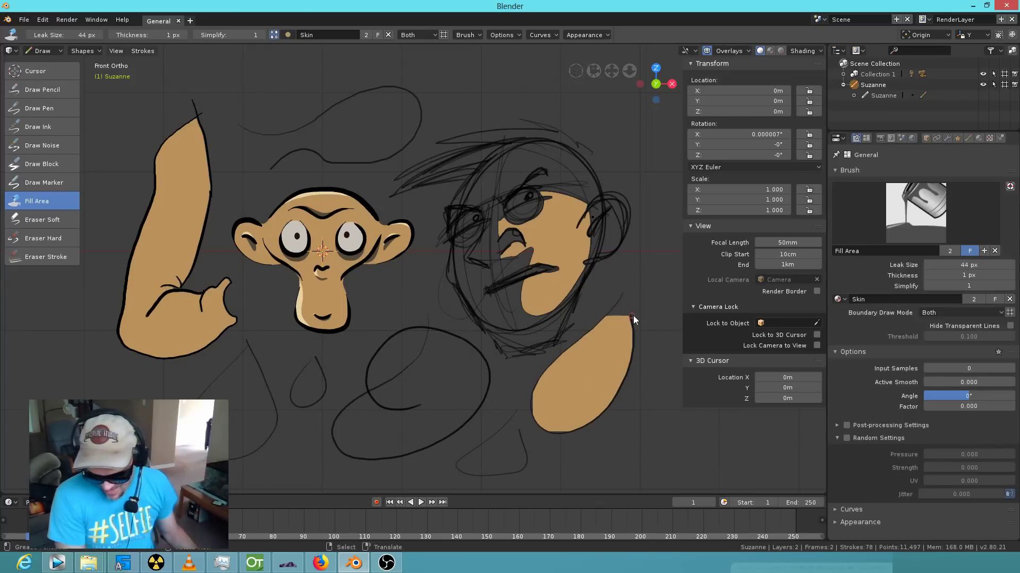
scroll(640, 313, up, 4)
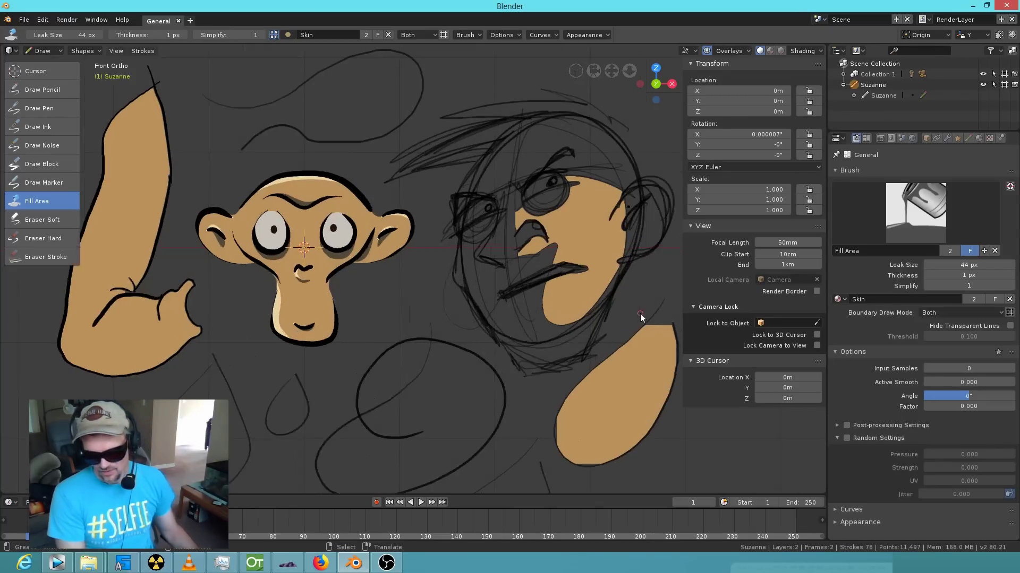
scroll(705, 443, up, 6)
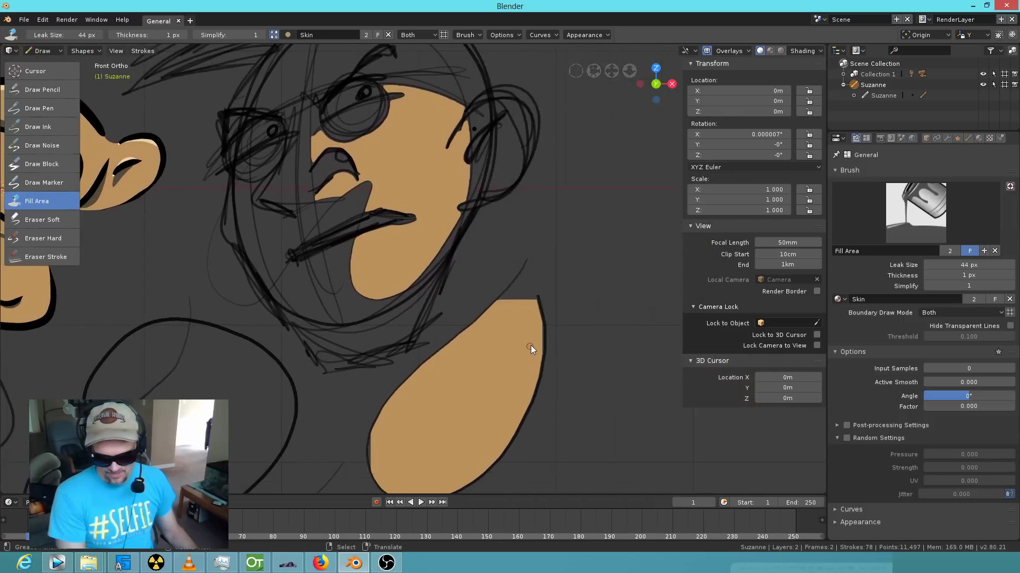
scroll(592, 304, down, 3)
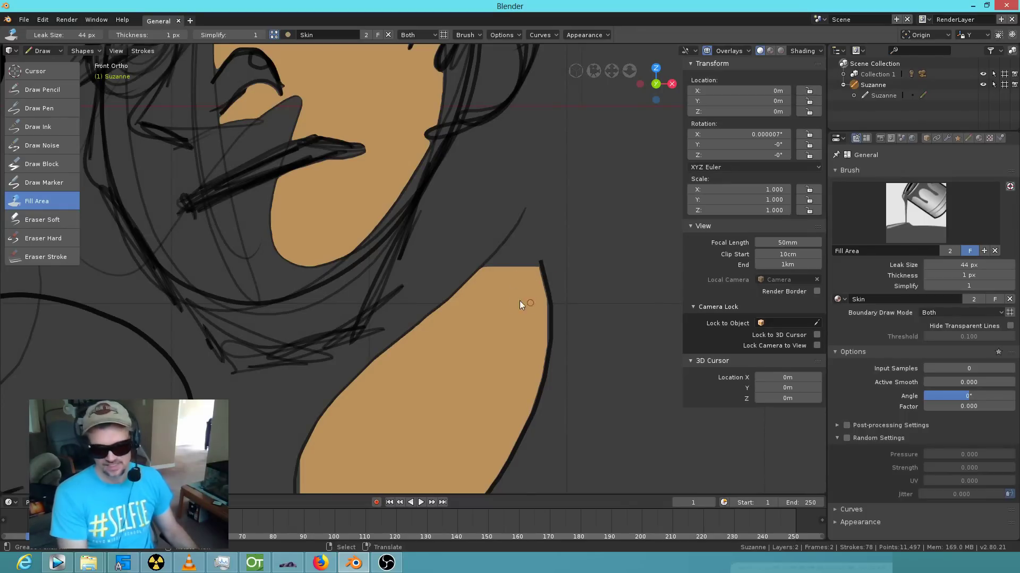
scroll(574, 355, down, 3)
click(235, 367)
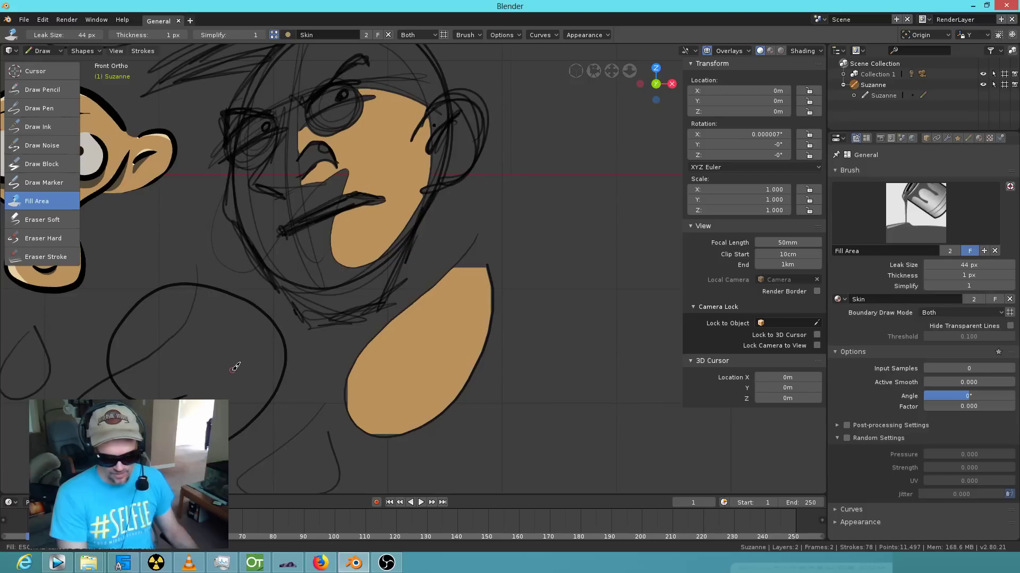
Set the leak size to 0 px and fill the remaining sections and the narrow gap at the overlapping outline's upper edge.
drag(980, 267, 934, 266)
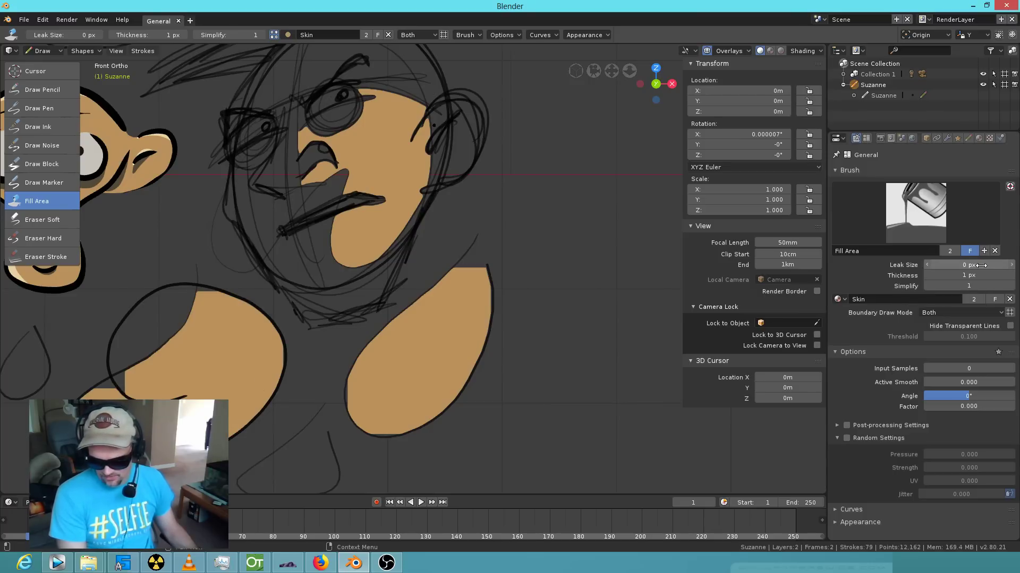
click(154, 322)
shift+middle_drag(251, 375, 572, 362)
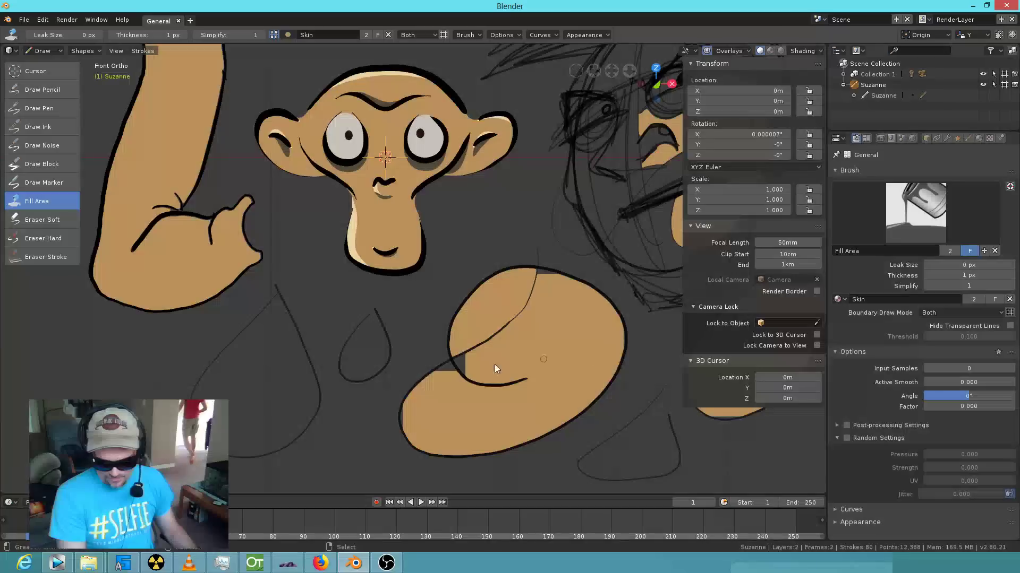
click(461, 362)
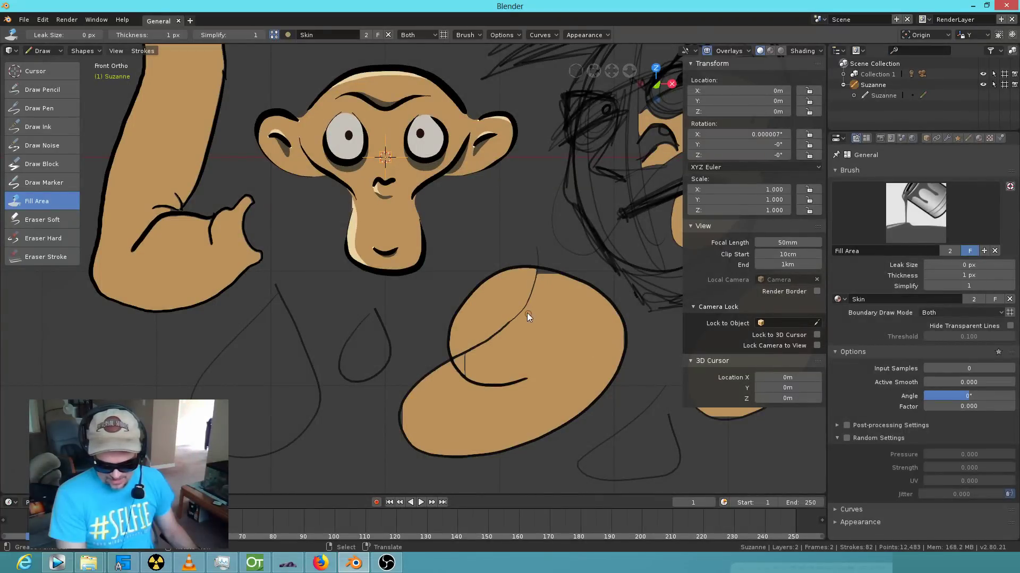
scroll(566, 306, up, 5)
mouse_move(592, 383)
shift+middle_down()
mouse_move(537, 365)
mouse_move(409, 284)
shift+middle_up()
click(558, 158)
click(563, 165)
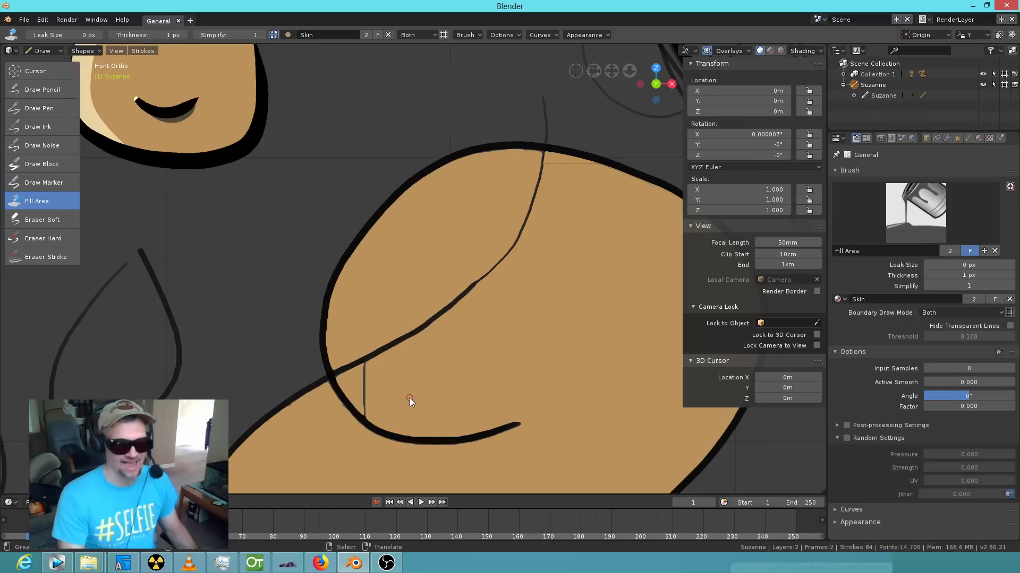
Cover the thin vertical seam inside the filled overlapping outline with black Draw Pen and Draw Ink strokes.
click(64, 109)
click(369, 374)
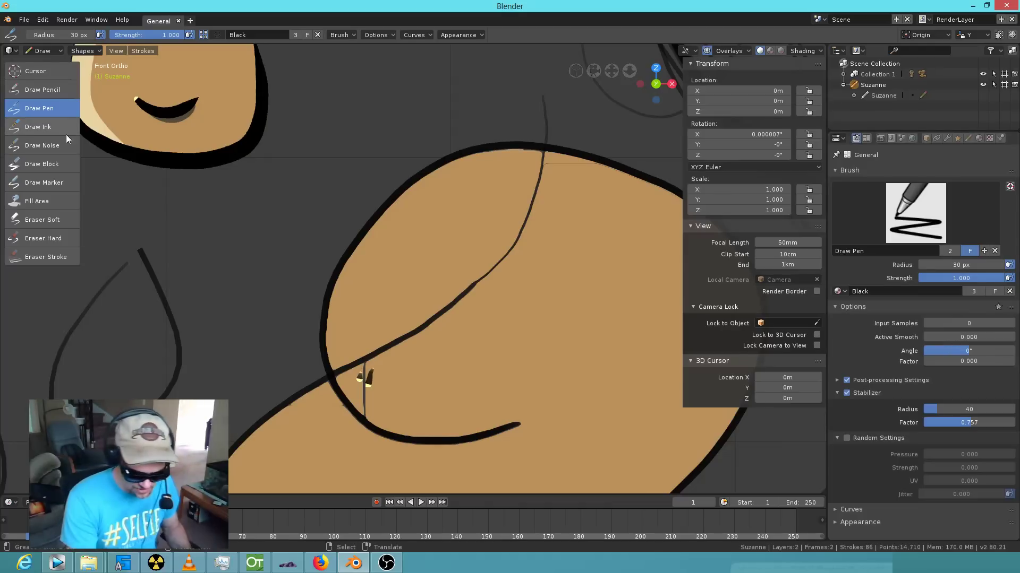
click(53, 127)
drag(370, 376, 375, 373)
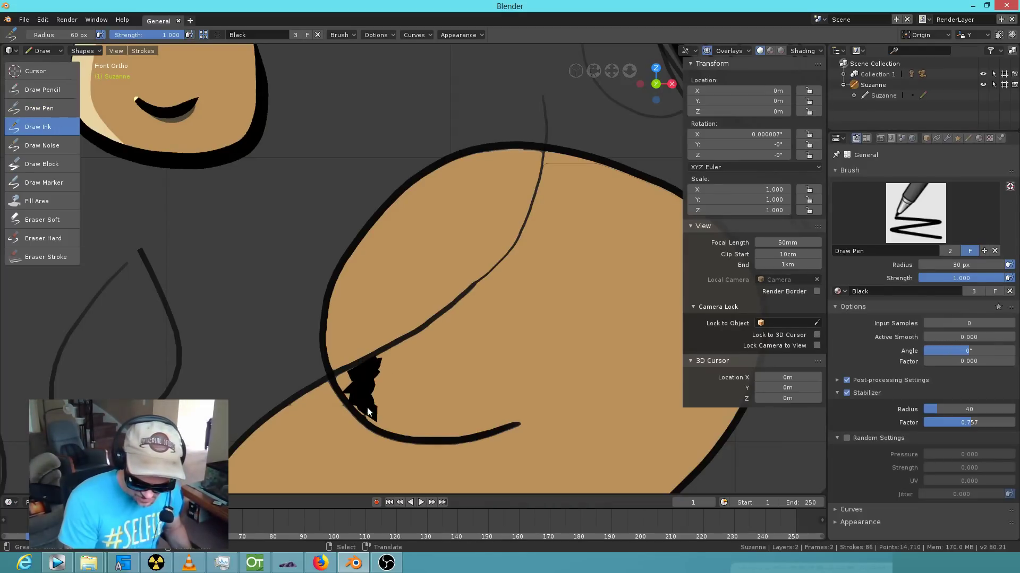
drag(367, 413, 381, 405)
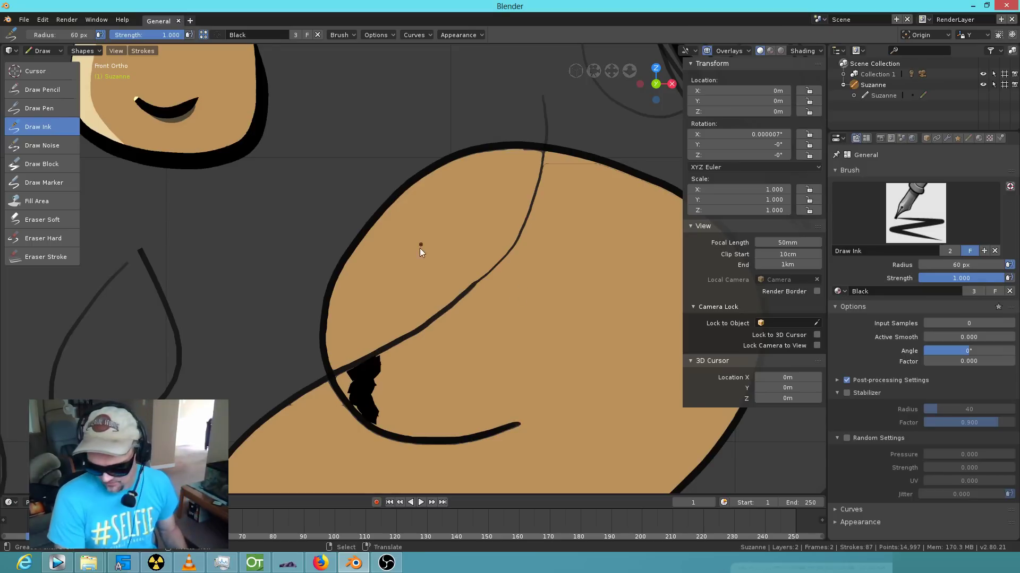
scroll(420, 251, down, 2)
scroll(483, 272, up, 1)
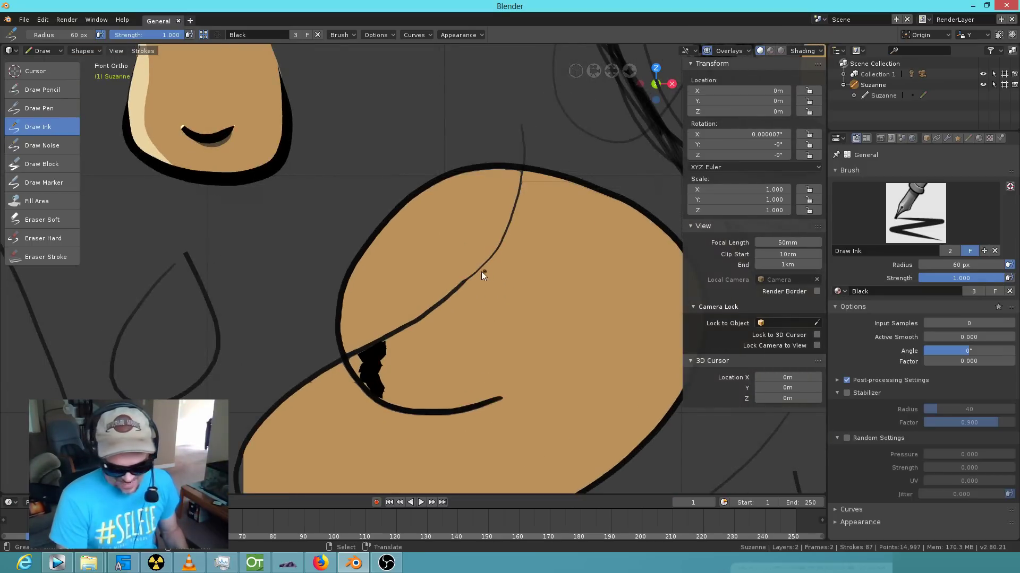
scroll(550, 360, down, 4)
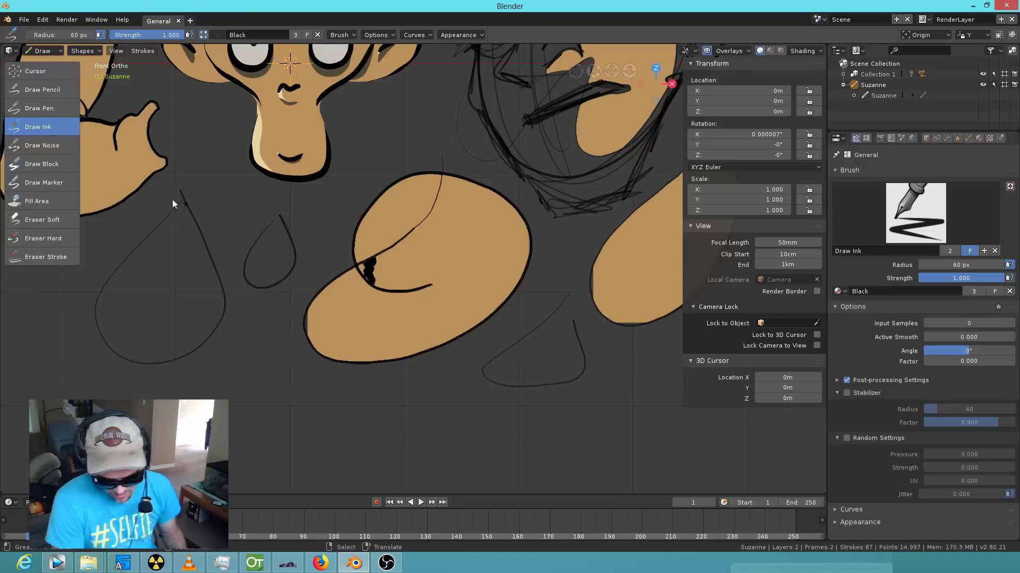
Examine the Skin_Shadow material's stroke and fill settings, options, custom properties and preview.
click(977, 140)
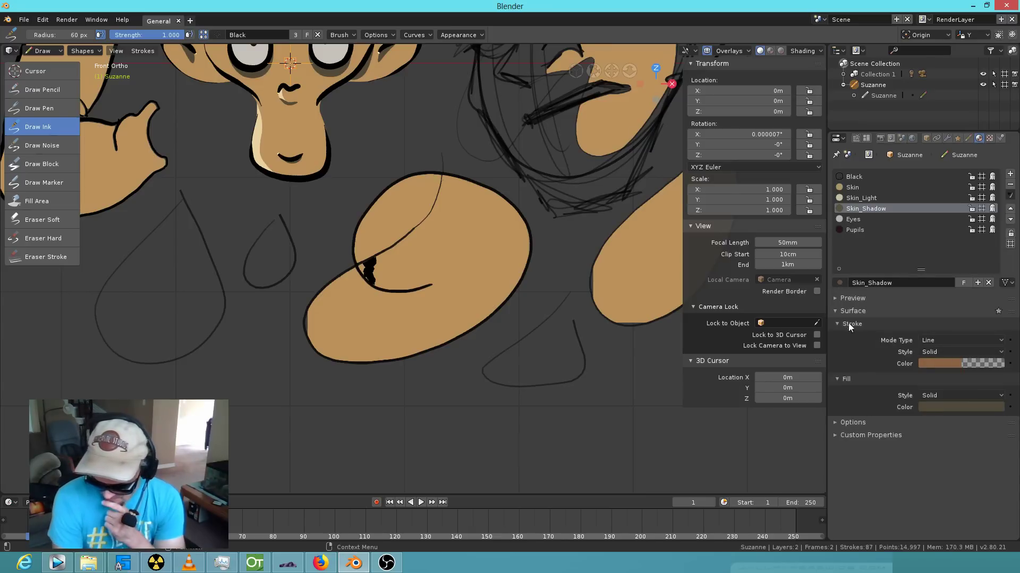
click(837, 422)
click(835, 455)
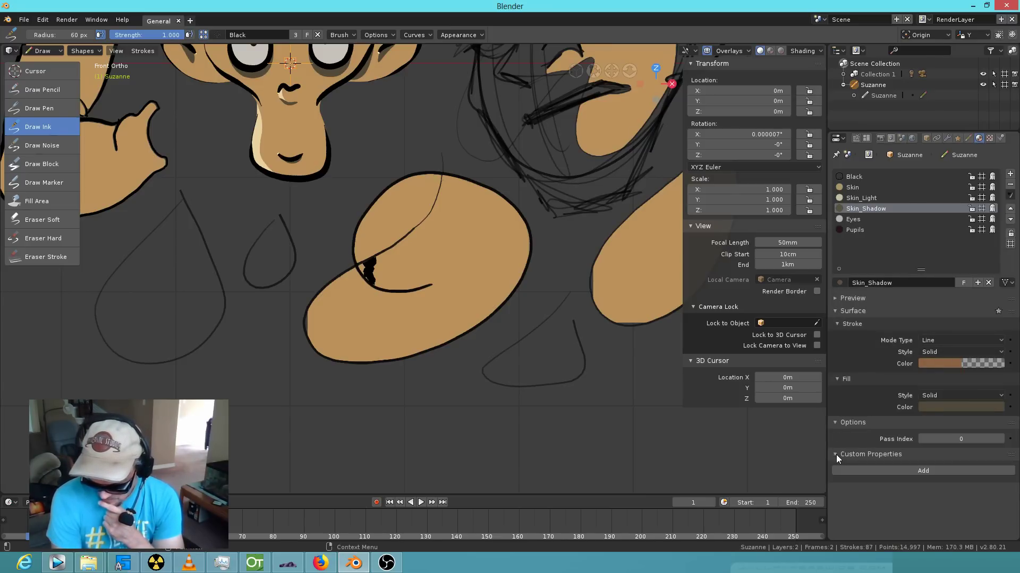
click(837, 454)
click(836, 423)
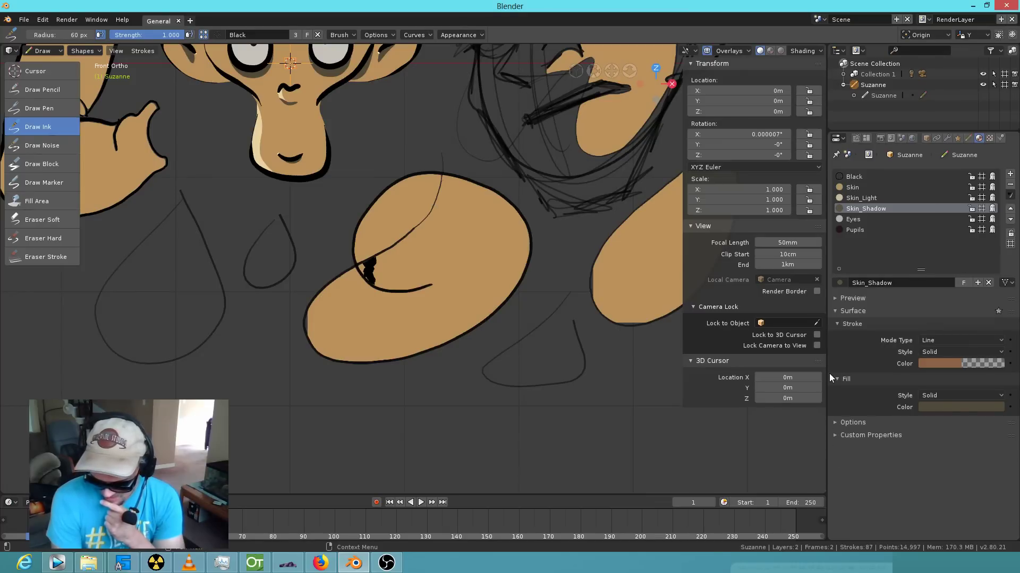
click(836, 299)
click(835, 298)
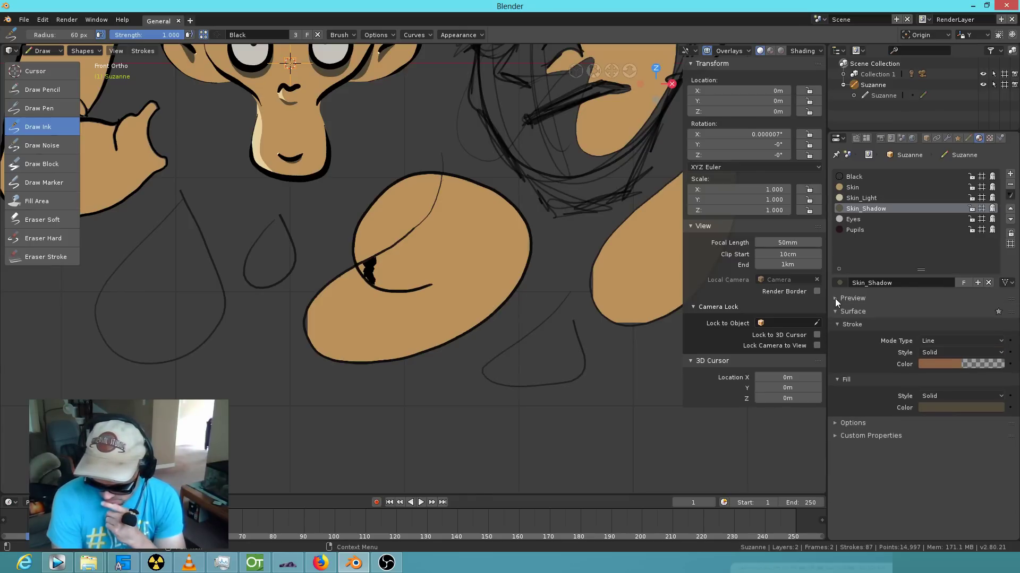
click(834, 423)
click(832, 422)
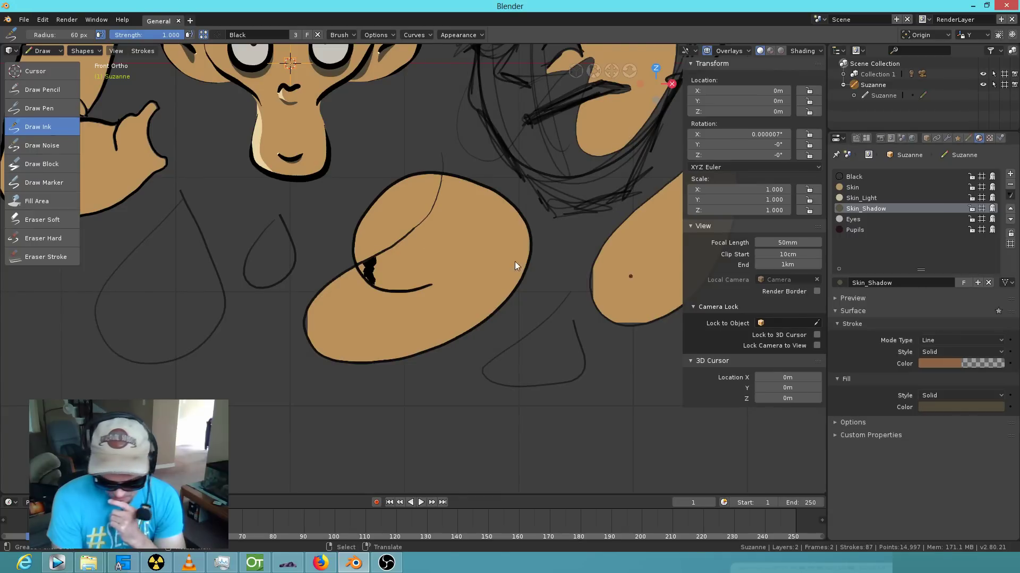
Unlink the Black material from the Draw Ink brush and draw an ink squiggle below the large filled shape.
click(857, 138)
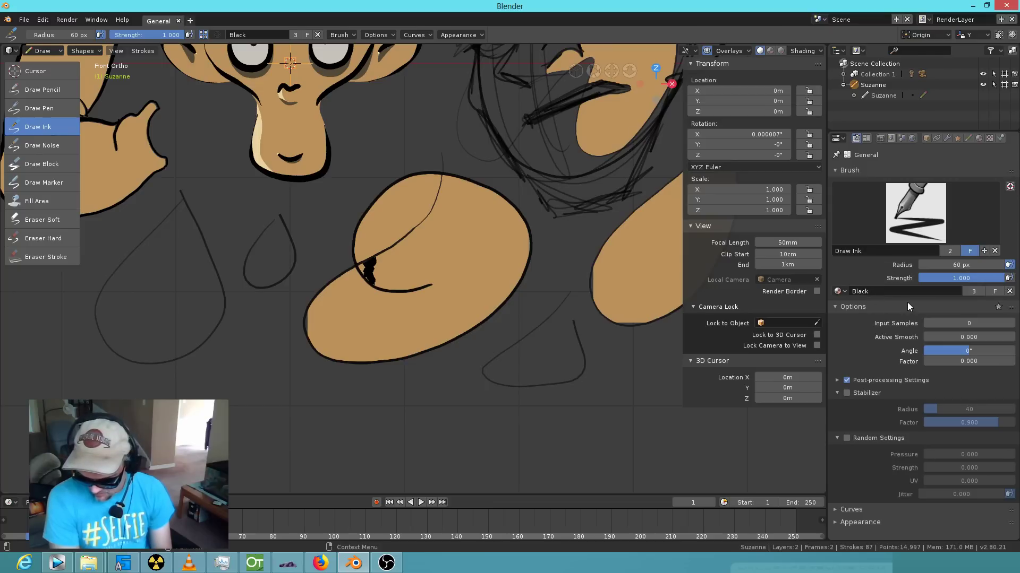
click(843, 292)
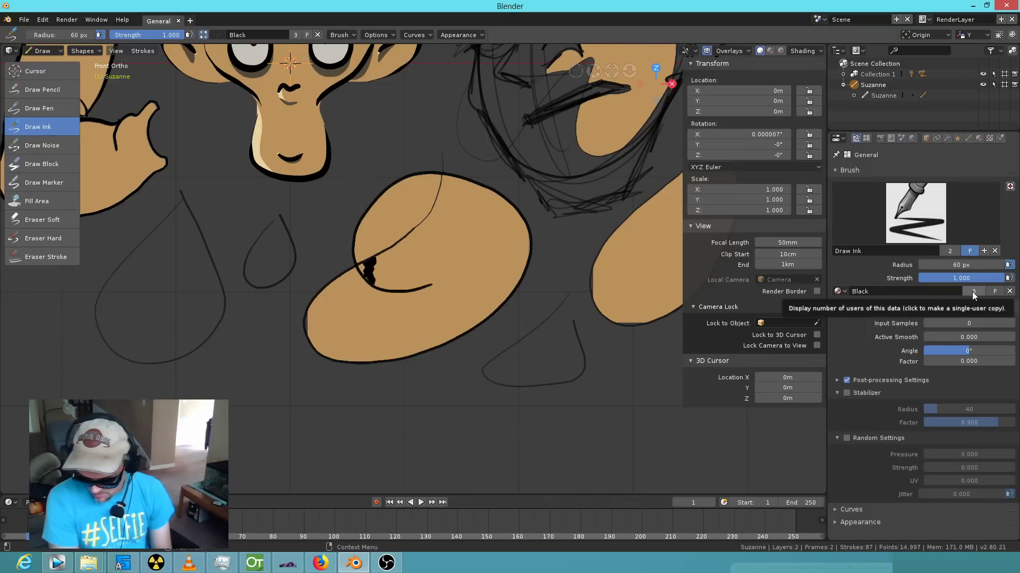
click(1009, 292)
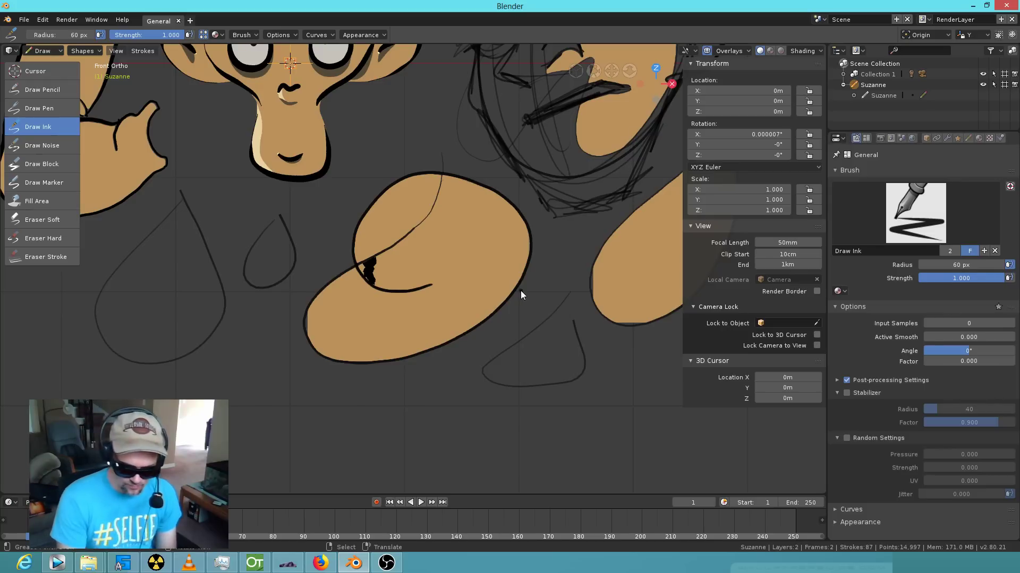
drag(230, 418, 288, 416)
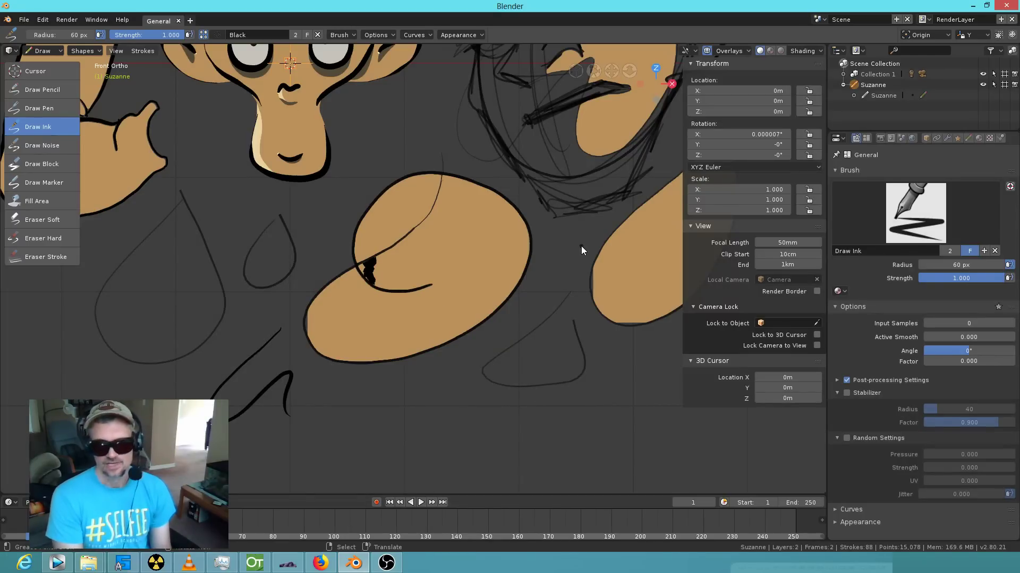
Draw one ink squiggle with the Skin material slot selected and another with the Skin_Light slot selected.
click(980, 138)
click(850, 188)
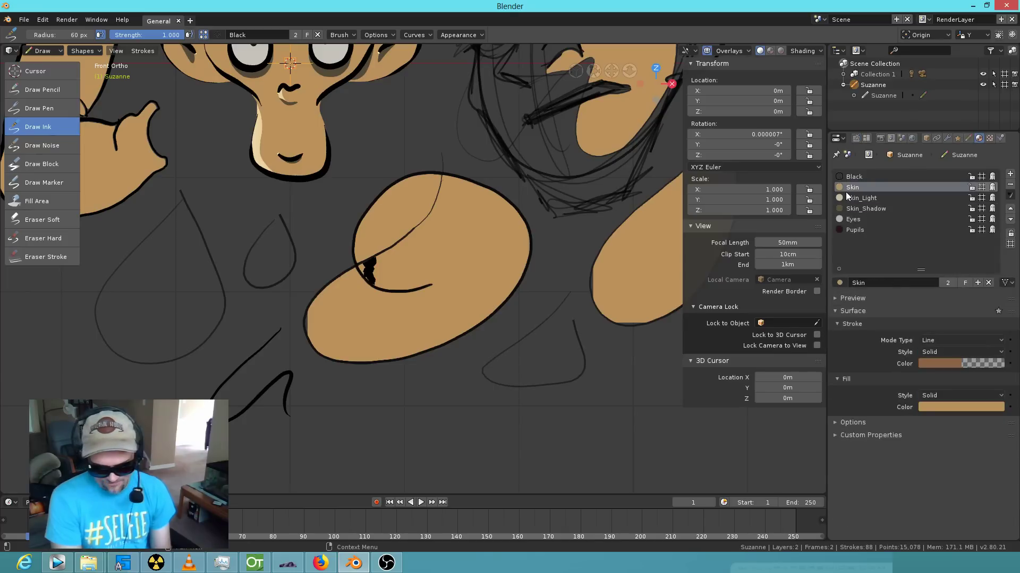
mouse_move(366, 378)
mouse_down()
mouse_move(417, 412)
mouse_move(481, 420)
mouse_up()
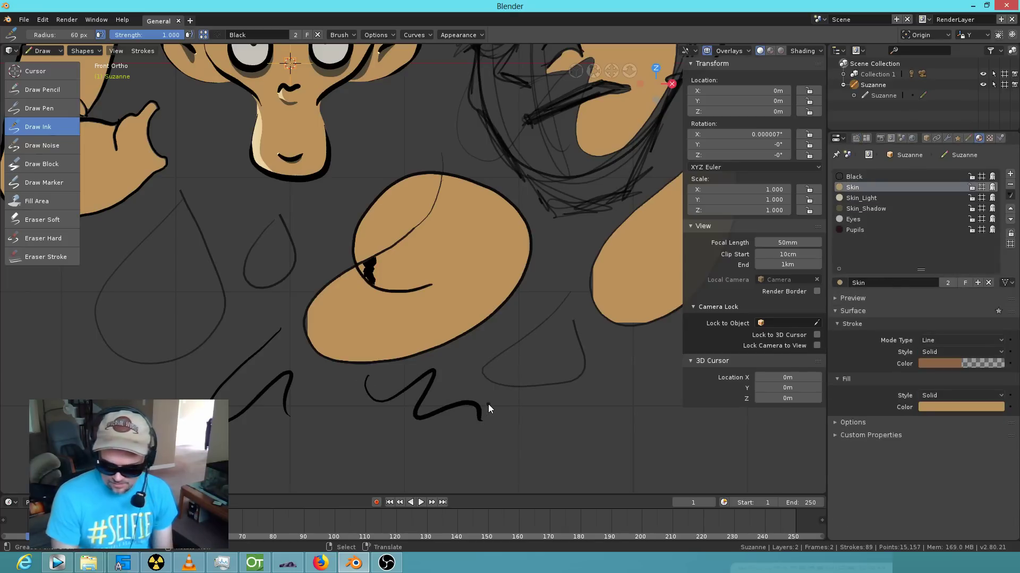
click(861, 198)
mouse_move(541, 394)
mouse_down()
mouse_move(592, 420)
mouse_move(630, 416)
mouse_up()
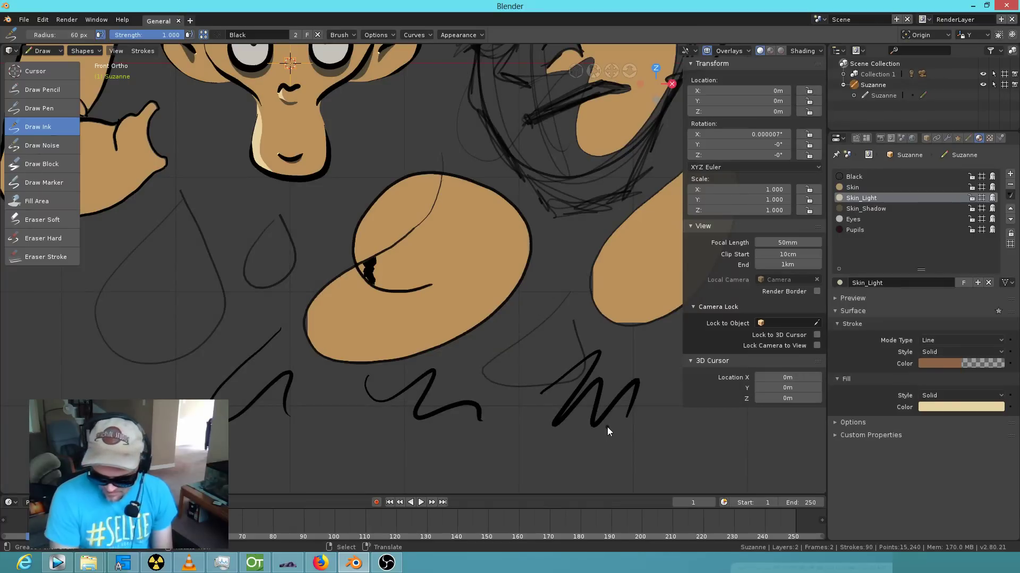
Assign the Eyes material to the Draw Ink brush and draw a zigzag over the rightmost black squiggle.
click(855, 138)
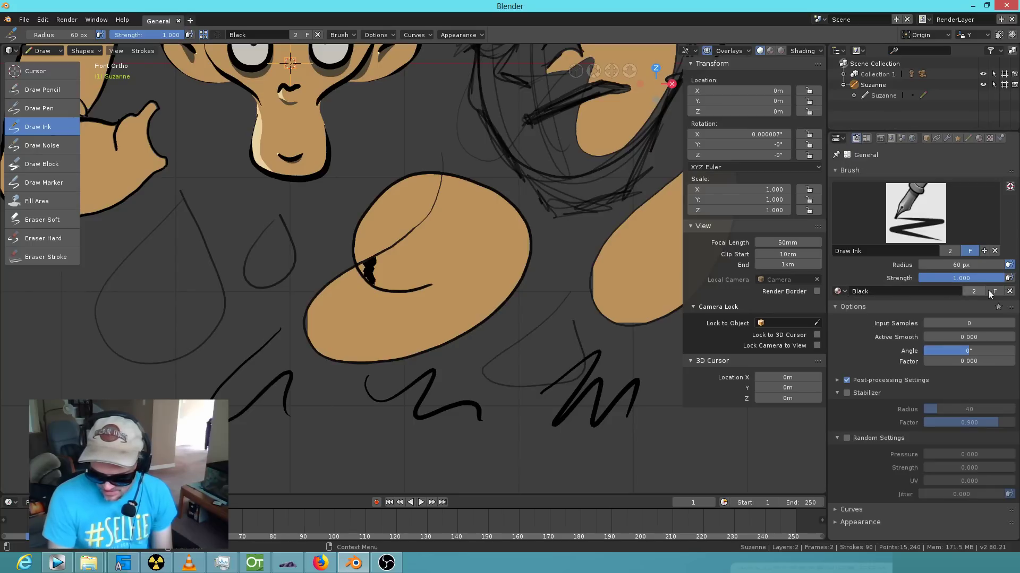
click(841, 291)
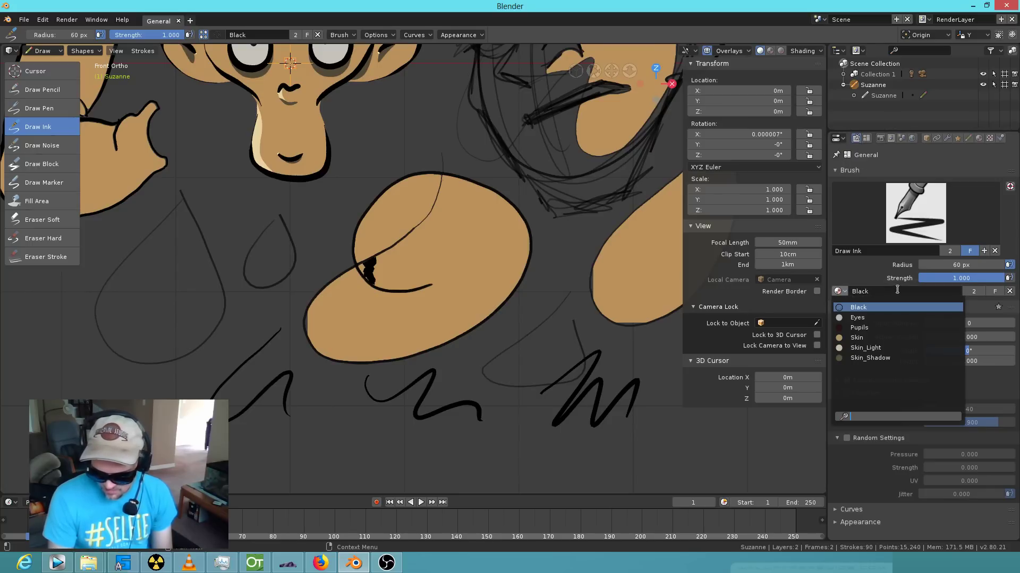
click(876, 318)
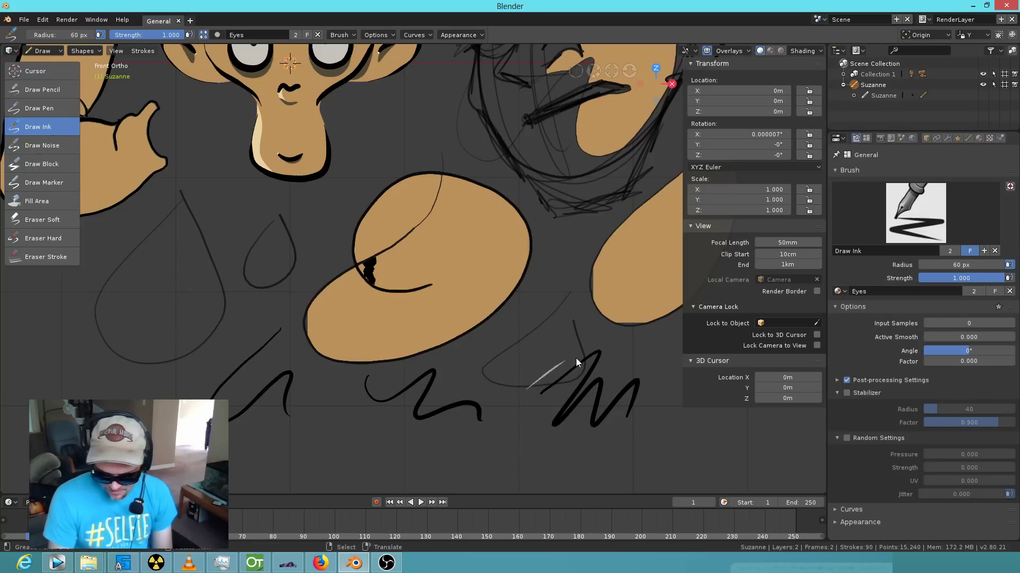
drag(627, 410, 636, 413)
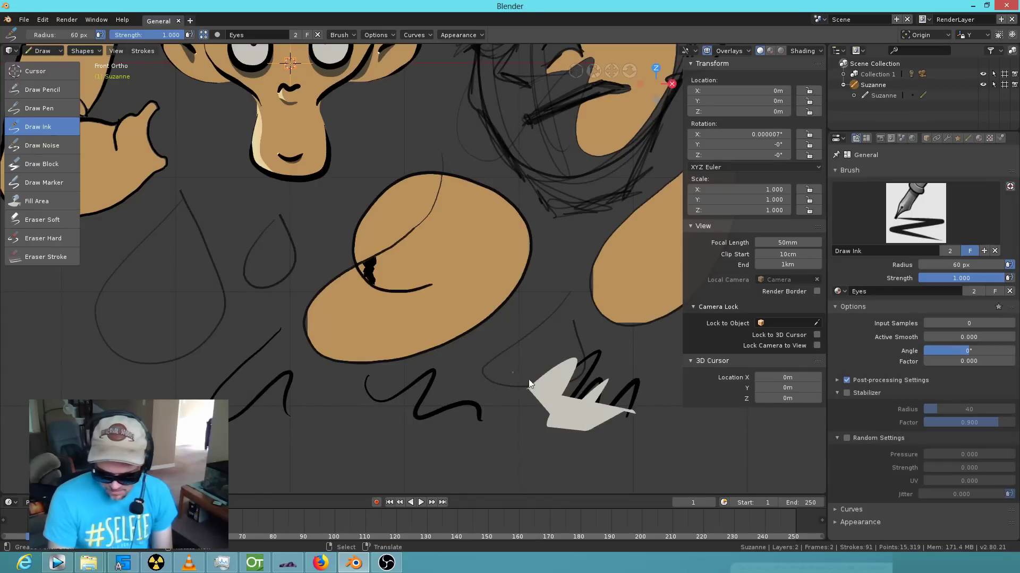
Assign the Skin material to the Draw Ink brush and draw a closed rounded shape beside the white zigzag.
click(840, 292)
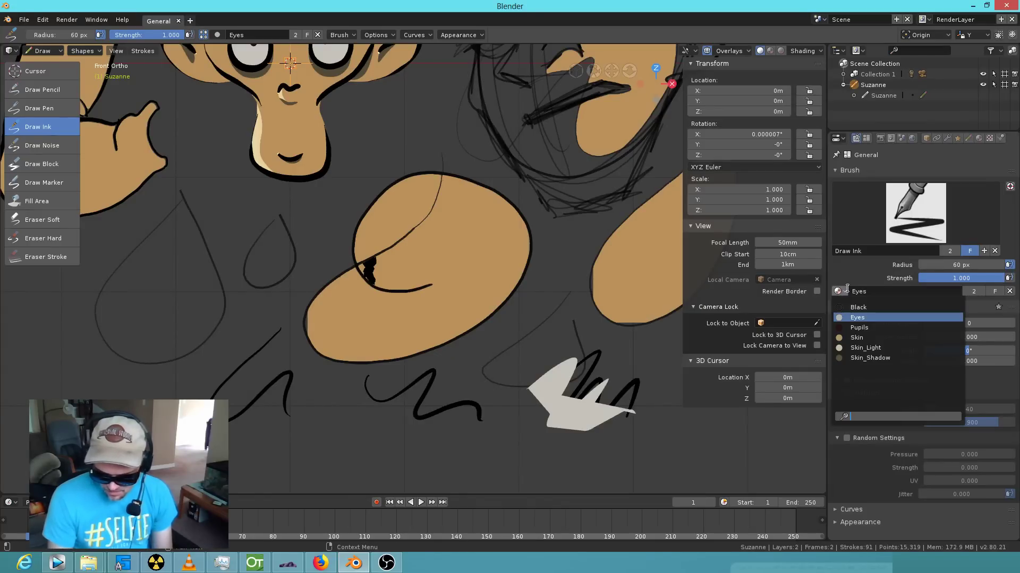
click(856, 337)
drag(500, 398, 526, 471)
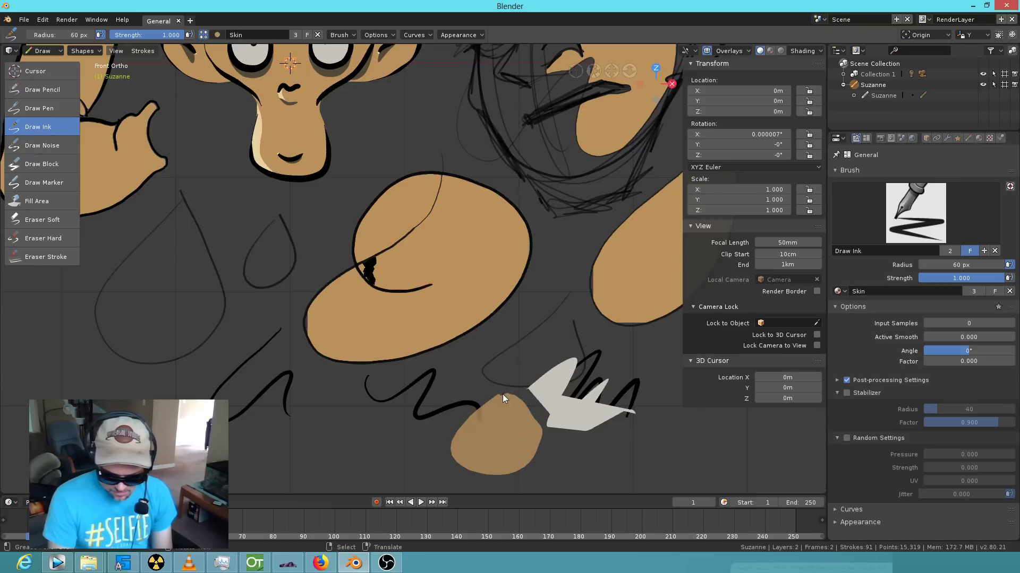
drag(507, 393, 508, 392)
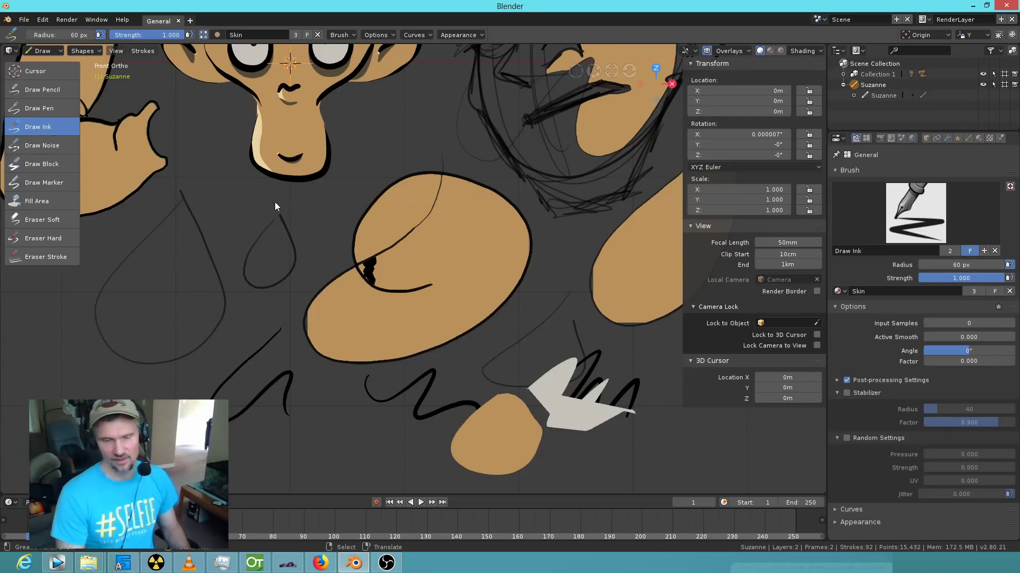
Switch to OpenToonz and start a new scene, discarding the changes to the current one.
click(255, 563)
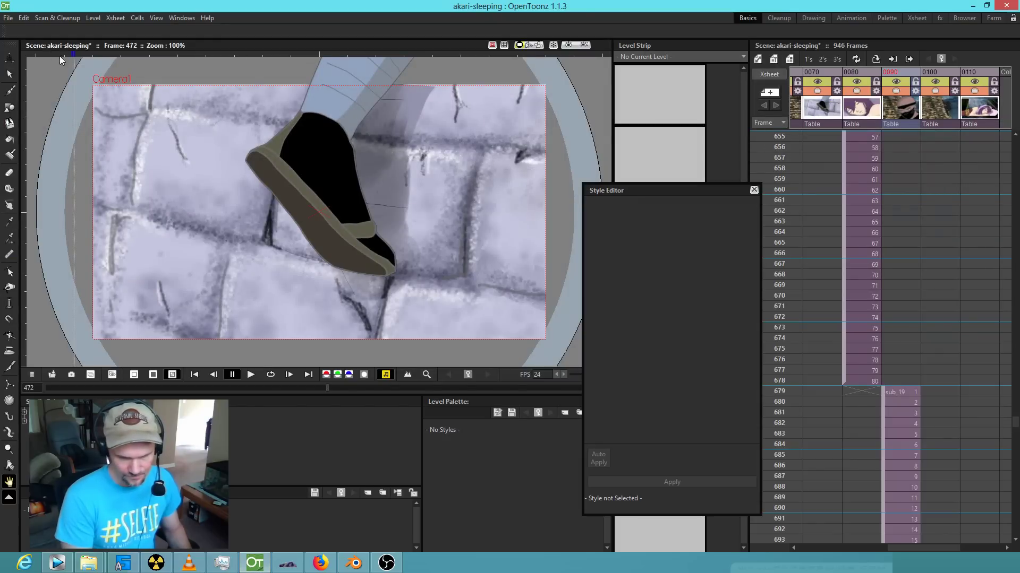
click(8, 18)
click(16, 31)
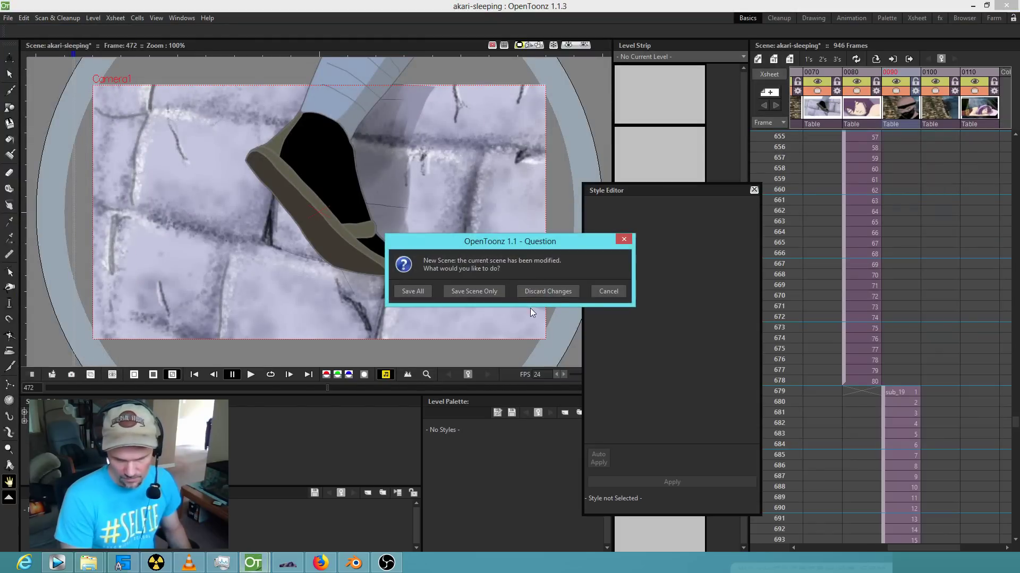
click(543, 292)
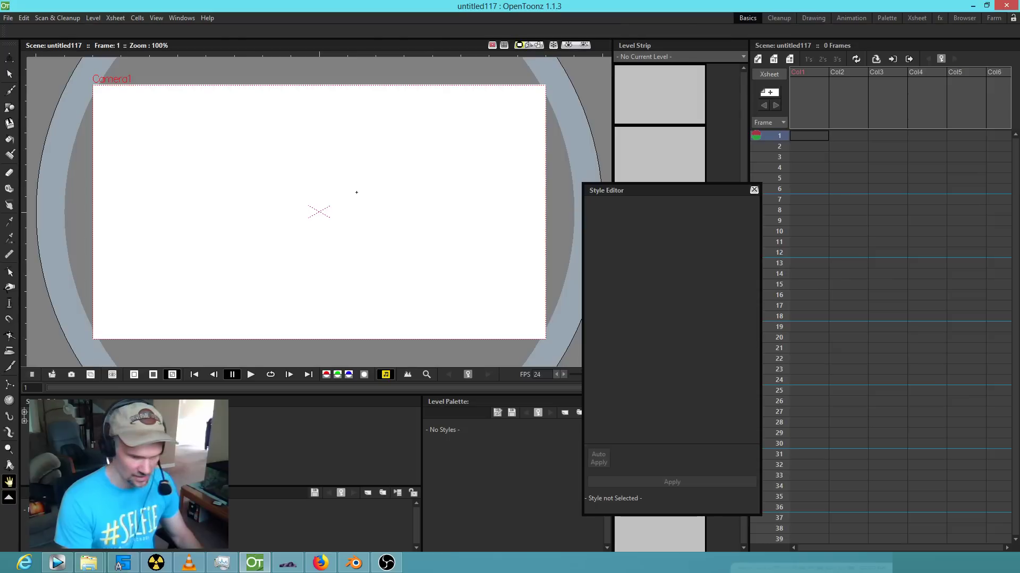
Recolour palette style 4 green (H 129, S 63, V 79) and paint broad brush strokes across the canvas centre.
key(b)
click(474, 203)
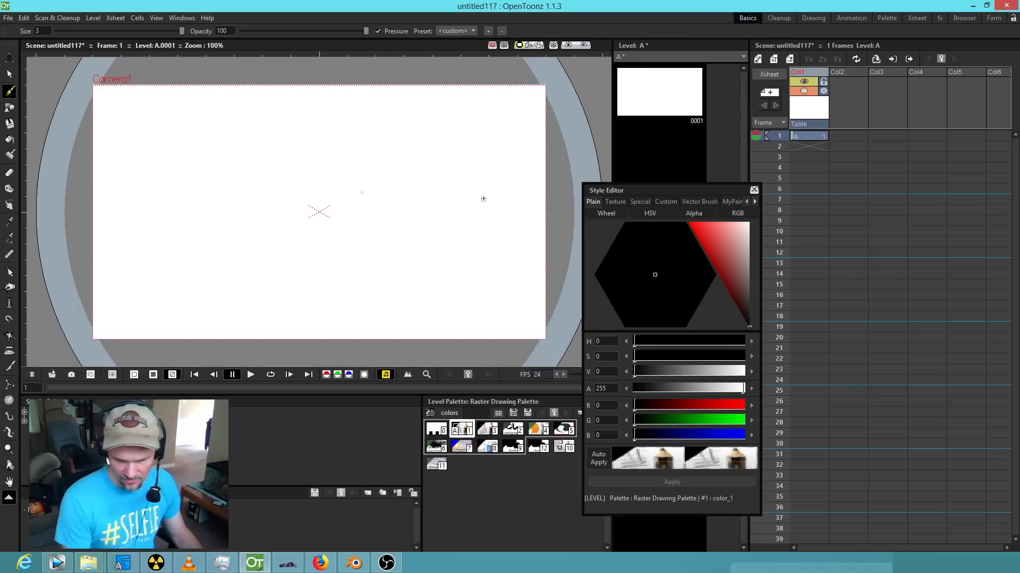
click(546, 432)
click(718, 244)
click(633, 247)
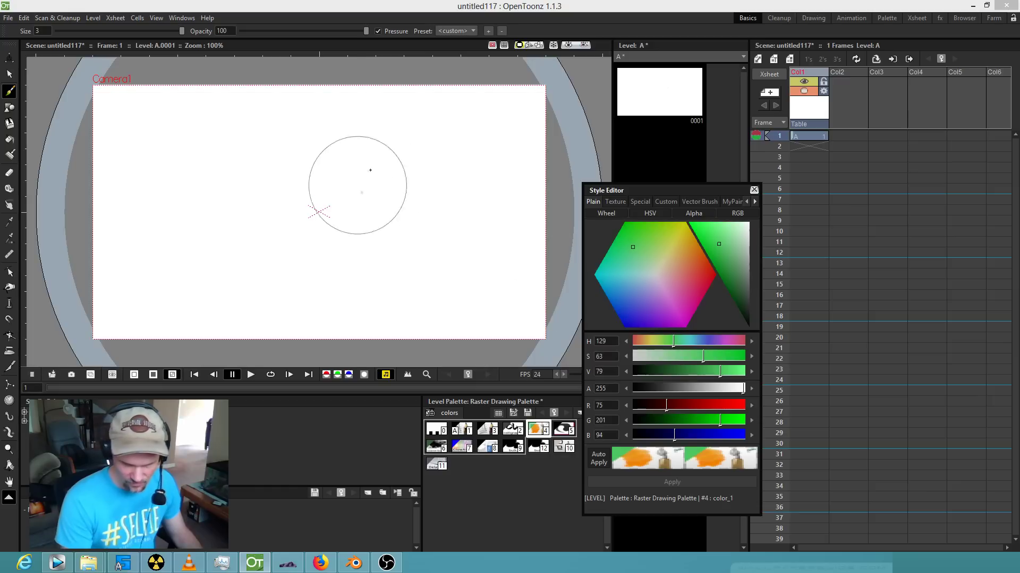
drag(357, 177, 322, 228)
mouse_move(371, 201)
mouse_down()
mouse_move(430, 199)
mouse_move(452, 231)
mouse_up()
Move a freehand selection of the green paint about 24 mm right and 29 mm down, then paint more green over the gap.
key(s)
mouse_move(443, 148)
mouse_down()
mouse_move(331, 217)
mouse_move(519, 269)
mouse_move(465, 151)
mouse_up()
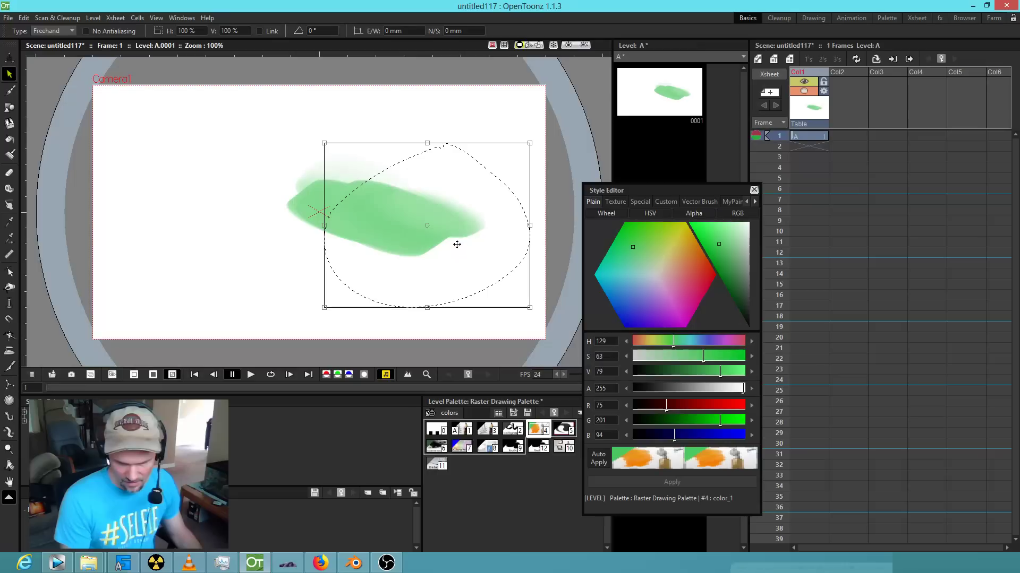
drag(459, 242, 471, 256)
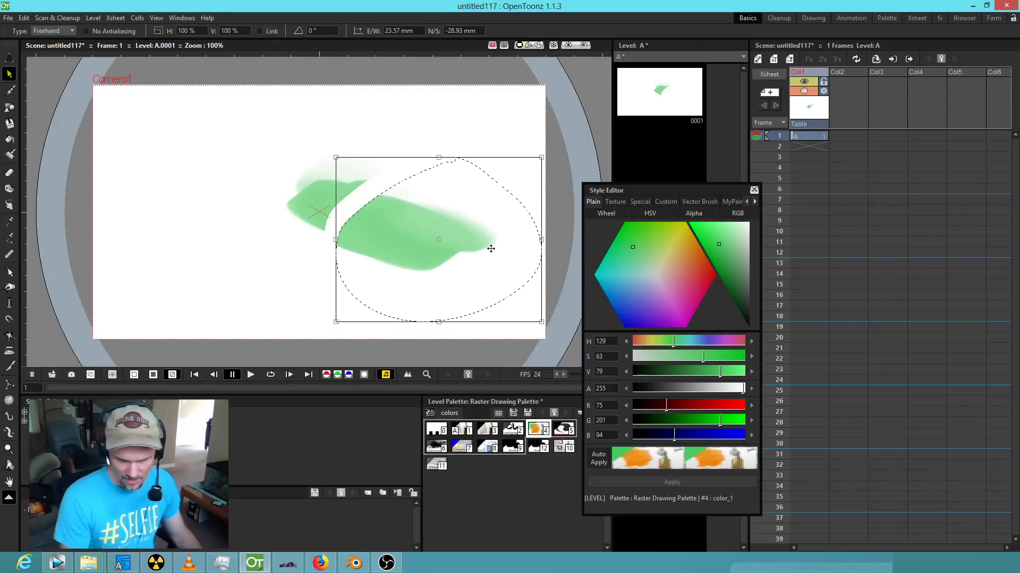
key(b)
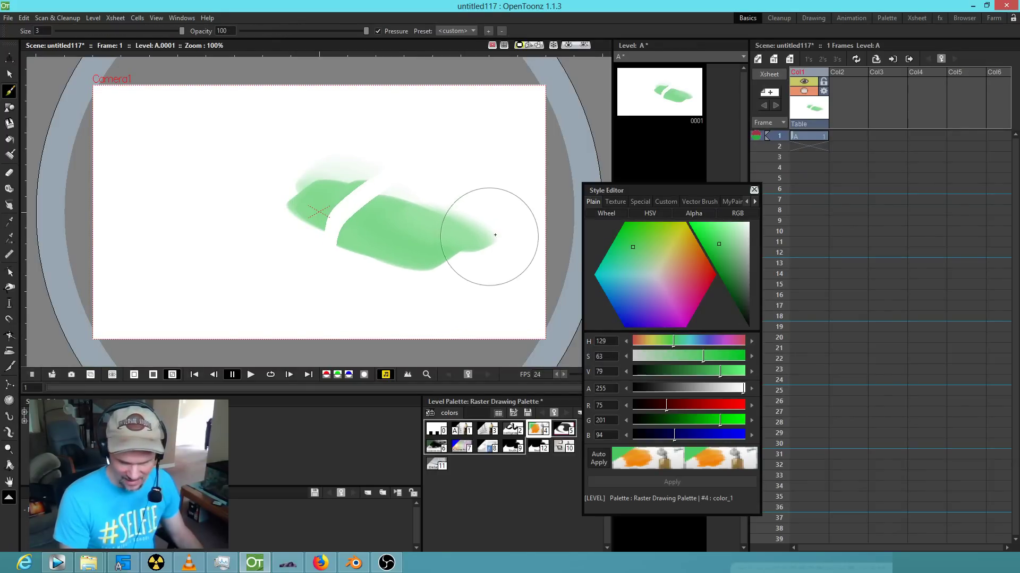
mouse_move(473, 234)
mouse_down()
mouse_move(492, 239)
mouse_move(478, 273)
mouse_move(398, 239)
mouse_move(409, 177)
mouse_move(444, 170)
mouse_move(399, 170)
mouse_move(342, 243)
mouse_move(456, 158)
mouse_up()
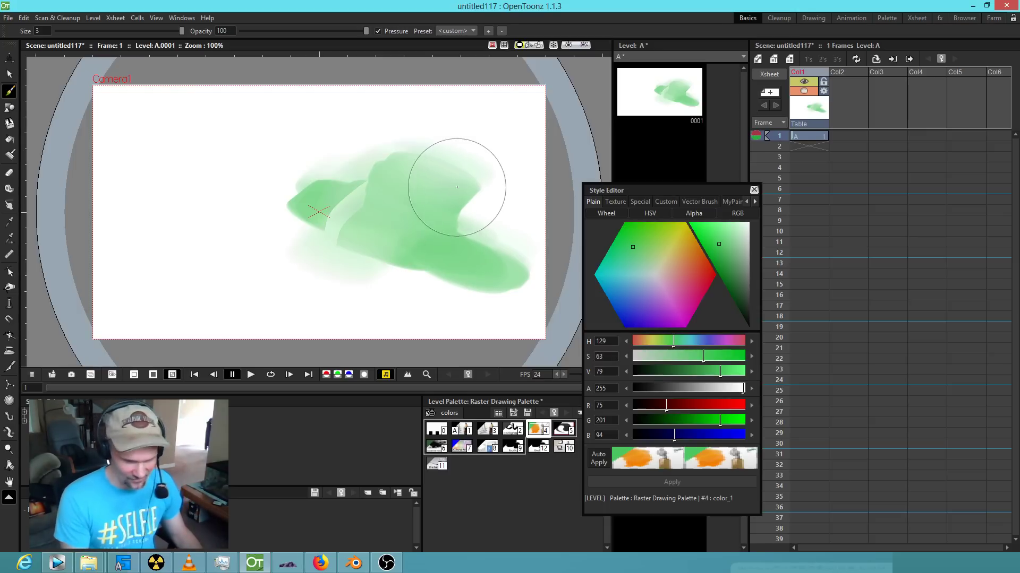
Reselect the raster level in Col1 and brush a black zigzag with style 1 along the green paint's lower edge.
click(9, 141)
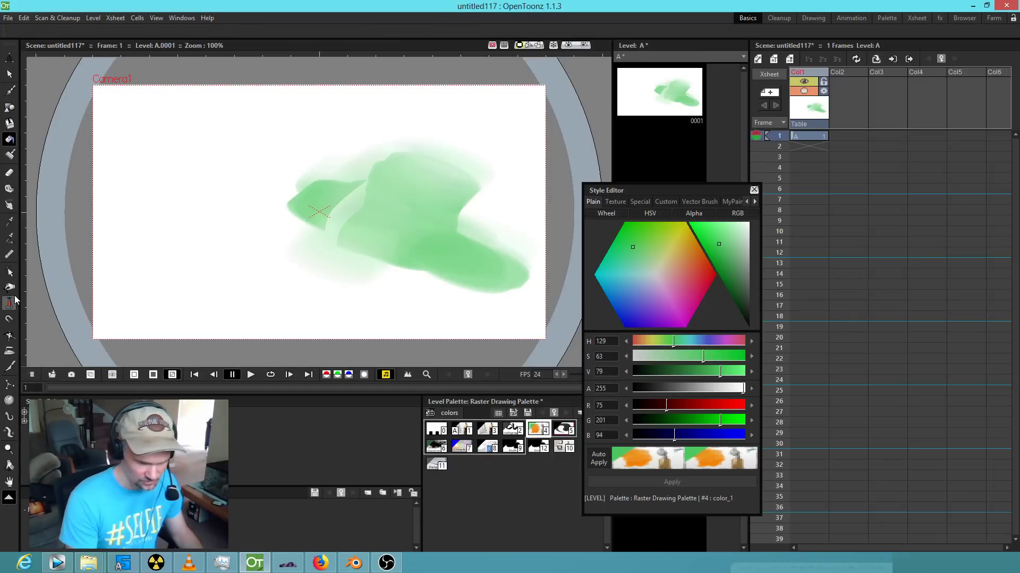
click(9, 107)
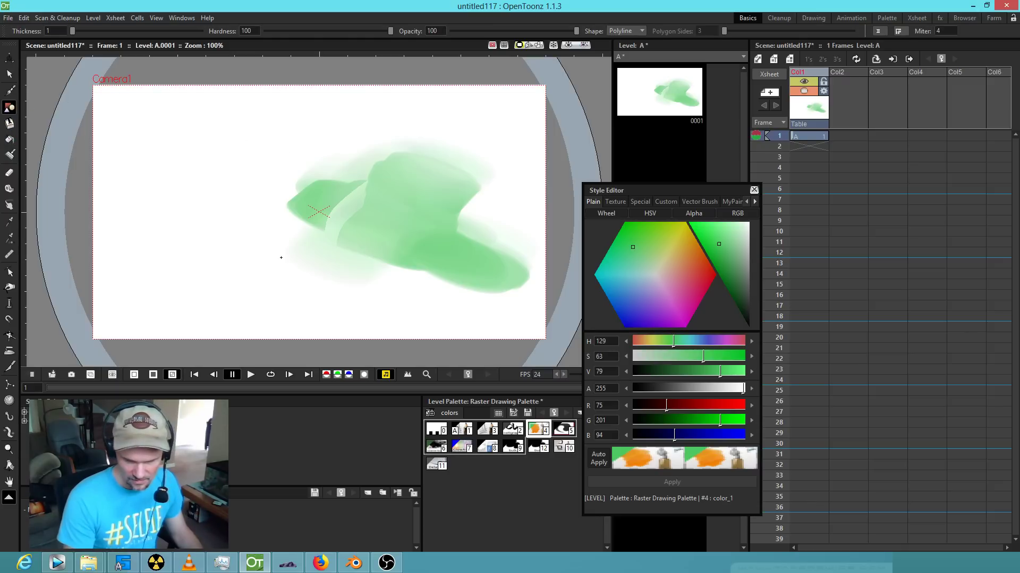
click(847, 134)
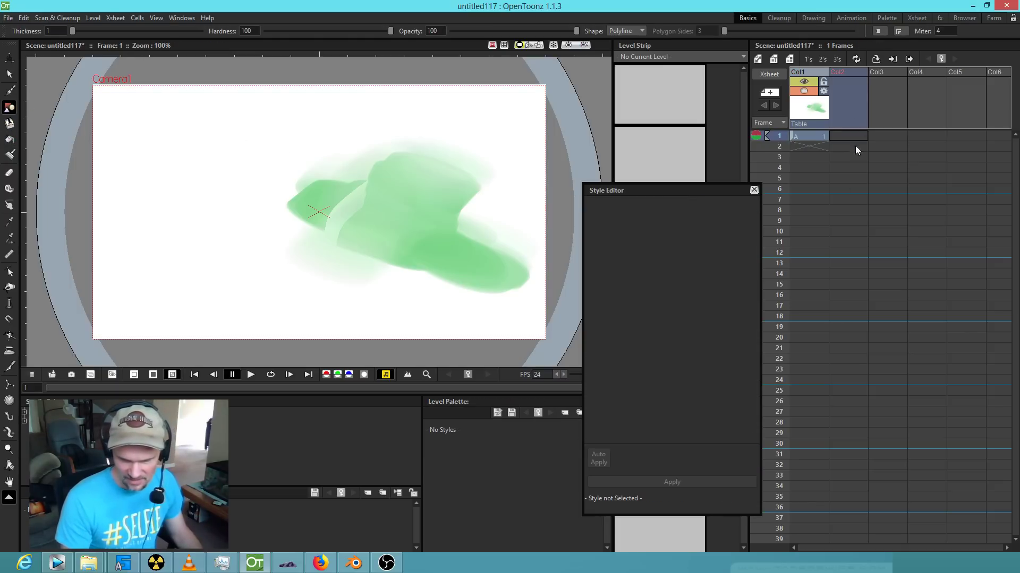
click(801, 108)
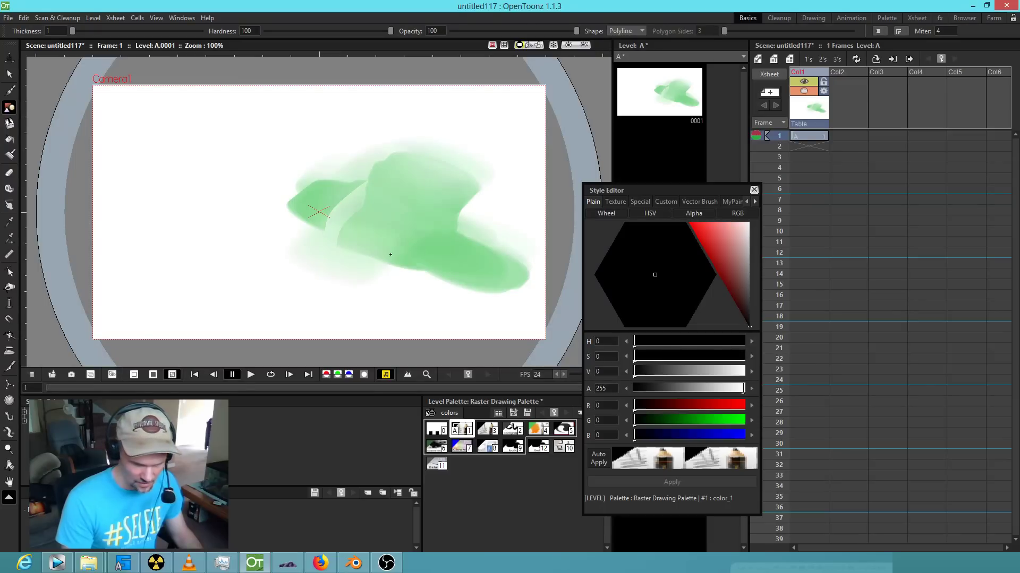
key(b)
mouse_move(387, 261)
mouse_down()
mouse_move(382, 310)
mouse_move(430, 284)
mouse_up()
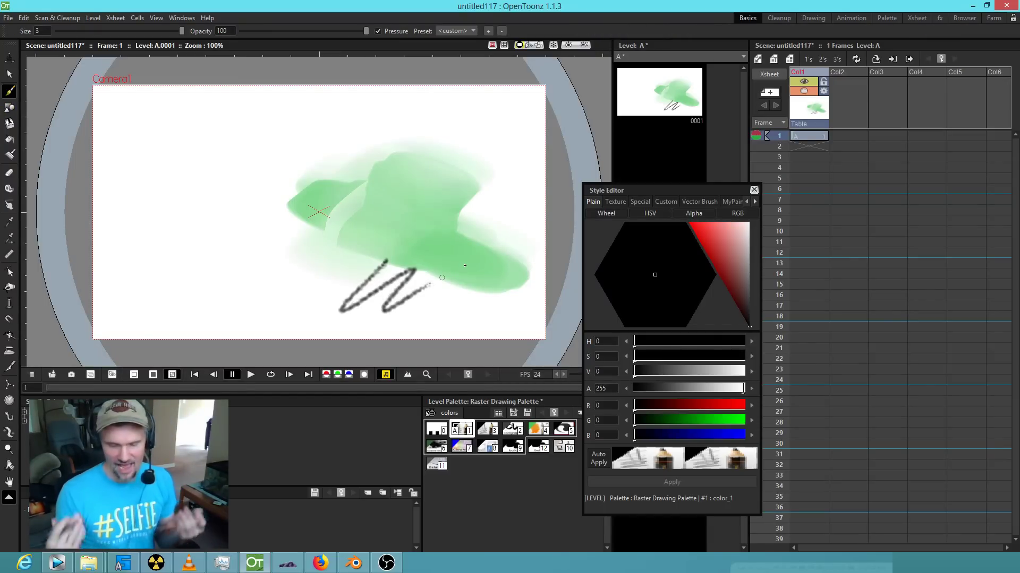
Reselect the Col1 level, brush a second black zigzag over the green paint, and make style 4 current again.
click(846, 106)
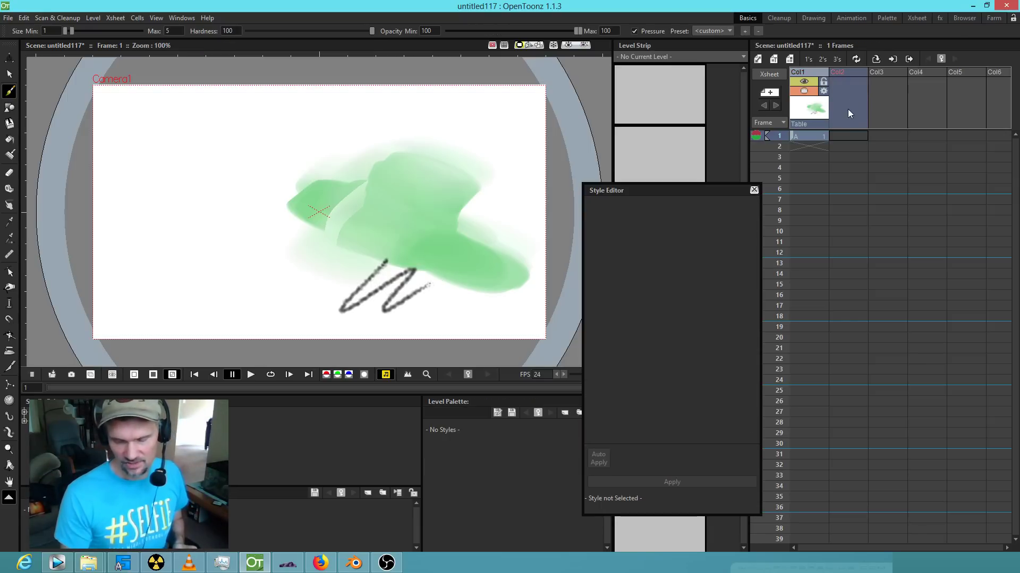
click(812, 110)
mouse_move(398, 277)
mouse_down()
mouse_move(452, 248)
mouse_move(484, 287)
mouse_up()
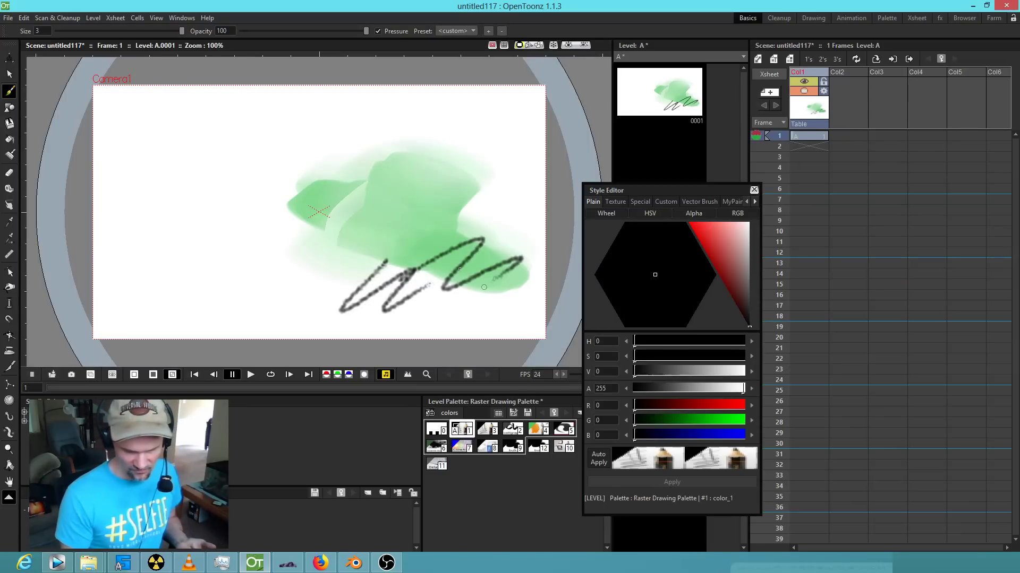
click(539, 432)
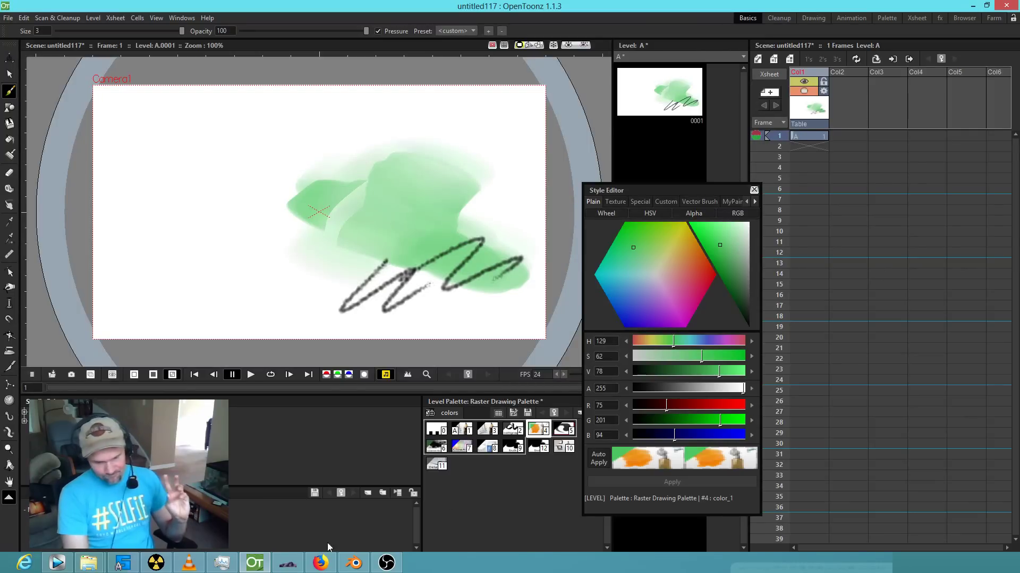
Switch back to Blender and bring all the grease pencil drawings into view.
mouse_move(355, 563)
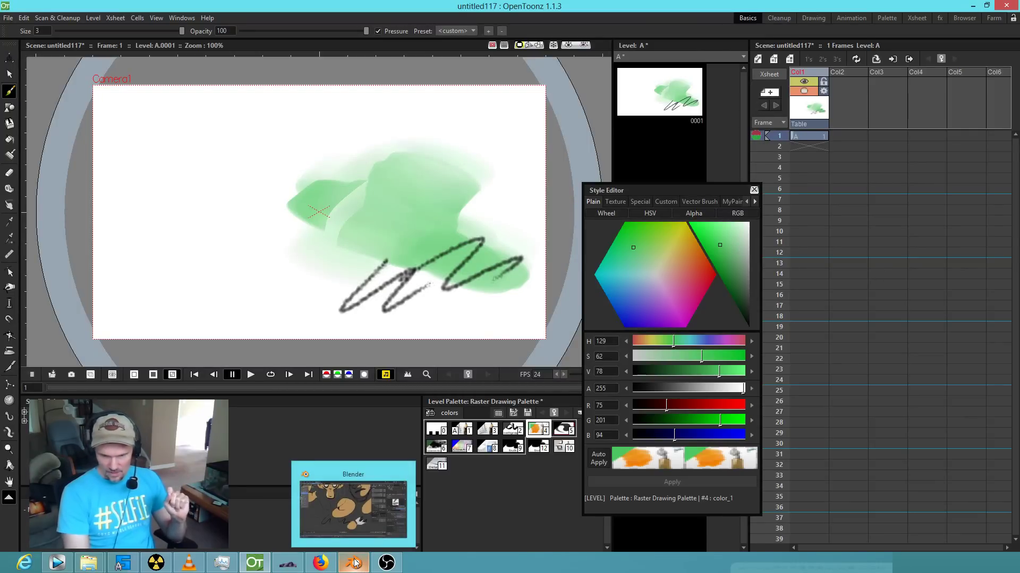
click(355, 563)
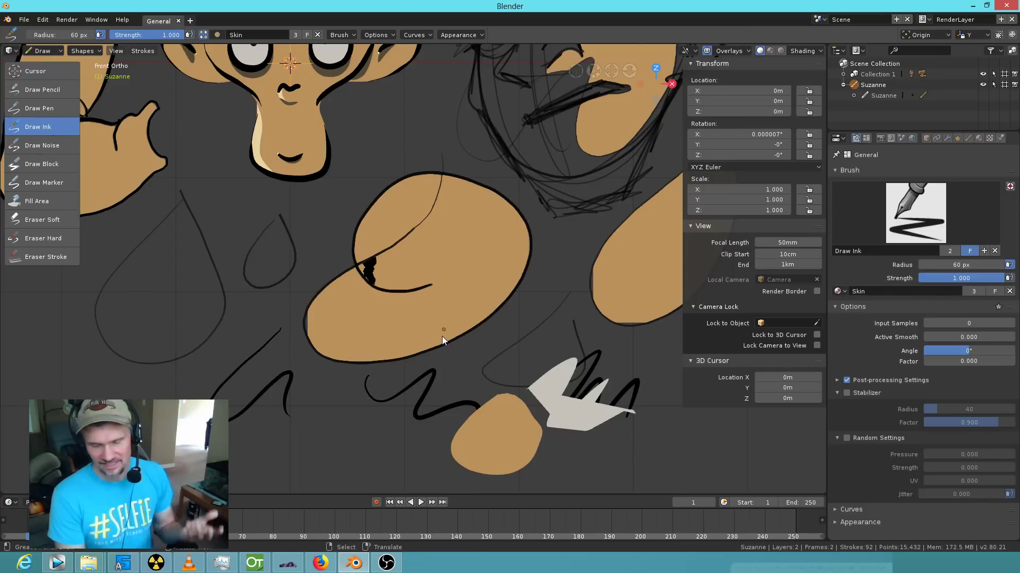
scroll(473, 314, down, 2)
shift+middle_drag(517, 230, 499, 292)
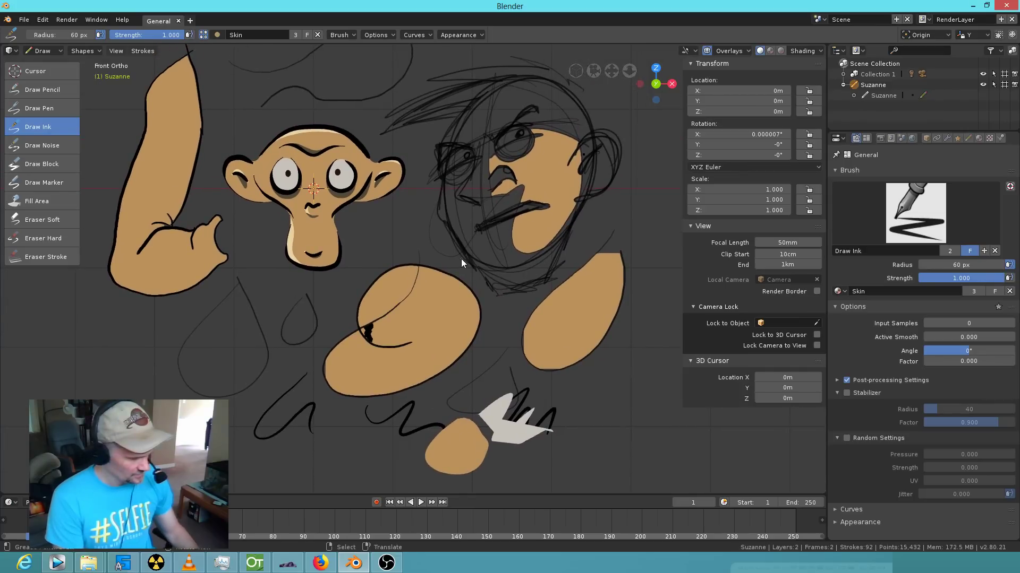
scroll(435, 246, down, 3)
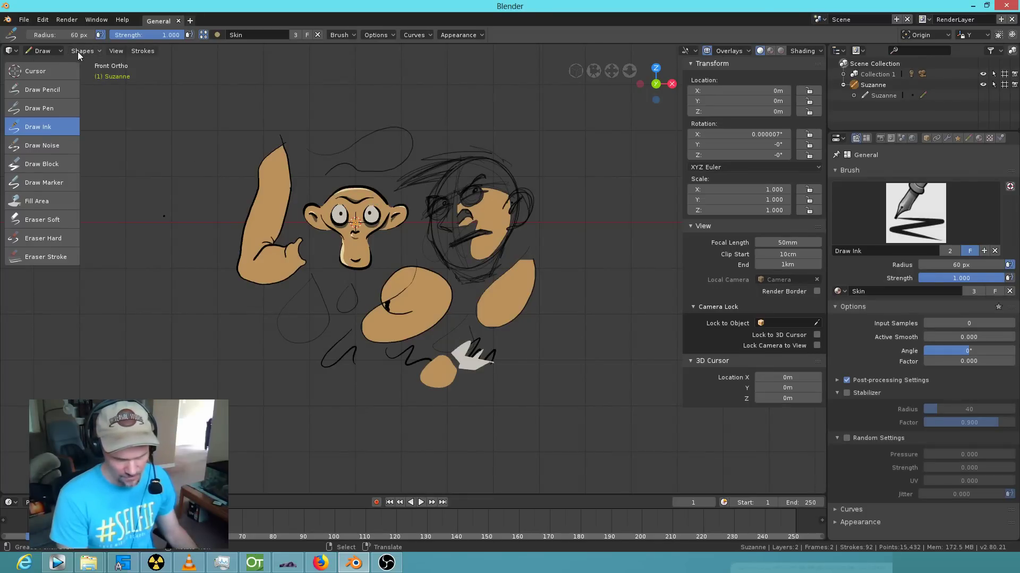
In Edit Mode, select every grease pencil stroke of the Suzanne object and delete all their points.
click(60, 51)
click(59, 75)
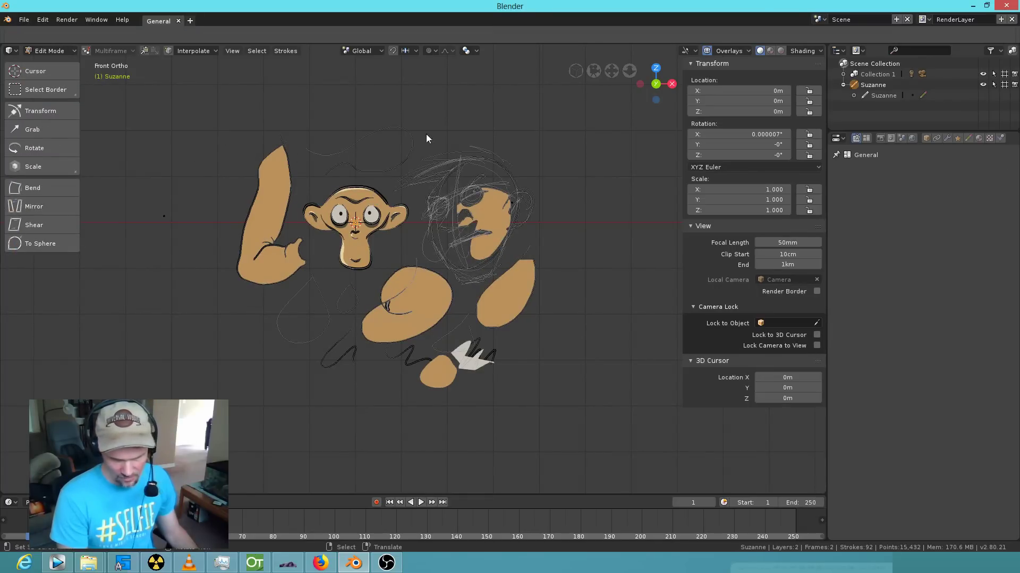
key(a)
key(x)
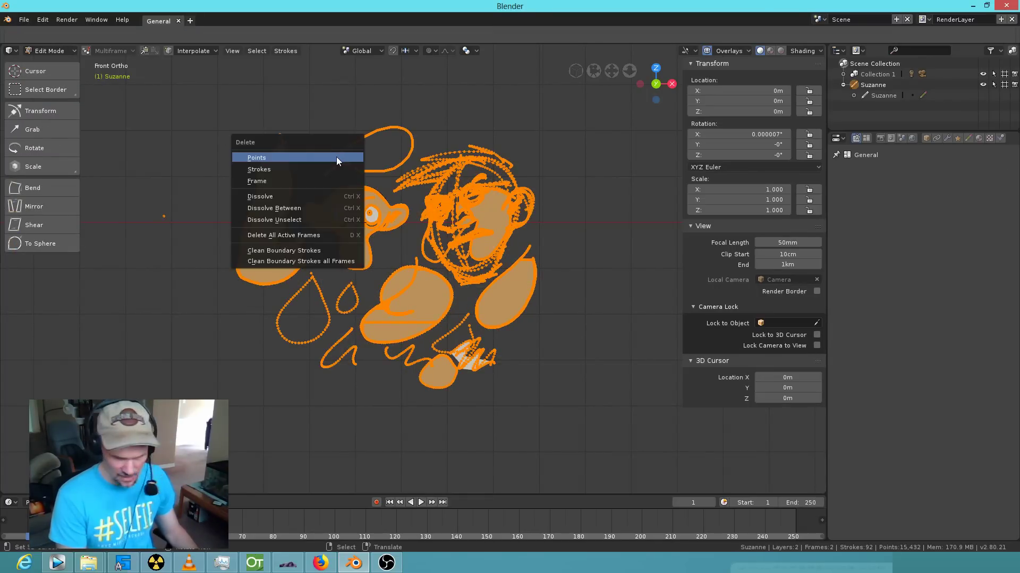
click(336, 158)
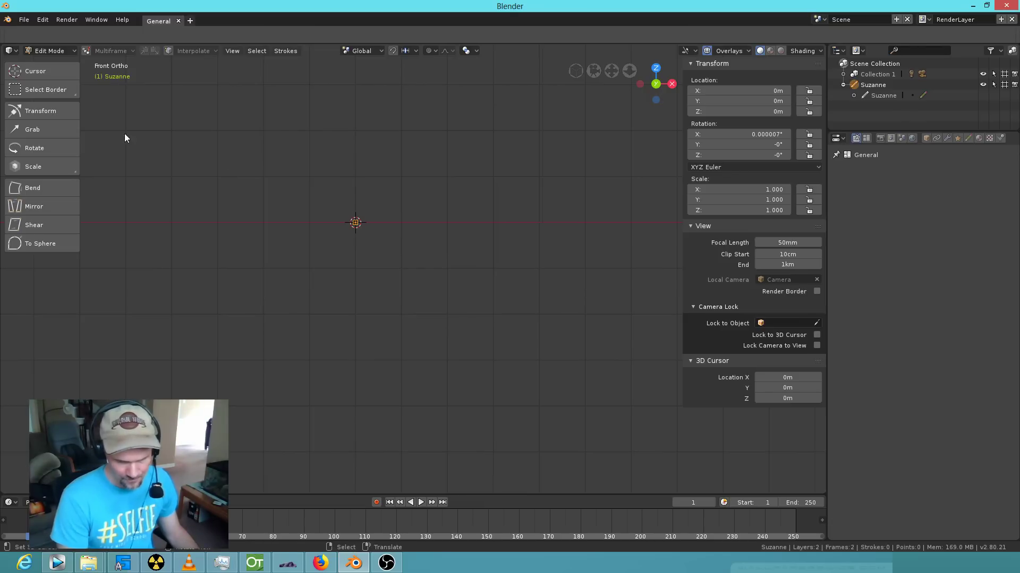
Return to Draw mode with the Draw Pencil brush active.
click(45, 51)
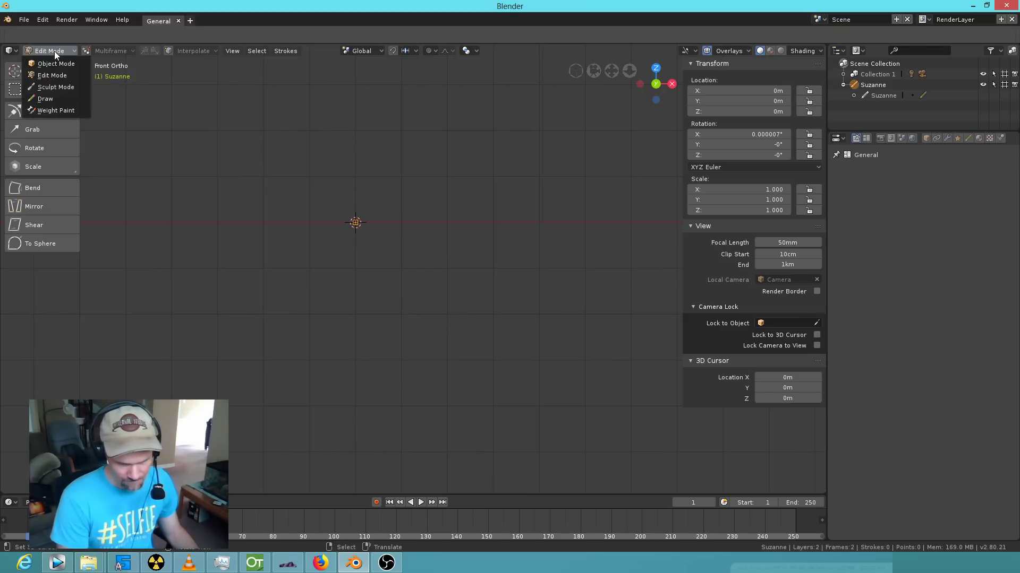
click(53, 99)
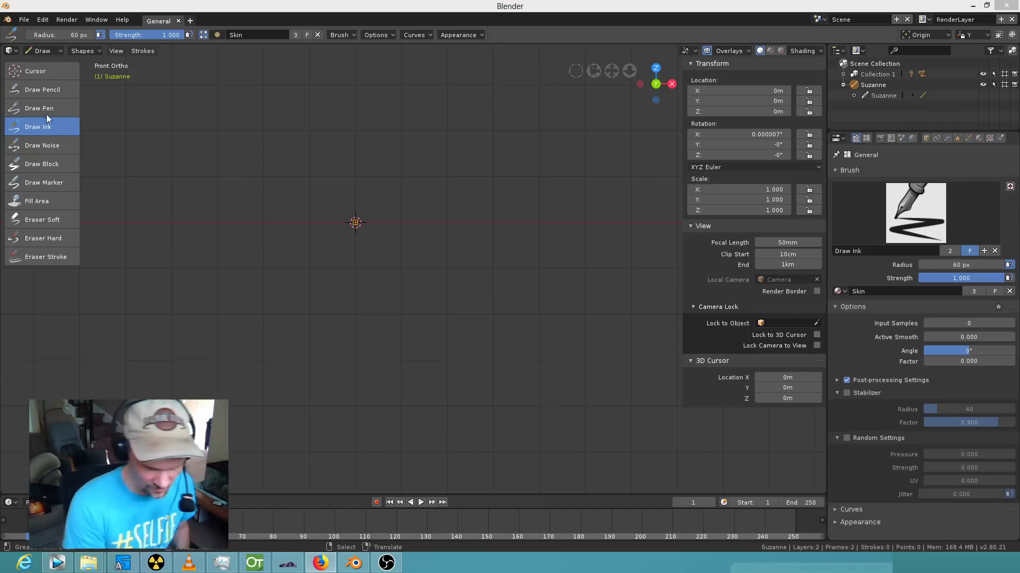
click(54, 90)
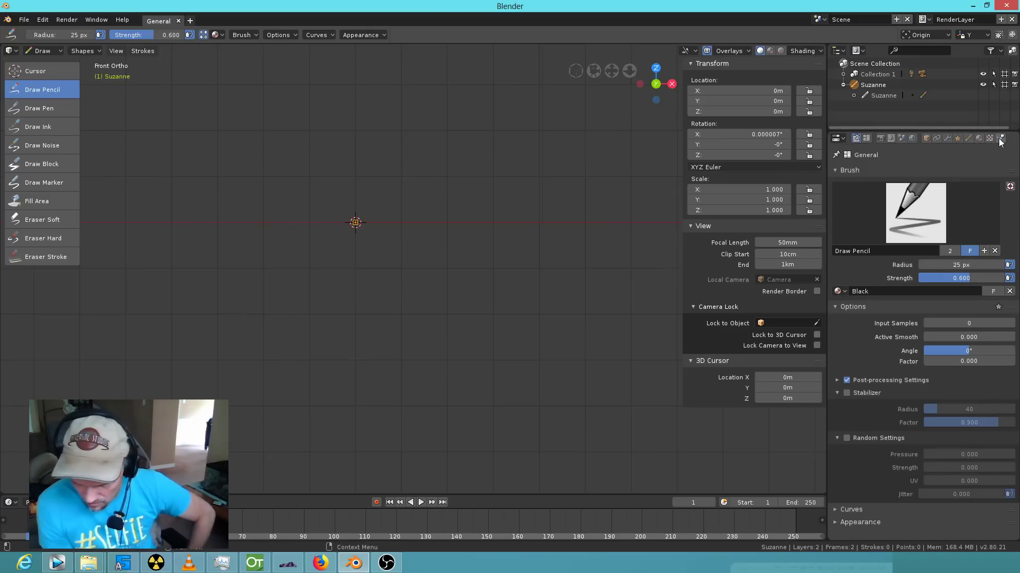
Add a grease pencil layer to the Suzanne object and name it "sketch".
click(968, 139)
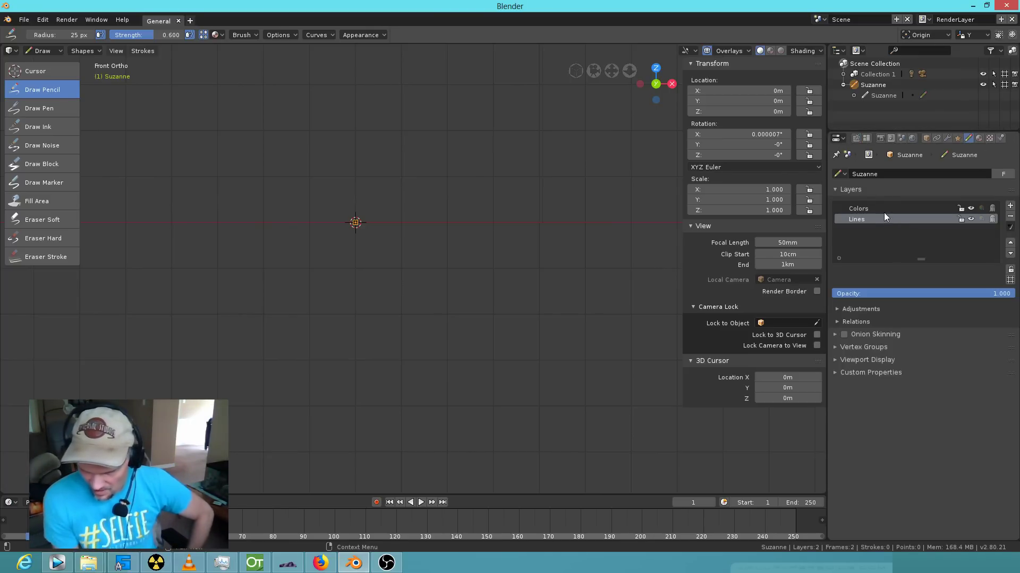
click(1010, 206)
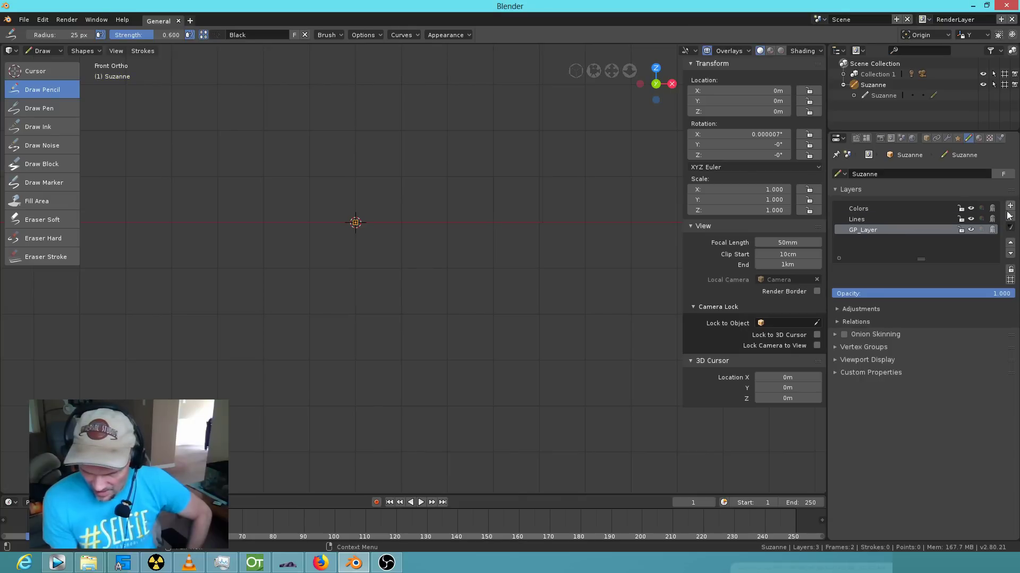
double_click(876, 228)
text(sketch)
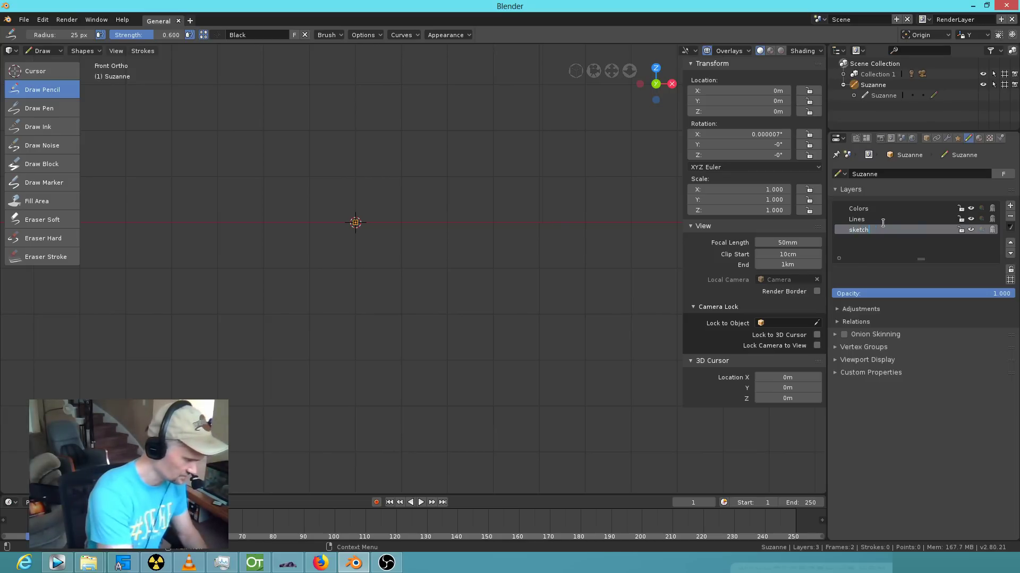
key(Return)
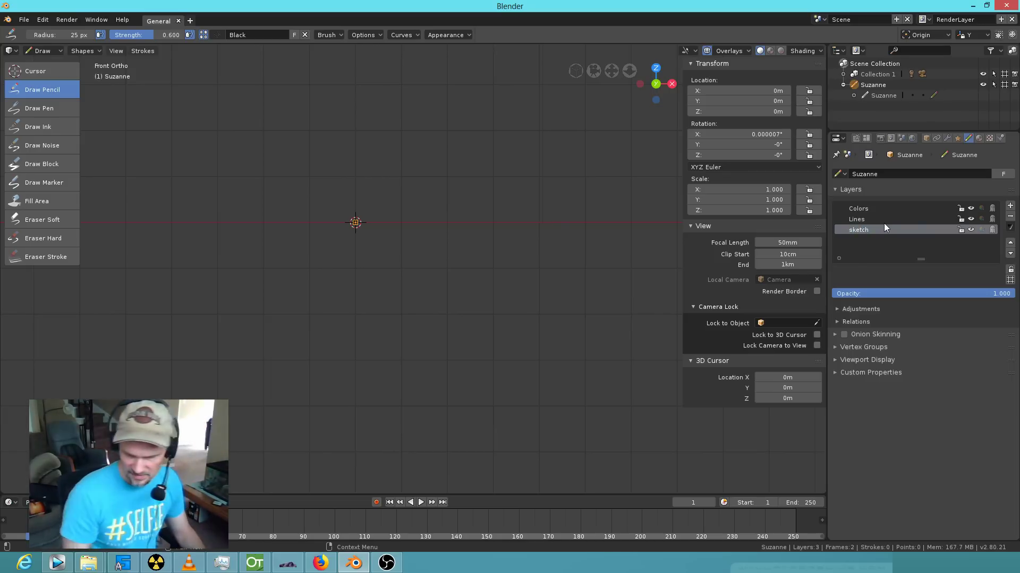
Sketch several loose overlapping circles around the origin as the construction of a head.
drag(299, 228, 369, 272)
drag(307, 133, 312, 131)
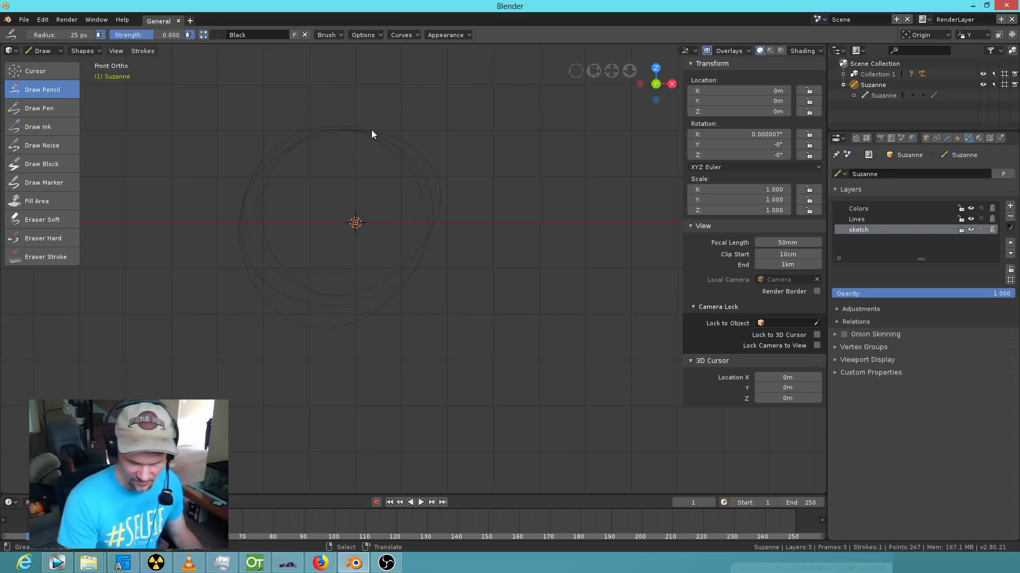
drag(244, 255, 225, 212)
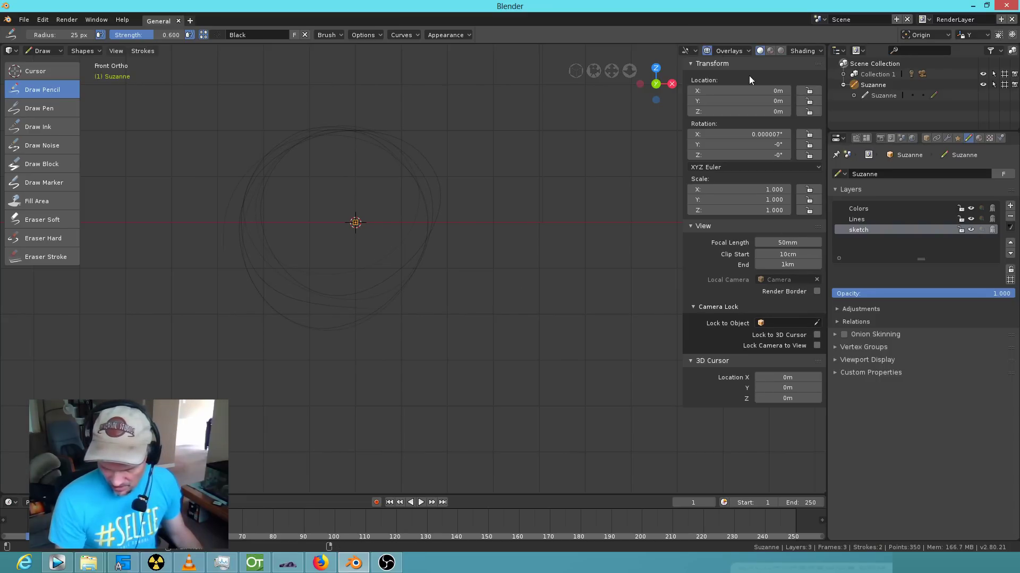
Hide the grid overlay and lighten the world's viewport display colour to a pale grey.
click(745, 50)
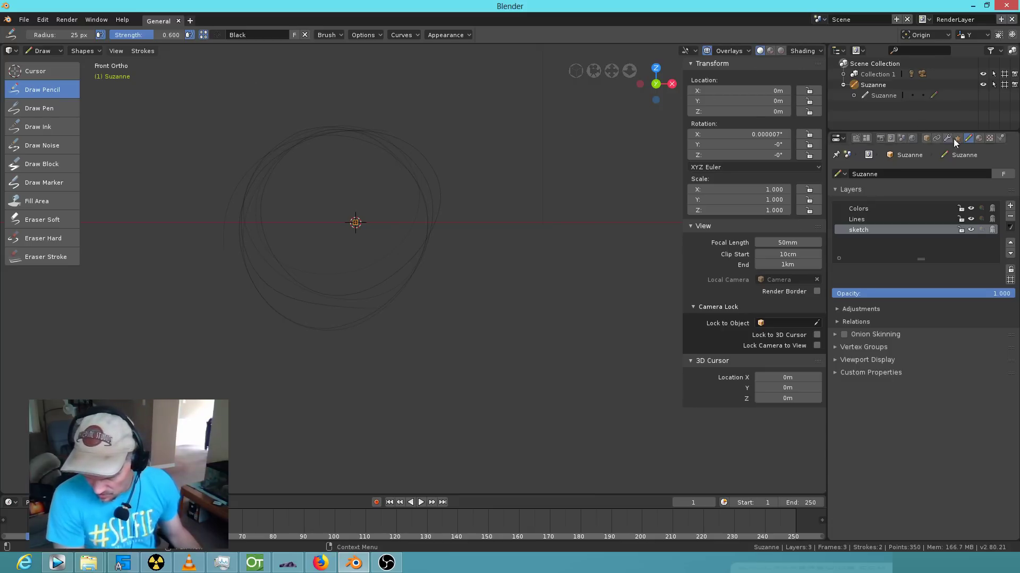
click(913, 139)
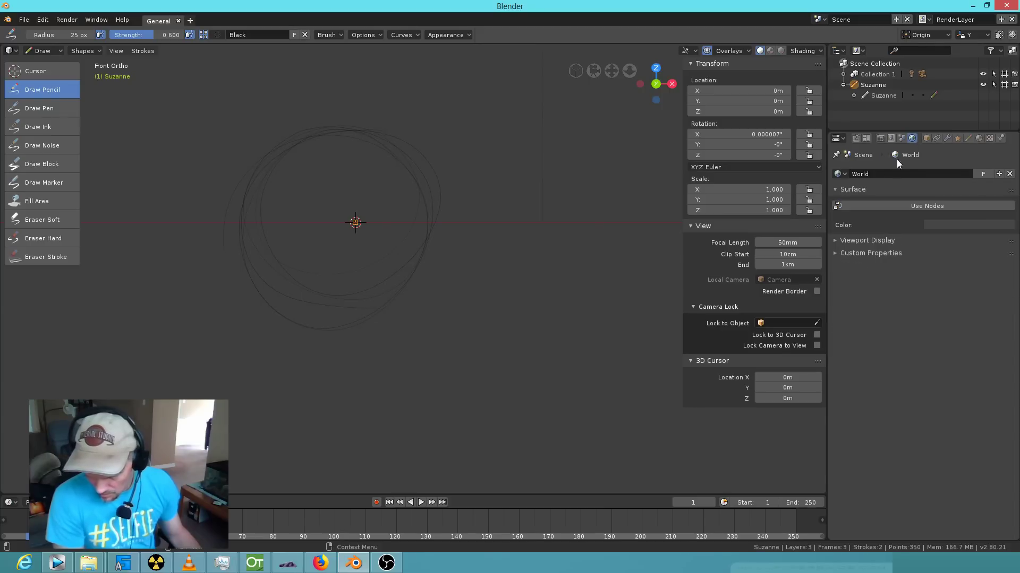
click(836, 189)
click(835, 189)
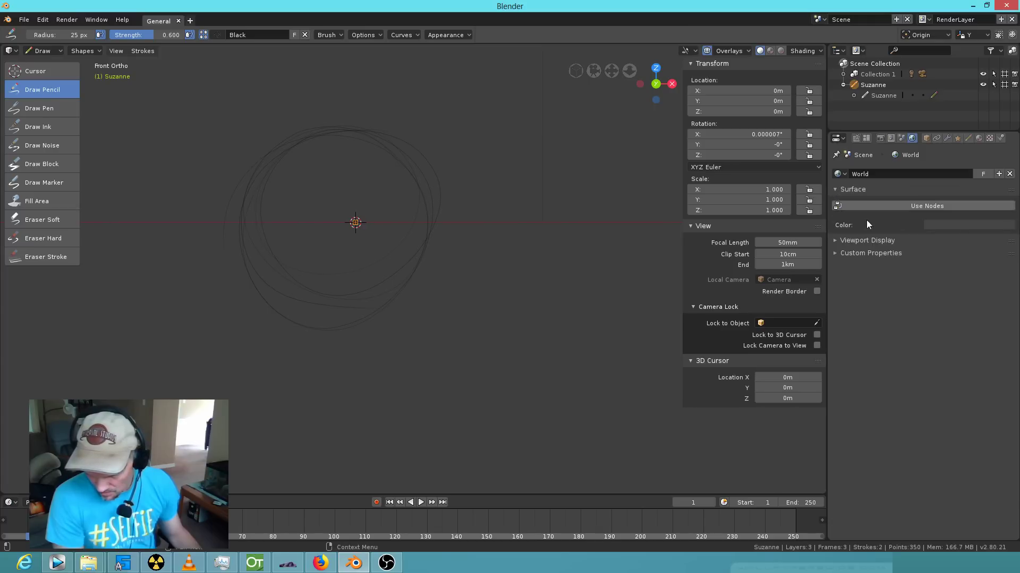
click(835, 240)
click(923, 257)
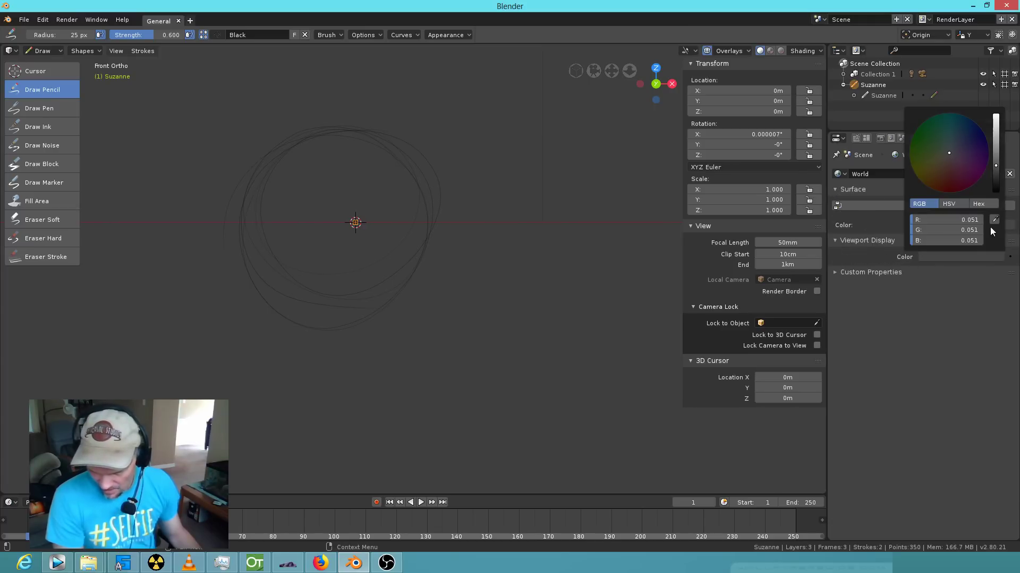
drag(995, 164, 998, 117)
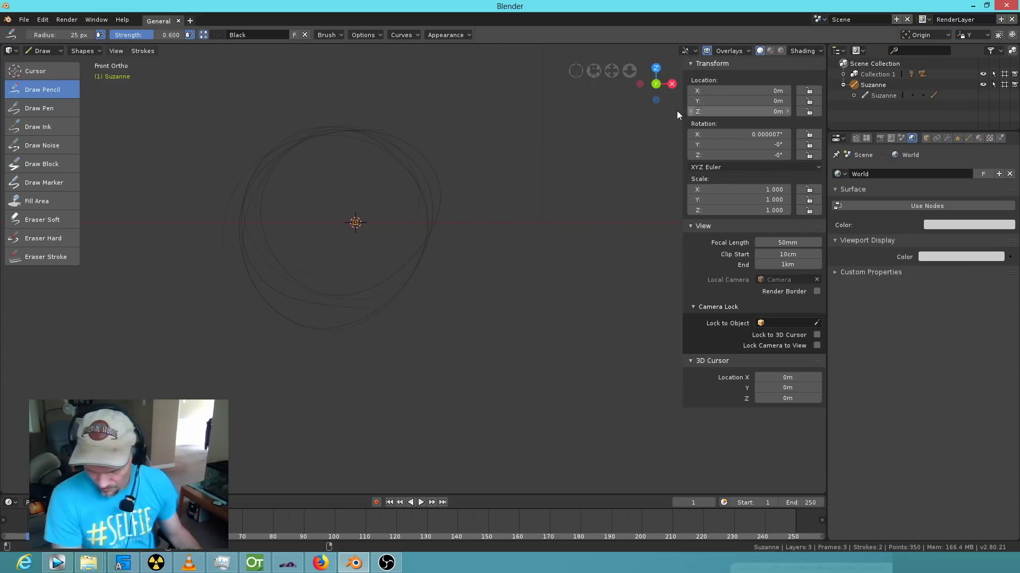
Switch the viewport shading background to World so it uses the world colour.
click(651, 127)
click(748, 51)
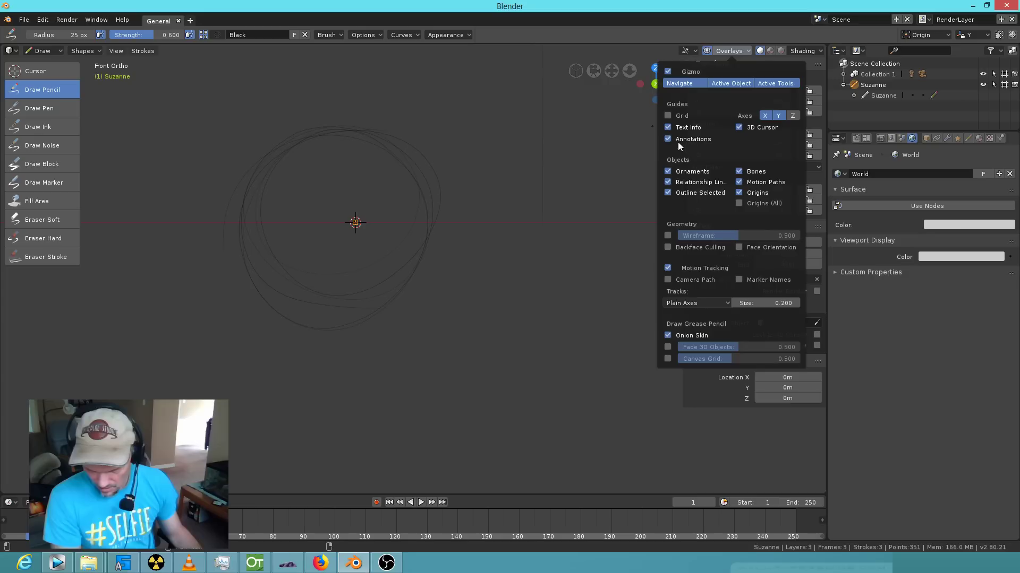
click(621, 126)
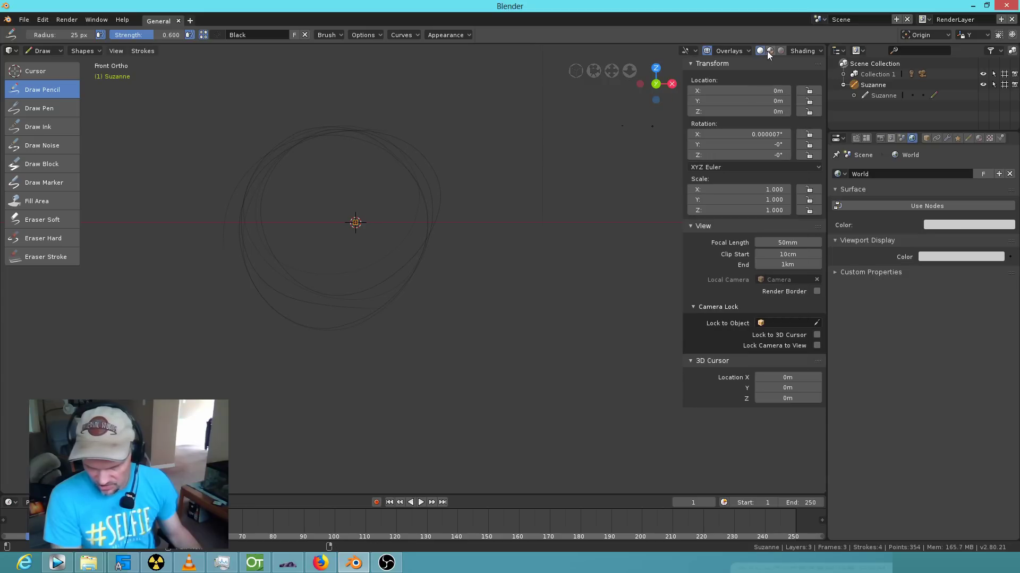
click(807, 51)
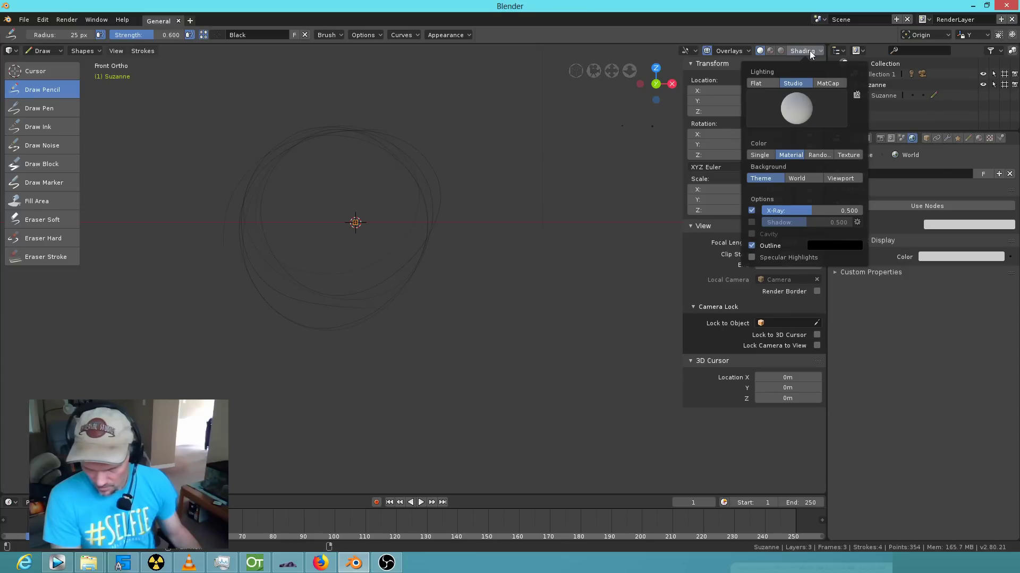
click(808, 177)
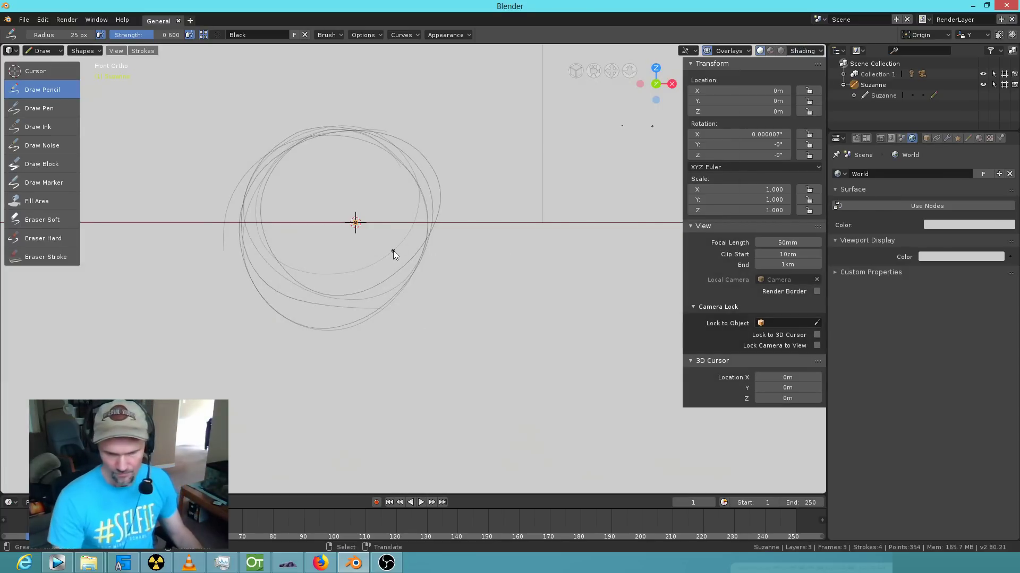
Rough in the front of the face and the jaw below the head circles, and darken the angular brow ridge.
drag(425, 180, 425, 187)
click(401, 166)
mouse_move(359, 146)
mouse_down()
mouse_move(389, 136)
mouse_move(439, 200)
mouse_move(455, 376)
mouse_move(465, 361)
mouse_move(443, 349)
mouse_up()
mouse_move(368, 302)
mouse_down()
mouse_move(329, 295)
mouse_move(294, 243)
mouse_move(261, 336)
mouse_move(390, 410)
mouse_move(304, 359)
mouse_move(343, 413)
mouse_move(474, 394)
mouse_move(412, 375)
mouse_move(352, 382)
mouse_move(460, 356)
mouse_move(433, 244)
mouse_up()
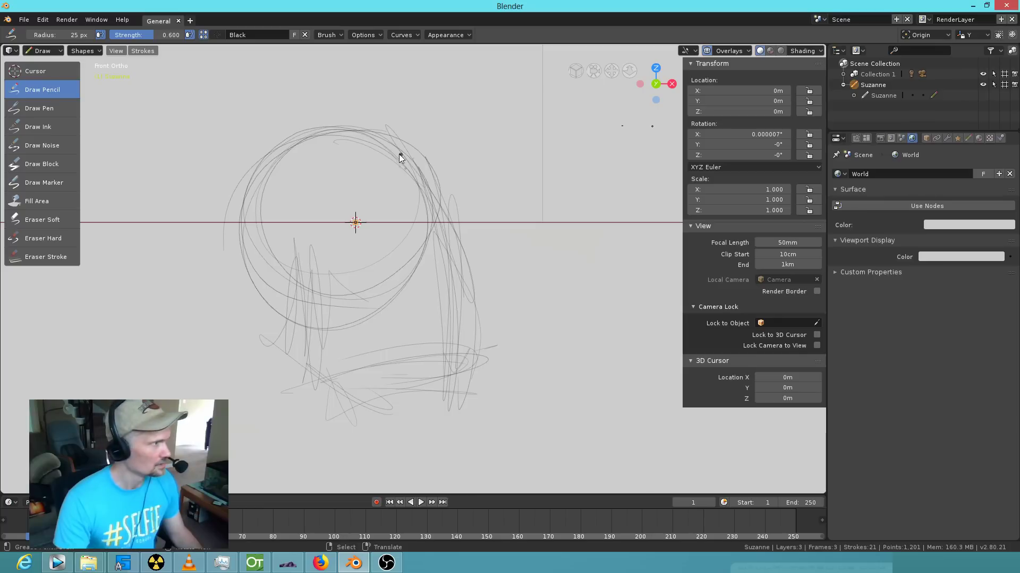
drag(393, 124, 461, 215)
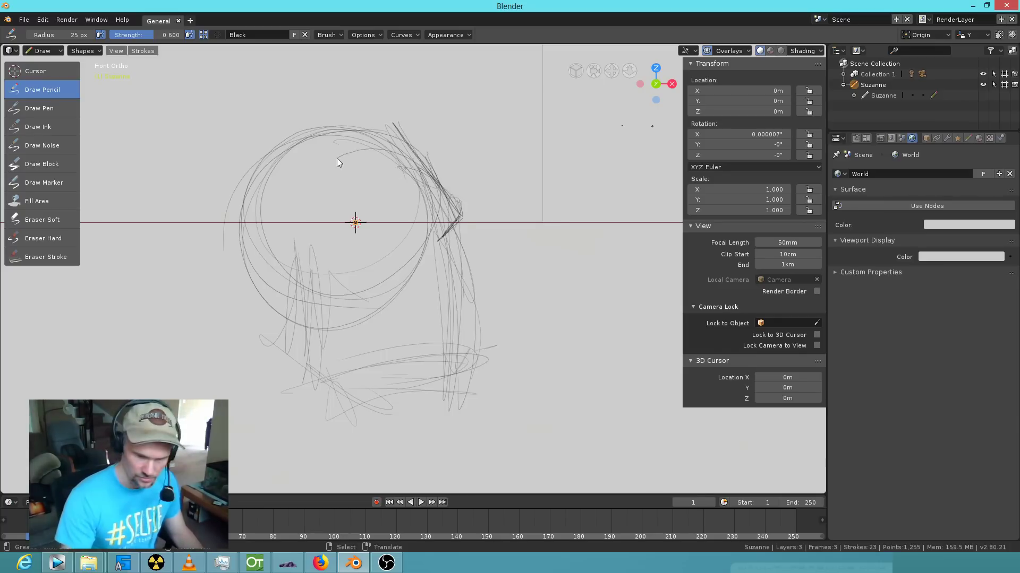
Sketch the curve of the skull's top and back, and add a small ear circle at the head's lower rear.
drag(337, 158, 285, 216)
drag(330, 142, 215, 217)
drag(266, 140, 219, 268)
click(273, 272)
drag(237, 222, 293, 321)
Build up the jaw and chin with loose strokes, and darken the face's front contour from brow to chin.
mouse_move(340, 371)
mouse_down()
mouse_move(324, 423)
mouse_move(311, 382)
mouse_move(370, 388)
mouse_up()
click(299, 349)
mouse_move(480, 364)
mouse_down()
mouse_move(414, 415)
mouse_move(488, 434)
mouse_up()
drag(445, 253, 467, 272)
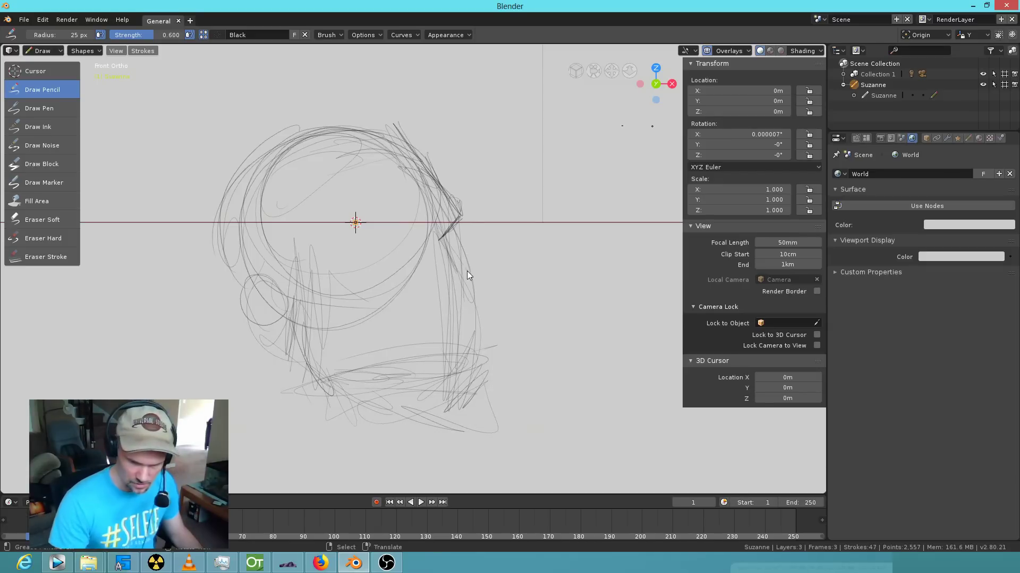
drag(457, 231, 482, 401)
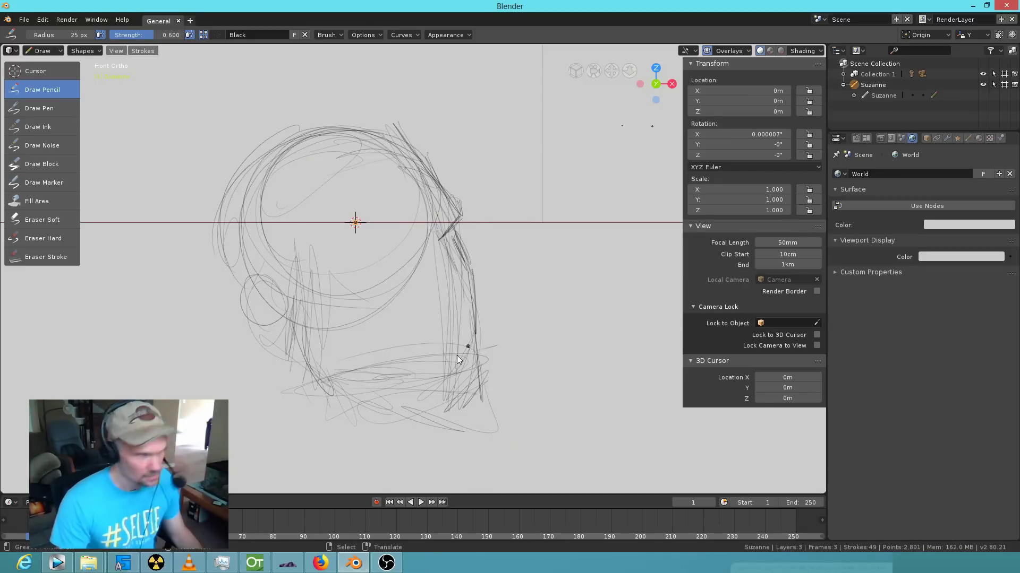
Sketch the arched eyebrow, and extend the head's outer contour over the skull and down the back of the neck.
mouse_move(420, 228)
mouse_down()
mouse_move(473, 211)
mouse_move(500, 219)
mouse_move(451, 187)
mouse_move(389, 252)
mouse_move(387, 239)
mouse_move(438, 211)
mouse_up()
mouse_move(305, 191)
mouse_down()
mouse_move(453, 198)
mouse_move(362, 199)
mouse_move(383, 224)
mouse_up()
mouse_move(402, 116)
mouse_down()
mouse_move(423, 120)
mouse_move(266, 117)
mouse_up()
drag(238, 148, 217, 247)
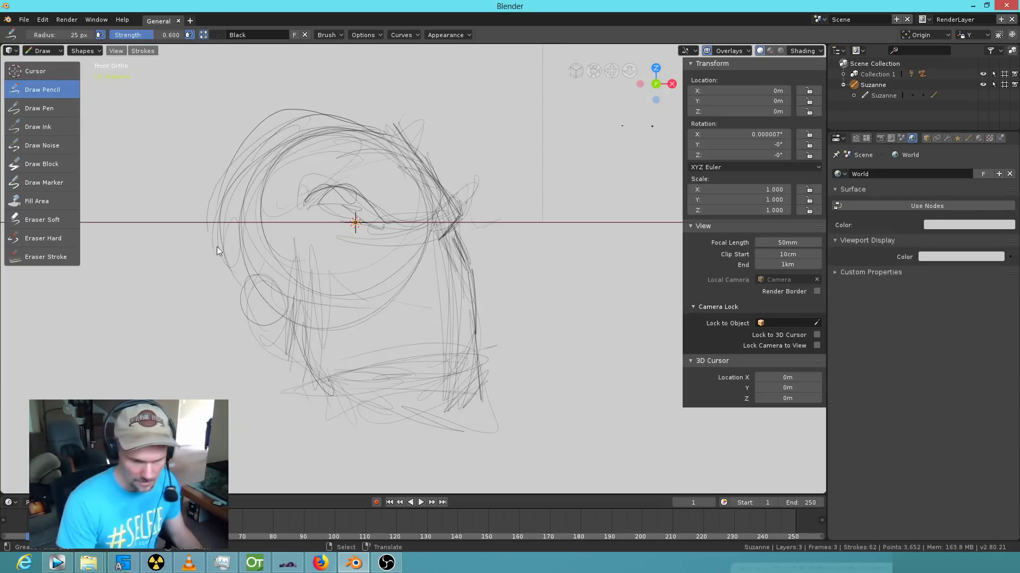
mouse_move(227, 162)
mouse_down()
mouse_move(214, 367)
mouse_move(231, 377)
mouse_up()
drag(229, 412, 280, 373)
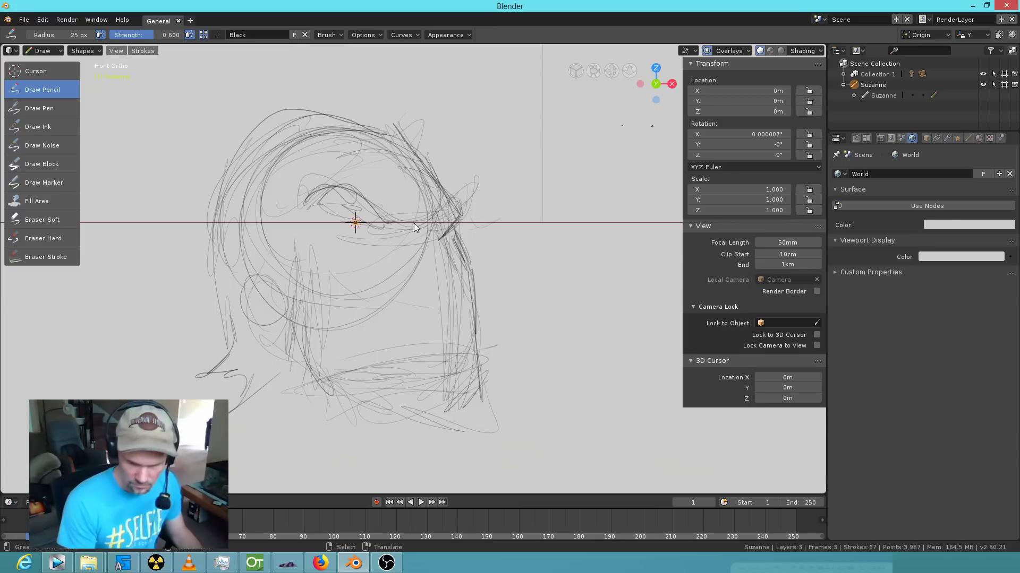
Sketch the eye beneath the brow, the underside of the nose, and the corners and lower curve of the mouth.
drag(358, 216, 375, 240)
mouse_move(361, 223)
mouse_down()
mouse_move(450, 234)
mouse_move(432, 225)
mouse_move(453, 256)
mouse_move(474, 260)
mouse_move(442, 288)
mouse_move(470, 263)
mouse_move(453, 259)
mouse_move(460, 253)
mouse_move(471, 262)
mouse_move(402, 290)
mouse_move(462, 278)
mouse_move(460, 266)
mouse_up()
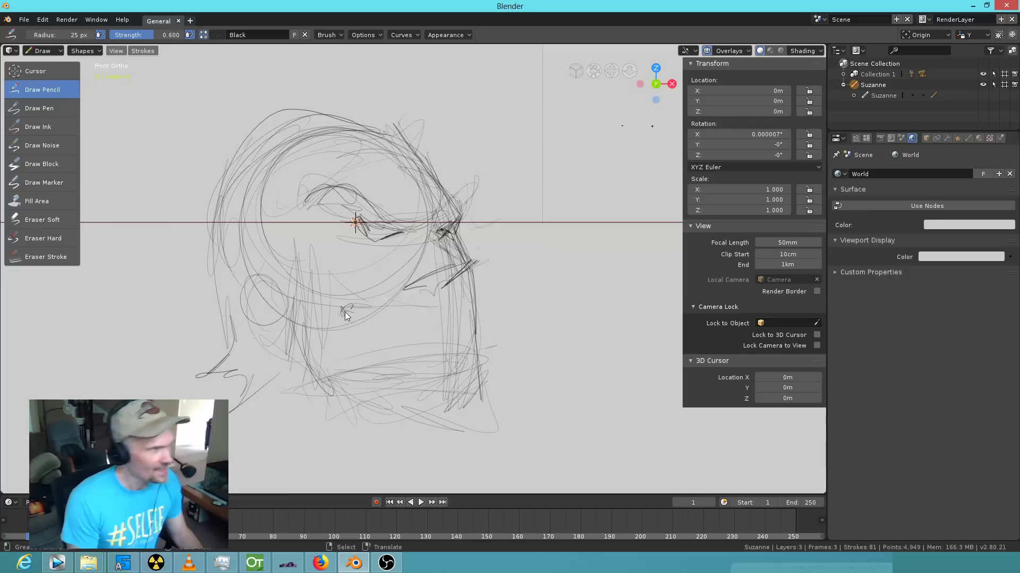
drag(456, 317, 469, 313)
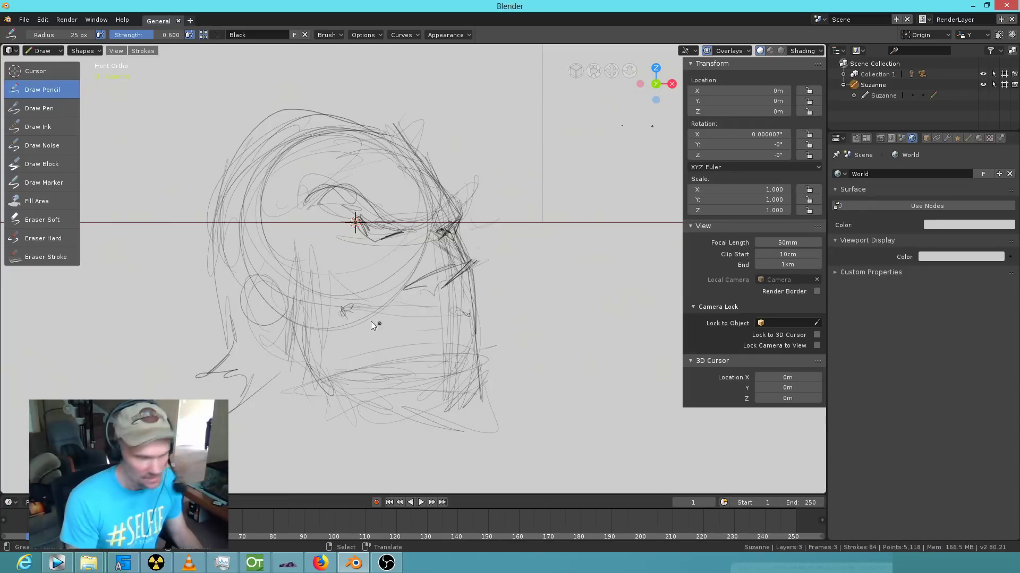
drag(370, 351, 354, 333)
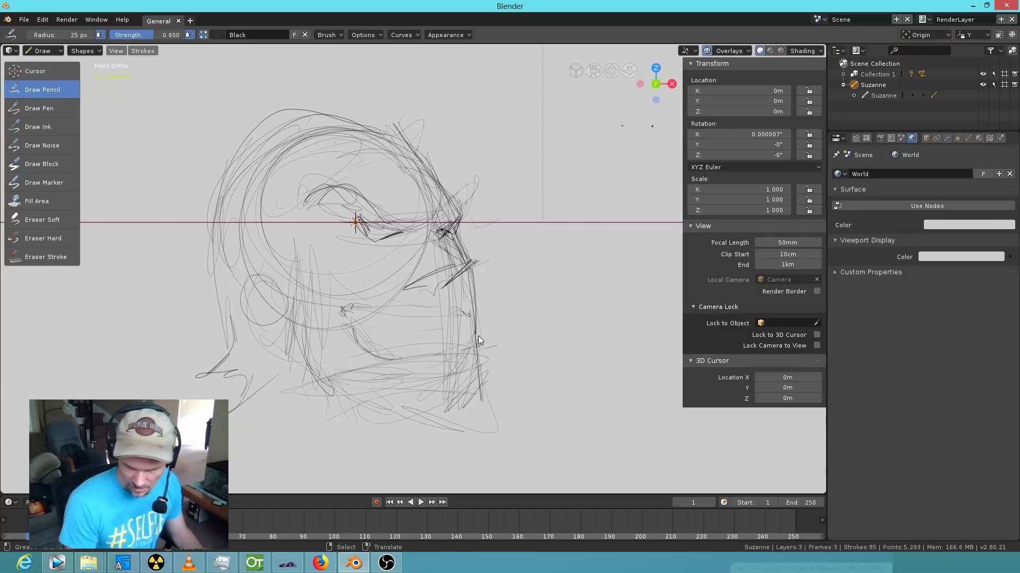
Reinforce the rear jaw corner and the horizontal chin line across to the front of the face.
drag(318, 373, 320, 392)
drag(313, 372, 302, 342)
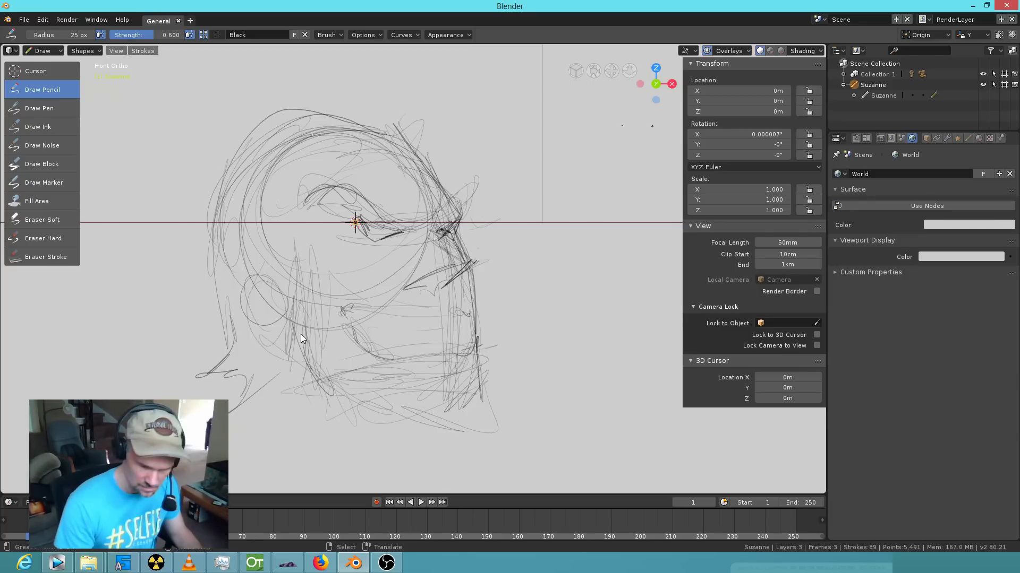
drag(359, 392, 481, 390)
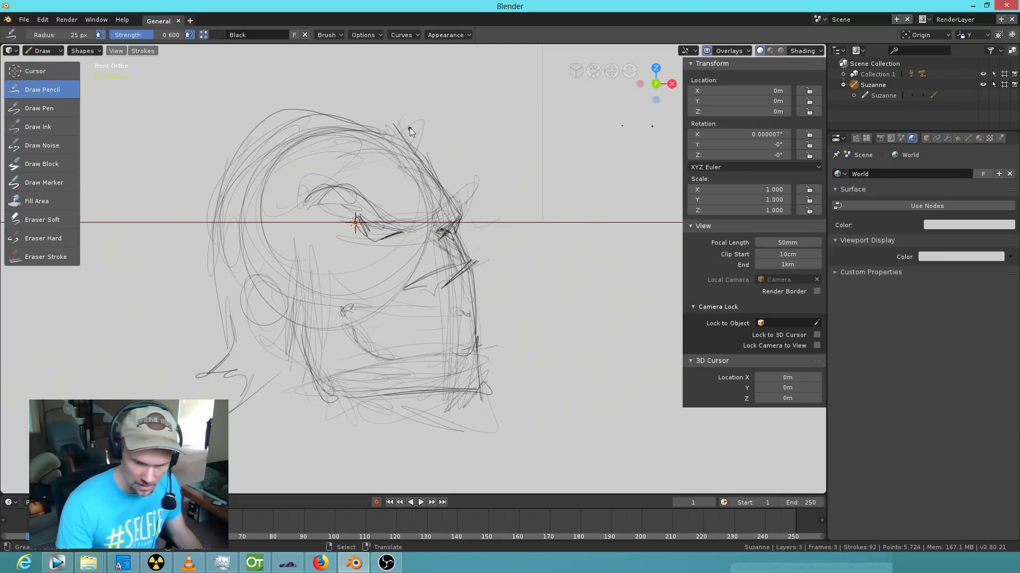
Sketch long pointed feather-like hair tufts sweeping up and back from the top of the forehead.
shift+middle_drag(467, 208, 489, 295)
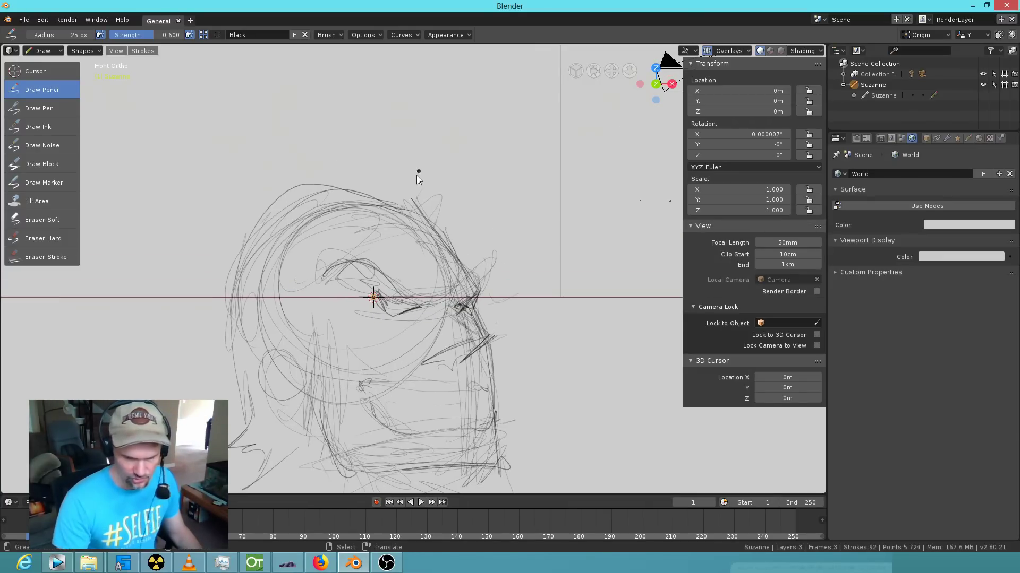
mouse_move(422, 211)
mouse_down()
mouse_move(412, 134)
mouse_move(334, 61)
mouse_move(343, 143)
mouse_move(386, 203)
mouse_move(296, 116)
mouse_up()
drag(182, 64, 230, 116)
drag(294, 115, 401, 202)
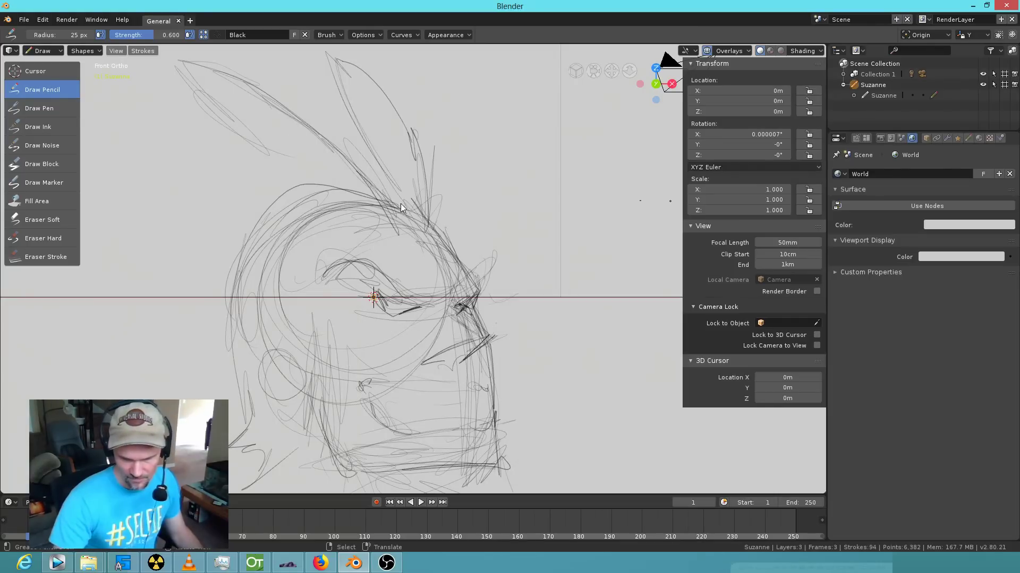
mouse_move(361, 183)
mouse_down()
mouse_move(236, 146)
mouse_move(306, 175)
mouse_up()
drag(385, 207, 403, 199)
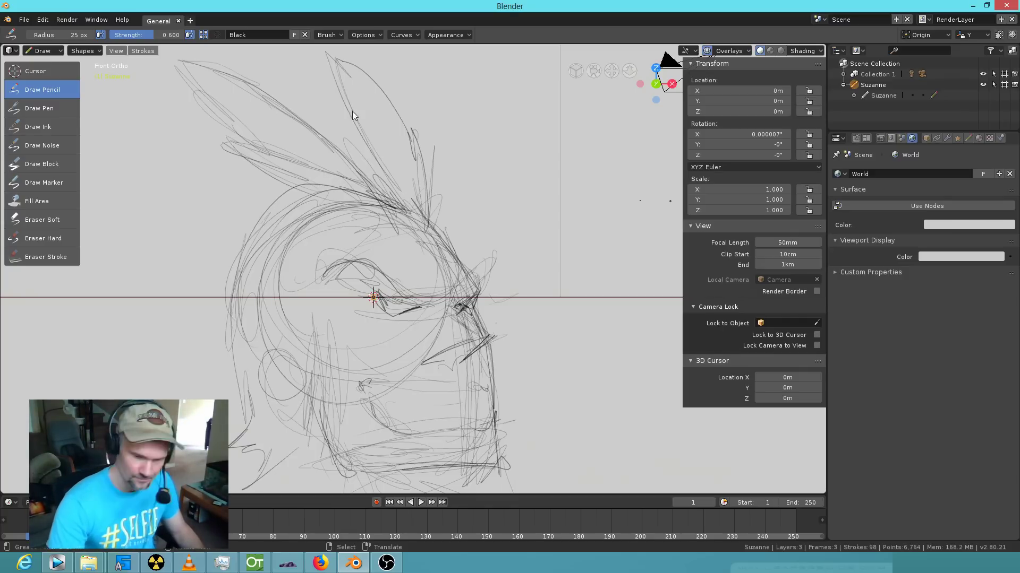
Add inner strokes to the front hair tuft, and darken the mouth's upper edge and rear corner with a short cheek accent.
mouse_move(357, 94)
mouse_down()
mouse_move(394, 170)
mouse_move(350, 81)
mouse_move(379, 151)
mouse_move(437, 215)
mouse_up()
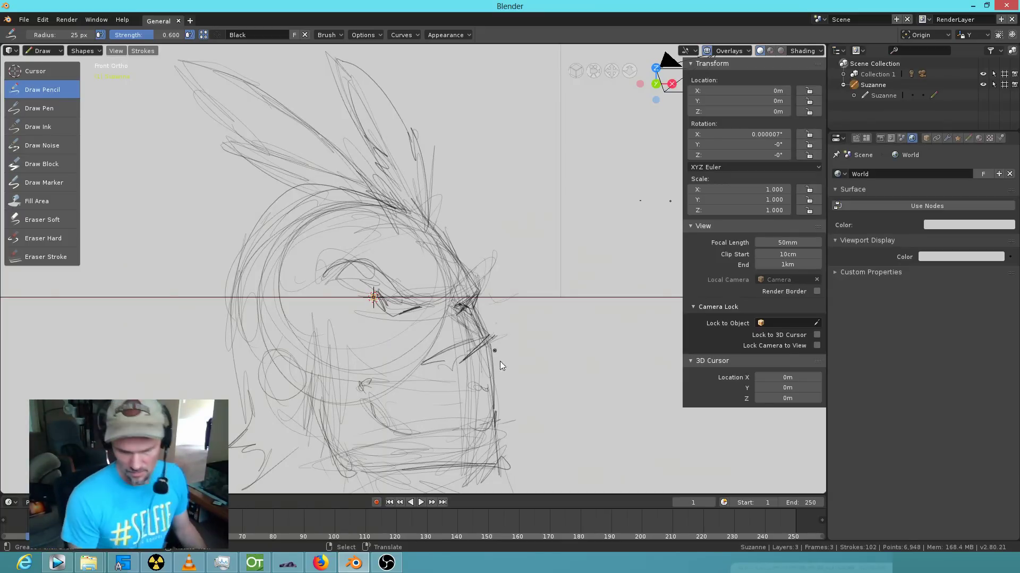
mouse_move(391, 381)
mouse_down()
mouse_move(365, 392)
mouse_move(373, 371)
mouse_move(497, 404)
mouse_up()
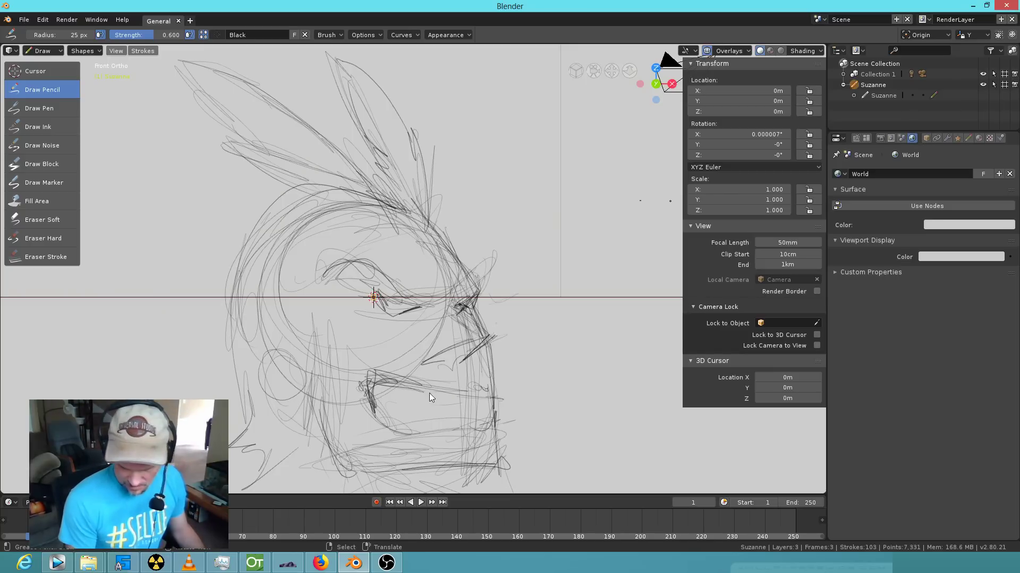
drag(381, 377, 379, 363)
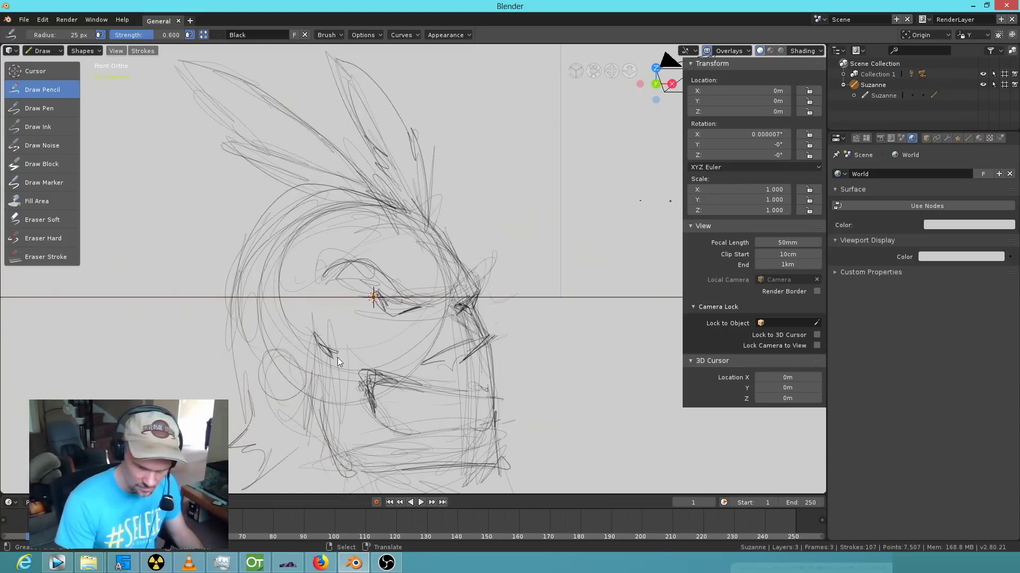
Darken the eye and eyebrow, and shade the nose bridge and the underside of the nose with the pencil.
drag(413, 305, 423, 294)
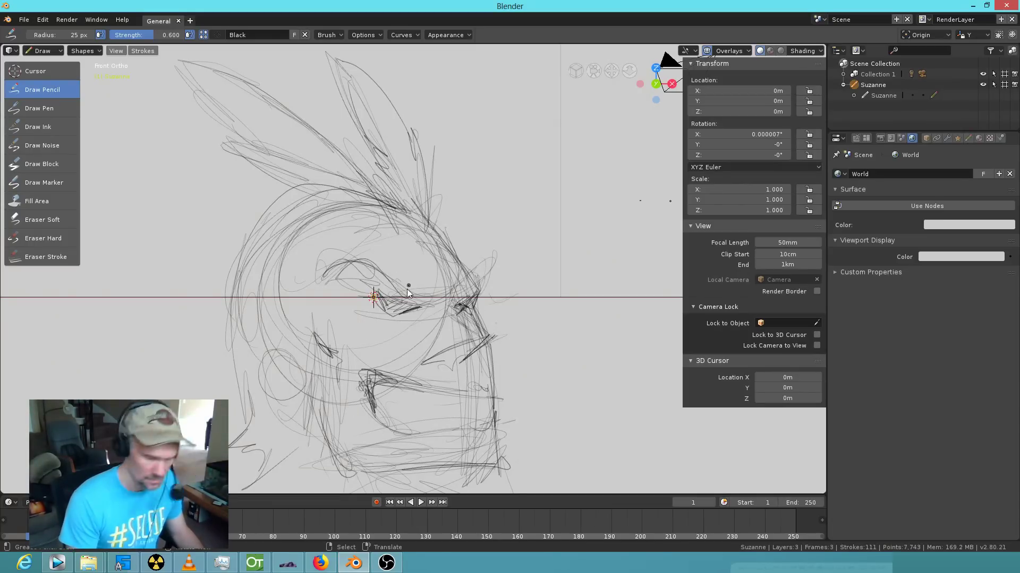
drag(371, 278, 376, 287)
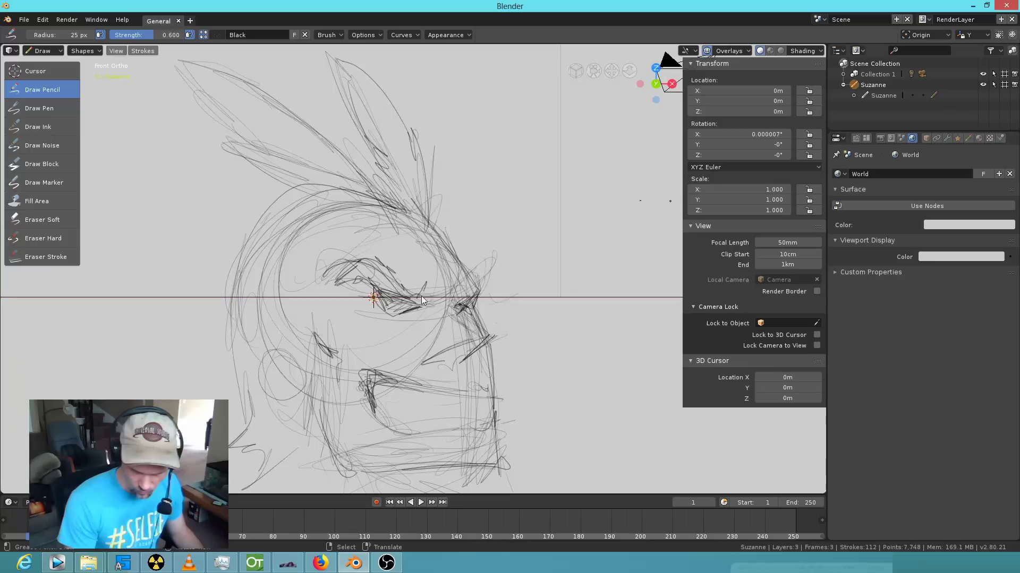
drag(425, 288, 427, 290)
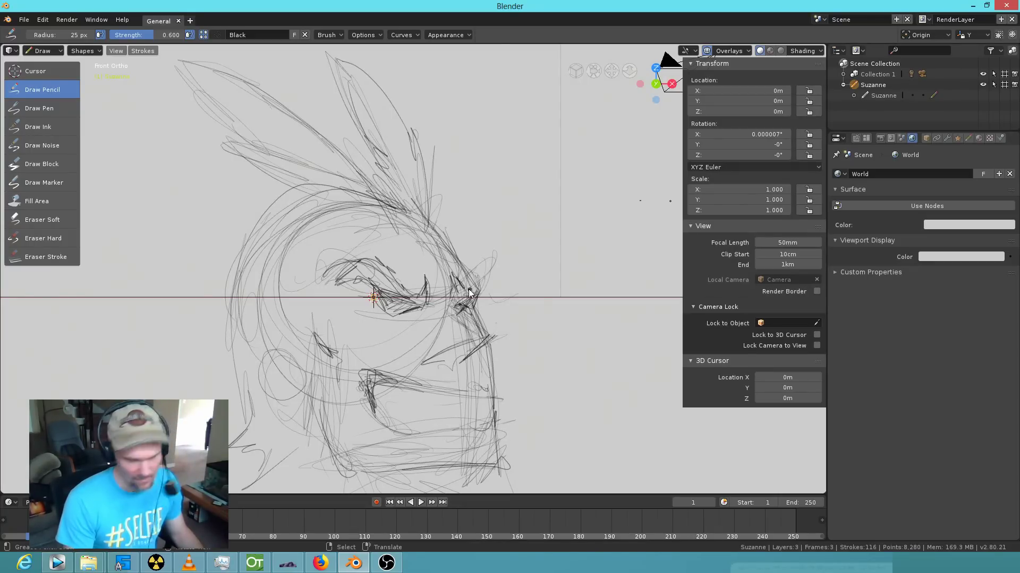
drag(461, 284, 454, 310)
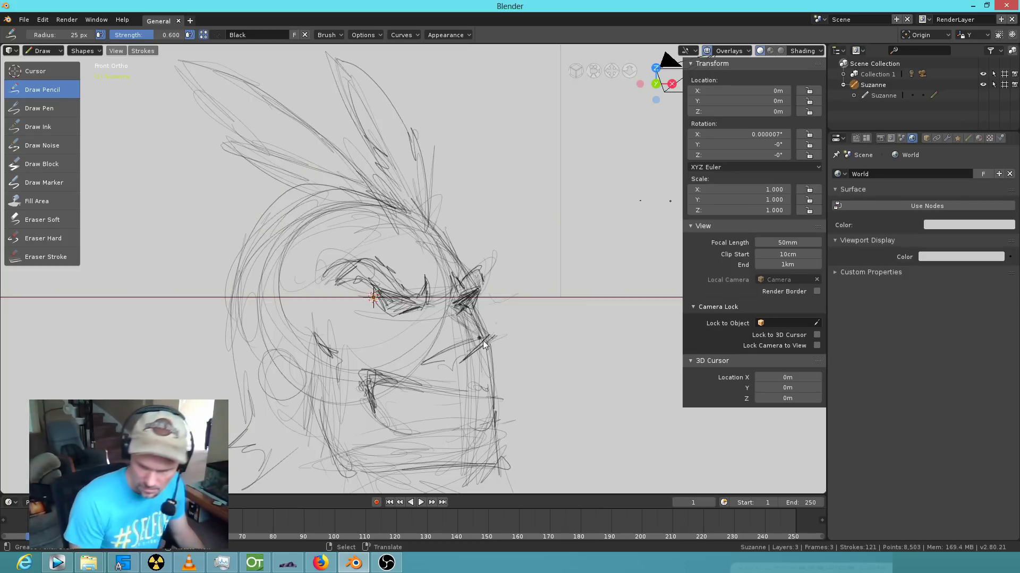
mouse_move(462, 348)
mouse_down()
mouse_move(438, 365)
mouse_move(470, 356)
mouse_up()
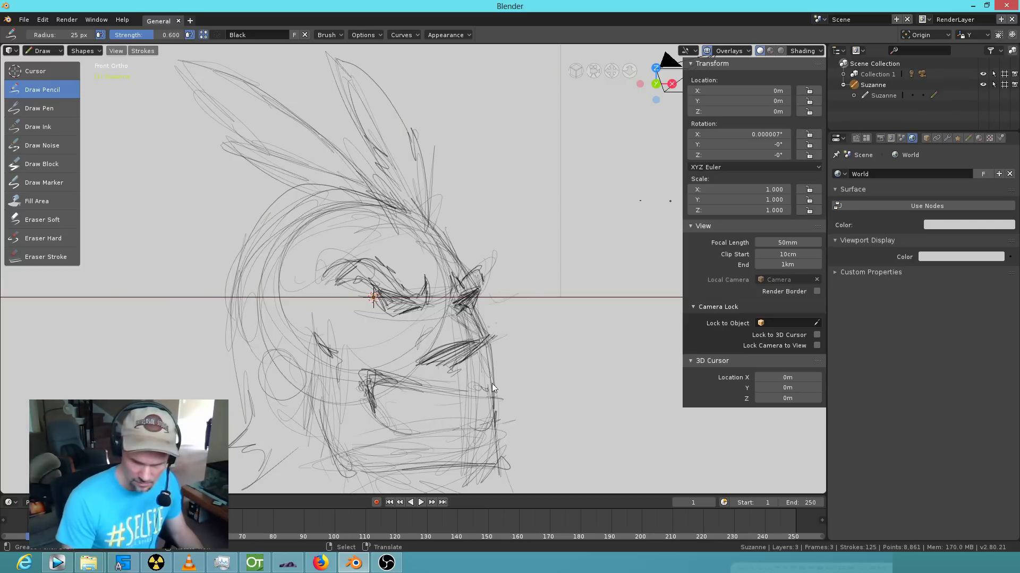
Reinforce the mouth's upper line from its rear corner toward the front of the face.
shift+middle_drag(530, 367, 530, 304)
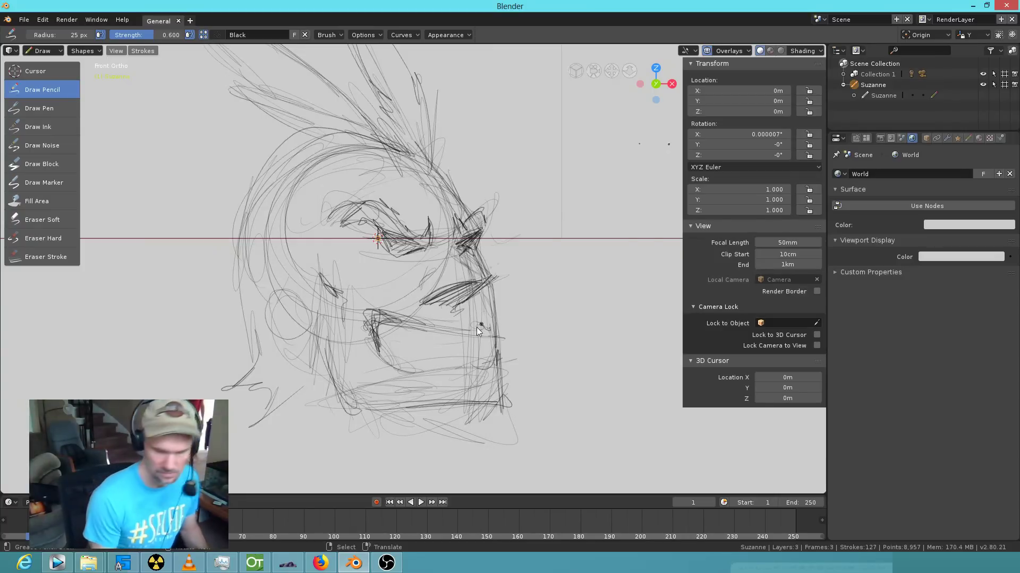
drag(436, 325, 472, 333)
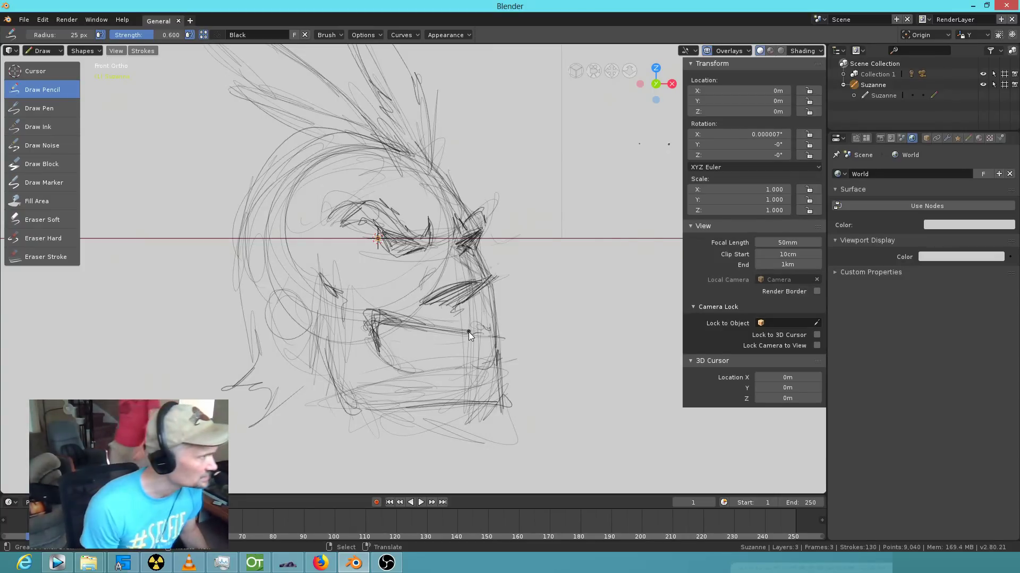
drag(375, 315, 468, 323)
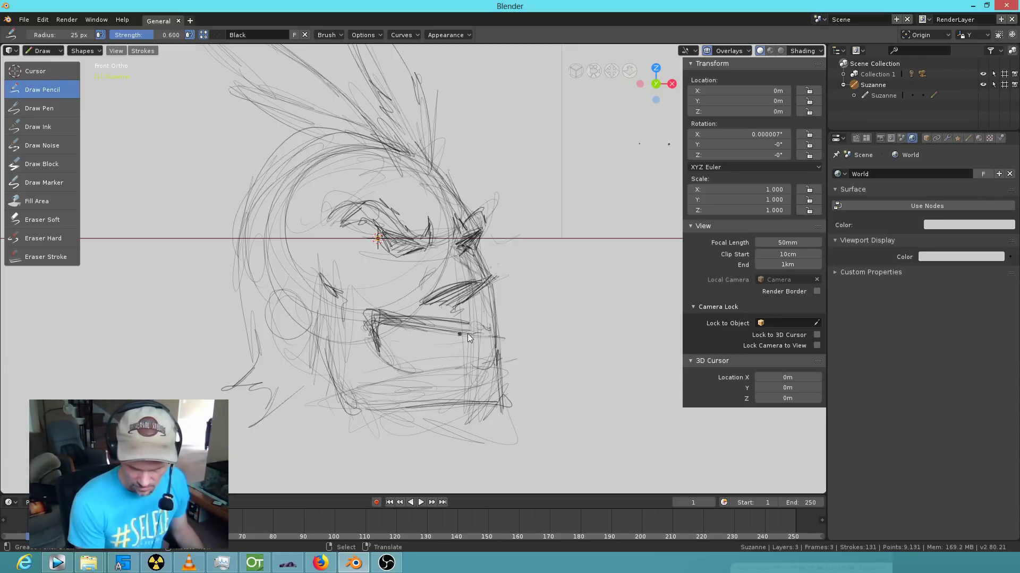
Use the soft eraser to clear the stray and doubled lines inside the mouth.
mouse_move(418, 331)
middle_down()
mouse_move(432, 342)
mouse_move(419, 342)
middle_up()
key(KP_1)
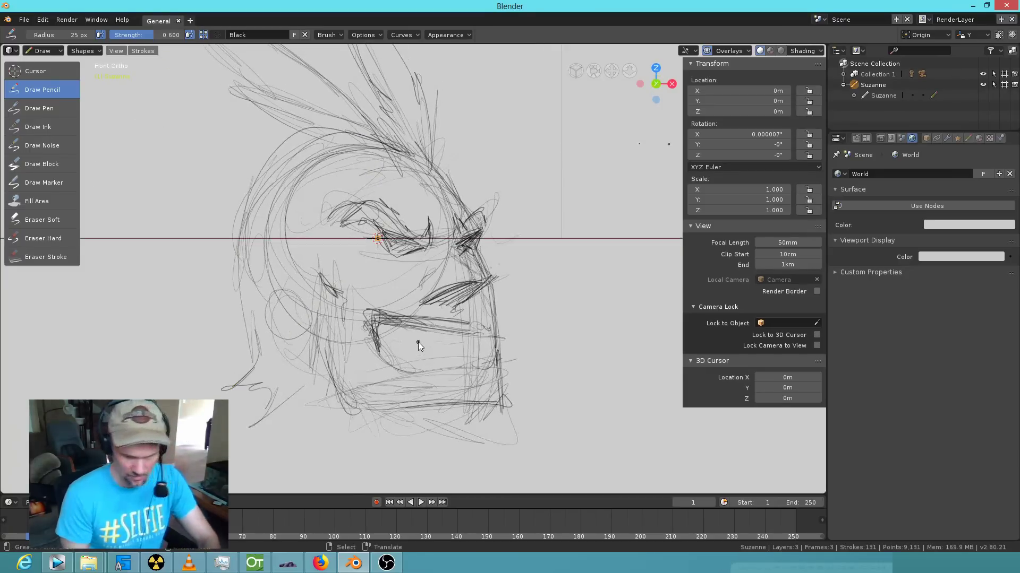
click(59, 221)
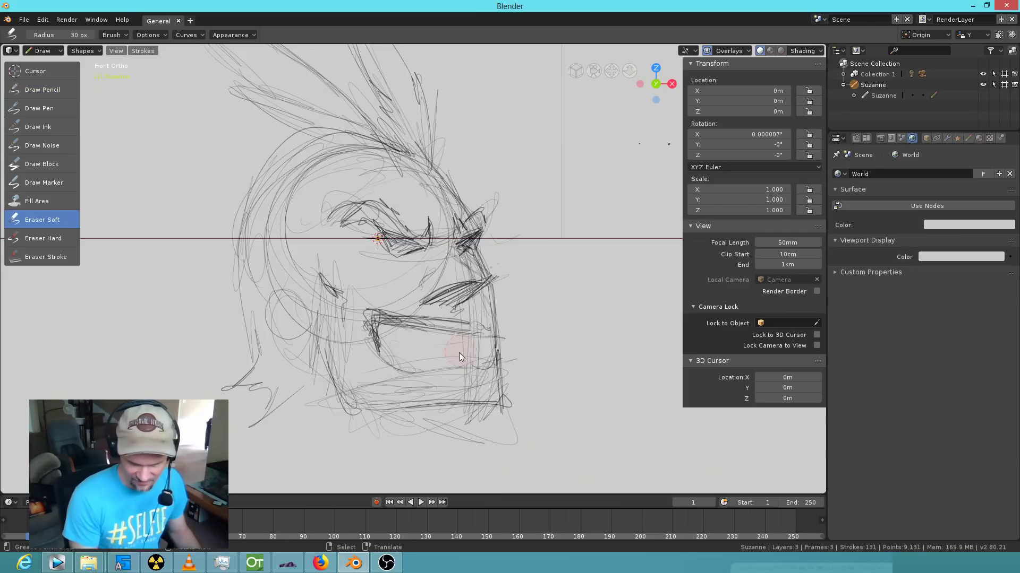
mouse_move(425, 340)
mouse_down()
mouse_move(406, 326)
mouse_move(480, 337)
mouse_move(383, 323)
mouse_up()
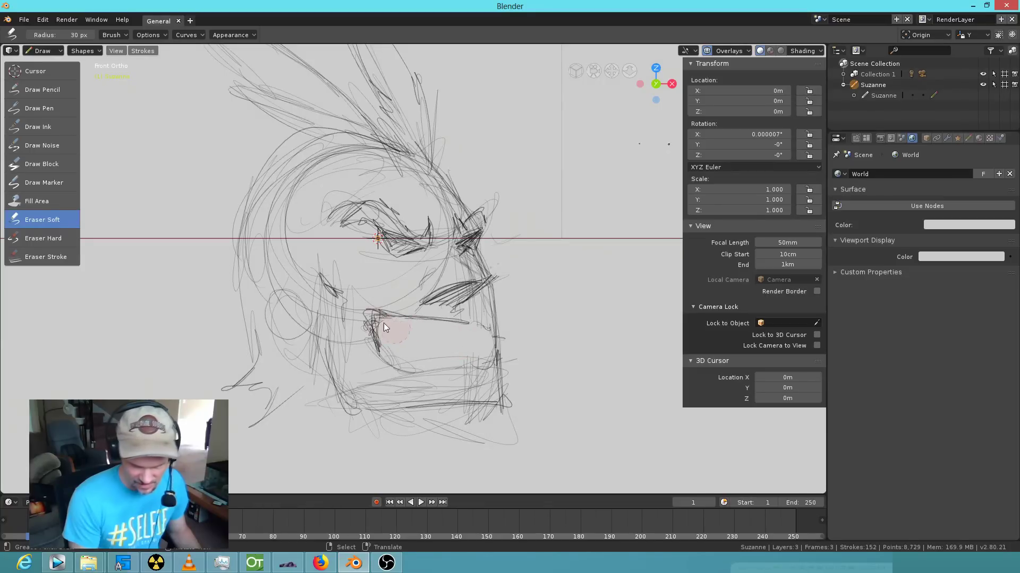
Redraw the mouth outline with the Draw Pencil and add a thin, wavy line between the lips.
click(53, 94)
mouse_move(377, 314)
mouse_down()
mouse_move(374, 343)
mouse_move(378, 313)
mouse_move(403, 357)
mouse_up()
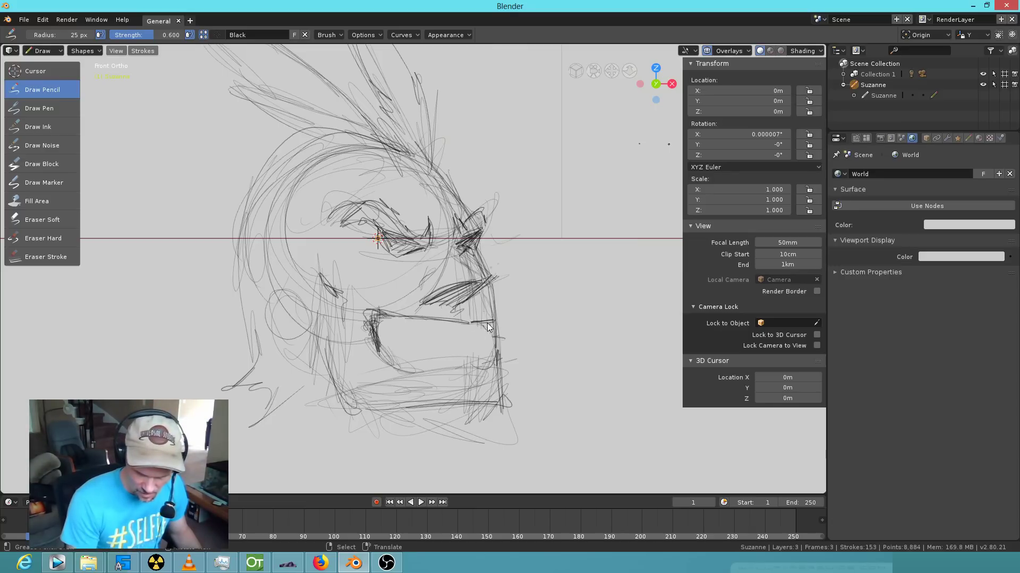
drag(491, 337, 497, 347)
drag(492, 351, 501, 361)
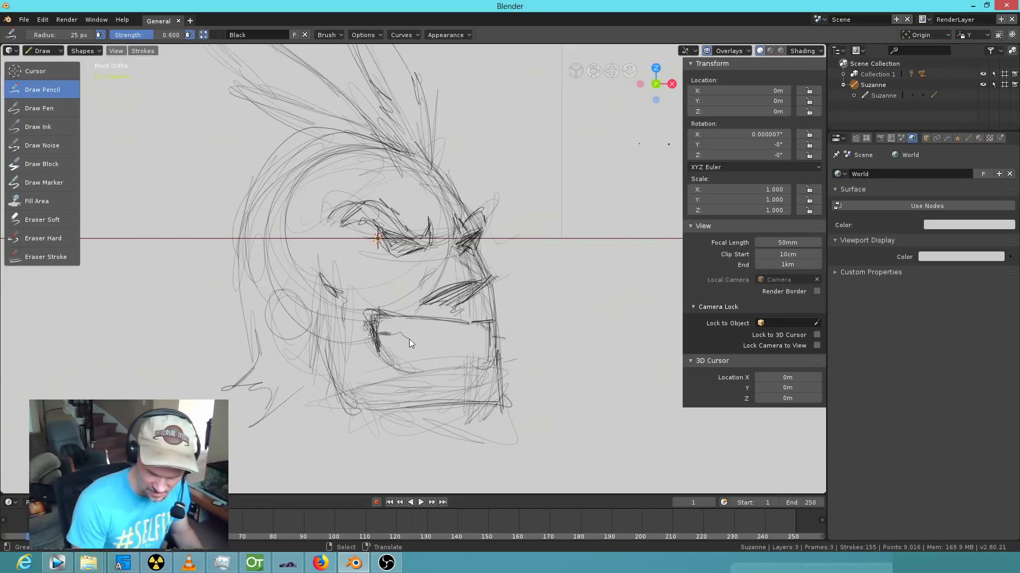
drag(372, 343, 385, 359)
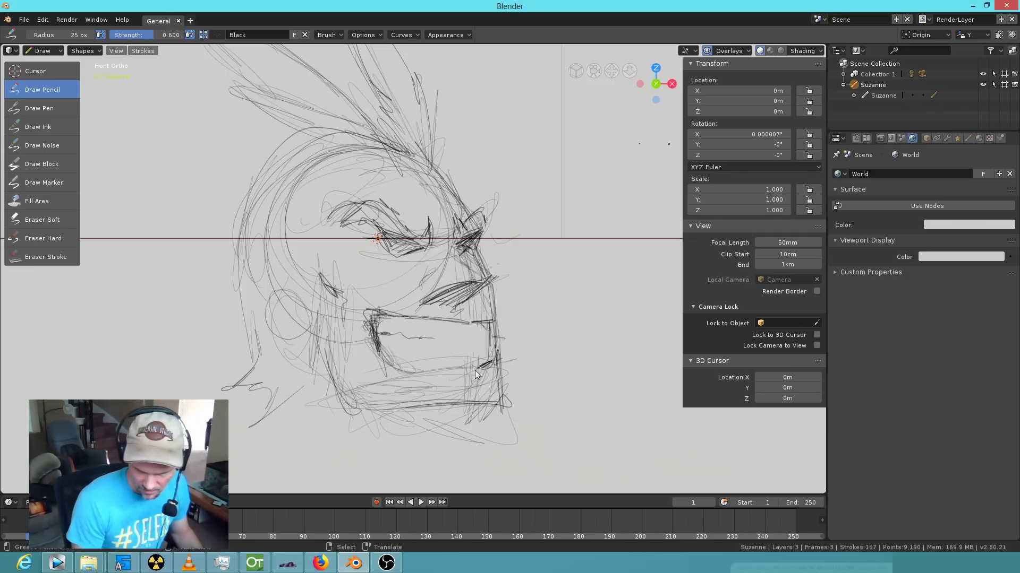
drag(400, 355, 457, 372)
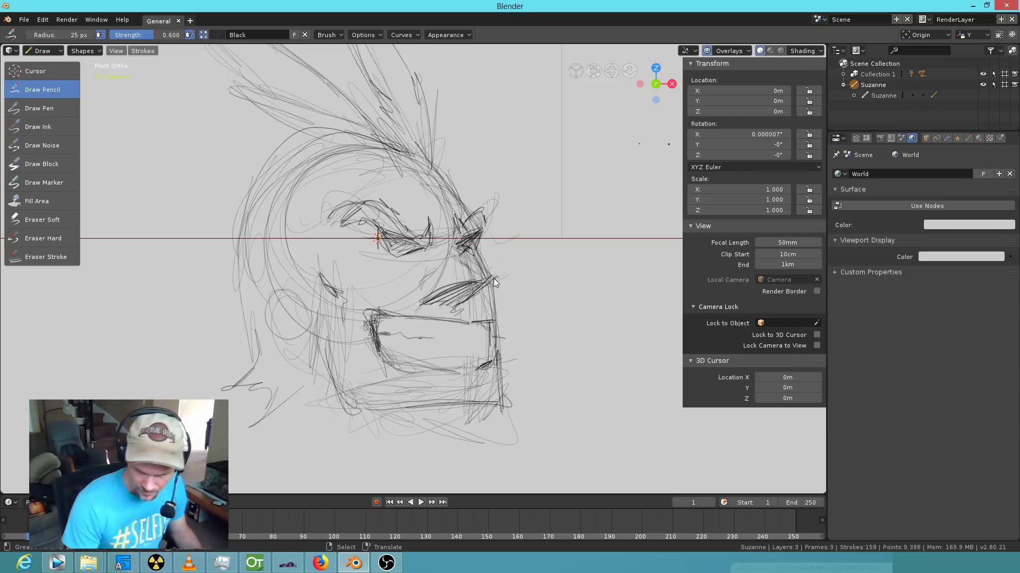
Sketch the bulging front contour of the lips from below the nose toward the chin.
drag(499, 340, 501, 357)
drag(500, 296, 497, 285)
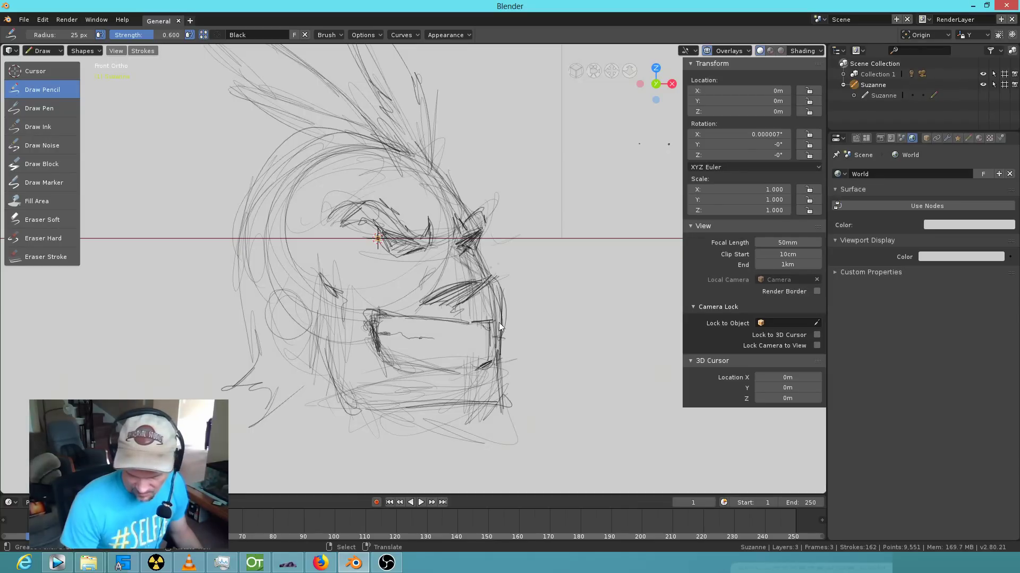
drag(497, 374, 493, 397)
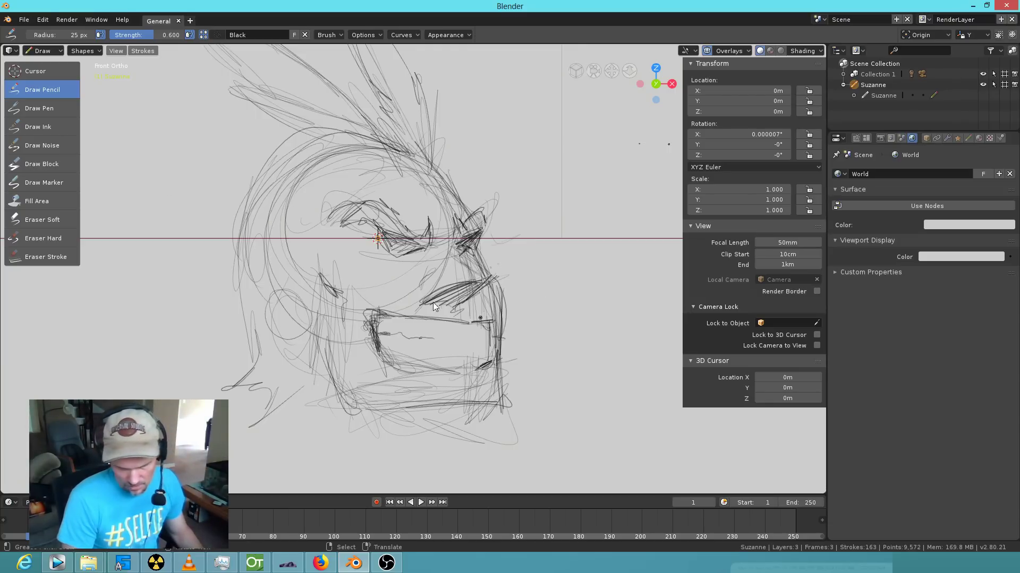
In Edit Mode, pull a point on the mouth's front edge back toward the head using proportional editing with a size of 4.18.
click(43, 51)
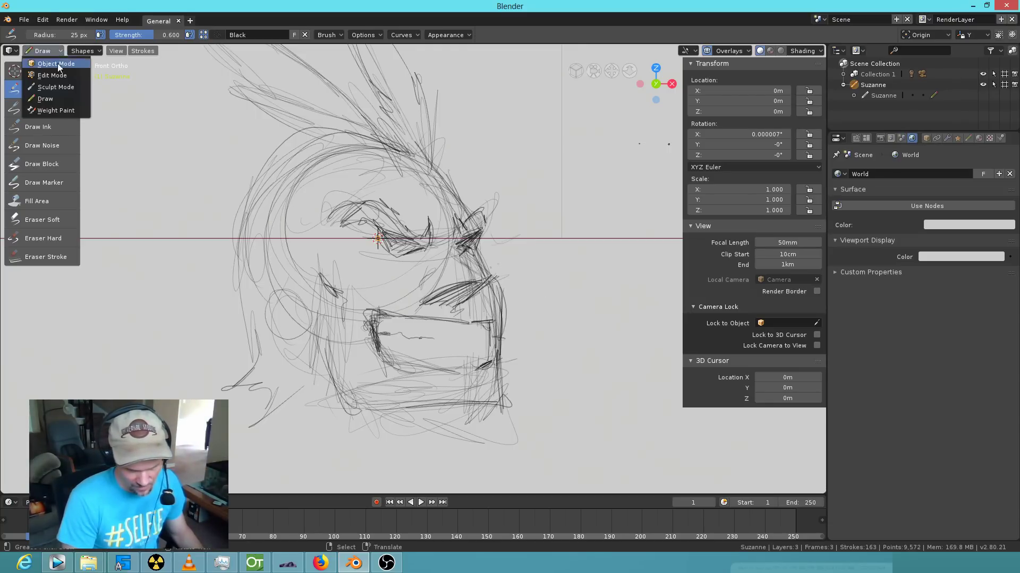
click(41, 67)
click(489, 332)
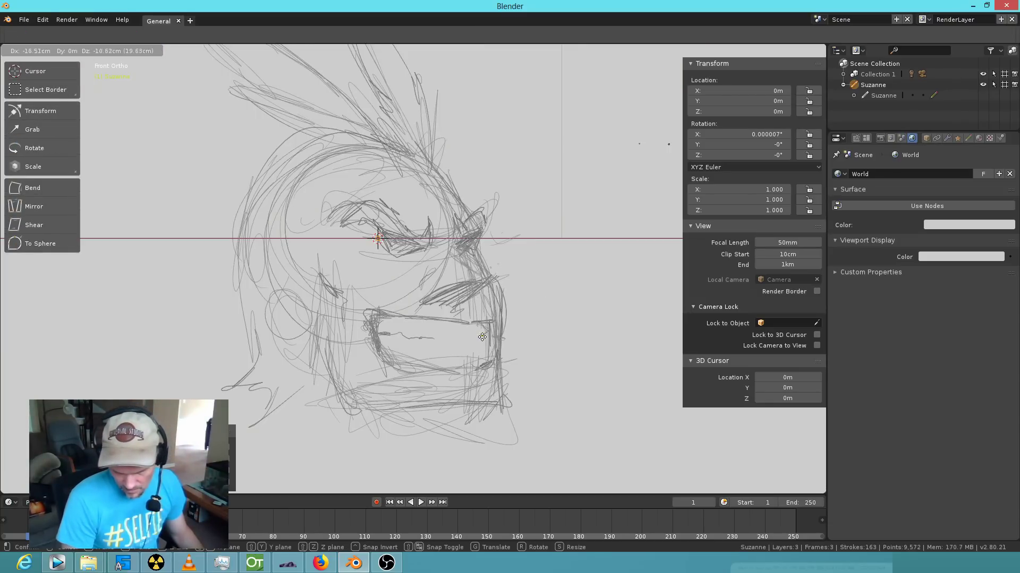
key(o)
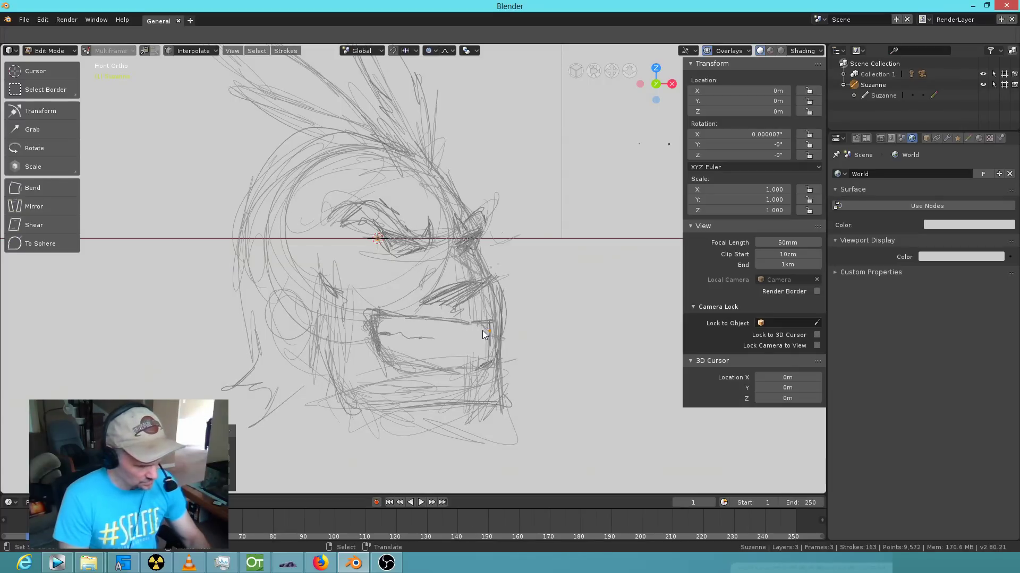
key(g)
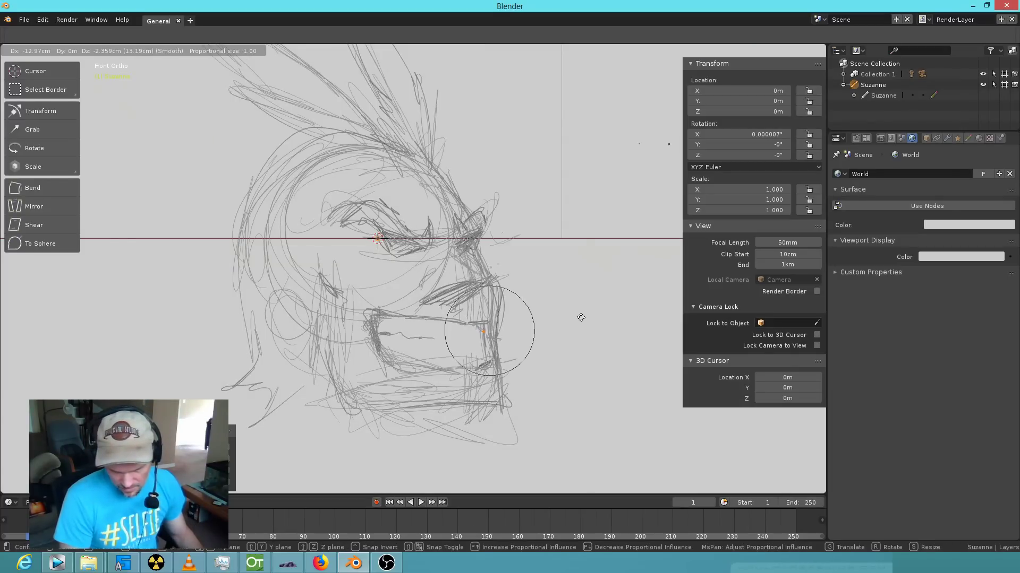
scroll(581, 318, down, 9)
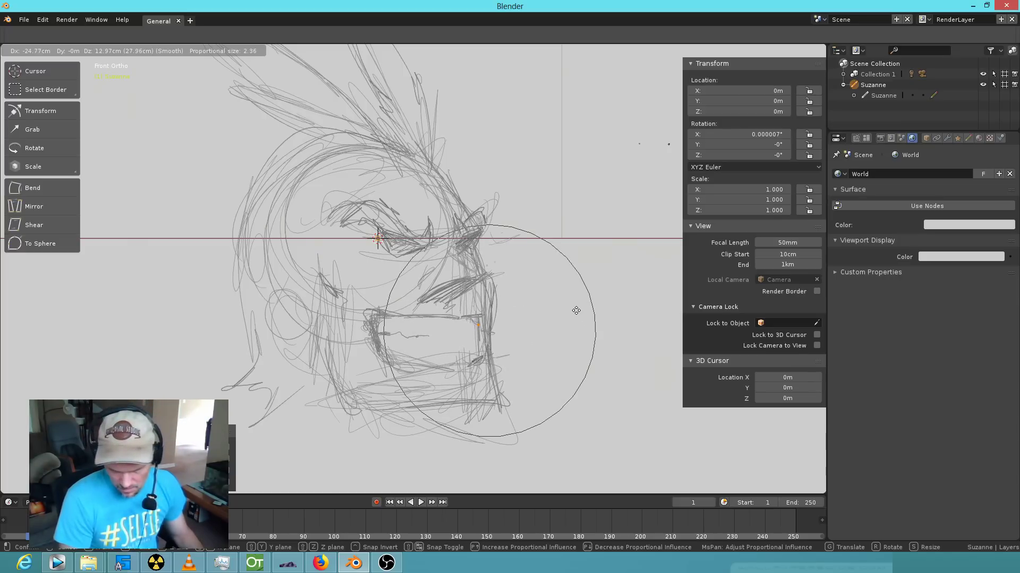
scroll(578, 311, down, 6)
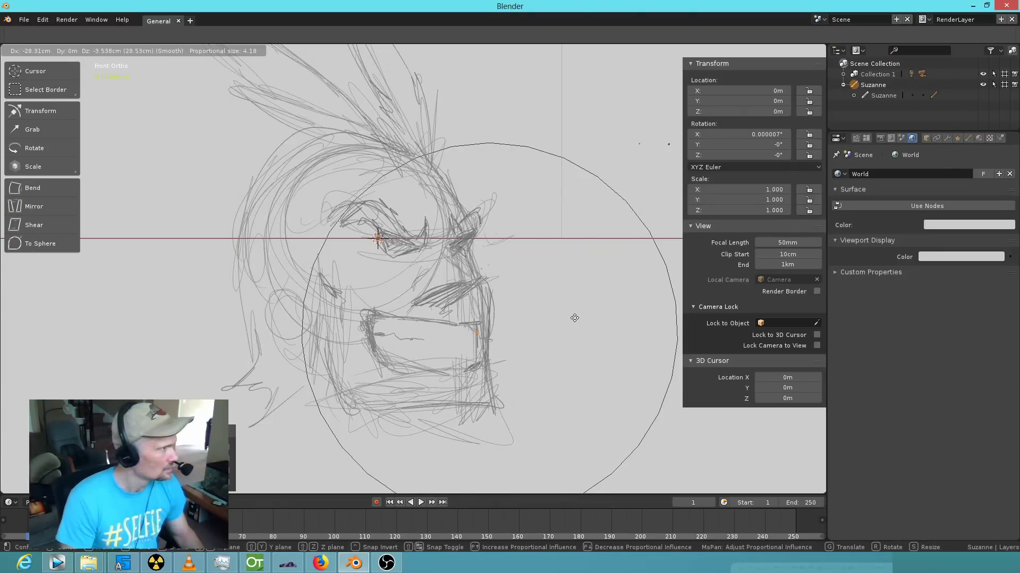
click(576, 315)
Select a point at the nose bridge and scale the surrounding strokes to about 0.89, rotate and shift them with proportional editing.
click(458, 234)
key(s)
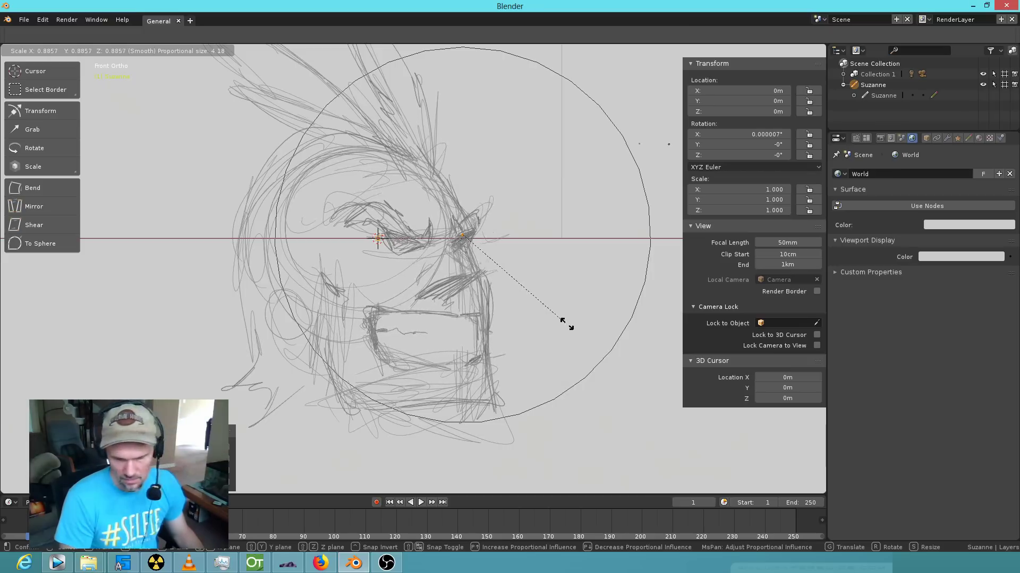
click(563, 323)
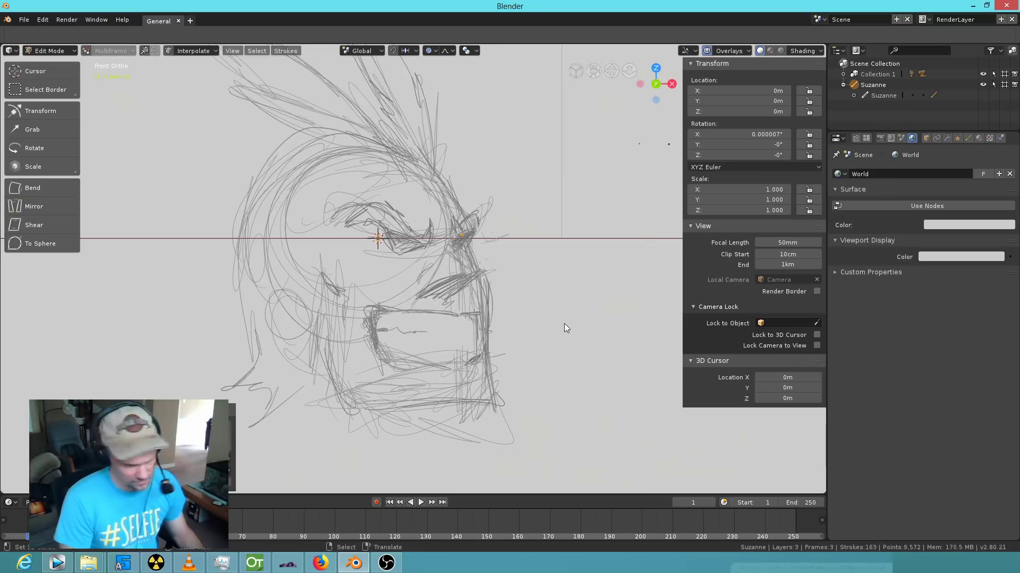
key(r)
click(622, 323)
key(g)
click(632, 343)
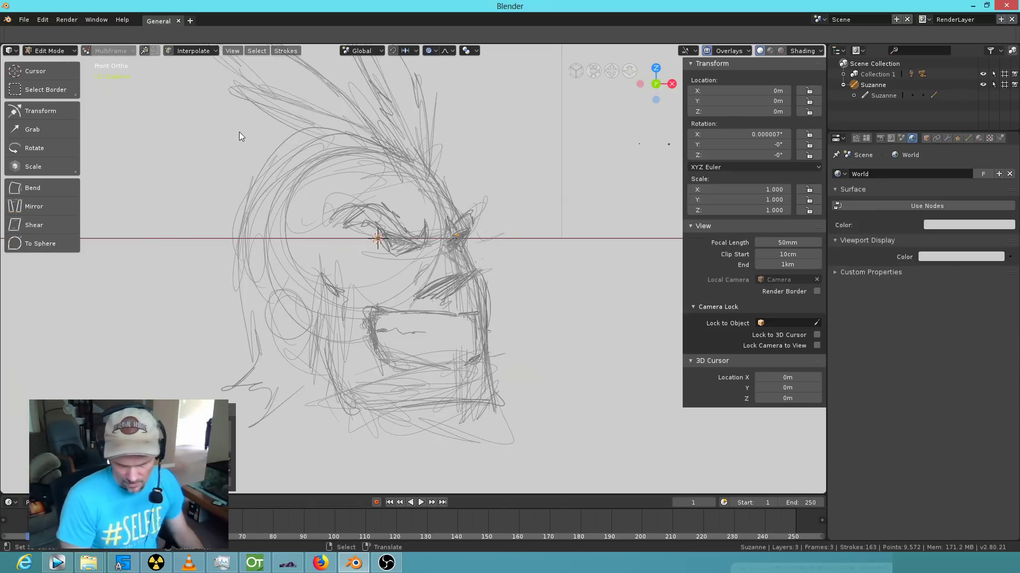
Return to Draw mode, darken the front, lower and rear jaw contours, and sketch the ear behind the jaw.
click(66, 51)
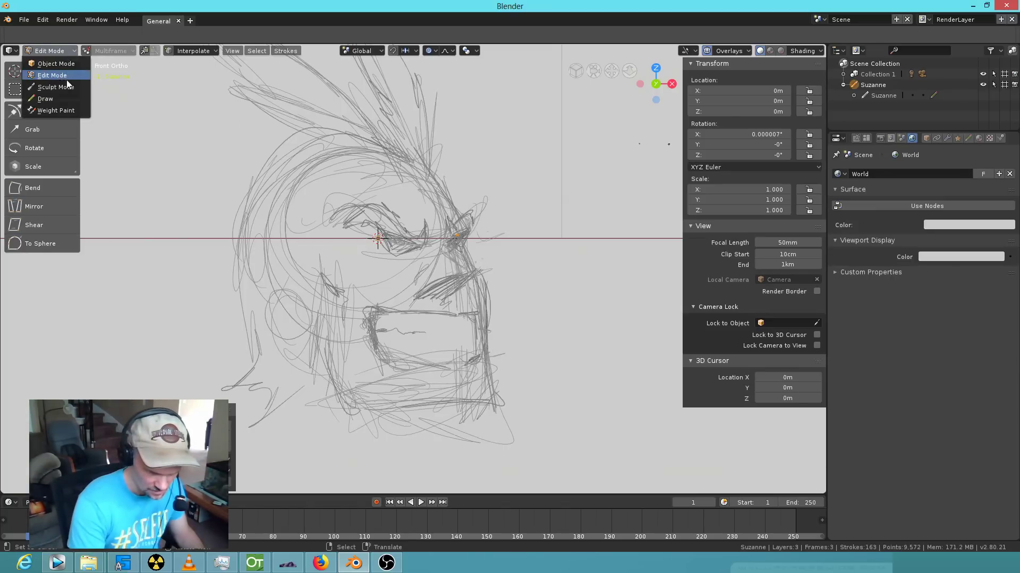
click(67, 98)
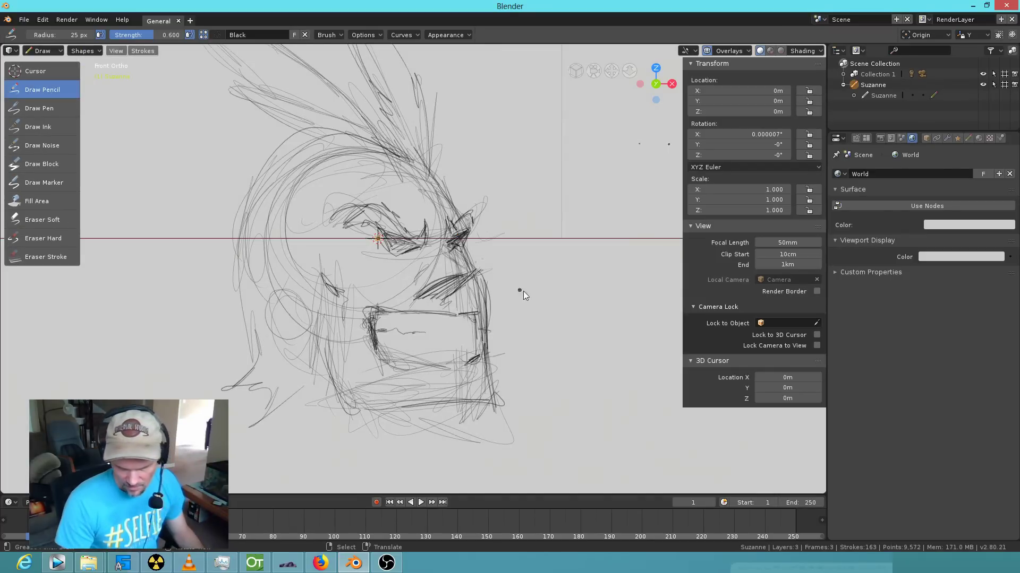
mouse_move(489, 324)
mouse_down()
mouse_move(494, 403)
mouse_move(493, 380)
mouse_move(484, 399)
mouse_up()
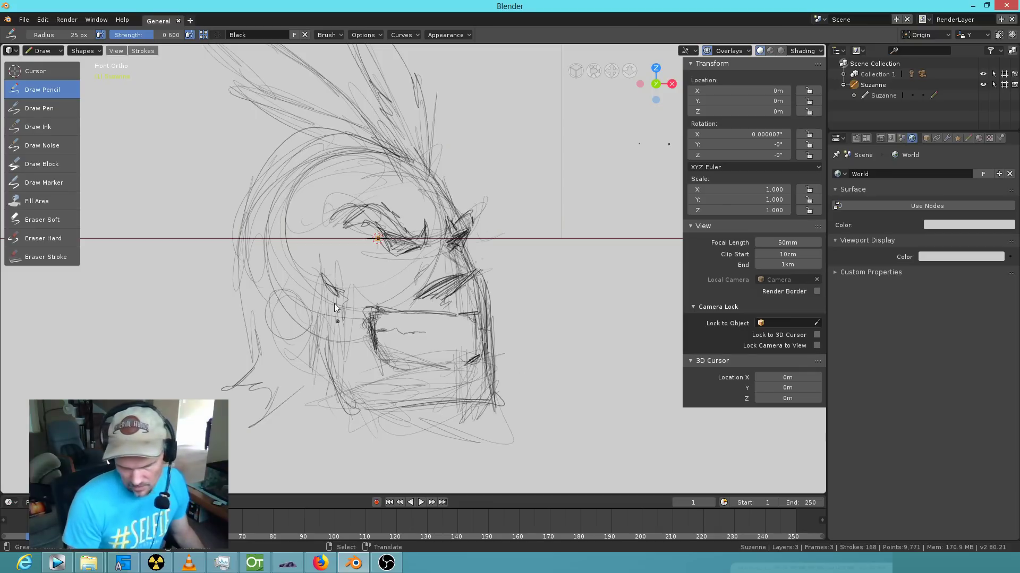
mouse_move(326, 328)
mouse_down()
mouse_move(348, 410)
mouse_move(487, 393)
mouse_move(362, 401)
mouse_move(401, 411)
mouse_move(488, 403)
mouse_move(381, 408)
mouse_move(492, 407)
mouse_move(345, 410)
mouse_up()
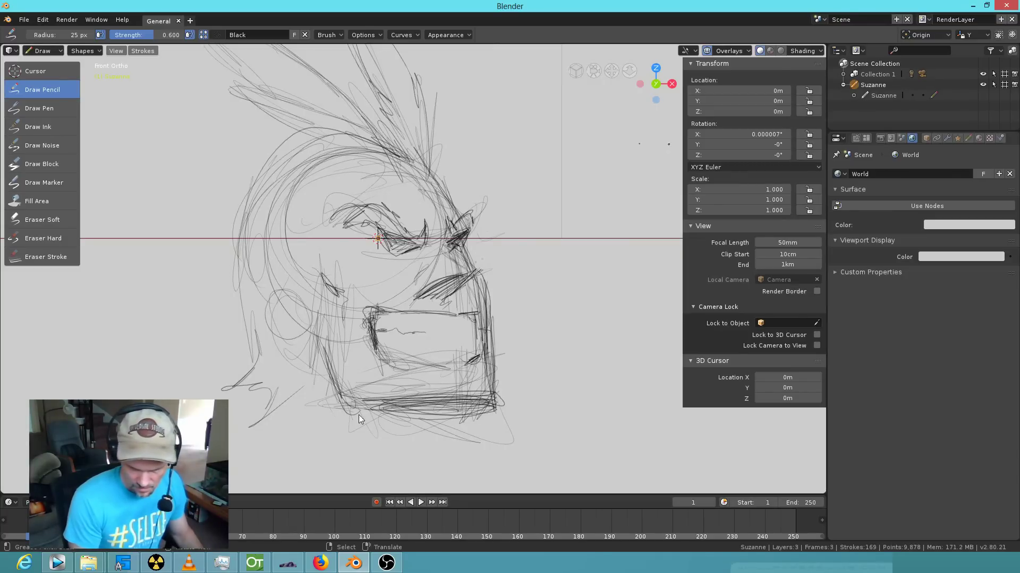
drag(304, 307, 261, 241)
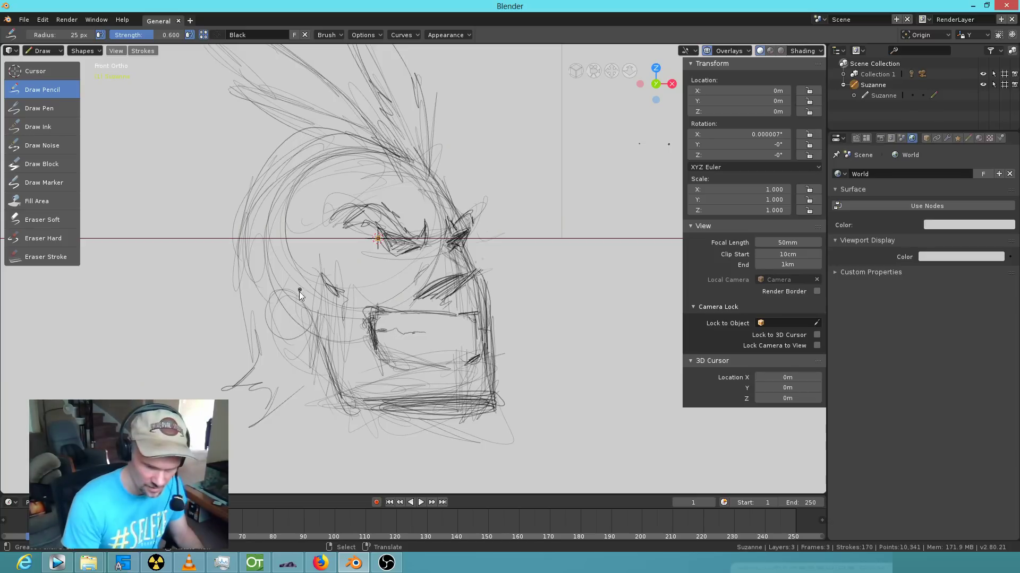
mouse_move(265, 310)
mouse_down()
mouse_move(298, 348)
mouse_move(319, 319)
mouse_up()
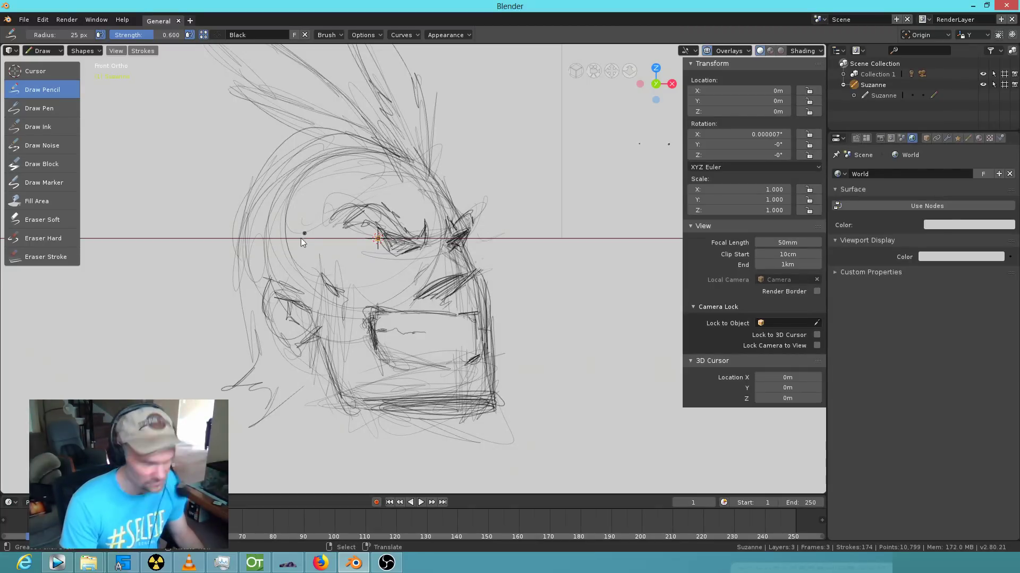
Sketch the hairline in front of the ear and jagged hair contours down the back of the head to the neck.
drag(288, 287, 288, 250)
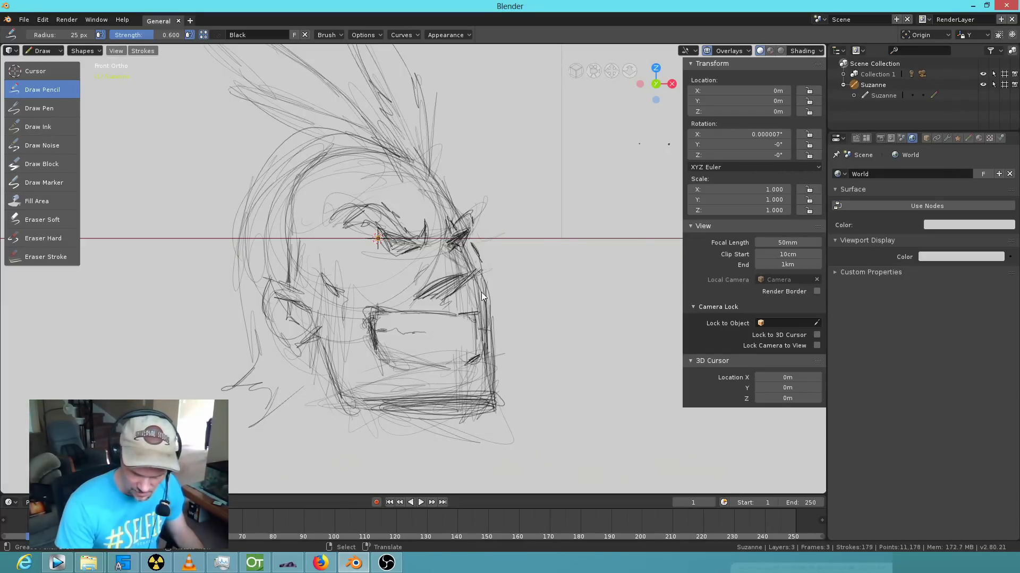
drag(243, 210, 238, 281)
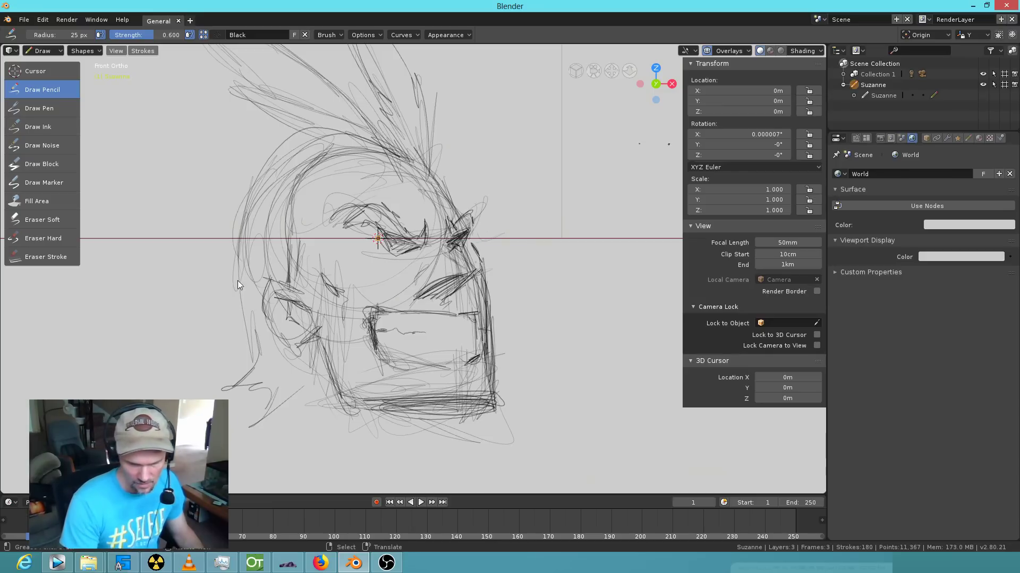
mouse_move(282, 139)
mouse_down()
mouse_move(227, 208)
mouse_move(242, 247)
mouse_move(217, 267)
mouse_up()
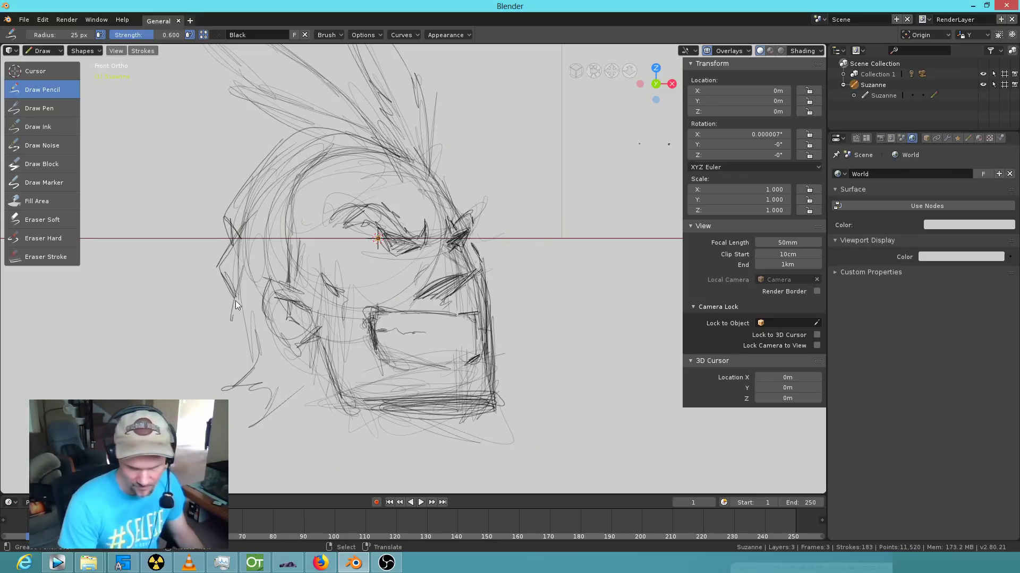
drag(235, 304, 288, 414)
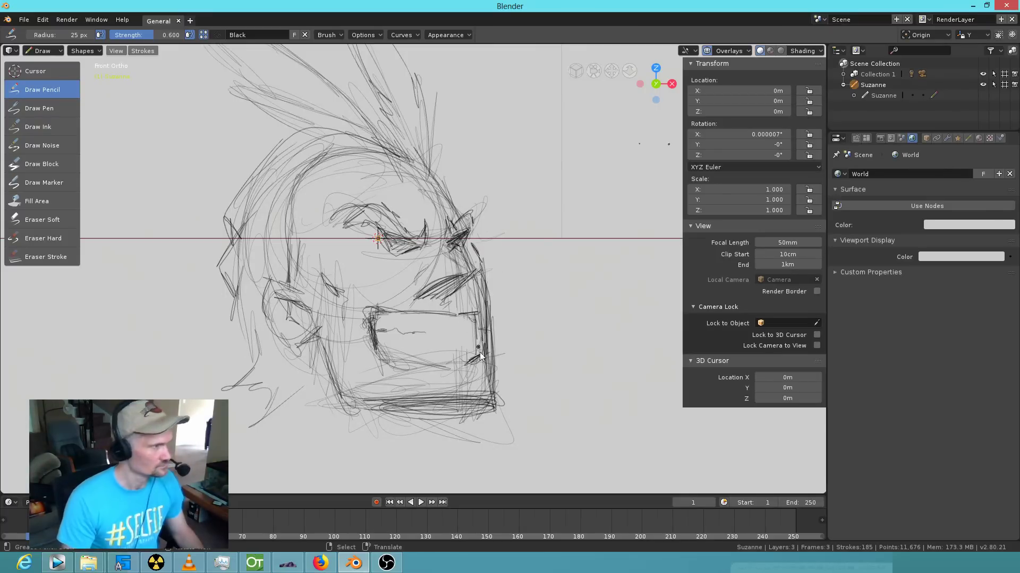
Render the current frame as a still image through the scene camera.
scroll(514, 313, down, 1)
shift+middle_drag(512, 337, 508, 271)
scroll(509, 267, down, 4)
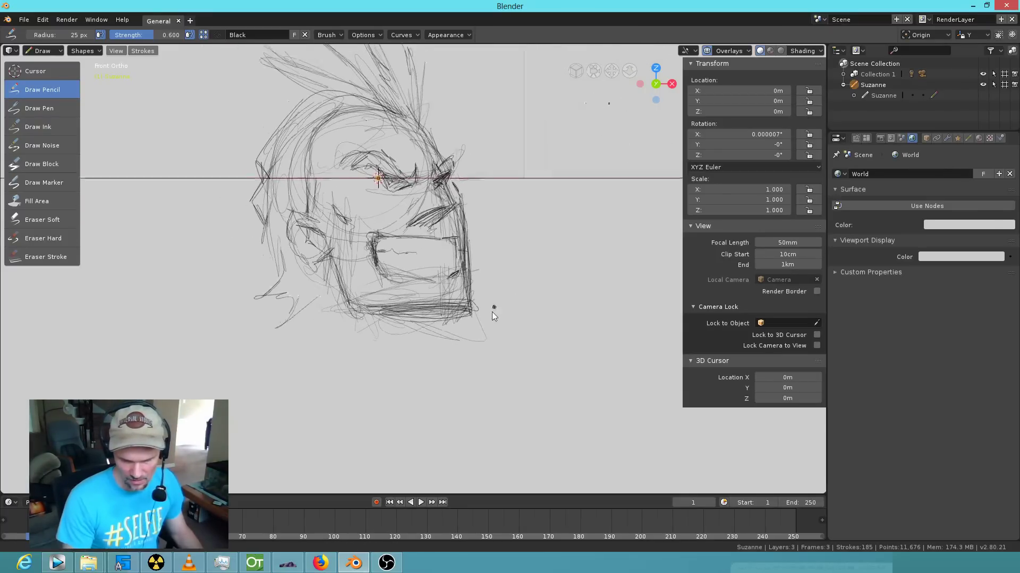
scroll(479, 275, down, 6)
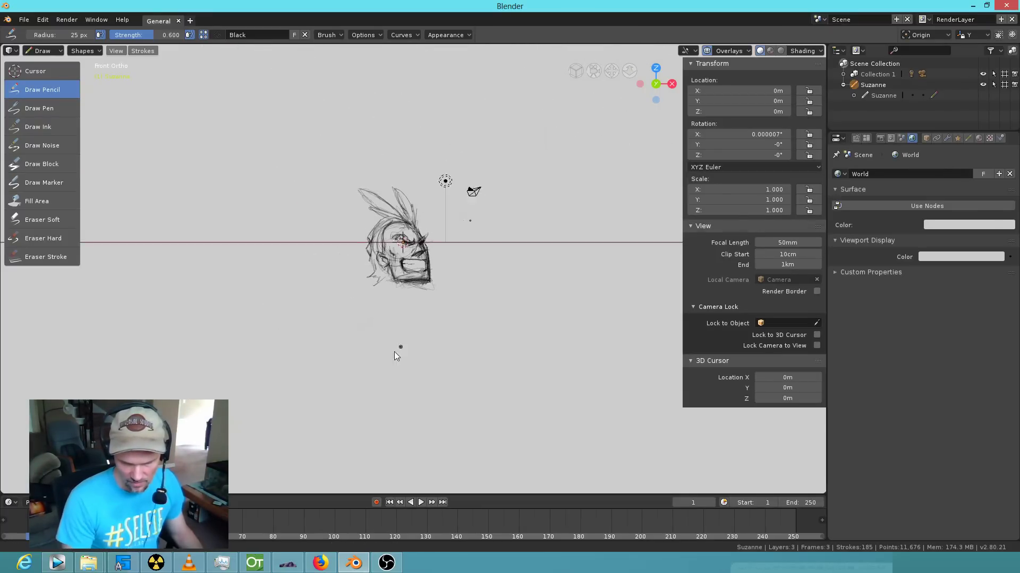
scroll(366, 364, up, 1)
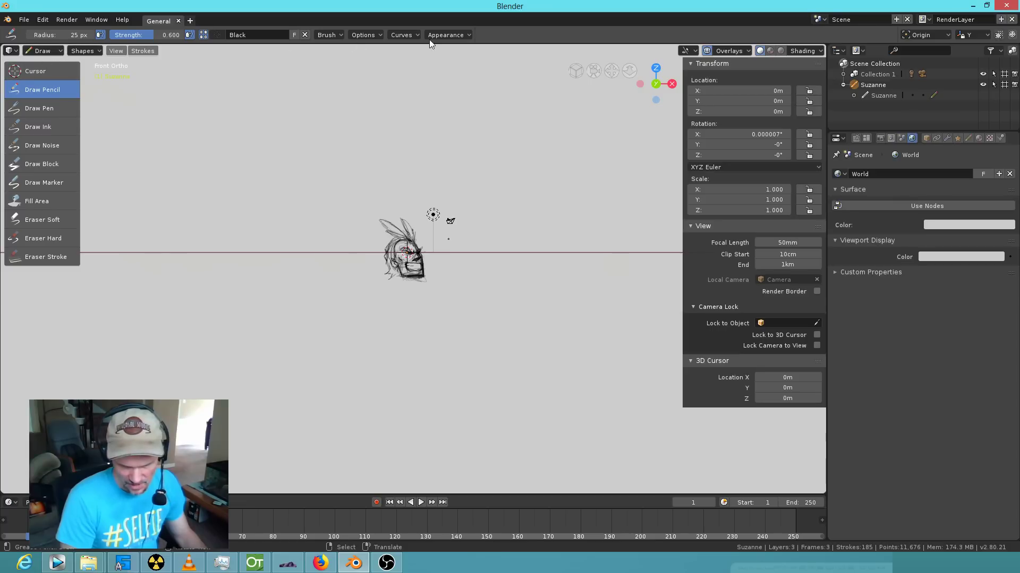
click(67, 21)
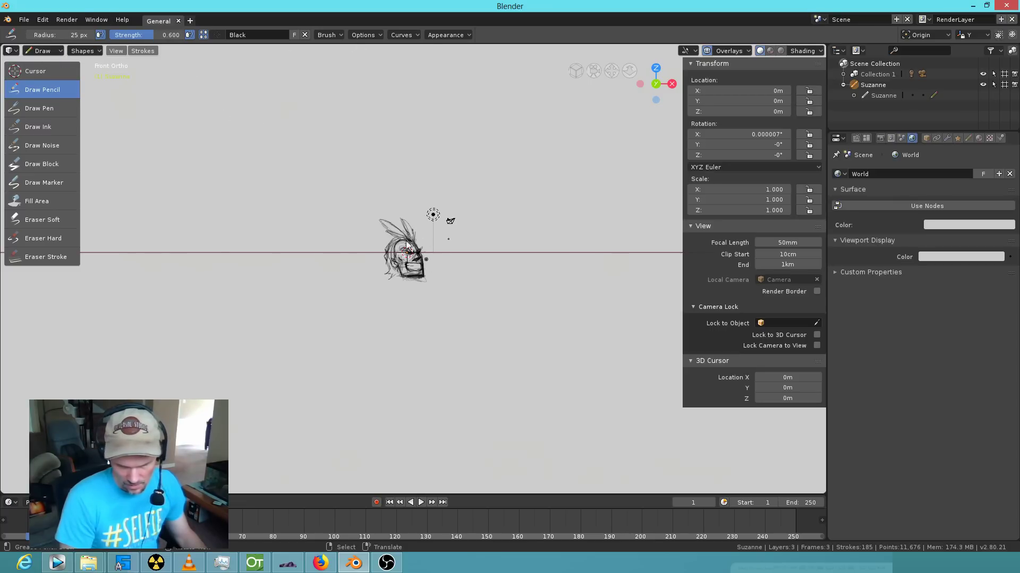
click(67, 20)
click(75, 27)
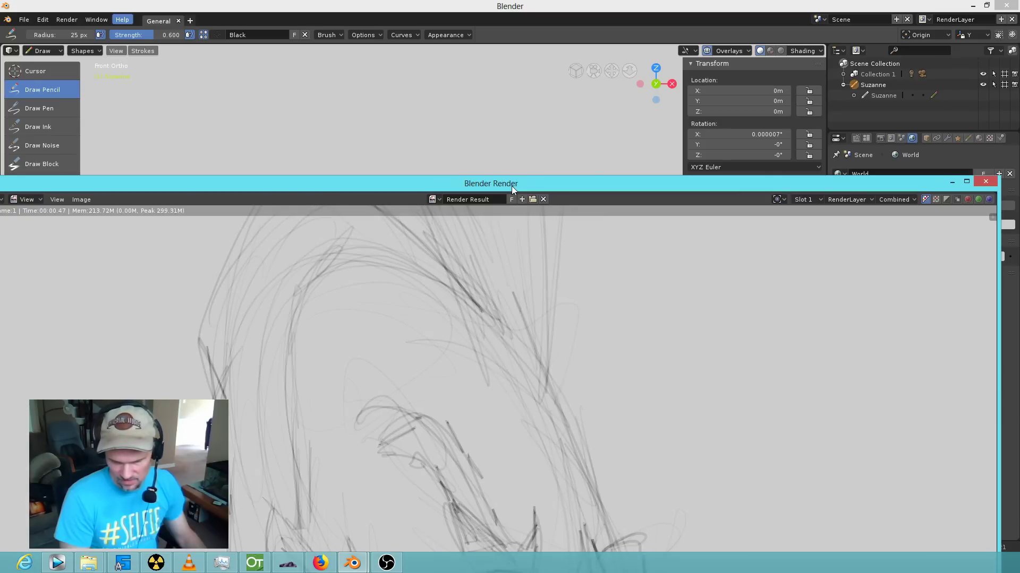
Inspect the whole rendered frame, reposition the render window and close it.
scroll(470, 435, down, 6)
drag(495, 187, 521, 74)
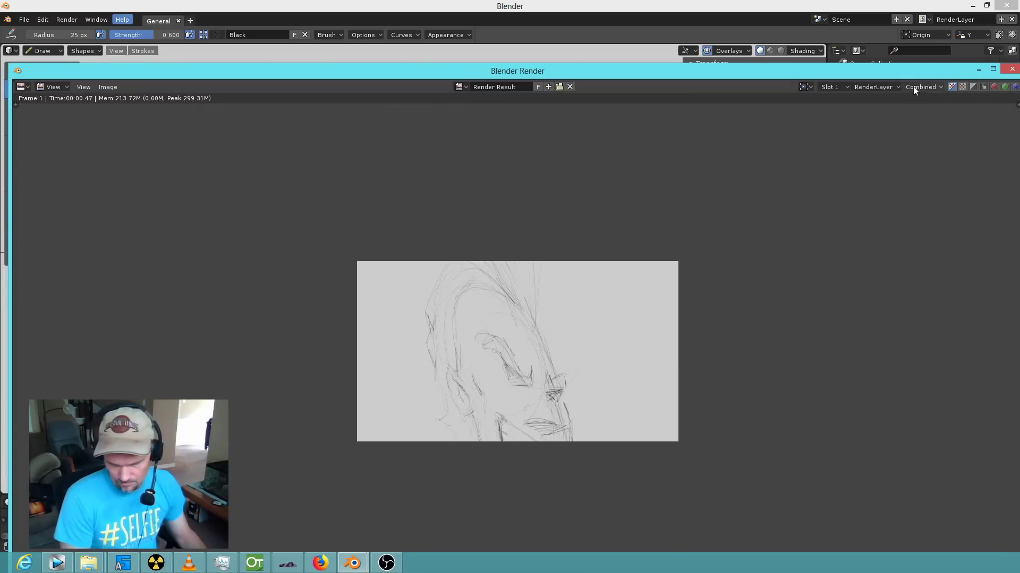
drag(909, 71, 830, 77)
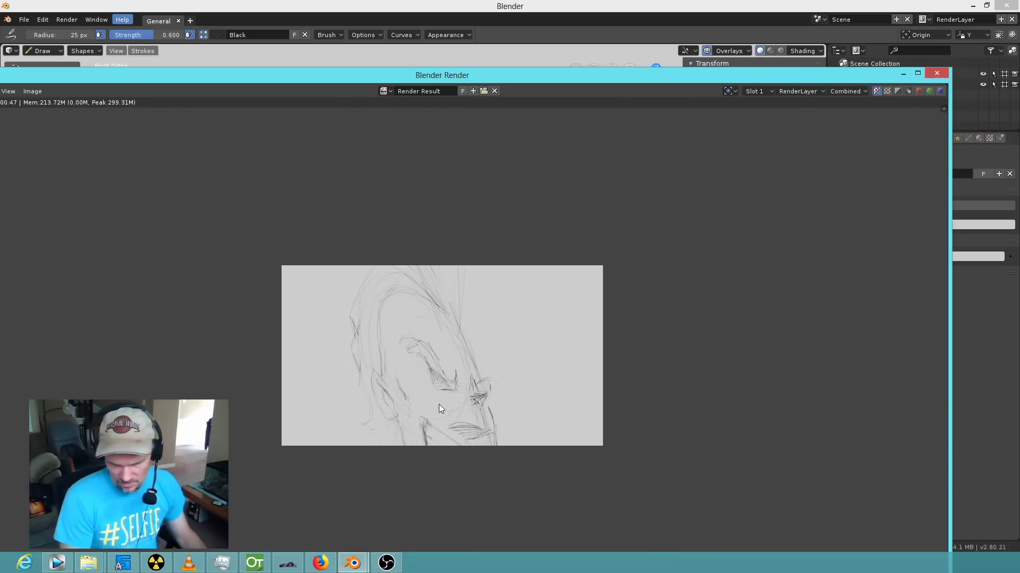
click(934, 73)
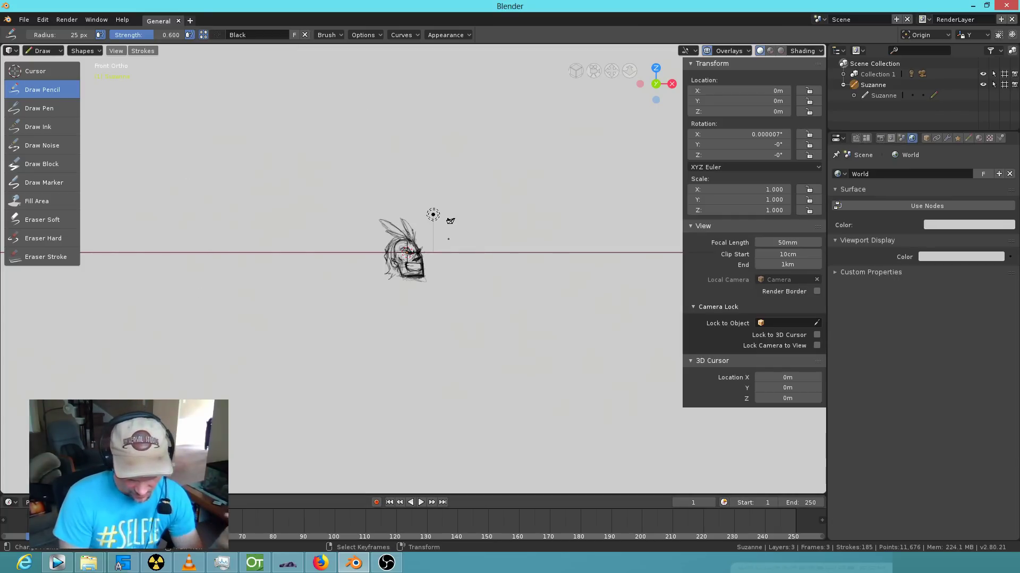
click(63, 20)
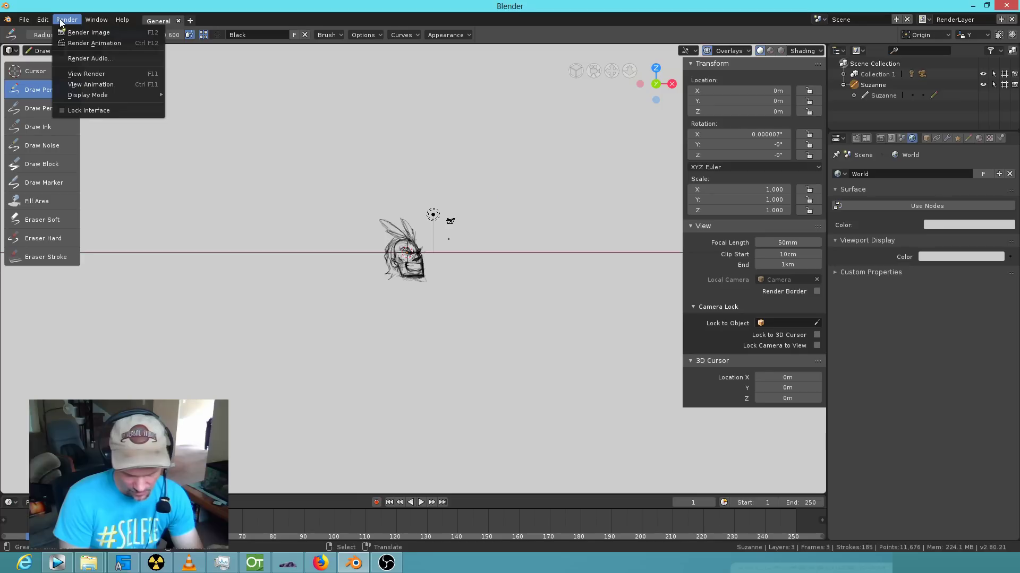
mouse_move(148, 99)
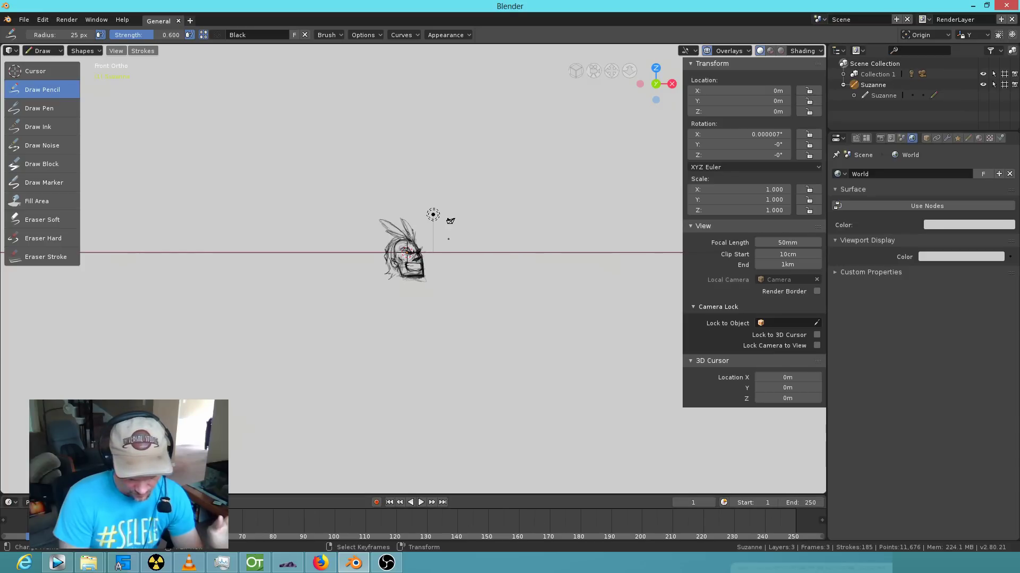
click(109, 502)
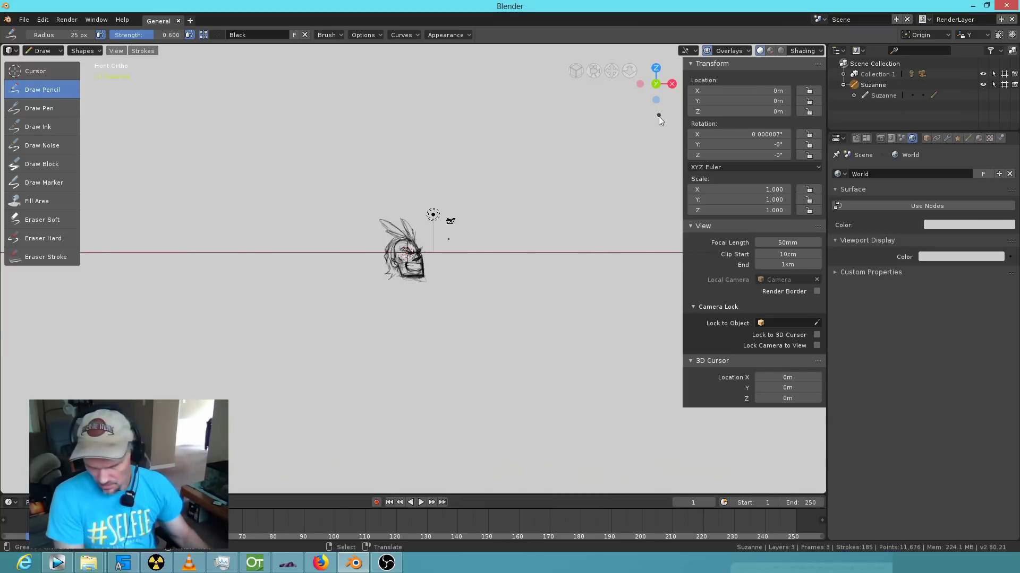
Switch the Suzanne grease pencil object from Draw mode to Object Mode.
scroll(423, 258, up, 10)
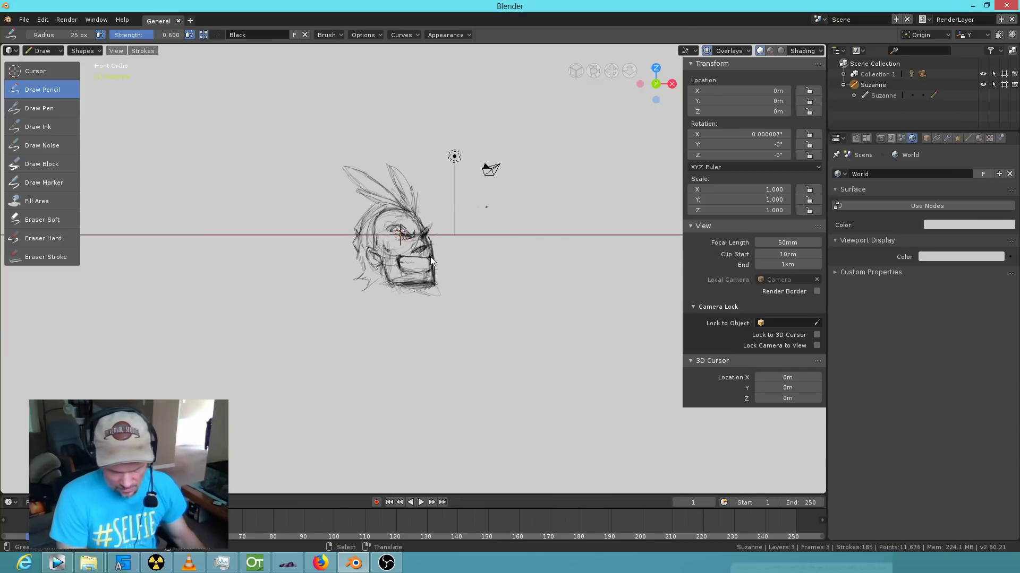
shift+scroll(199, 130, up, 4)
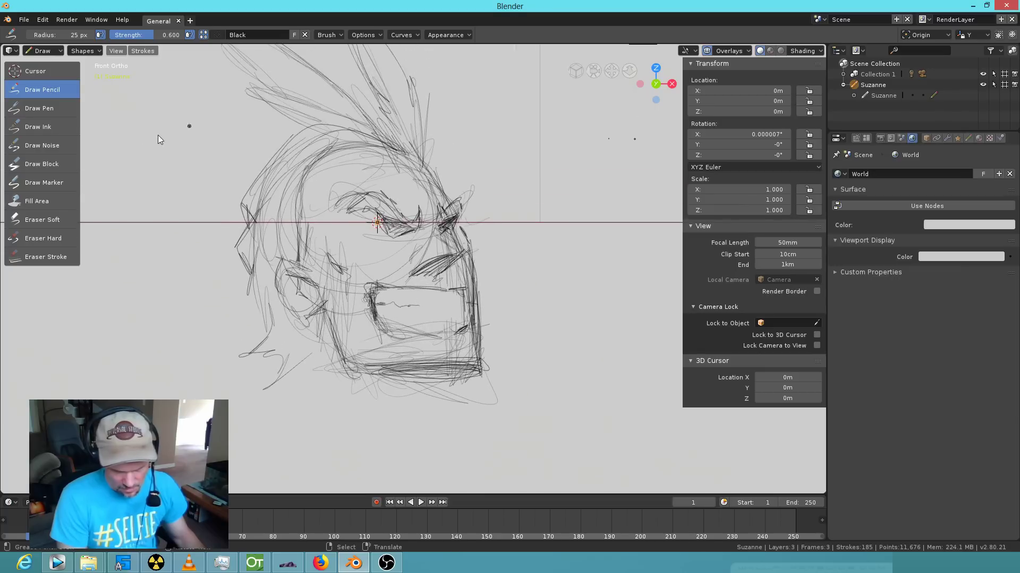
click(56, 49)
click(58, 60)
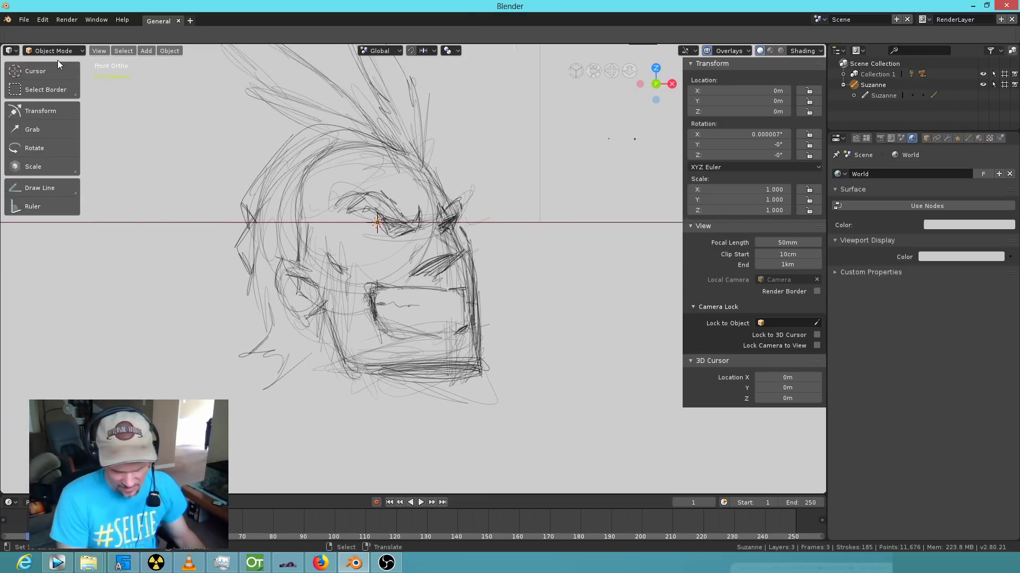
click(109, 502)
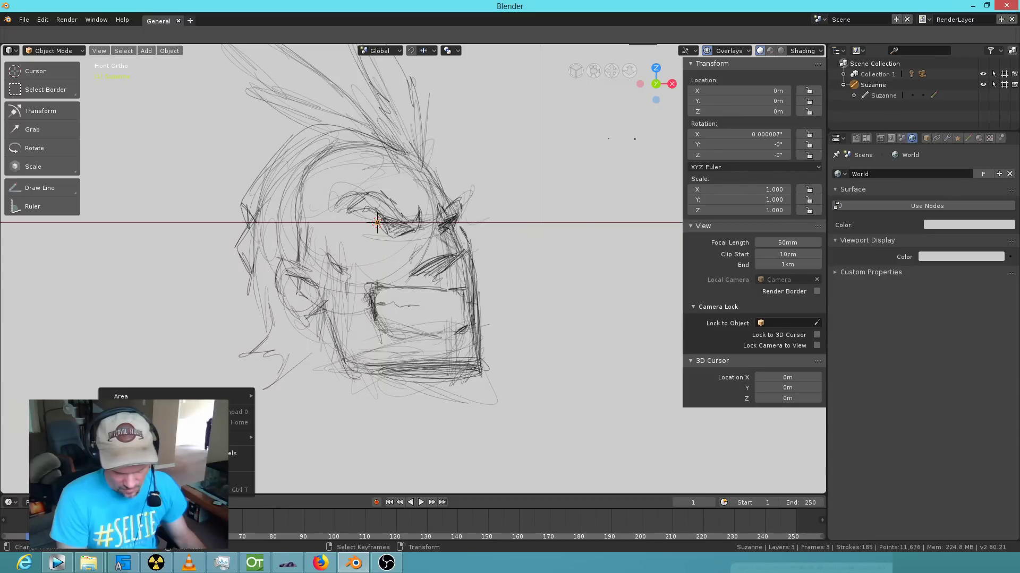
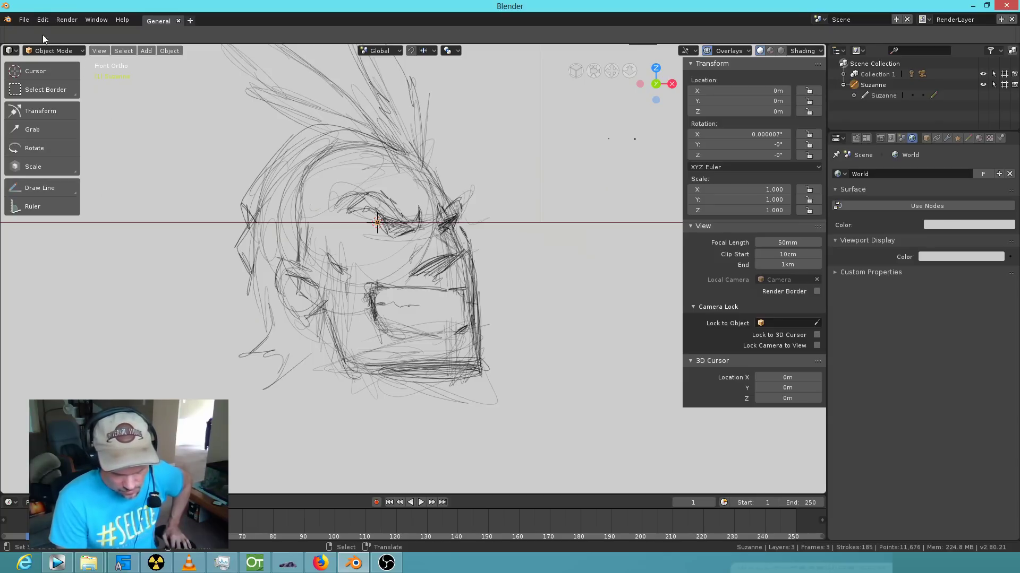
click(24, 19)
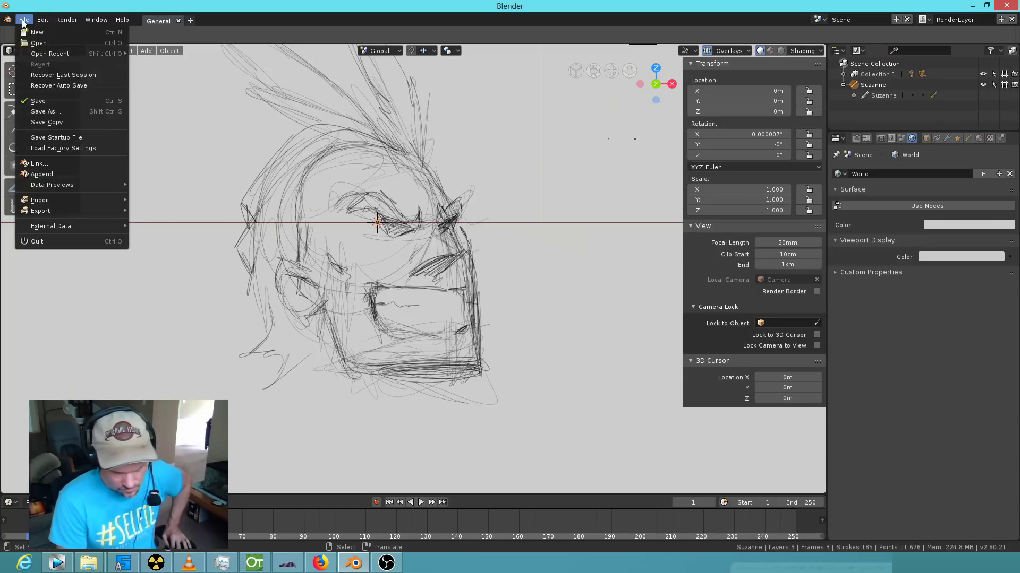
mouse_move(41, 21)
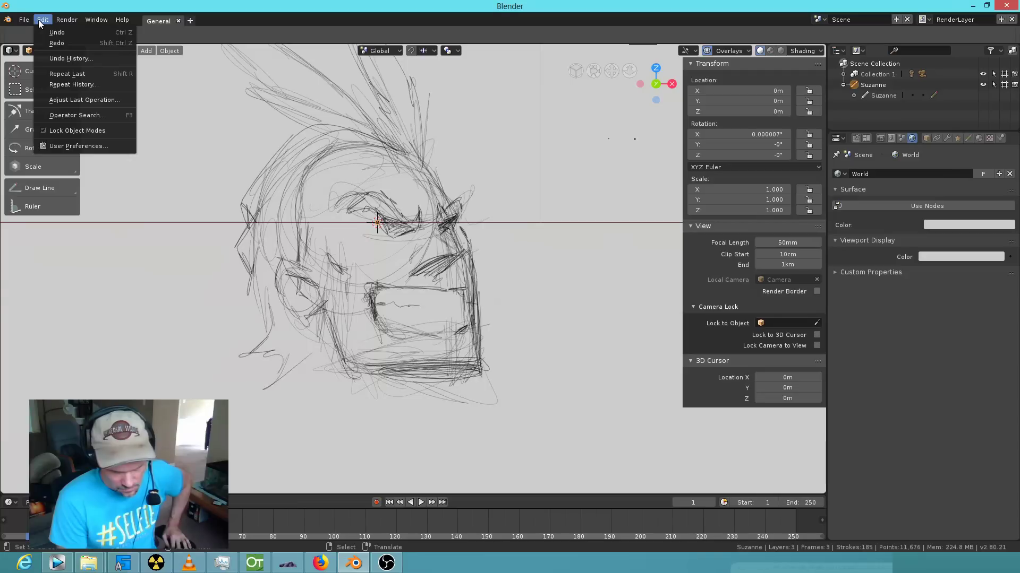
mouse_move(75, 21)
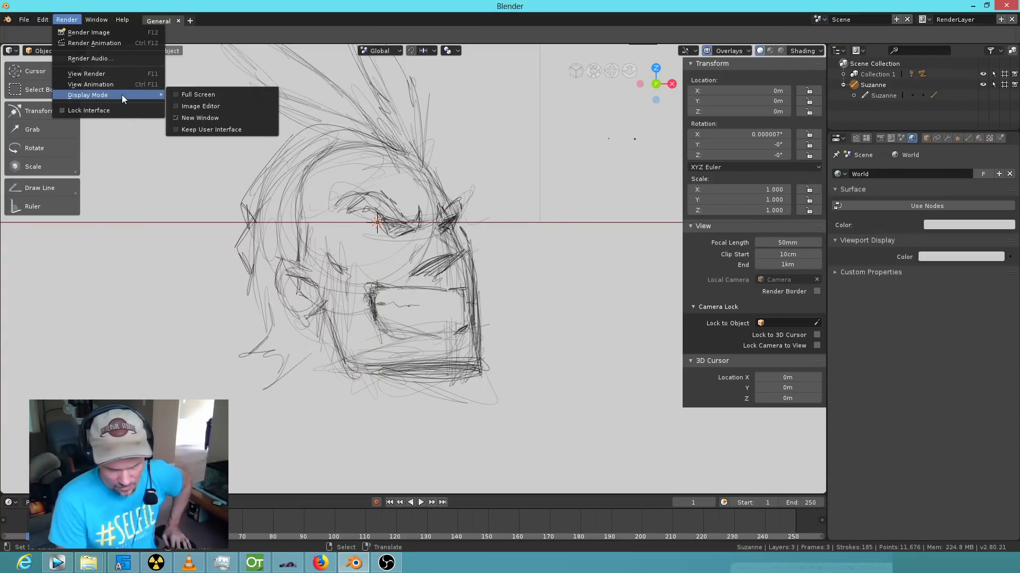
click(119, 22)
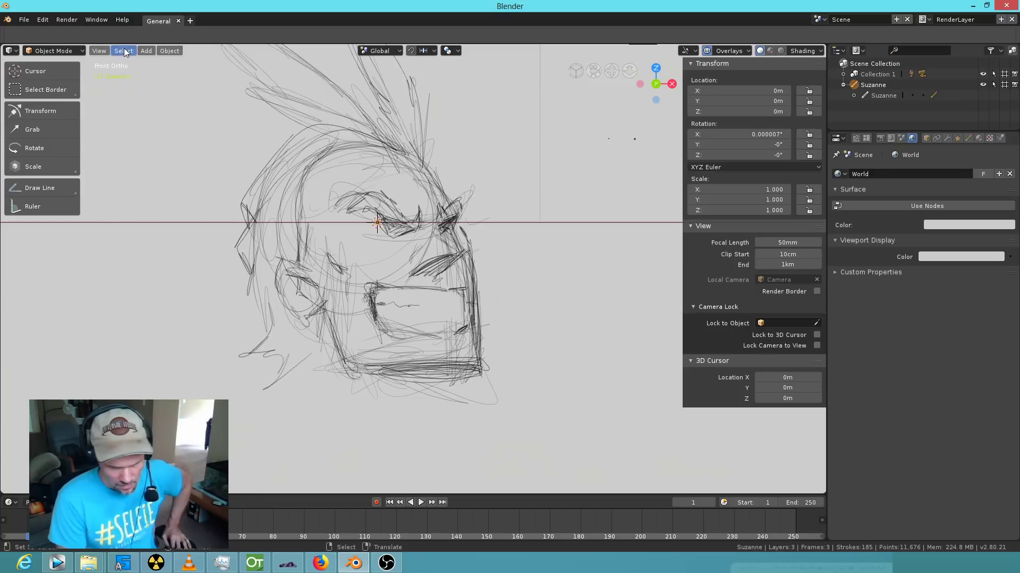
Make an OpenGL render of the front view, inspect it in a maximized render window and close it.
click(104, 51)
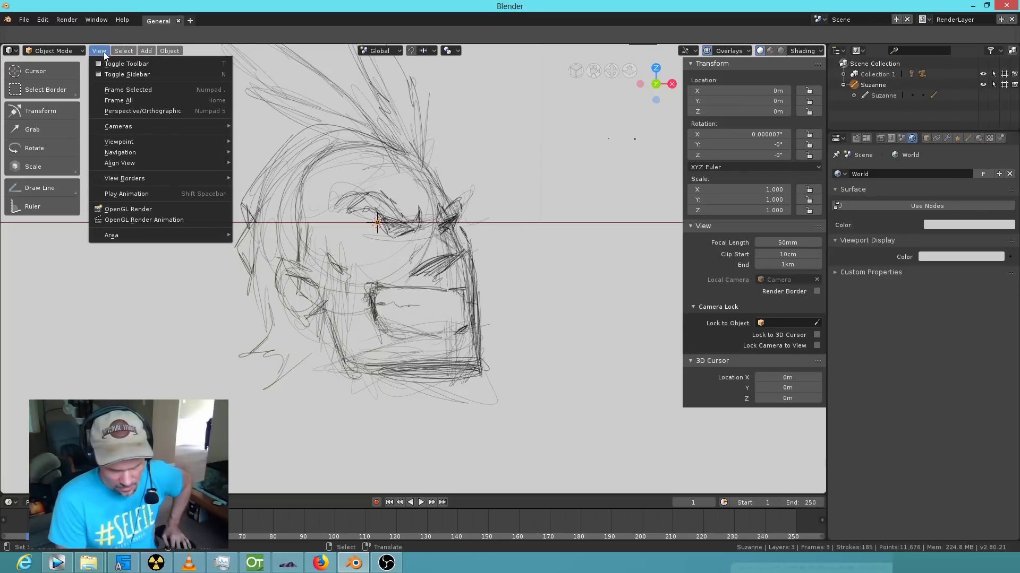
click(147, 214)
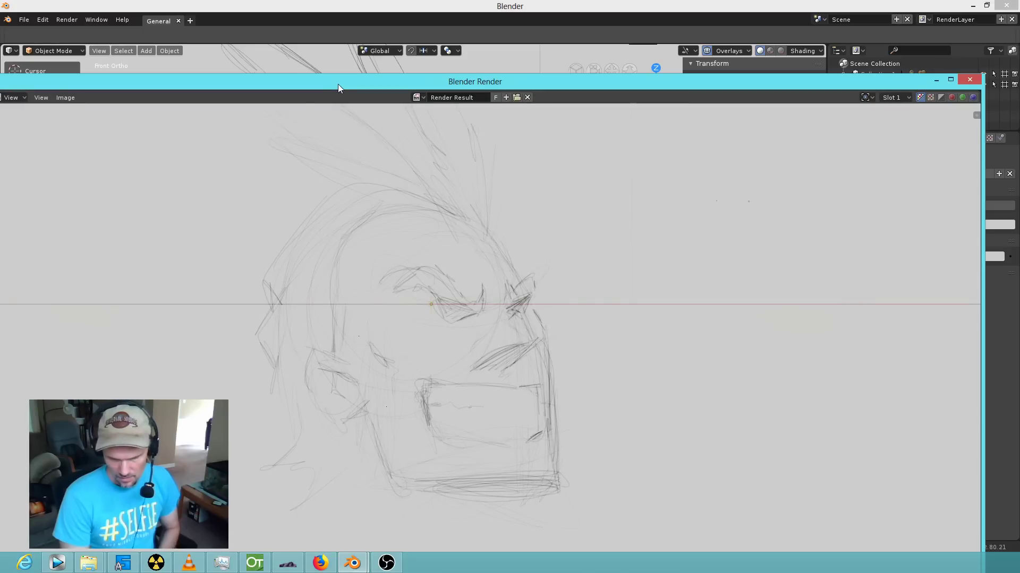
double_click(338, 81)
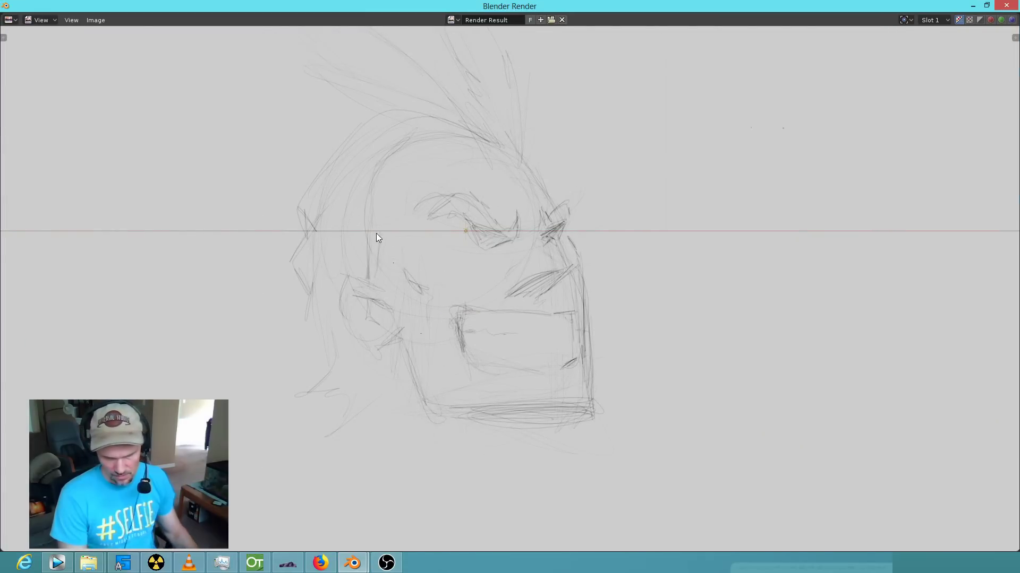
scroll(540, 309, down, 8)
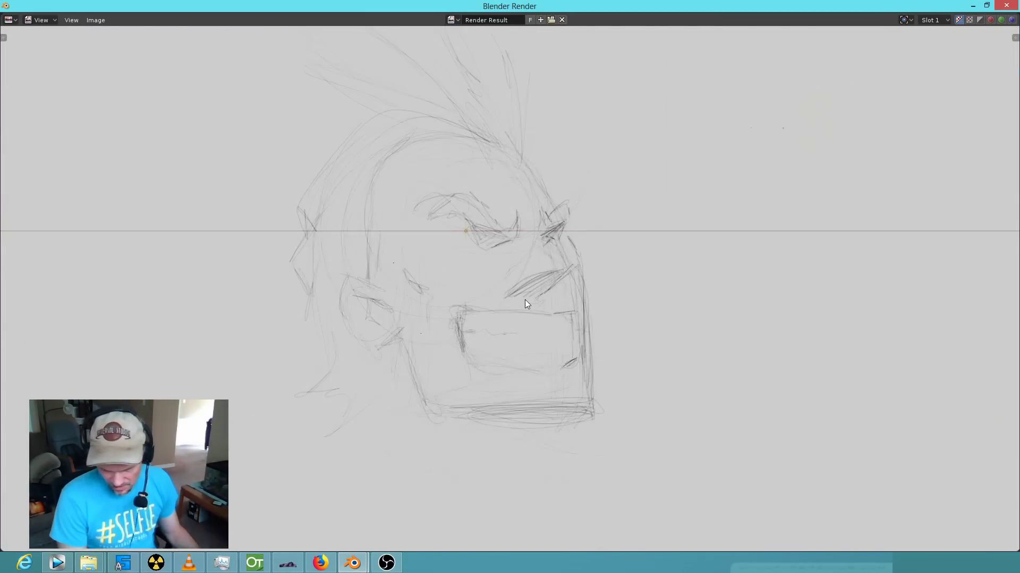
scroll(512, 301, up, 3)
key(Escape)
Make another OpenGL render with the whole head small in the frame, inspect the image and close it.
scroll(419, 272, down, 6)
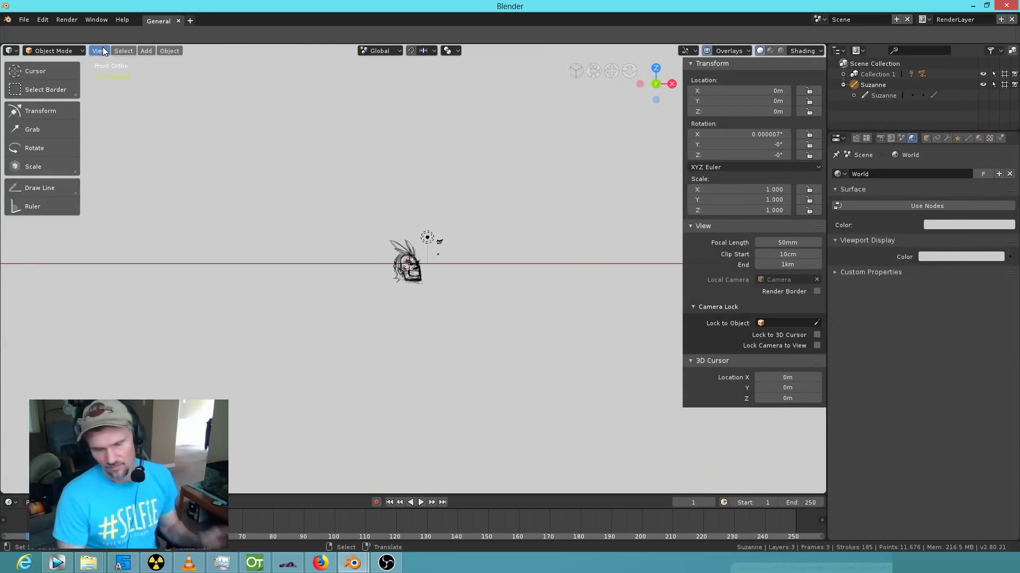
scroll(356, 205, up, 3)
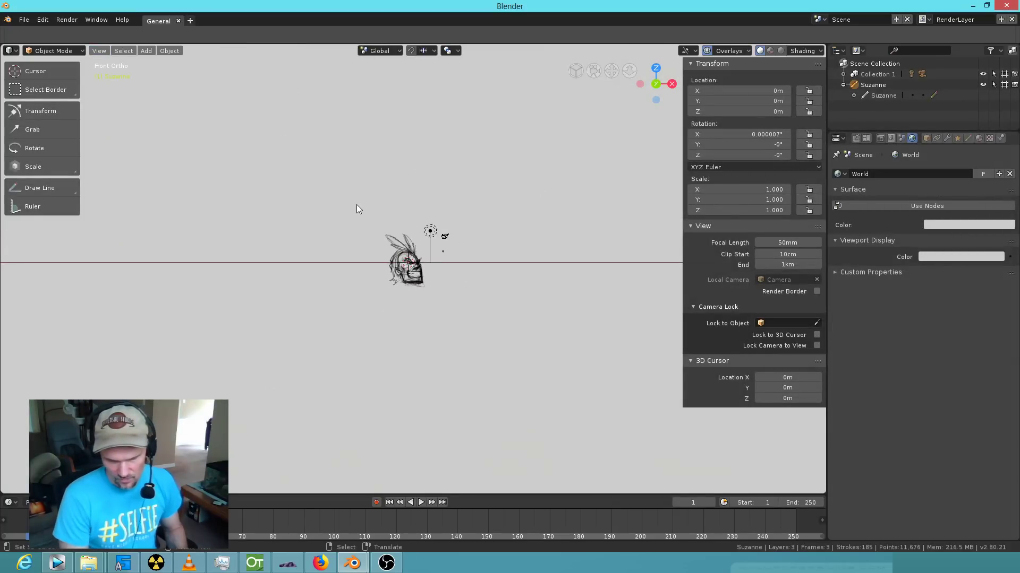
click(98, 50)
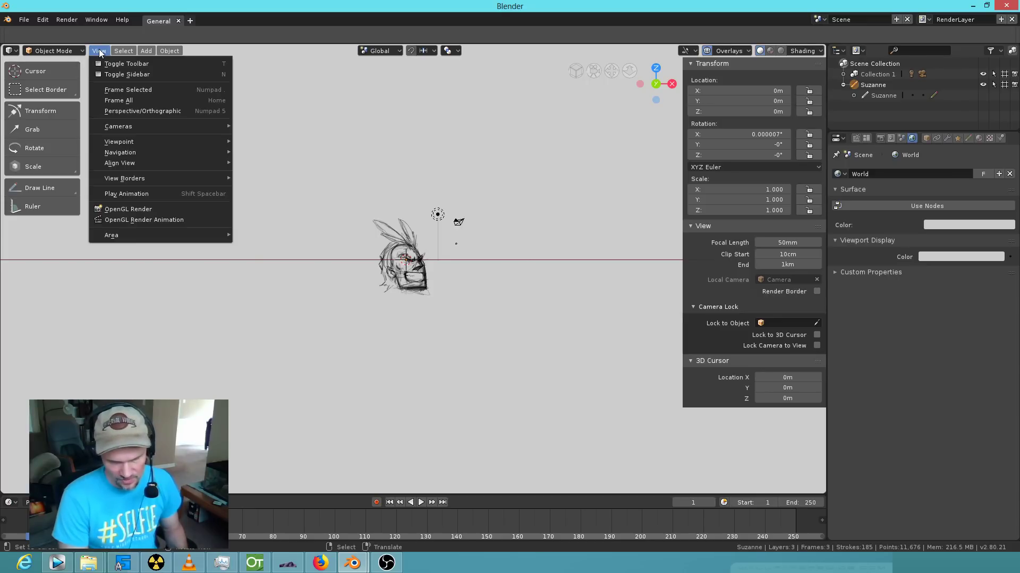
click(152, 210)
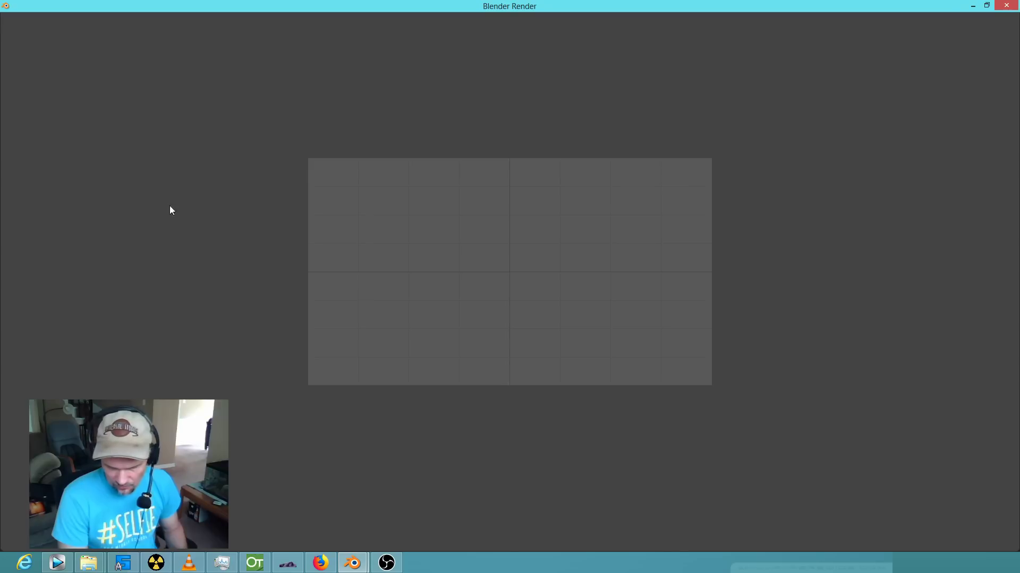
scroll(547, 289, up, 6)
scroll(537, 280, down, 4)
scroll(528, 294, up, 1)
scroll(505, 274, down, 1)
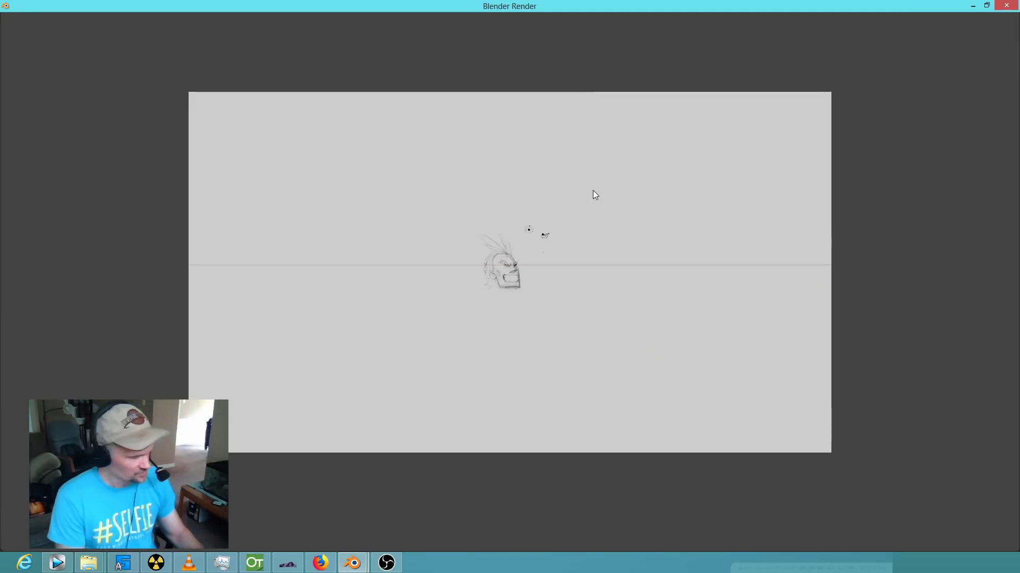
key(Escape)
scroll(458, 248, up, 8)
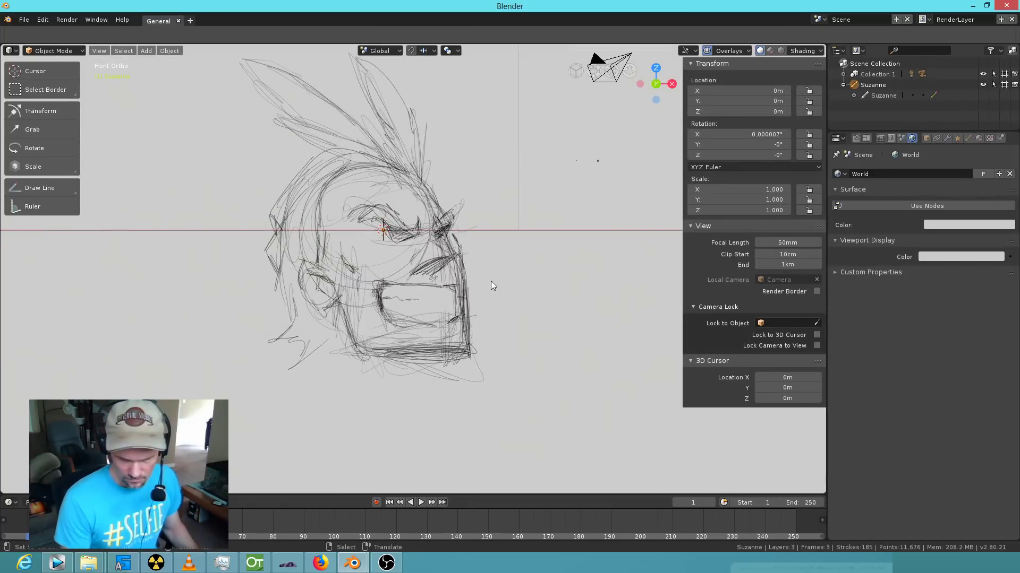
scroll(488, 291, down, 3)
shift+middle_drag(472, 336, 464, 262)
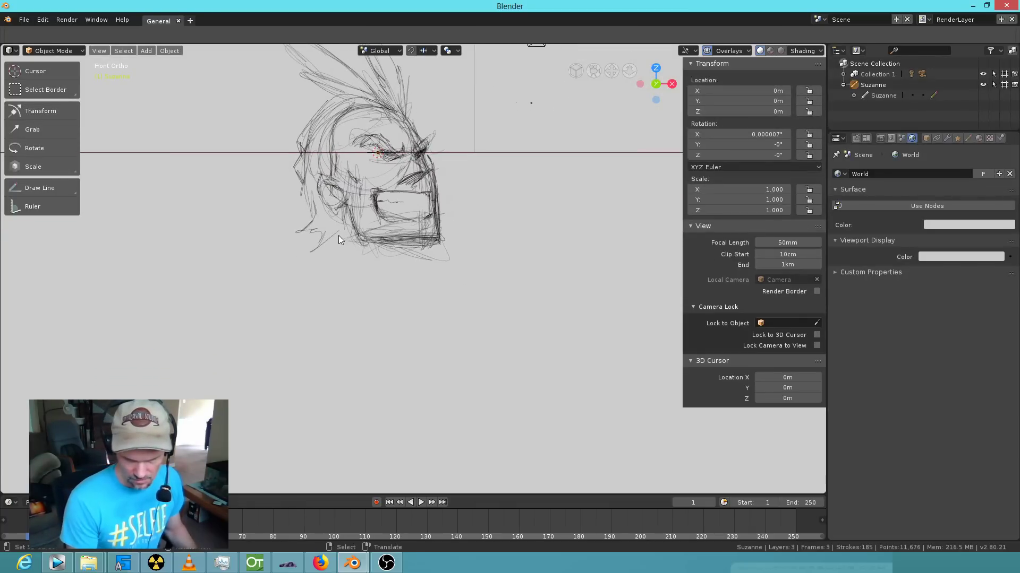
Switch the Suzanne grease pencil object to Draw mode and pencil in the neck lines below the jaw and the chin corner.
click(69, 55)
click(71, 49)
click(45, 99)
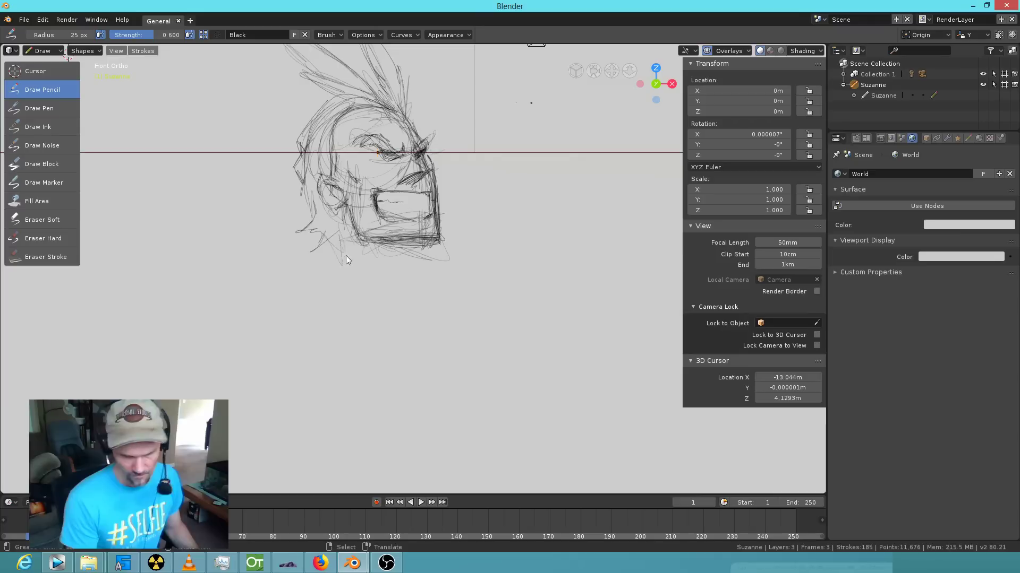
mouse_move(340, 234)
mouse_down()
mouse_move(325, 272)
mouse_move(387, 258)
mouse_move(342, 264)
mouse_up()
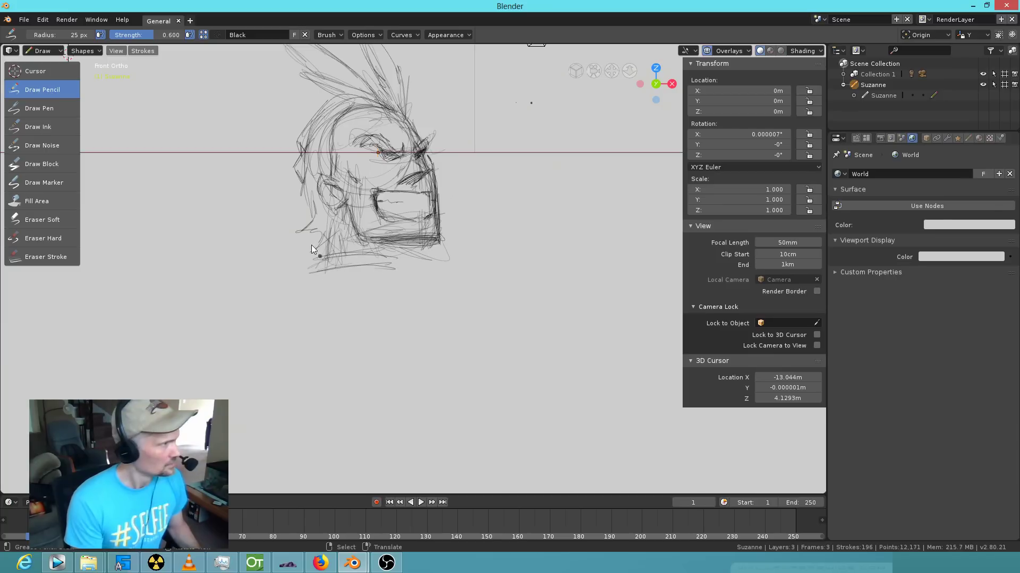
drag(318, 270, 326, 243)
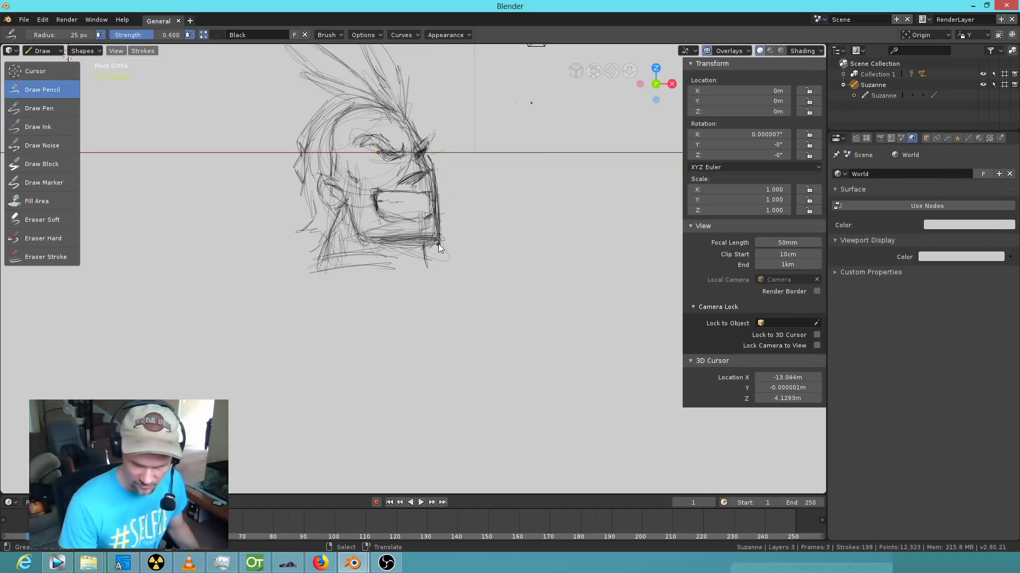
drag(444, 230, 447, 218)
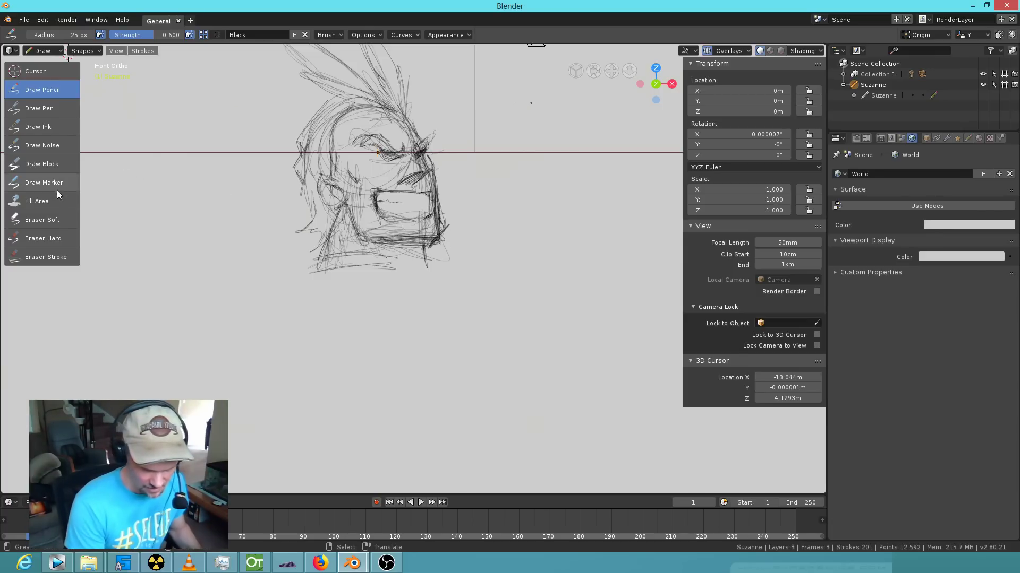
Soft-erase the lower edge of the mouth and redraw it as a slanted line with the Draw Pencil.
click(42, 220)
mouse_move(372, 214)
mouse_down()
mouse_move(399, 230)
mouse_move(401, 244)
mouse_up()
click(53, 109)
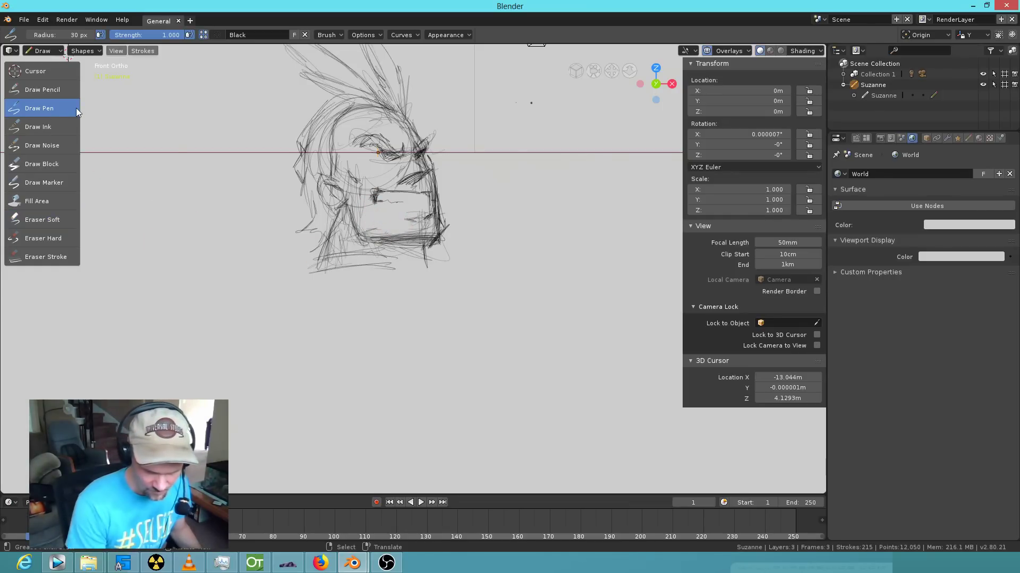
click(67, 85)
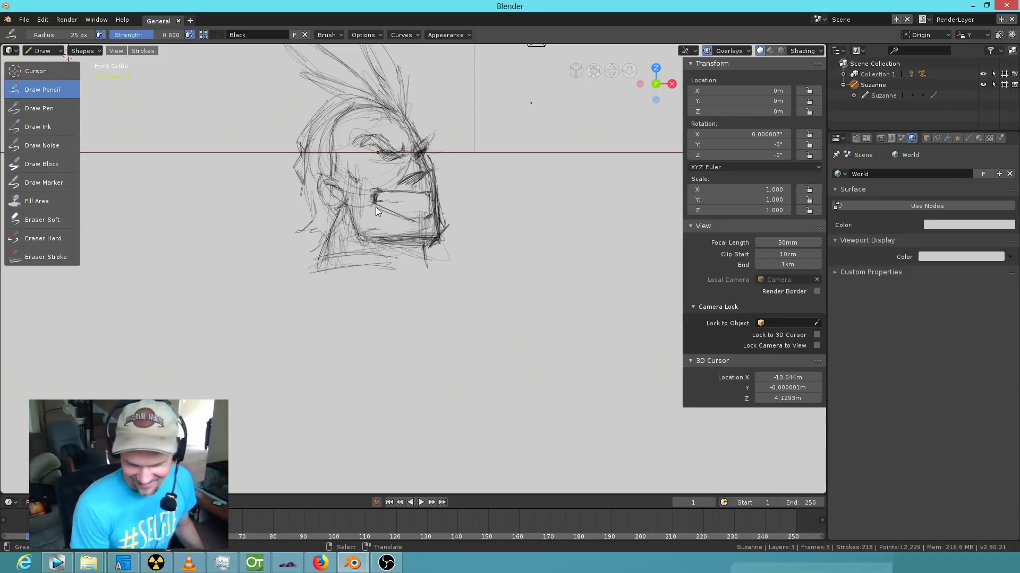
drag(386, 214, 424, 224)
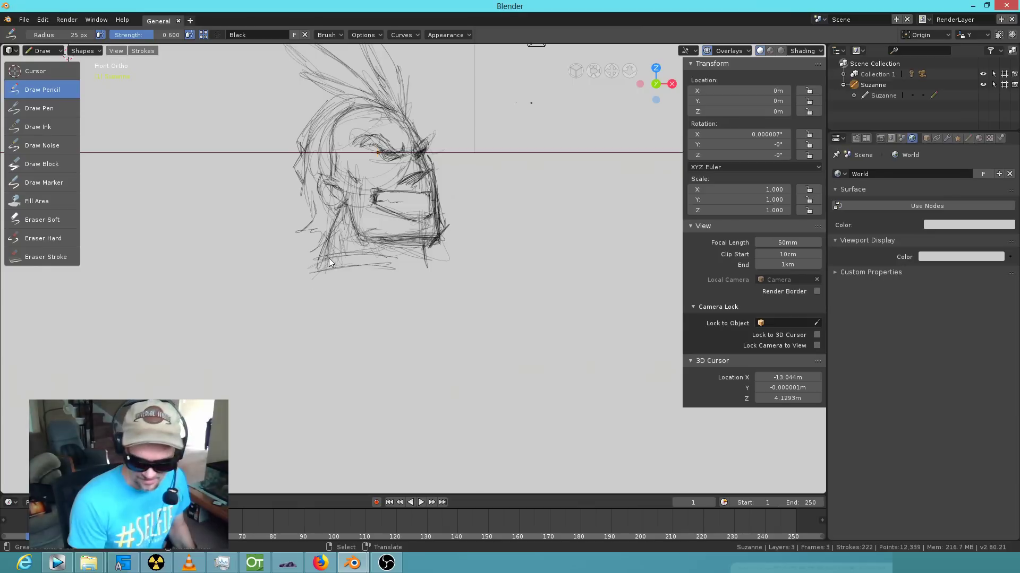
Sketch both shoulders, the hair behind the neck and the first collar and chest lines below the head.
drag(326, 260, 288, 263)
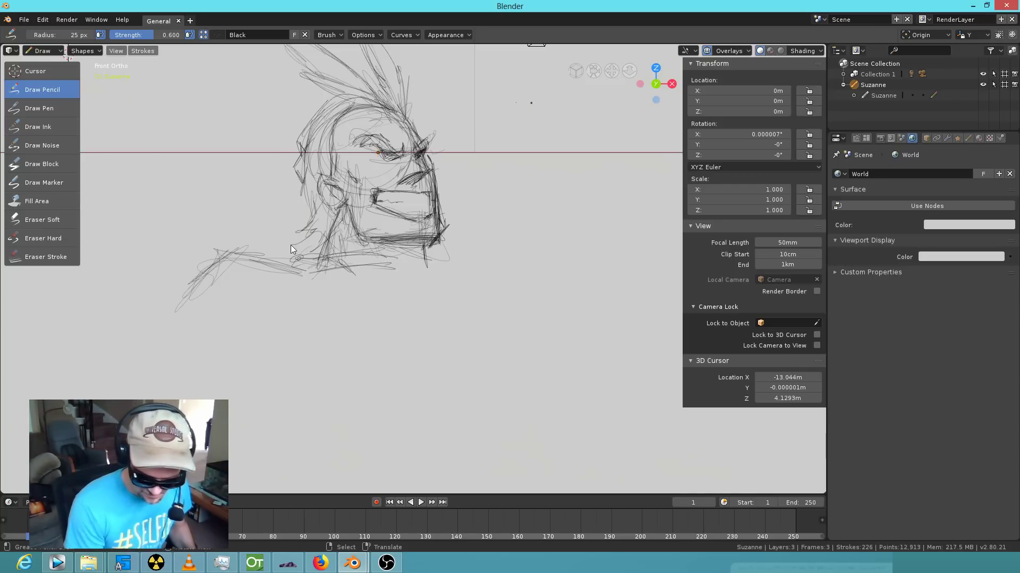
drag(307, 241, 306, 183)
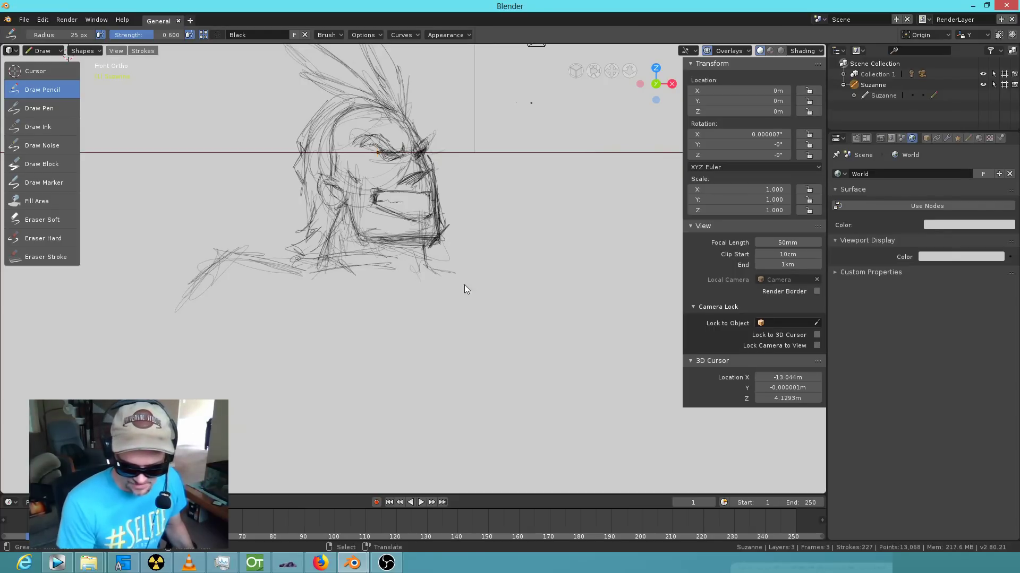
mouse_move(405, 292)
mouse_down()
mouse_move(416, 289)
mouse_move(445, 336)
mouse_move(461, 298)
mouse_move(436, 287)
mouse_move(457, 267)
mouse_move(480, 273)
mouse_up()
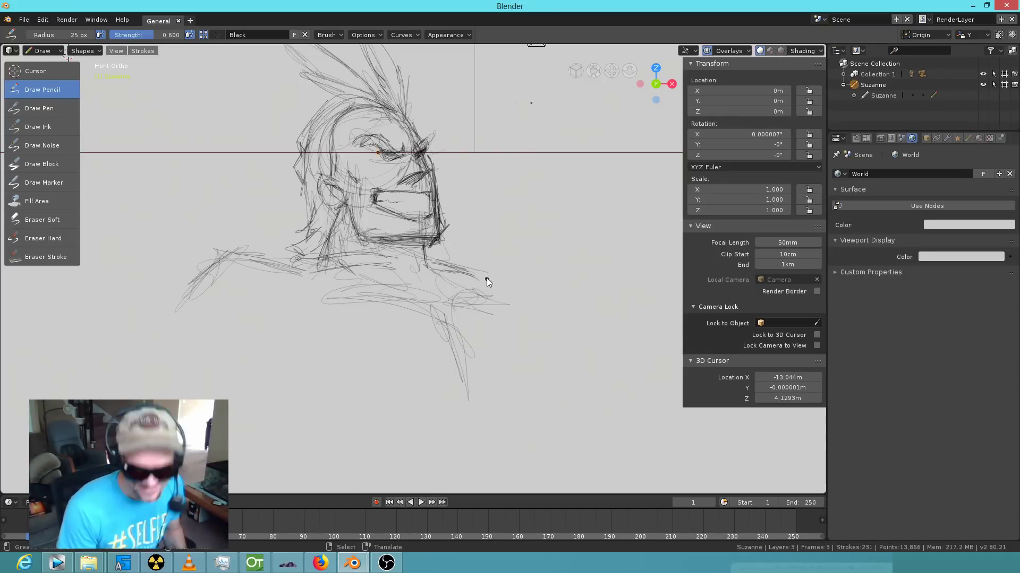
mouse_move(489, 270)
mouse_down()
mouse_move(466, 279)
mouse_move(495, 272)
mouse_move(542, 308)
mouse_up()
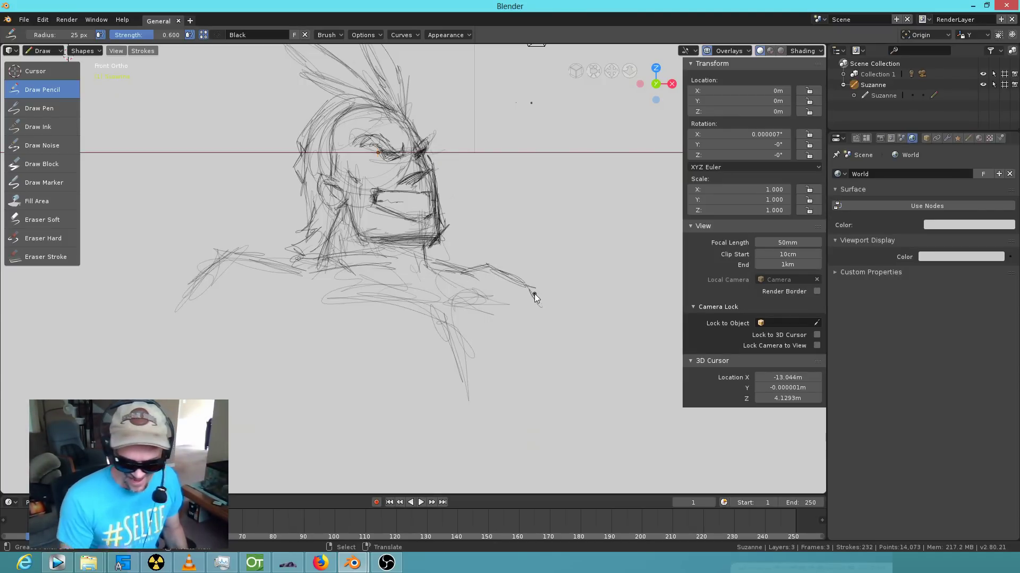
mouse_move(247, 259)
mouse_down()
mouse_move(201, 270)
mouse_move(157, 346)
mouse_up()
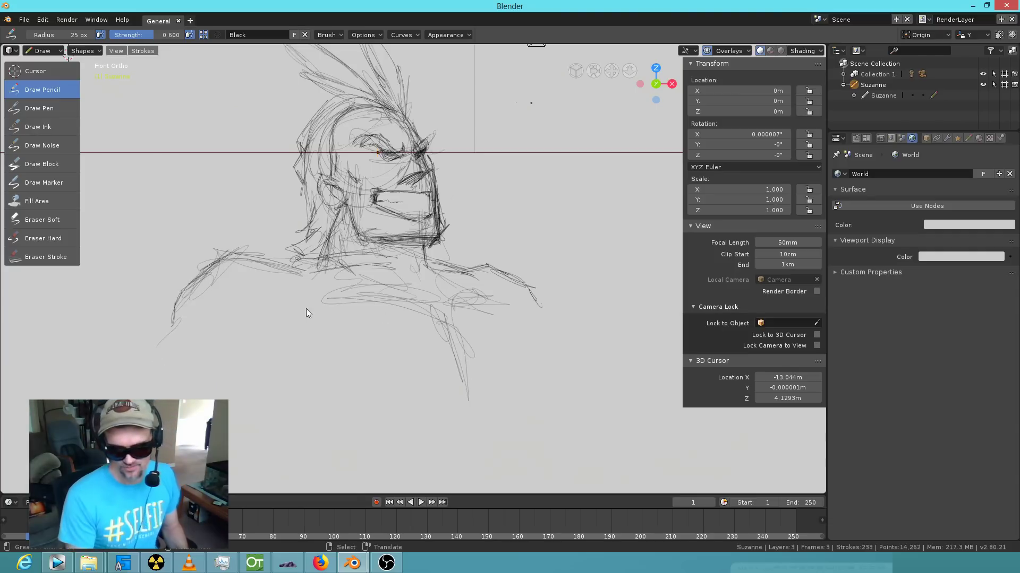
Sketch the near upper arm and the chest line toward the armpit, and extend both shoulder contours downward.
drag(309, 304, 245, 344)
mouse_move(175, 344)
mouse_down()
mouse_move(233, 335)
mouse_move(126, 371)
mouse_move(141, 359)
mouse_move(122, 378)
mouse_up()
drag(169, 332, 181, 311)
drag(531, 294, 540, 307)
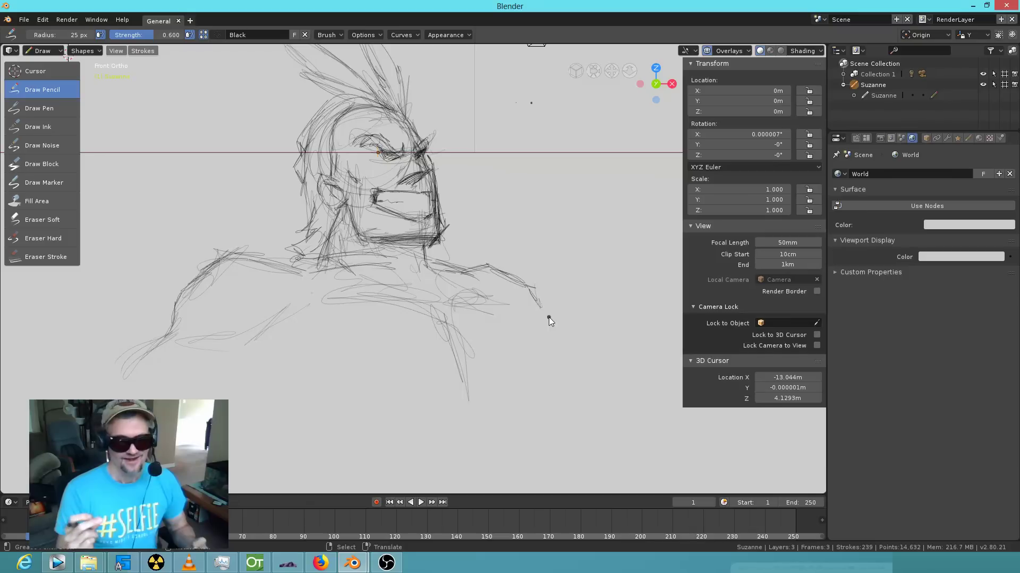
drag(236, 297, 98, 381)
Sketch the costume's angular collar tabs across the chest and reinforce the center chest line and shoulder contours.
mouse_move(238, 269)
mouse_down()
mouse_move(187, 263)
mouse_move(323, 304)
mouse_move(331, 317)
mouse_move(367, 317)
mouse_move(416, 276)
mouse_move(490, 279)
mouse_move(517, 295)
mouse_move(499, 321)
mouse_move(494, 315)
mouse_move(531, 317)
mouse_move(487, 309)
mouse_up()
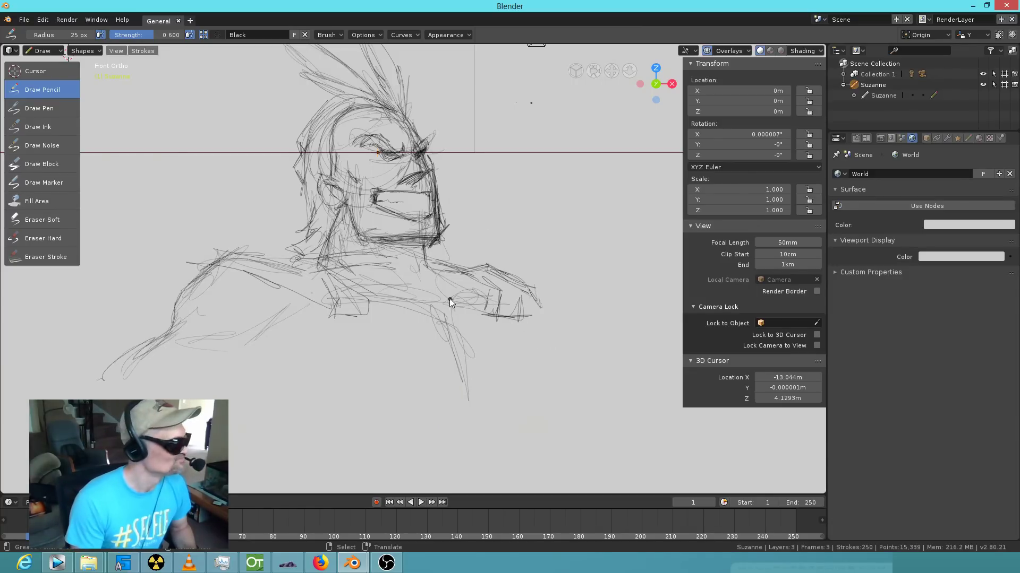
drag(422, 317, 459, 347)
drag(399, 304, 470, 340)
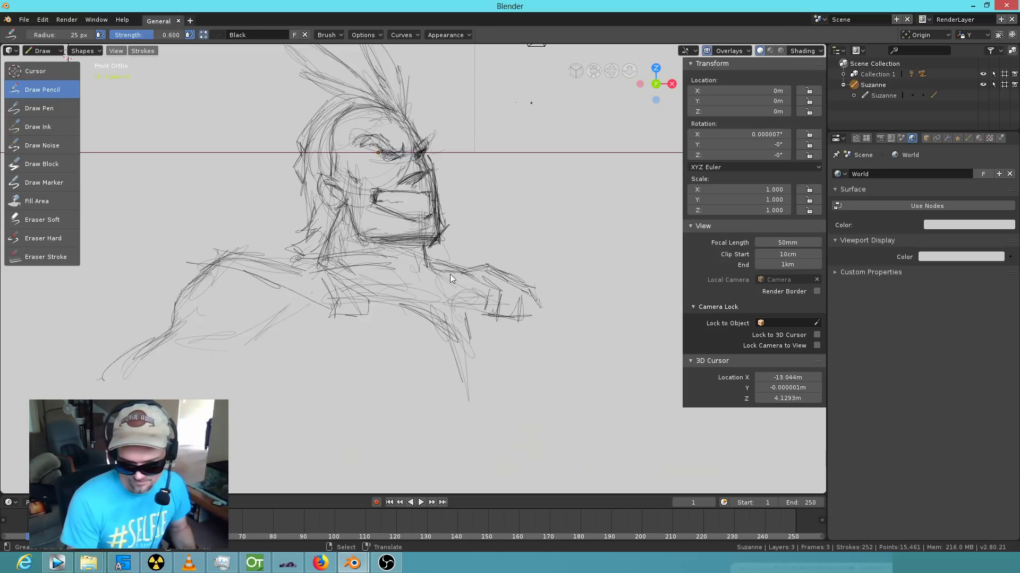
drag(463, 276, 463, 270)
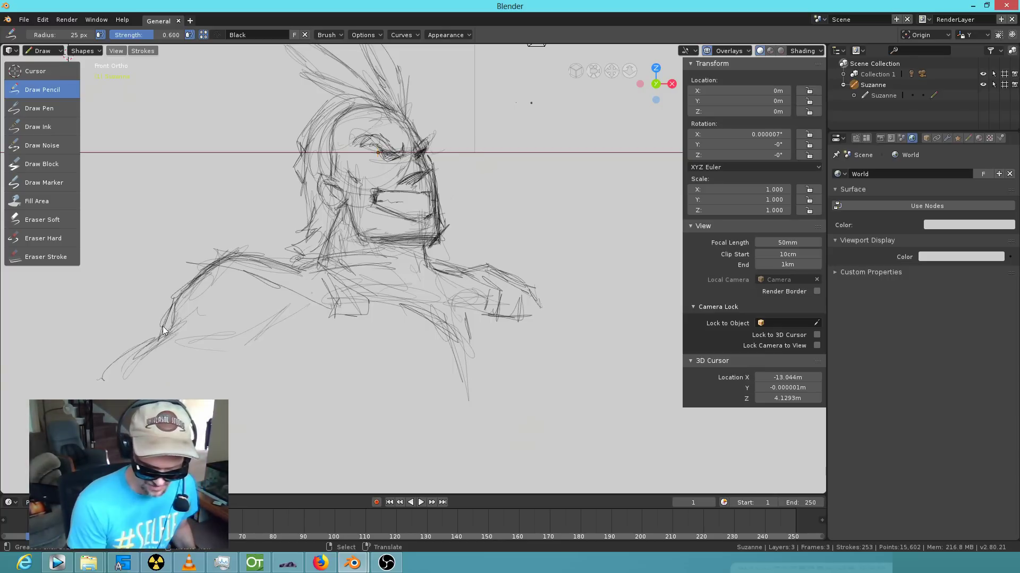
Darken the near arm's outer contour and add muscle strokes under the shoulder and beside the chest.
mouse_move(126, 352)
mouse_down()
mouse_move(105, 374)
mouse_move(173, 371)
mouse_up()
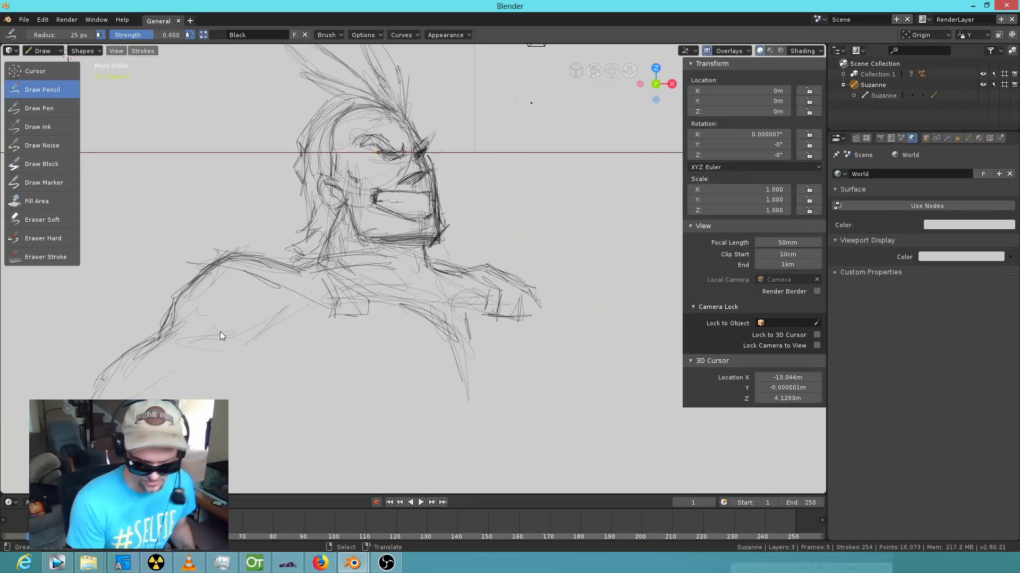
drag(202, 339, 289, 333)
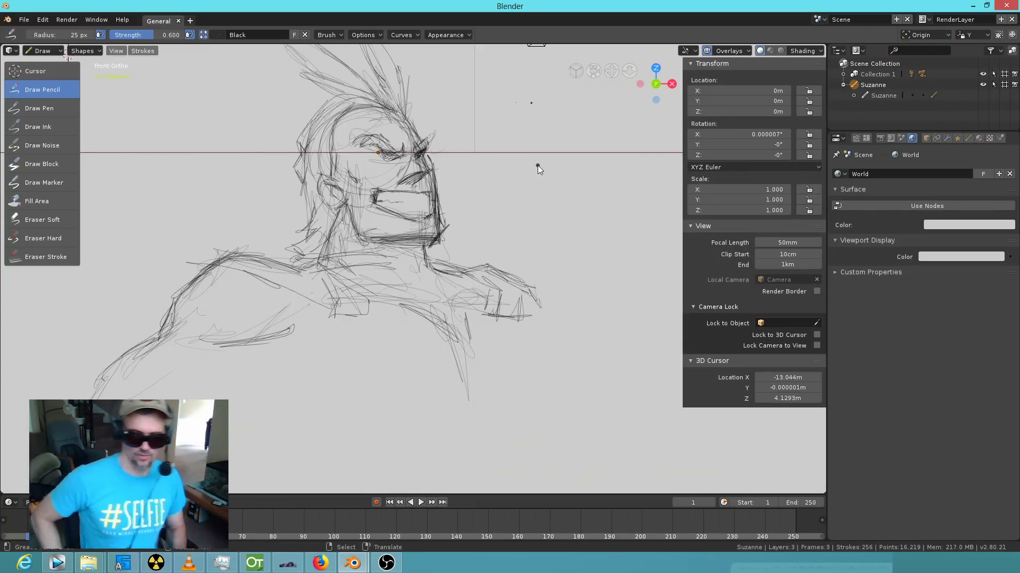
drag(297, 351, 266, 380)
drag(298, 361, 275, 375)
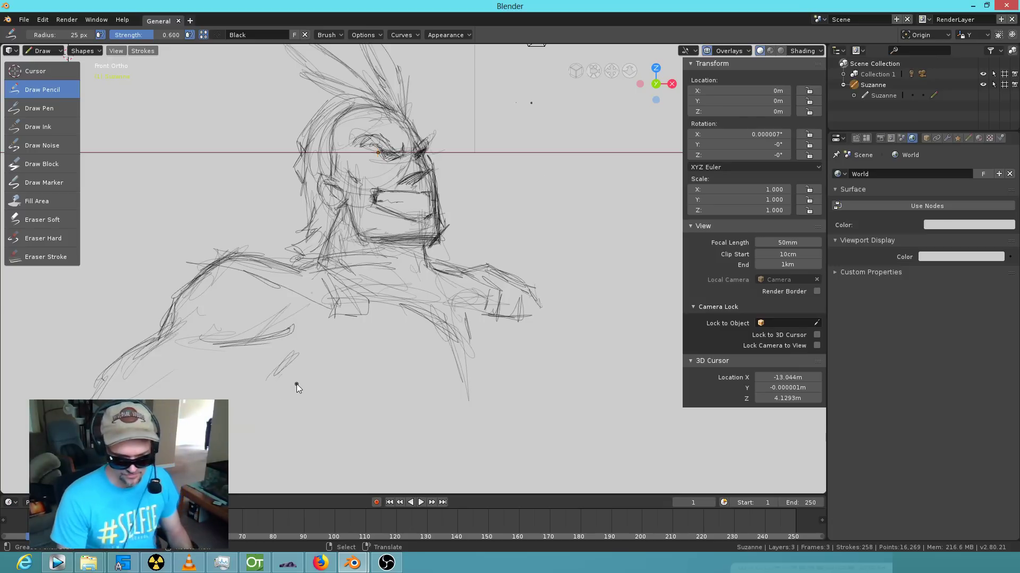
Save the project as blender-28-allmight in L:\ANIME\blender\.
click(30, 21)
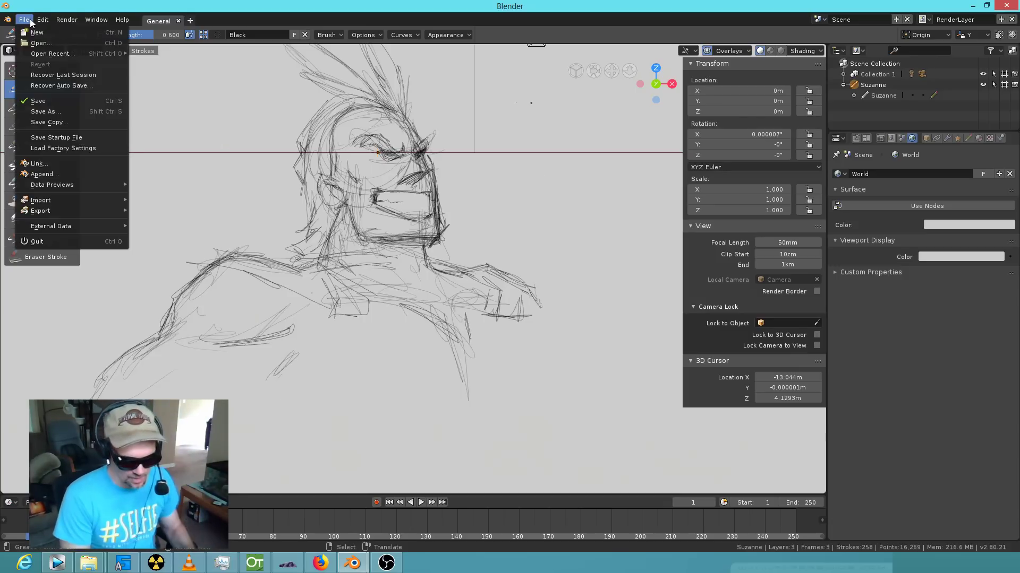
click(53, 101)
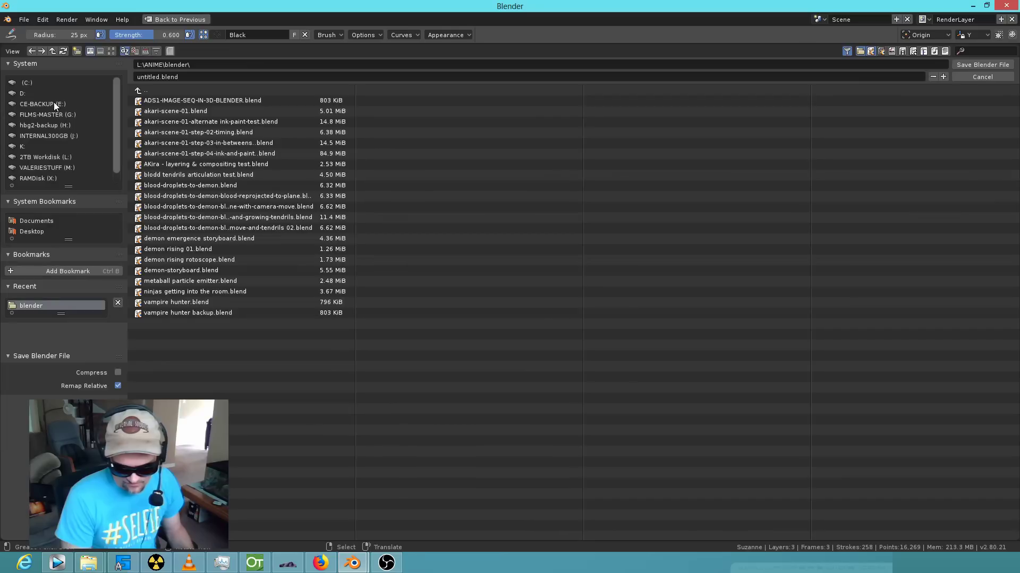
click(195, 77)
text(b)
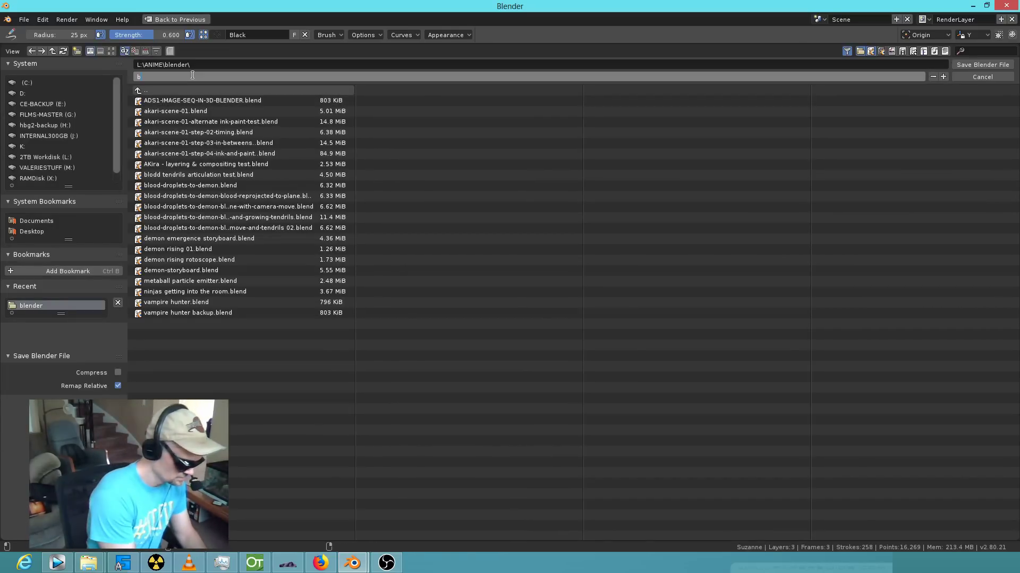
text(lender-28-)
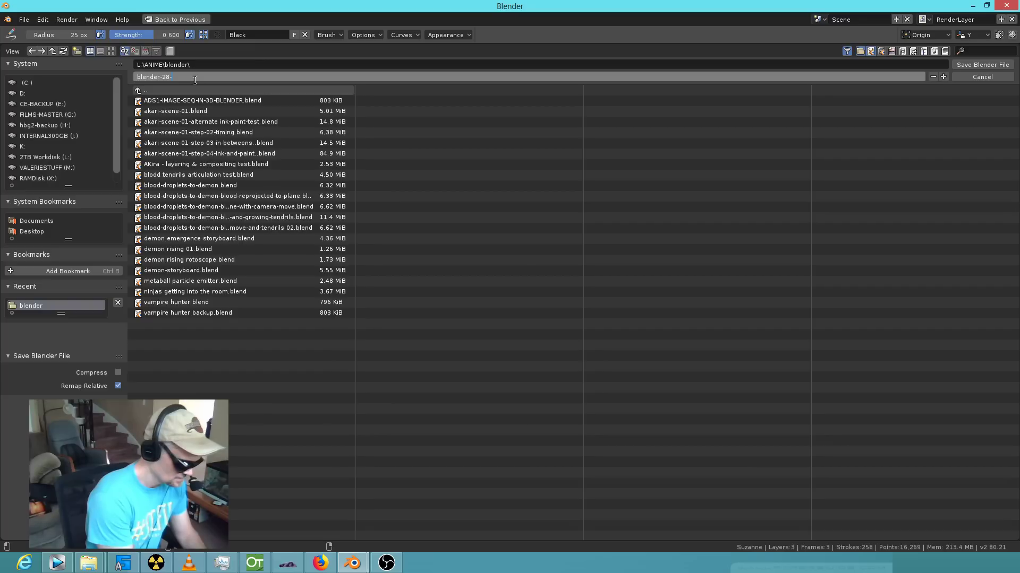
text(allmight)
key(Return)
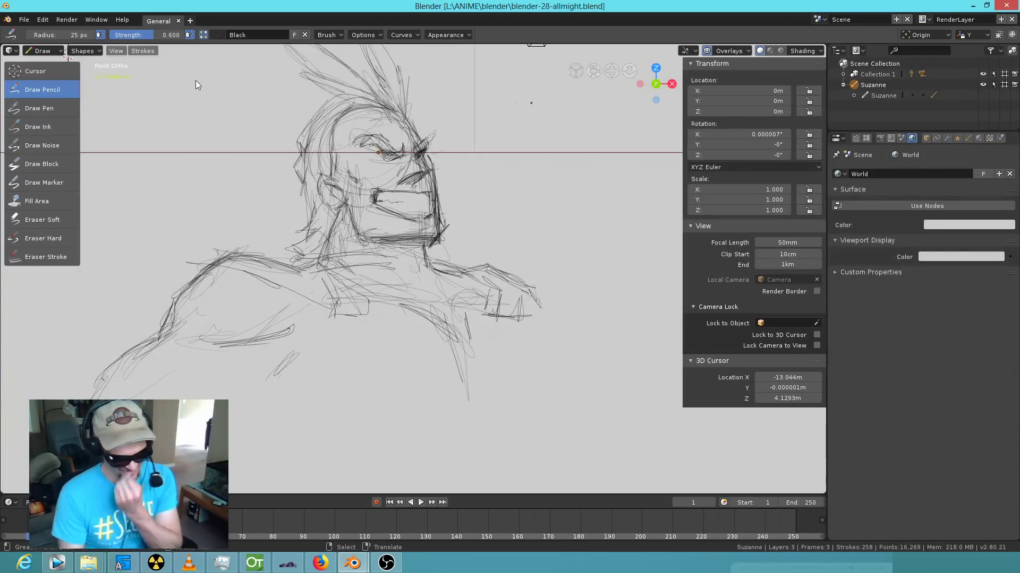
Sketch the near armpit, inner arm and side of the torso, hatching the shadow beneath the chest.
drag(543, 308, 549, 320)
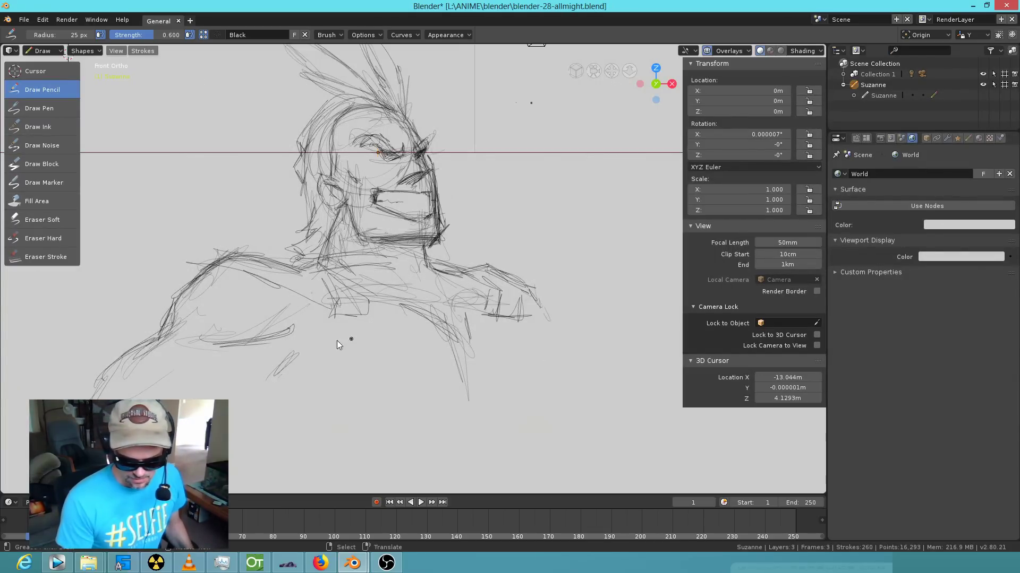
mouse_move(317, 326)
mouse_down()
mouse_move(272, 340)
mouse_move(266, 365)
mouse_up()
drag(323, 319, 315, 365)
drag(230, 341, 252, 399)
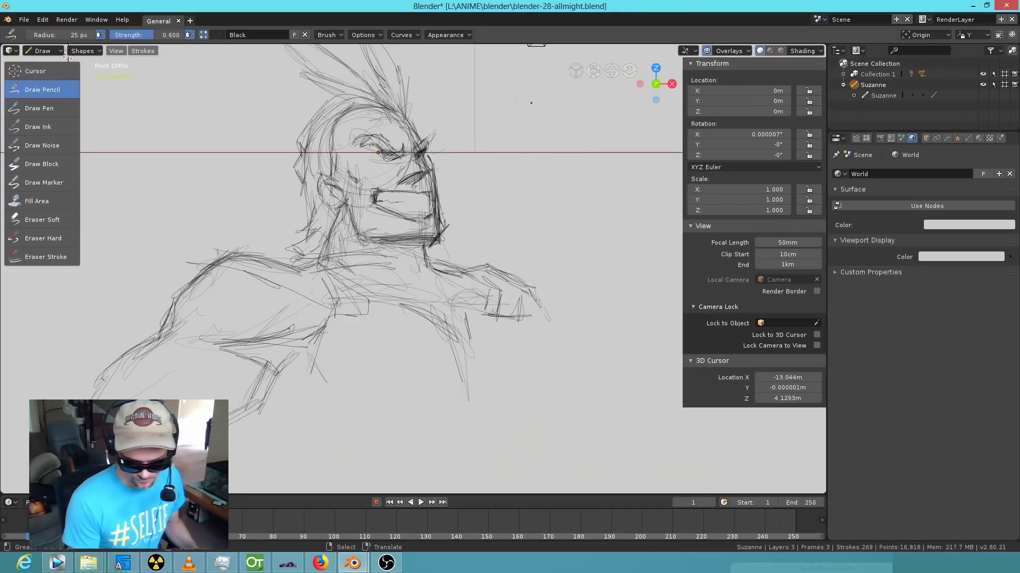
drag(308, 345, 347, 408)
mouse_move(311, 363)
mouse_down()
mouse_move(333, 426)
mouse_move(390, 428)
mouse_move(294, 418)
mouse_up()
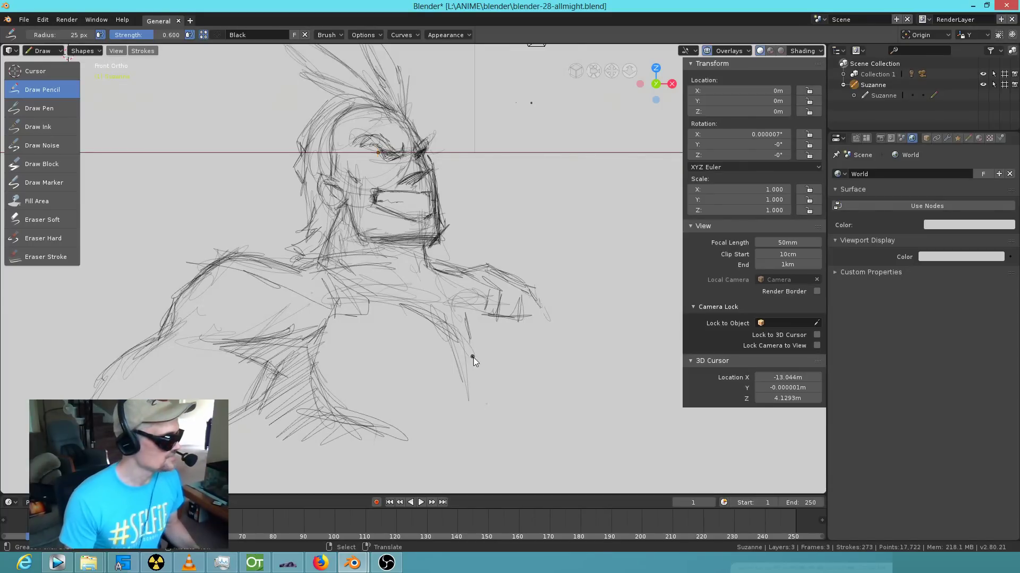
Sketch the lower center and far edge of the chest plus the far arm's outline, and save the file.
drag(465, 424, 472, 410)
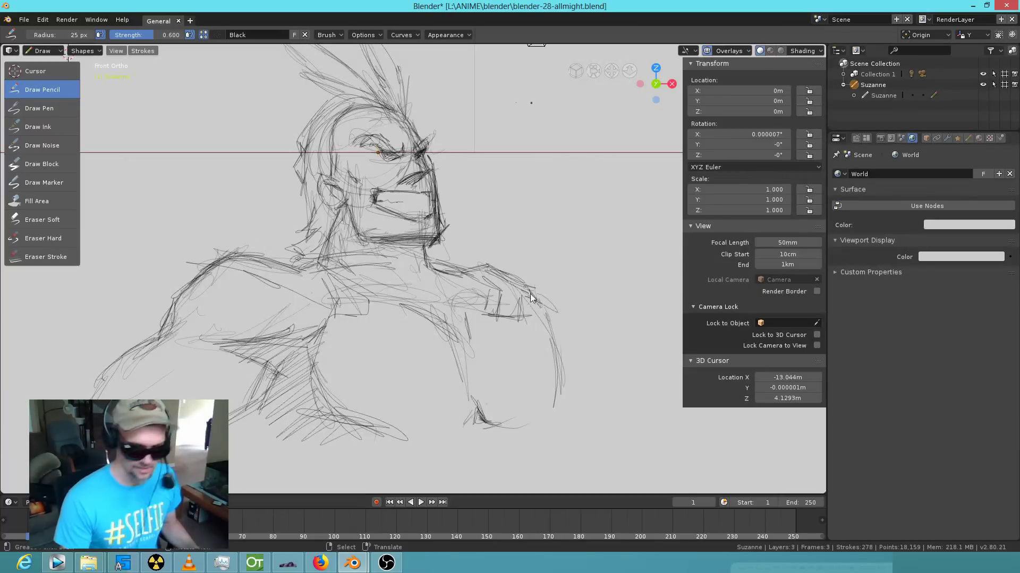
drag(546, 295, 567, 292)
drag(564, 305, 597, 365)
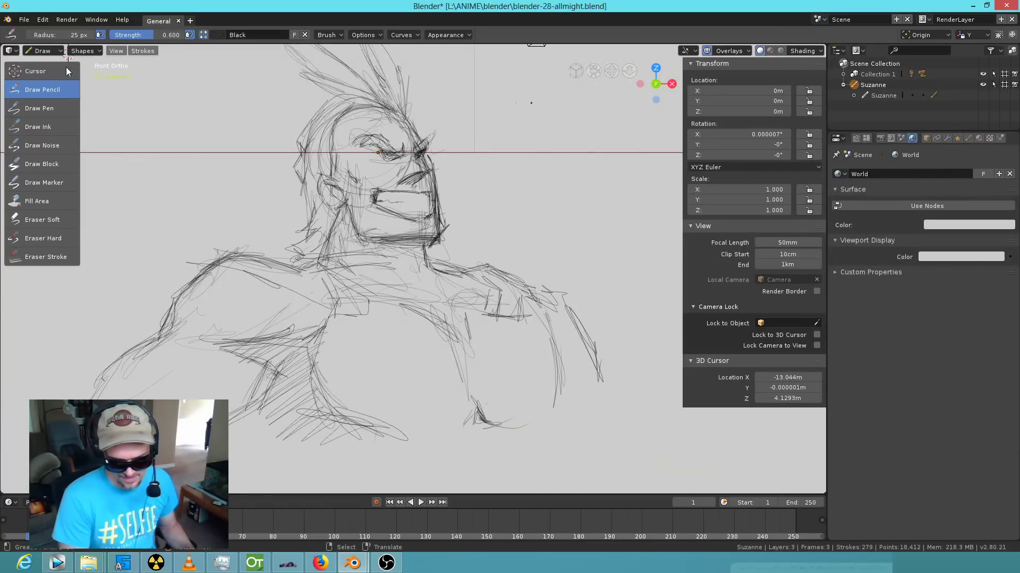
click(24, 20)
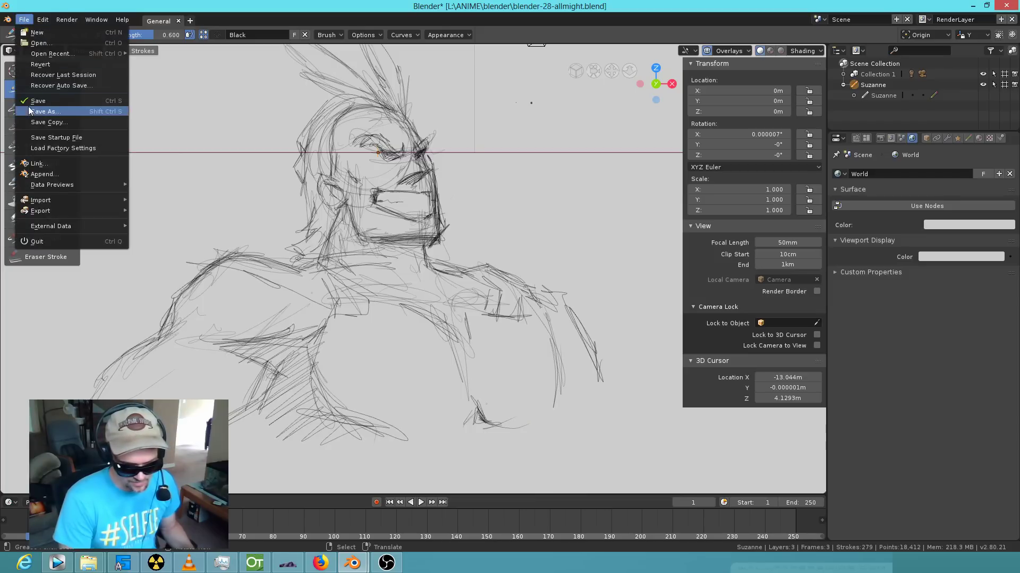
click(31, 101)
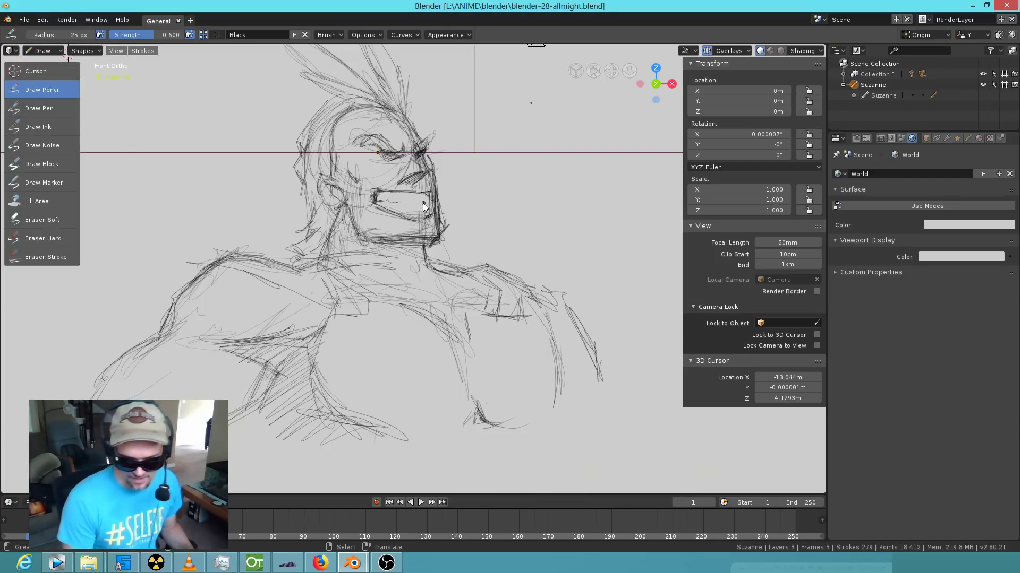
Lower the opacity of the sketch layer and make the Lines layer active.
drag(406, 109, 414, 120)
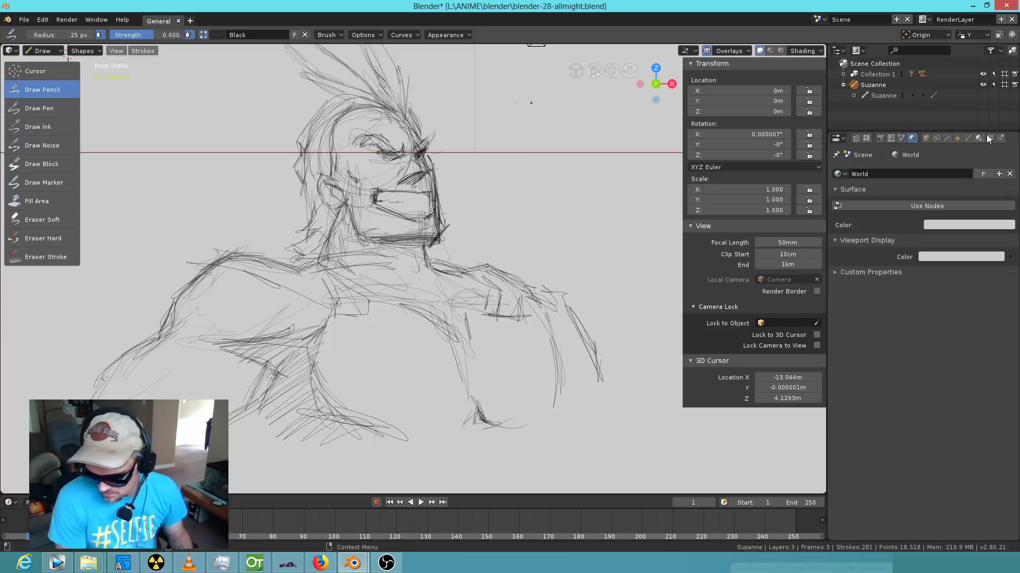
click(856, 140)
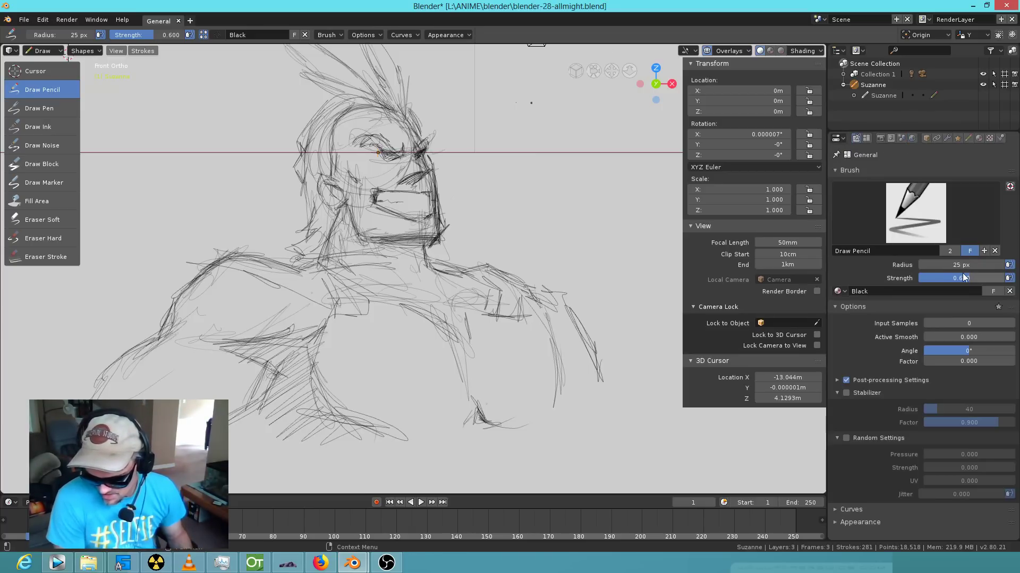
click(968, 139)
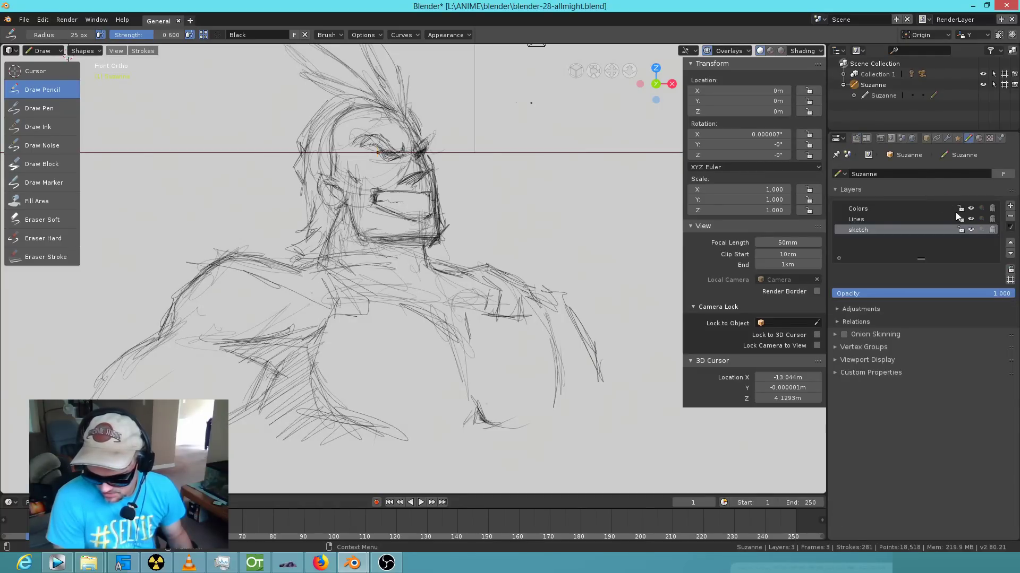
mouse_move(1005, 297)
mouse_down()
mouse_move(855, 296)
mouse_move(914, 294)
mouse_move(893, 295)
mouse_up()
click(874, 219)
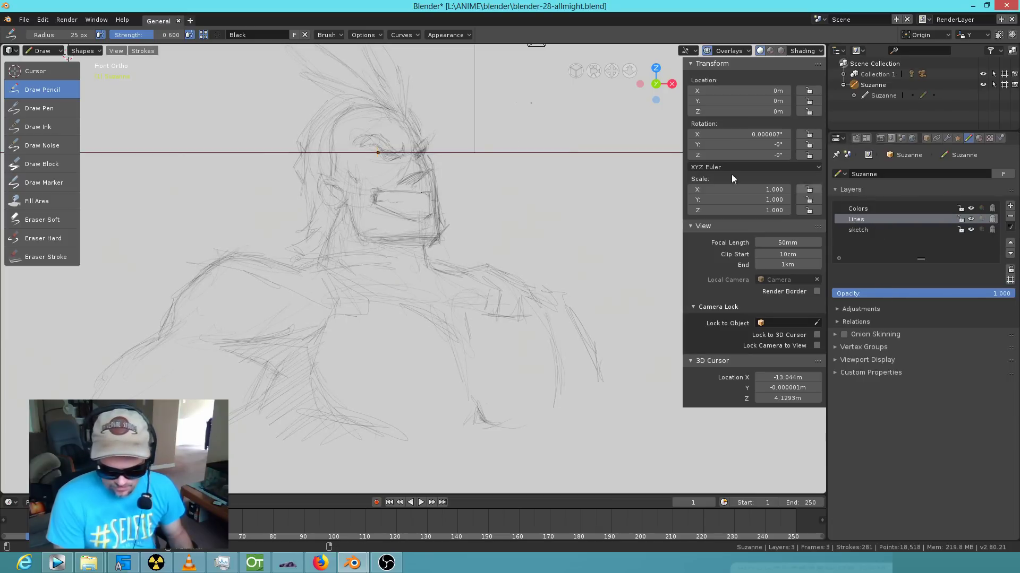
Activate the Draw Pen brush and display the active brush's settings in the properties.
scroll(446, 161, up, 2)
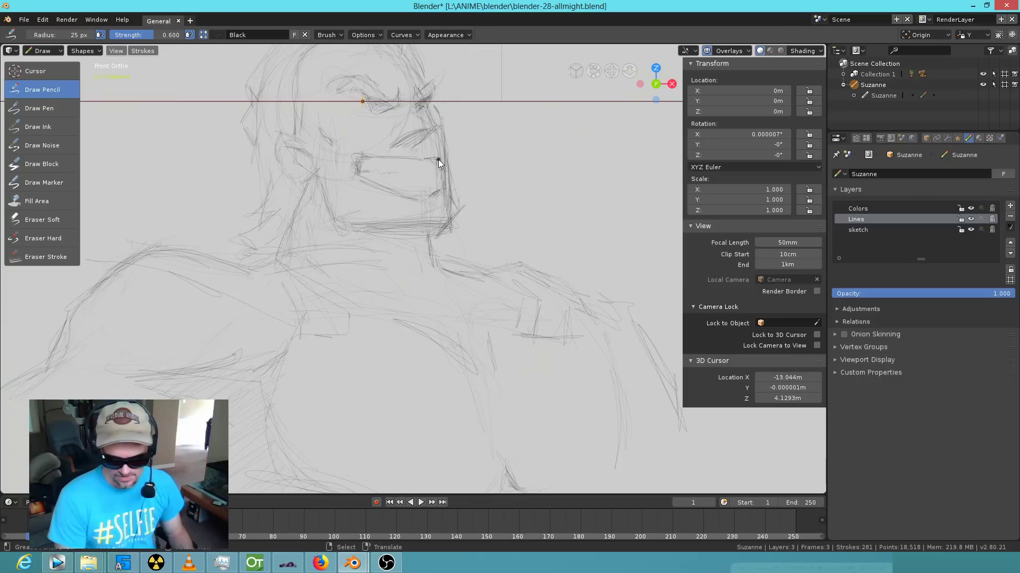
scroll(442, 158, down, 1)
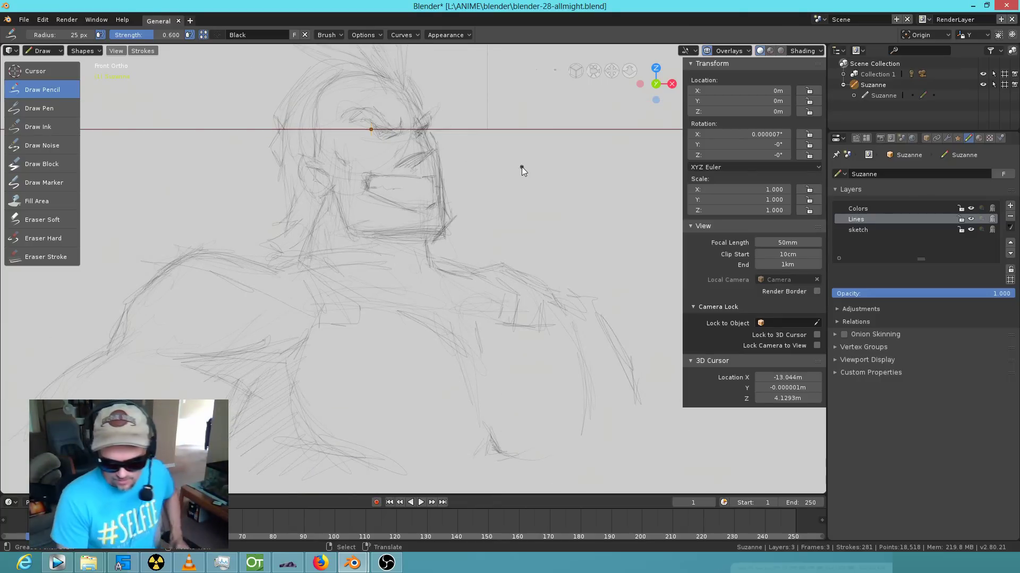
scroll(520, 218, up, 1)
scroll(499, 207, down, 1)
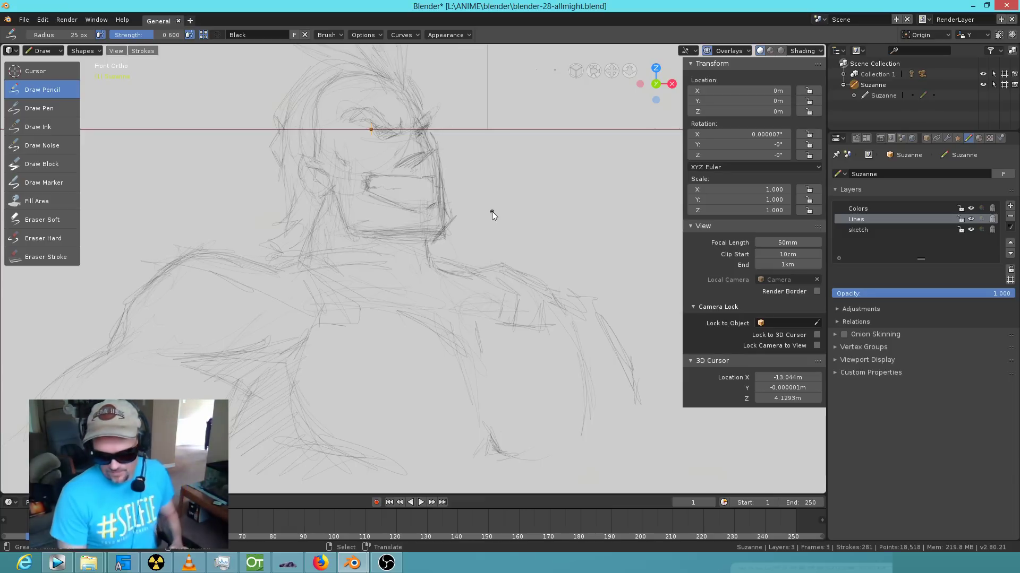
click(50, 115)
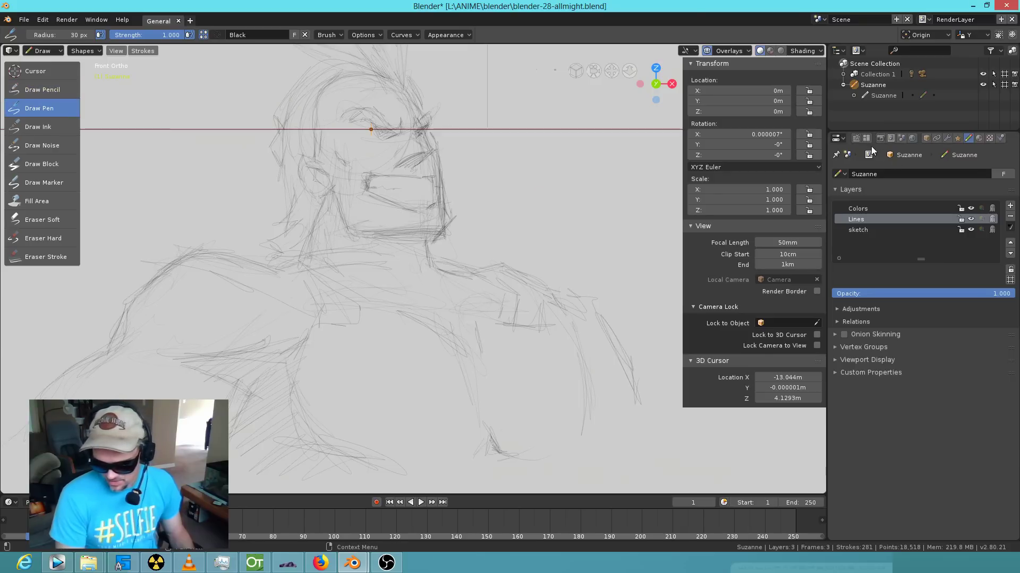
click(857, 138)
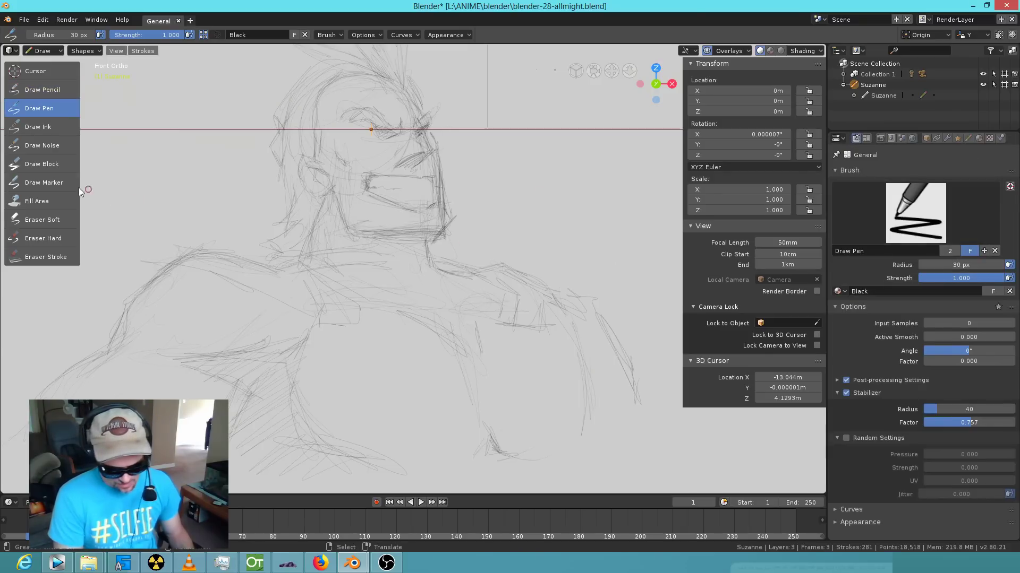
Switch through the Draw Ink, Pen, Noise, Block and Pencil tools to compare their radius, strength and material.
click(42, 128)
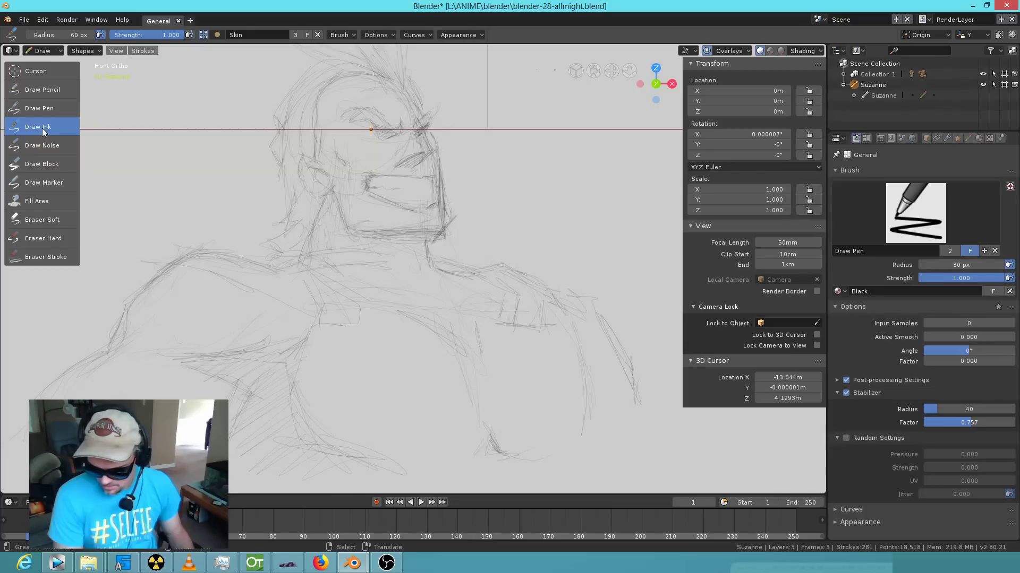
click(41, 114)
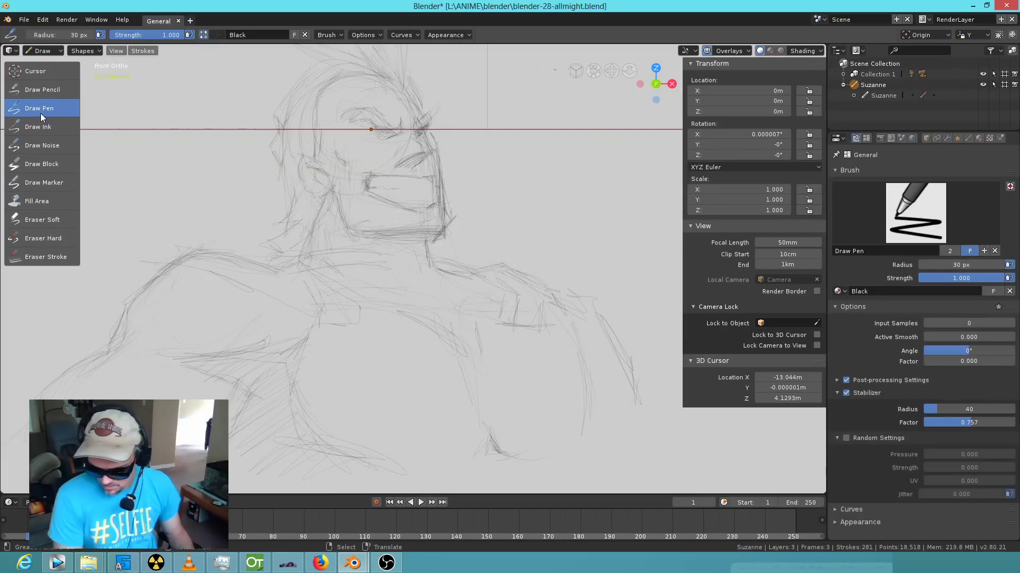
click(37, 147)
click(31, 163)
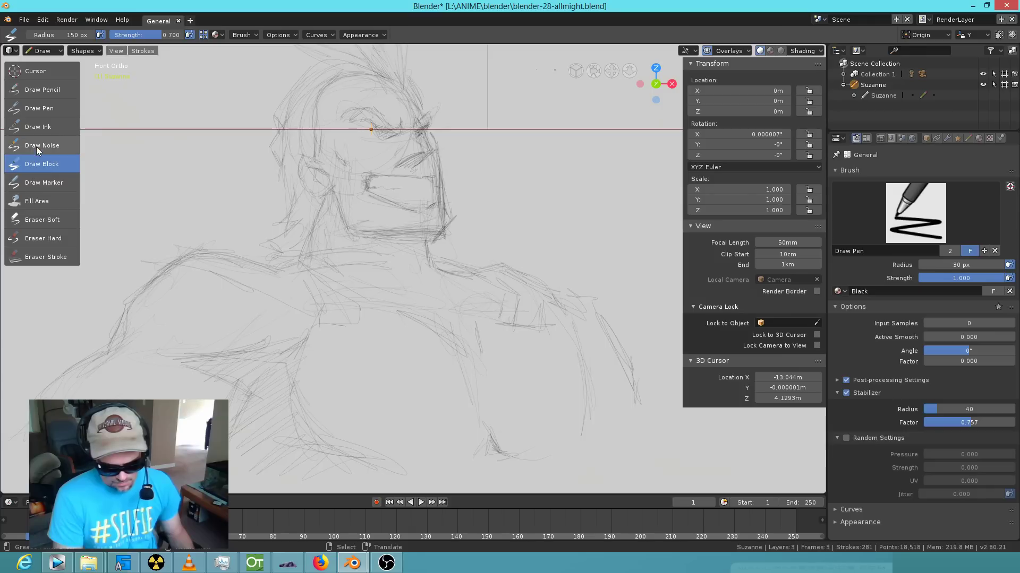
click(36, 146)
click(49, 117)
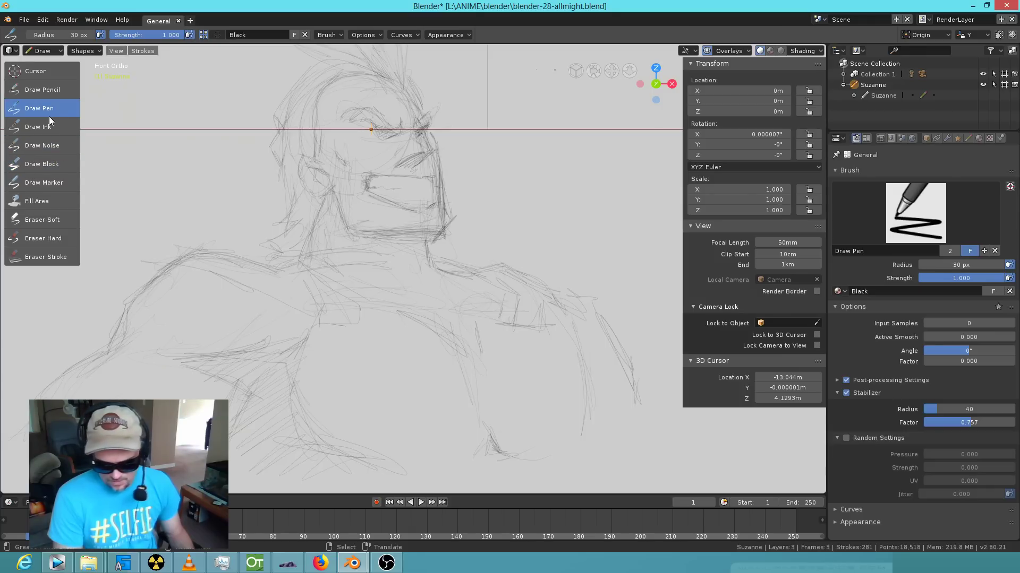
click(45, 91)
click(46, 72)
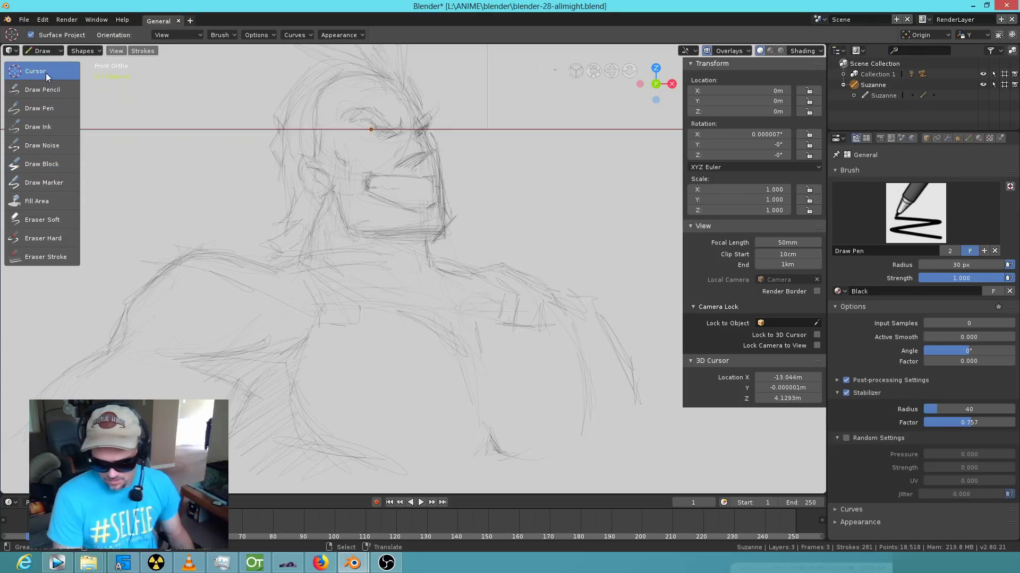
click(42, 89)
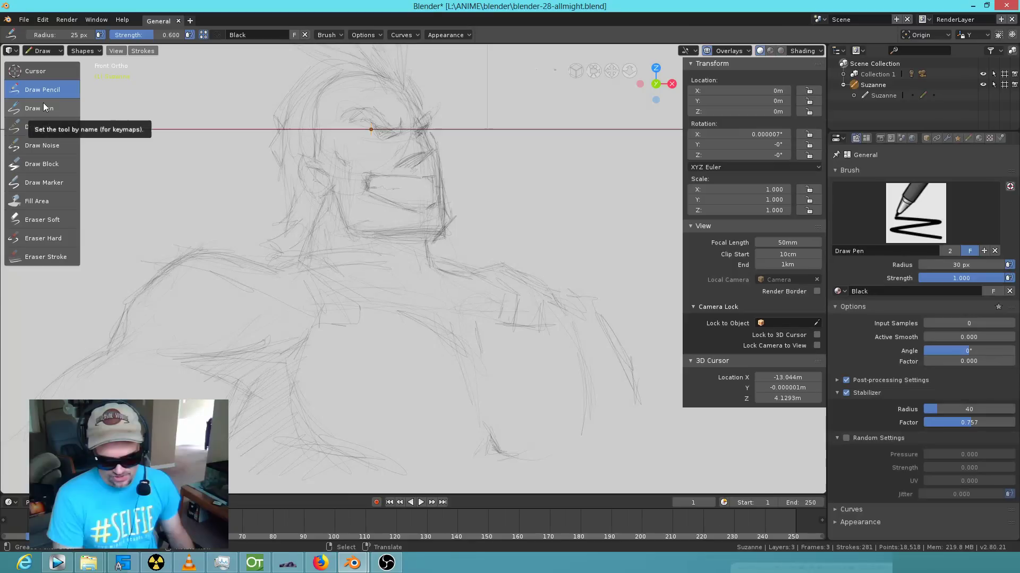
click(43, 103)
click(37, 125)
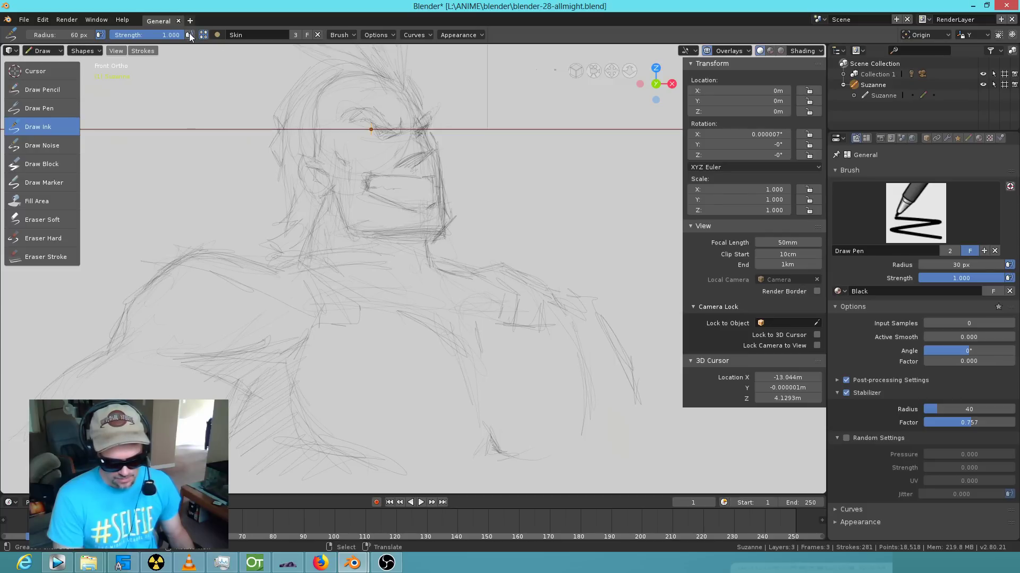
Compare the stroke previews and brush settings of Draw Pen, Draw Ink, Draw Noise and Draw Block.
click(52, 111)
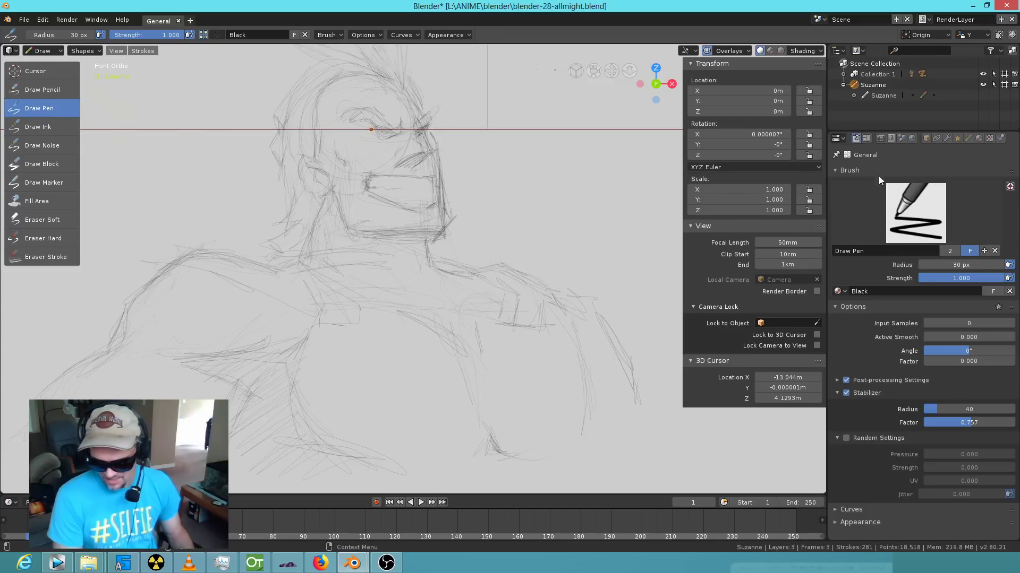
click(866, 140)
click(857, 138)
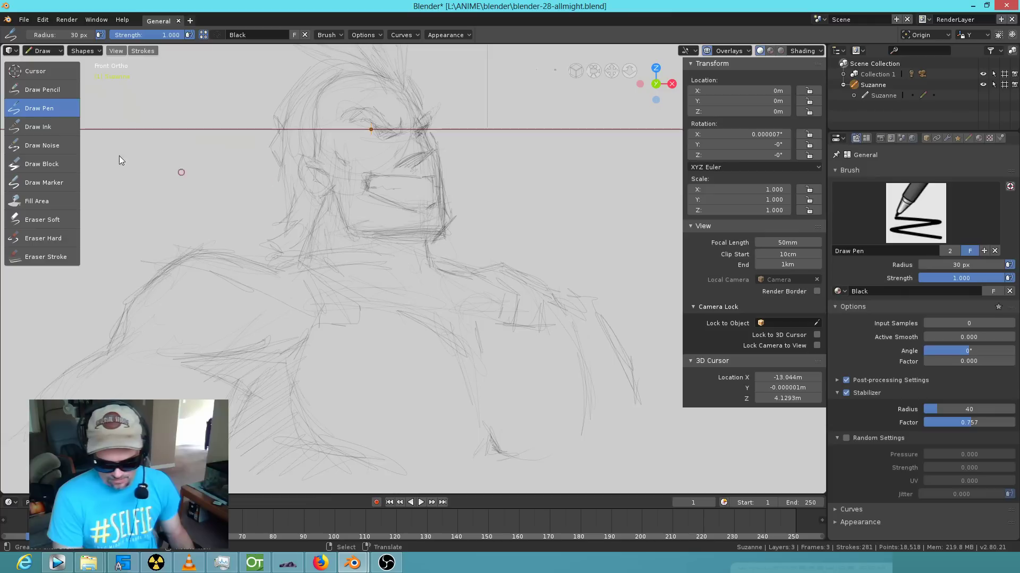
click(29, 127)
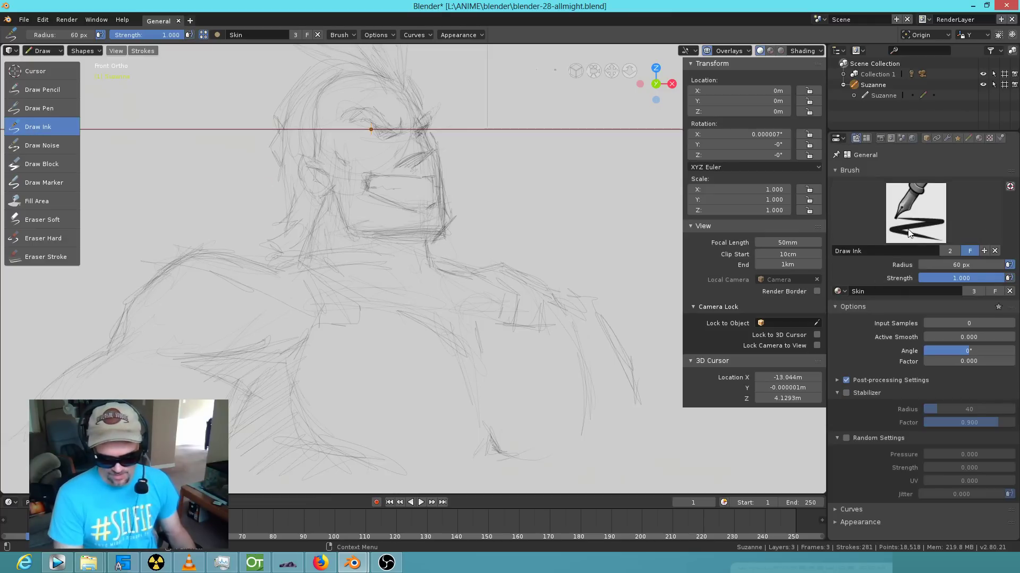
click(65, 142)
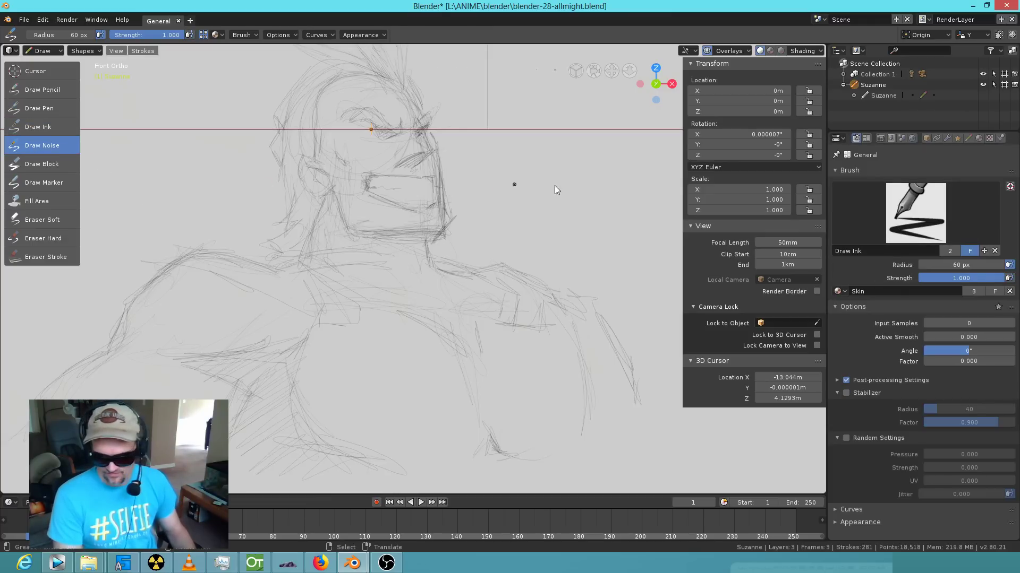
click(26, 165)
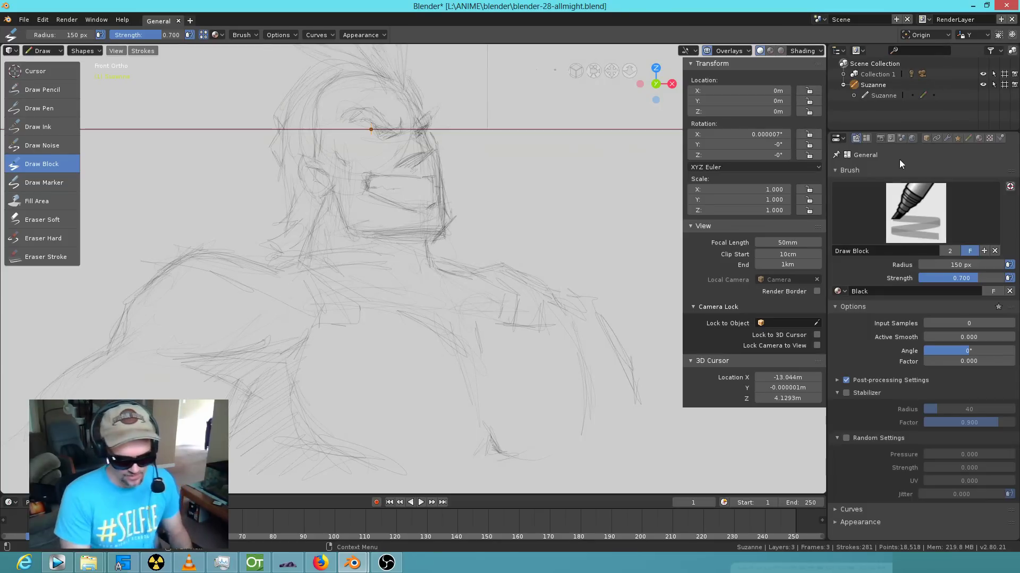
click(42, 110)
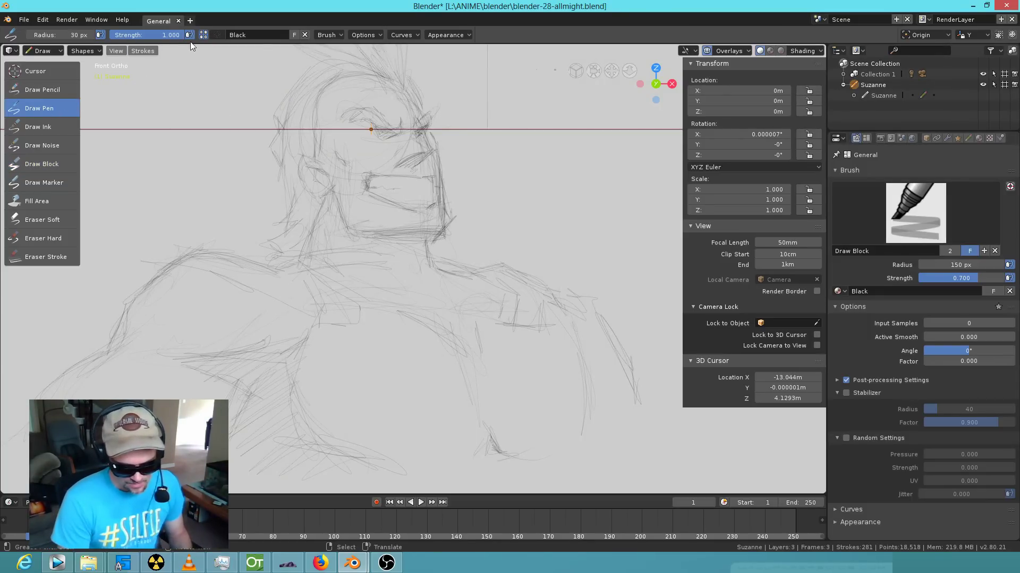
Try the Draw Ink brush with test strokes in the empty area in front of the face, undoing each one.
click(30, 129)
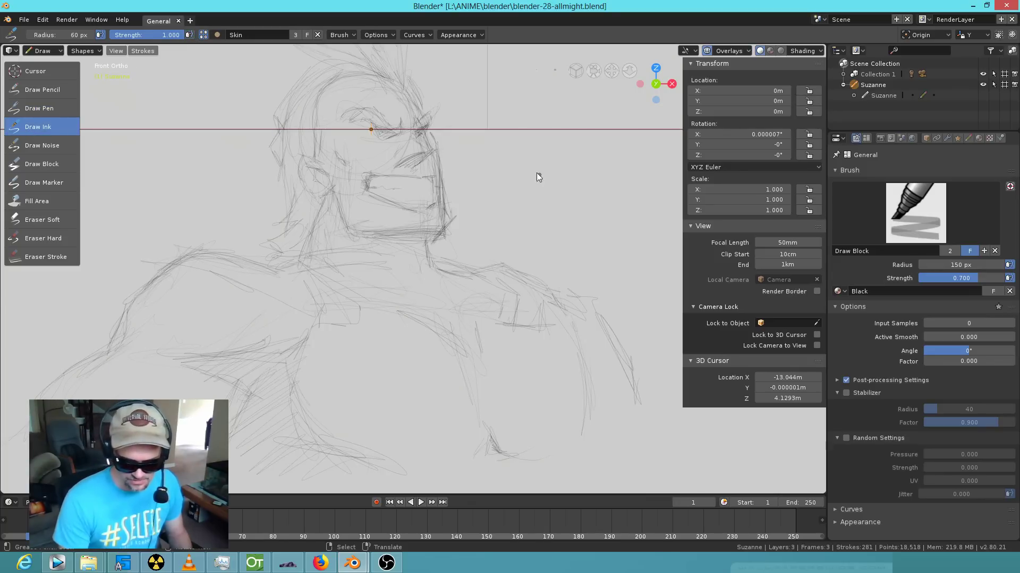
drag(507, 247, 607, 240)
key(ctrl+z)
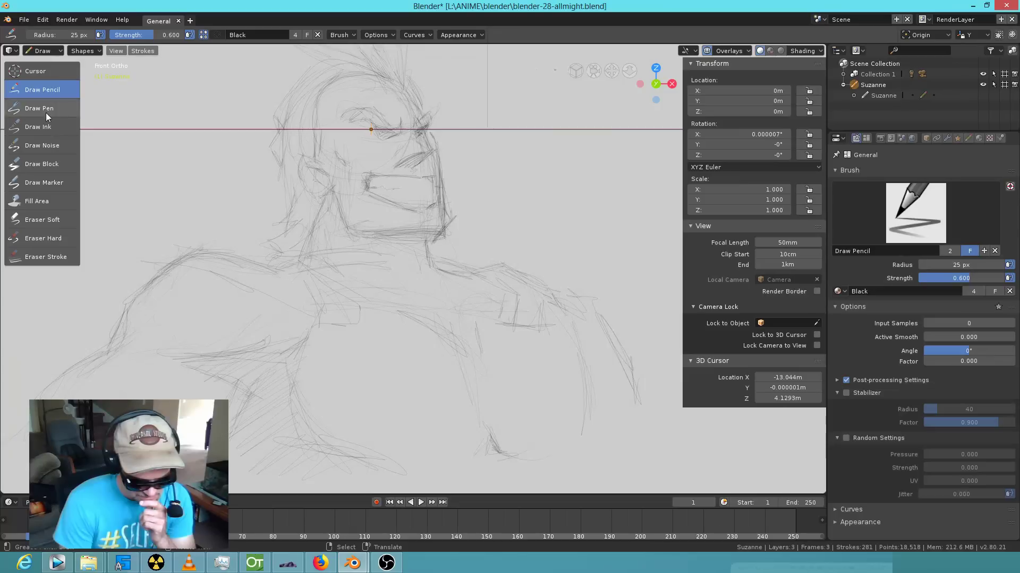
click(36, 129)
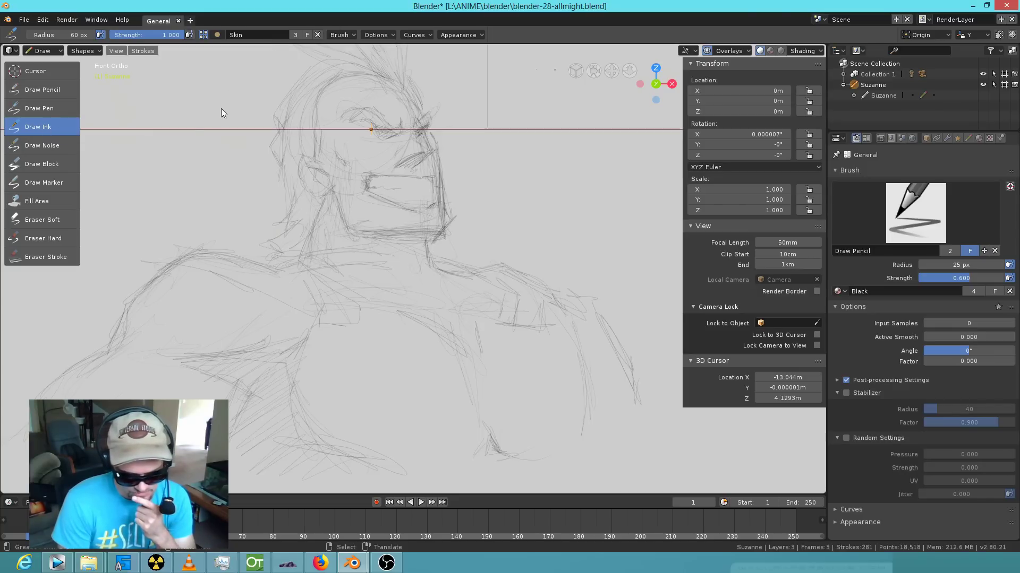
mouse_move(559, 186)
mouse_down()
mouse_move(580, 287)
mouse_move(559, 171)
mouse_up()
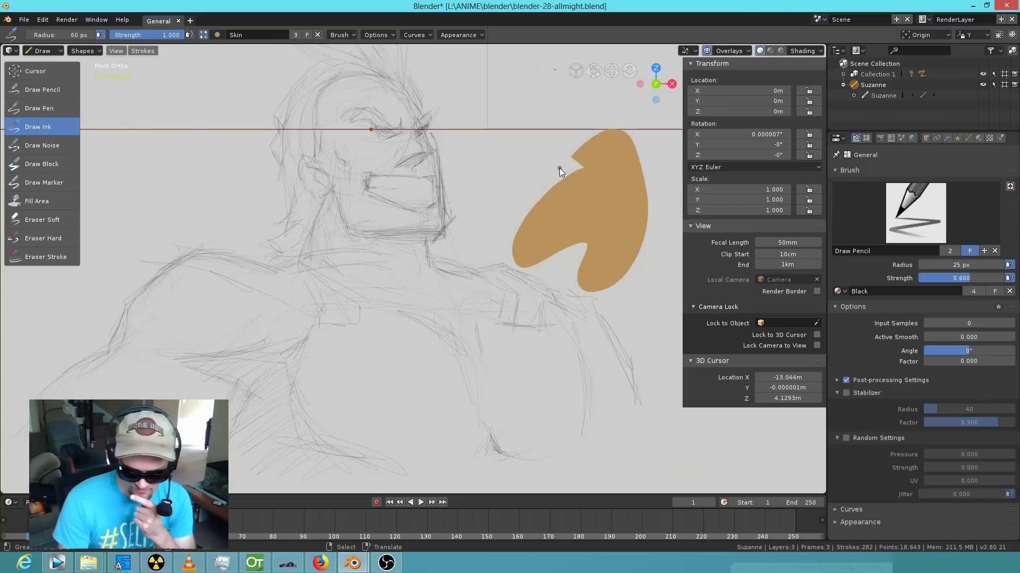
key(ctrl+z)
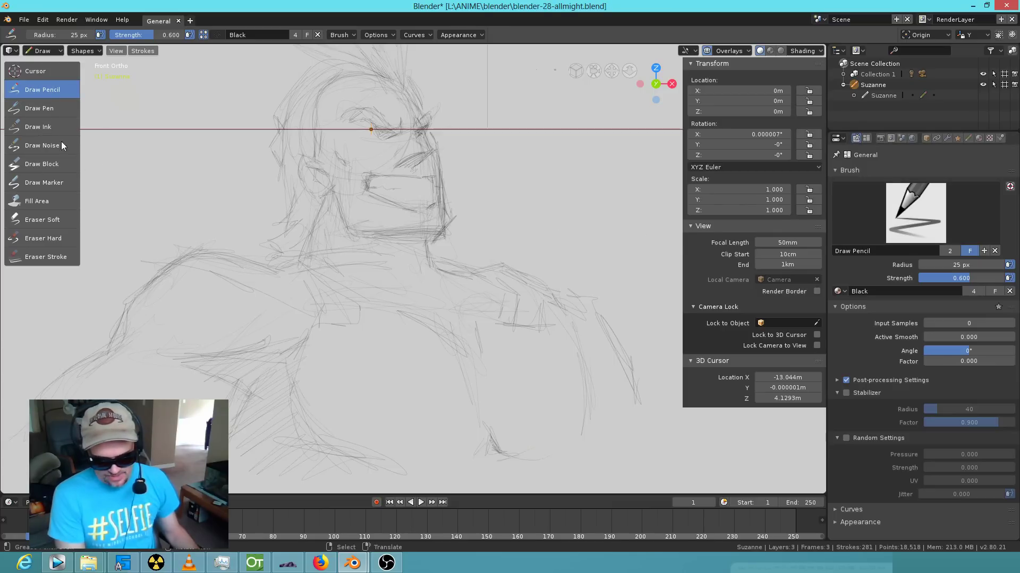
Try a Draw Pen stroke and a Draw Ink stroke in the empty area behind the head, undoing both.
click(38, 114)
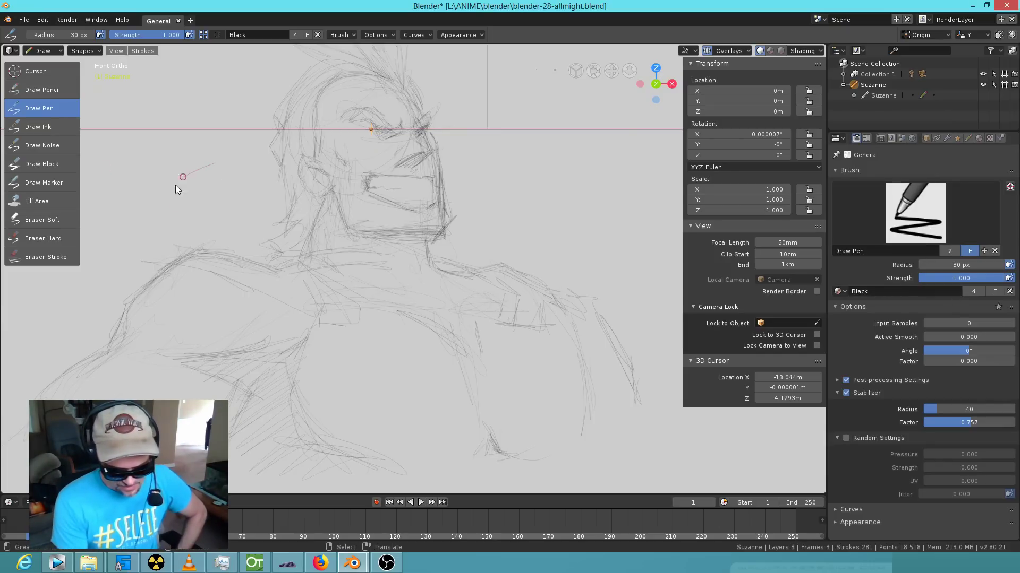
key(ctrl+z)
click(58, 125)
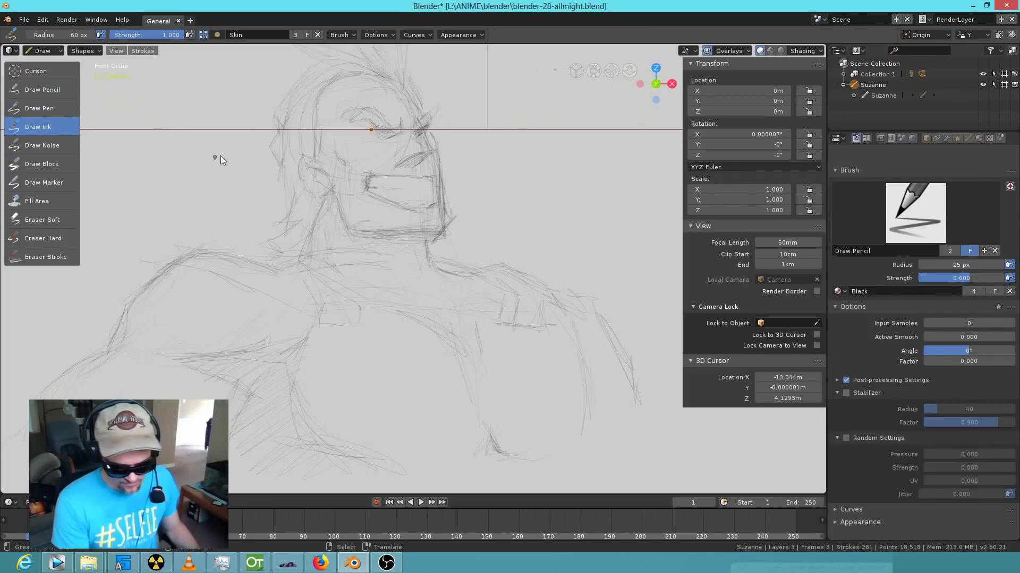
drag(157, 205, 229, 228)
key(ctrl+z)
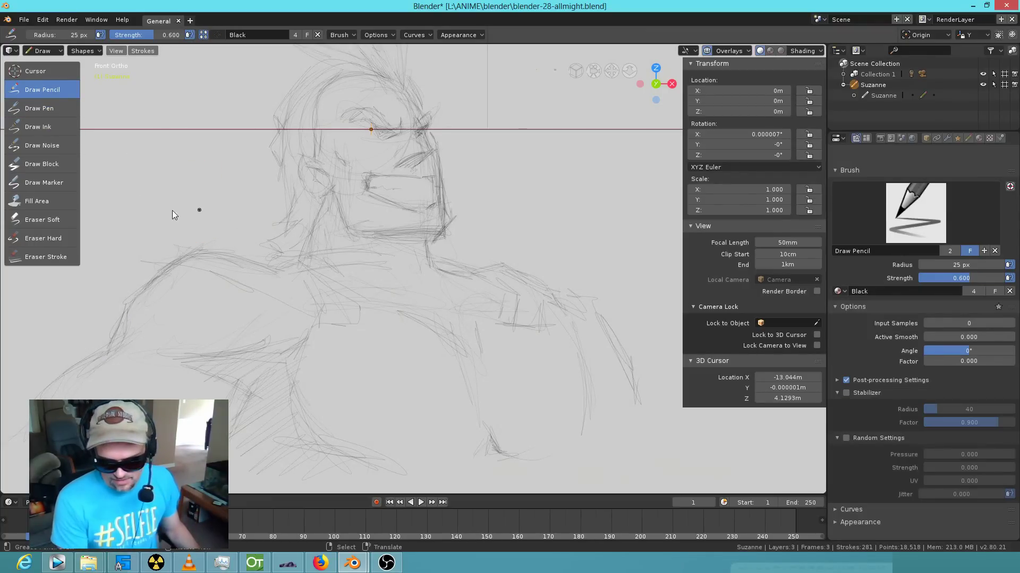
Activate the Draw Ink brush and assign the Black material to it.
click(60, 123)
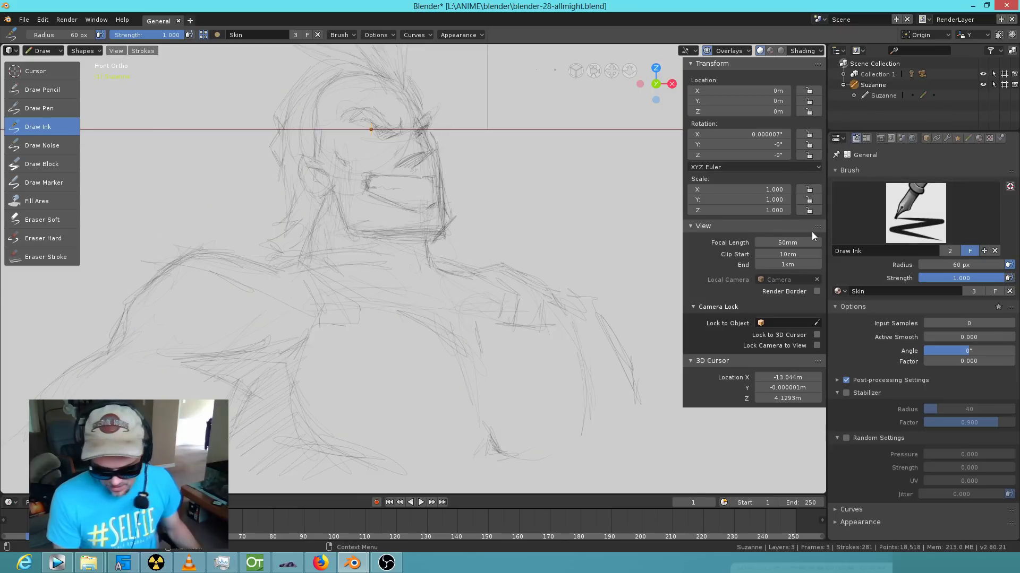
click(951, 292)
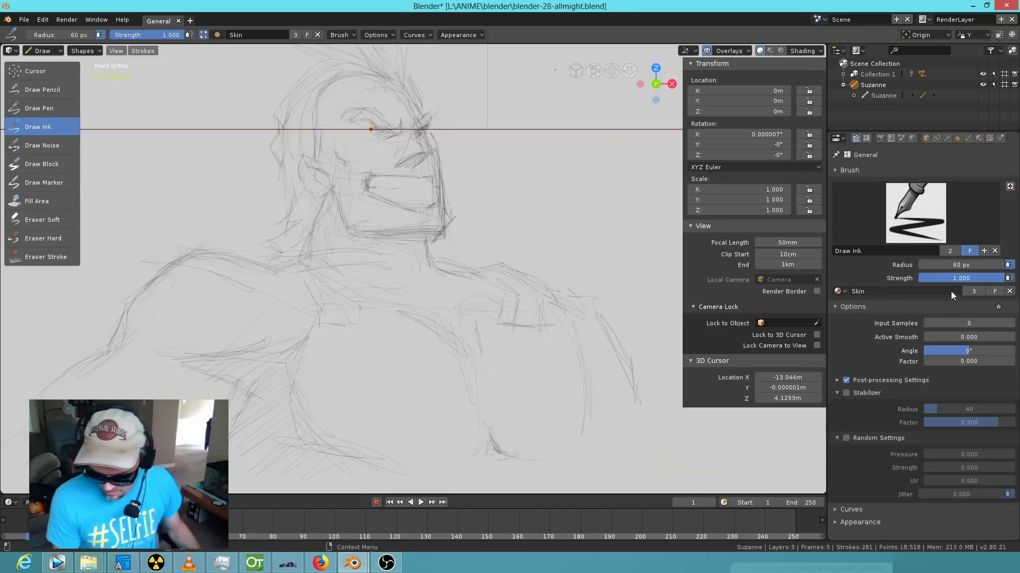
click(839, 291)
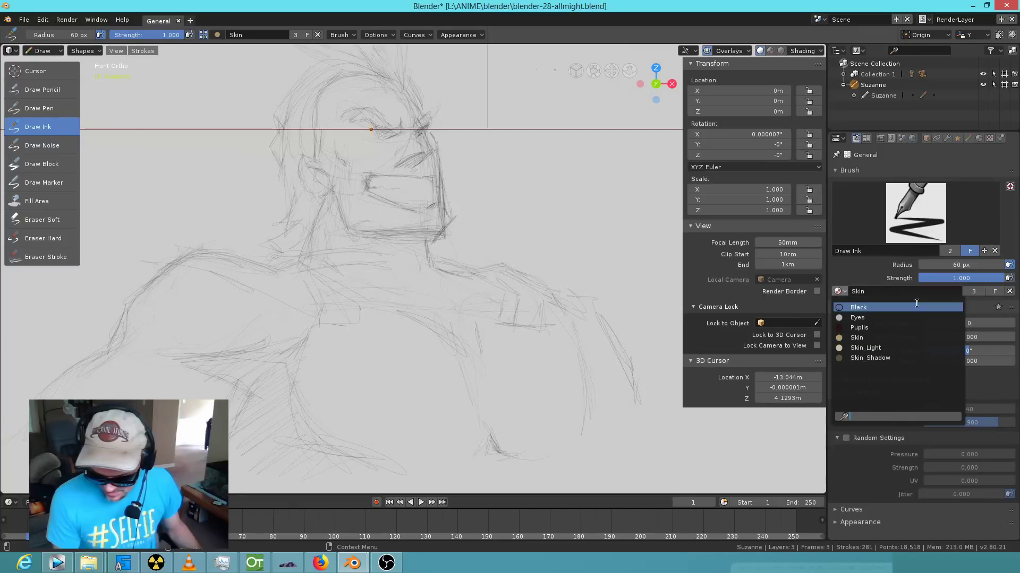
click(881, 307)
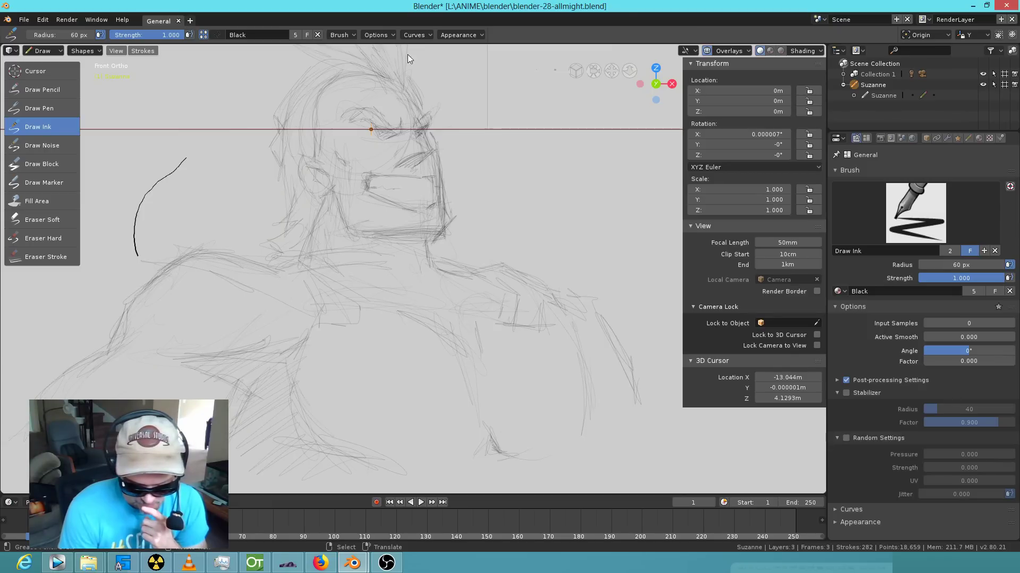
Set the ink brush's Active Smooth to 0.3 and draw a curved test stroke in front of the face.
click(429, 36)
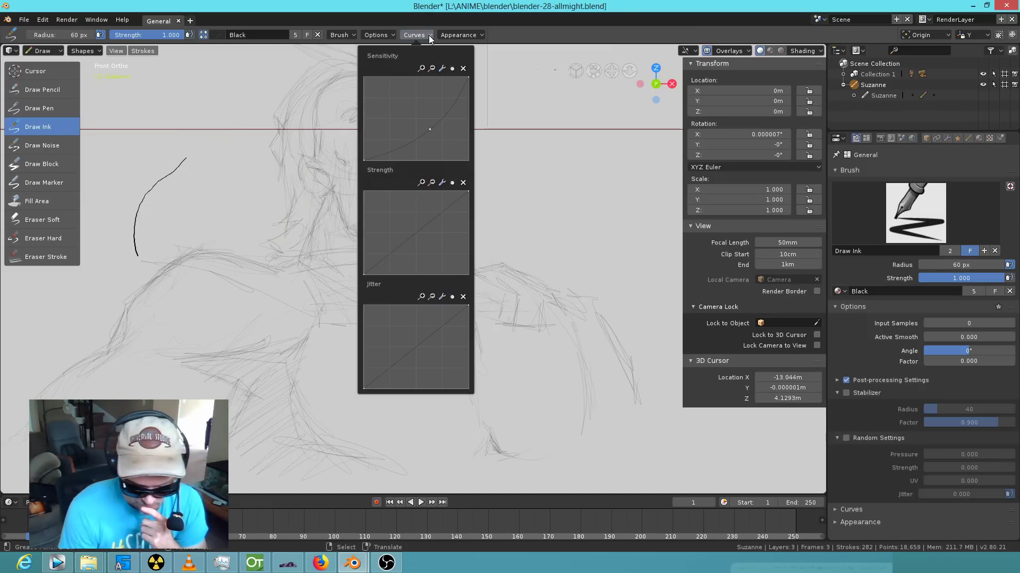
click(428, 35)
click(394, 35)
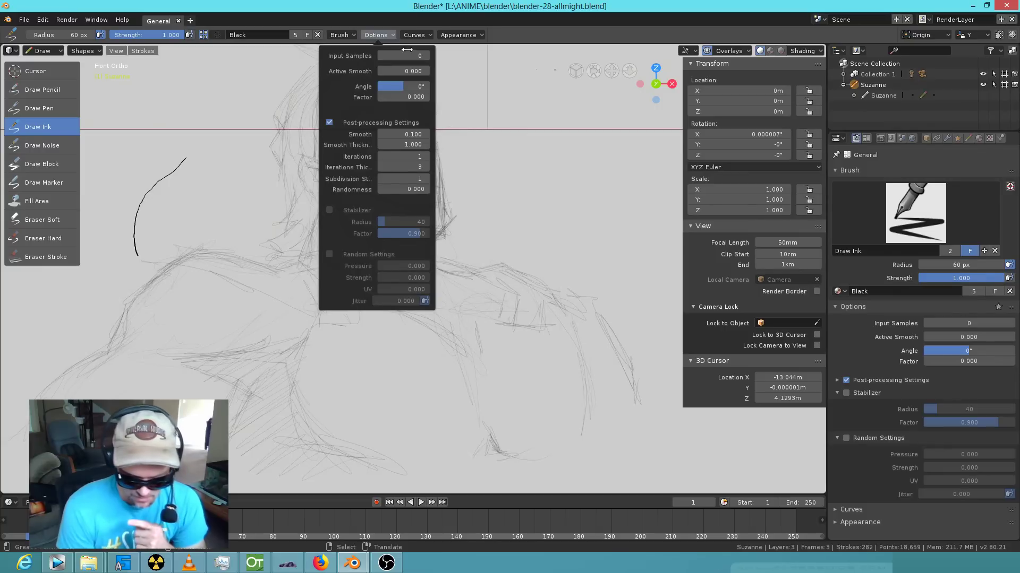
mouse_move(393, 71)
mouse_down()
mouse_move(428, 70)
mouse_move(383, 80)
mouse_up()
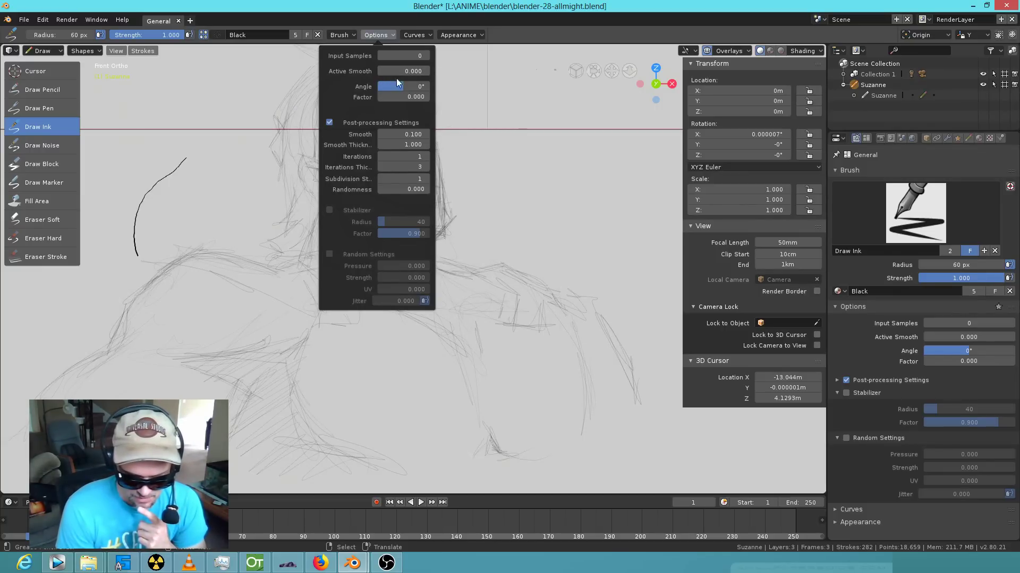
click(424, 71)
key(BackSpace)
text(.3)
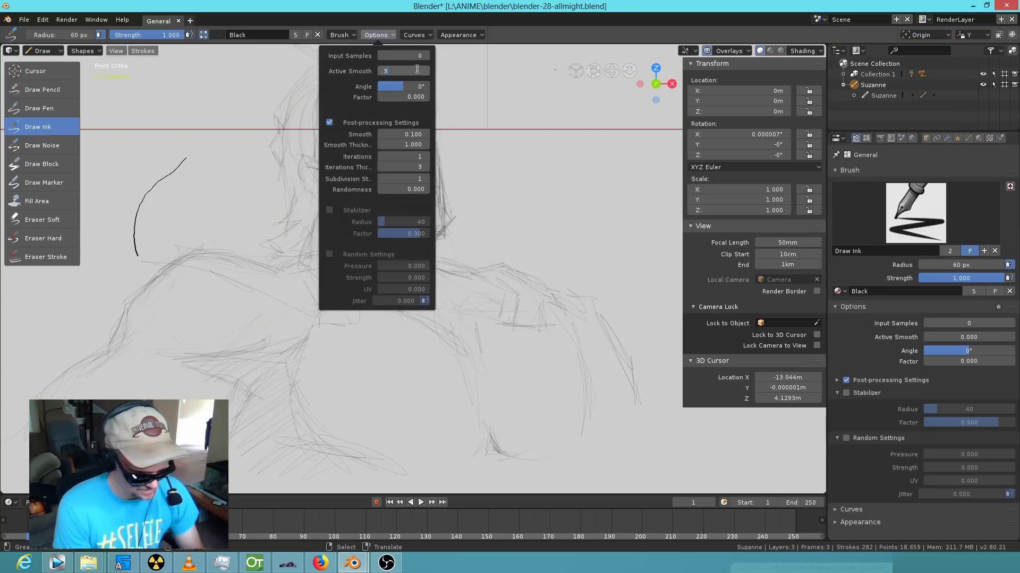
key(Return)
drag(503, 156, 591, 263)
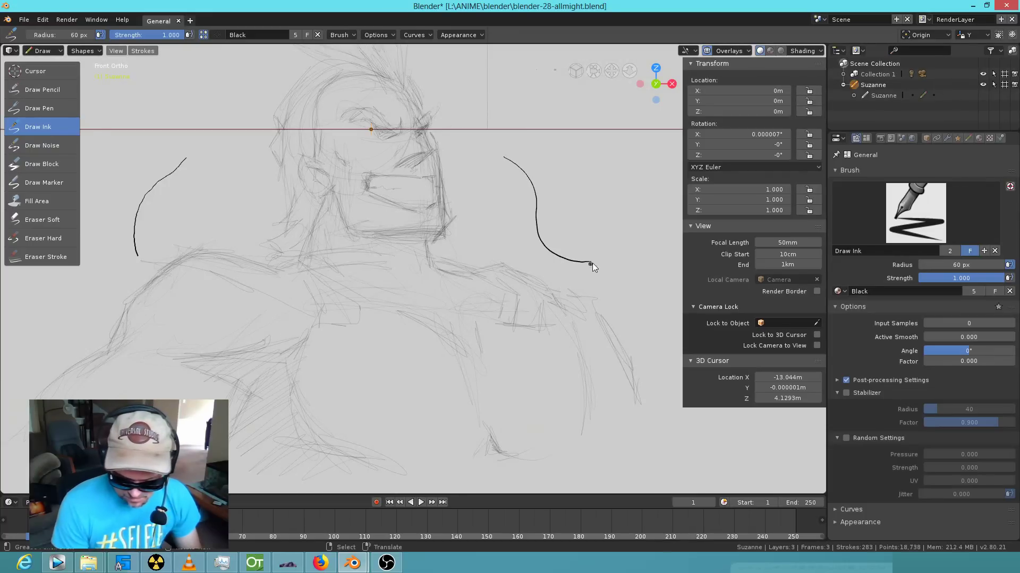
Draw two curved test strokes with the ink brush in the empty area behind the head.
drag(236, 149, 210, 183)
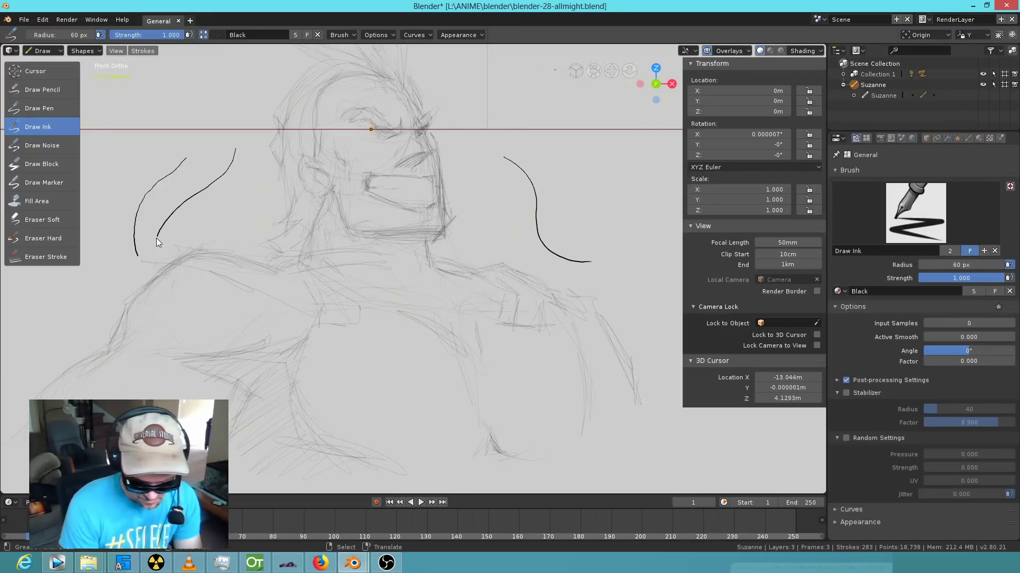
drag(113, 212, 150, 169)
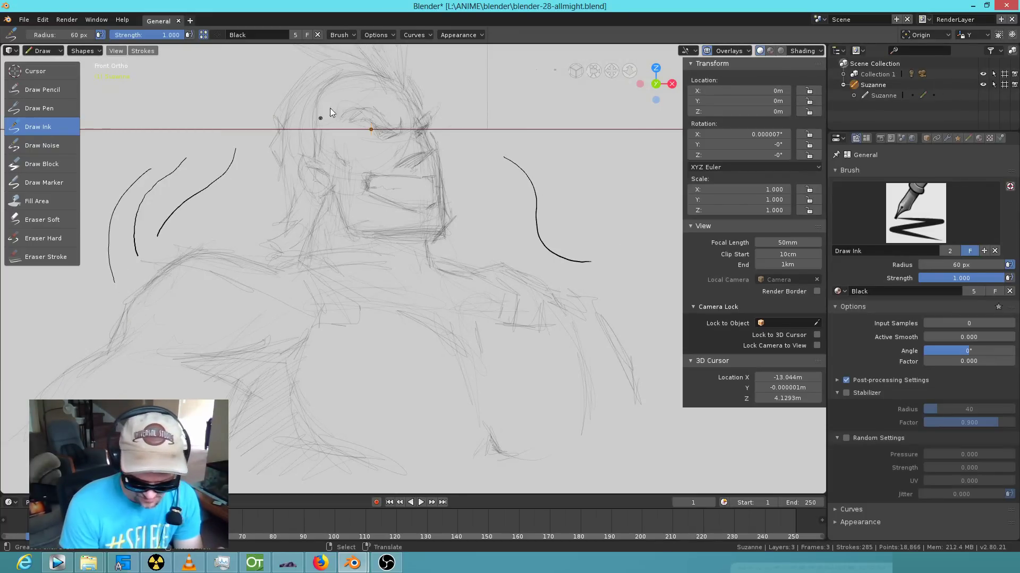
Set the ink brush's Active Smooth to 0.9 and draw more curved test strokes behind the head and in front of the face.
click(393, 36)
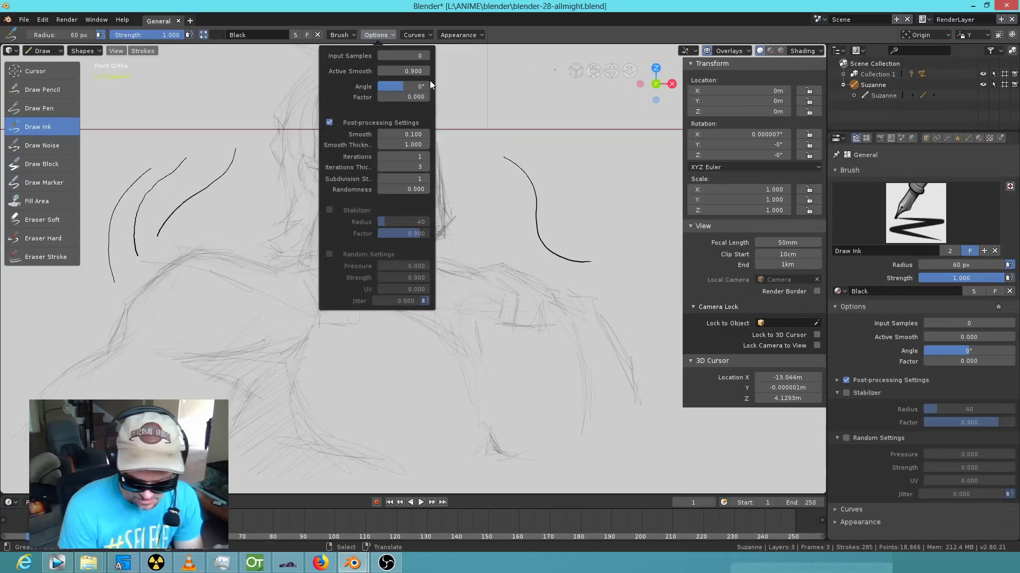
drag(182, 150, 129, 221)
mouse_move(88, 319)
mouse_down()
mouse_move(108, 281)
mouse_move(230, 197)
mouse_up()
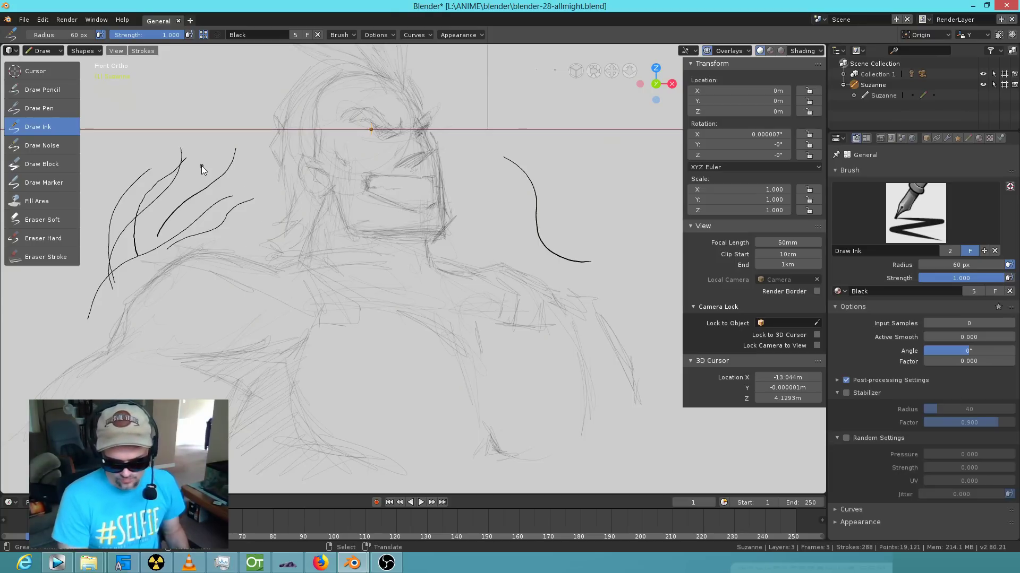
drag(550, 155, 623, 310)
drag(601, 174, 613, 206)
drag(644, 263, 663, 263)
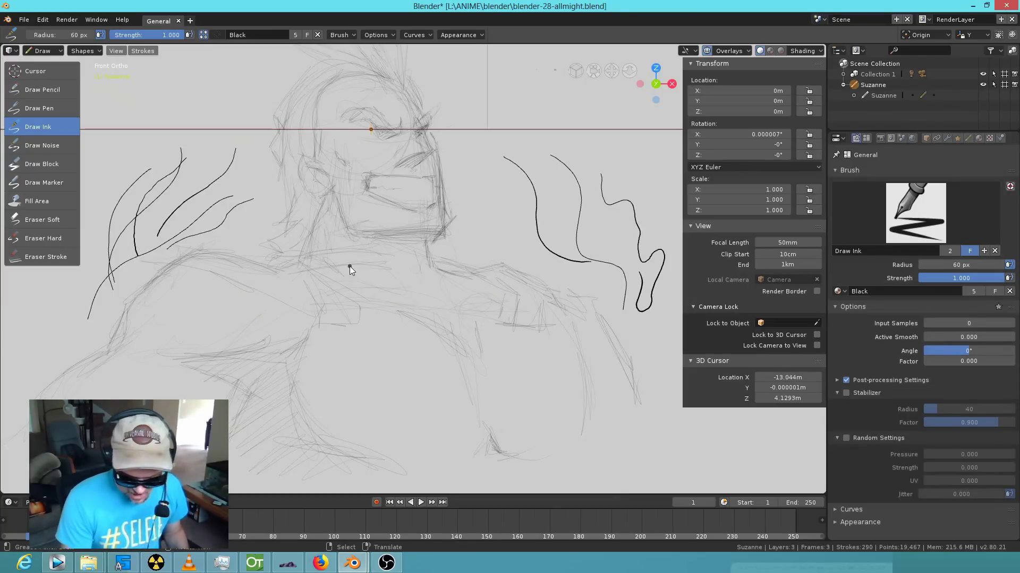
Switch the grease pencil object to Edit Mode and select all stroke points.
right_click(43, 129)
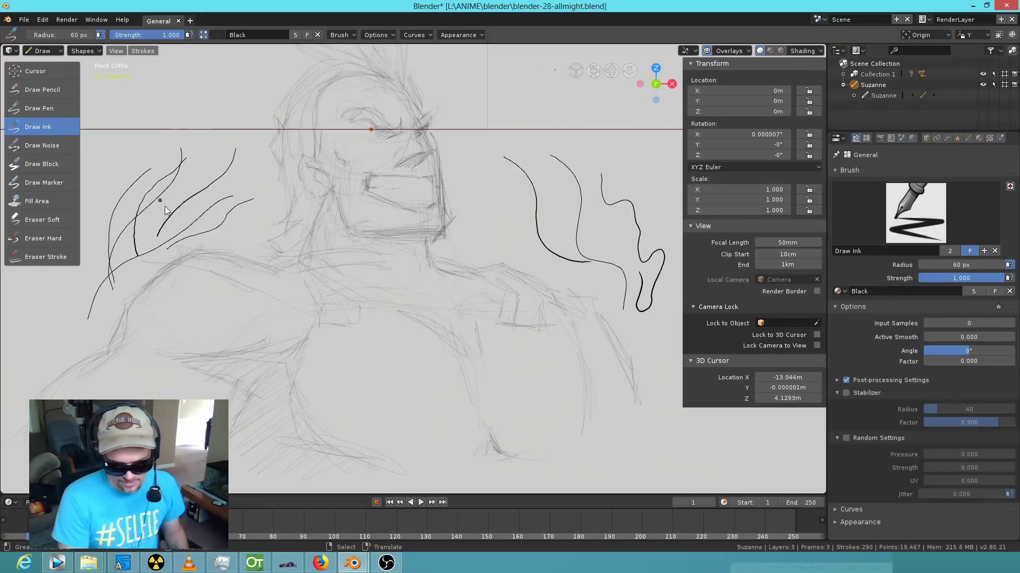
click(60, 50)
click(62, 75)
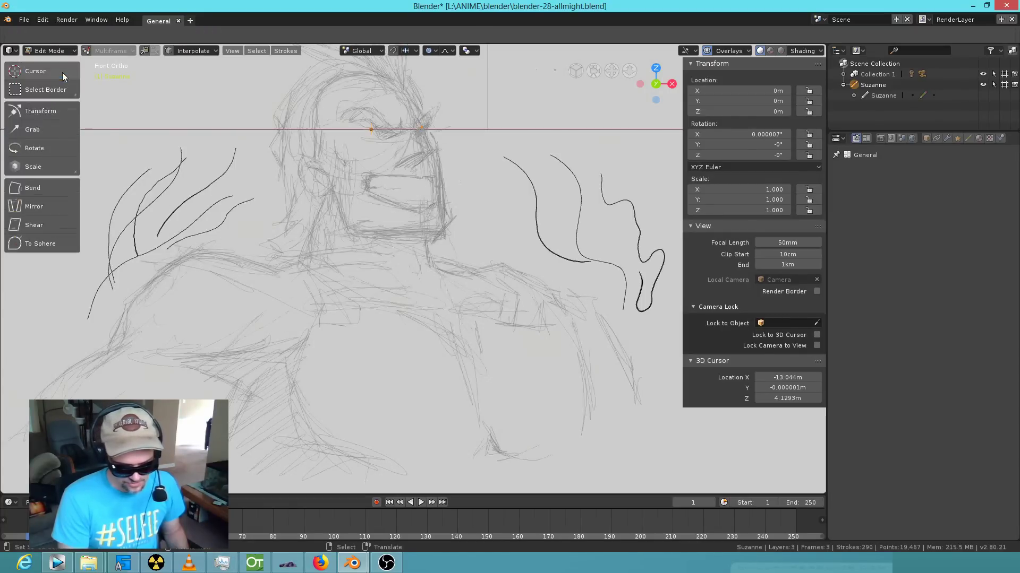
click(216, 226)
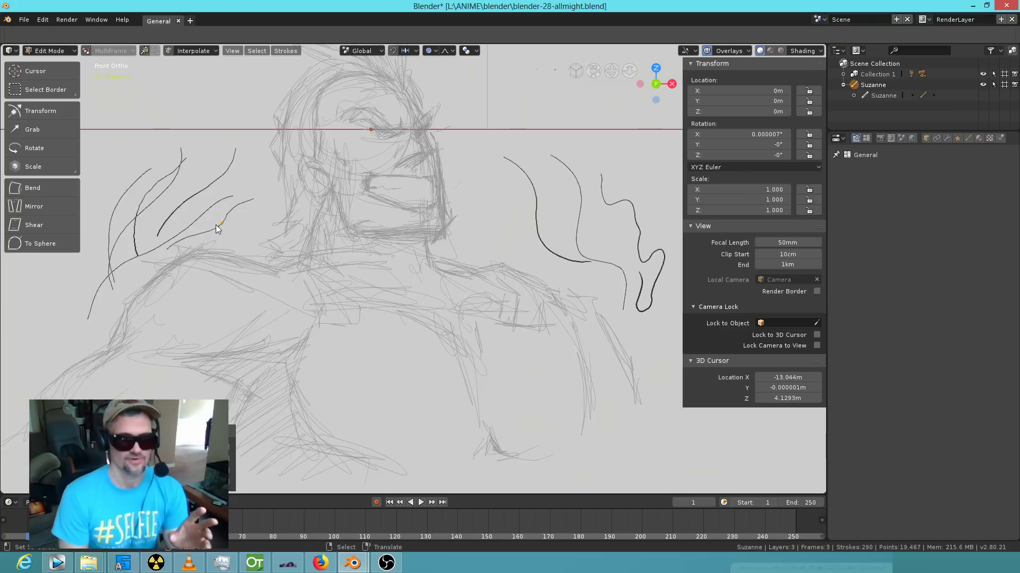
key(a)
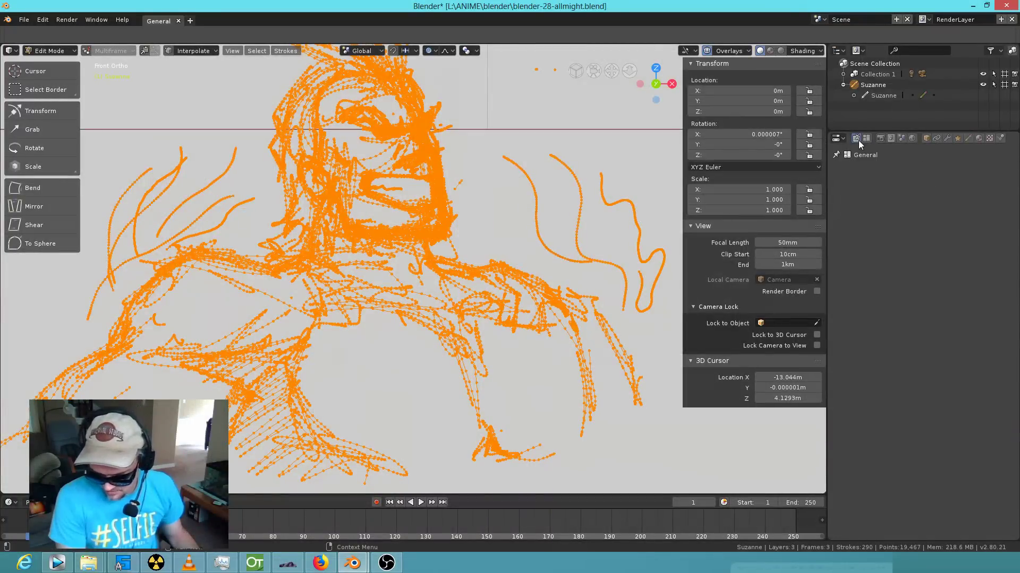
Try locking the sketch layer in the grease pencil data while all strokes are selected, and unlock it again.
click(968, 138)
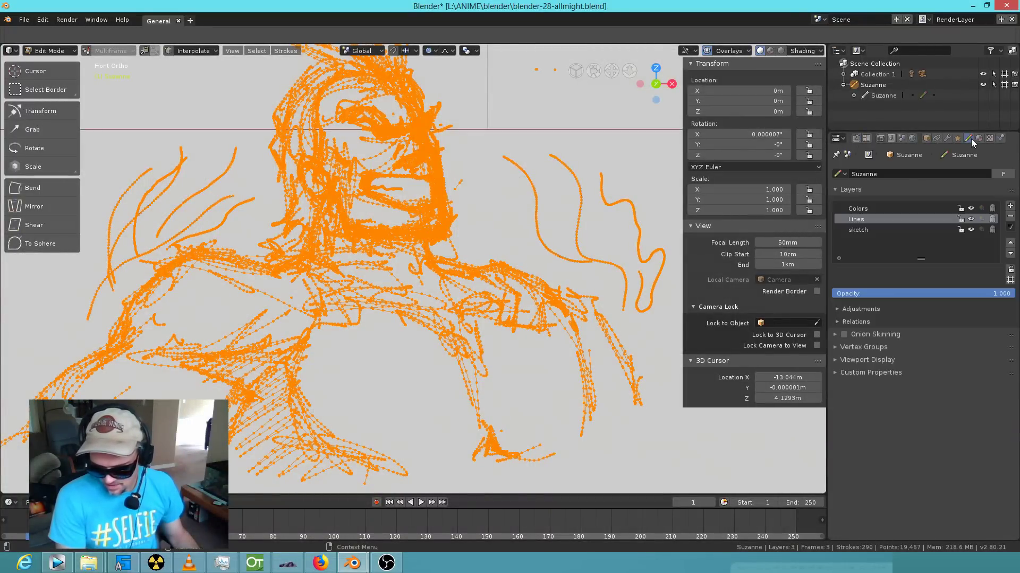
click(960, 230)
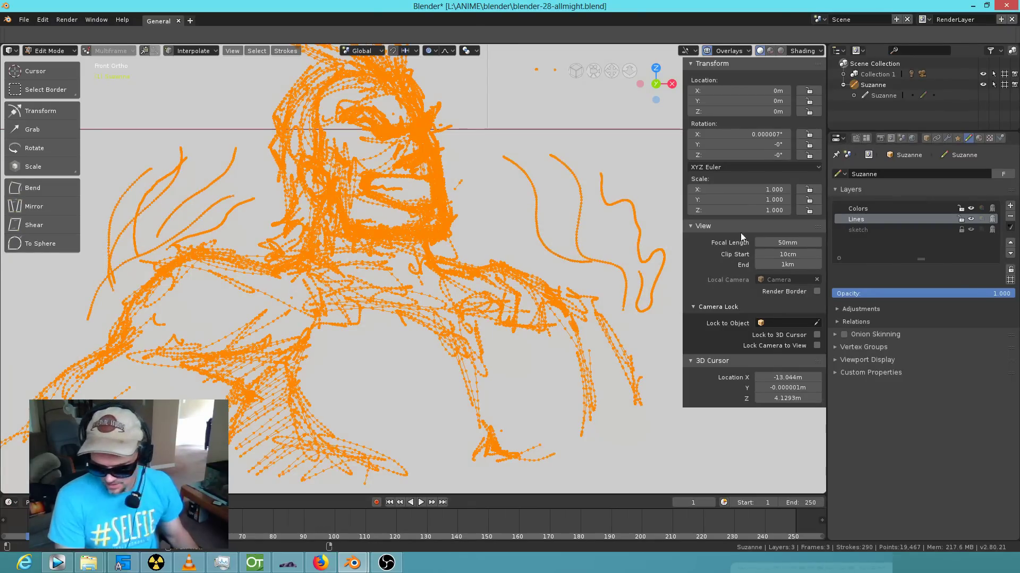
click(74, 51)
click(77, 54)
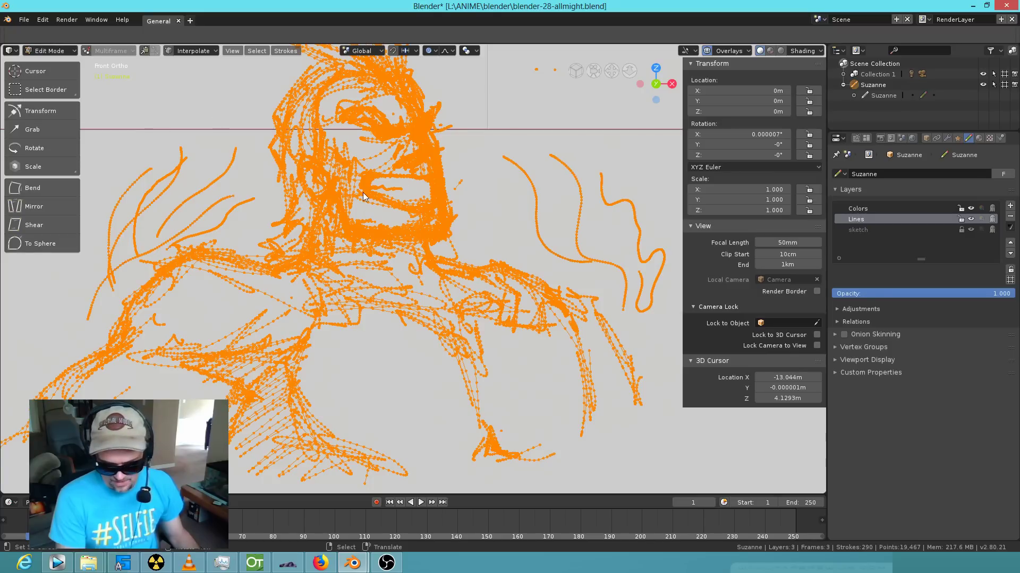
click(962, 229)
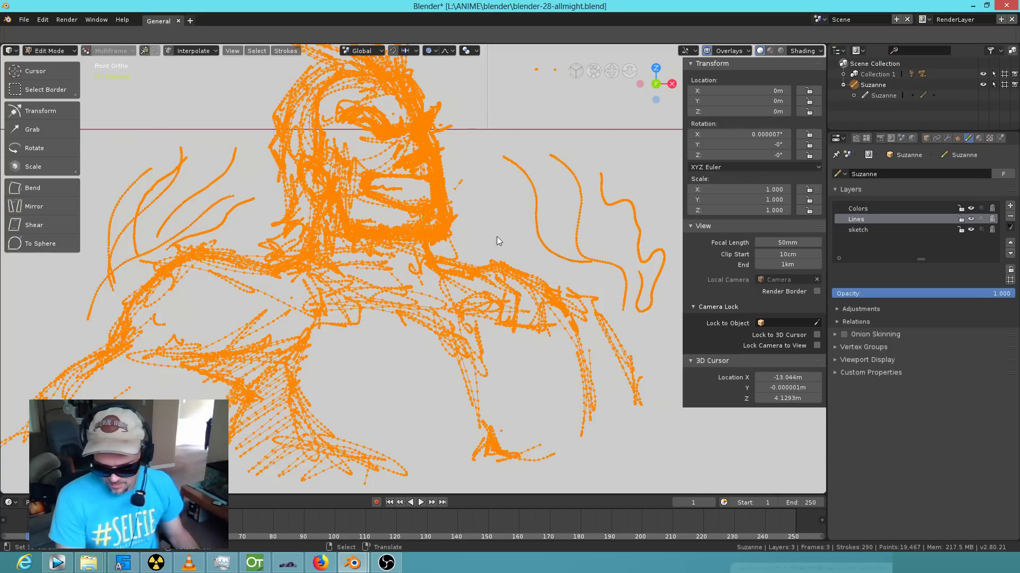
Lock the sketch layer and delete all points of the test strokes on either side of the figure.
click(416, 222)
click(961, 230)
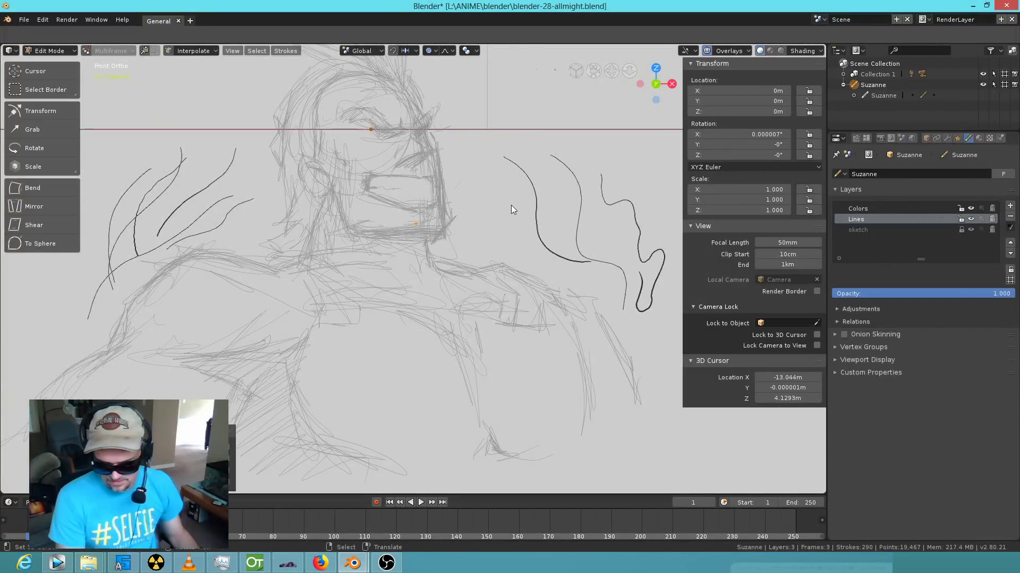
click(472, 200)
key(a)
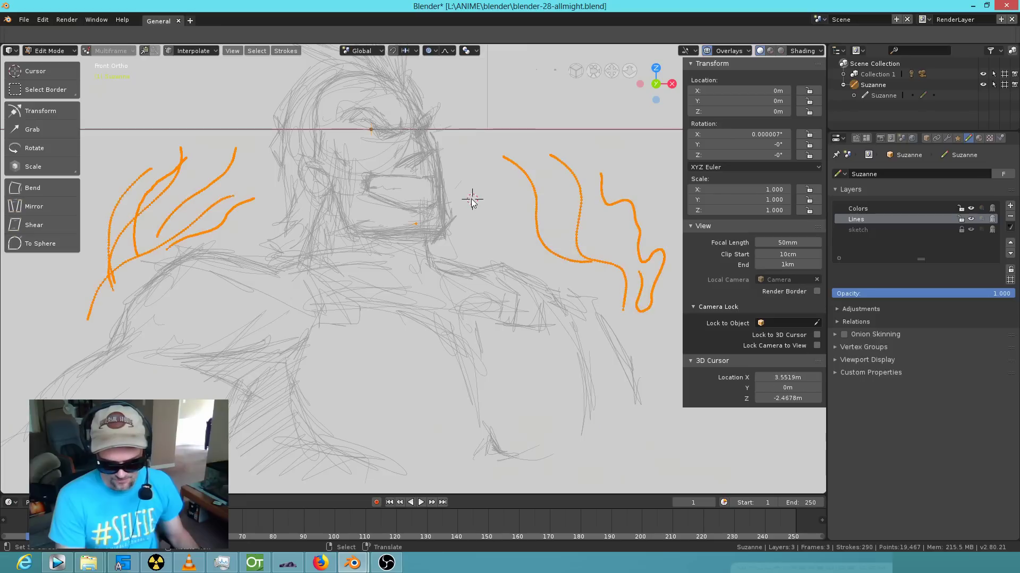
key(x)
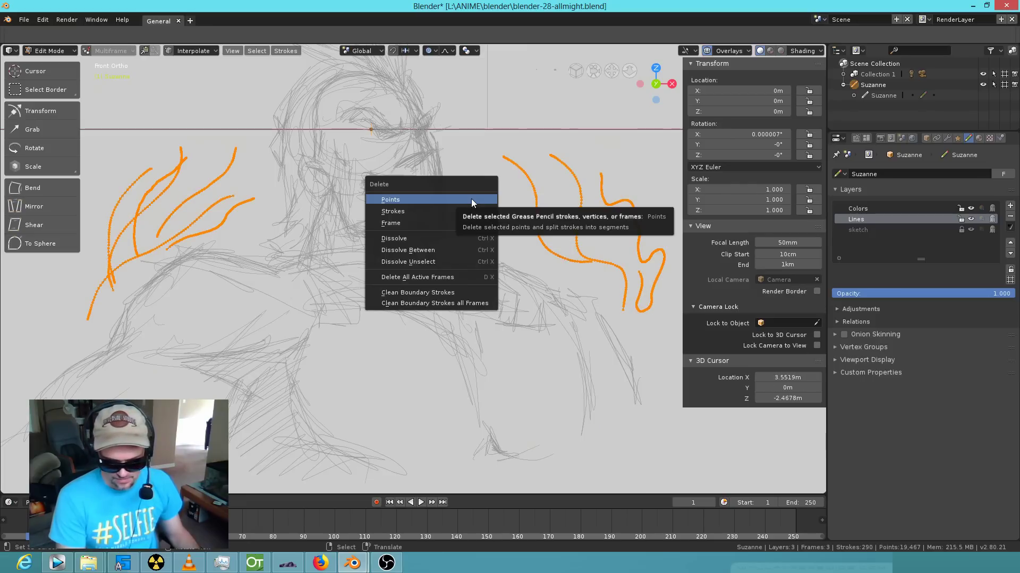
click(471, 199)
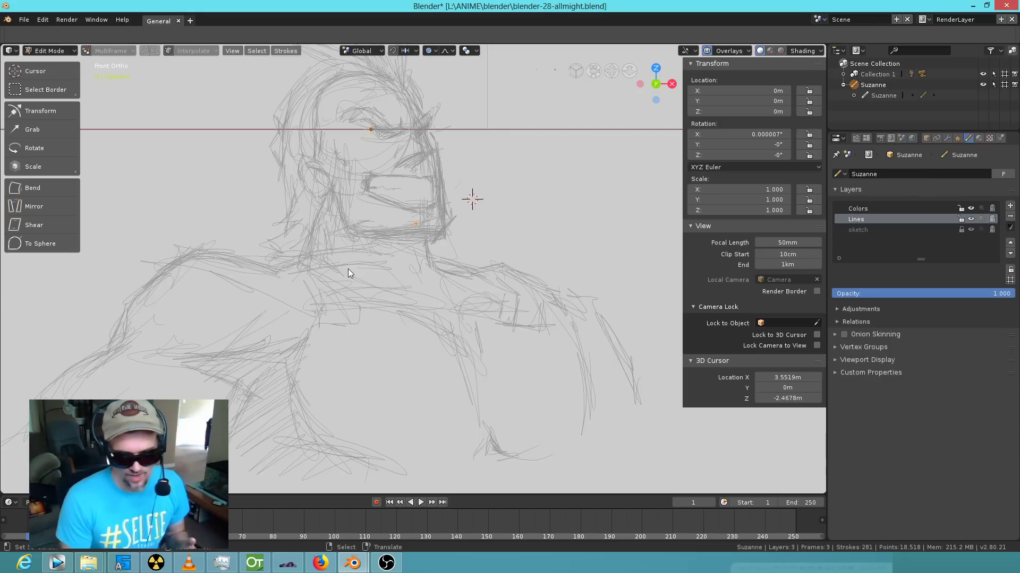
Show Suzanne's materials, select Black and review the slot options for a way to duplicate it.
click(979, 138)
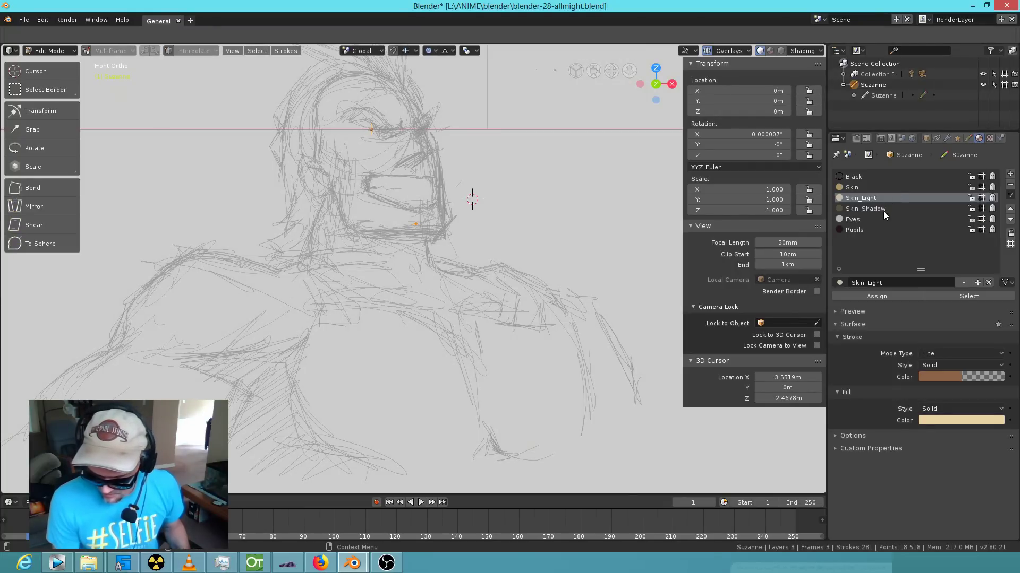
click(883, 179)
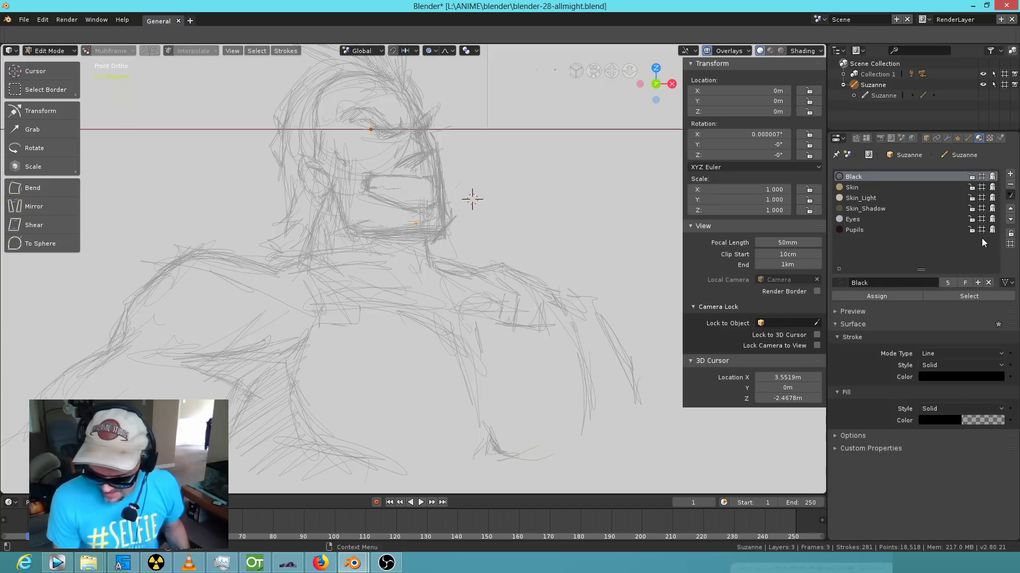
click(1011, 196)
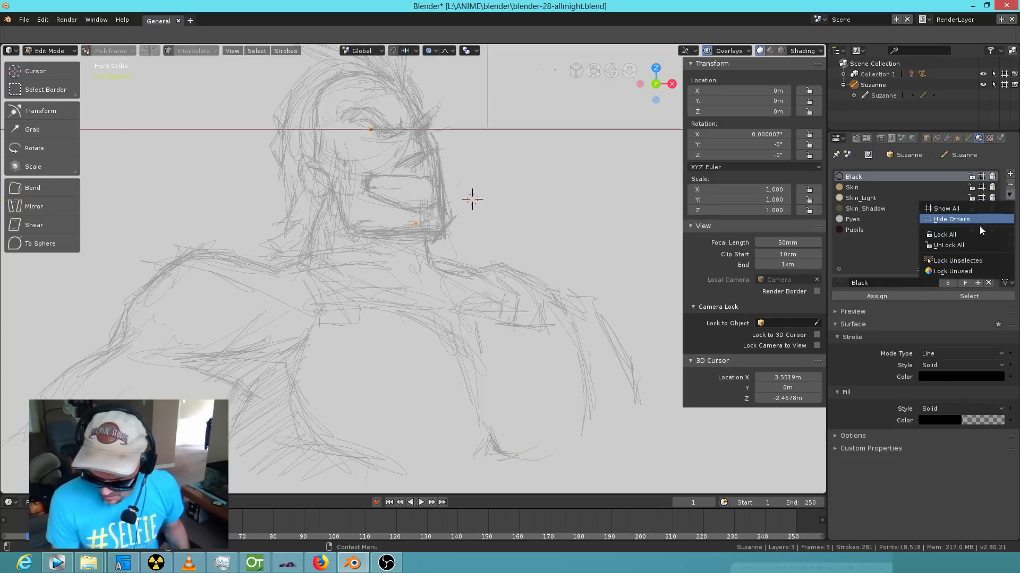
click(1009, 196)
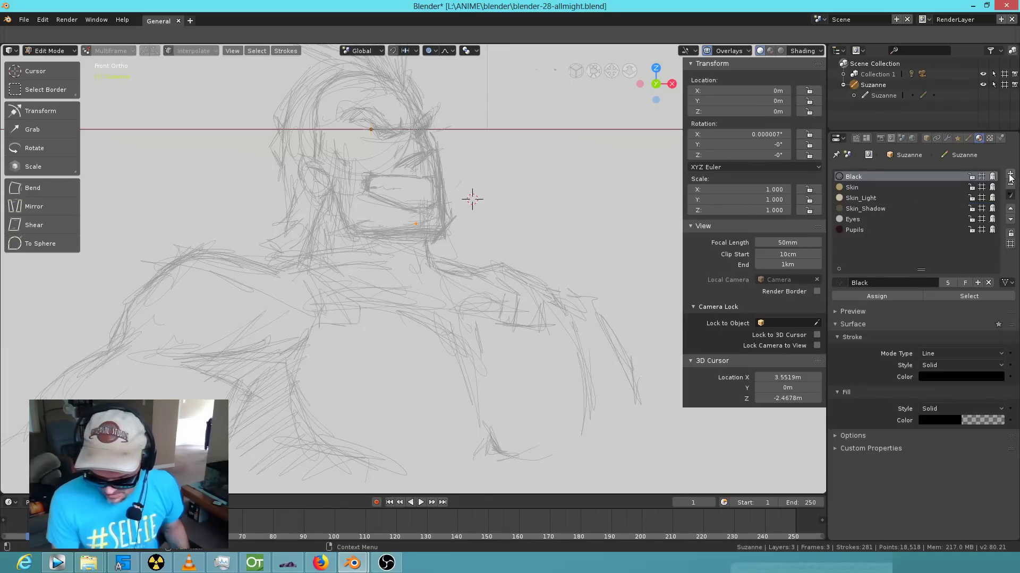
click(1010, 196)
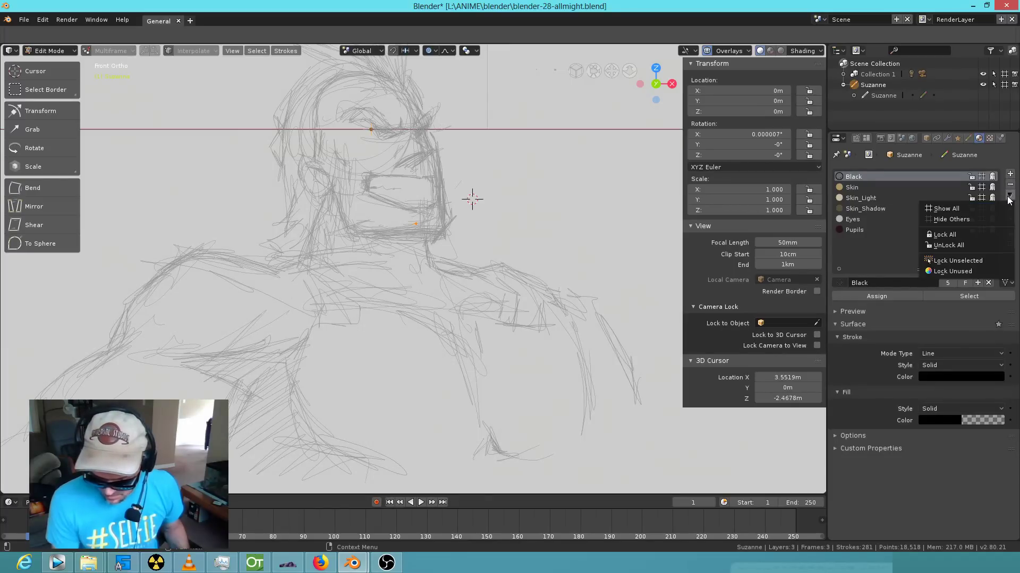
click(971, 237)
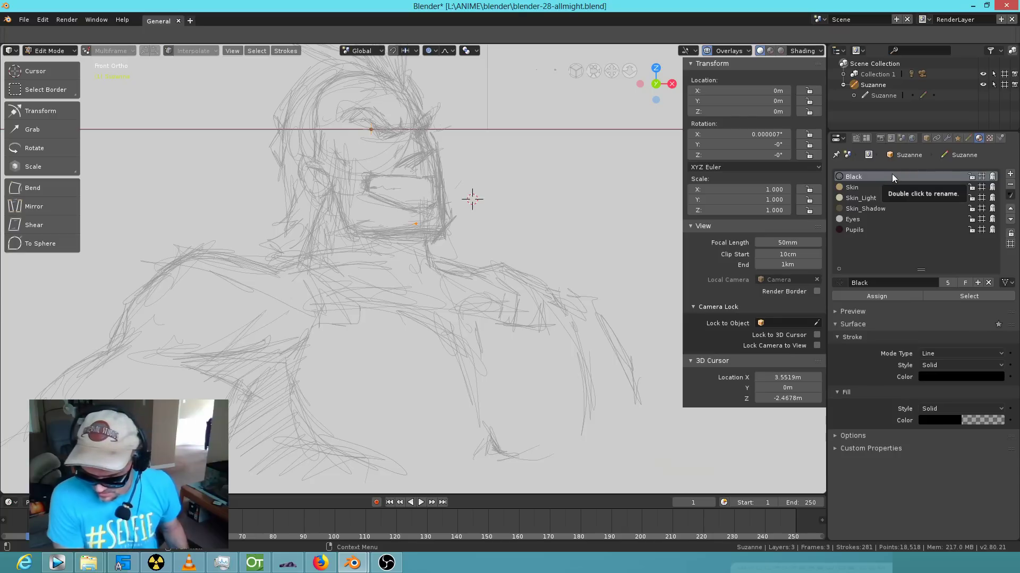
right_click(925, 176)
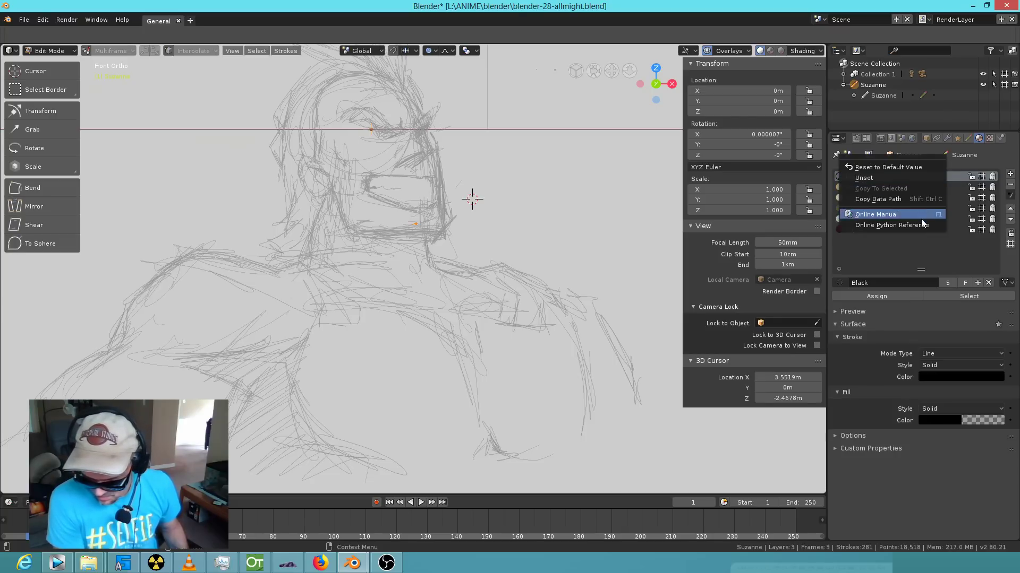
click(1011, 174)
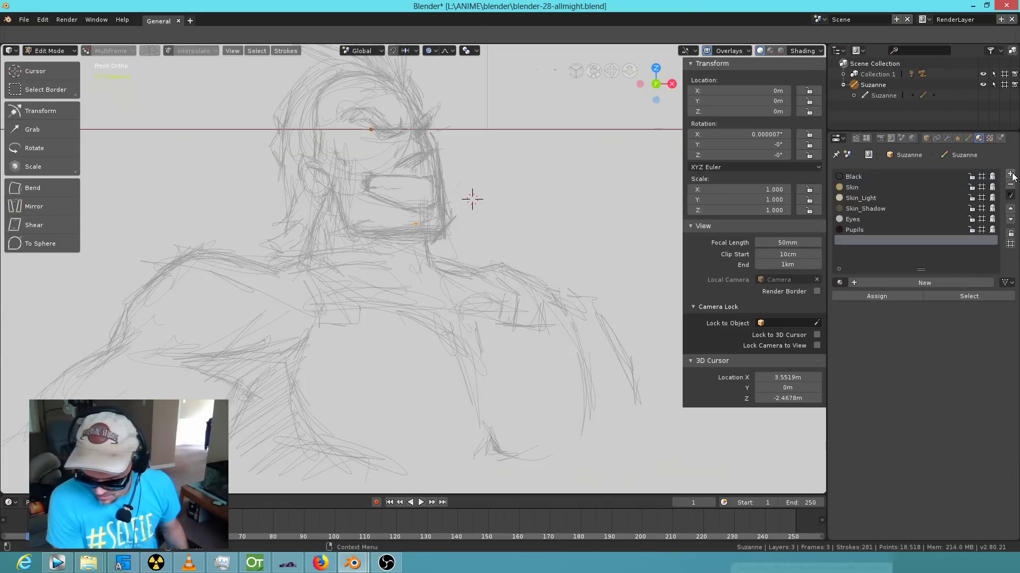
click(862, 178)
click(868, 240)
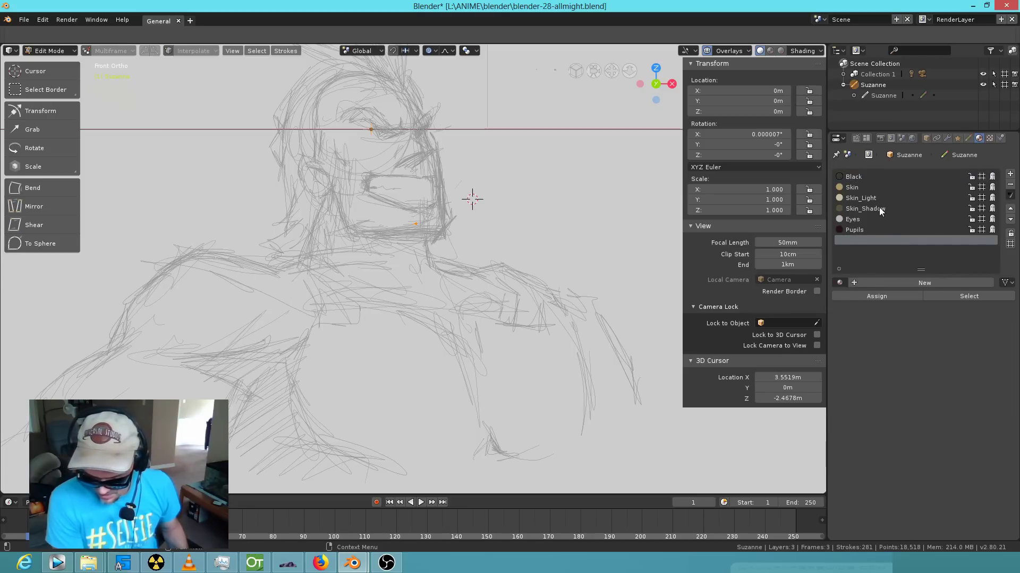
click(1010, 209)
click(1009, 210)
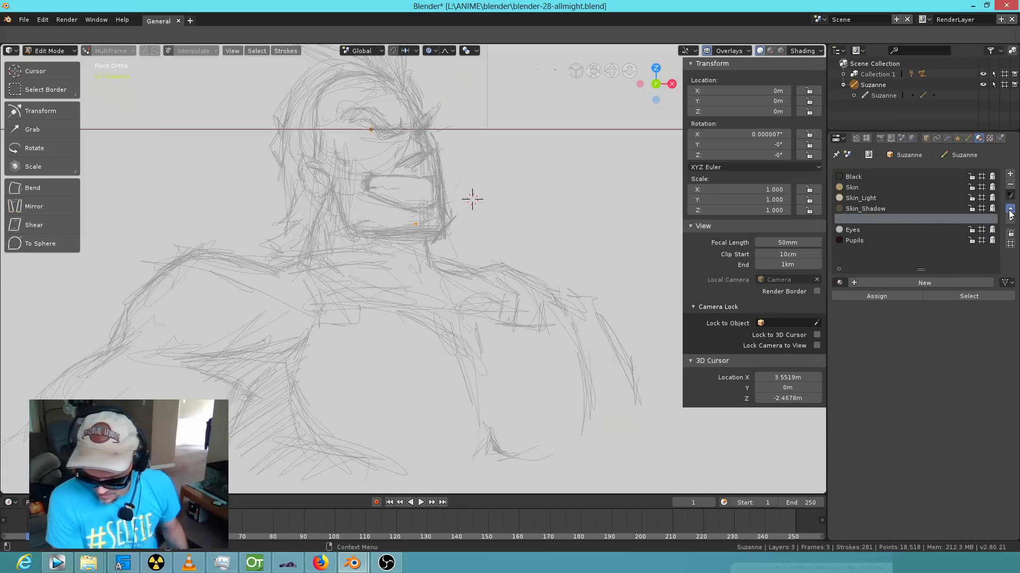
click(1009, 210)
click(1009, 210)
click(1010, 210)
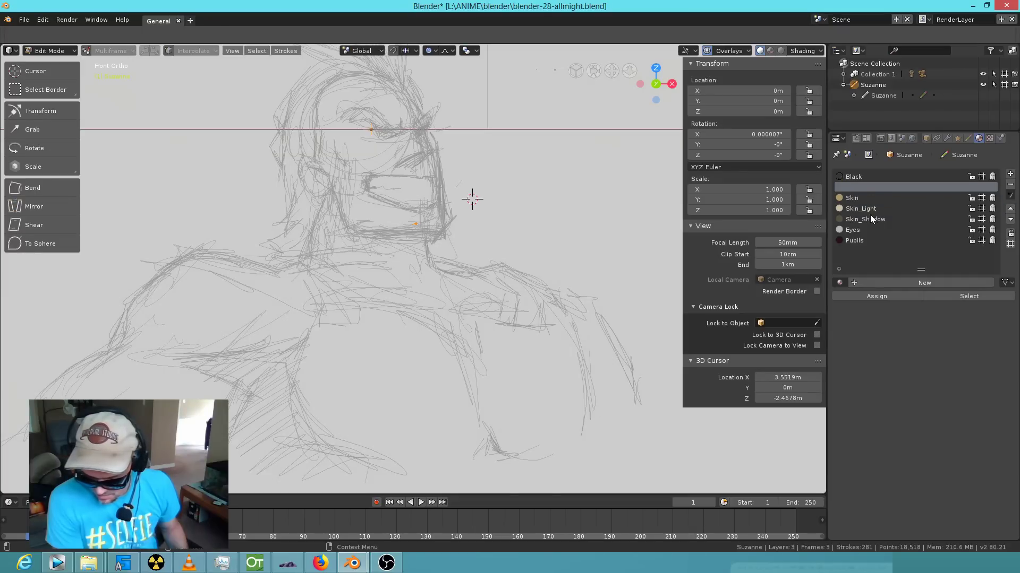
click(862, 179)
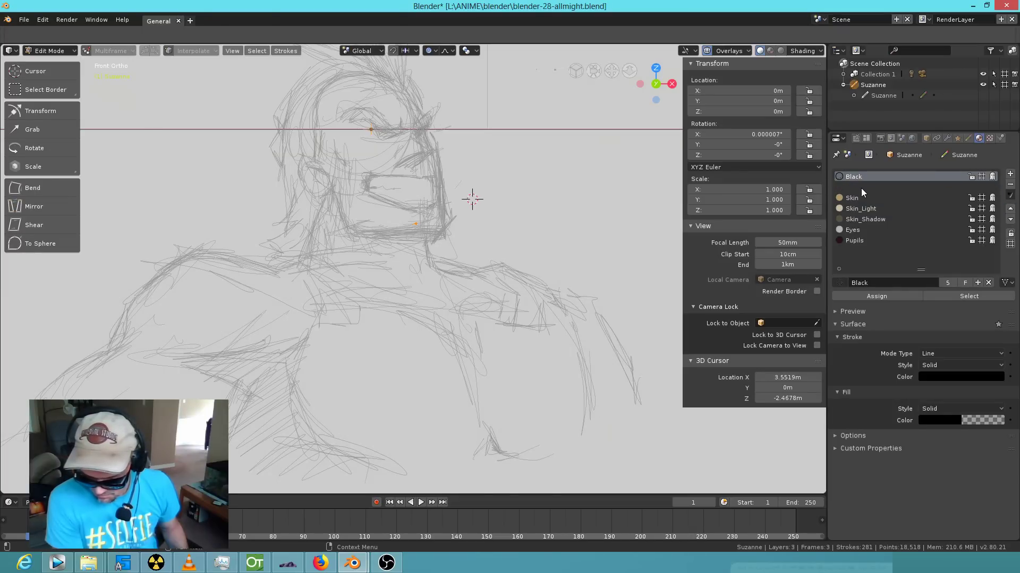
click(861, 188)
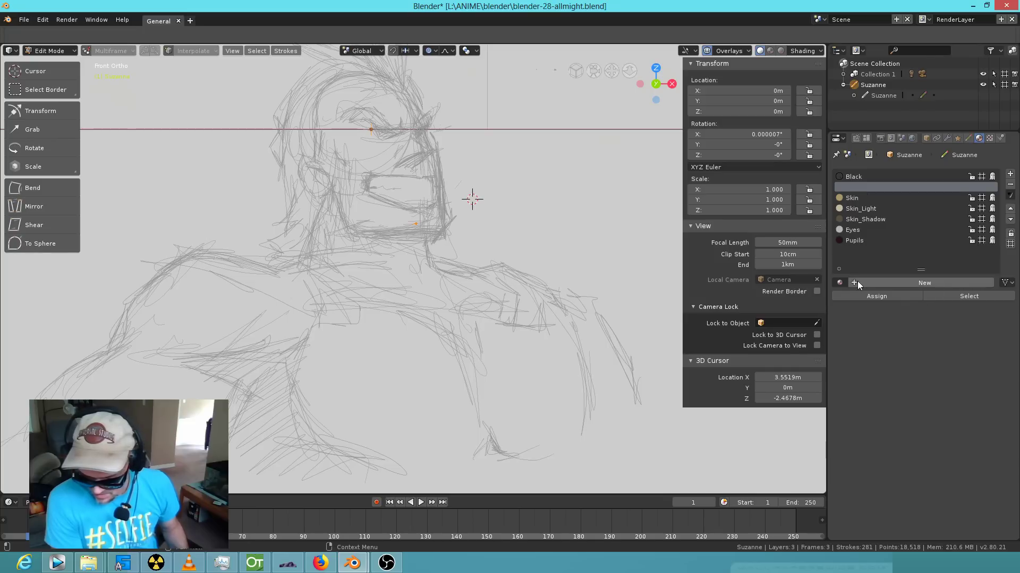
click(839, 282)
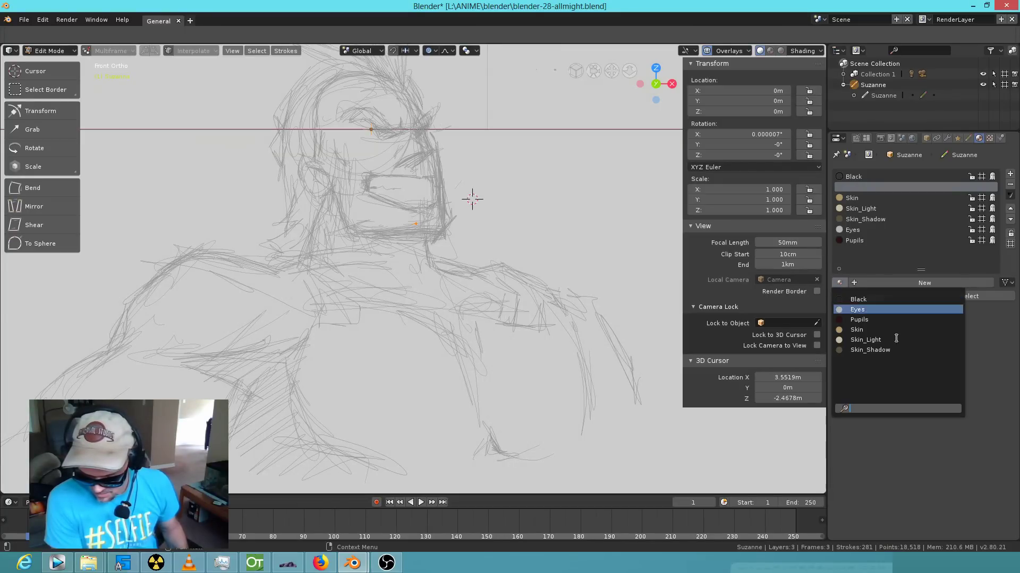
click(1010, 185)
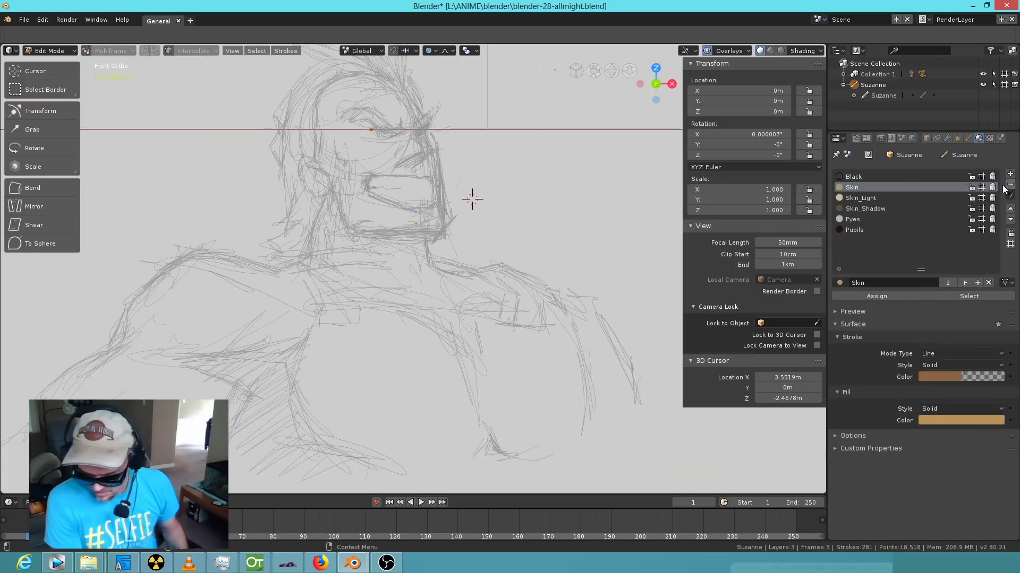
Make two new copies of the Black material and reassign the original Black to its slot.
click(900, 177)
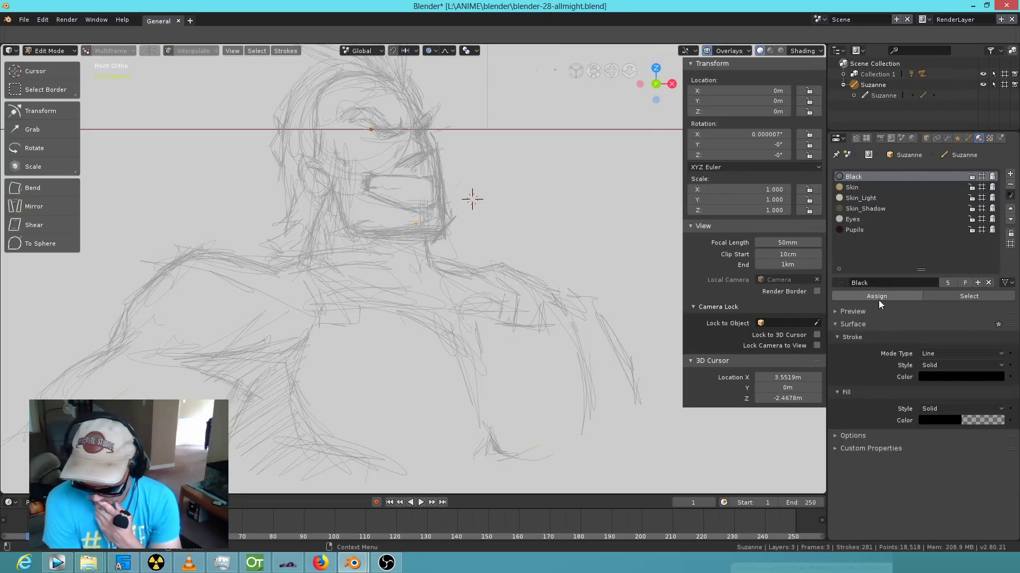
click(978, 282)
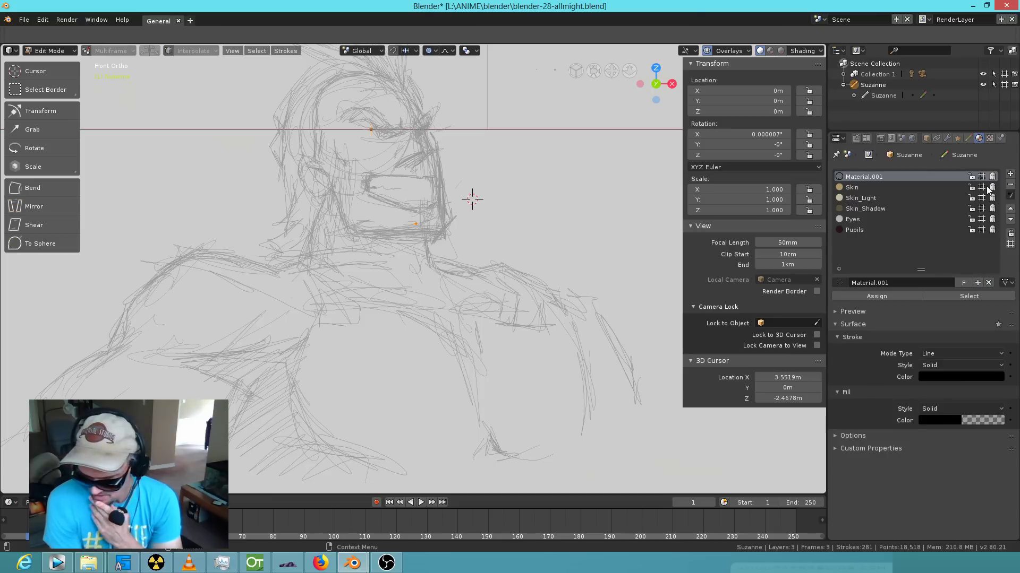
click(976, 283)
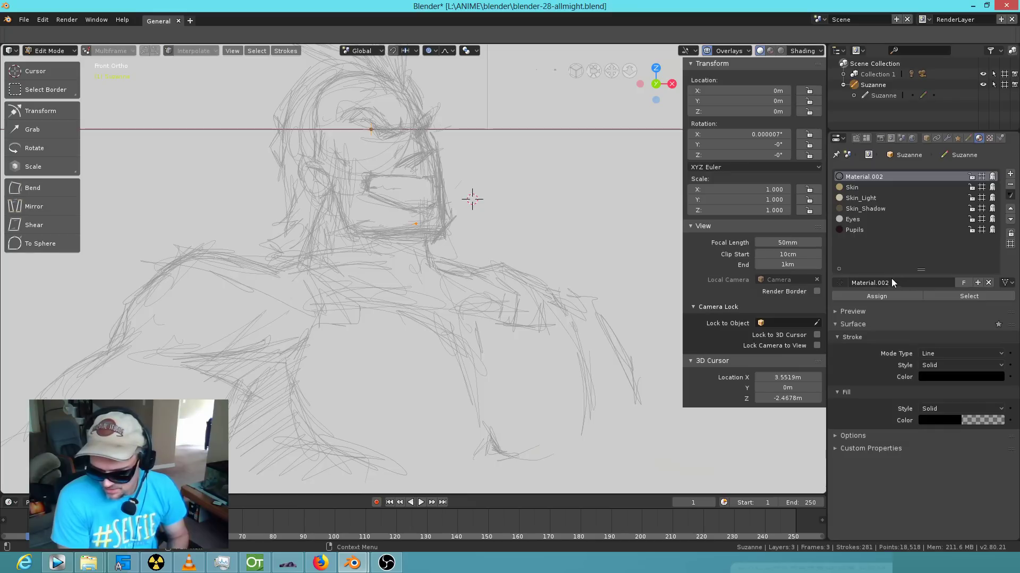
click(846, 284)
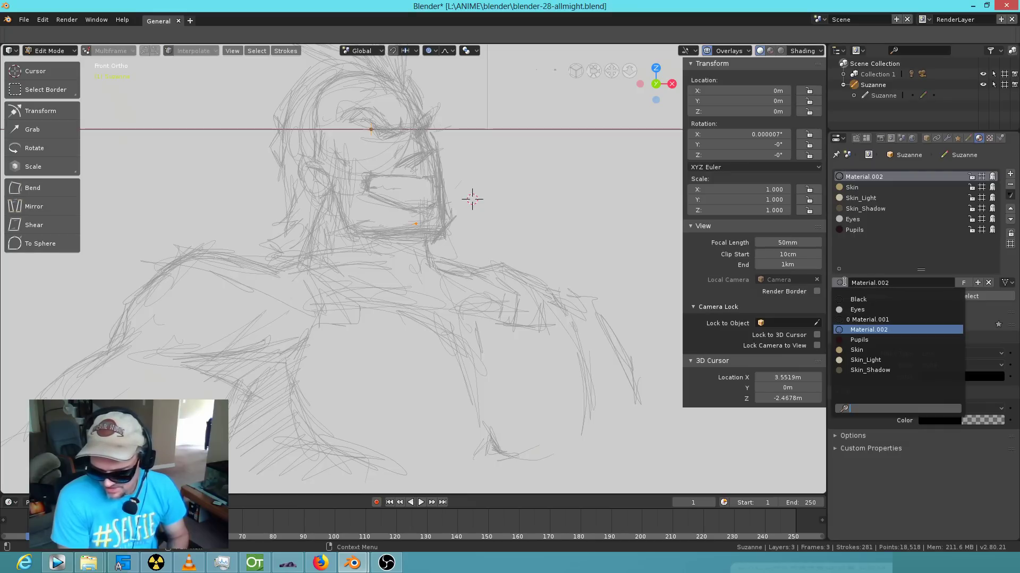
click(868, 300)
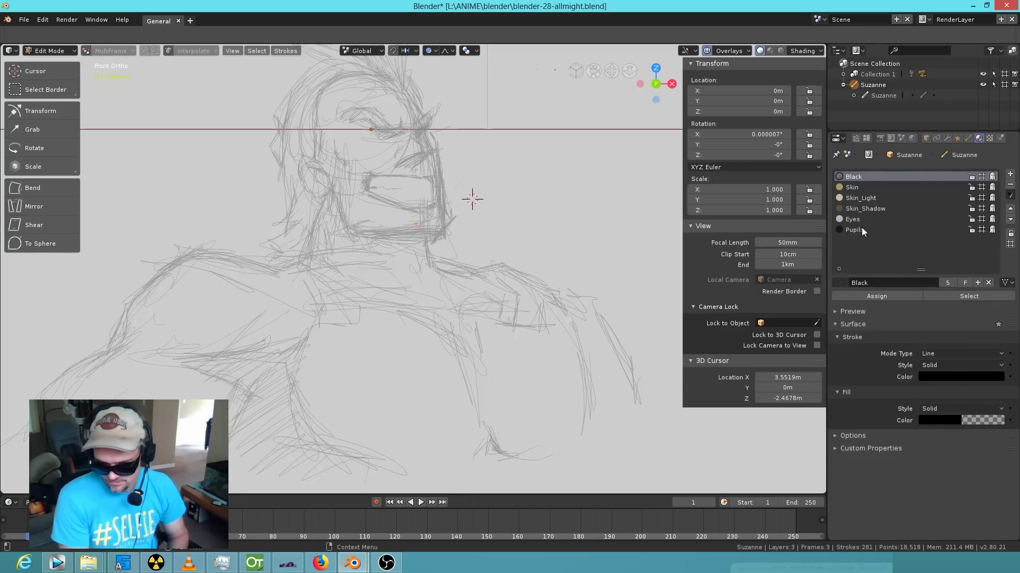
Add a material slot and assign the copied Material.001 to it.
click(1010, 174)
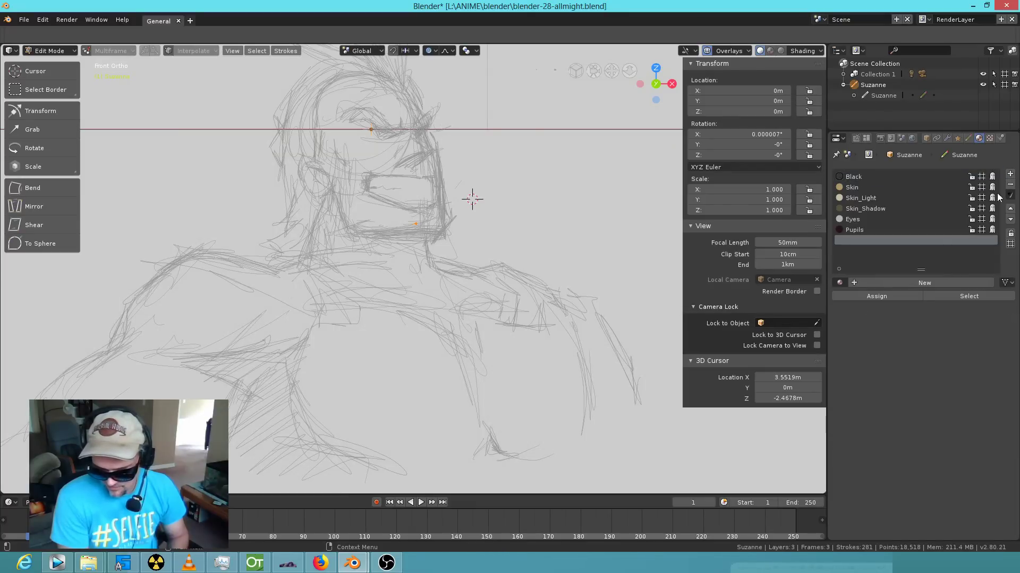
click(840, 282)
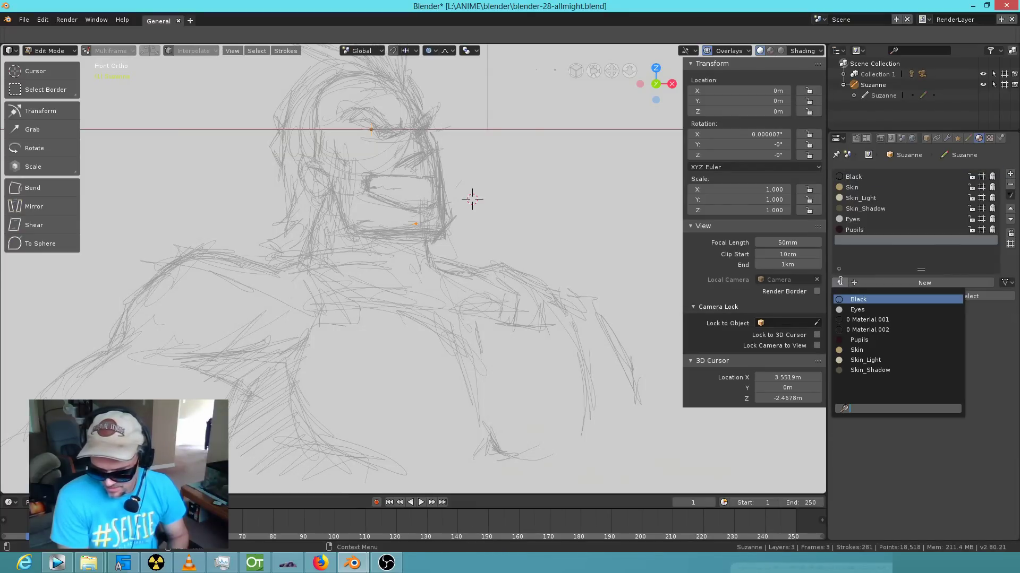
click(859, 320)
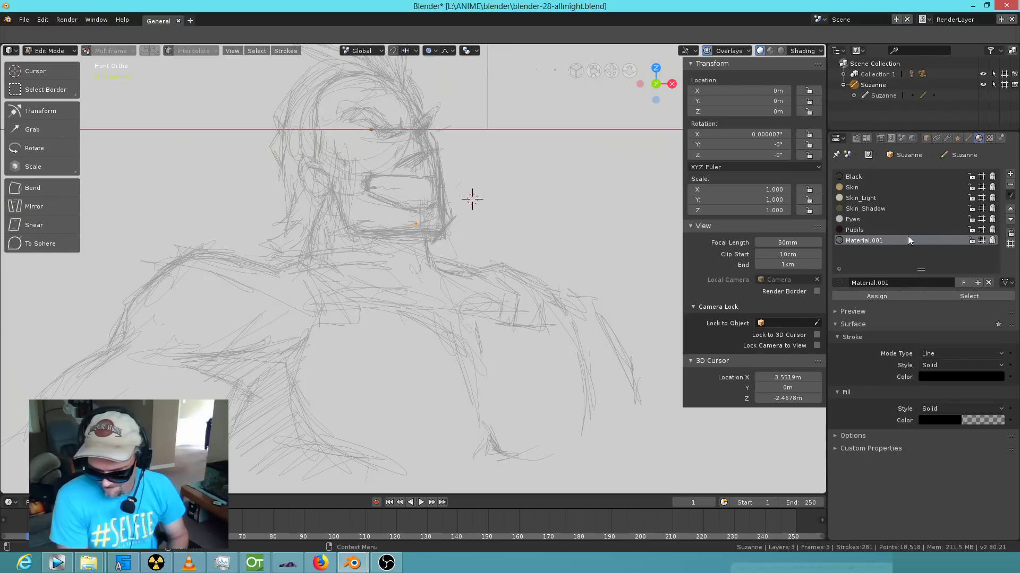
Move the Material.001 slot up the material list to directly below Black.
click(1010, 208)
click(1010, 208)
click(1010, 208)
click(1010, 208)
click(1010, 208)
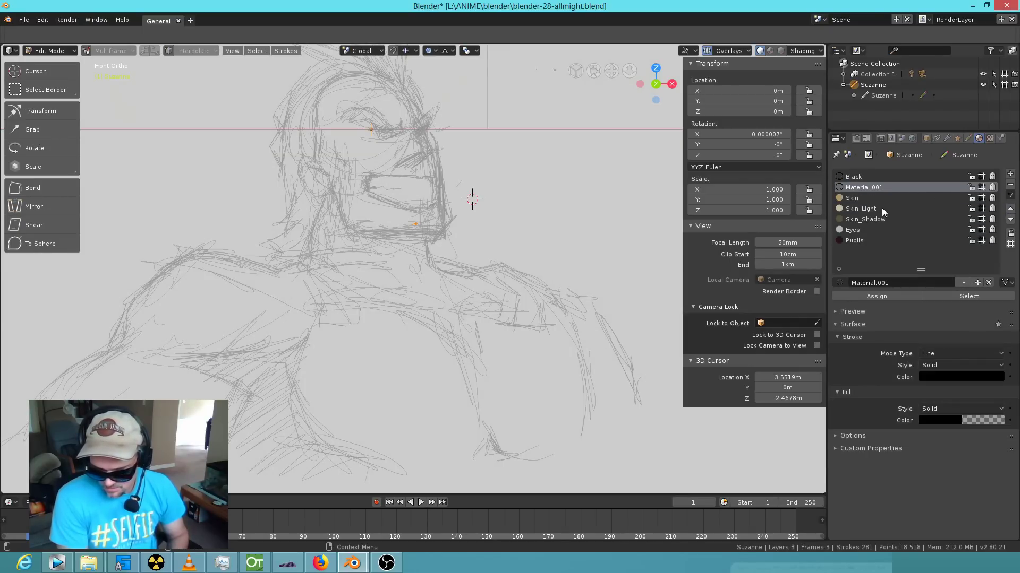
Set Material.001's fill color to solid black with an alpha of 1.000.
click(948, 353)
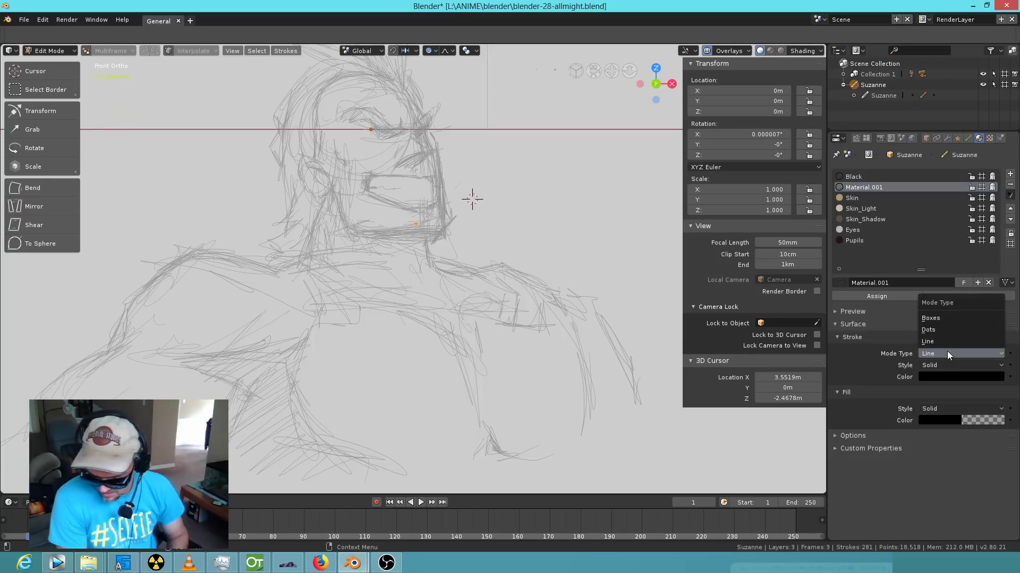
click(966, 420)
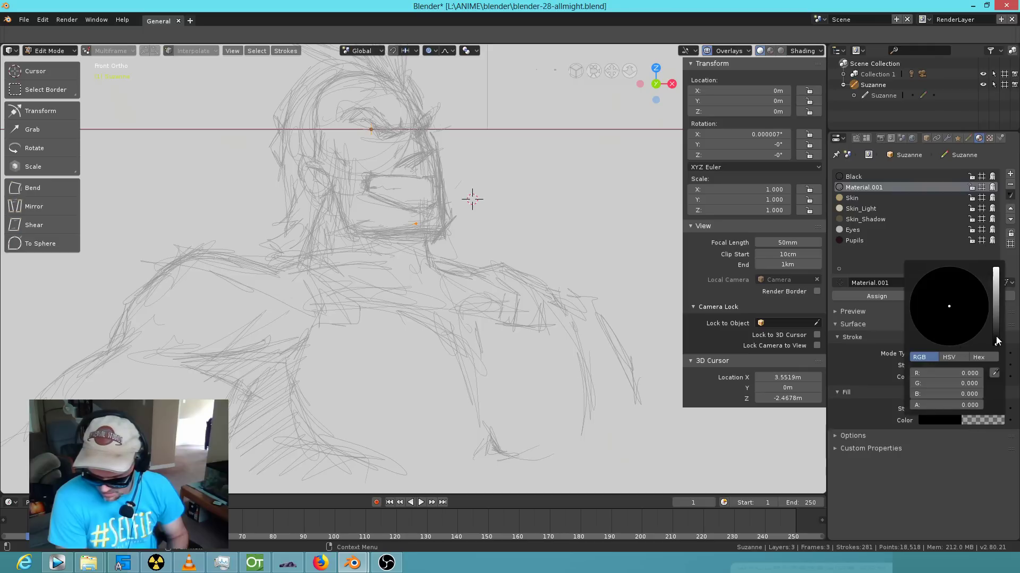
scroll(956, 423, up, 15)
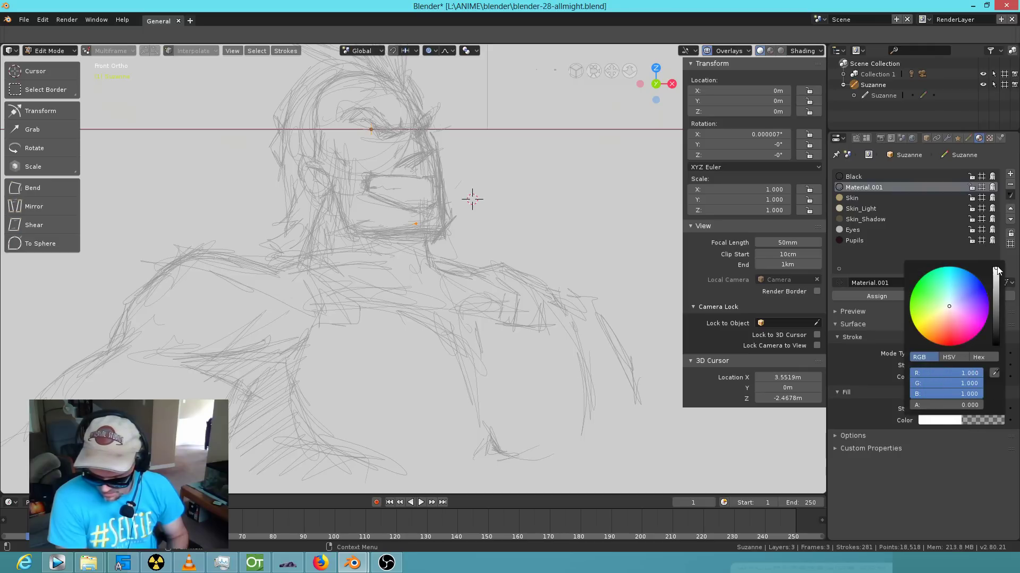
drag(946, 405, 977, 405)
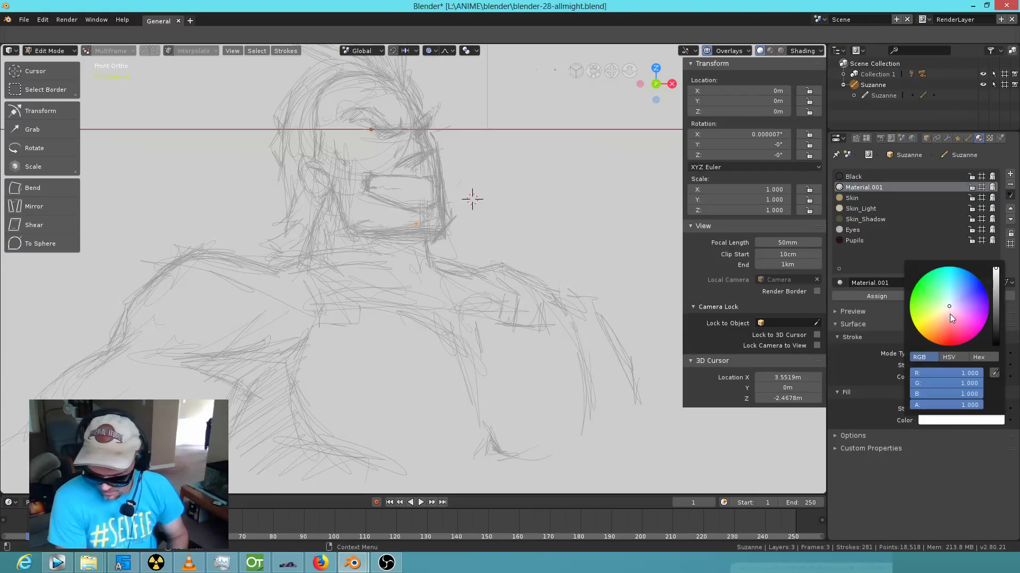
drag(994, 300, 994, 345)
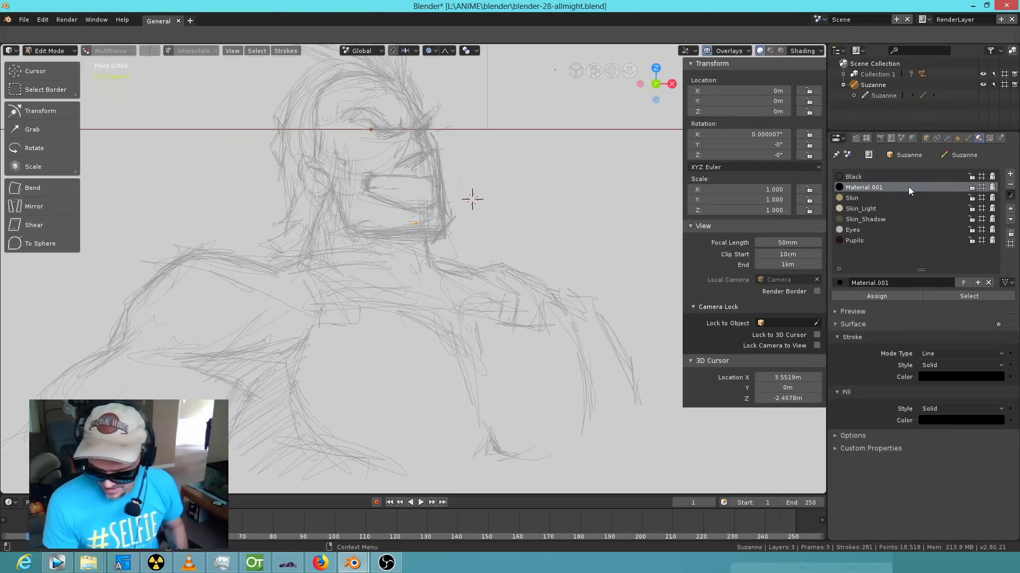
Rename Material.001 as "black fill".
double_click(886, 186)
text(black fill)
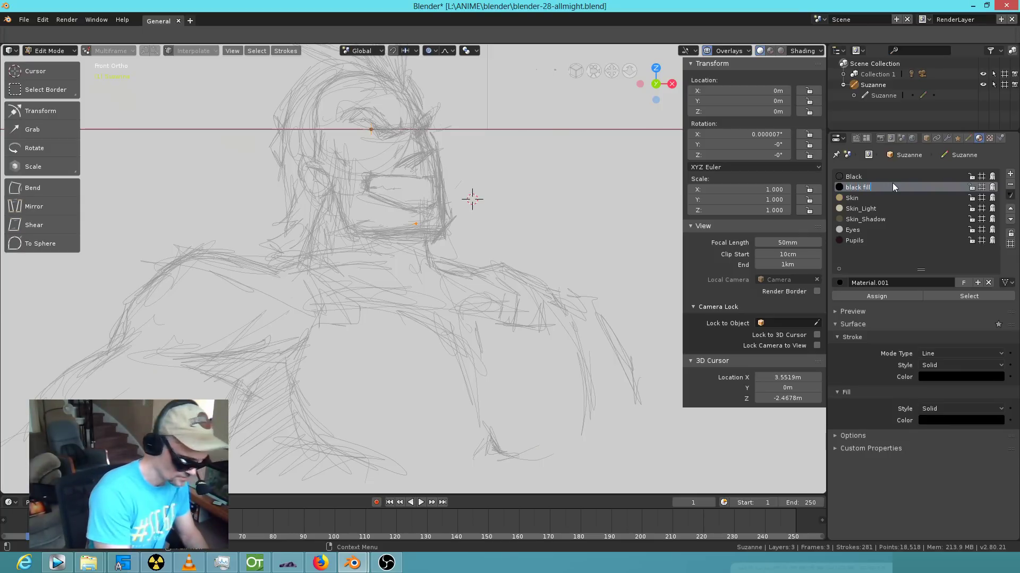
key(Return)
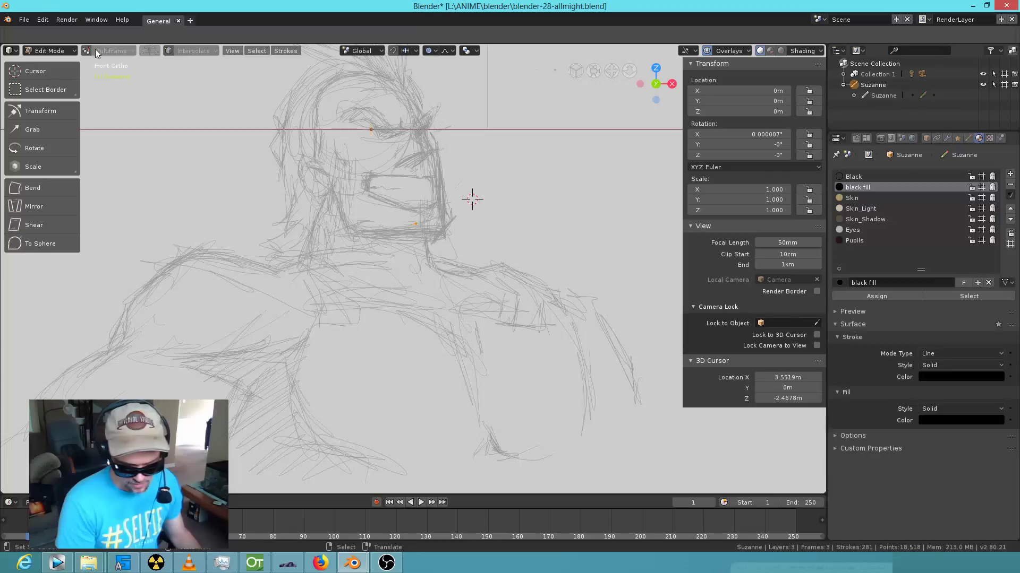
Save the file and make Black the active material of the grease pencil character.
click(24, 20)
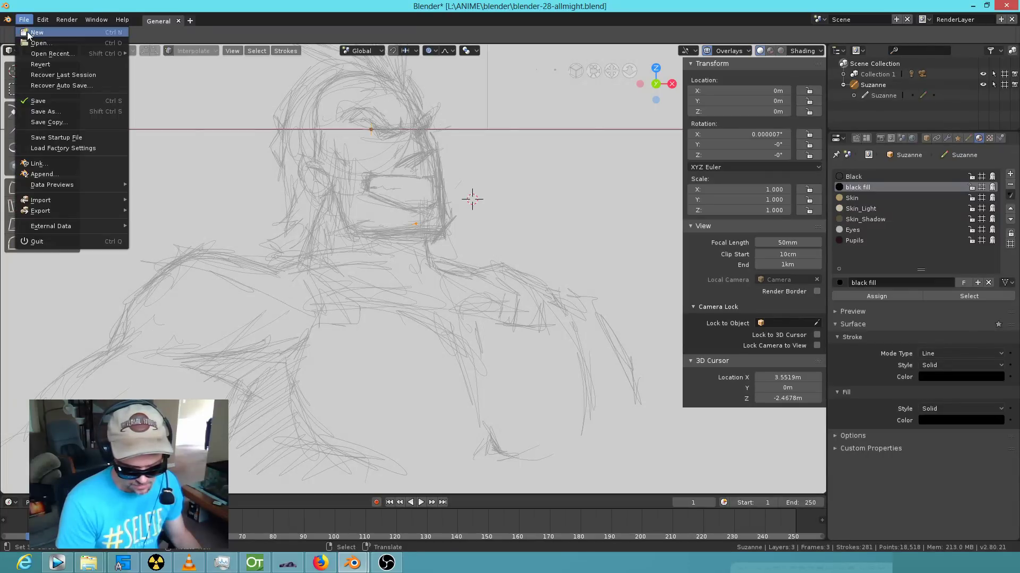
click(32, 101)
click(856, 177)
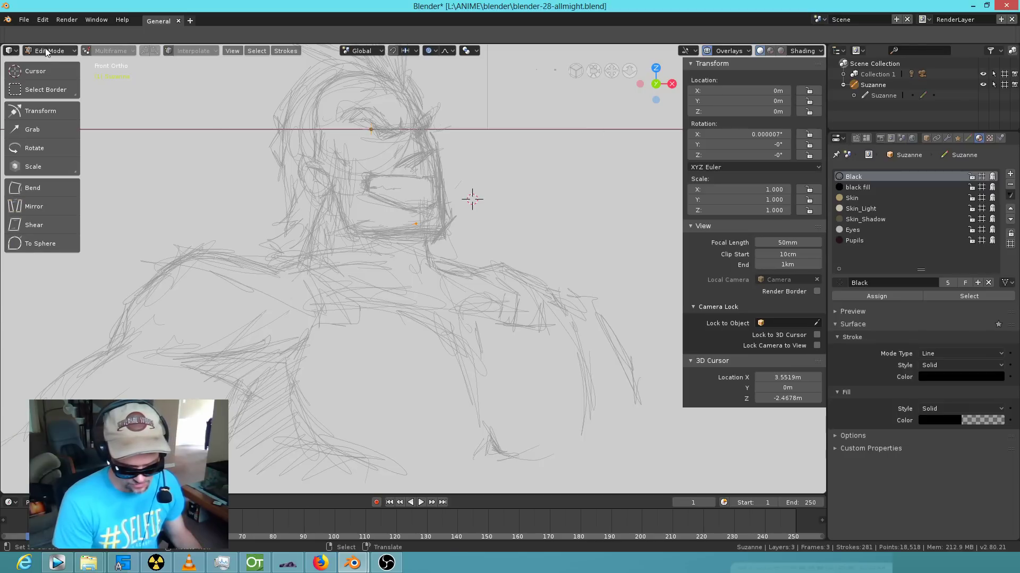
Switch the grease pencil object to Draw mode, then check its layers and show the Draw Ink brush settings.
click(49, 51)
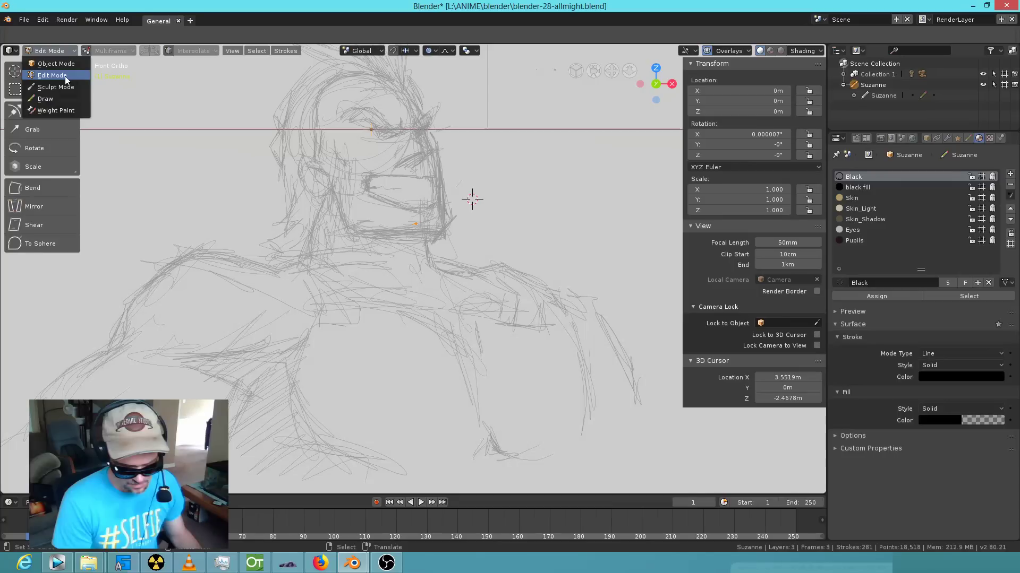
click(62, 98)
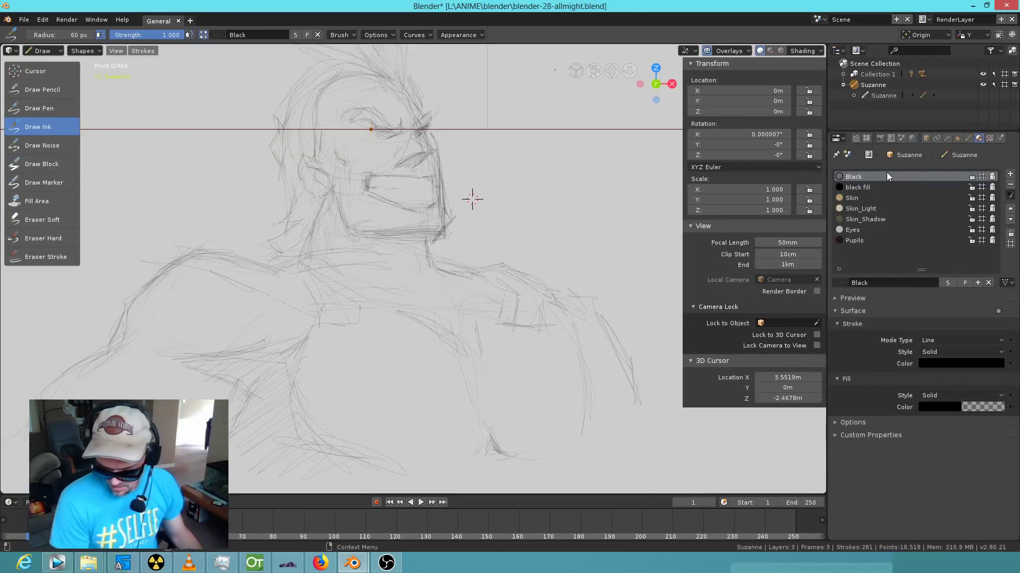
click(967, 137)
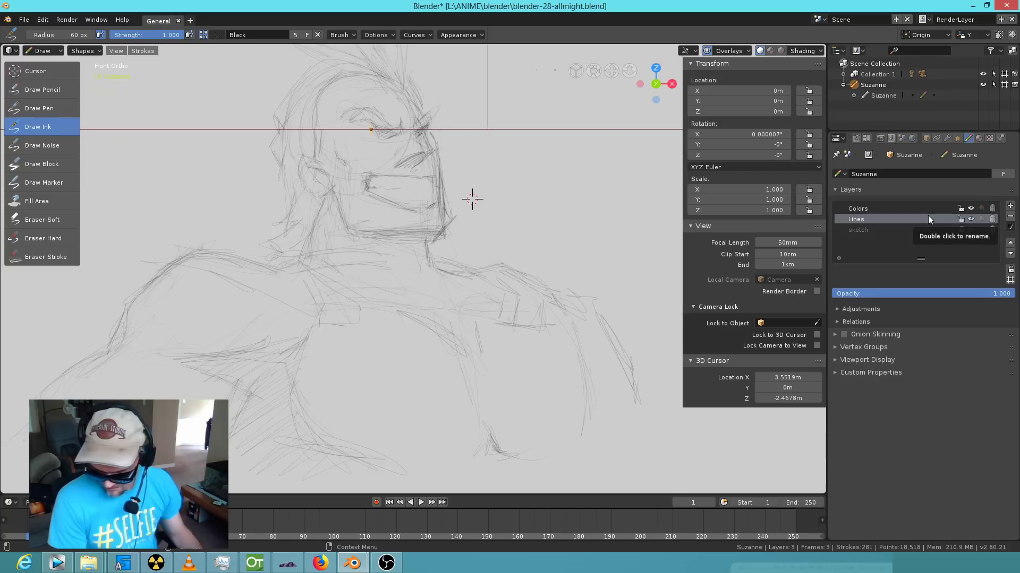
click(857, 138)
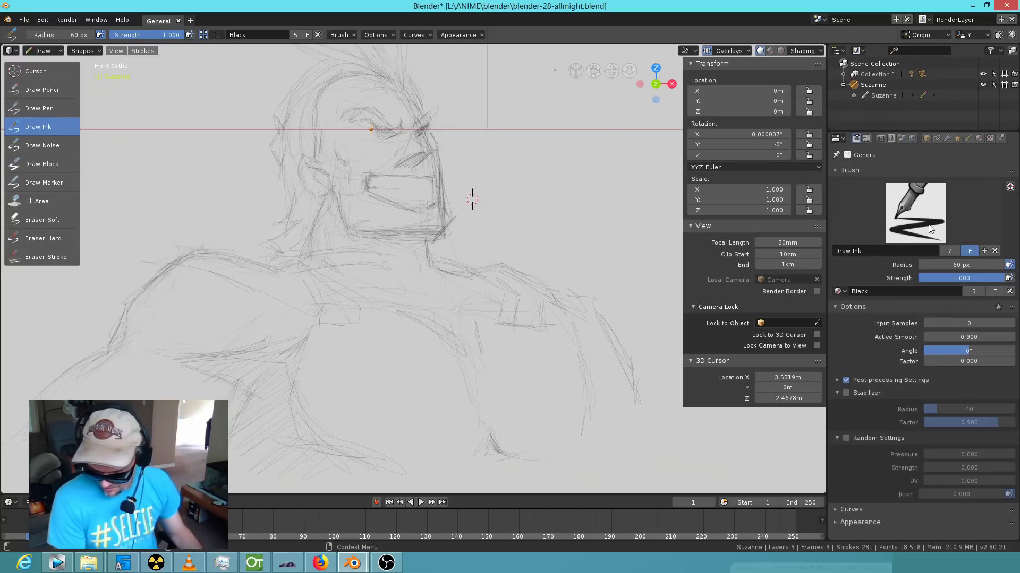
Try a test stroke beside the head with the Draw Ink brush using the black fill material, and undo it.
click(842, 291)
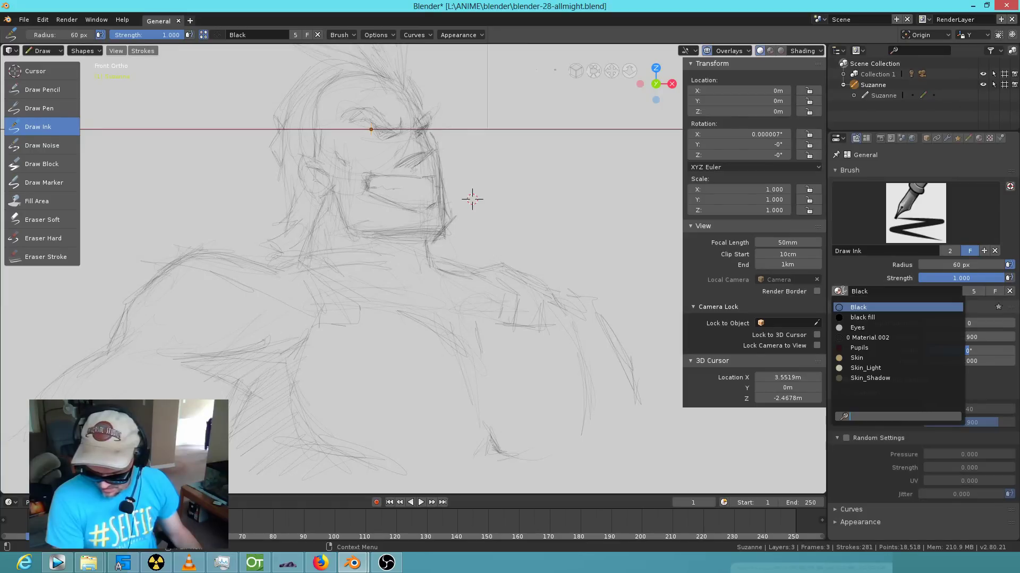
click(859, 317)
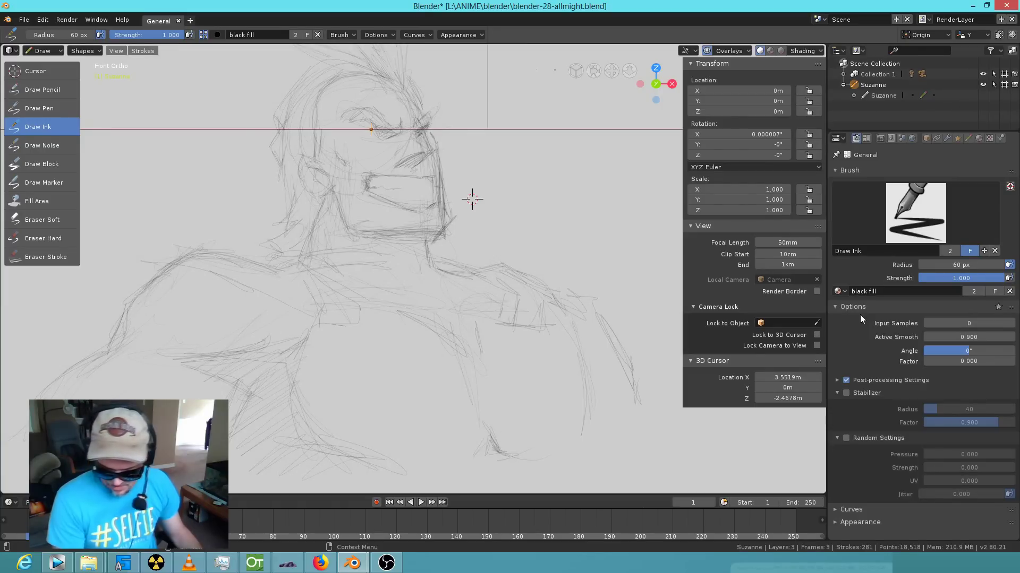
mouse_move(588, 154)
mouse_down()
mouse_move(467, 225)
mouse_move(551, 196)
mouse_move(604, 158)
mouse_move(579, 158)
mouse_up()
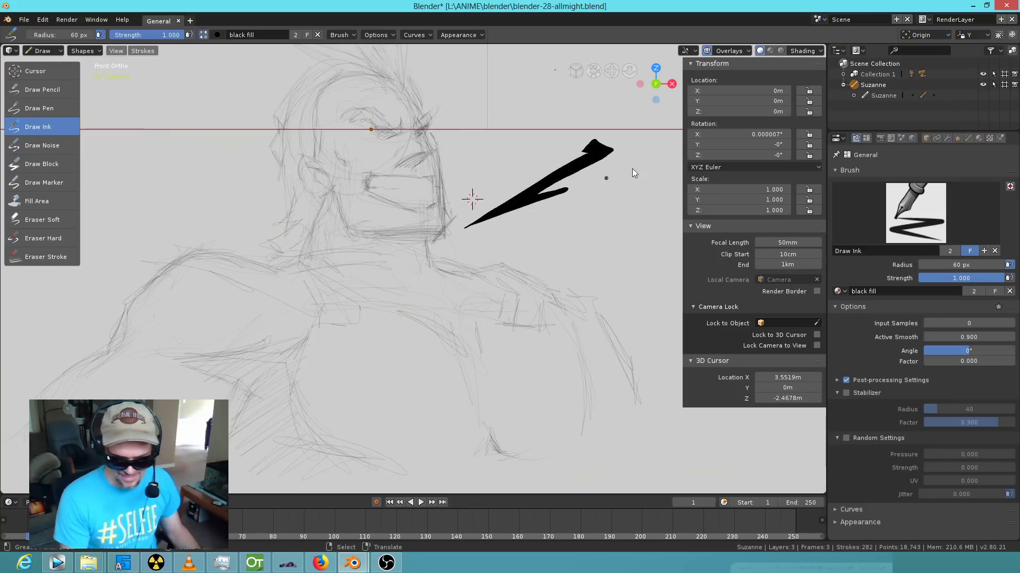
key(ctrl+z)
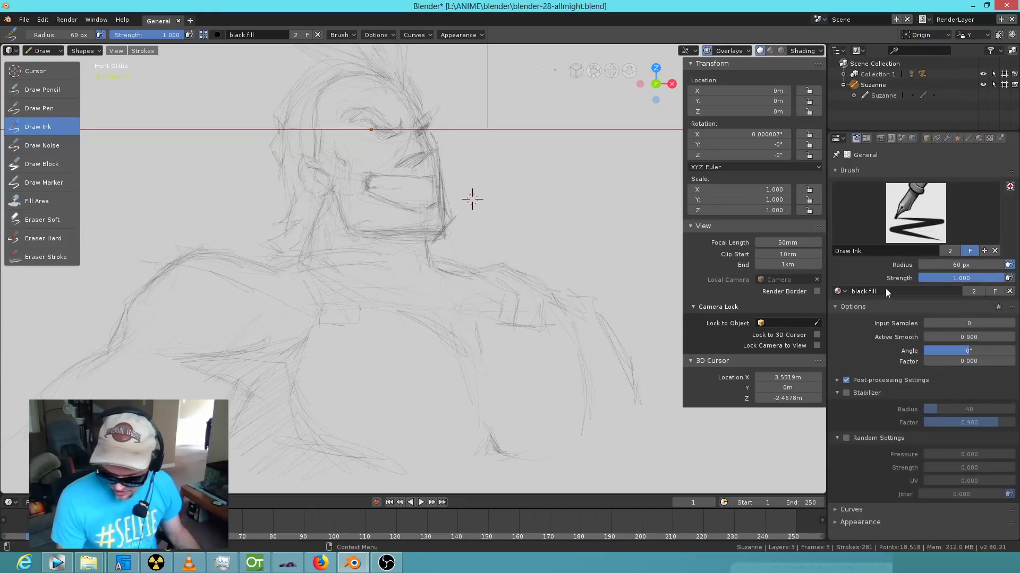
Return the Draw Ink brush to the Black material and try test strokes on the neck and beside the head, undoing them.
click(855, 292)
key(Escape)
click(839, 291)
click(876, 301)
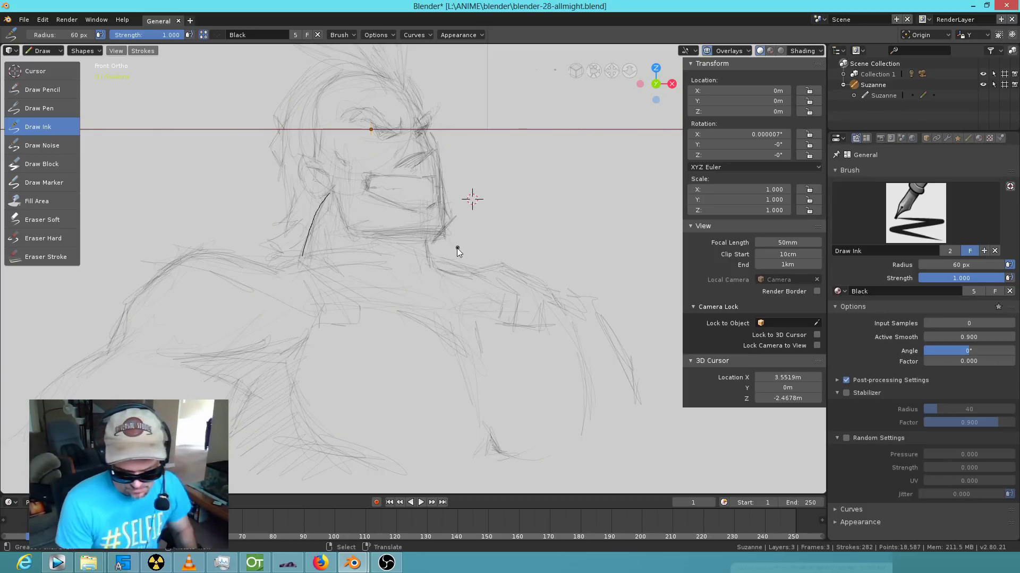
key(ctrl+z)
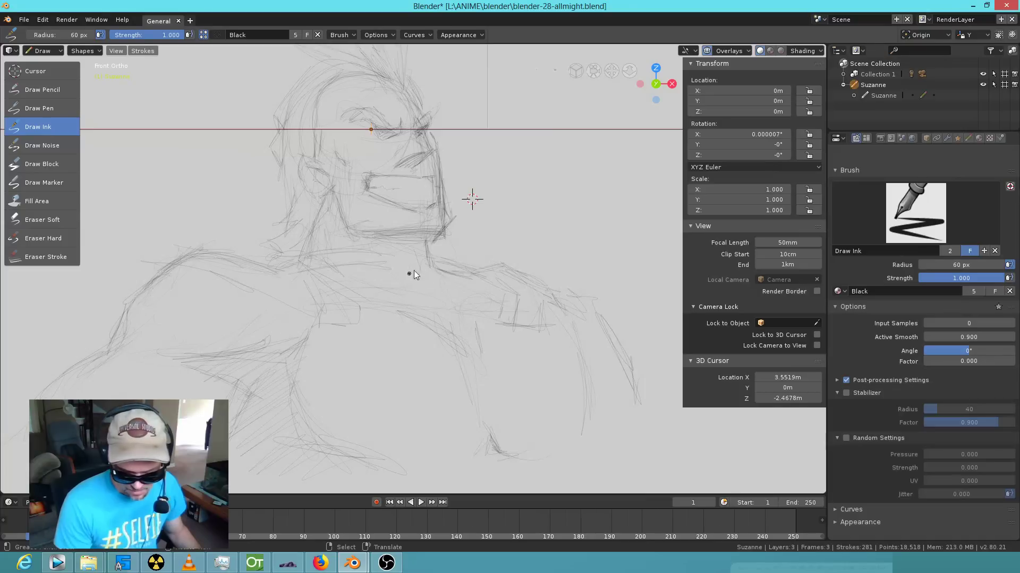
drag(533, 213, 609, 206)
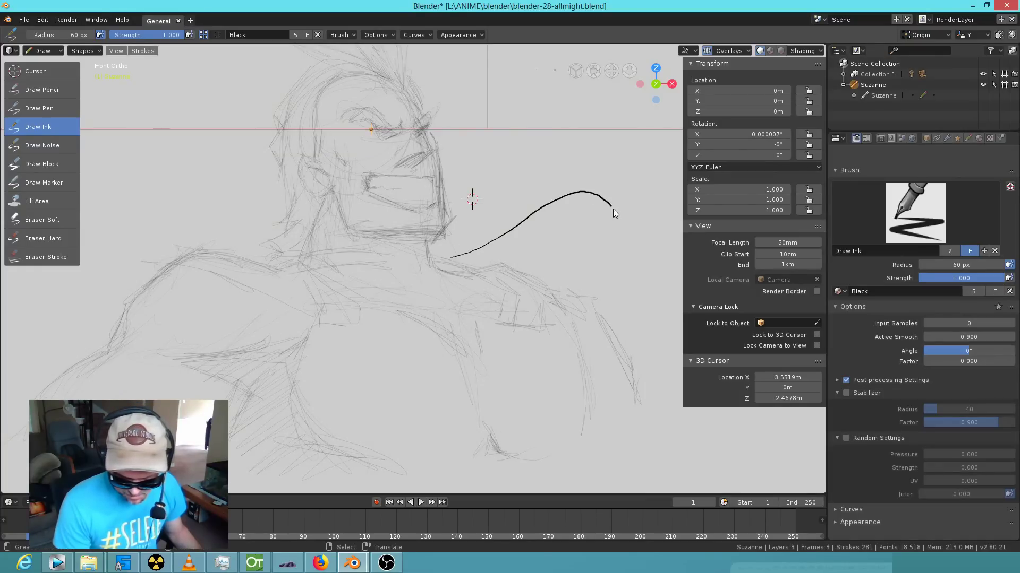
key(ctrl+z)
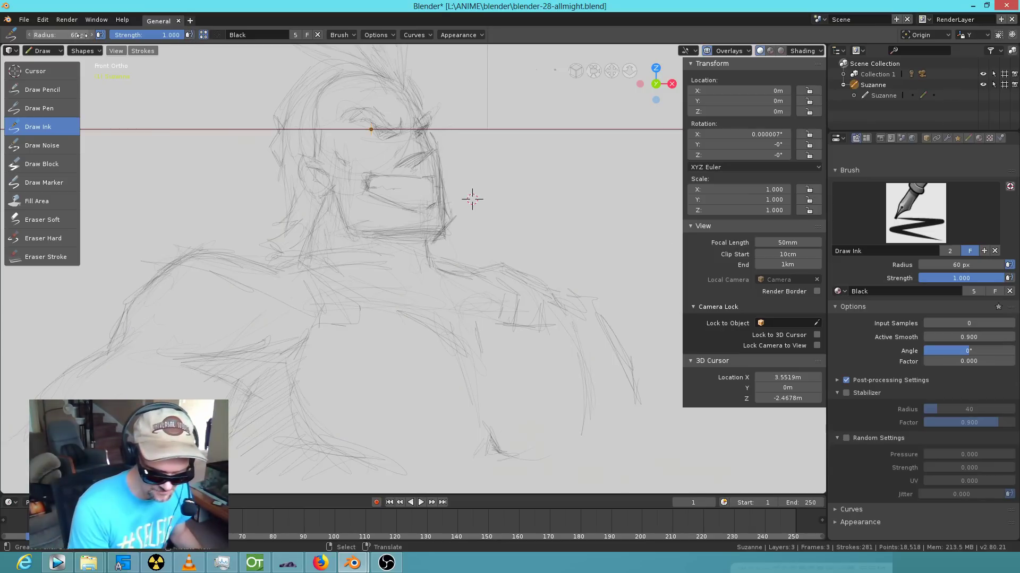
Set the Draw Ink brush radius to 114 px and undo the test strokes drawn beside the head.
drag(85, 36, 118, 39)
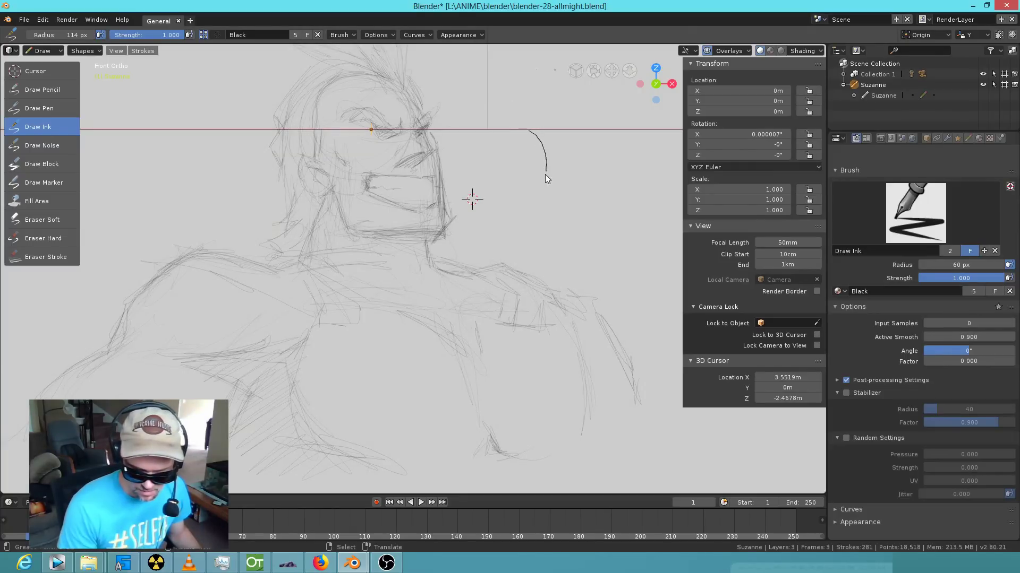
key(ctrl+z)
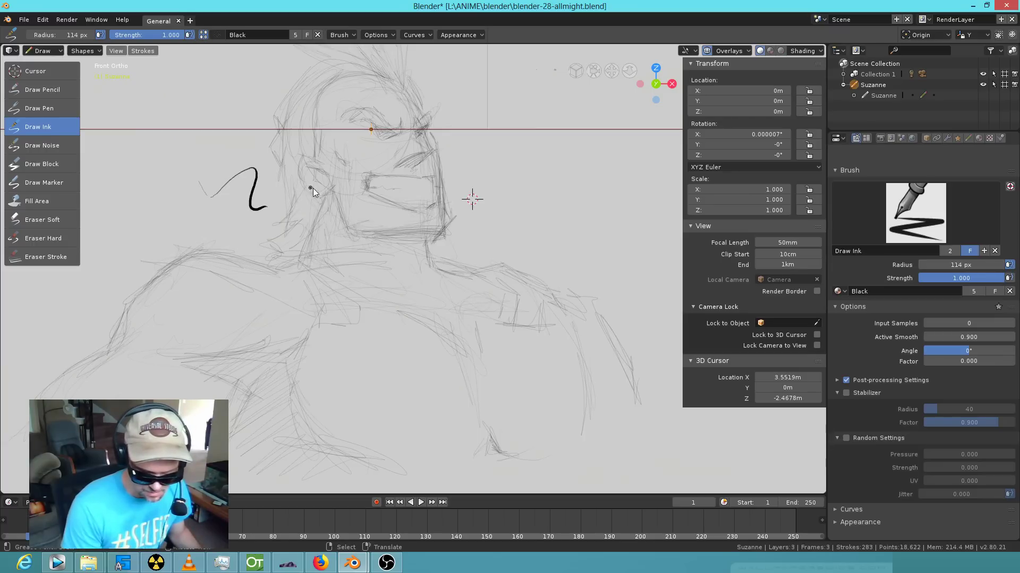
key(ctrl+z)
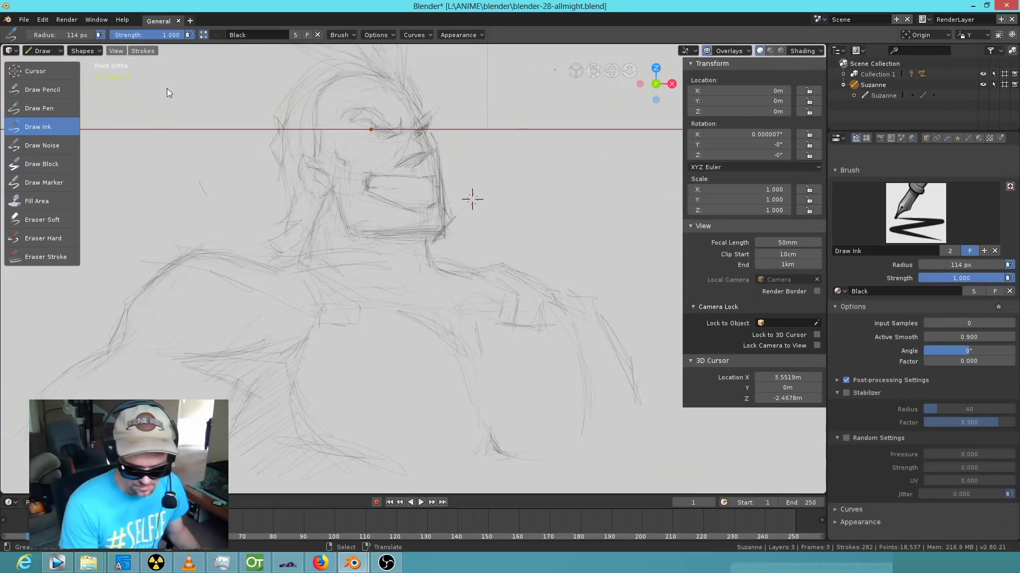
Save the Blender file.
click(24, 21)
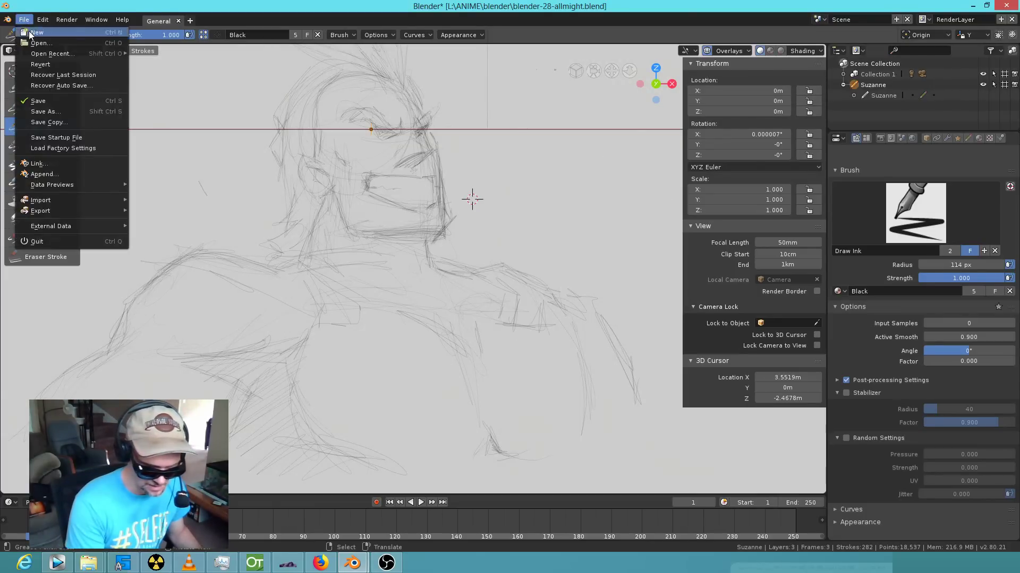
click(58, 94)
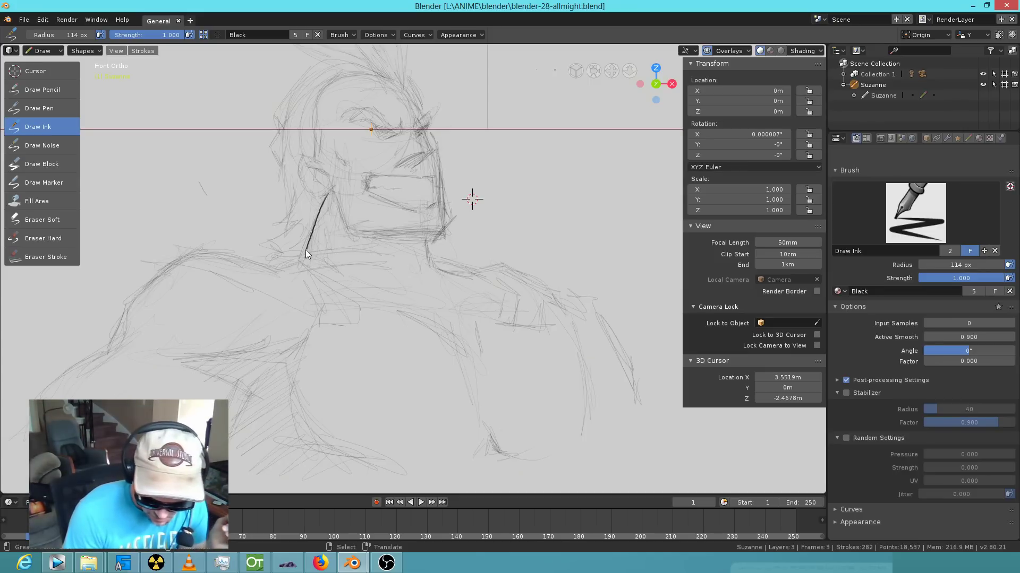
Ink the neck lines, jaw, face profile, forehead and outer ear over the sketch with the Draw Ink brush.
drag(304, 255, 305, 255)
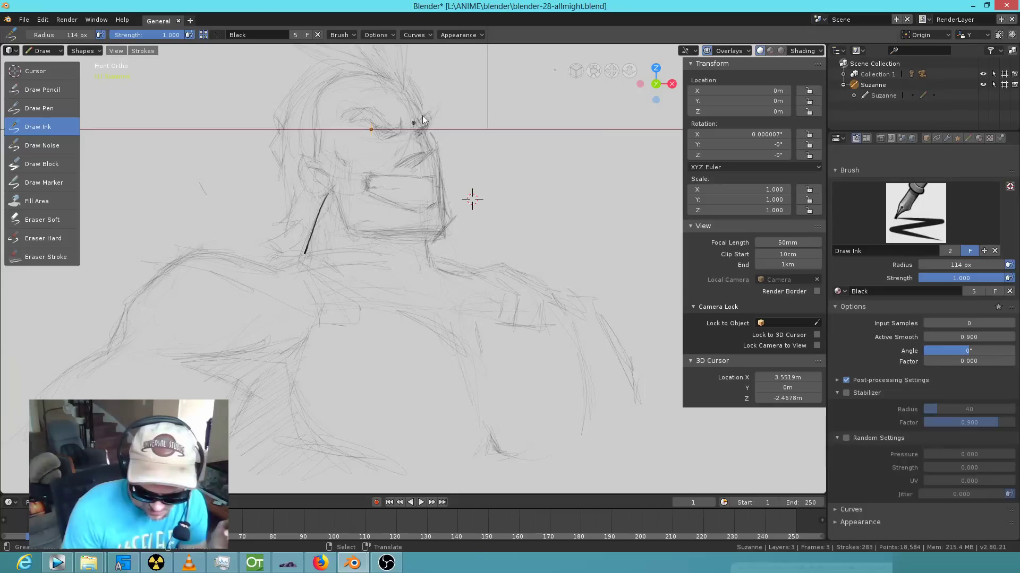
click(391, 35)
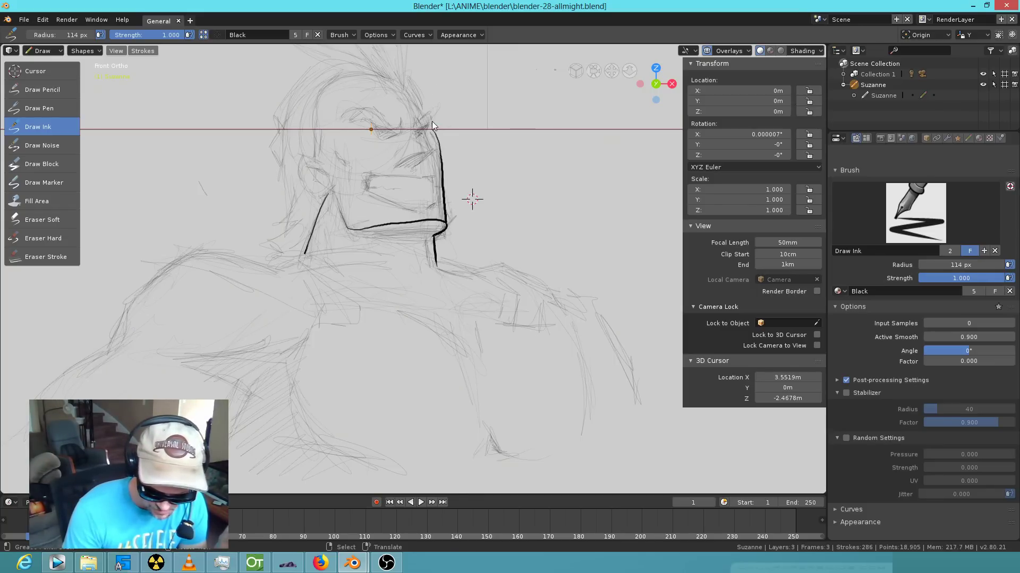
drag(432, 125, 410, 84)
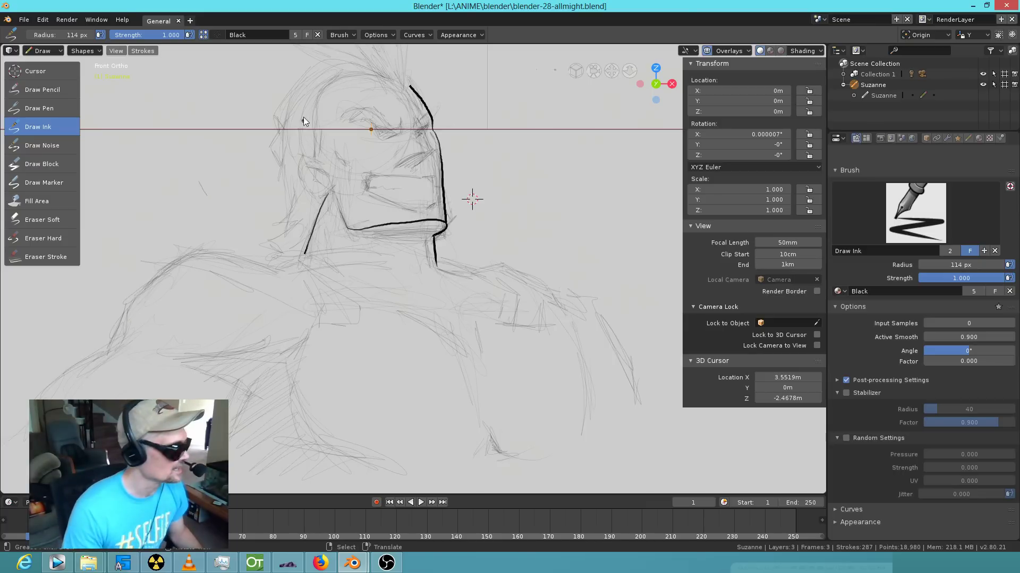
drag(306, 154, 316, 195)
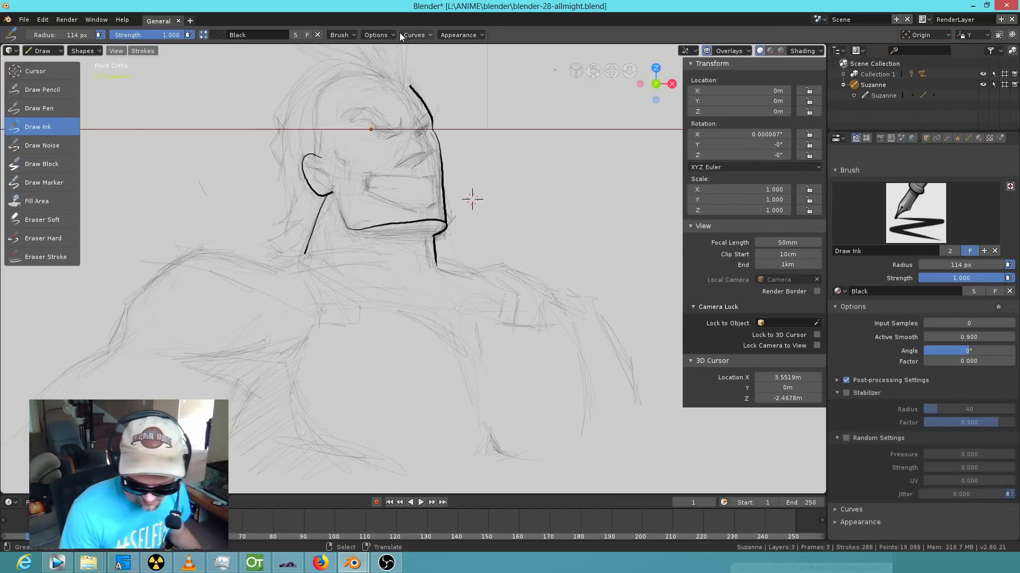
Set the Draw Ink brush's Active Smooth to 0.600 and undo the hair stroke drawn behind the ear.
click(430, 35)
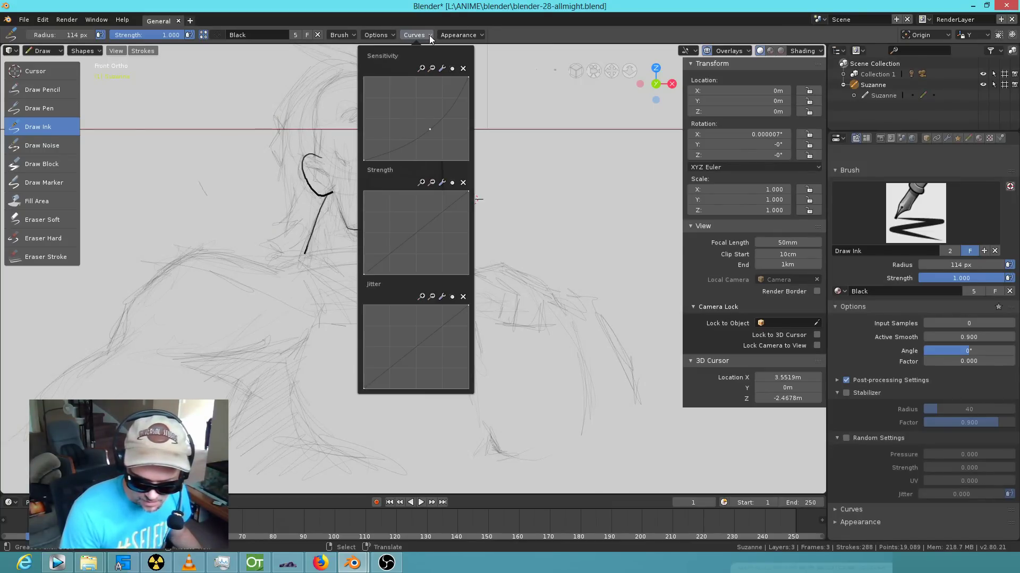
mouse_move(389, 36)
mouse_move(410, 71)
mouse_down()
mouse_move(399, 72)
mouse_move(419, 79)
mouse_up()
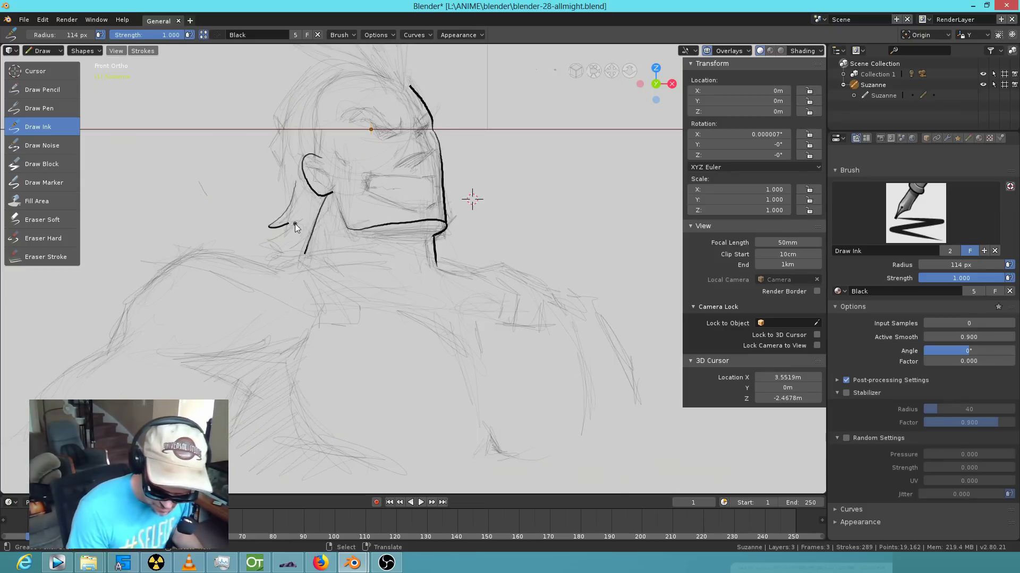
key(ctrl+z)
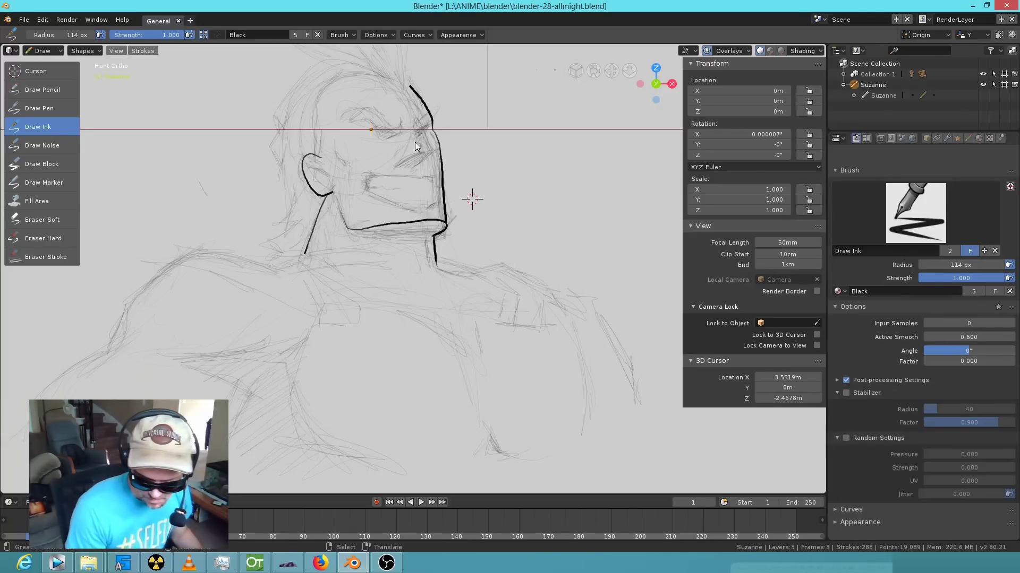
Ink the outline of the open mouth over the sketch, including the notched contour at its front corner.
scroll(396, 175, up, 5)
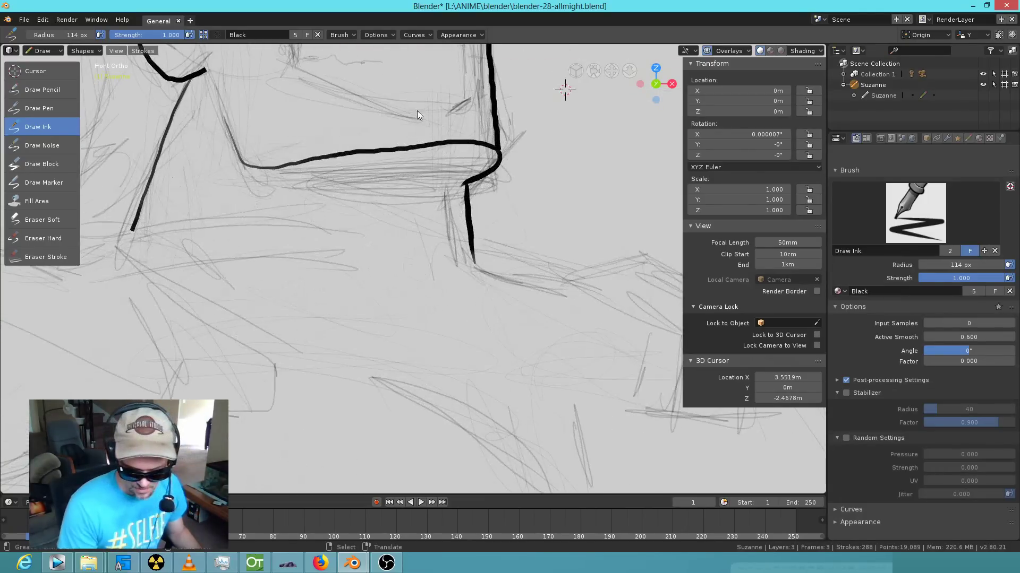
shift+middle_drag(445, 211, 524, 300)
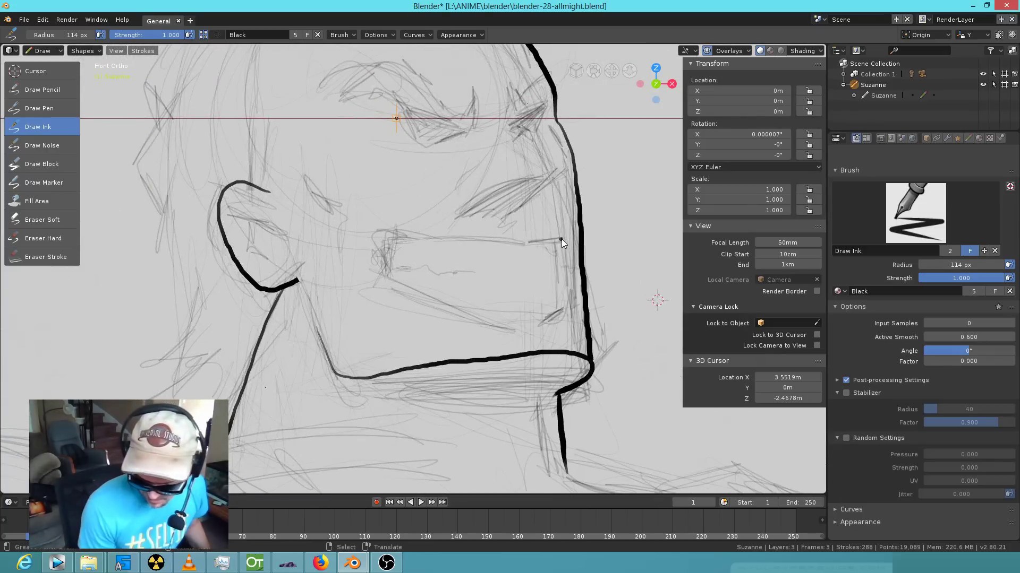
drag(543, 243, 355, 229)
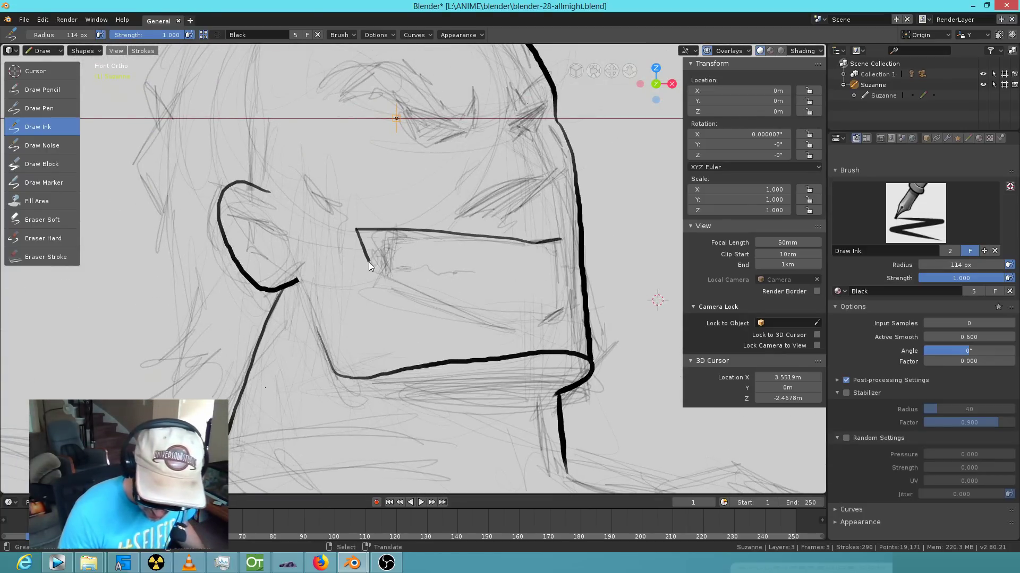
drag(368, 263, 369, 263)
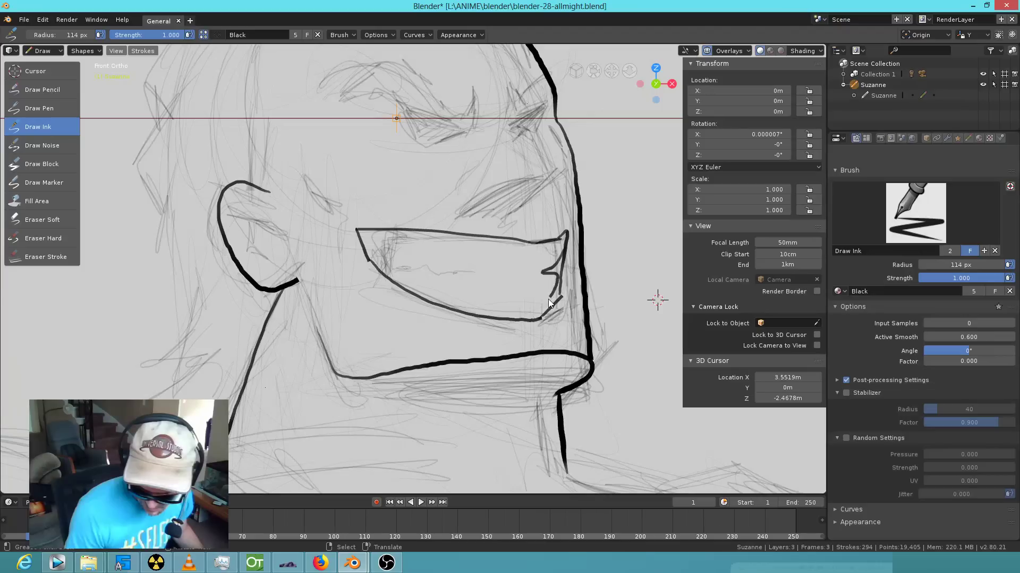
Ink the front corner of the mouth solid black and outline a pointed shadow shape at its back corner.
mouse_move(556, 308)
mouse_down()
mouse_move(534, 321)
mouse_move(558, 291)
mouse_move(531, 322)
mouse_up()
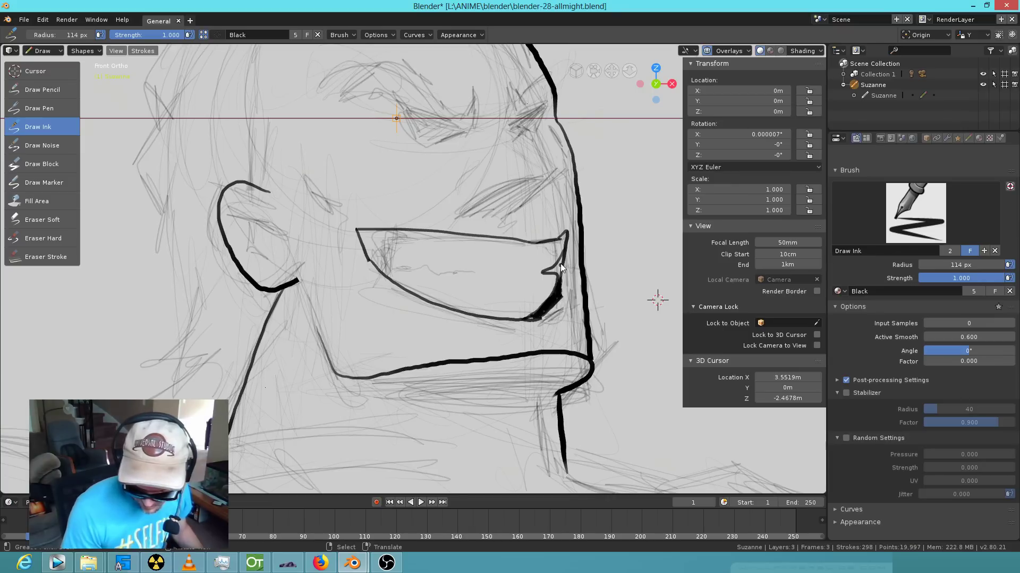
mouse_move(559, 268)
mouse_down()
mouse_move(544, 271)
mouse_move(559, 266)
mouse_move(567, 237)
mouse_move(562, 284)
mouse_up()
drag(568, 245, 562, 303)
drag(566, 265, 559, 271)
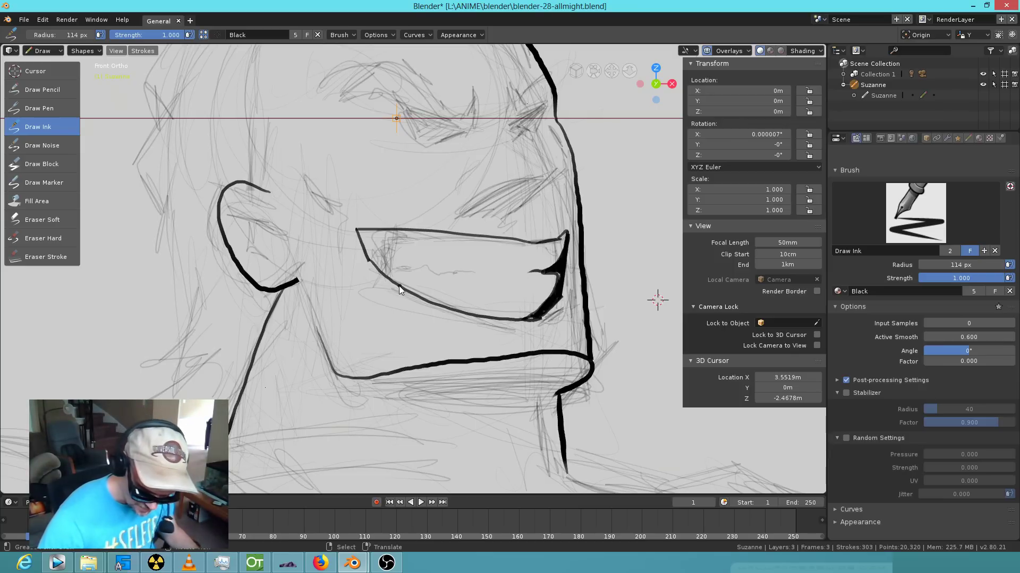
drag(387, 278, 369, 244)
mouse_move(416, 269)
mouse_down()
mouse_move(380, 237)
mouse_move(403, 227)
mouse_up()
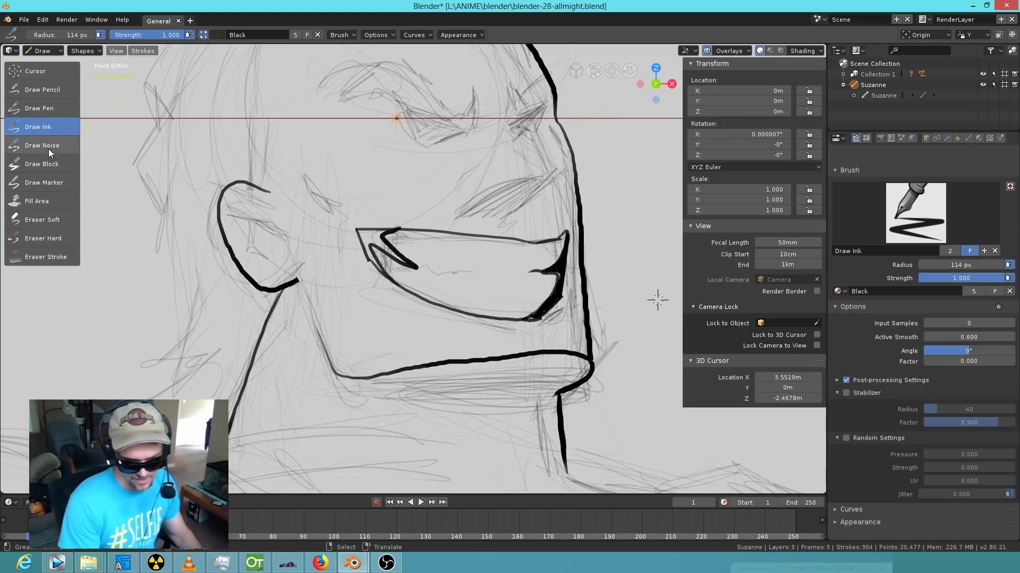
Try to fill the pointed shadow shape at the mouth's back corner using the Fill Area tool with the Skin material.
click(55, 204)
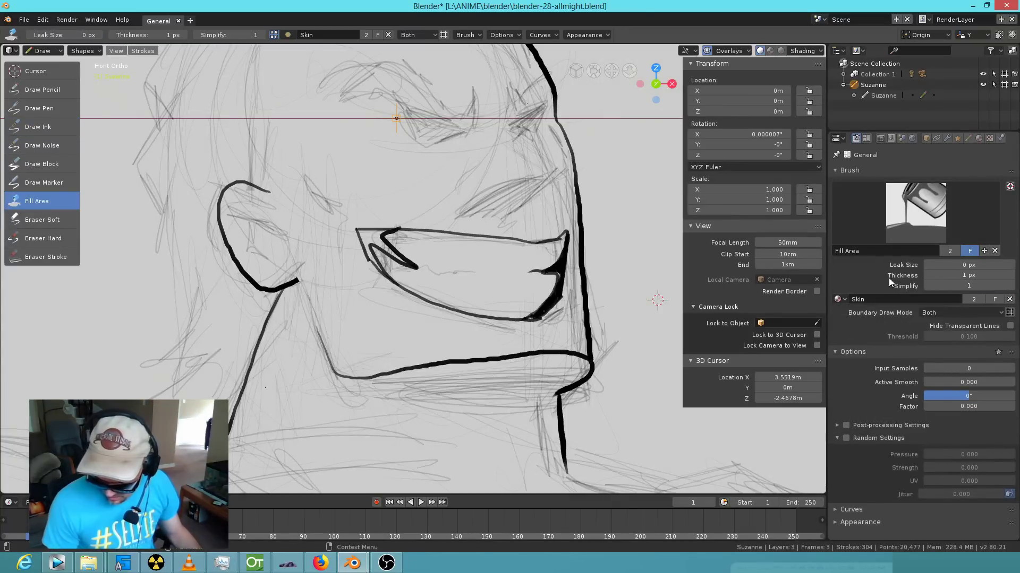
click(967, 138)
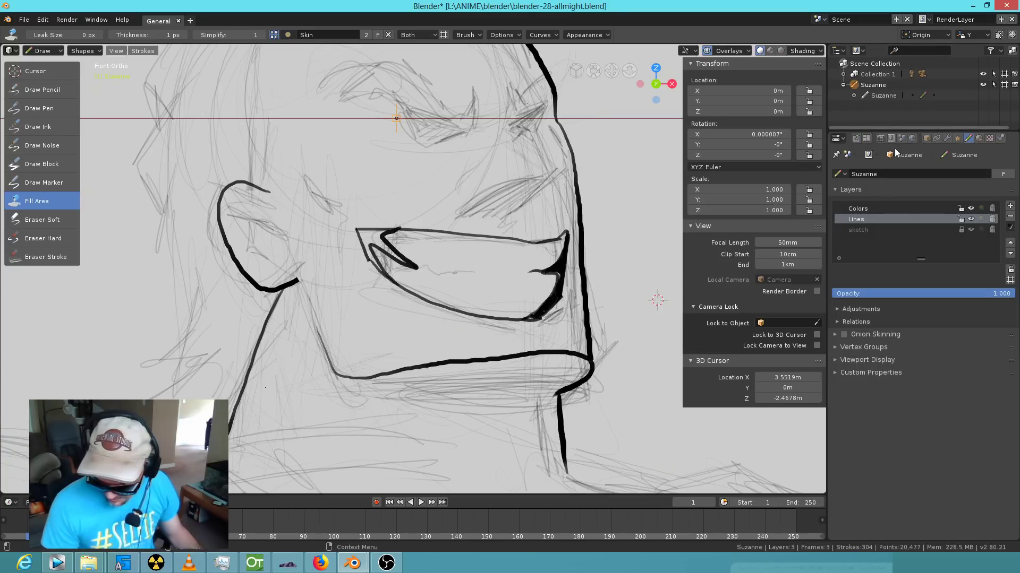
click(856, 139)
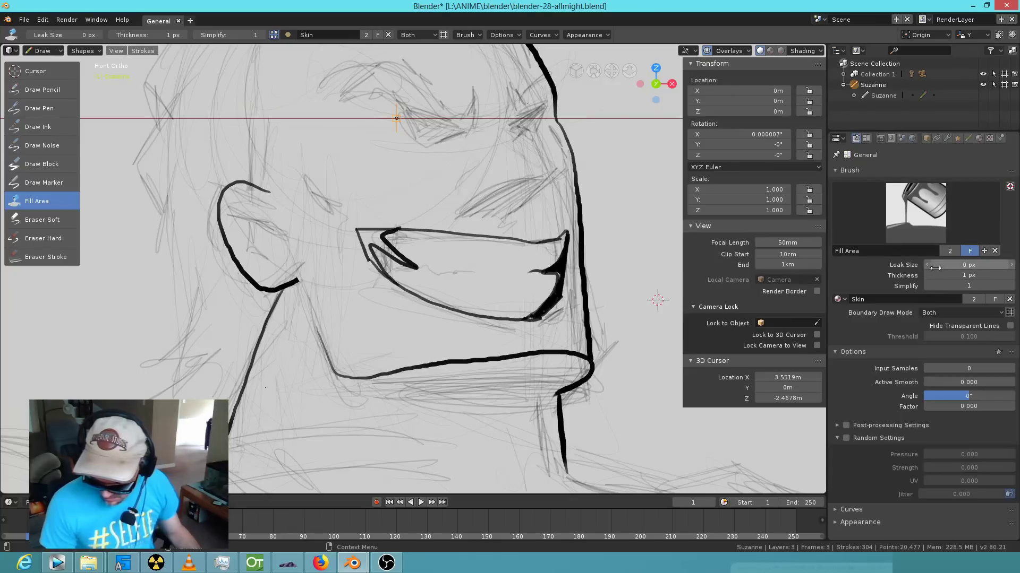
click(373, 235)
click(428, 283)
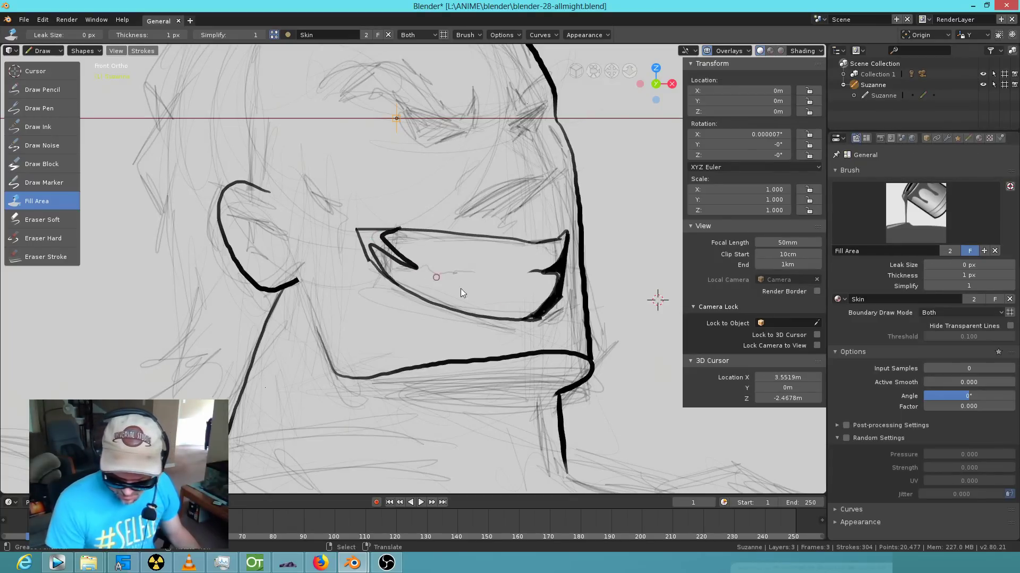
Check the layers and materials, try filling the mouth's back-corner shadow with the Black material, and undo the fill.
click(968, 138)
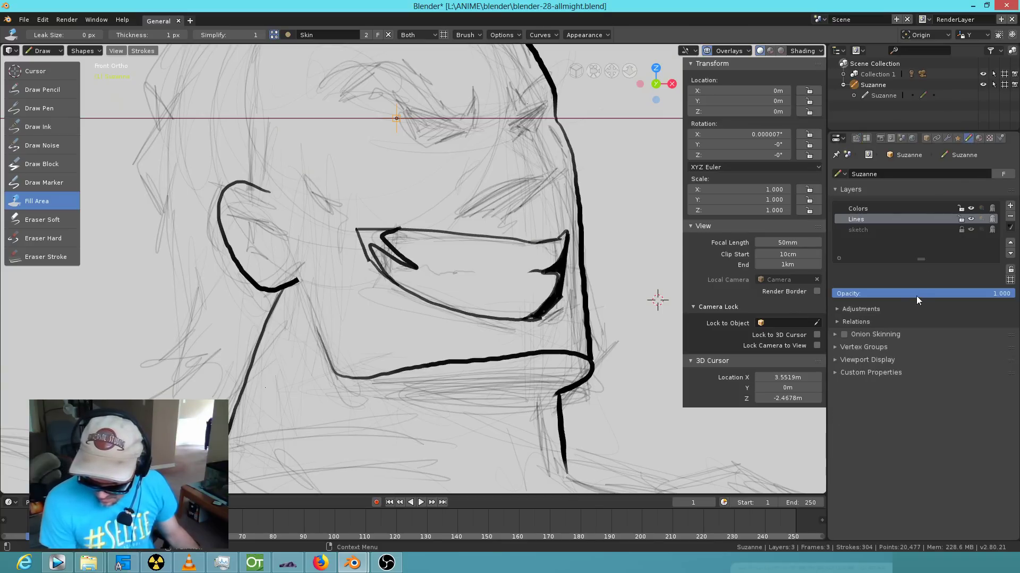
click(979, 138)
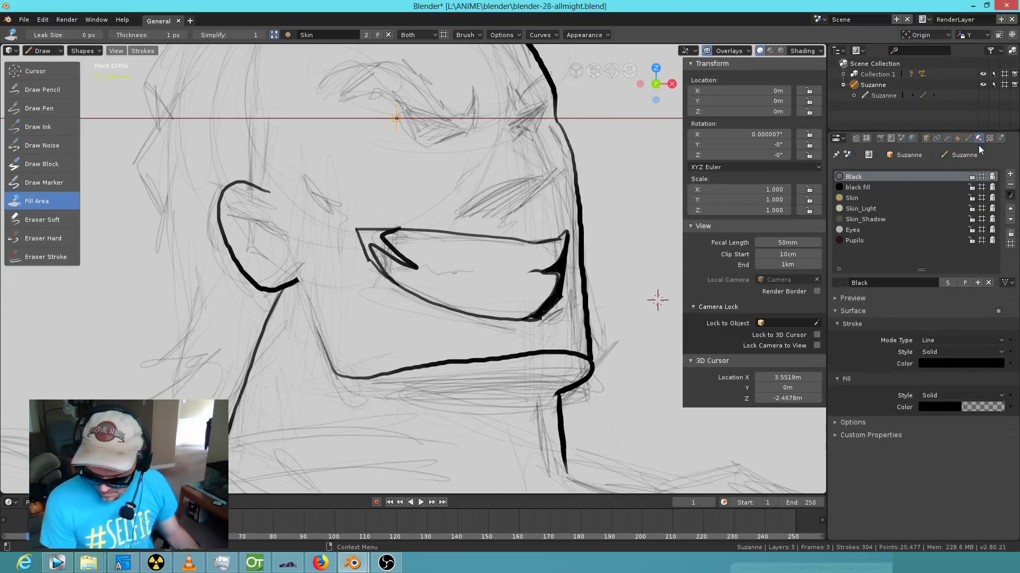
click(856, 138)
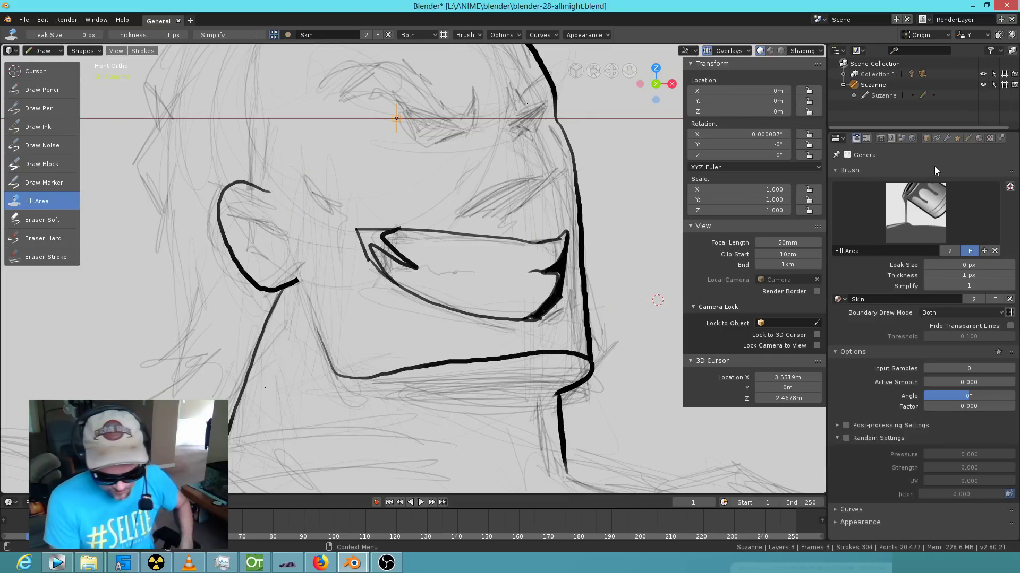
click(47, 108)
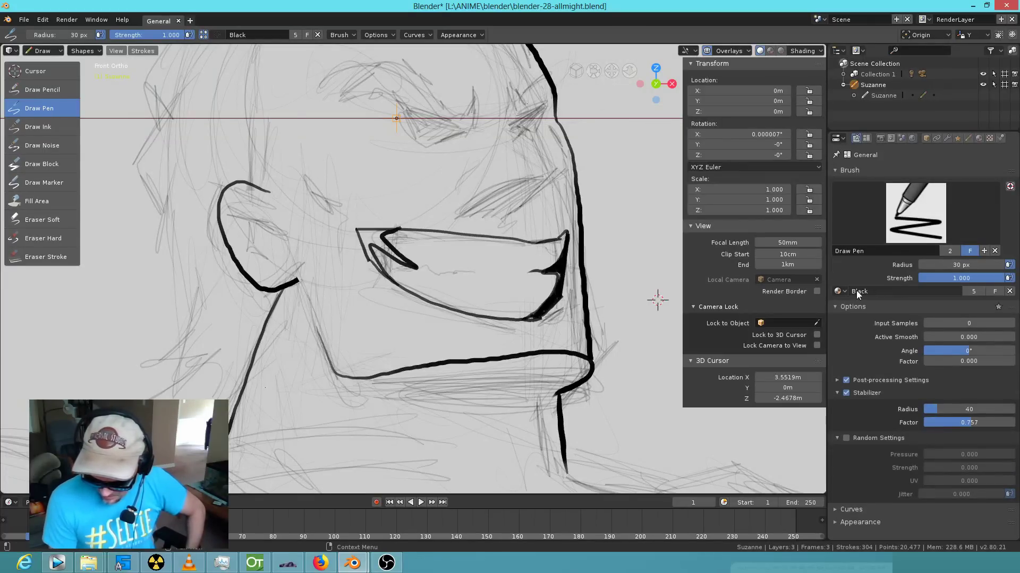
click(50, 201)
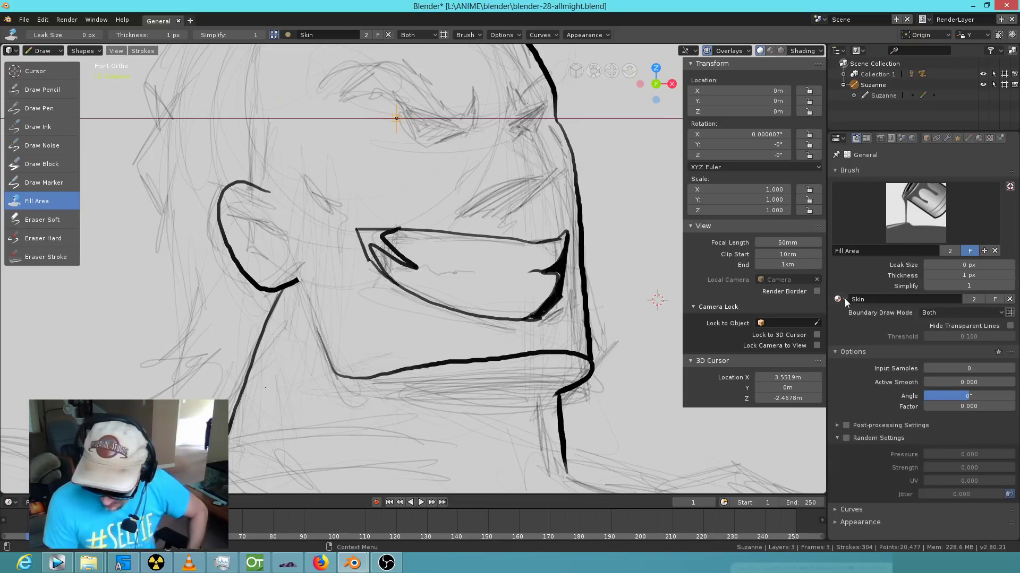
click(844, 301)
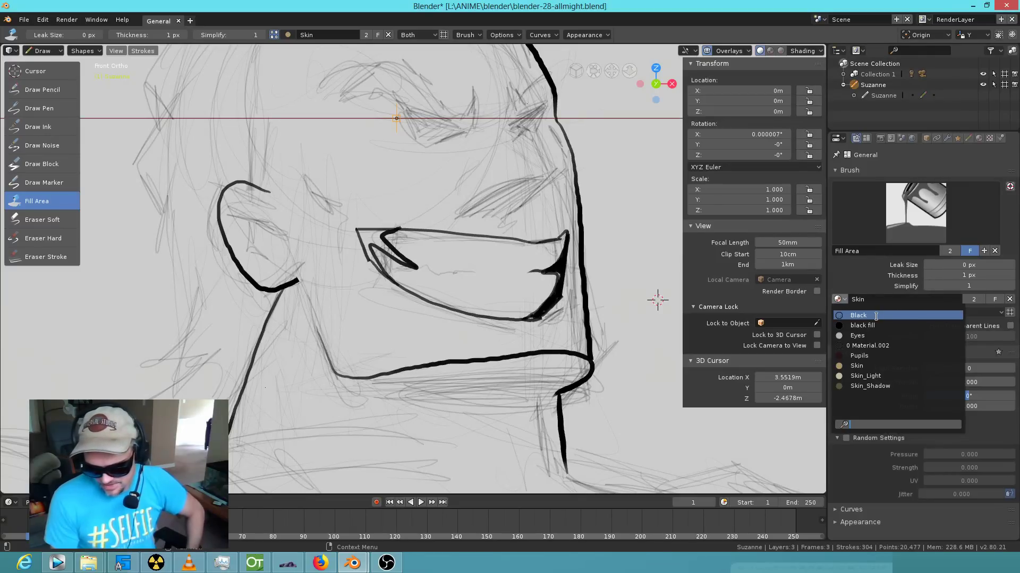
click(874, 315)
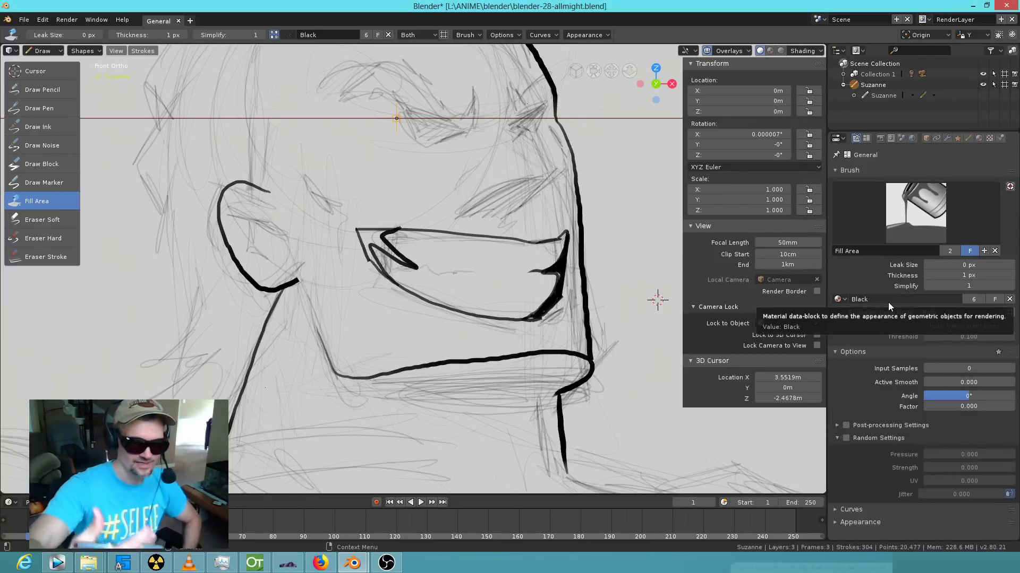
click(373, 239)
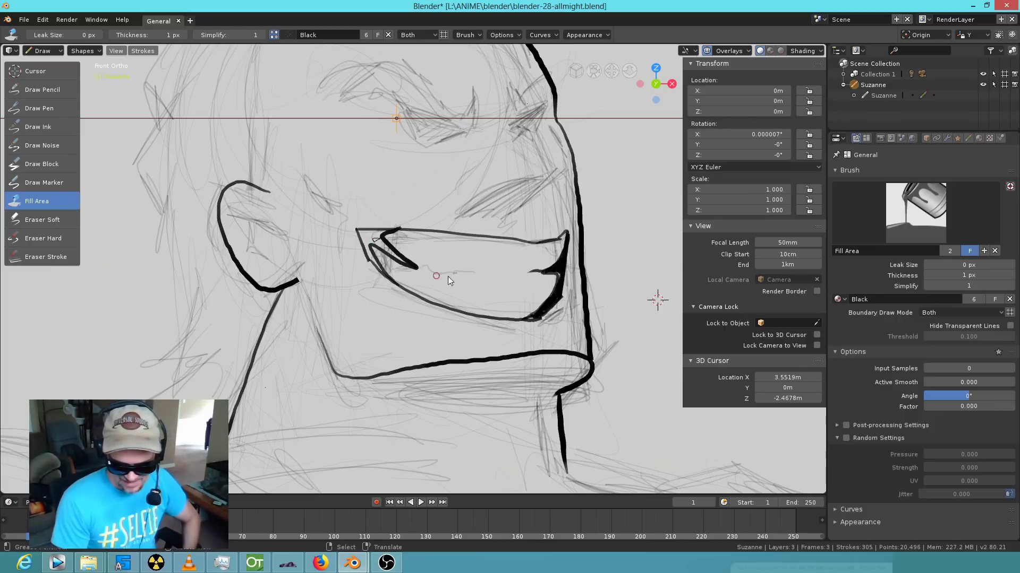
key(ctrl+z)
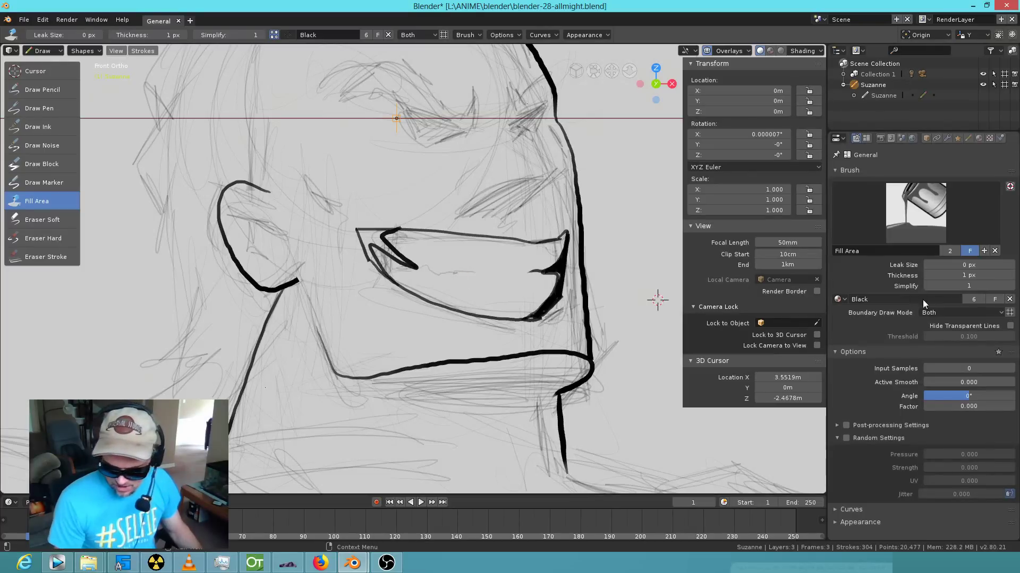
Set the Fill Area brush's material to black fill, test it on the mouth's back-corner shadow, and undo the test fill.
click(839, 300)
click(856, 322)
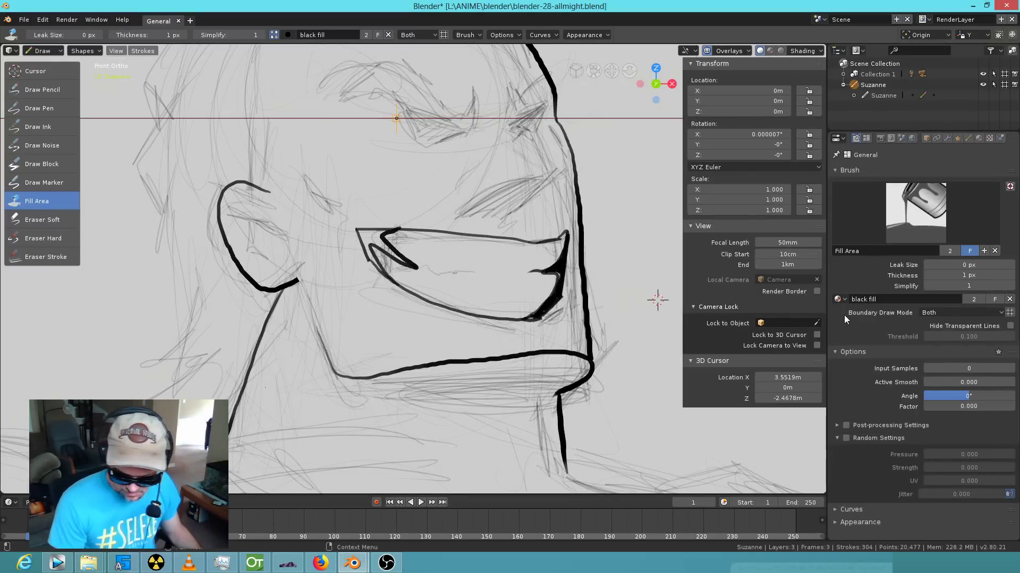
click(373, 235)
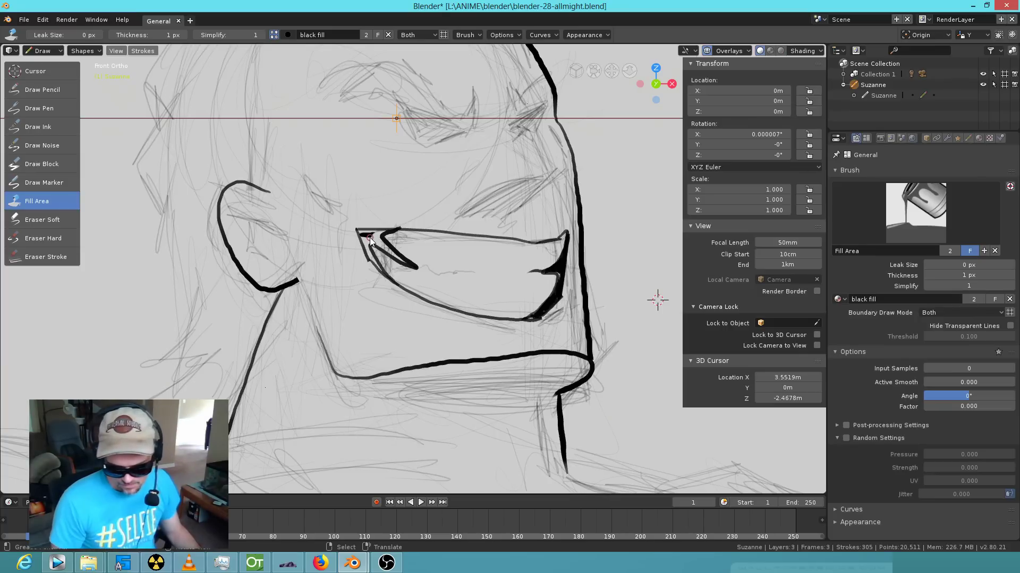
key(ctrl+z)
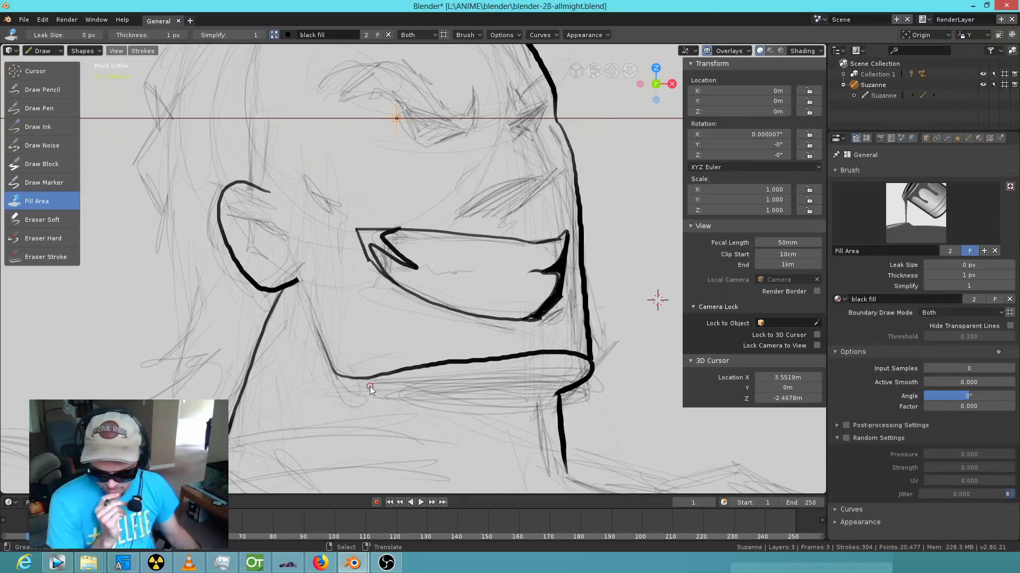
Hide the sketch layer and make black fill the active material of the drawing.
click(967, 138)
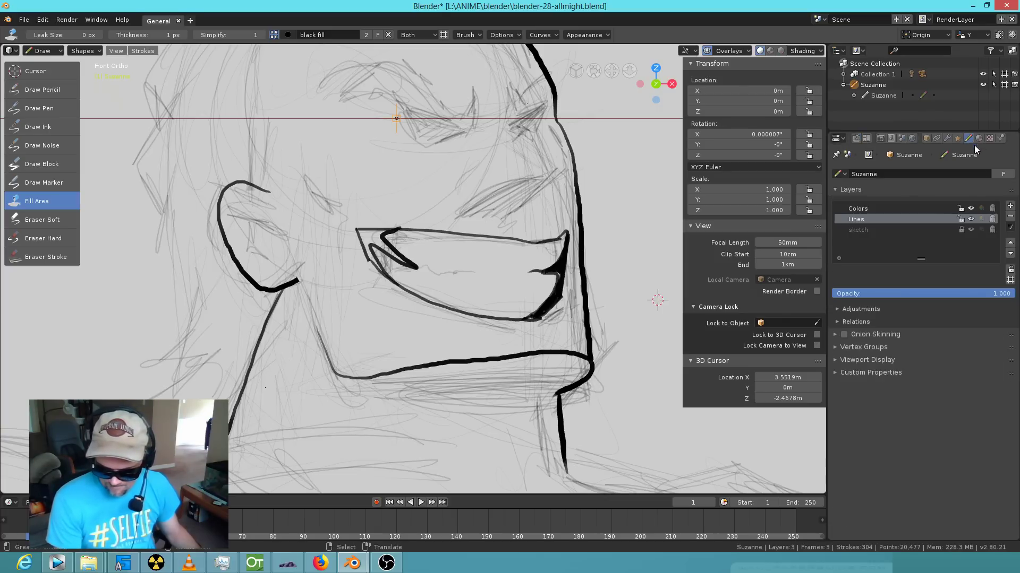
click(971, 230)
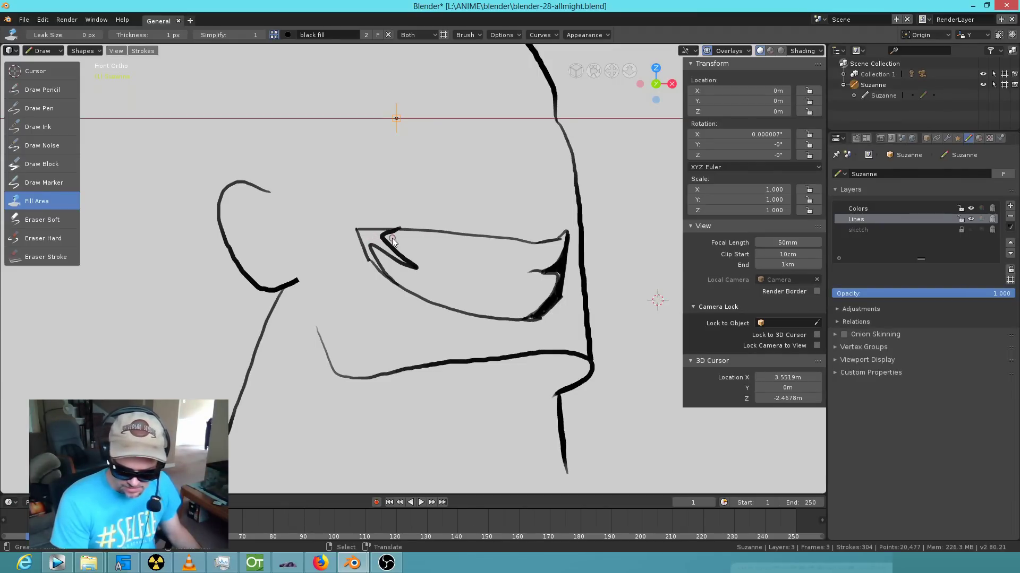
click(971, 229)
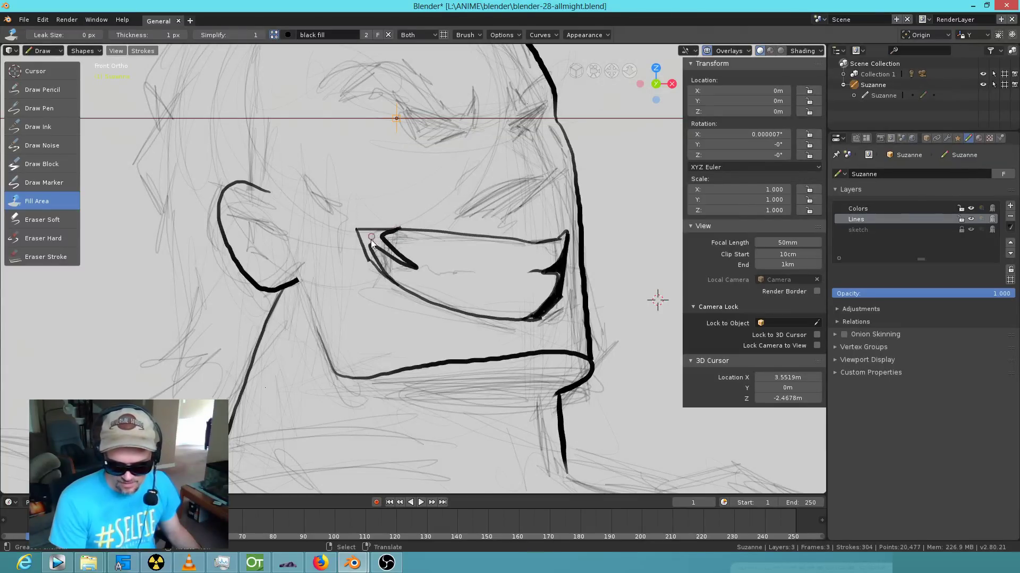
click(971, 229)
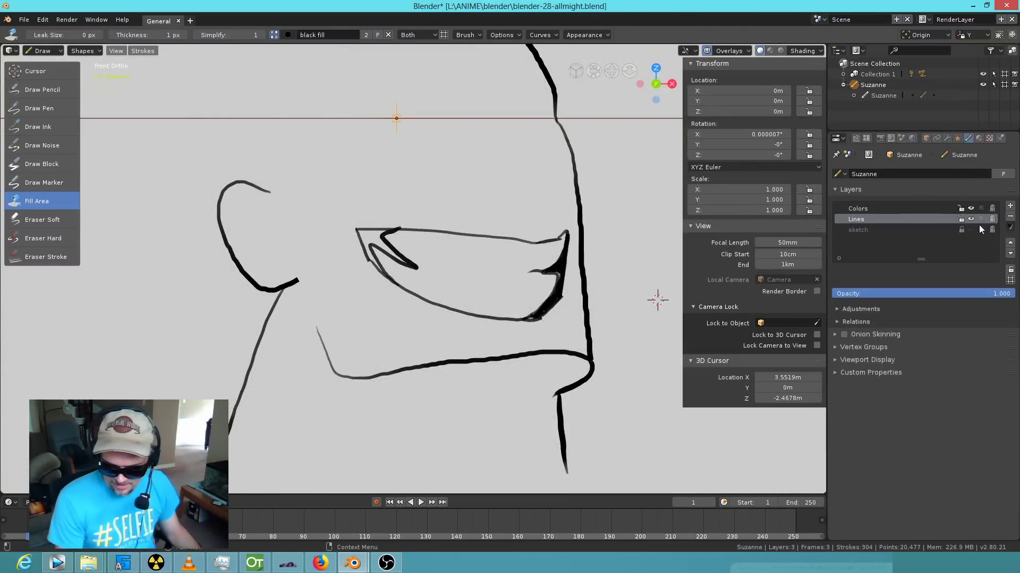
click(979, 139)
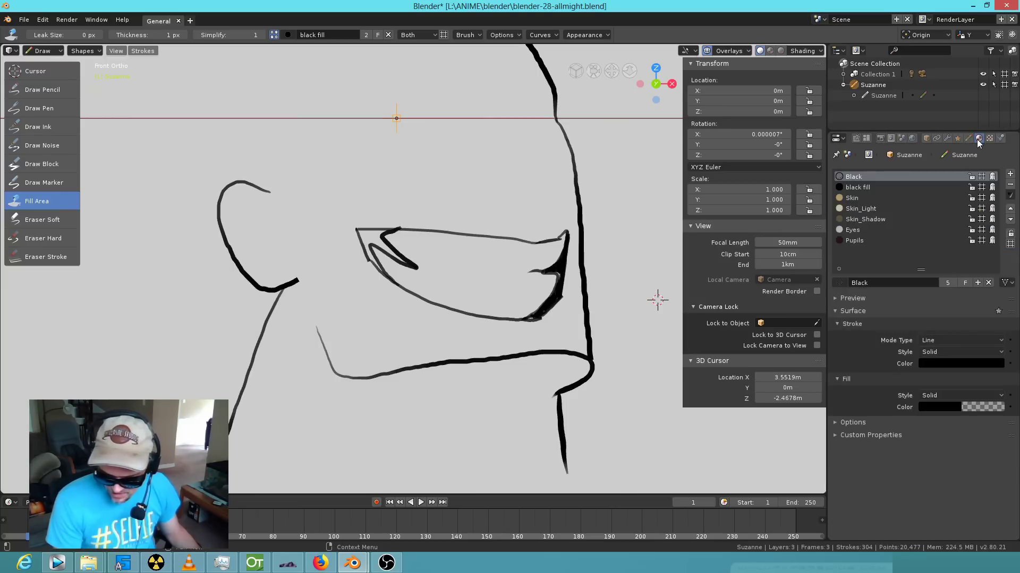
click(865, 187)
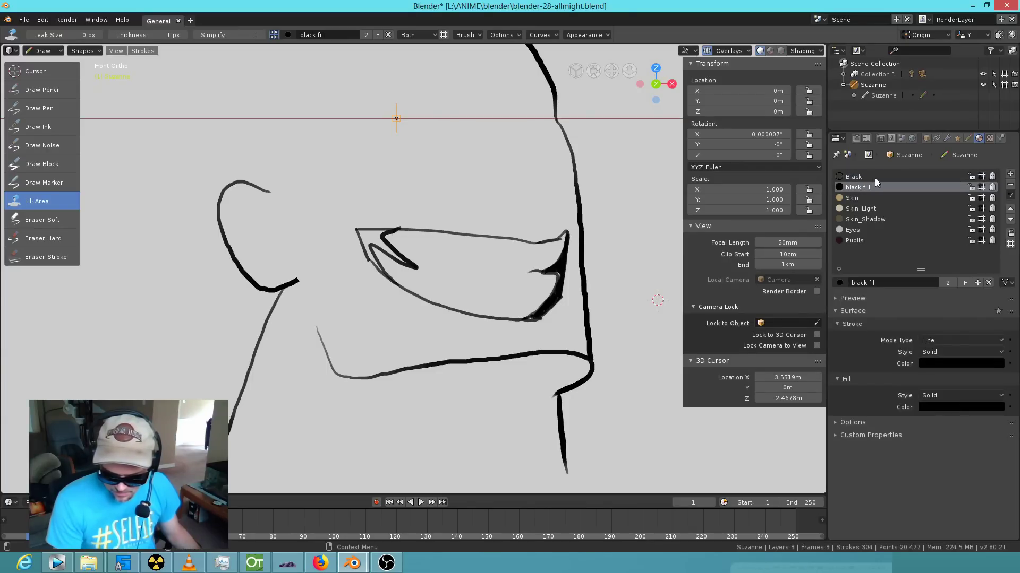
Try filling the mouth's back-corner shadow with a Leak Size of 4 px and undo the fill.
click(856, 137)
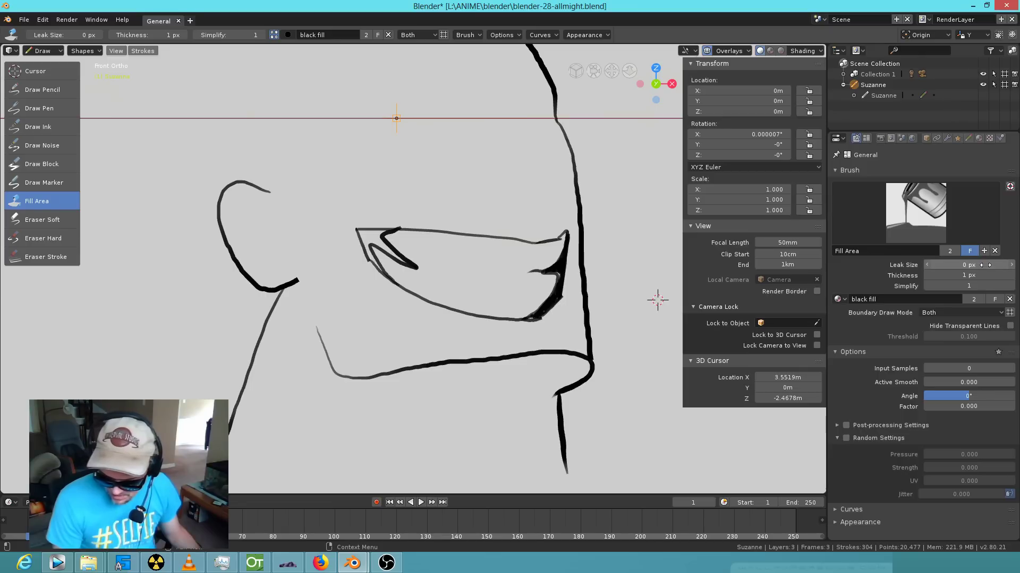
click(410, 250)
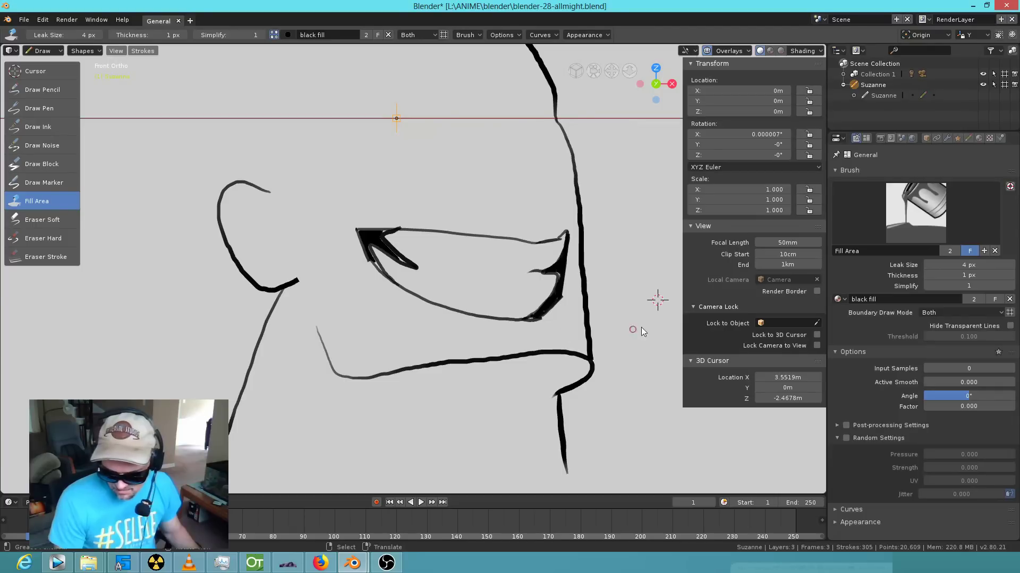
key(ctrl+z)
Set the Fill Area Leak Size to 1 px, test the fill on the mouth's back-corner shadow, inspect its edges and undo it.
click(968, 265)
text(1)
key(Return)
click(373, 240)
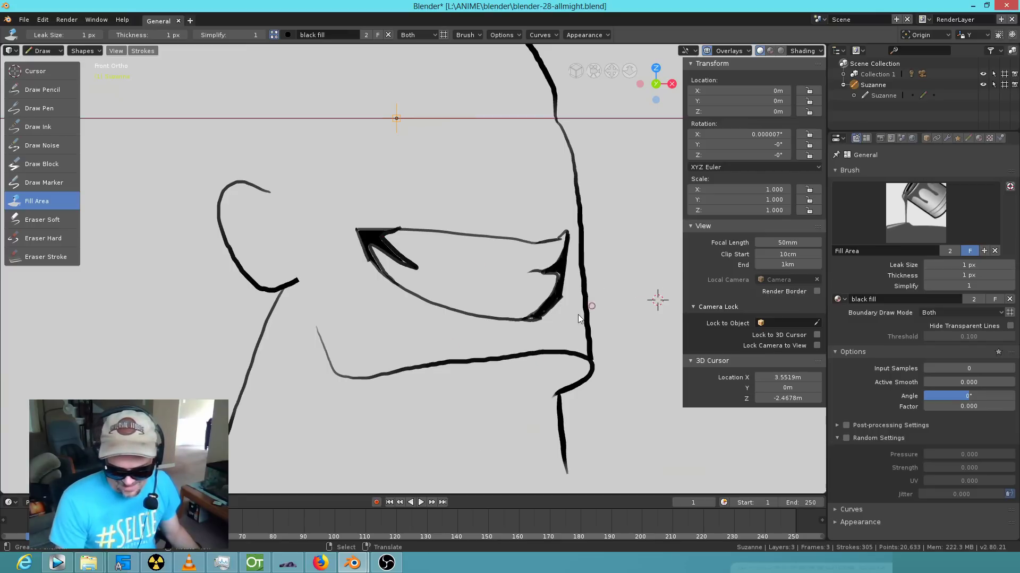
scroll(498, 226, up, 6)
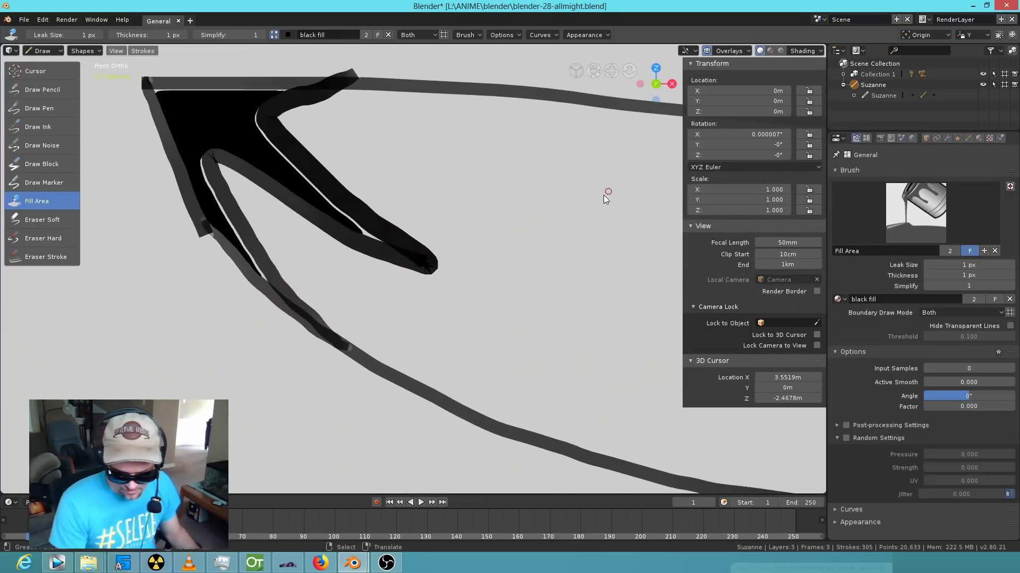
key(ctrl+z)
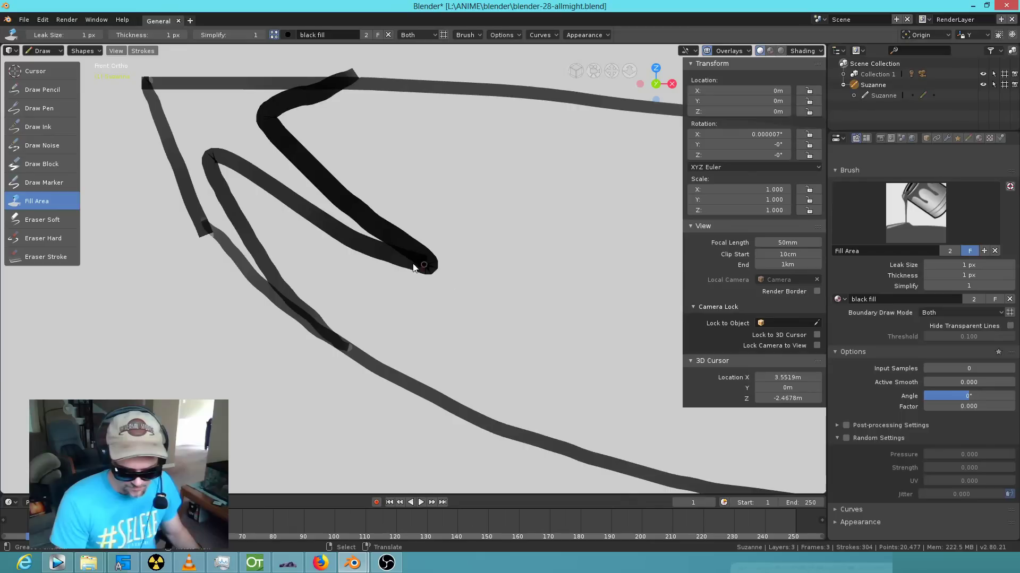
Fill the pointed shadow shape at the mouth's back corner solid black, up to its outlines.
click(932, 264)
key(Return)
click(202, 106)
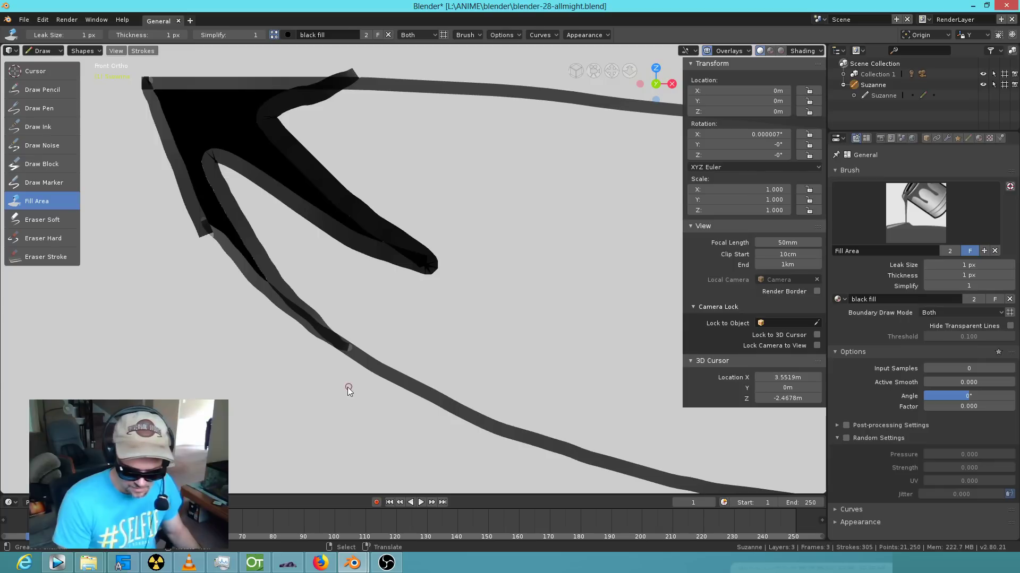
Ink the curved inner ear lines with the Draw Ink brush and set its radius to 72 px.
mouse_move(482, 256)
ctrl+middle_down()
mouse_move(359, 359)
mouse_move(245, 431)
mouse_move(361, 347)
mouse_move(299, 389)
mouse_move(408, 343)
mouse_move(276, 419)
mouse_move(390, 346)
mouse_move(498, 299)
ctrl+middle_up()
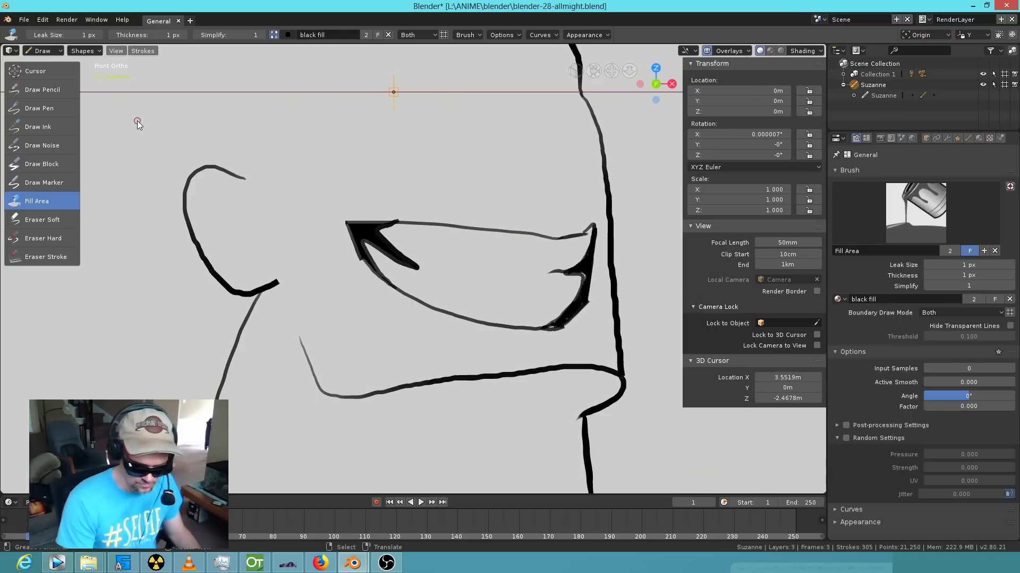
click(53, 127)
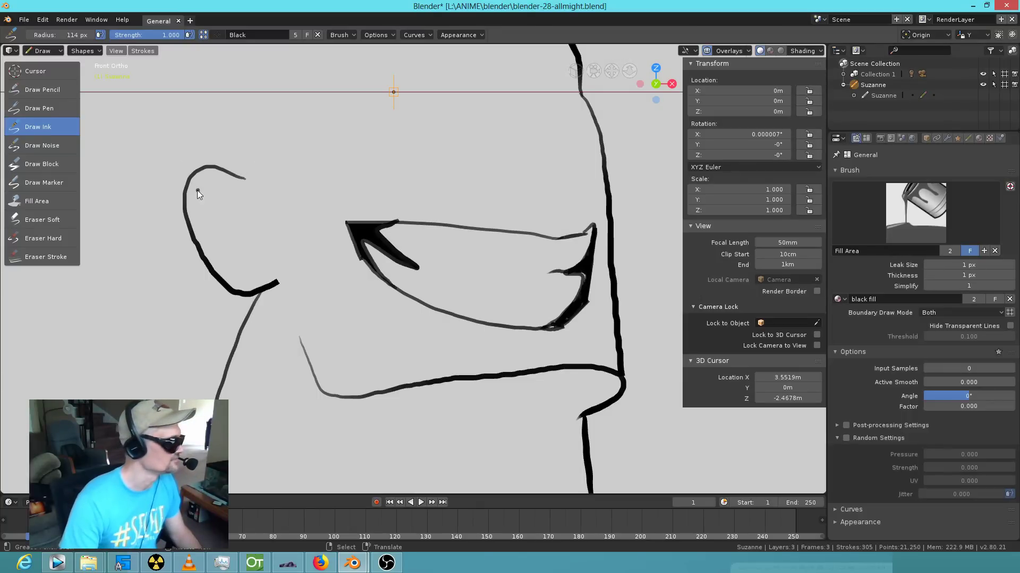
drag(210, 189, 238, 212)
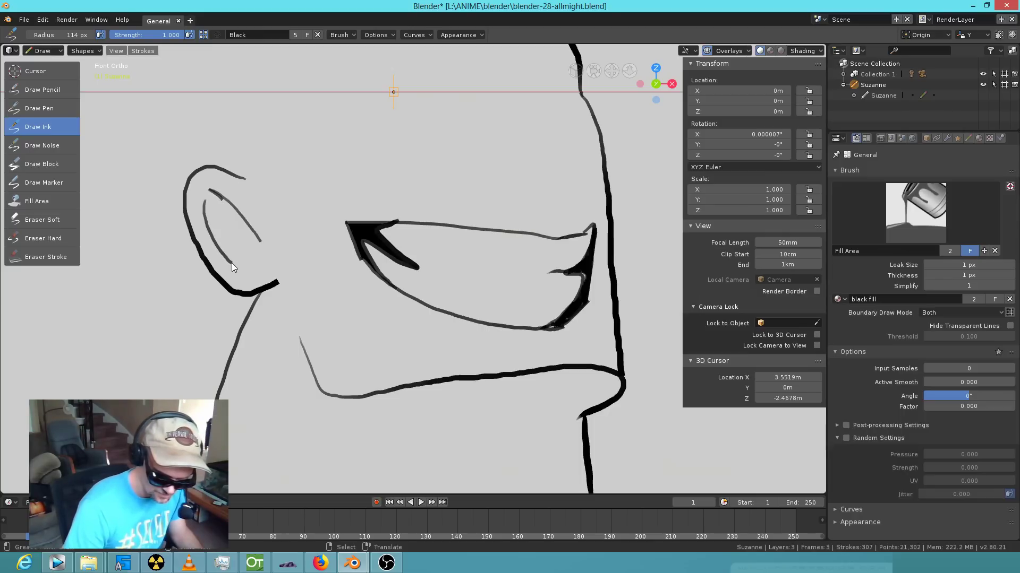
drag(68, 36, 59, 42)
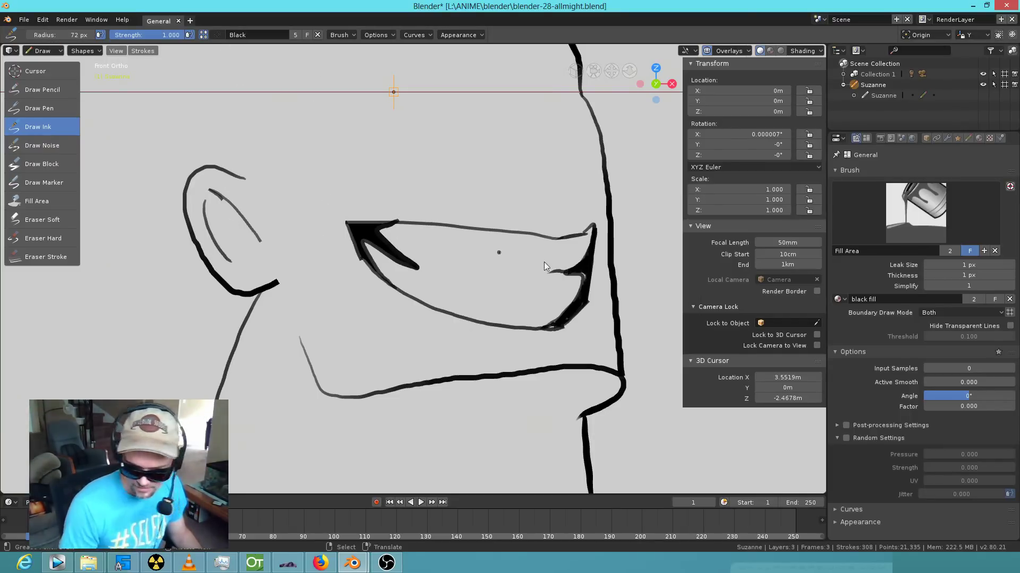
Show the sketch layer beneath the ink lines and switch the drawing to Sculpt Mode.
click(968, 142)
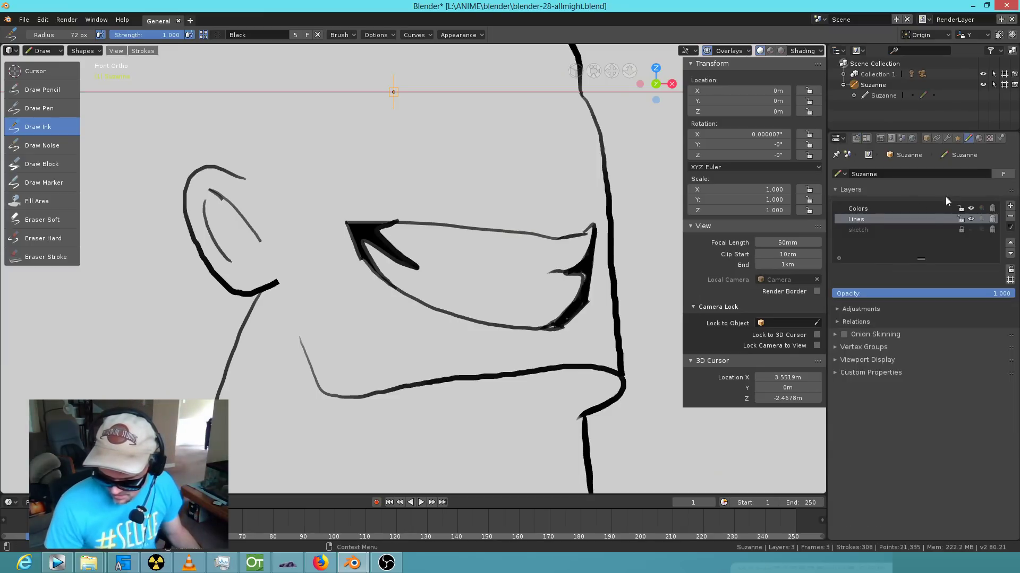
click(971, 229)
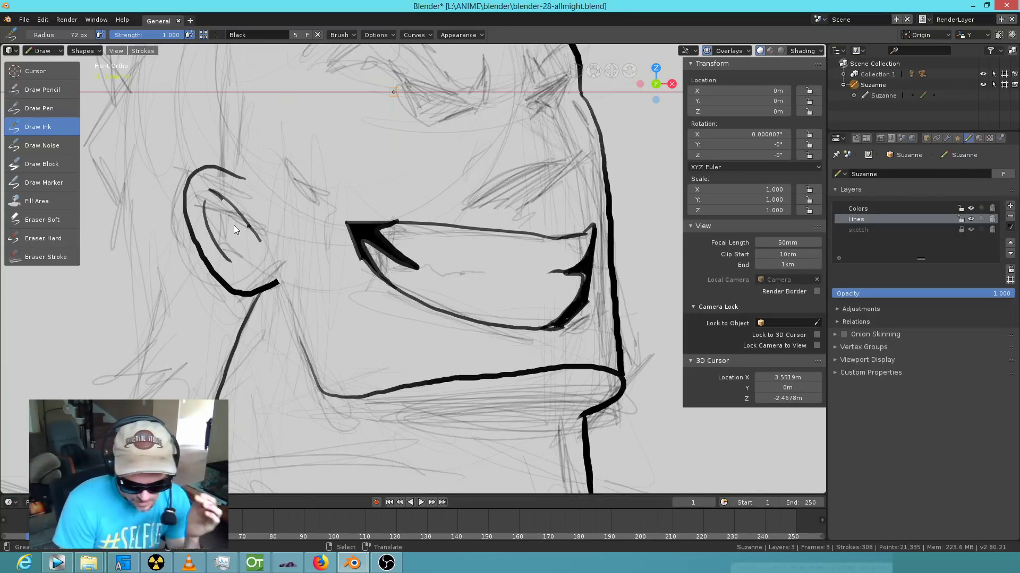
click(60, 50)
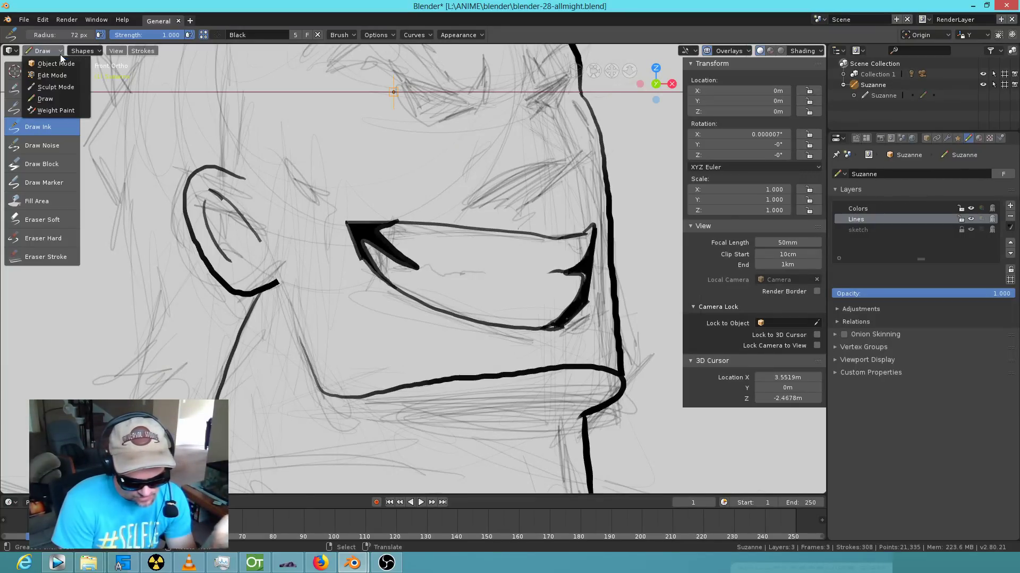
click(59, 74)
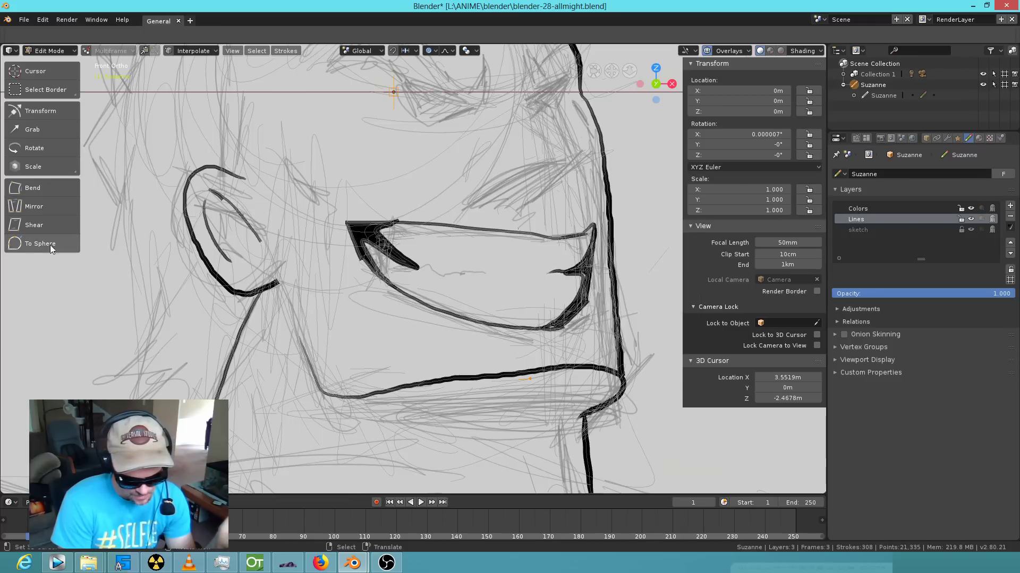
click(74, 51)
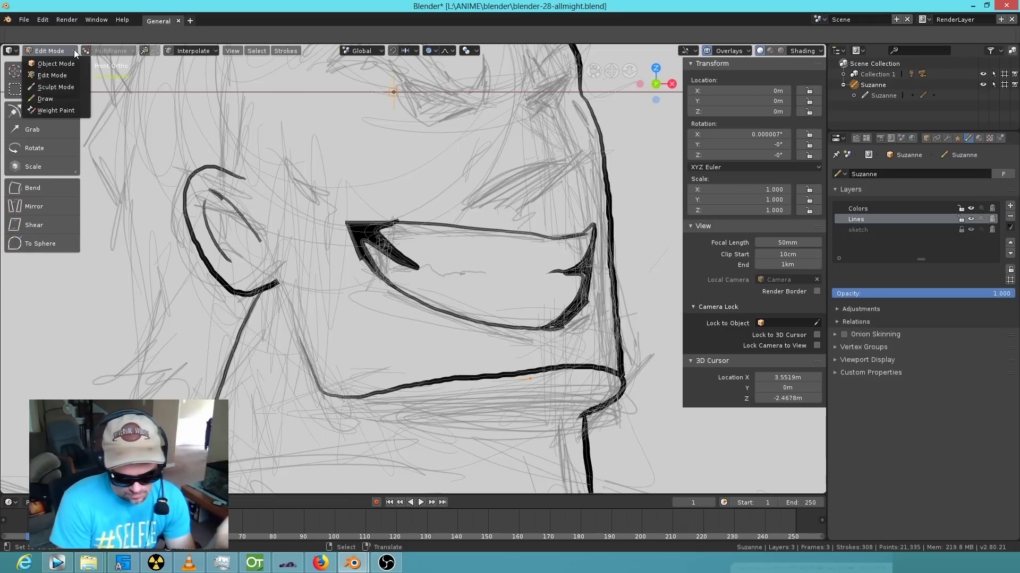
click(75, 88)
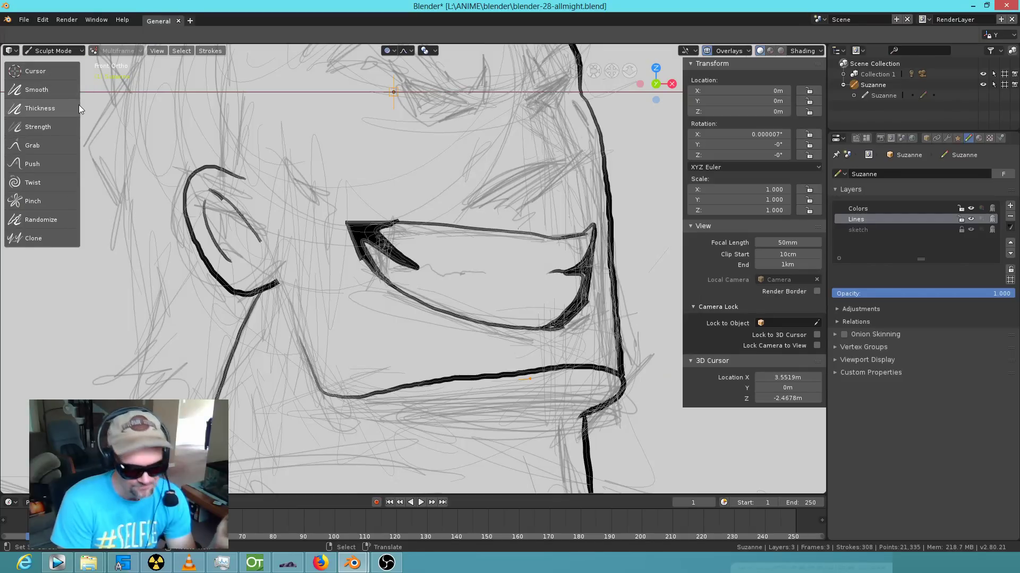
Smooth the ear outline, the jaw line and the face's front line with the Smooth brush at 25 px radius.
click(53, 89)
mouse_move(210, 178)
mouse_down()
mouse_move(189, 195)
mouse_move(198, 248)
mouse_move(230, 288)
mouse_up()
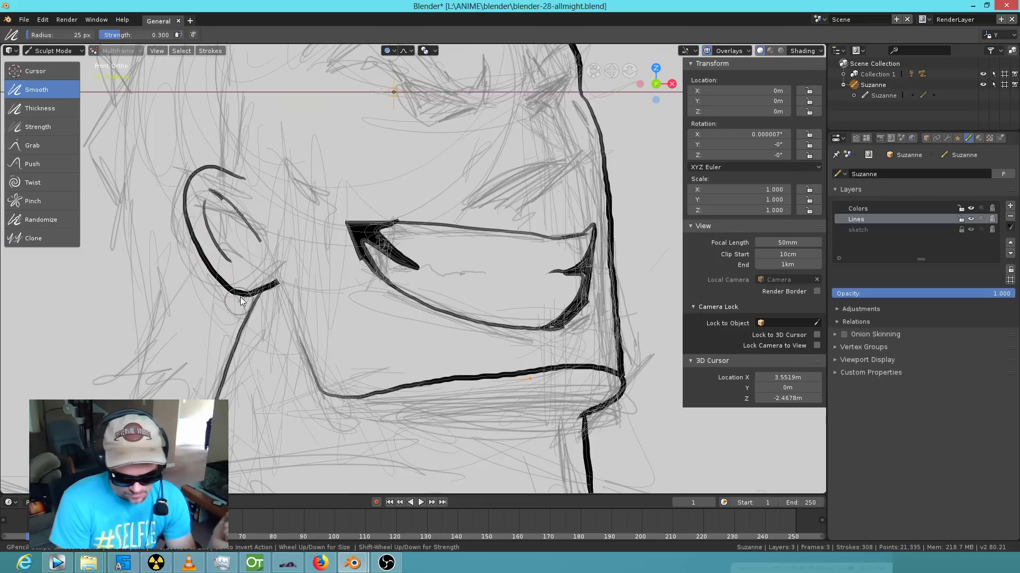
mouse_move(482, 385)
mouse_down()
mouse_move(446, 388)
mouse_move(442, 375)
mouse_move(544, 370)
mouse_move(569, 382)
mouse_move(611, 250)
mouse_move(615, 272)
mouse_up()
mouse_move(622, 326)
mouse_down()
mouse_move(607, 146)
mouse_move(616, 220)
mouse_move(607, 237)
mouse_up()
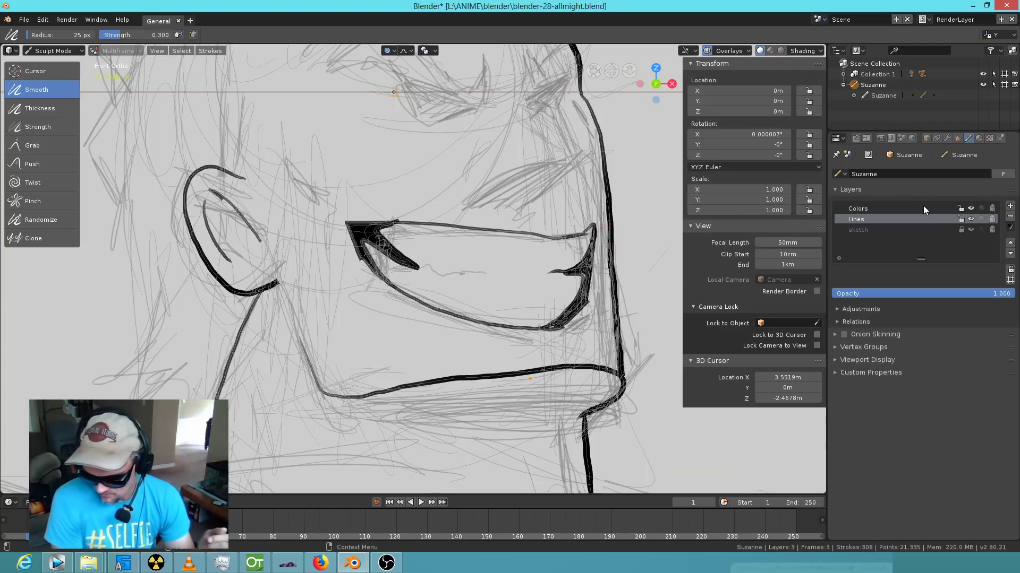
Set the Smooth brush to 79 px radius and 0.780 strength, and smooth the jaw line and the face's front line.
click(978, 140)
click(968, 139)
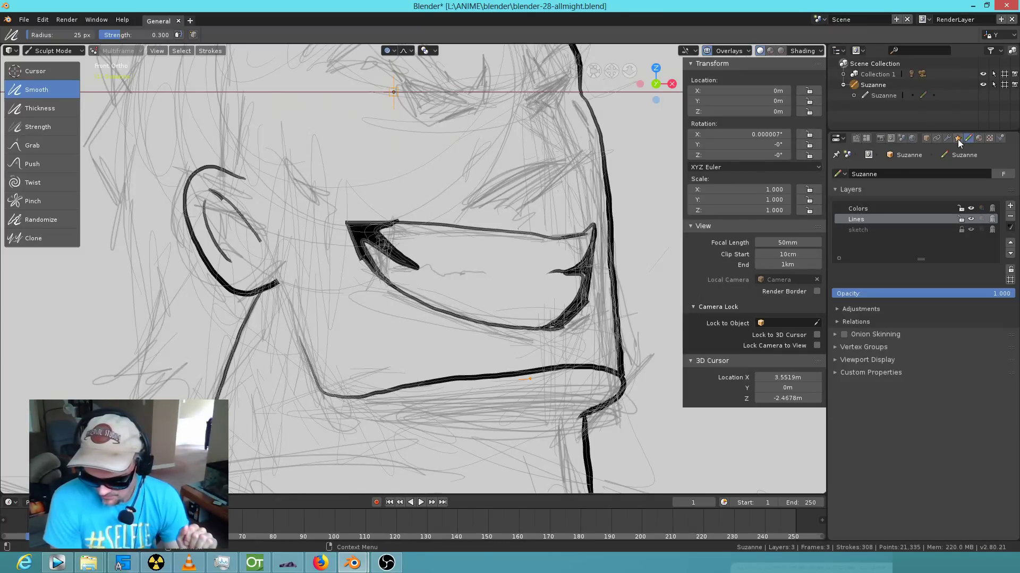
click(958, 139)
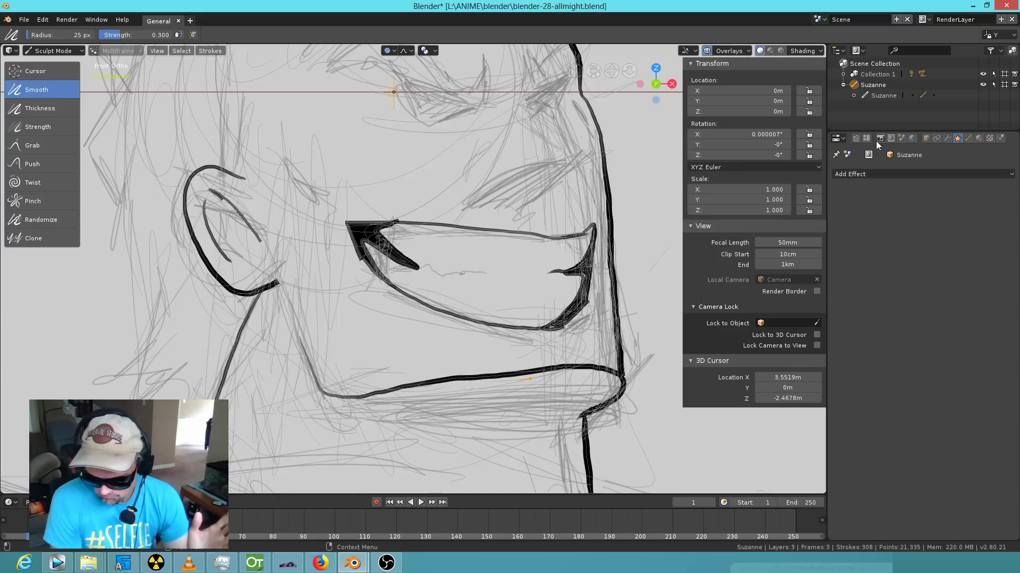
click(857, 139)
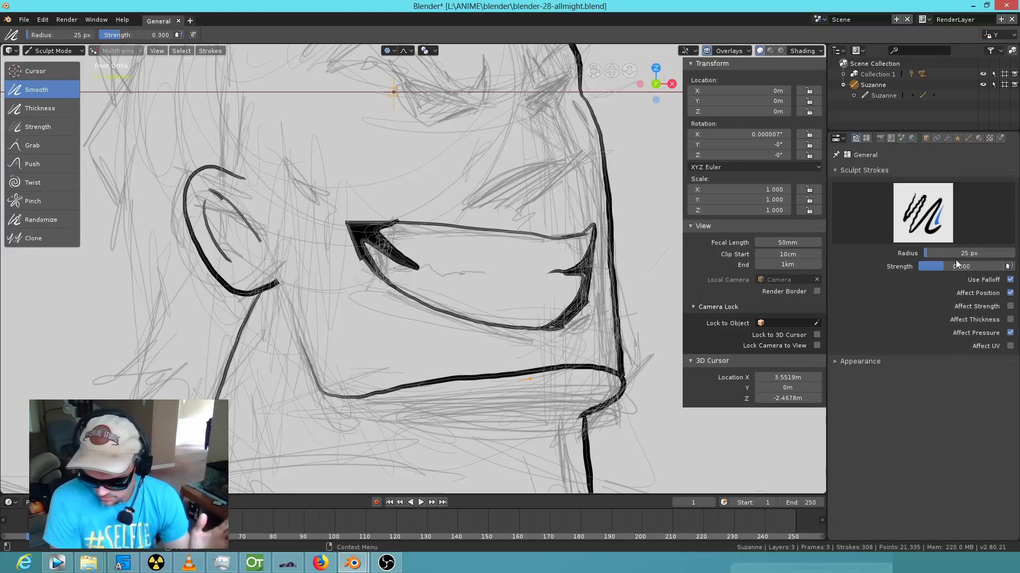
drag(932, 254, 984, 266)
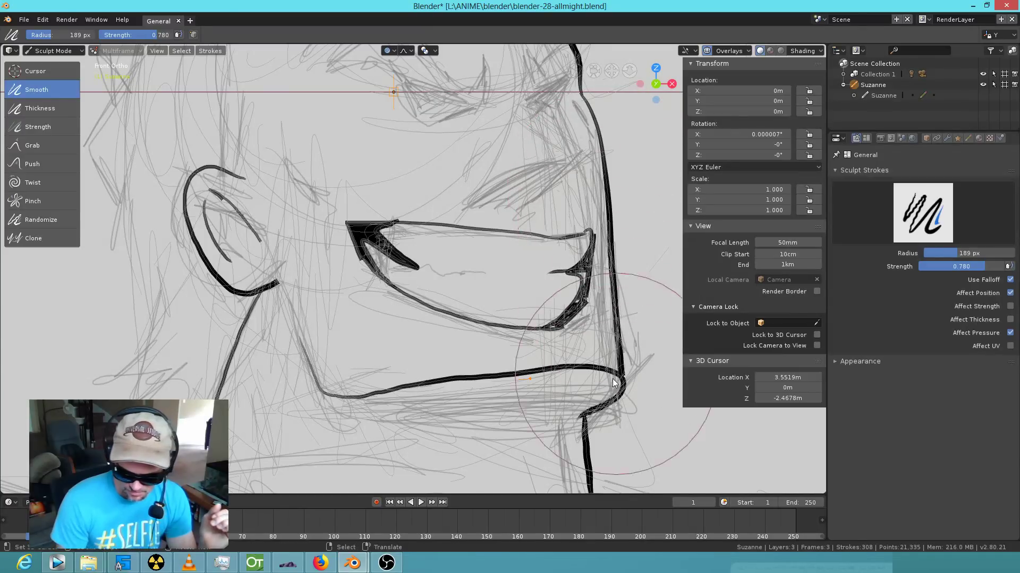
drag(963, 254, 941, 253)
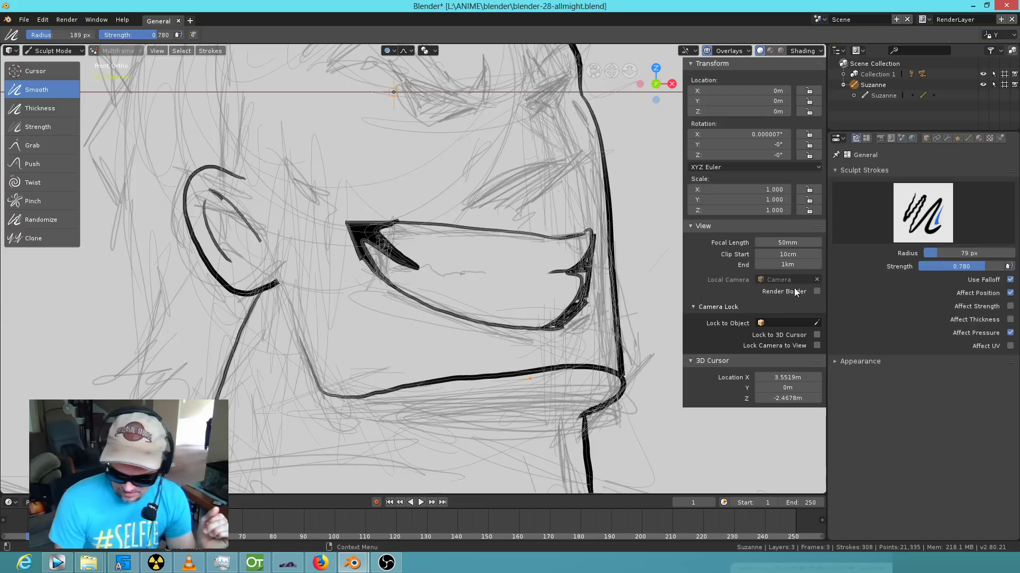
drag(490, 381, 333, 396)
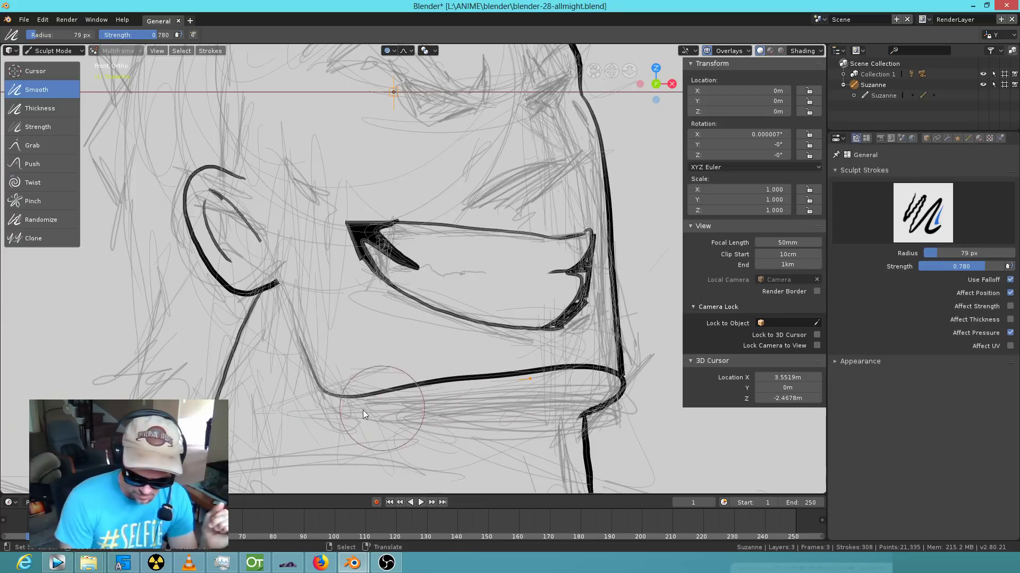
mouse_move(611, 435)
mouse_down()
mouse_move(593, 471)
mouse_move(612, 208)
mouse_move(604, 178)
mouse_up()
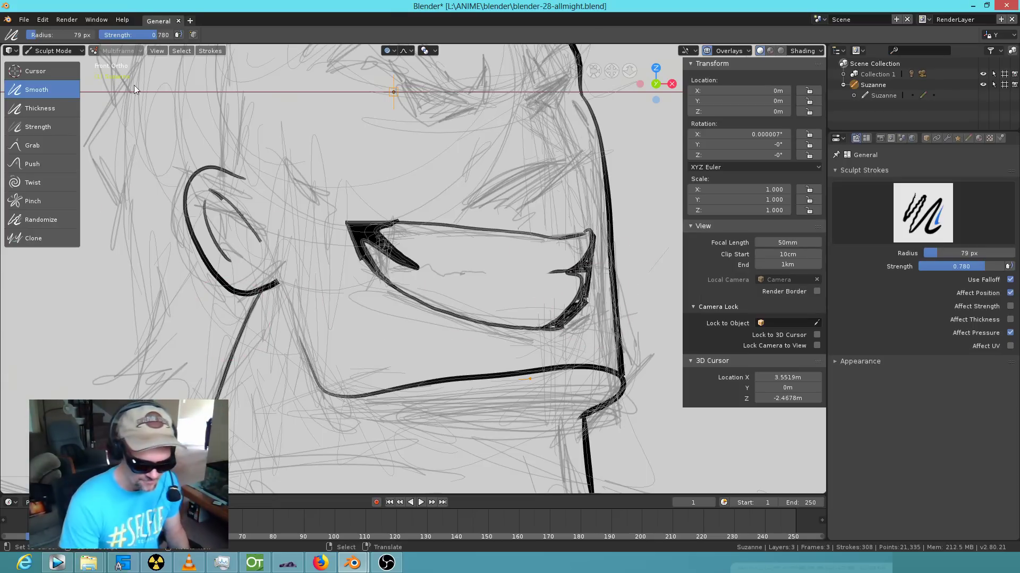
Return to Draw mode and erase the whole inked mouth, outlines and black fills, from the Lines layer with Eraser Hard.
click(82, 48)
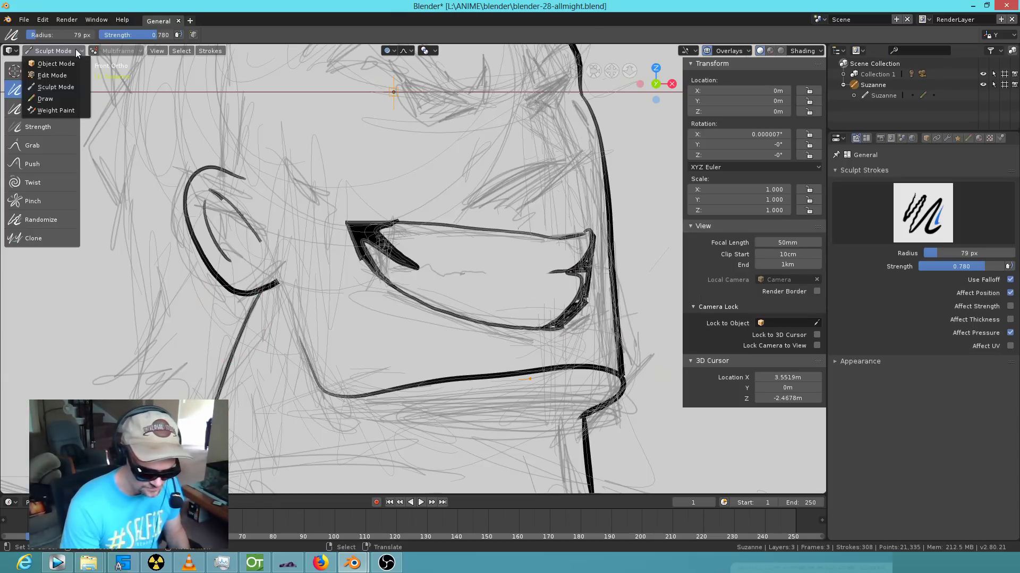
click(64, 98)
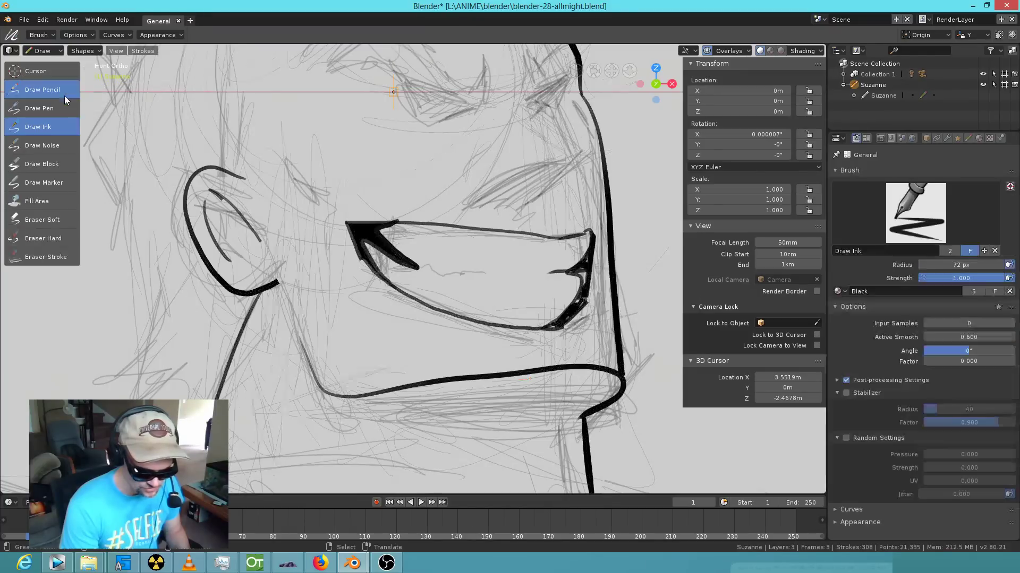
click(60, 237)
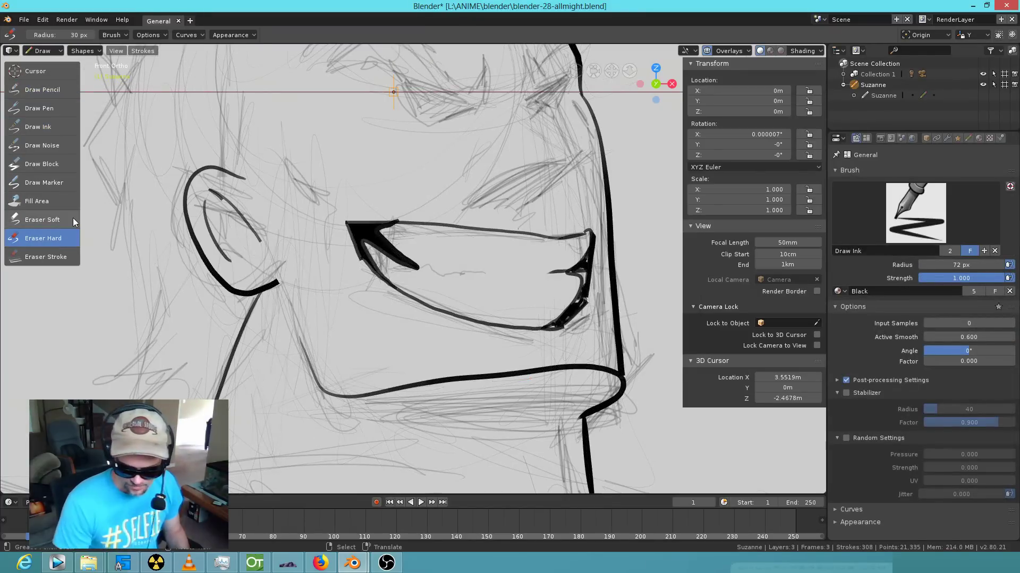
click(968, 139)
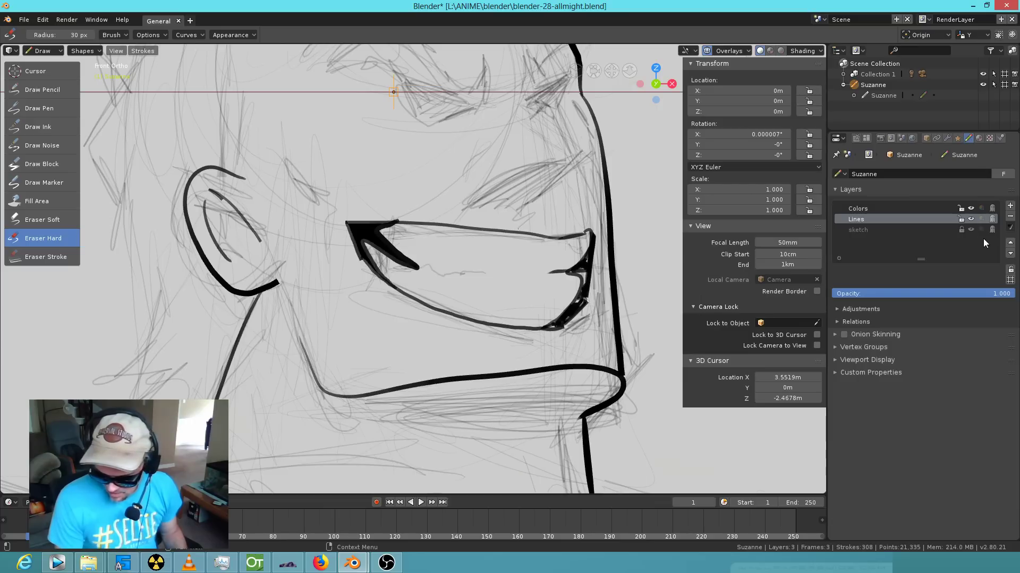
mouse_move(578, 225)
mouse_down()
mouse_move(564, 318)
mouse_move(537, 237)
mouse_move(348, 222)
mouse_move(388, 240)
mouse_move(425, 305)
mouse_move(566, 314)
mouse_move(576, 324)
mouse_up()
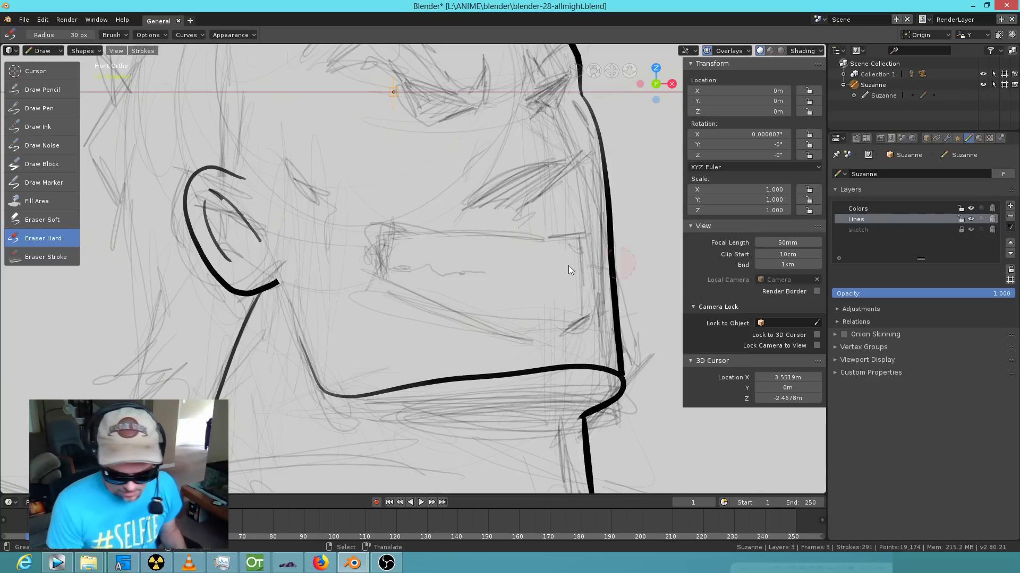
Ink a new closed mouth outline over the sketch with the Draw Ink brush at 72 px radius.
click(51, 123)
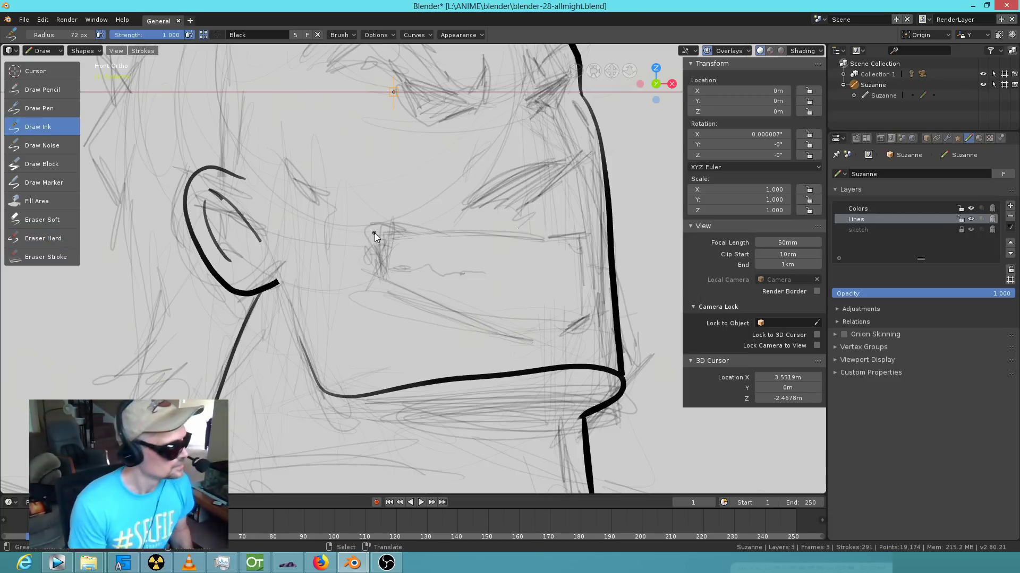
drag(545, 240, 377, 229)
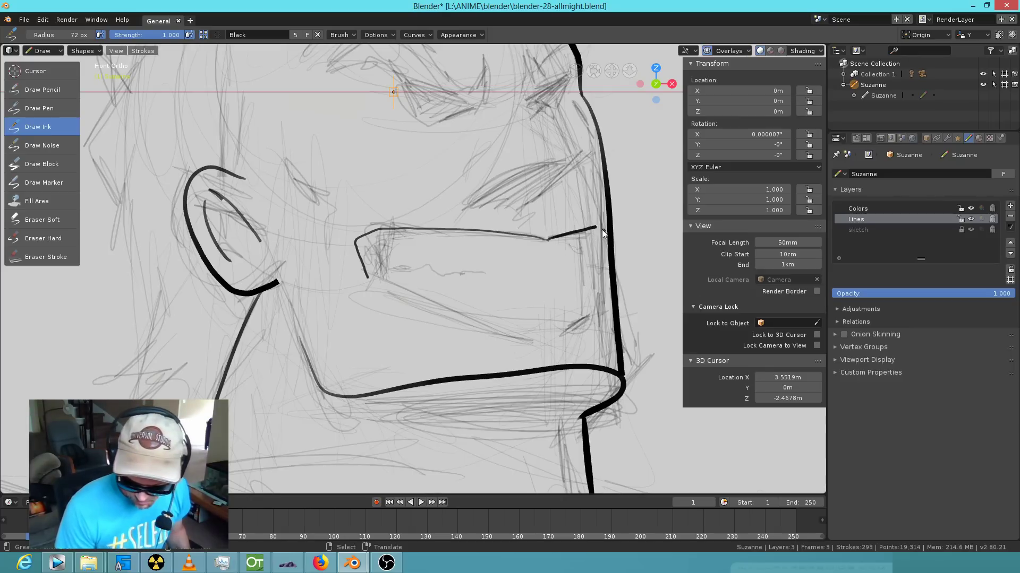
drag(597, 225, 592, 299)
mouse_move(369, 276)
mouse_down()
mouse_move(414, 297)
mouse_move(532, 323)
mouse_up()
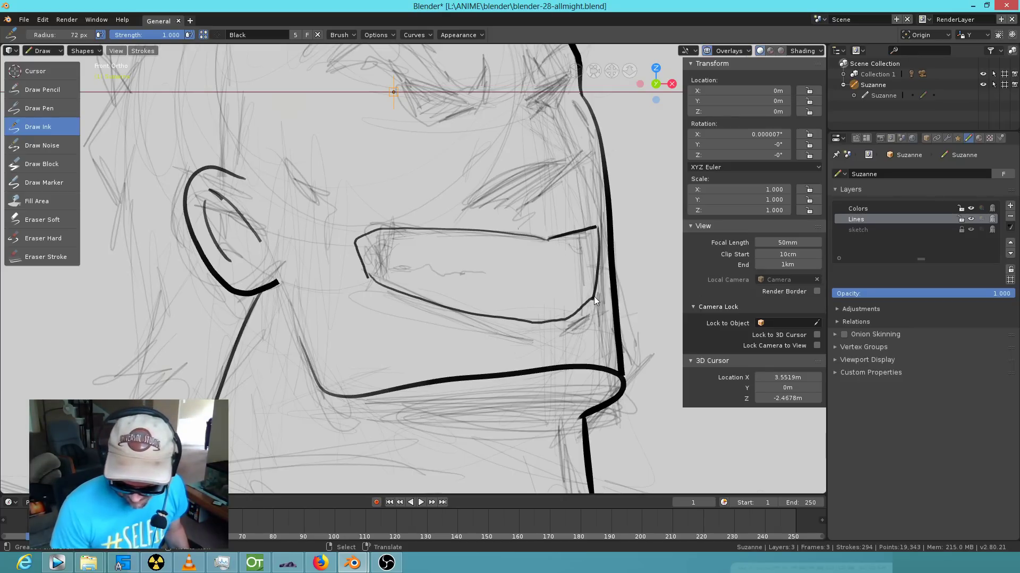
drag(594, 296, 594, 296)
click(55, 49)
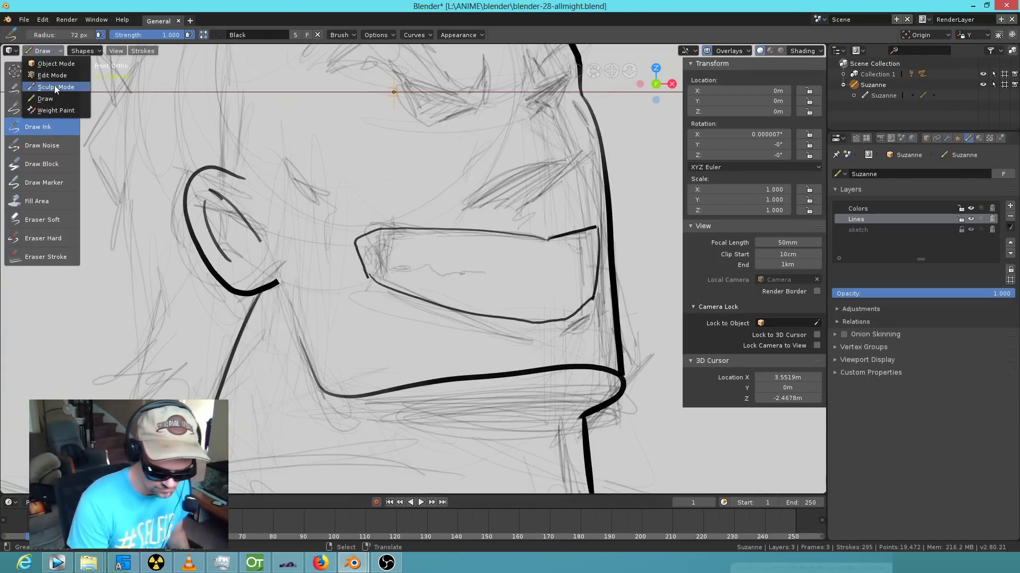
click(54, 87)
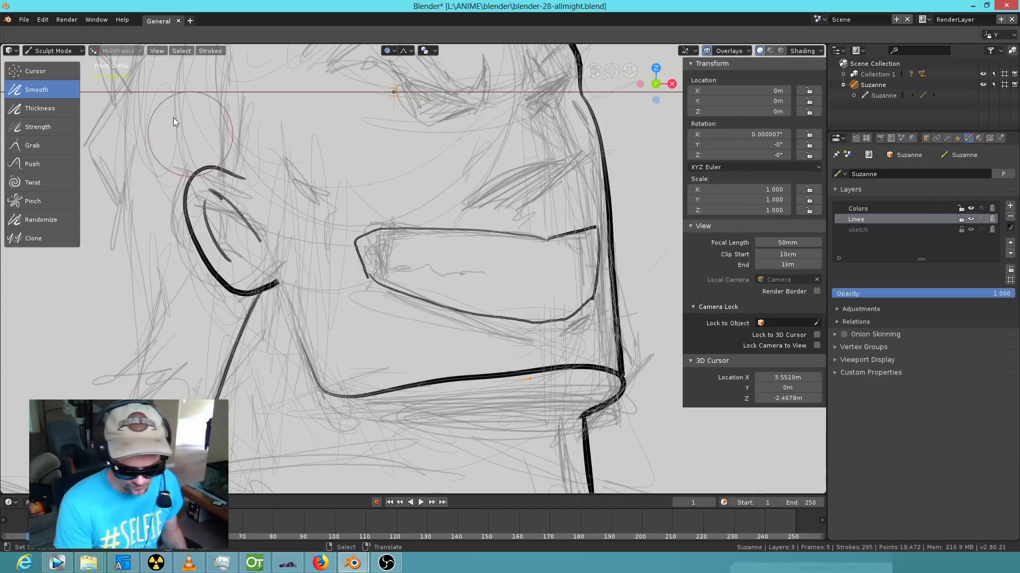
click(65, 51)
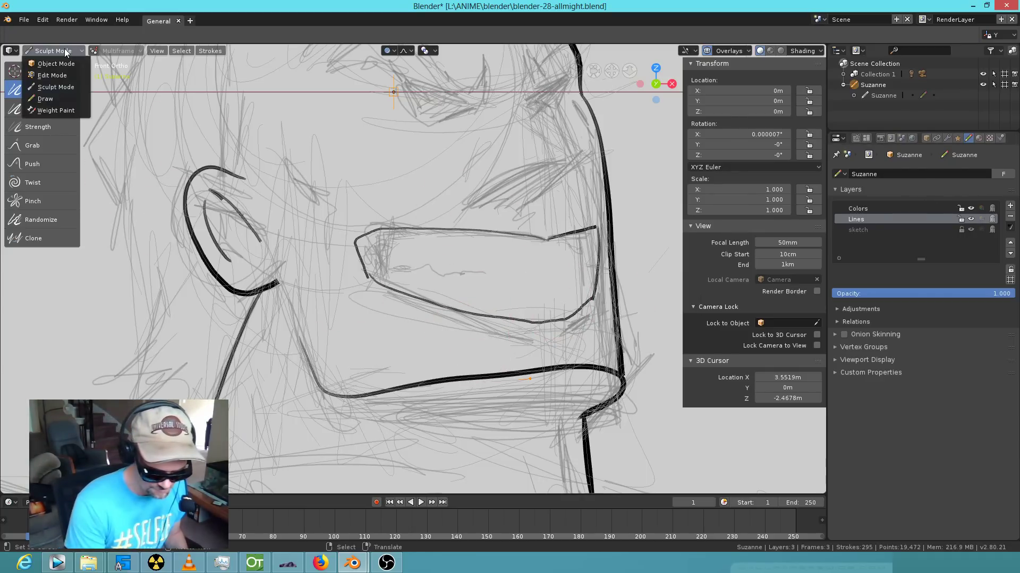
click(68, 98)
Try filling the inside of the mouth with black fill at a Leak Size of 1 px and undo the fill.
click(56, 201)
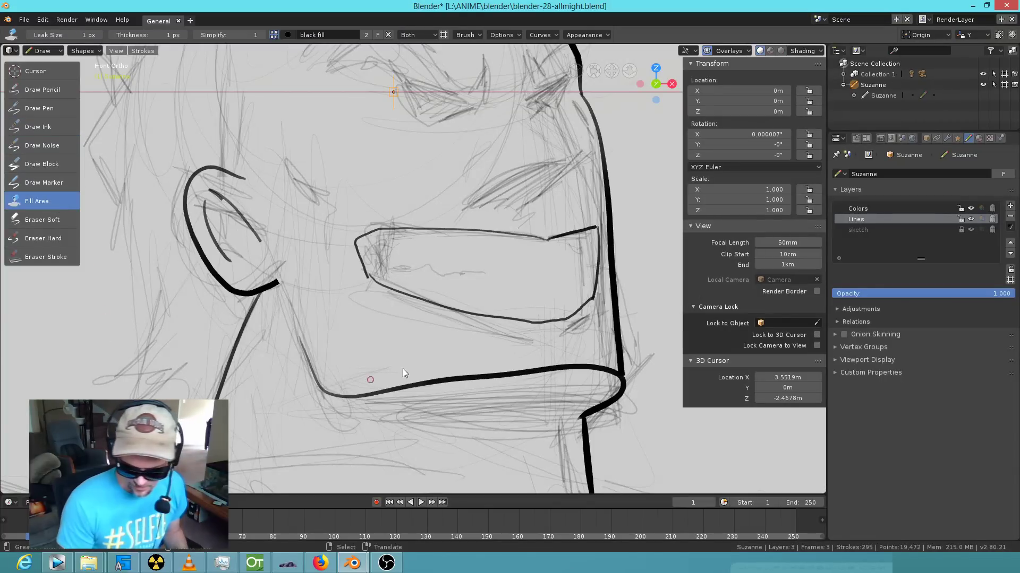
click(562, 278)
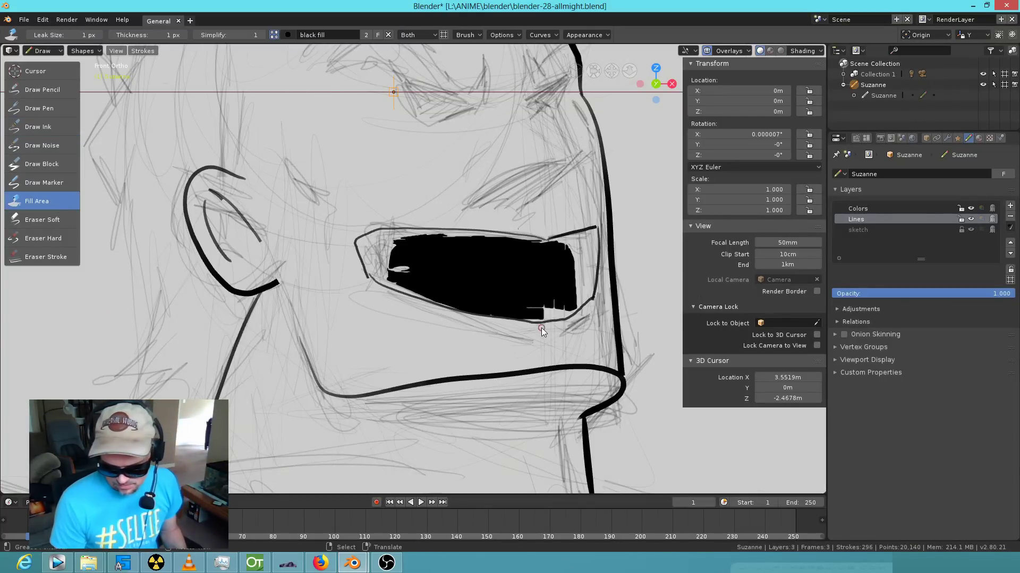
key(ctrl+z)
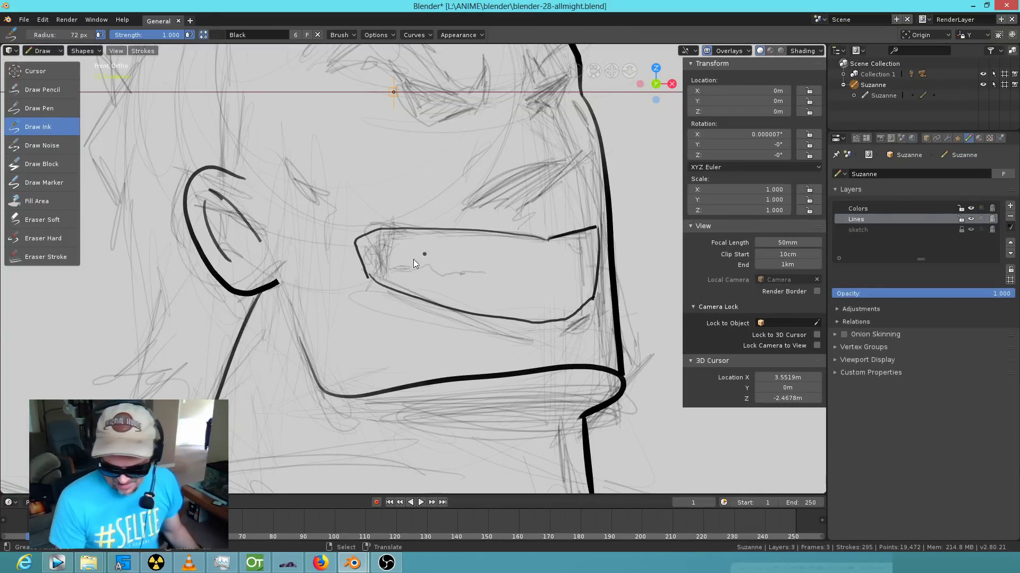
Hide the sketch layer and undo the stray ink marks inside the mouth outline.
click(973, 229)
click(971, 230)
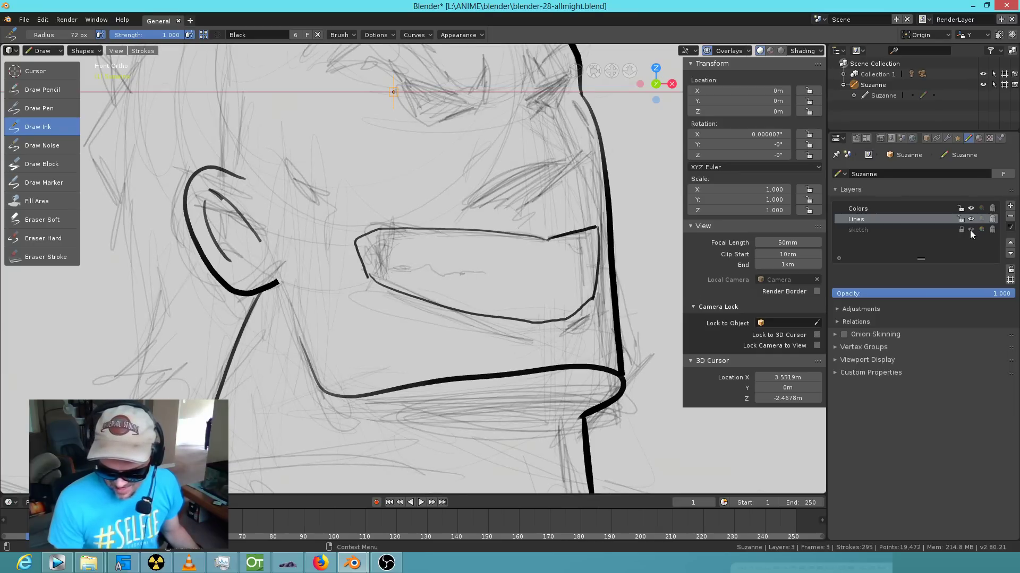
click(970, 229)
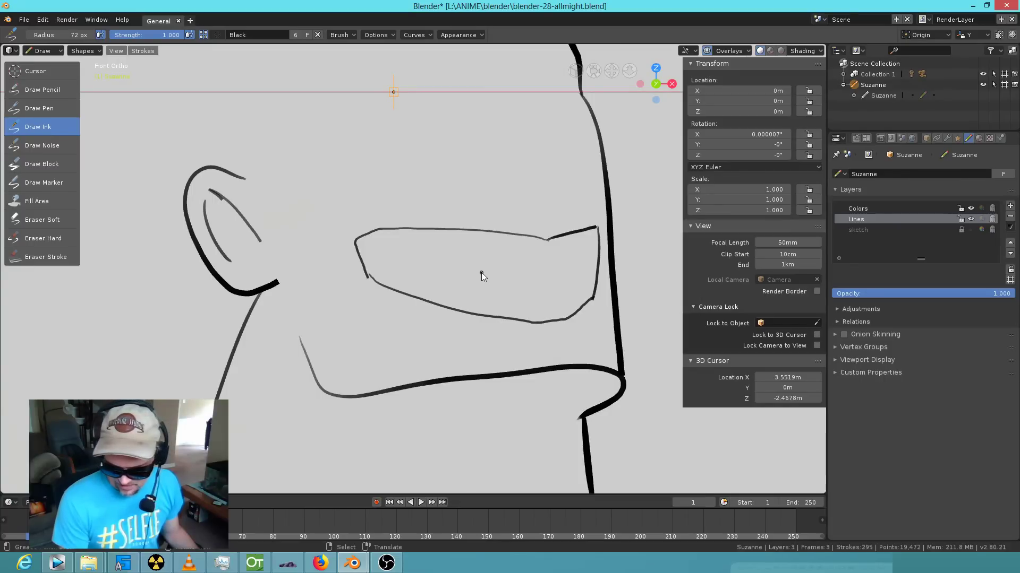
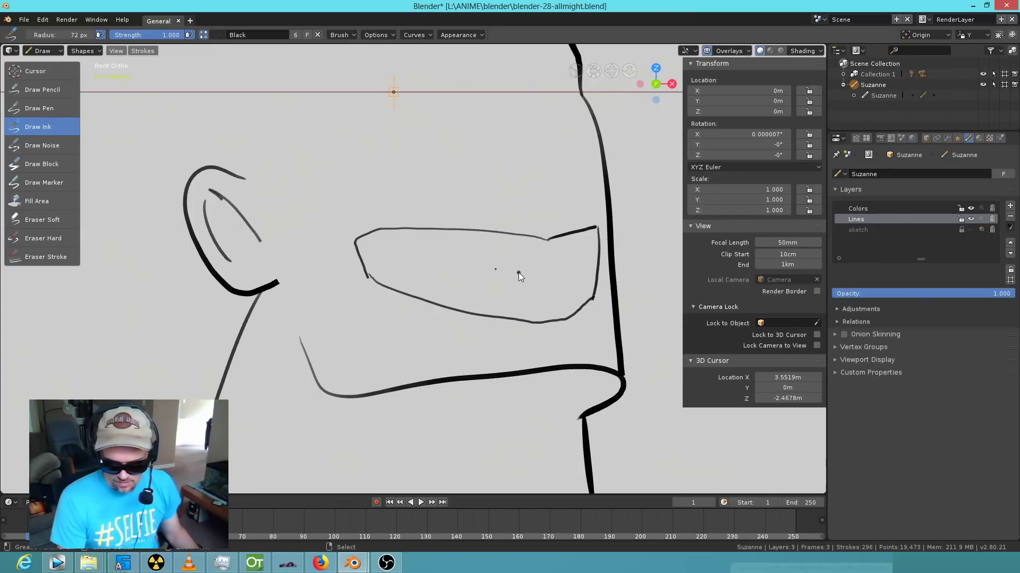
key(ctrl+z)
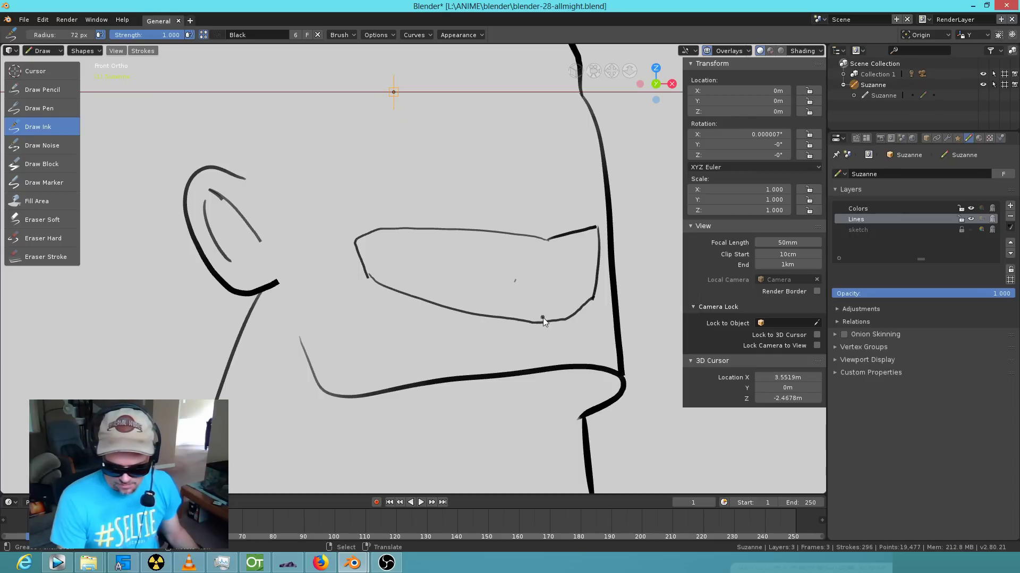
key(ctrl+z)
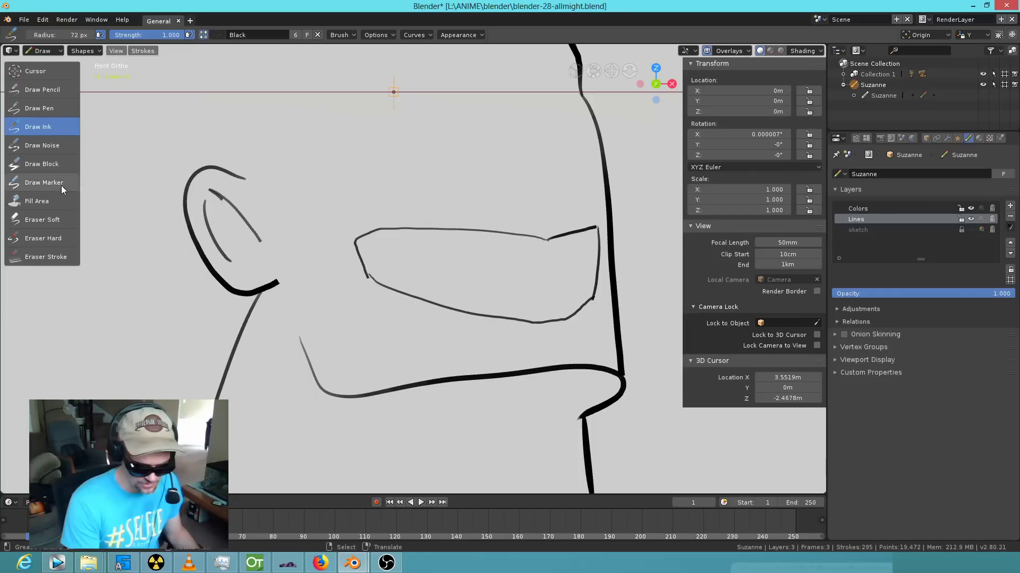
Try filling the inside of the redrawn mouth outline with black fill using Fill Area, and undo it.
click(53, 202)
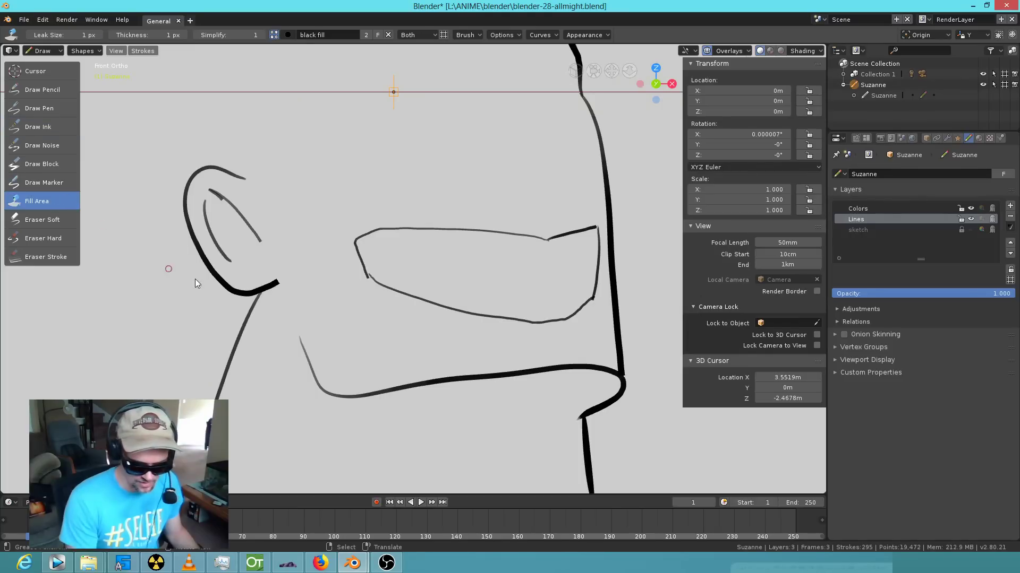
click(550, 276)
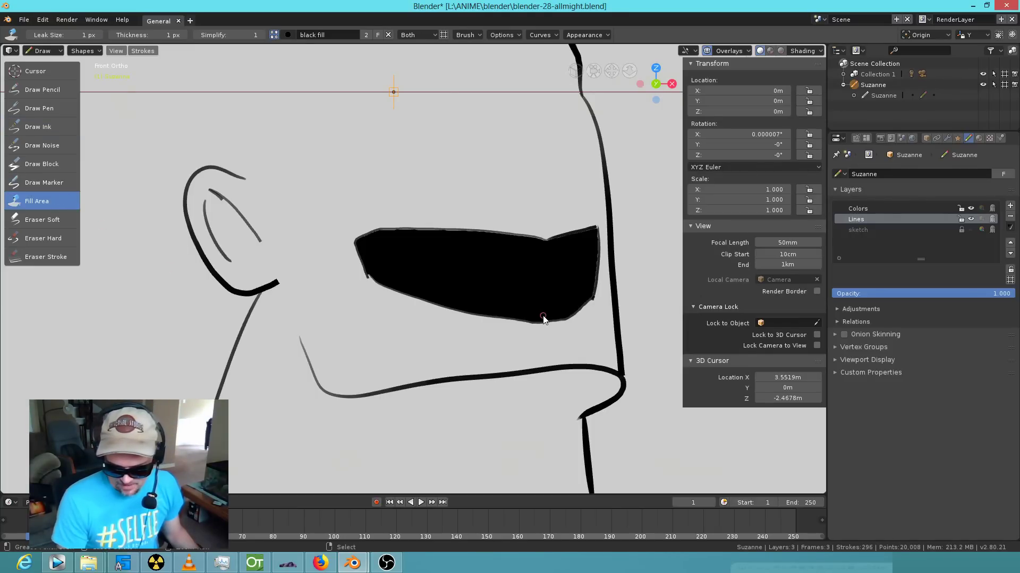
key(ctrl+z)
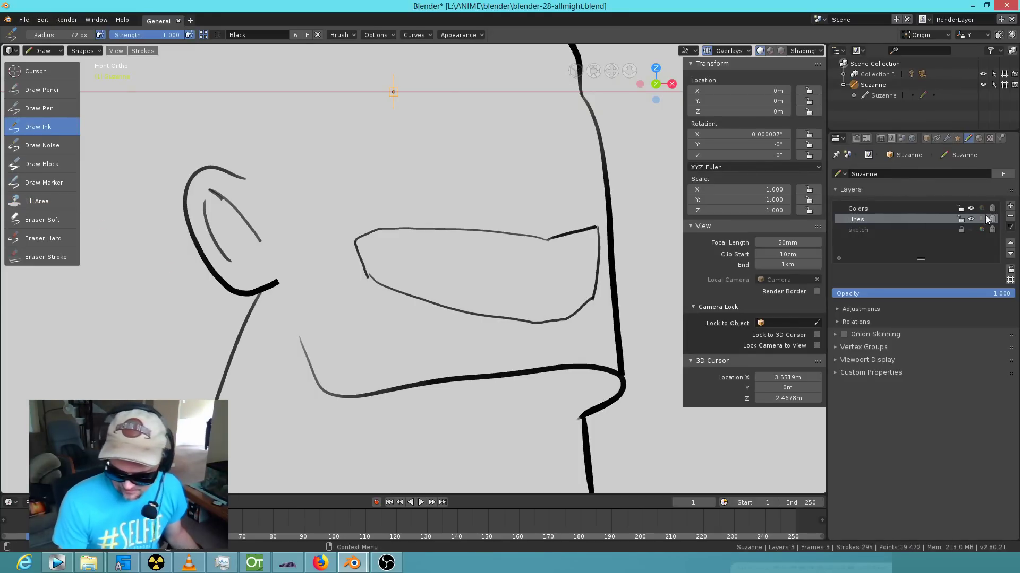
Show the sketch layer and ink the outlines of the cheek shadow, nose shadow and both eyes with Draw Ink.
click(971, 230)
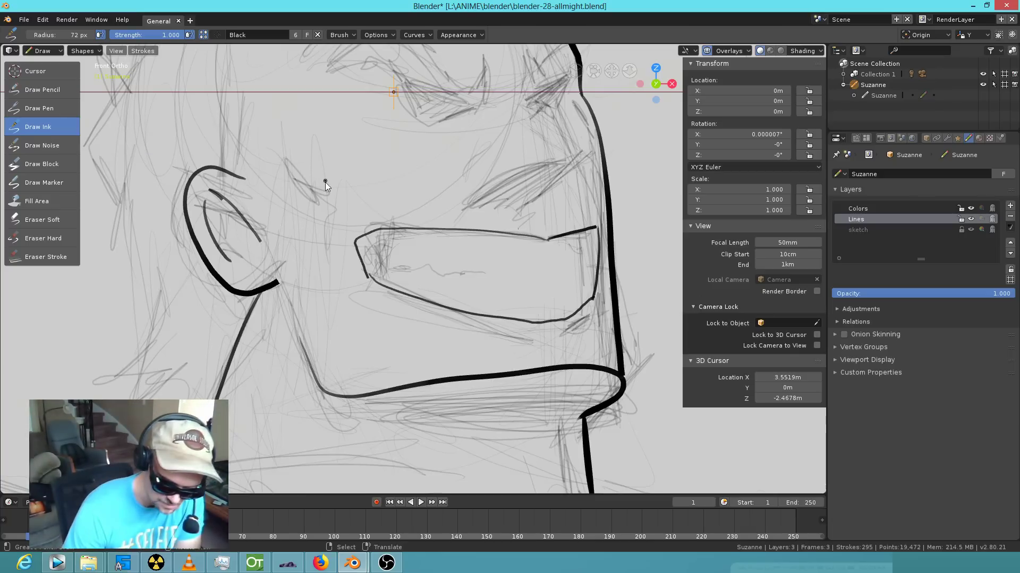
drag(335, 248, 330, 184)
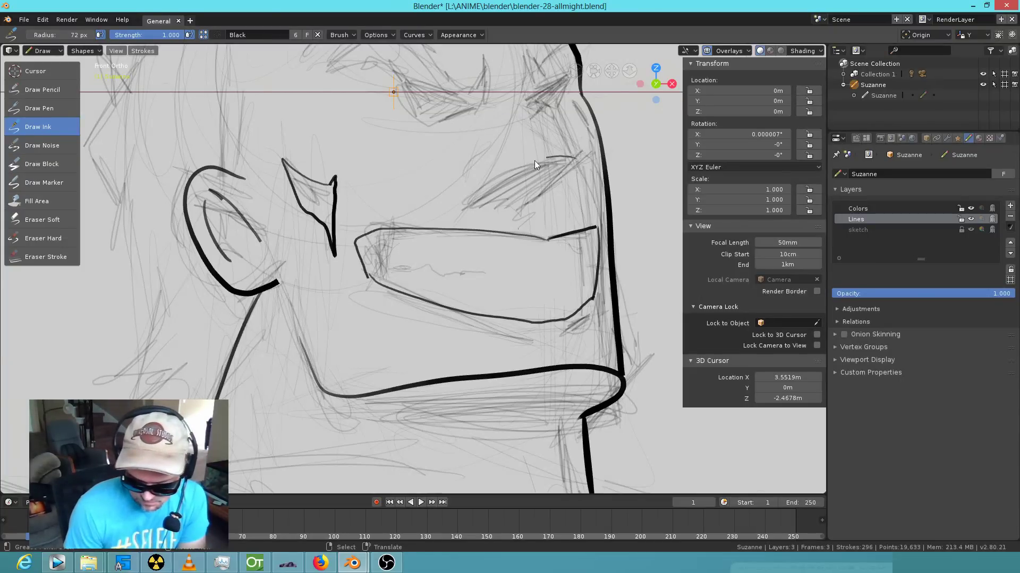
drag(466, 195, 502, 197)
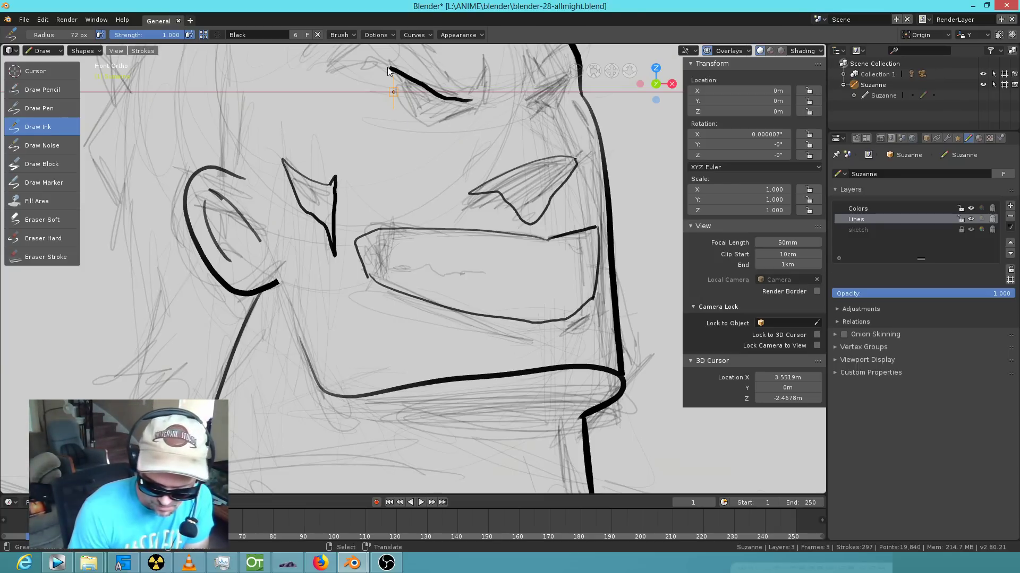
mouse_move(402, 92)
mouse_down()
mouse_move(440, 117)
mouse_move(469, 100)
mouse_up()
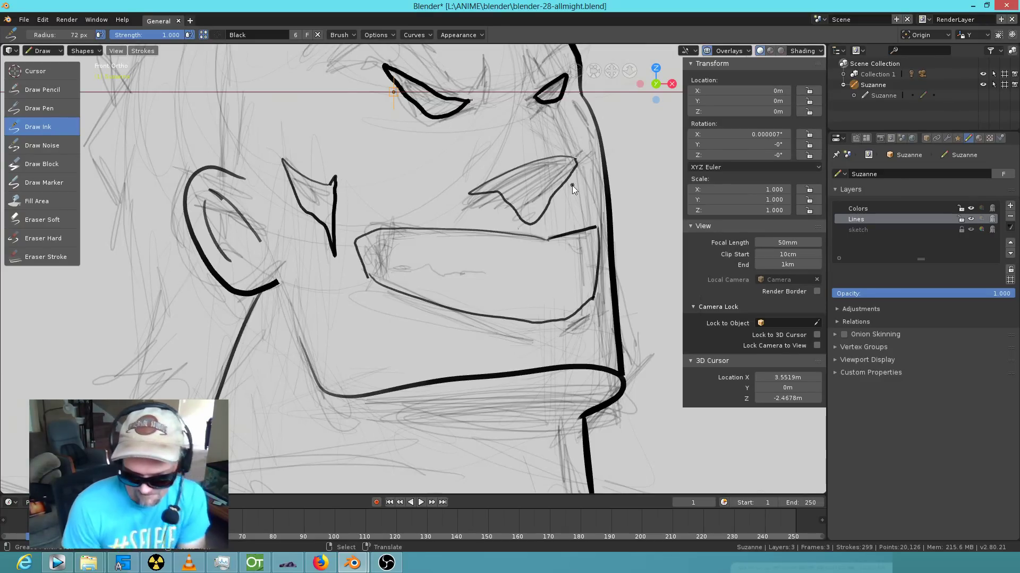
drag(596, 228, 592, 299)
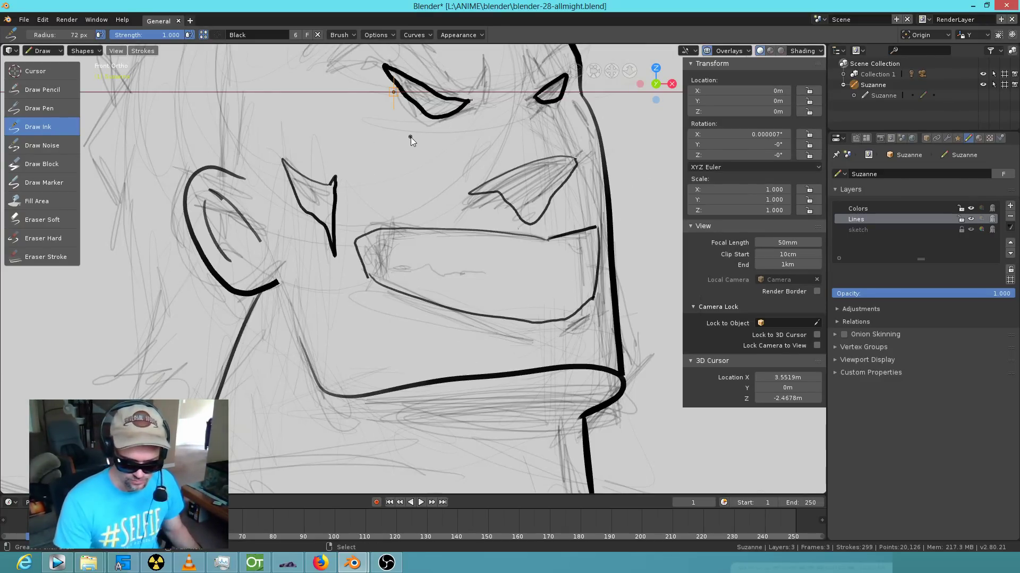
Ink the outline of the large near eyebrow over the sketch with the Draw Ink brush at 72 px radius.
shift+middle_drag(410, 137, 423, 323)
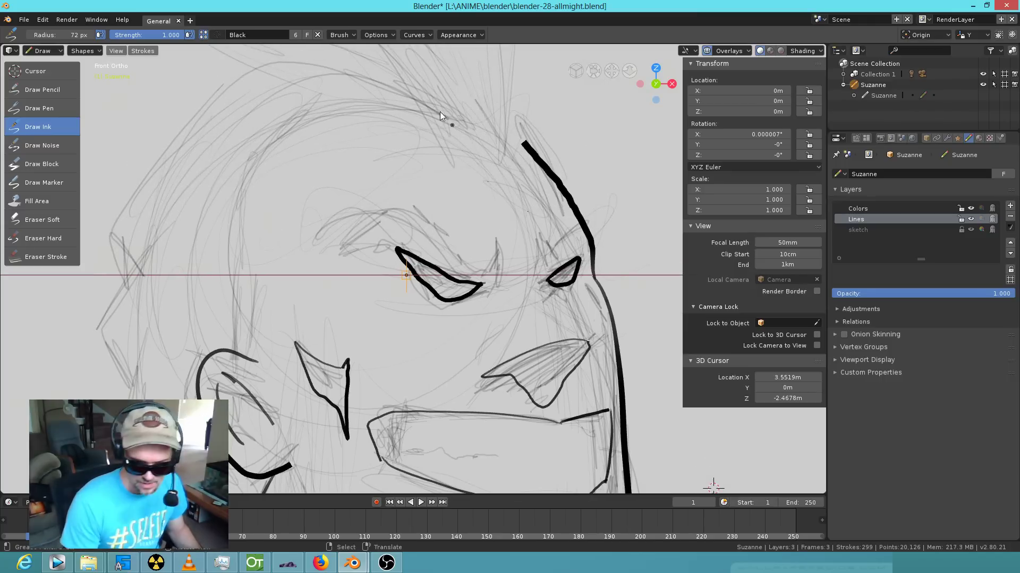
click(64, 112)
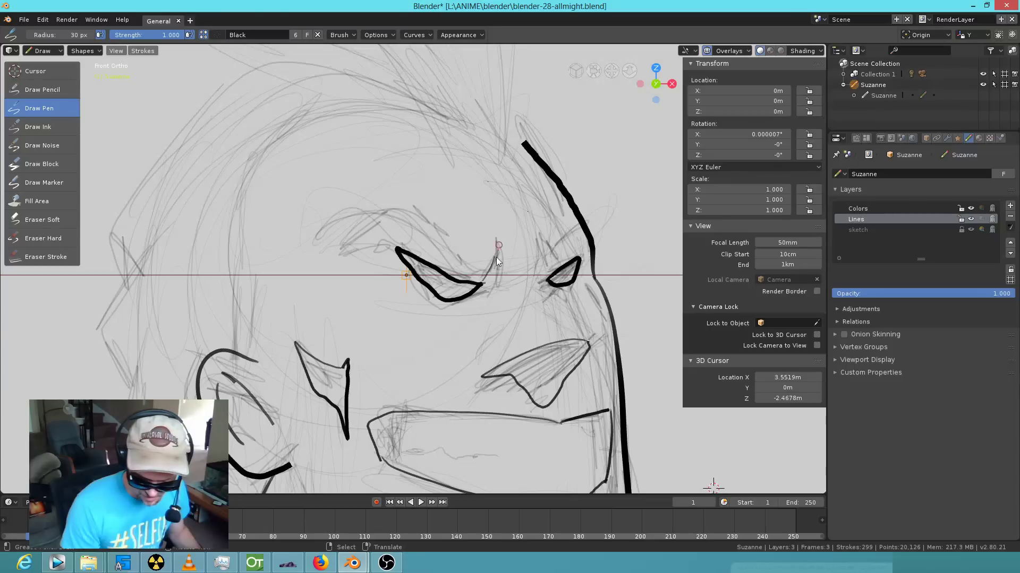
key(ctrl+z)
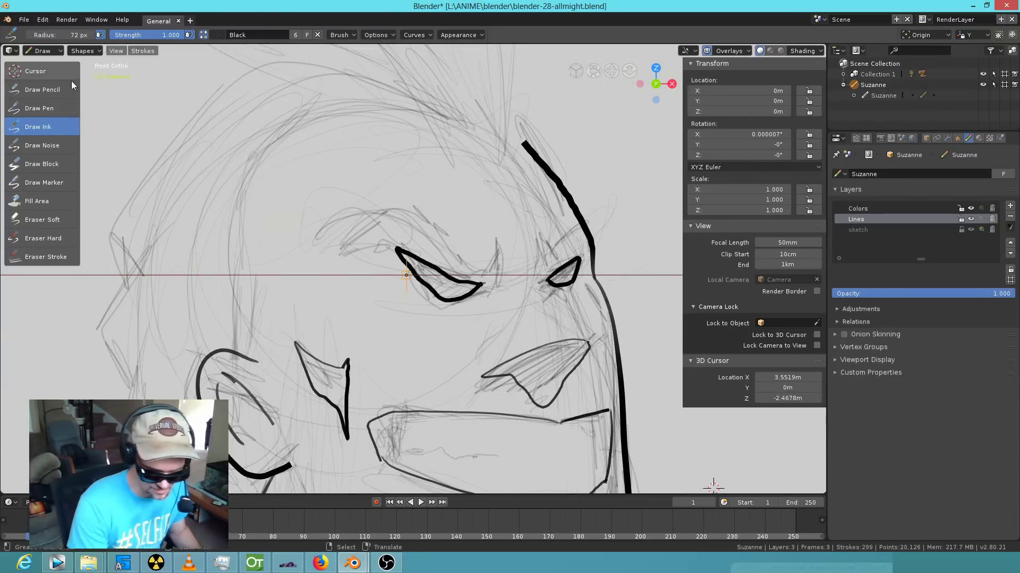
click(56, 143)
click(57, 128)
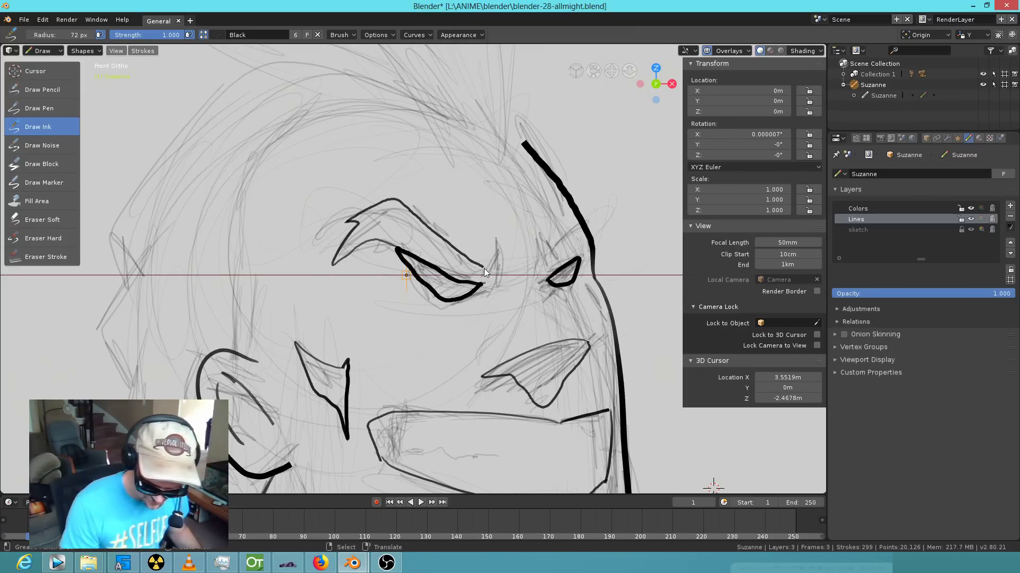
drag(481, 267, 498, 234)
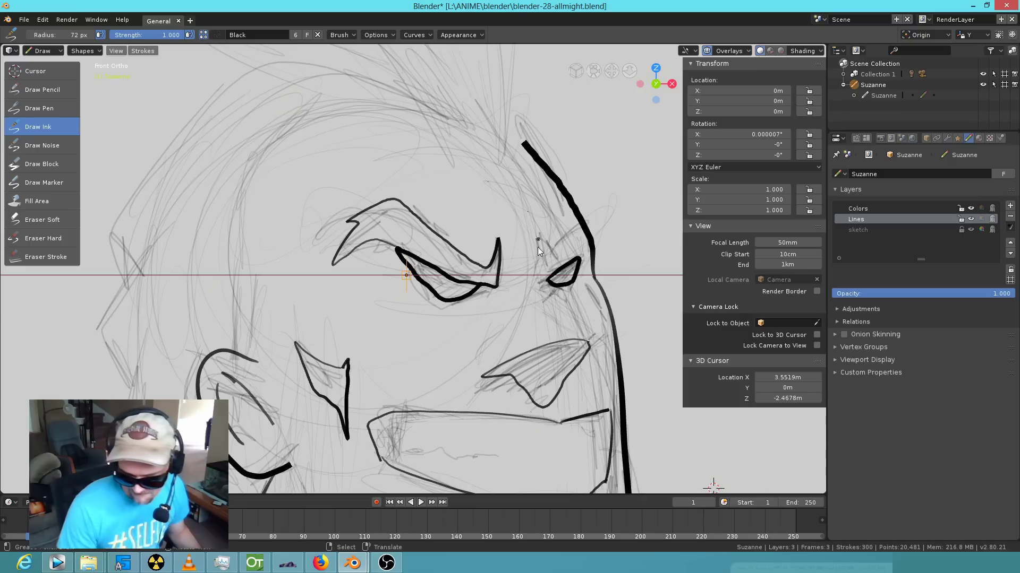
Ink the far eyebrow projecting past the forehead, erasing the face outline that crosses it with Eraser Hard.
mouse_move(550, 265)
mouse_down()
mouse_move(582, 224)
mouse_move(596, 244)
mouse_up()
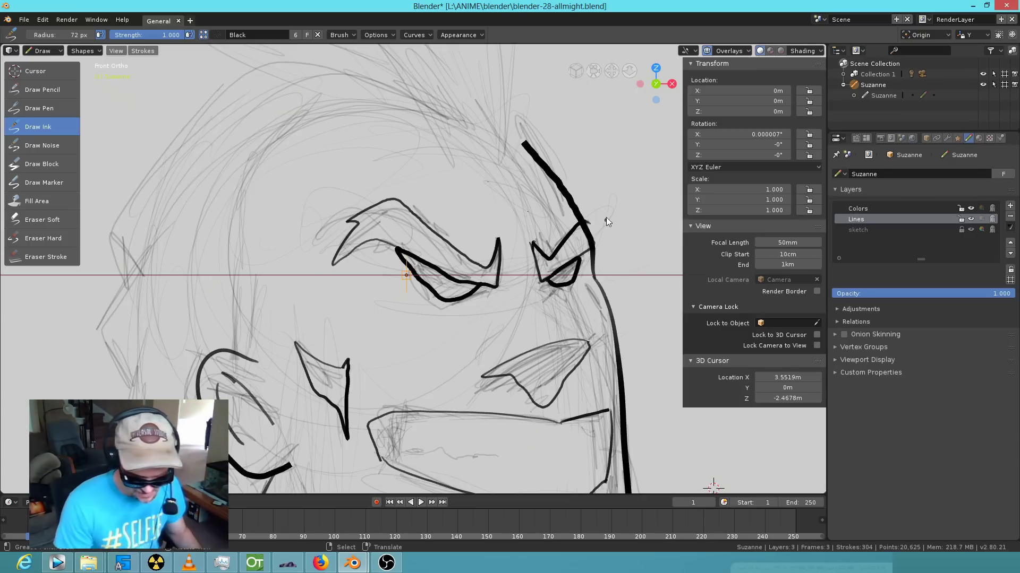
click(50, 237)
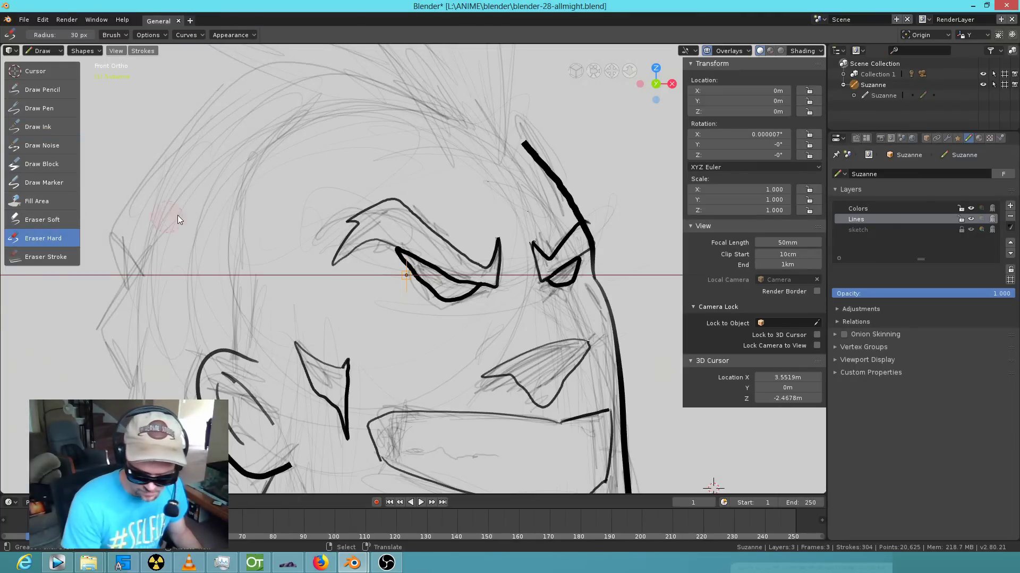
mouse_move(609, 225)
mouse_down()
mouse_move(599, 234)
mouse_move(595, 225)
mouse_up()
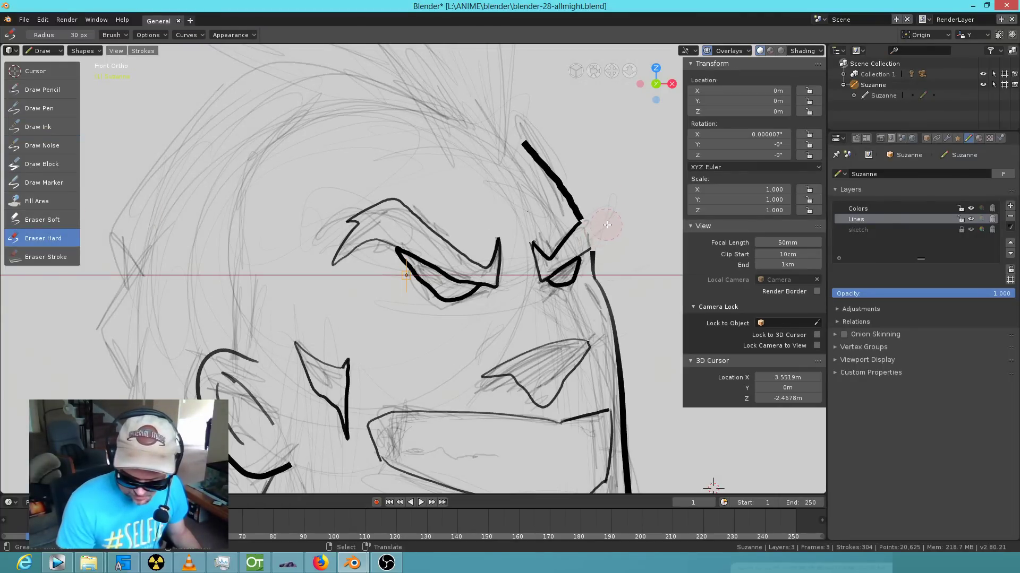
click(52, 126)
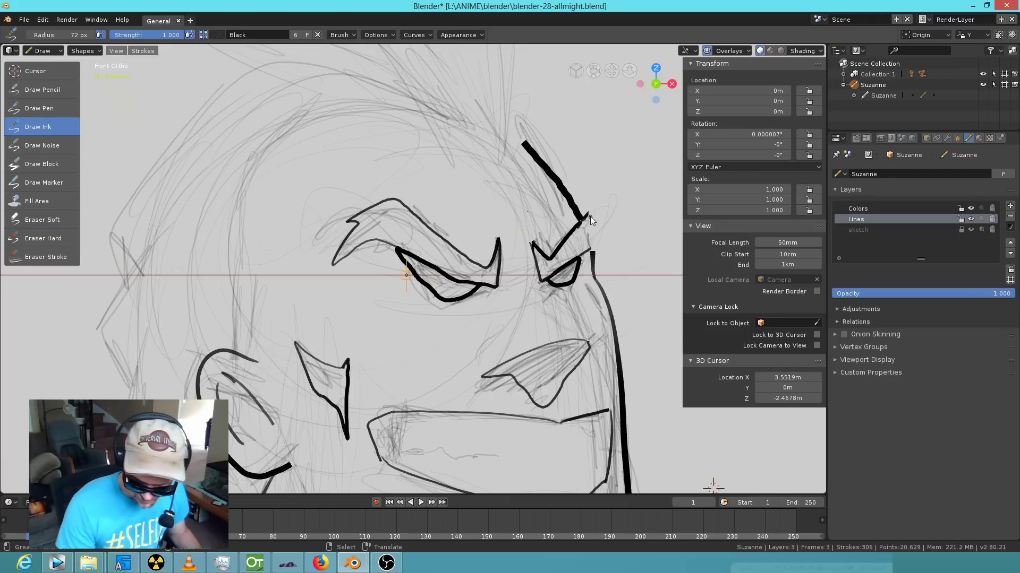
mouse_move(589, 248)
mouse_down()
mouse_move(605, 244)
mouse_move(600, 259)
mouse_up()
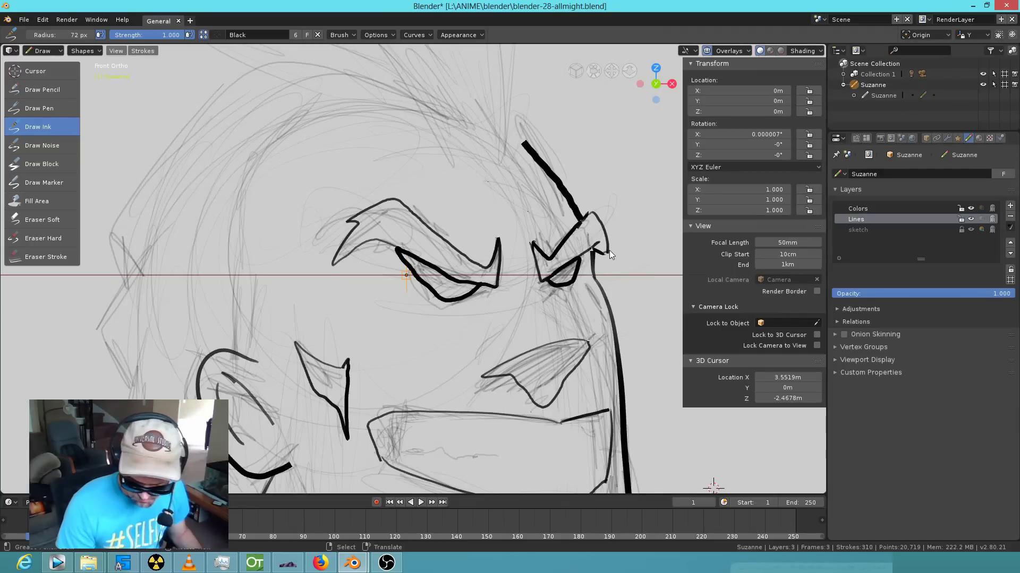
drag(533, 243, 544, 257)
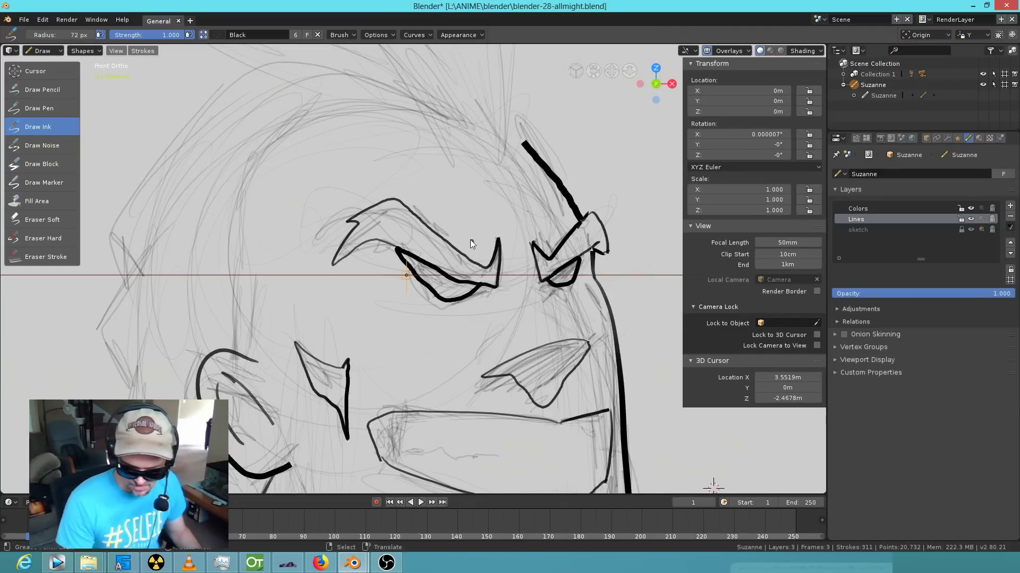
Ink the inner lip lines at both corners of the mouth and thicken the lower lip near the face's front edge.
mouse_move(489, 295)
shift+middle_down()
mouse_move(502, 257)
mouse_move(457, 53)
shift+middle_up()
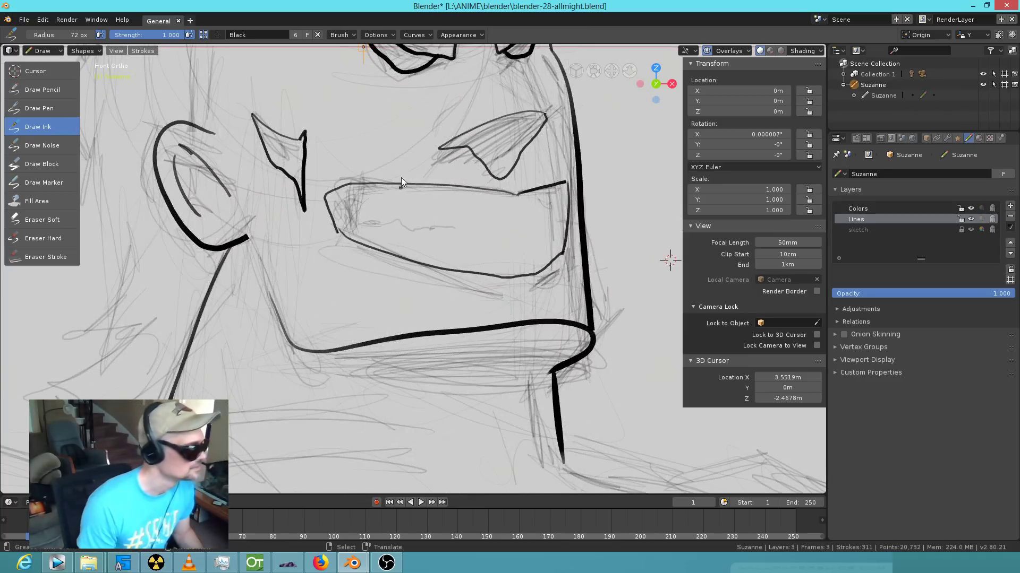
drag(410, 218, 368, 217)
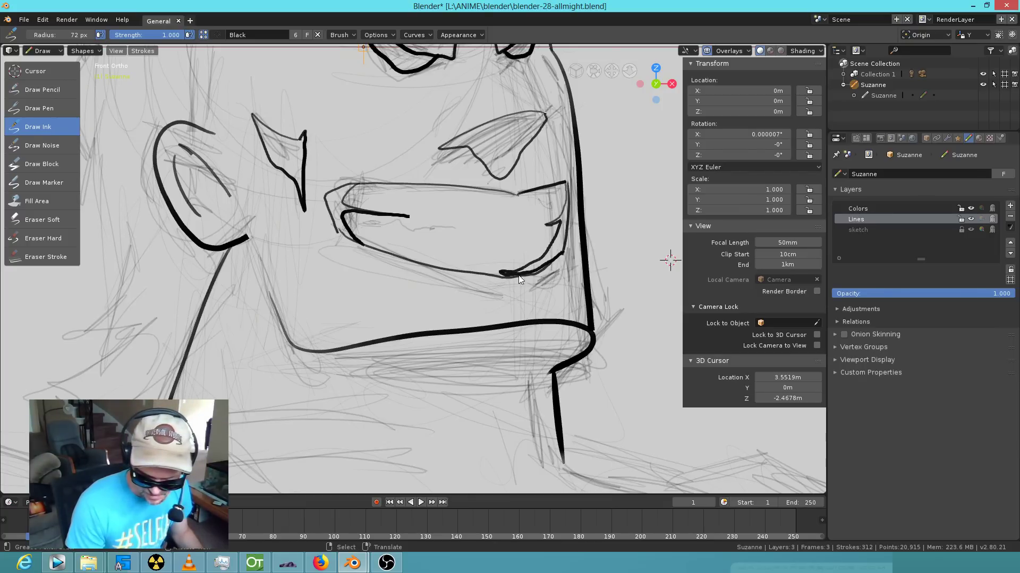
mouse_move(509, 272)
mouse_down()
mouse_move(476, 272)
mouse_move(531, 271)
mouse_move(508, 276)
mouse_move(543, 261)
mouse_move(534, 279)
mouse_move(498, 281)
mouse_up()
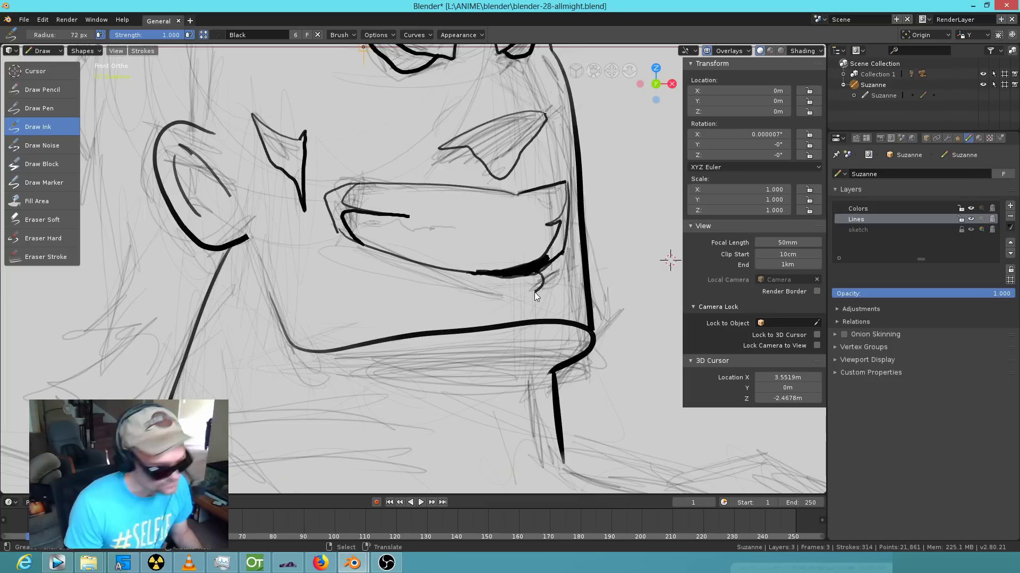
Outline the shadow running from the mouth's front corner down to the chin and fill it solid with Draw Ink strokes.
mouse_move(534, 294)
mouse_down()
mouse_move(502, 304)
mouse_move(566, 313)
mouse_up()
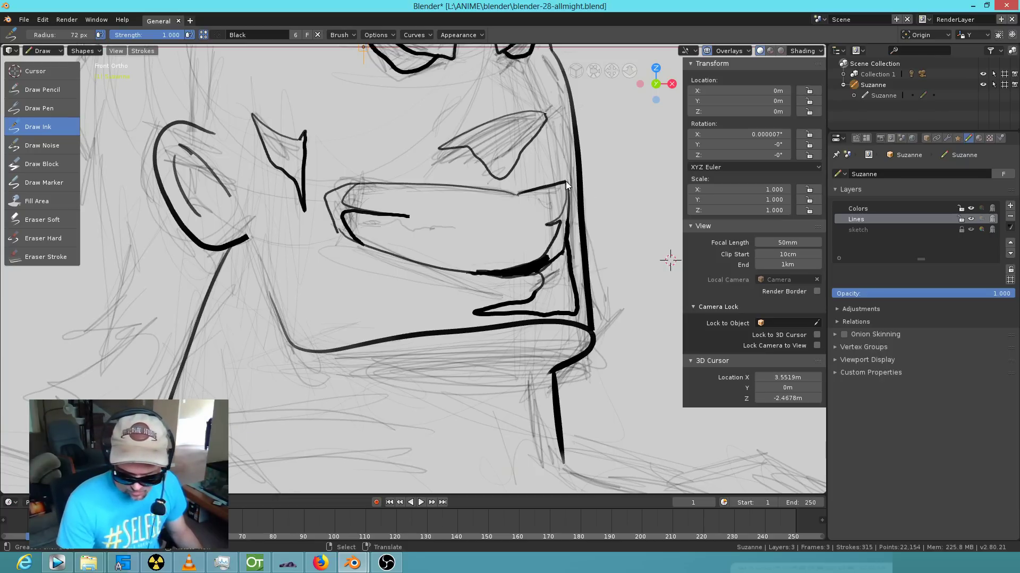
drag(572, 182, 573, 276)
drag(571, 228, 574, 300)
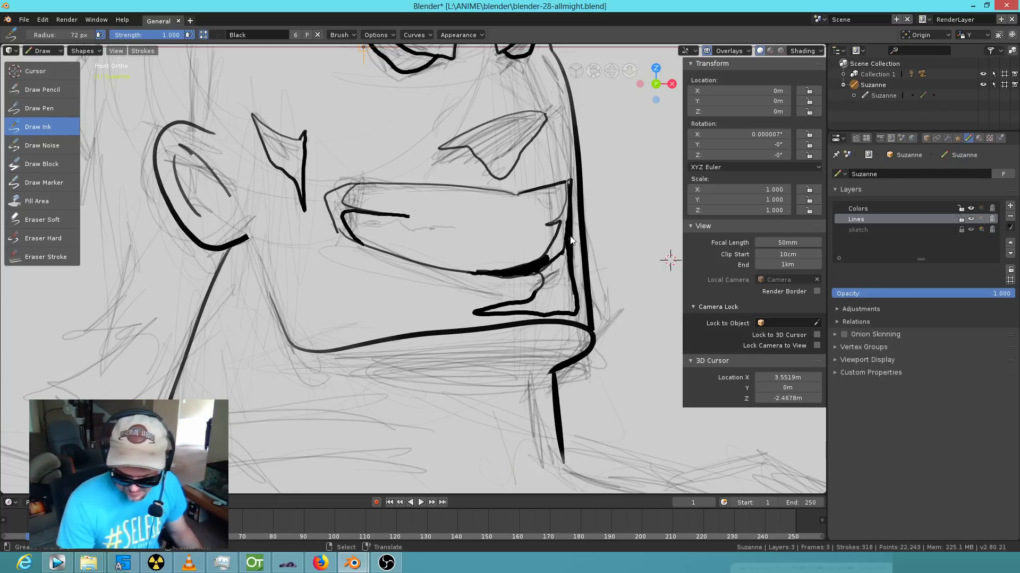
mouse_move(569, 181)
mouse_down()
mouse_move(568, 206)
mouse_move(546, 228)
mouse_up()
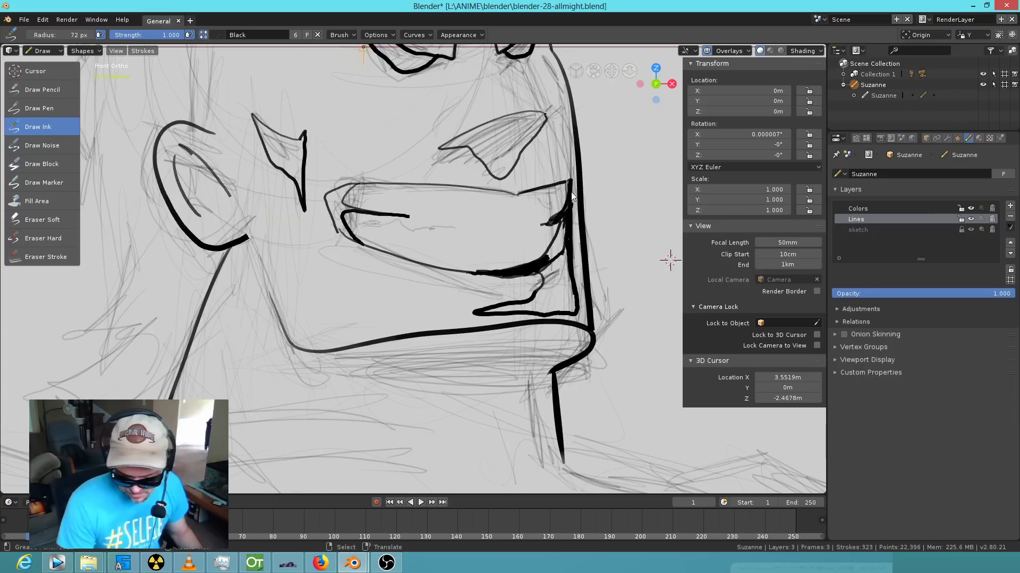
mouse_move(564, 215)
mouse_down()
mouse_move(551, 216)
mouse_move(567, 284)
mouse_up()
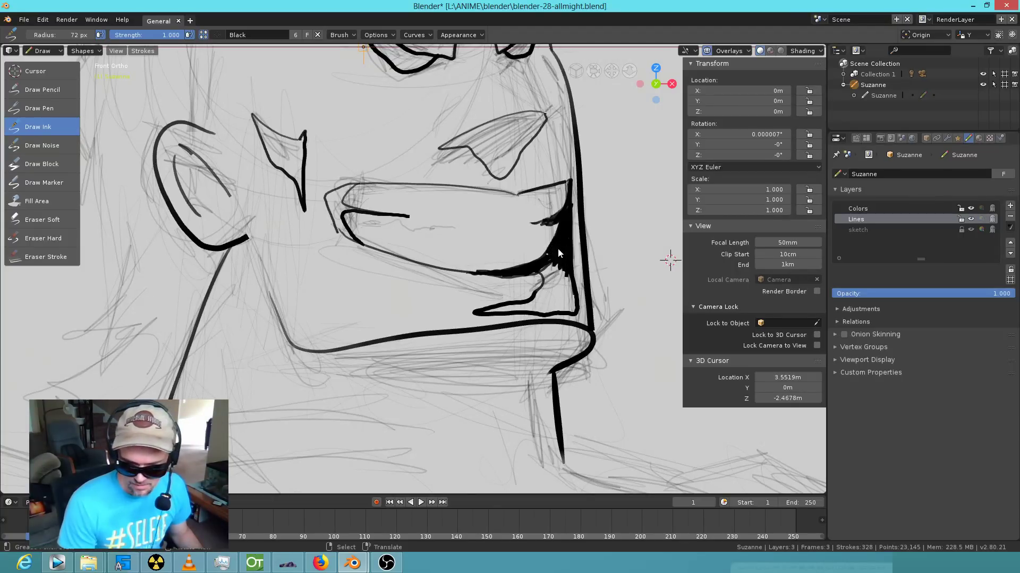
mouse_move(572, 200)
mouse_down()
mouse_move(575, 274)
mouse_move(556, 263)
mouse_move(546, 285)
mouse_up()
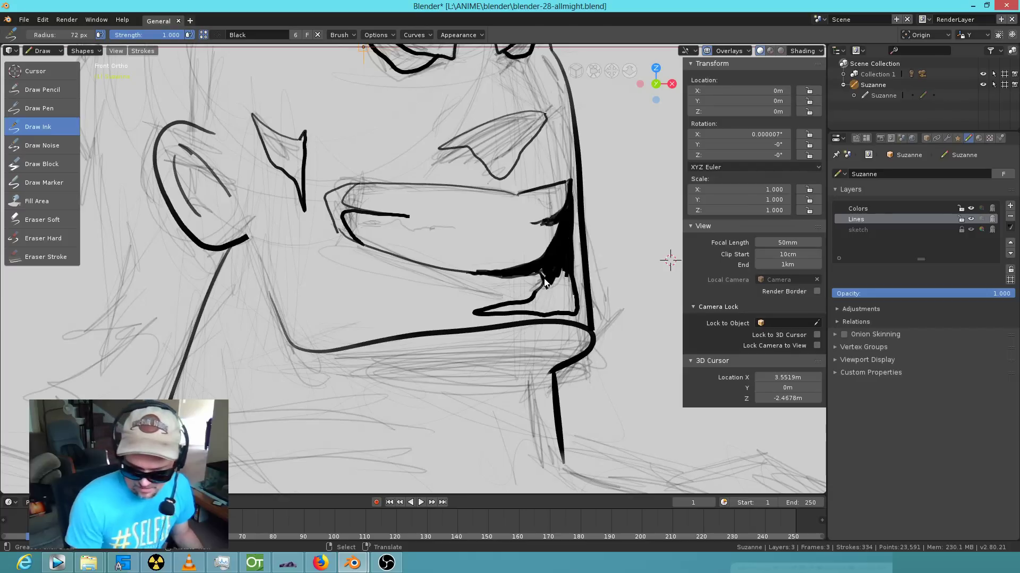
mouse_move(462, 317)
mouse_down()
mouse_move(510, 319)
mouse_move(549, 289)
mouse_move(565, 301)
mouse_move(574, 277)
mouse_up()
mouse_move(514, 325)
mouse_down()
mouse_move(579, 307)
mouse_move(559, 295)
mouse_move(547, 311)
mouse_move(568, 305)
mouse_move(574, 317)
mouse_up()
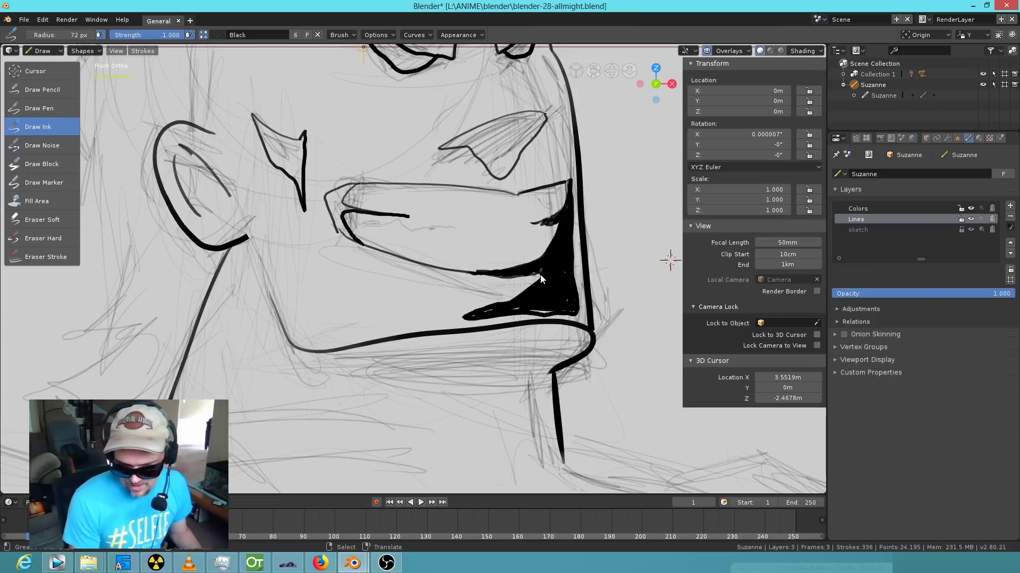
Extend and thicken the short teeth line at the mouth's front corner so it joins the black shadow.
mouse_move(544, 271)
mouse_down()
mouse_move(521, 298)
mouse_move(552, 275)
mouse_move(560, 222)
mouse_move(528, 222)
mouse_up()
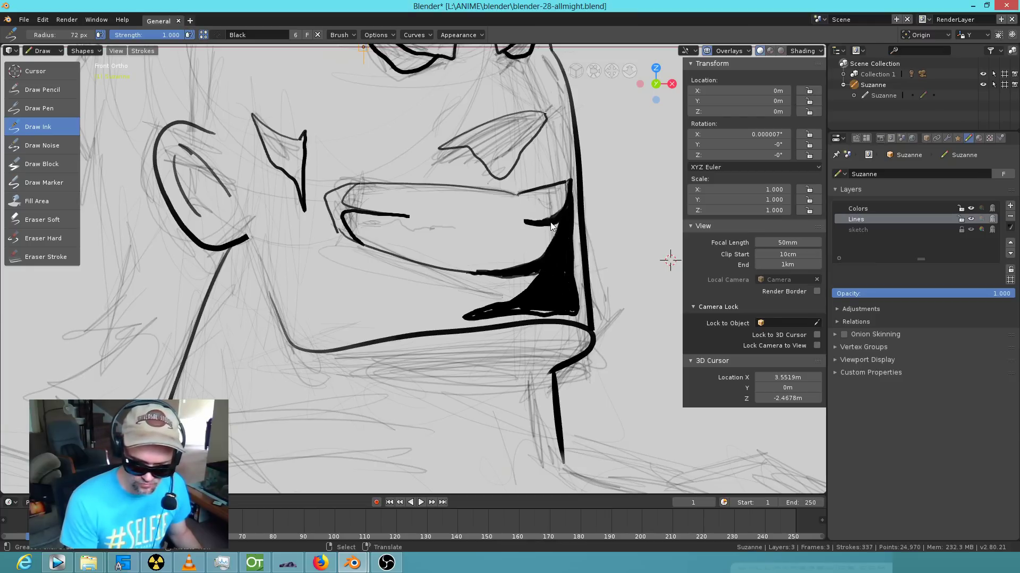
mouse_move(556, 223)
mouse_down()
mouse_move(531, 223)
mouse_move(556, 223)
mouse_move(543, 223)
mouse_up()
drag(547, 222, 566, 215)
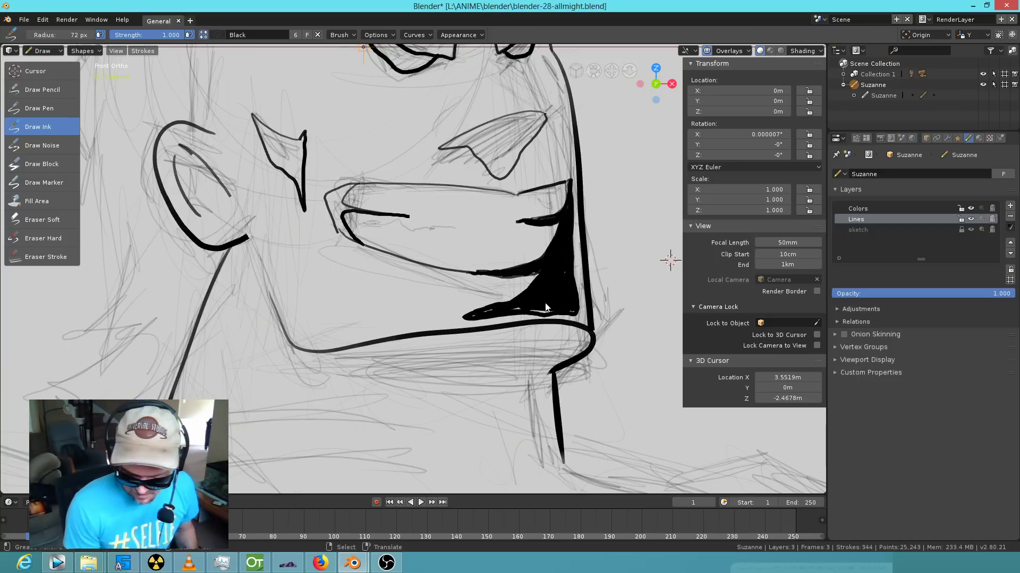
Set Eraser Hard to a 7 px radius and trim the lower edge of the black chin shadow above the jawline.
click(55, 238)
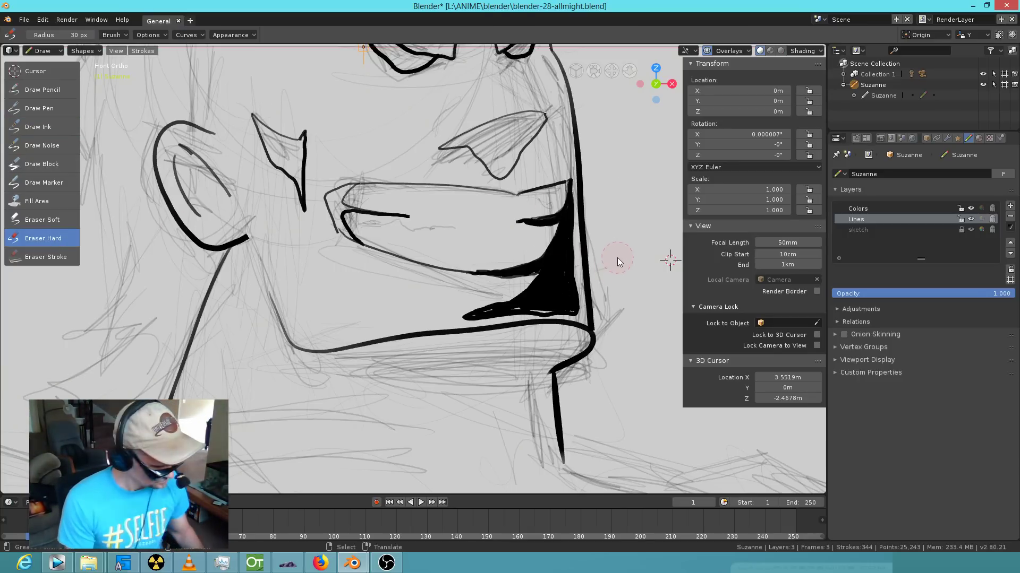
key(f)
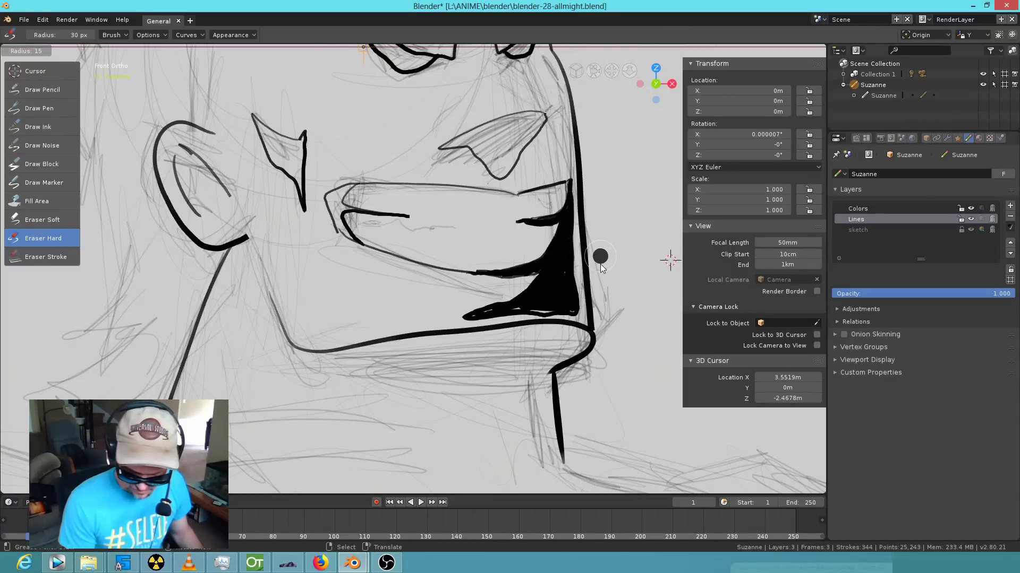
click(600, 259)
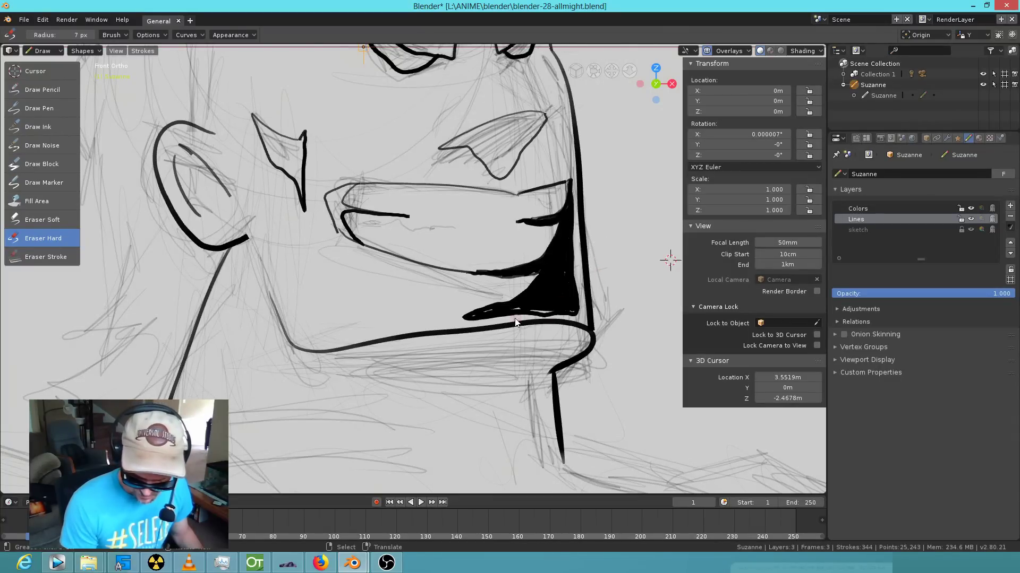
mouse_move(523, 318)
mouse_down()
mouse_move(580, 317)
mouse_move(503, 318)
mouse_move(588, 317)
mouse_up()
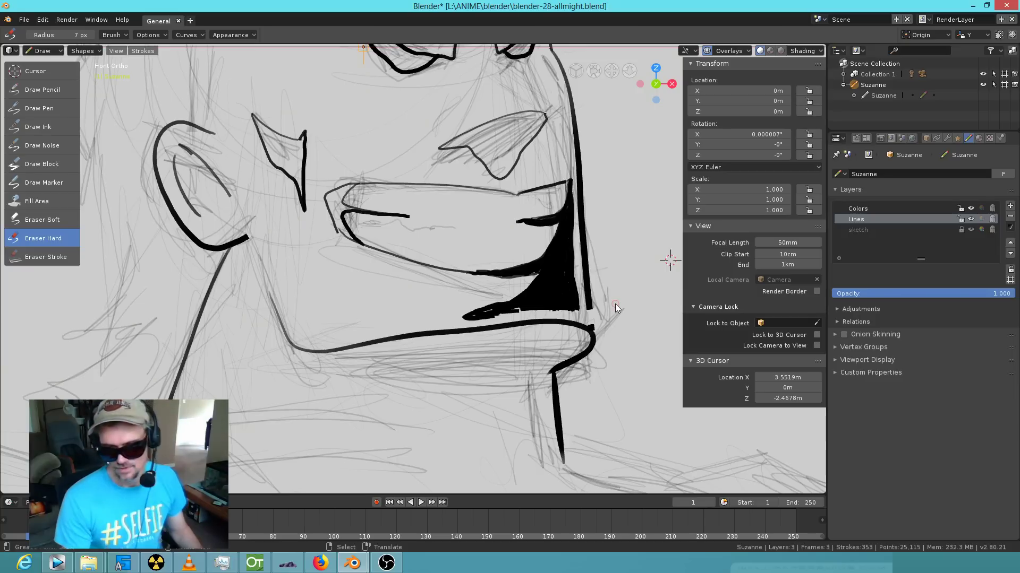
shift+middle_drag(438, 200, 424, 415)
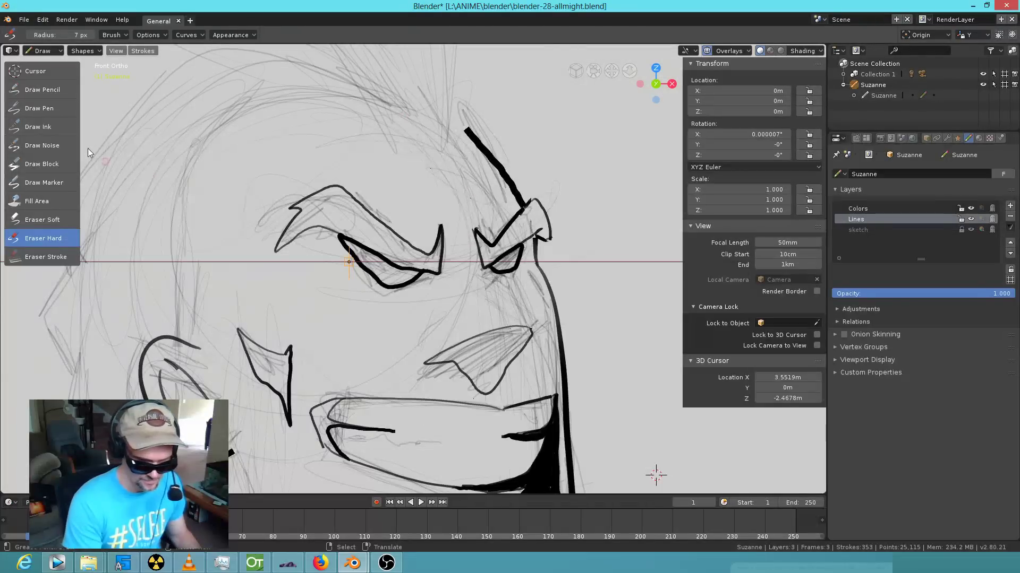
Ink the hairline with Draw Ink, from the pointed peak at the forehead across the top of the head and down to the ear.
click(57, 126)
drag(463, 73, 452, 156)
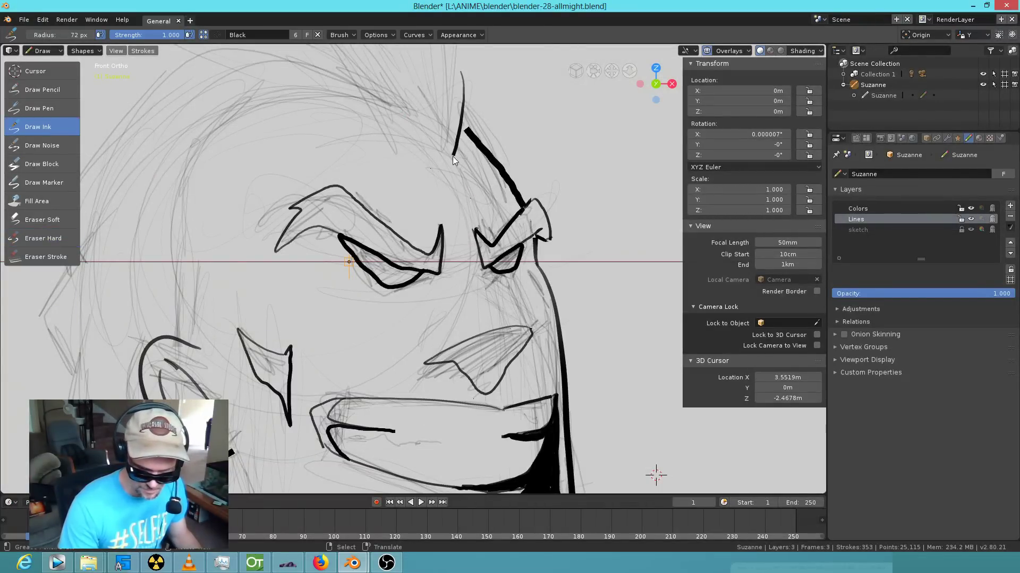
drag(469, 118, 466, 126)
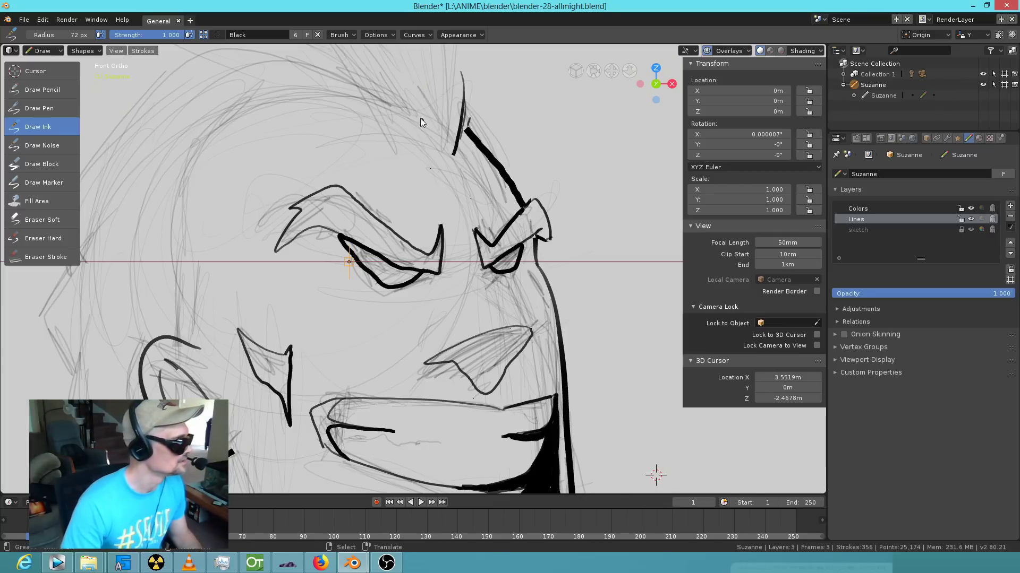
mouse_move(430, 97)
mouse_down()
mouse_move(453, 137)
mouse_move(367, 98)
mouse_move(197, 128)
mouse_move(203, 349)
mouse_up()
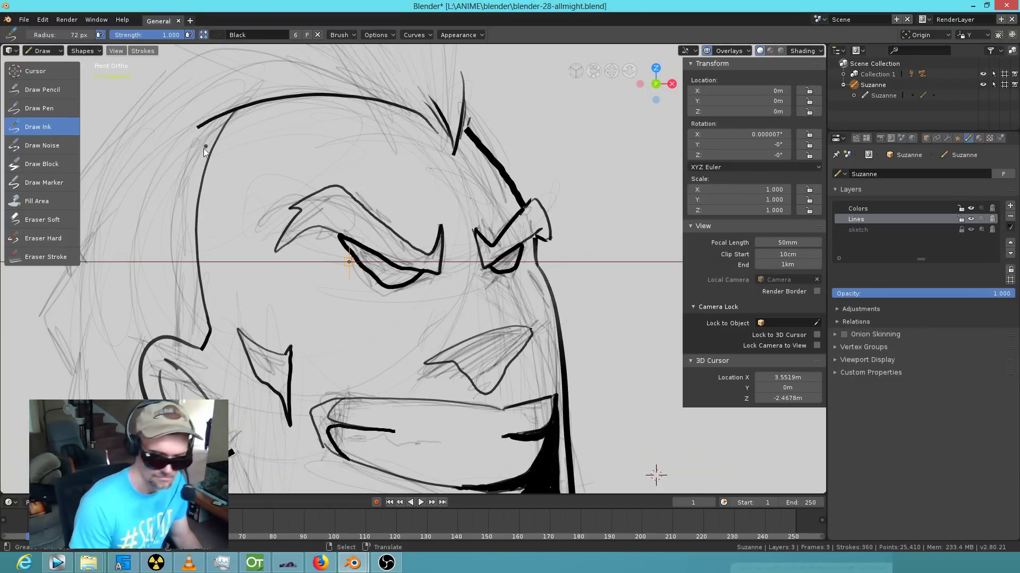
Add three short, thin hair strokes running back from the side hairline above the ear.
drag(207, 154, 126, 185)
drag(201, 183, 178, 189)
drag(174, 231, 196, 224)
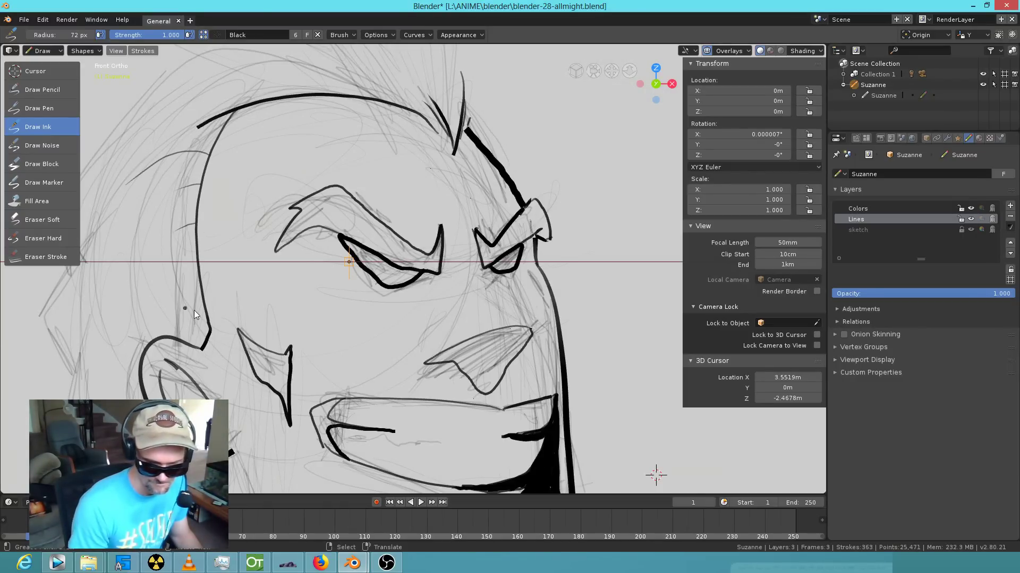
Ink the back of the hair from the crown down to the nape and continue along the back of the neck.
shift+middle_drag(311, 253, 425, 247)
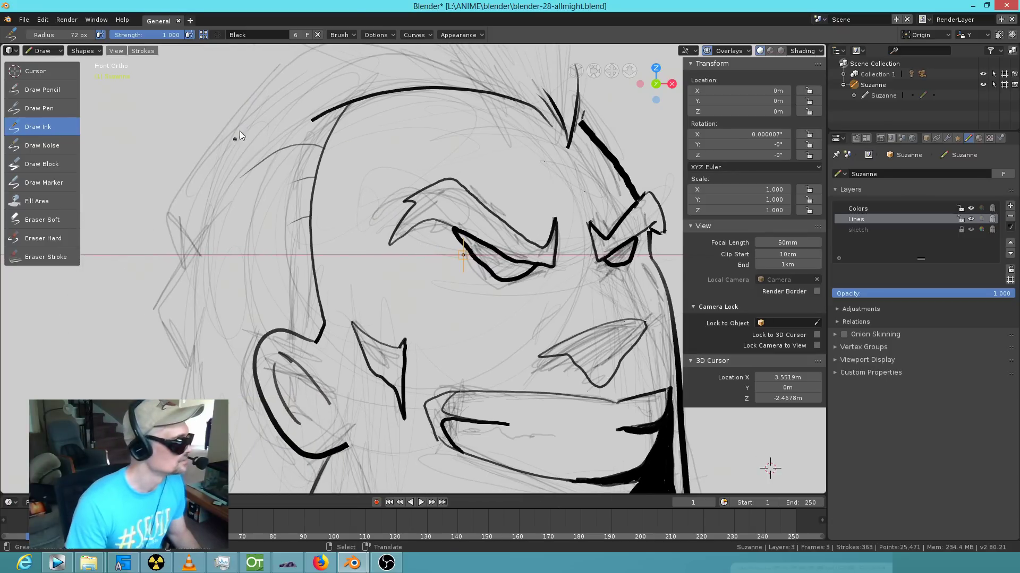
mouse_move(303, 48)
mouse_down()
mouse_move(183, 177)
mouse_move(183, 244)
mouse_move(196, 226)
mouse_move(153, 297)
mouse_move(183, 405)
mouse_up()
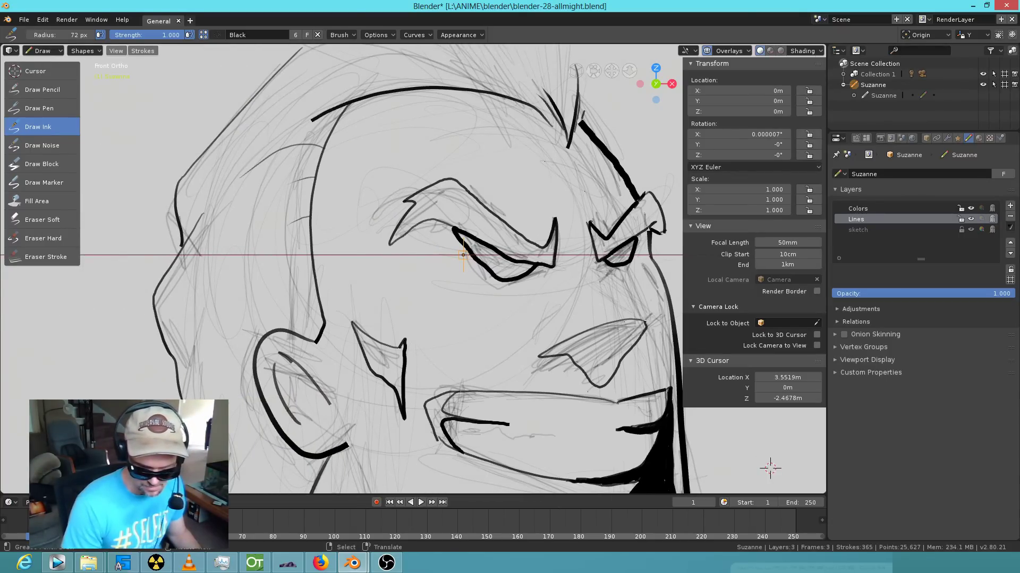
shift+middle_drag(290, 366, 337, 210)
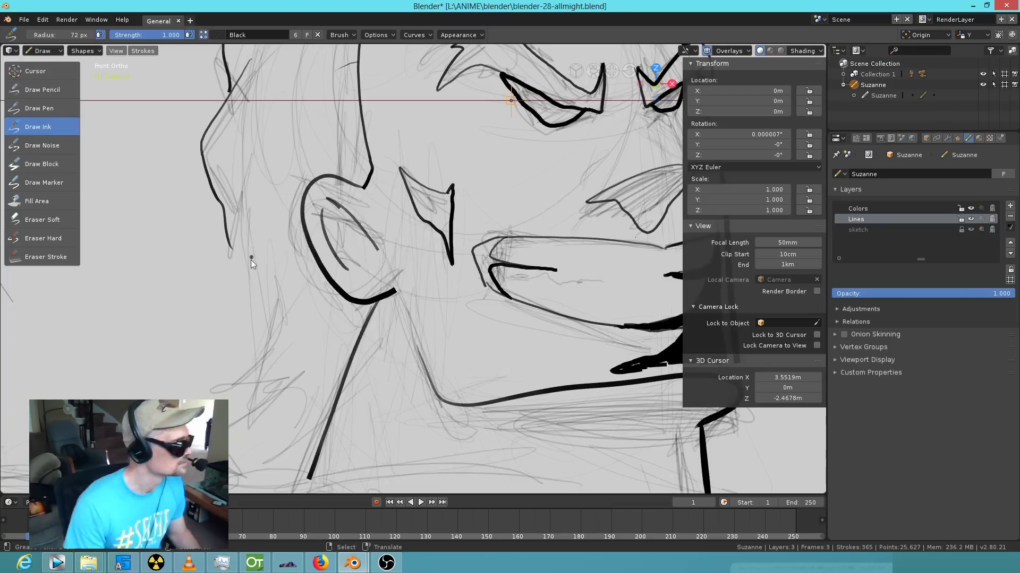
drag(230, 243, 268, 303)
mouse_move(274, 268)
mouse_down()
mouse_move(261, 387)
mouse_move(223, 409)
mouse_up()
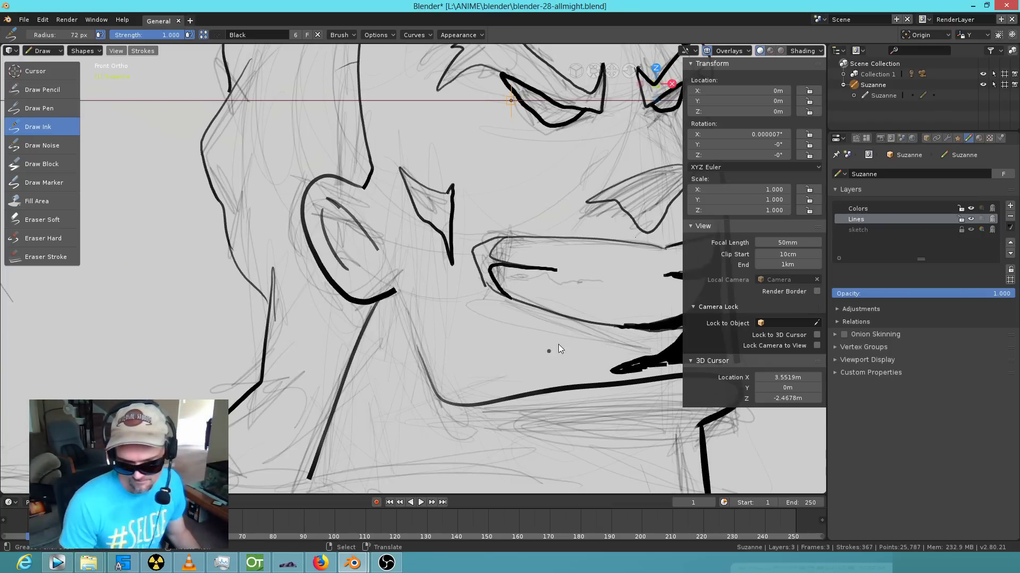
Ink the long hair spikes rising from the forehead and the strands joining their base to the head.
scroll(559, 344, down, 6)
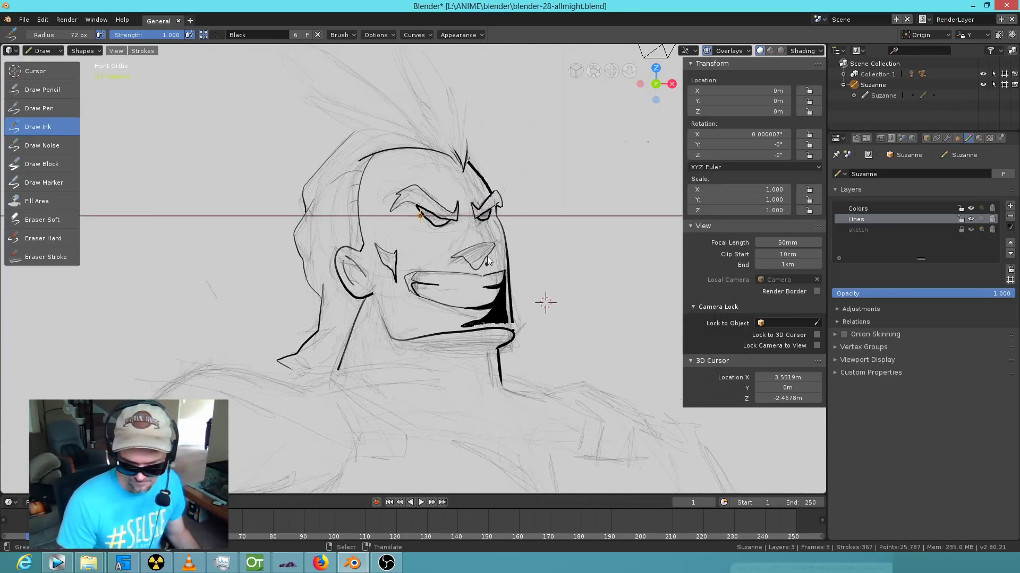
shift+middle_drag(487, 260, 393, 298)
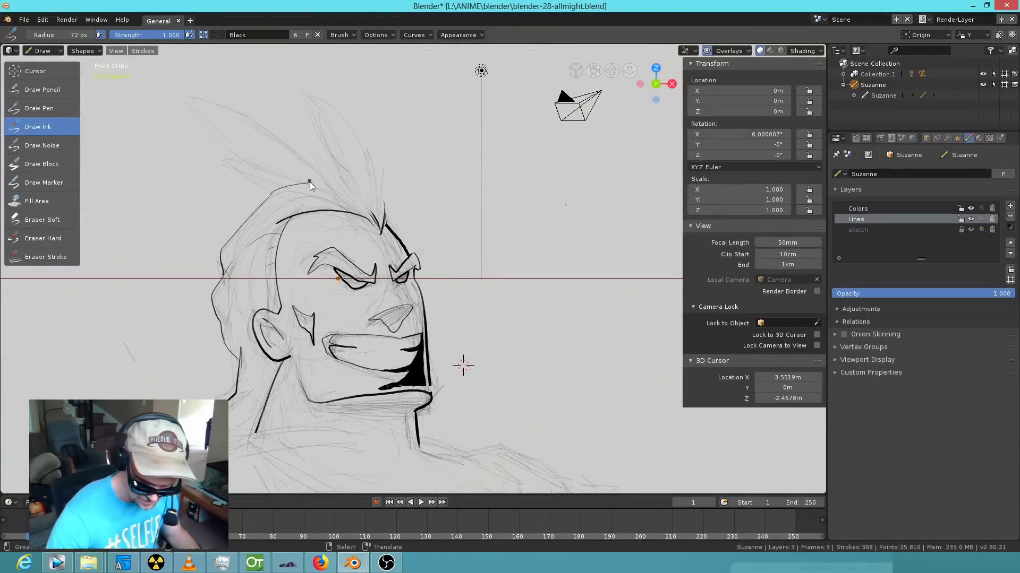
drag(276, 128, 206, 42)
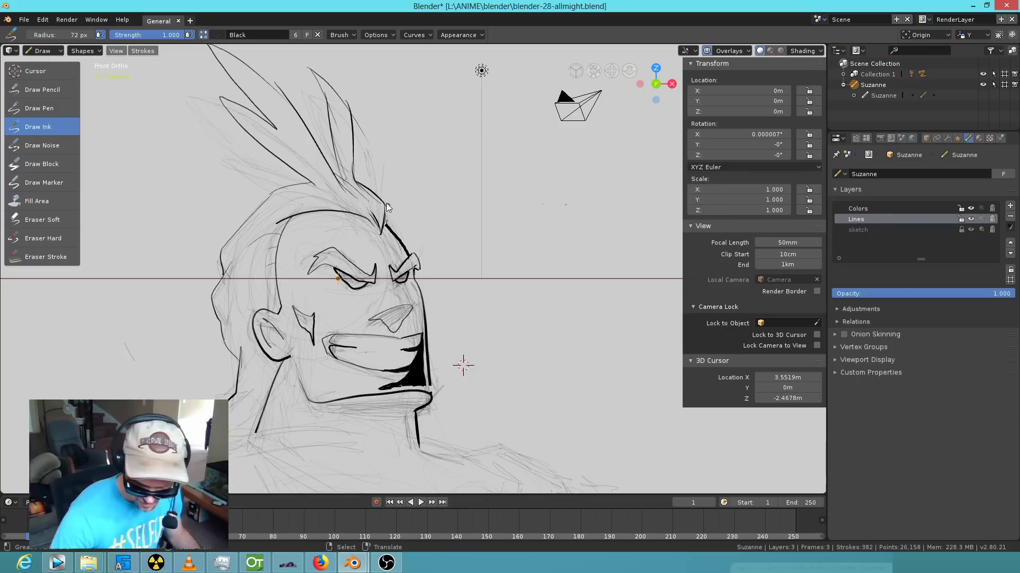
drag(400, 223, 408, 255)
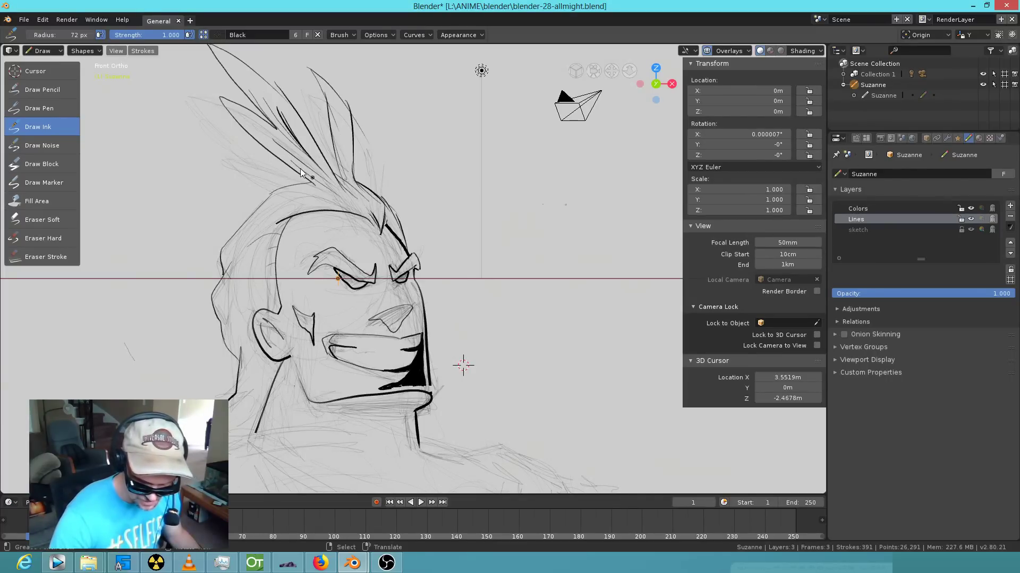
click(293, 185)
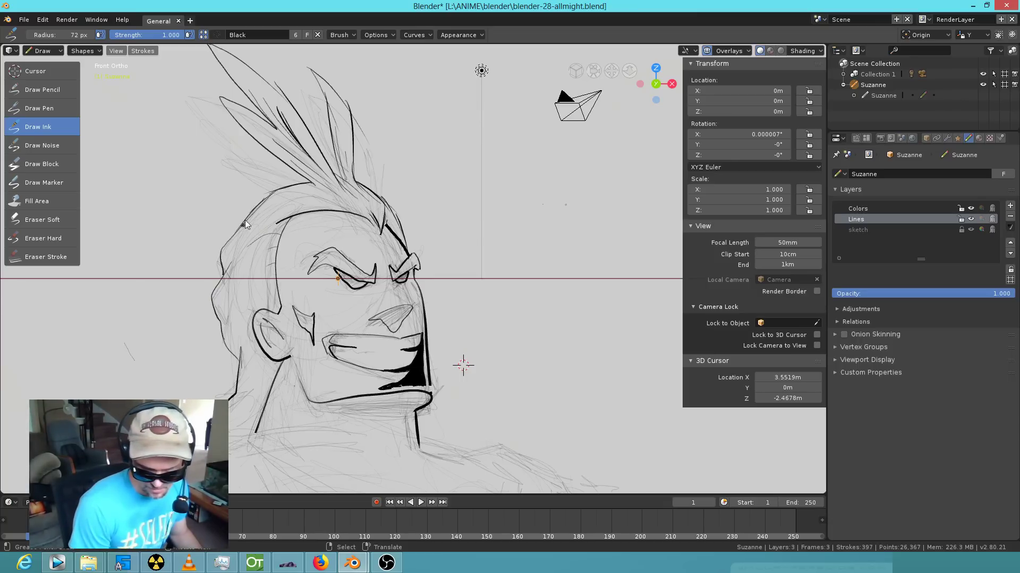
Ink the curved collar lines around the neck below the jaw and a short line at the top of the near shoulder.
scroll(460, 275, down, 4)
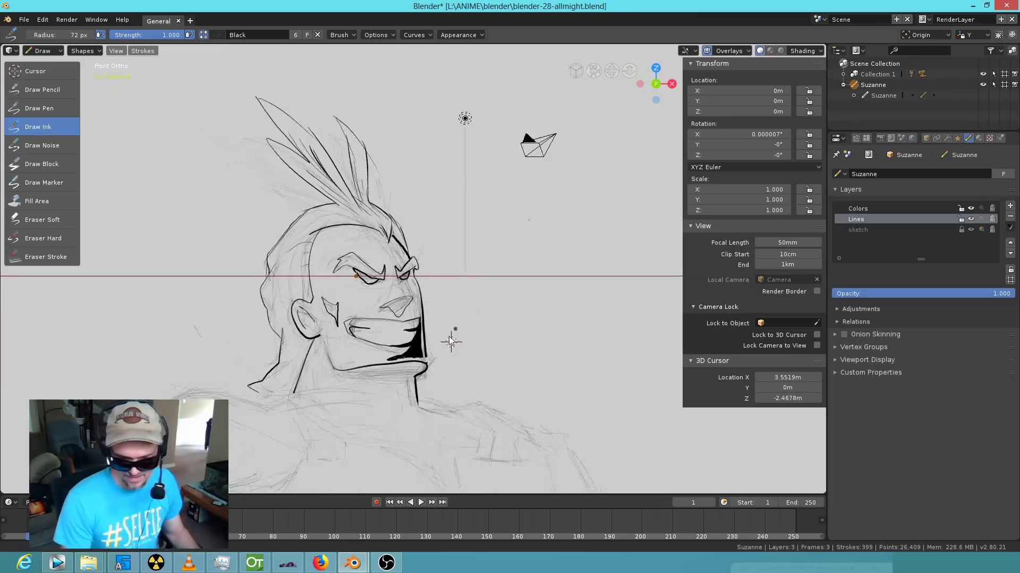
shift+middle_drag(517, 320, 525, 202)
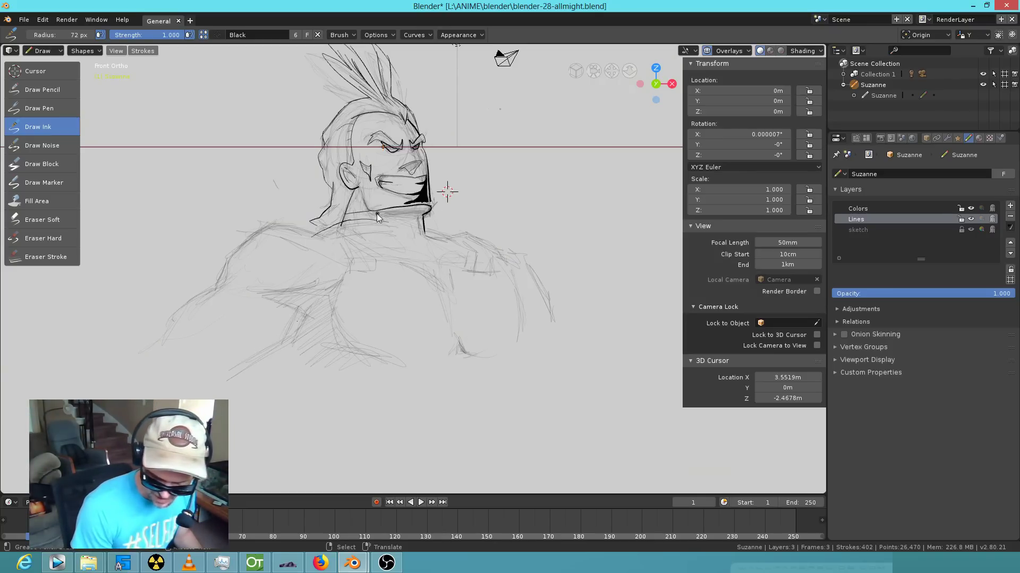
drag(423, 227, 428, 236)
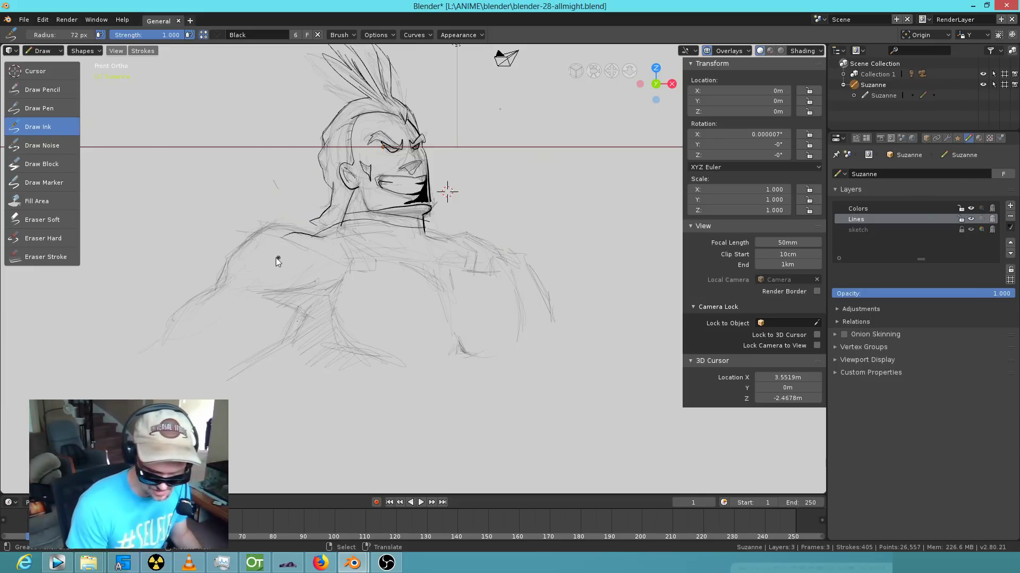
Erase the short shoulder line beside the neck with the Eraser Hard and Eraser Soft brushes.
click(48, 238)
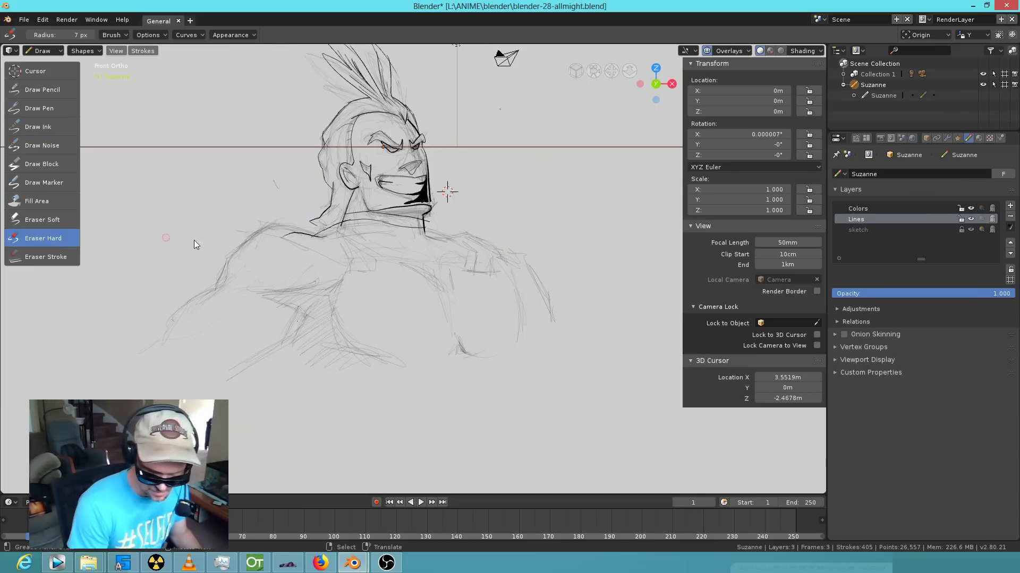
click(287, 239)
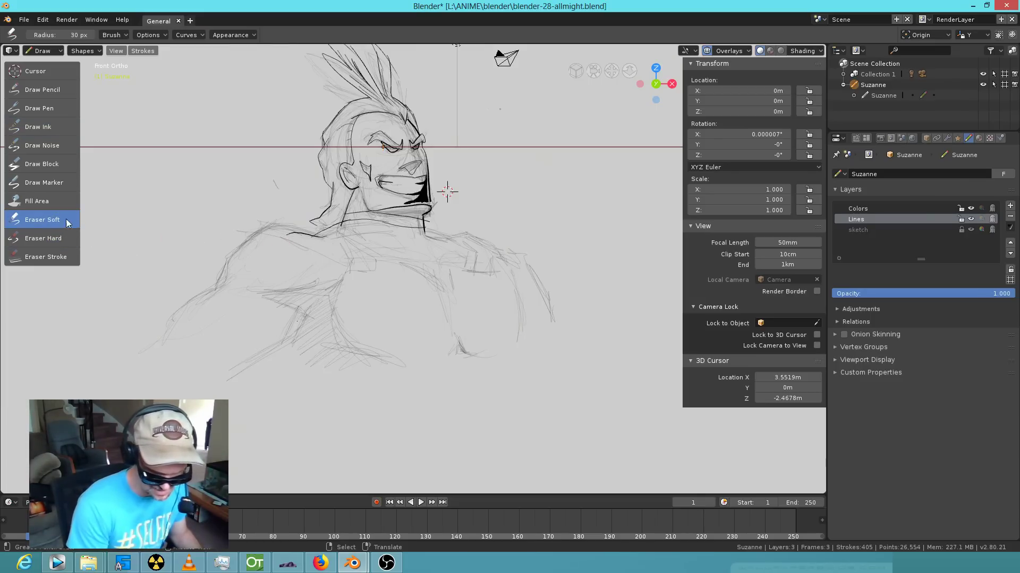
drag(278, 234, 329, 238)
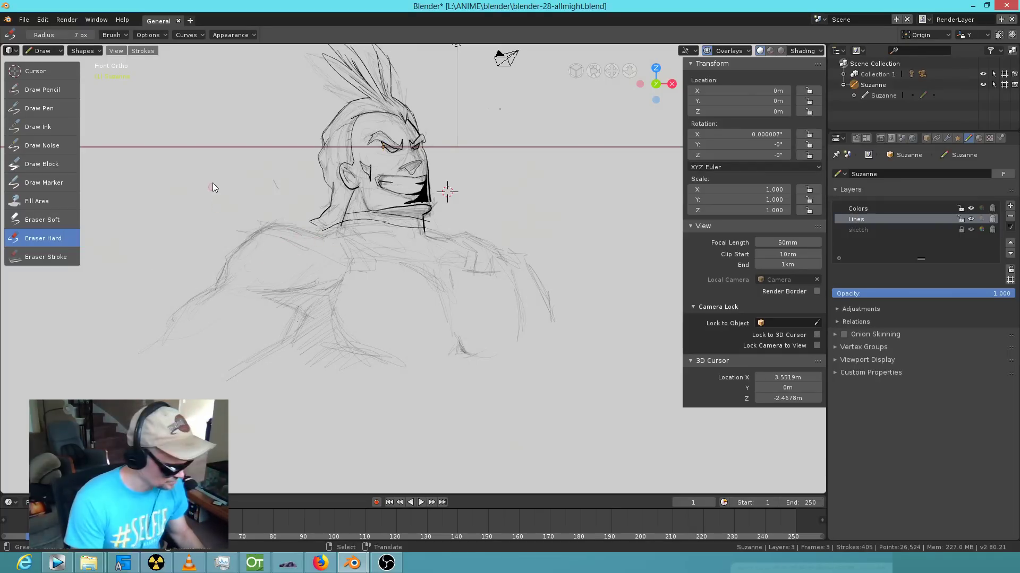
Ink the near shoulder's outer contour from the neck down the arm, plus the curved crease beneath the shoulder with Draw Ink.
click(47, 127)
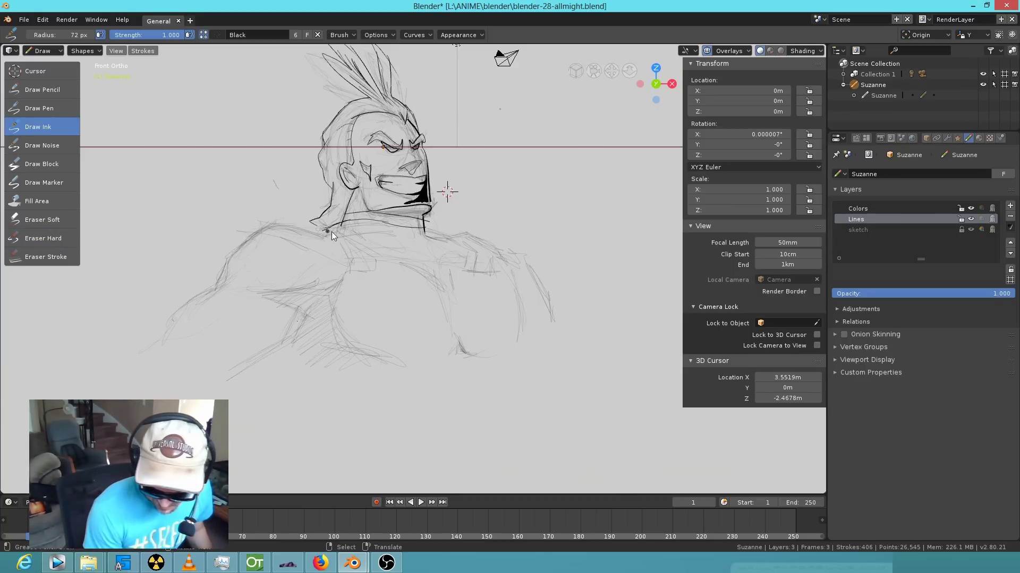
mouse_move(331, 230)
mouse_down()
mouse_move(256, 234)
mouse_move(159, 342)
mouse_up()
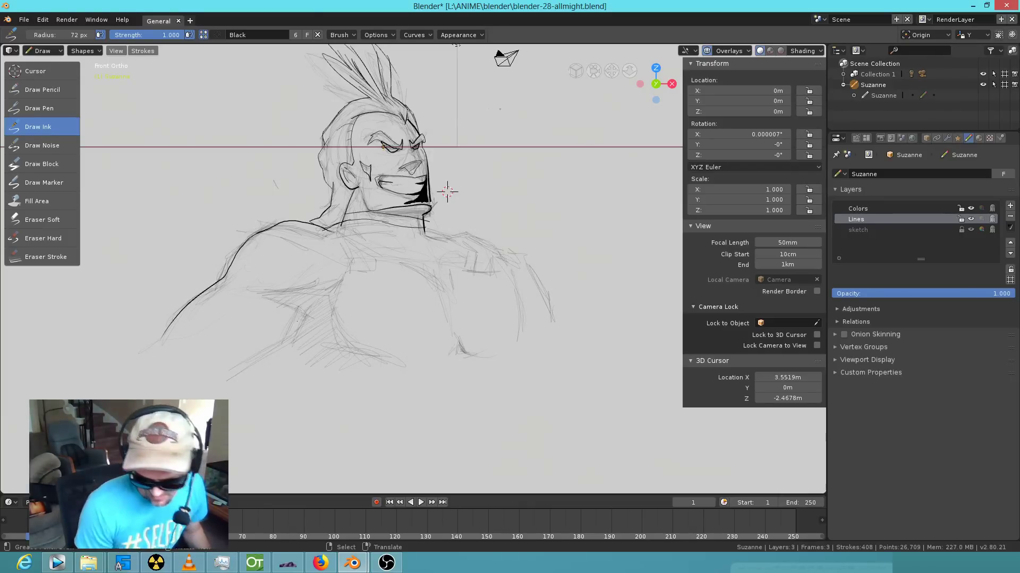
drag(254, 291, 345, 274)
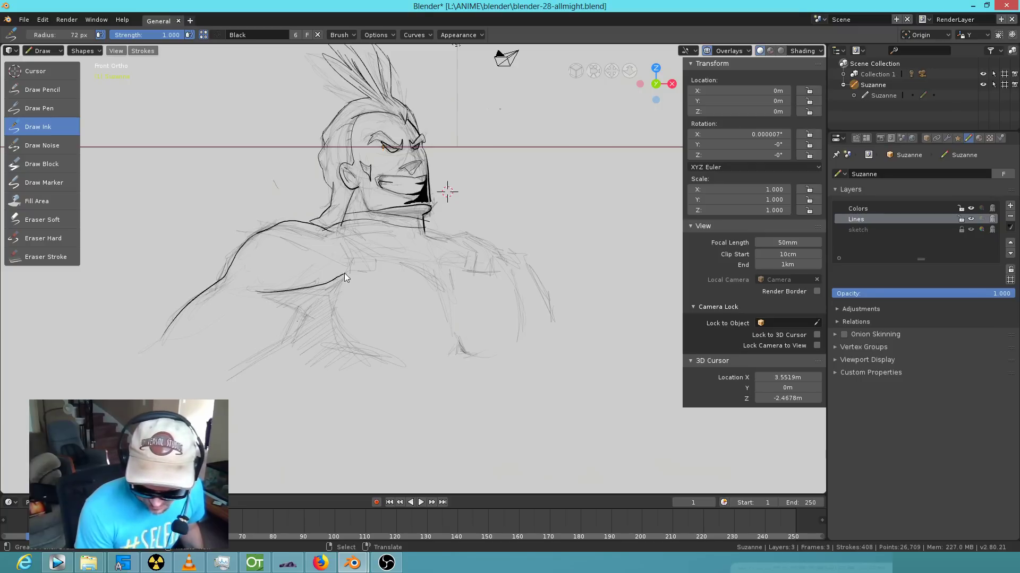
Ink the arm's underside, the armpit and both sides of the chest, with a small forked mark at the chest's lower center.
mouse_move(257, 292)
mouse_down()
mouse_move(276, 303)
mouse_move(259, 359)
mouse_move(228, 379)
mouse_up()
drag(301, 335, 311, 325)
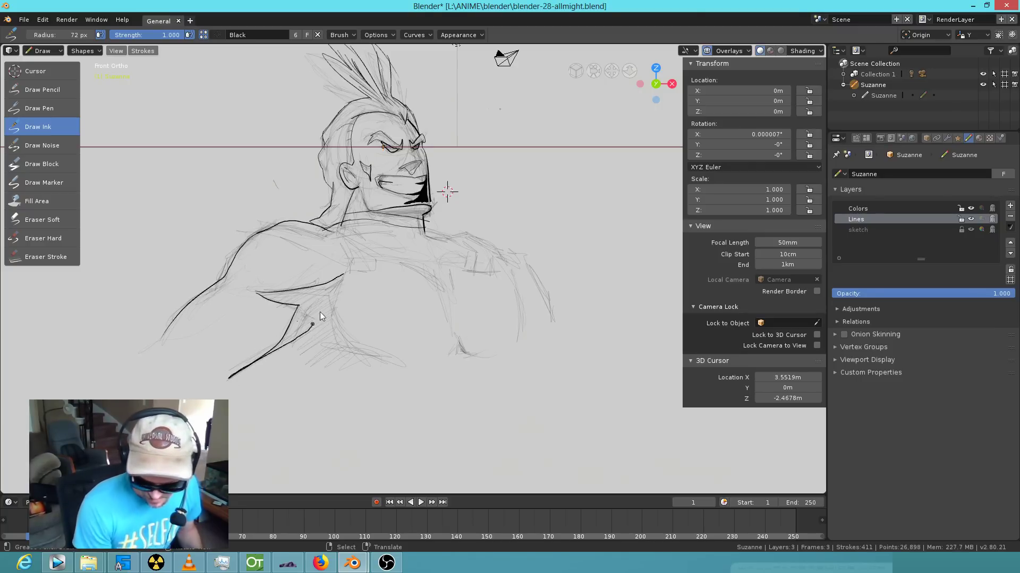
drag(344, 276, 336, 310)
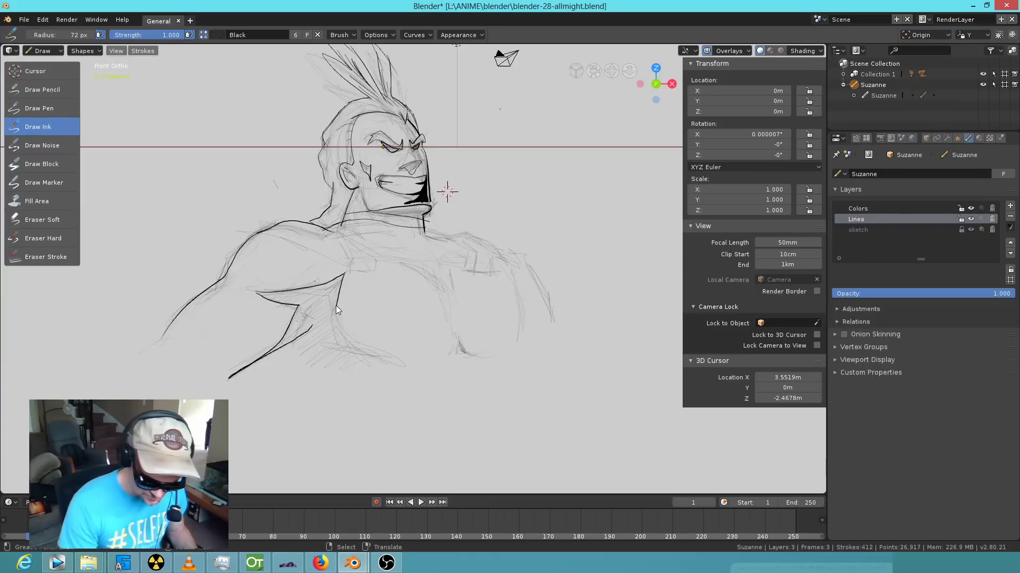
drag(361, 360, 360, 356)
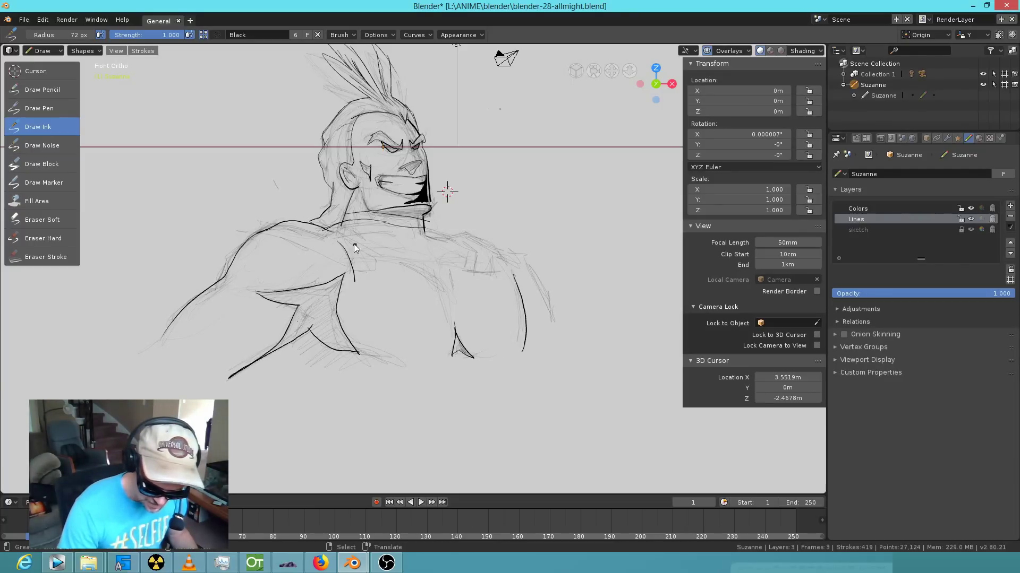
Ink the near shoulder strap with curved side edges, a straight lower edge and one inner stripe, joining its lines at the collar.
drag(358, 284, 387, 281)
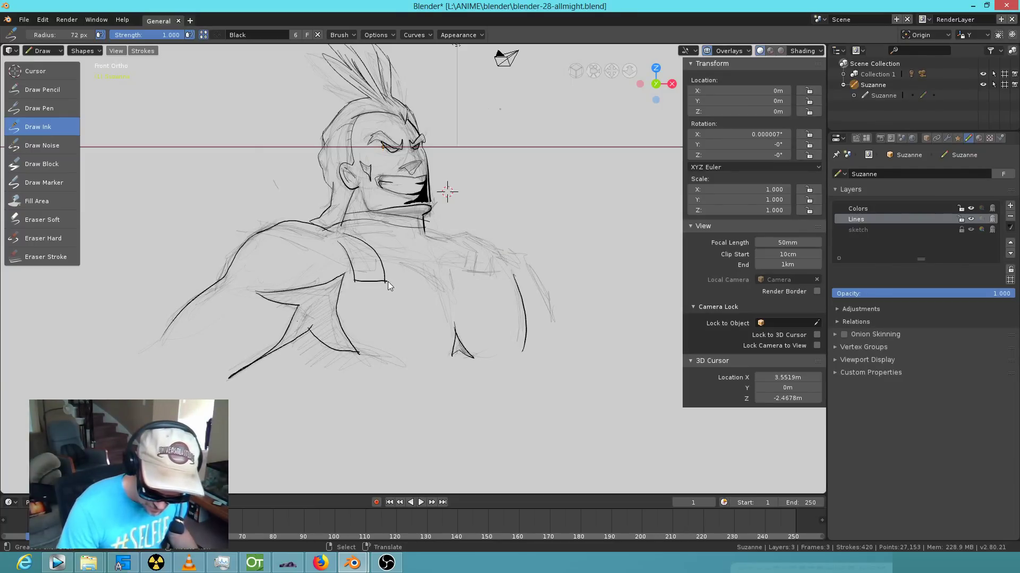
scroll(462, 276, up, 6)
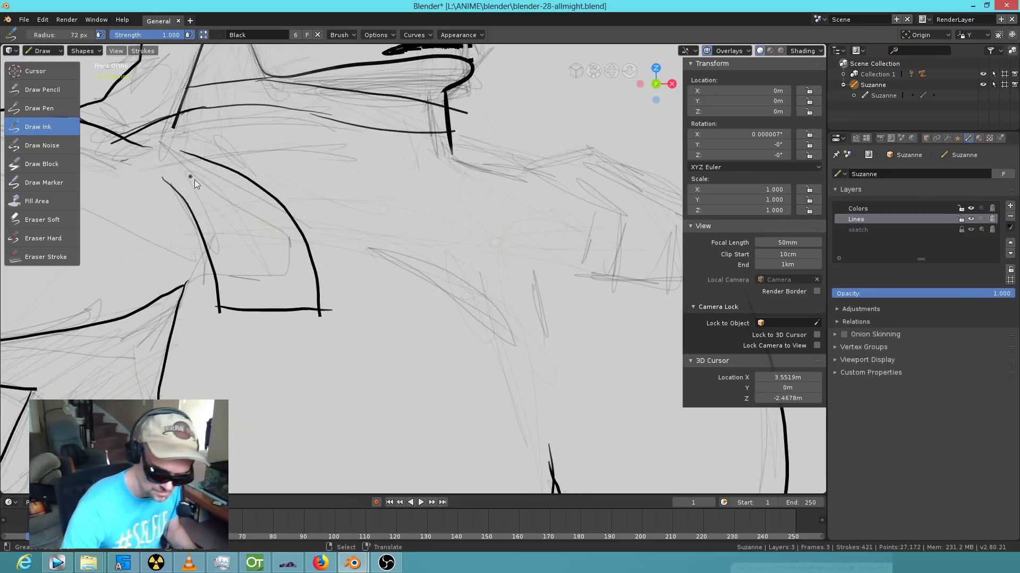
mouse_move(140, 145)
mouse_down()
mouse_move(212, 196)
mouse_move(253, 301)
mouse_up()
mouse_move(132, 137)
mouse_down()
mouse_move(192, 154)
mouse_move(154, 171)
mouse_up()
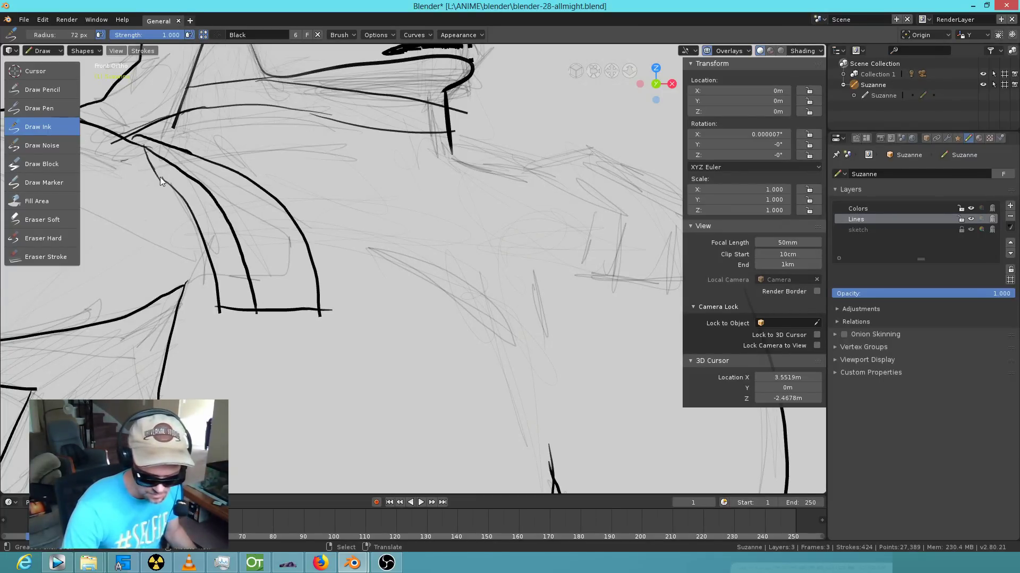
Trim the overshooting line ends at the near shoulder strap's lower front corner with the 30 px Eraser Soft brush.
scroll(256, 210, down, 6)
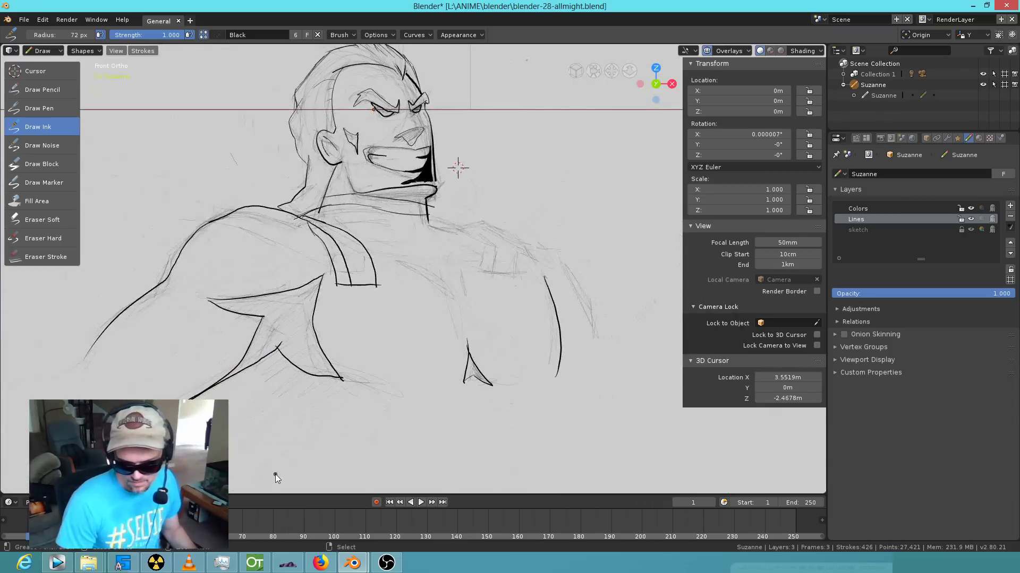
scroll(255, 441, down, 1)
scroll(257, 435, up, 2)
scroll(629, 253, up, 5)
scroll(573, 266, up, 1)
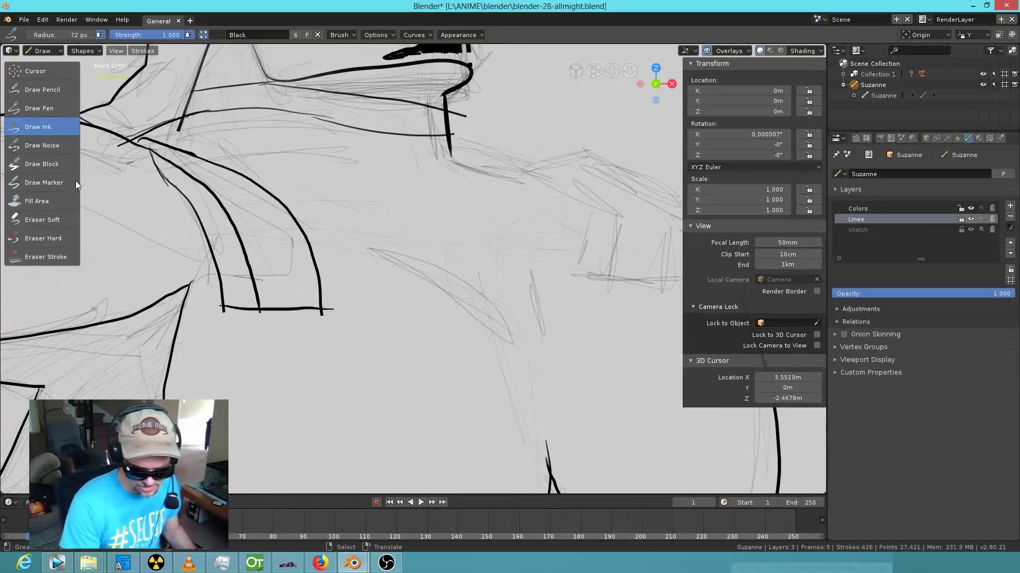
click(57, 237)
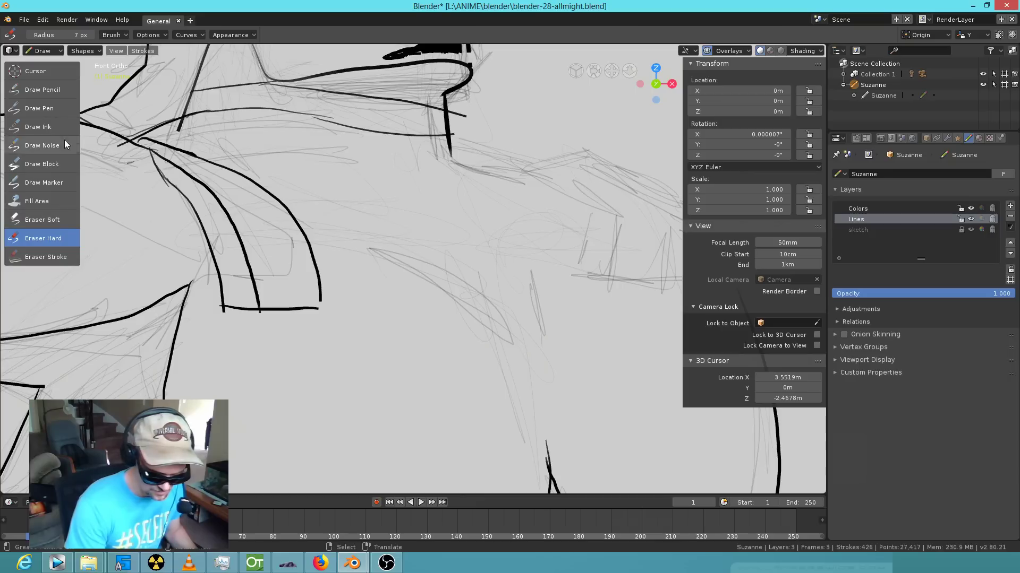
key(ctrl+z)
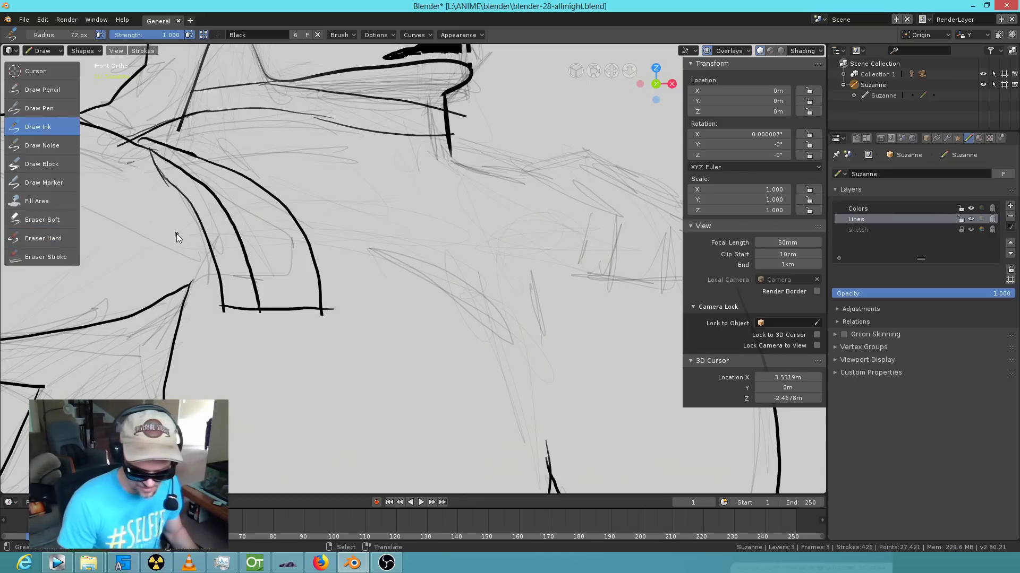
click(58, 217)
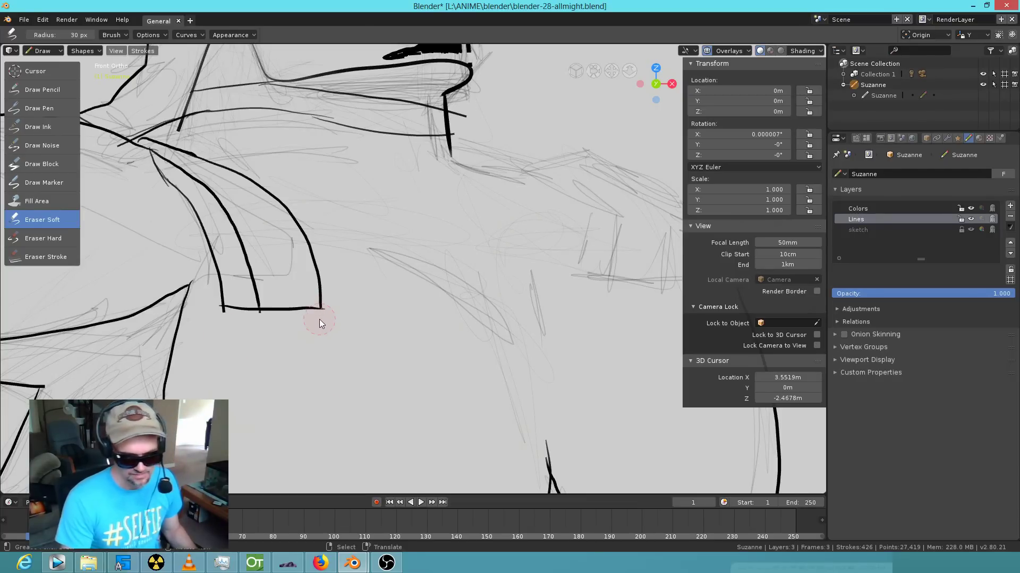
Ink the far shoulder strap with Draw Ink: curved side edges from the neck, short vertical ends, a straight lower edge and the shoulder line behind it.
click(55, 126)
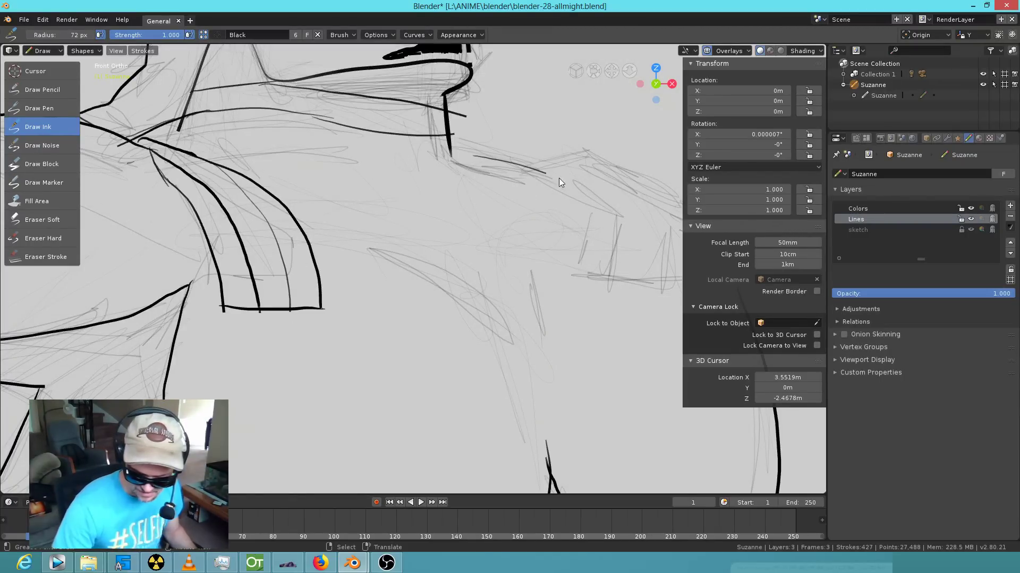
shift+middle_drag(605, 272, 506, 273)
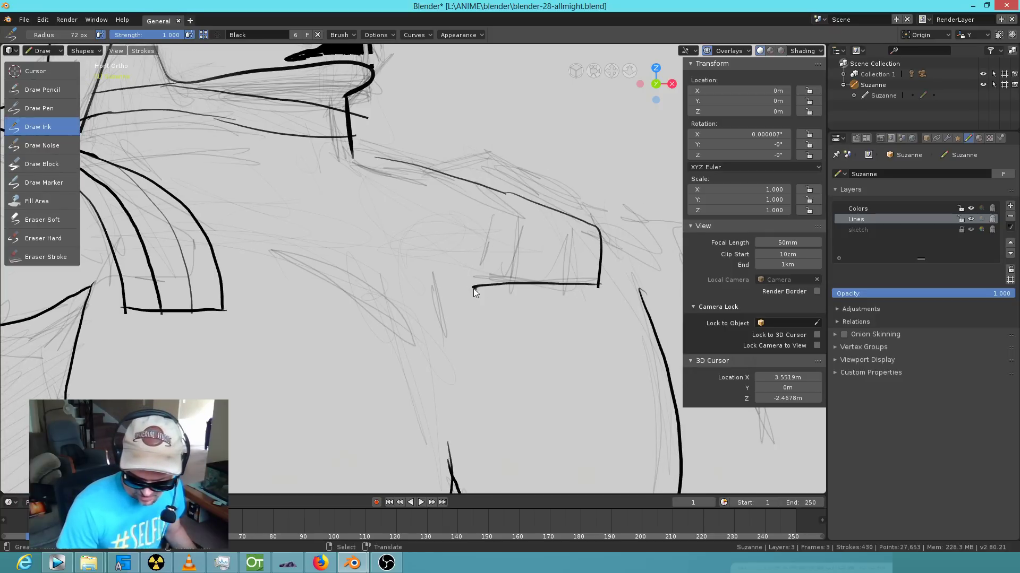
drag(356, 164, 378, 158)
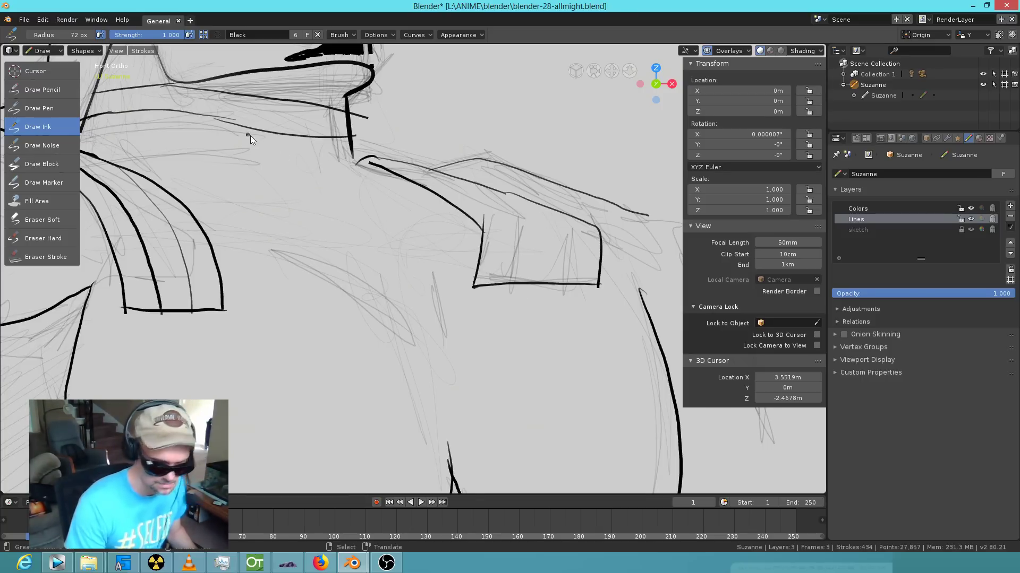
Ink the upper chest's muscle creases beneath the straps, plus the far shoulder's narrow end band and the outer arm line below it.
drag(217, 215, 434, 347)
drag(417, 286, 465, 255)
scroll(460, 313, down, 5)
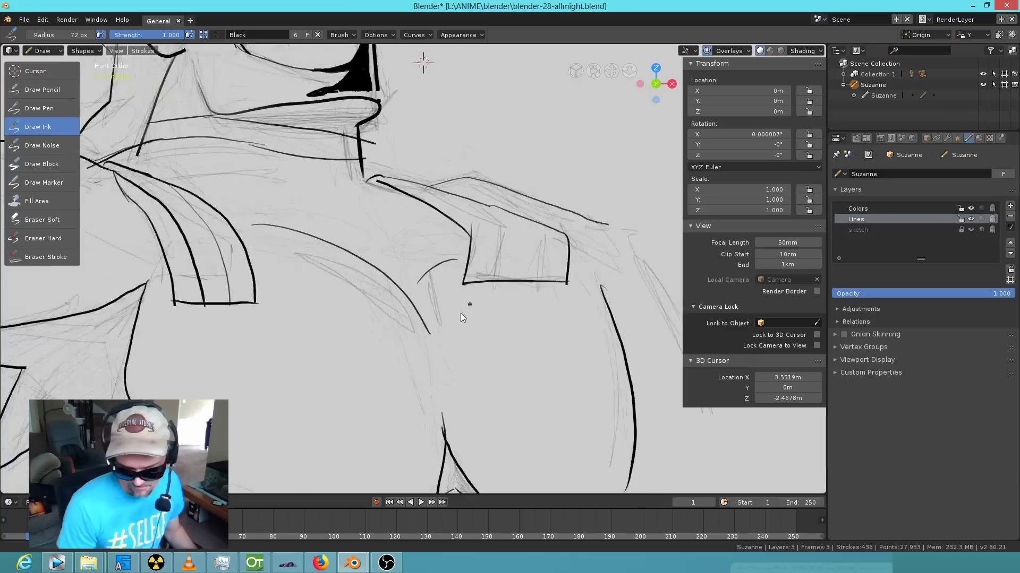
scroll(285, 480, down, 2)
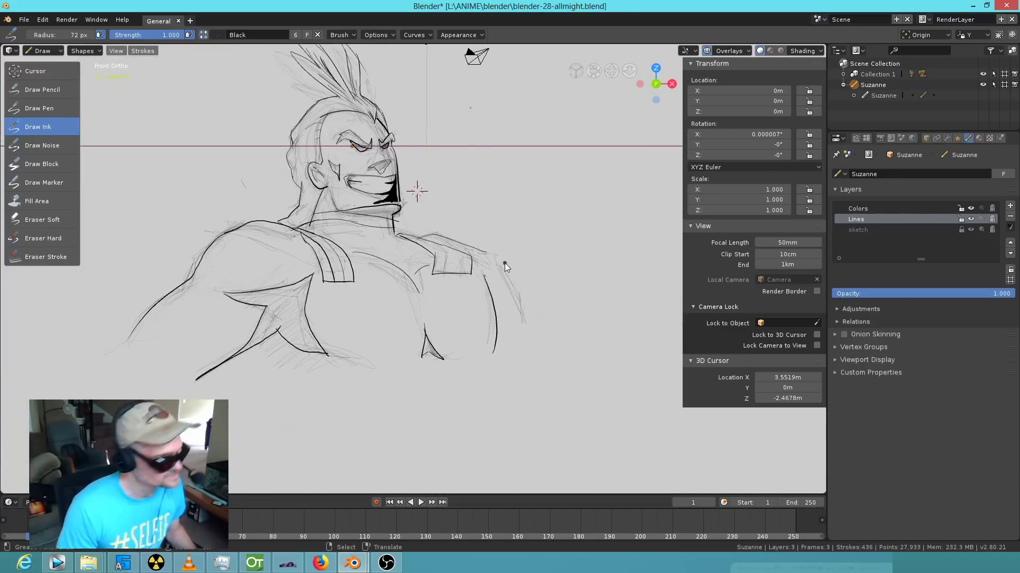
drag(482, 250, 540, 340)
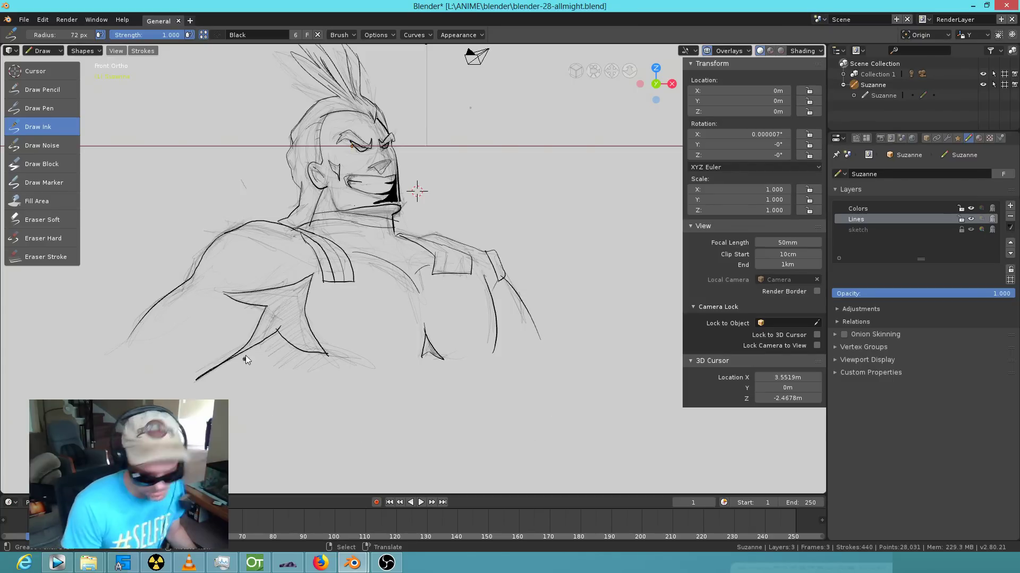
Ink the pointed muscle crease under the near upper arm and a short slanted line running down from the arm's underside.
drag(221, 365, 245, 408)
click(191, 384)
drag(195, 383, 215, 362)
drag(150, 363, 197, 379)
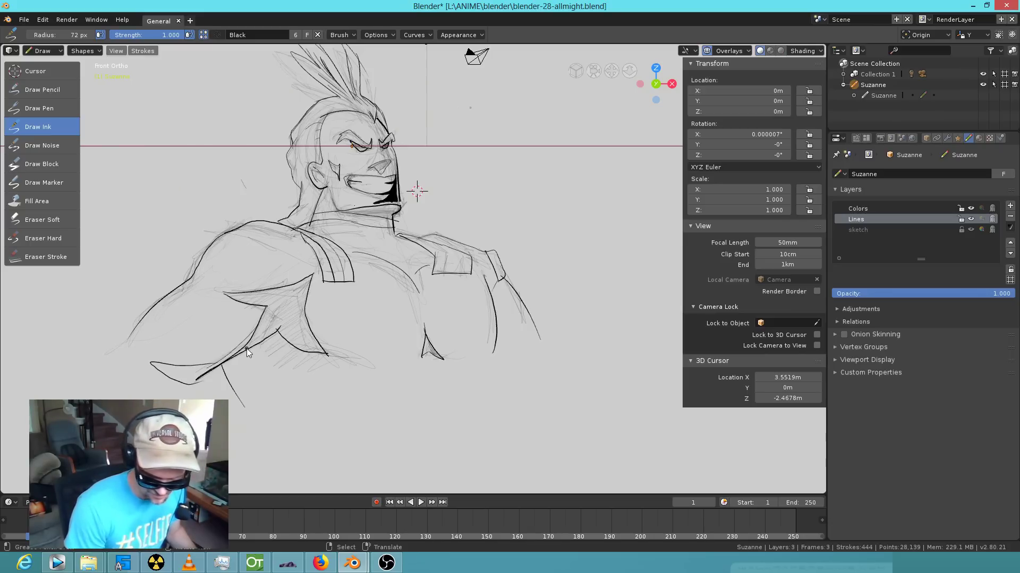
Extend the near arm's outer contour down to the elbow, undoing the last contour stroke and redrawing the elbow corner.
drag(147, 321, 76, 399)
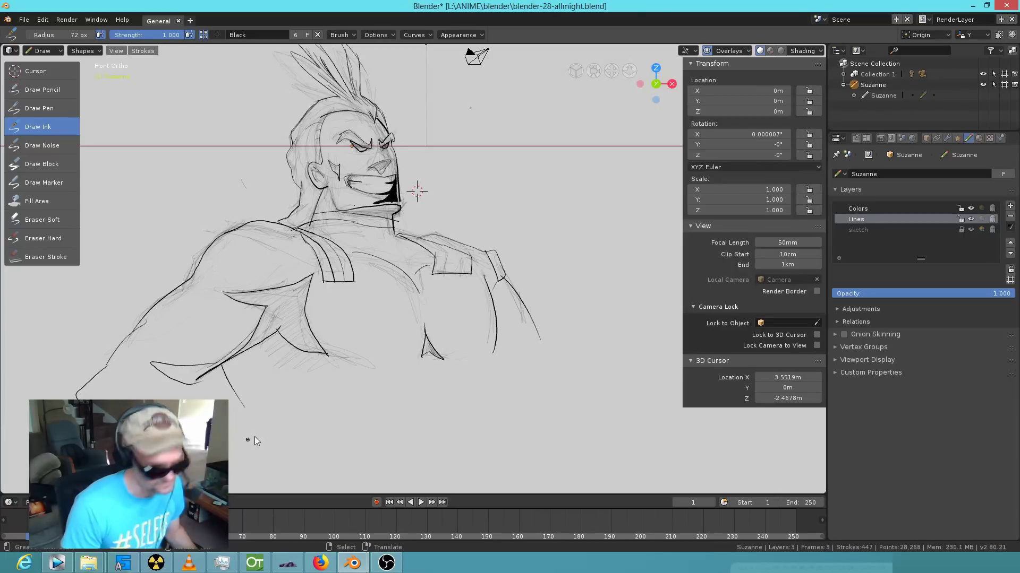
key(ctrl+z)
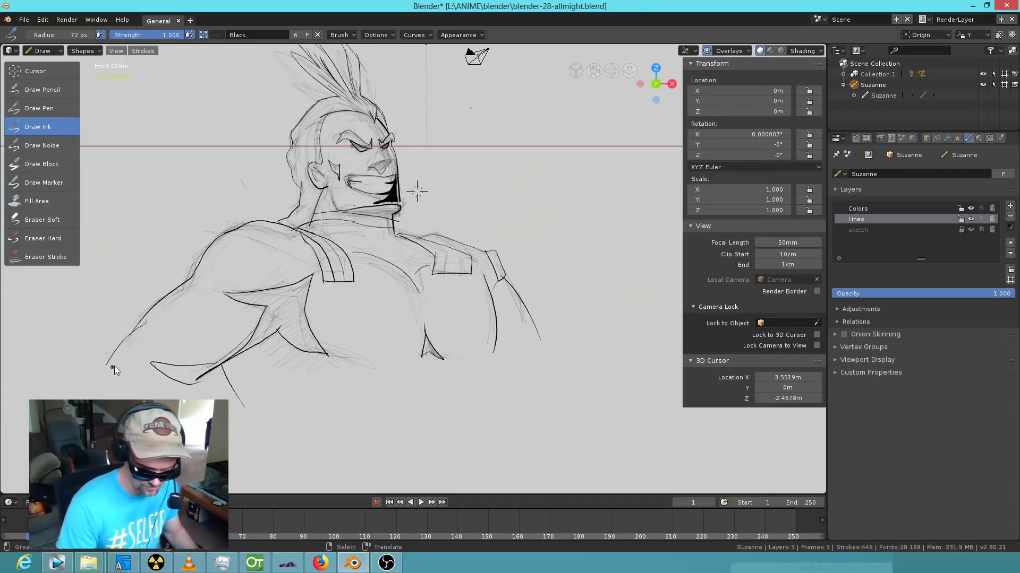
drag(81, 378, 74, 390)
mouse_move(75, 390)
mouse_down()
mouse_move(69, 399)
mouse_move(85, 404)
mouse_up()
Add a dark scribbled hatch patch inside the near forearm, next to the elbow, and reinforce the elbow lines.
mouse_move(101, 363)
mouse_down()
mouse_move(121, 350)
mouse_move(215, 363)
mouse_up()
mouse_move(128, 396)
mouse_down()
mouse_move(154, 397)
mouse_move(139, 404)
mouse_up()
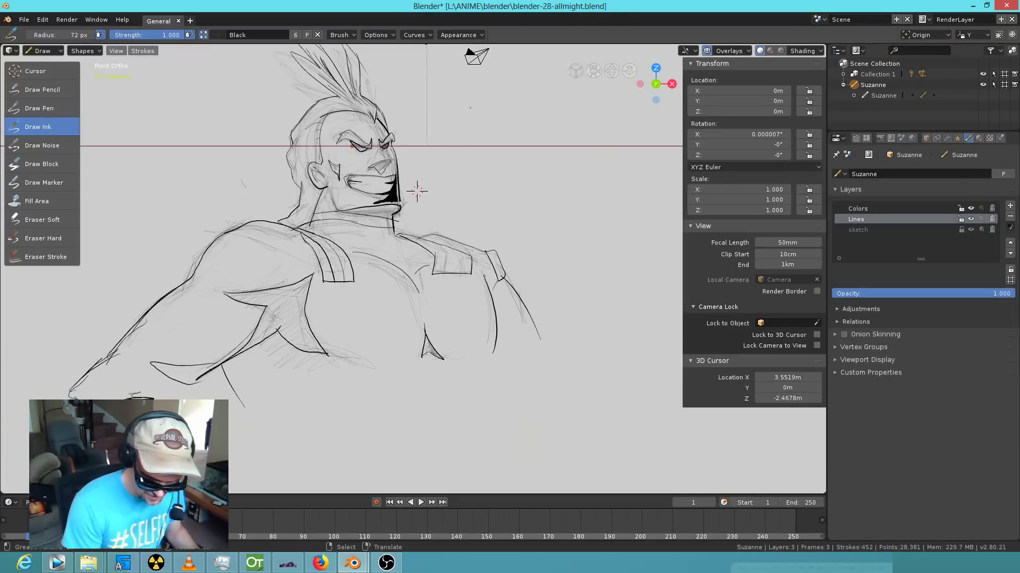
drag(127, 403, 101, 425)
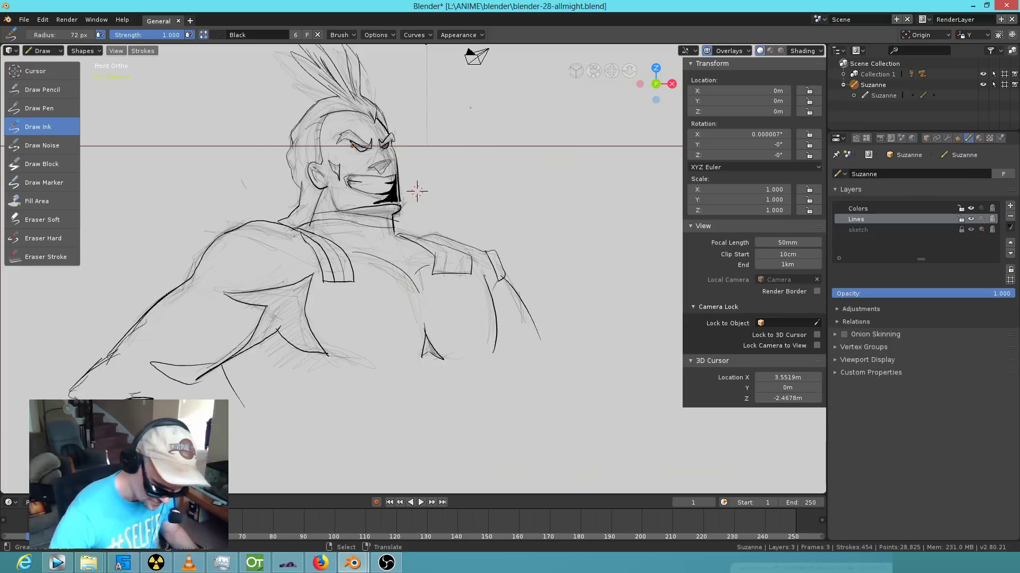
mouse_move(153, 397)
mouse_down()
mouse_move(117, 393)
mouse_move(144, 407)
mouse_move(153, 398)
mouse_move(146, 406)
mouse_up()
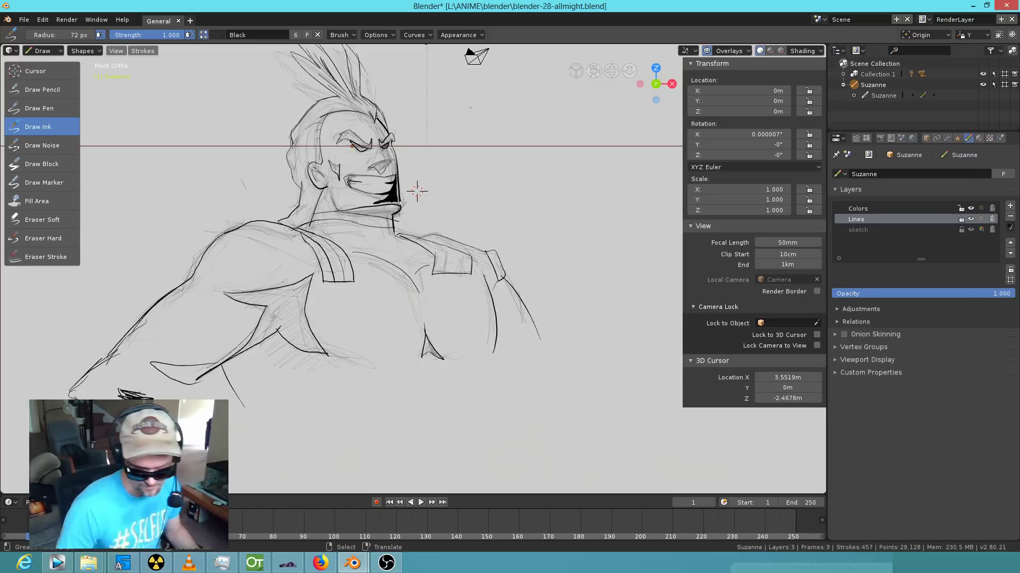
mouse_move(81, 393)
mouse_down()
mouse_move(73, 400)
mouse_move(148, 404)
mouse_up()
drag(121, 398, 150, 406)
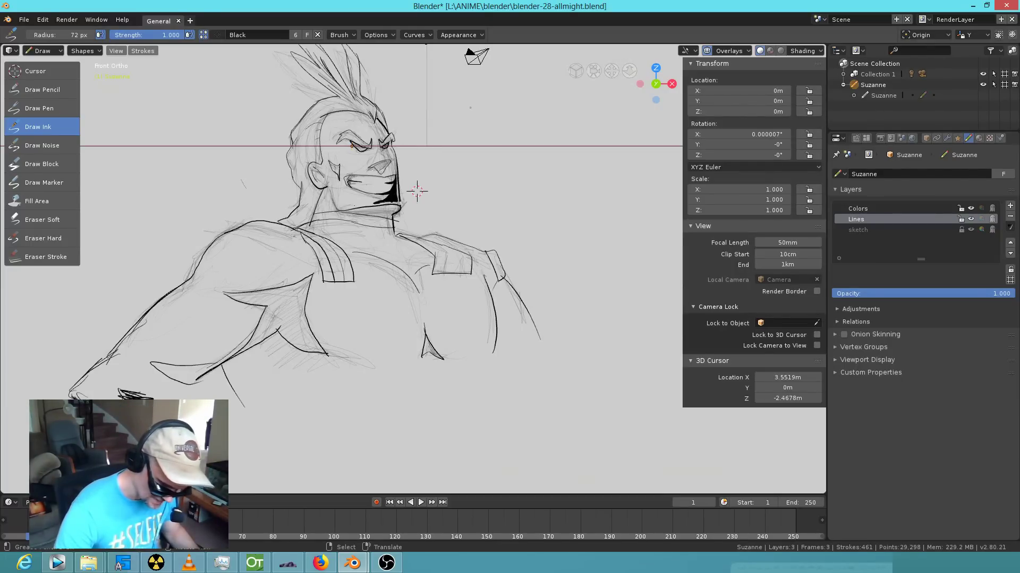
Thicken the near arm's outer contour and ink the shoulder's costume panel with curved bands and a short pair of connecting lines.
mouse_move(81, 373)
mouse_down()
mouse_move(72, 396)
mouse_move(135, 327)
mouse_up()
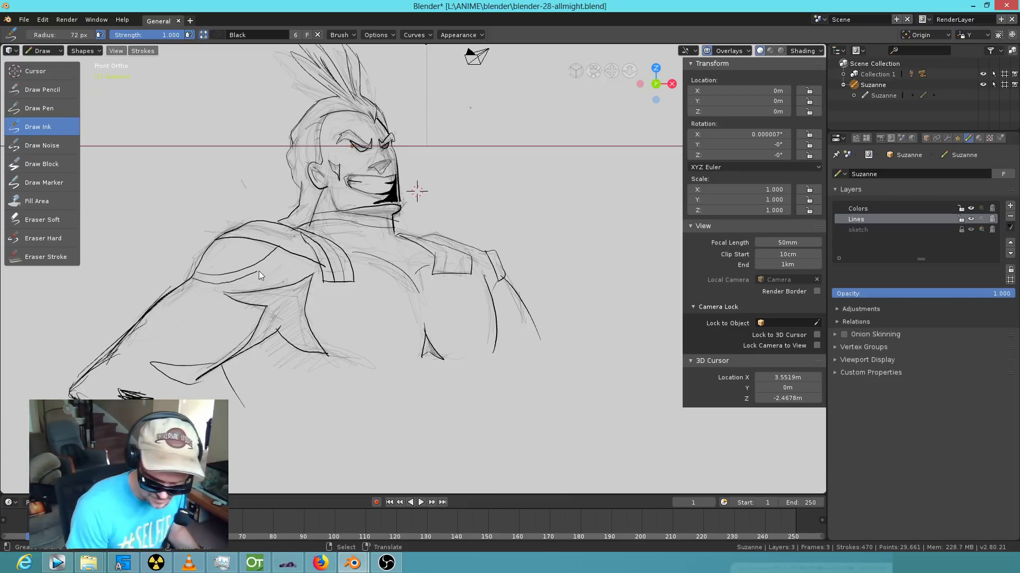
drag(266, 269, 276, 289)
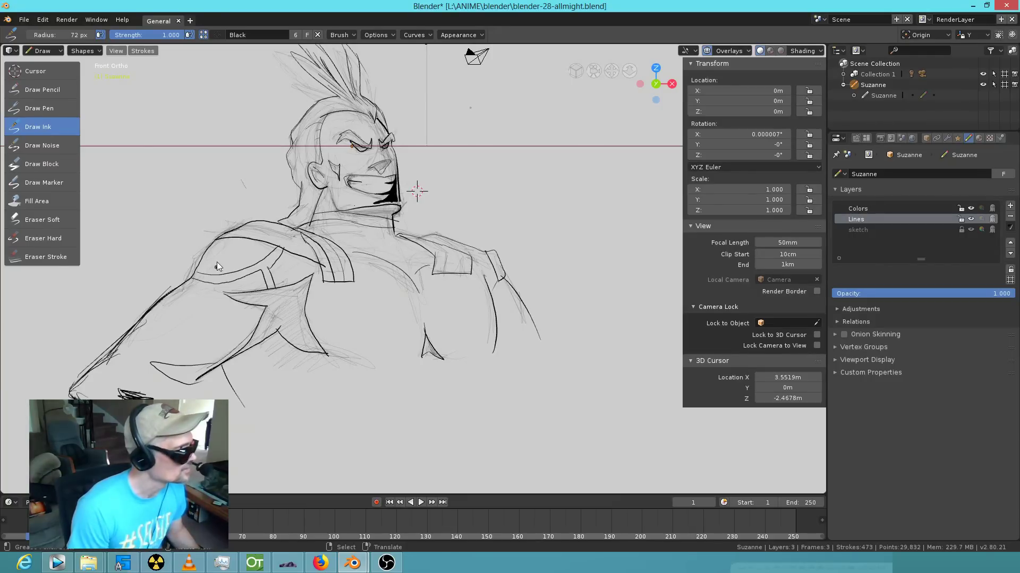
Ink a double-lined band across the near upper arm, redoing one stroke, and draw a long tapered shape crossing it.
drag(170, 290, 214, 312)
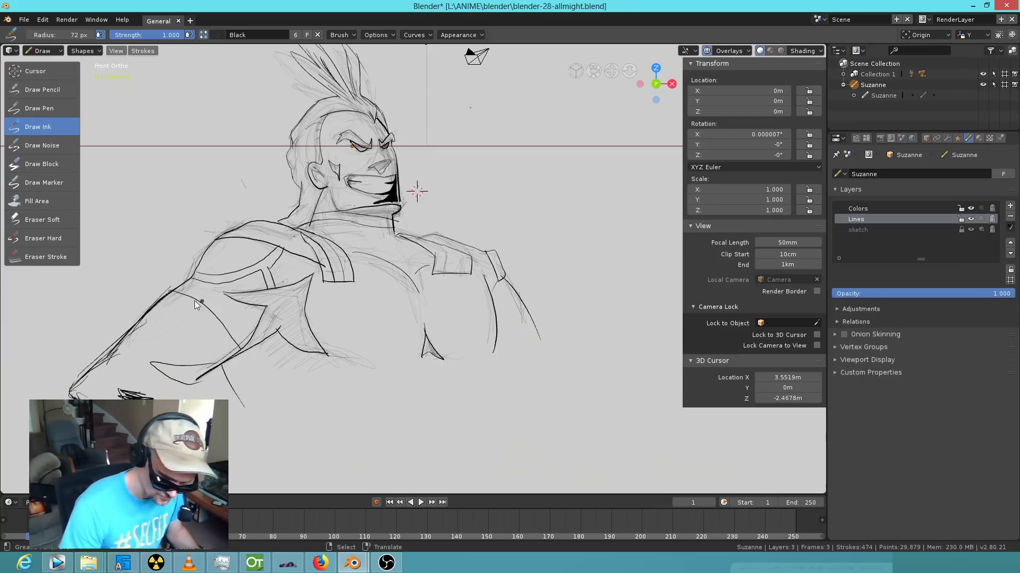
key(ctrl+z)
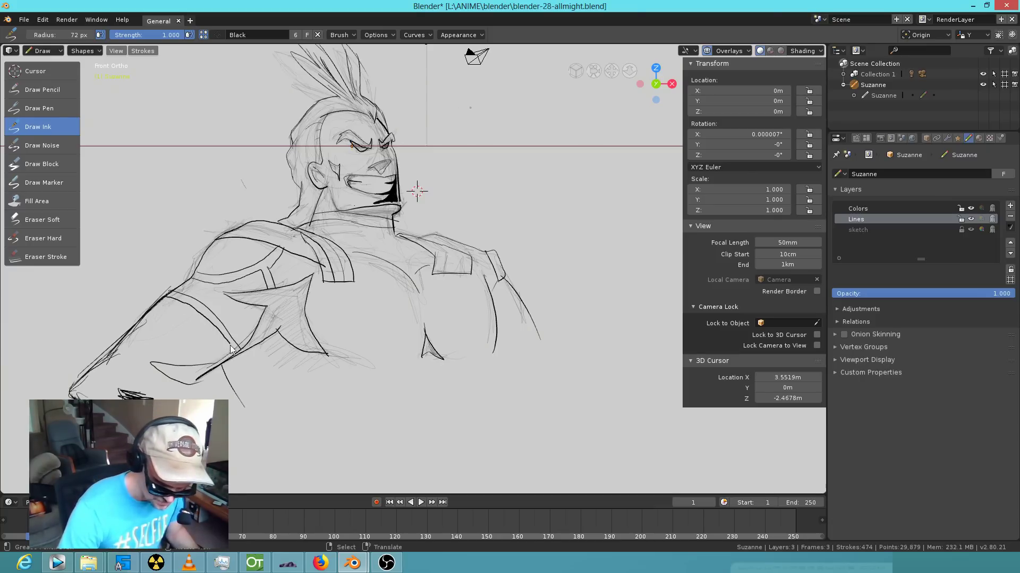
drag(223, 291, 283, 291)
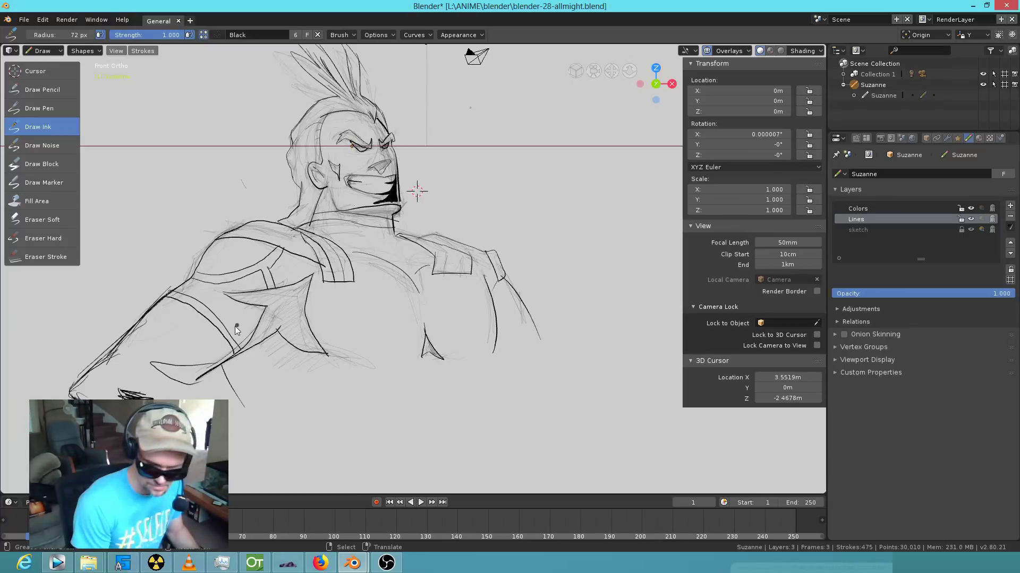
mouse_move(220, 305)
mouse_down()
mouse_move(165, 345)
mouse_move(218, 300)
mouse_up()
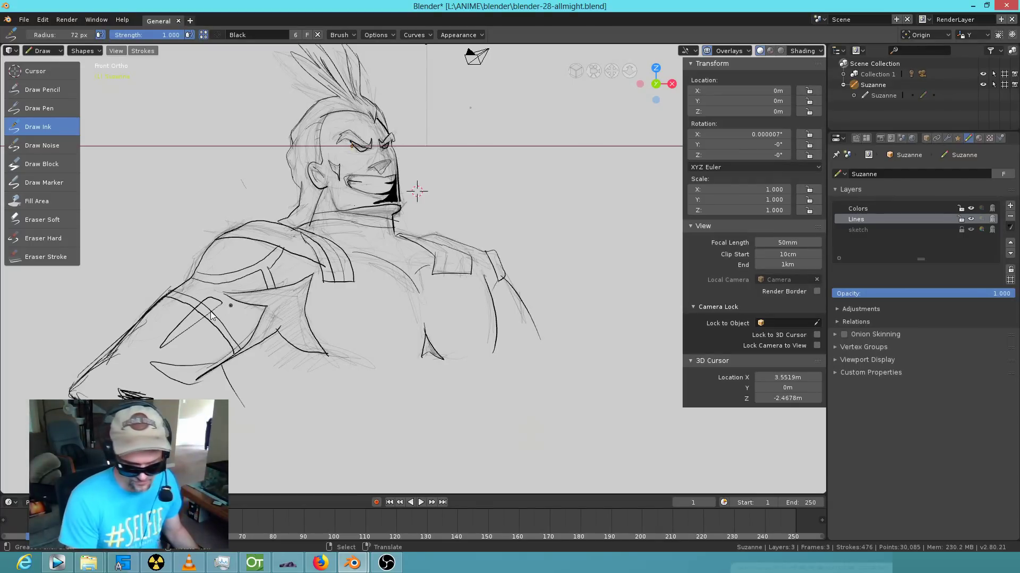
Erase the arm band's lines where they run through the tapered shape, using the 7 px Eraser Hard brush.
click(58, 237)
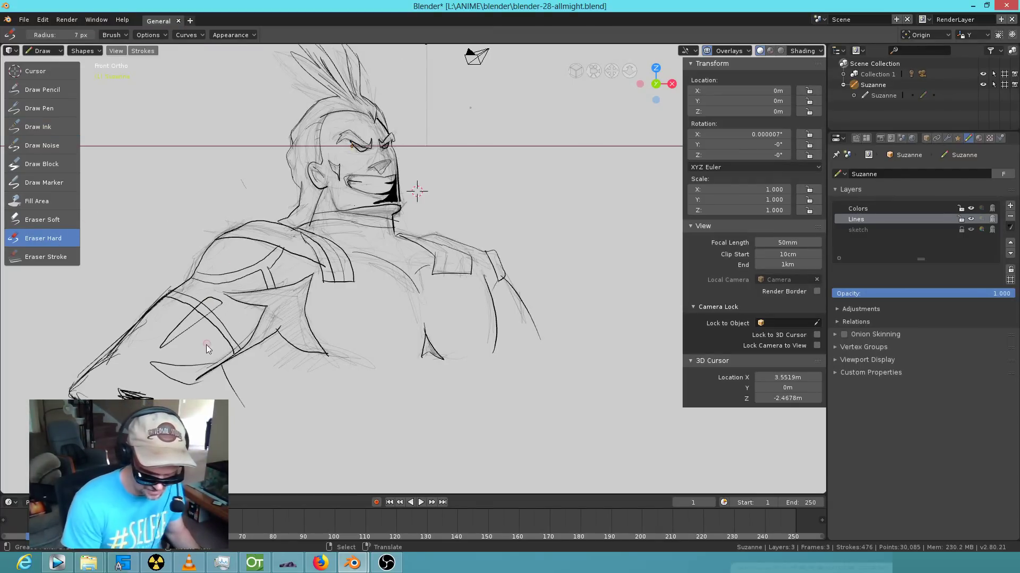
scroll(208, 346, up, 5)
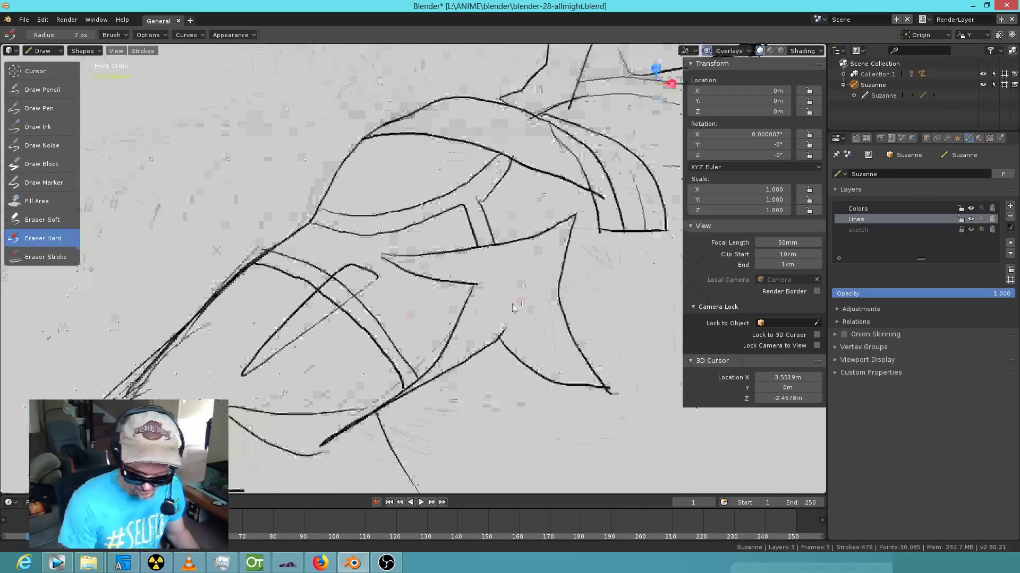
scroll(396, 304, up, 4)
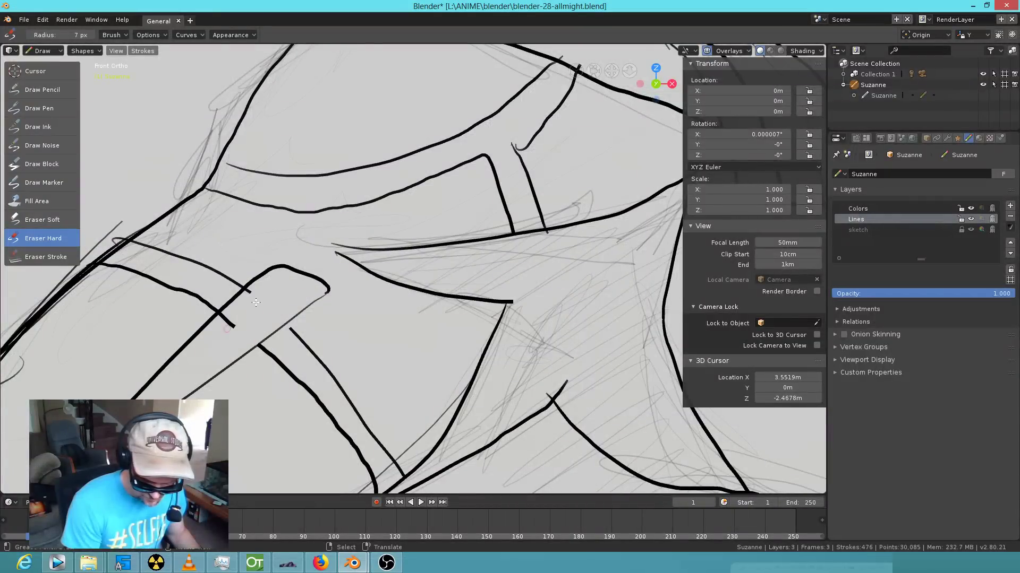
drag(247, 311, 282, 314)
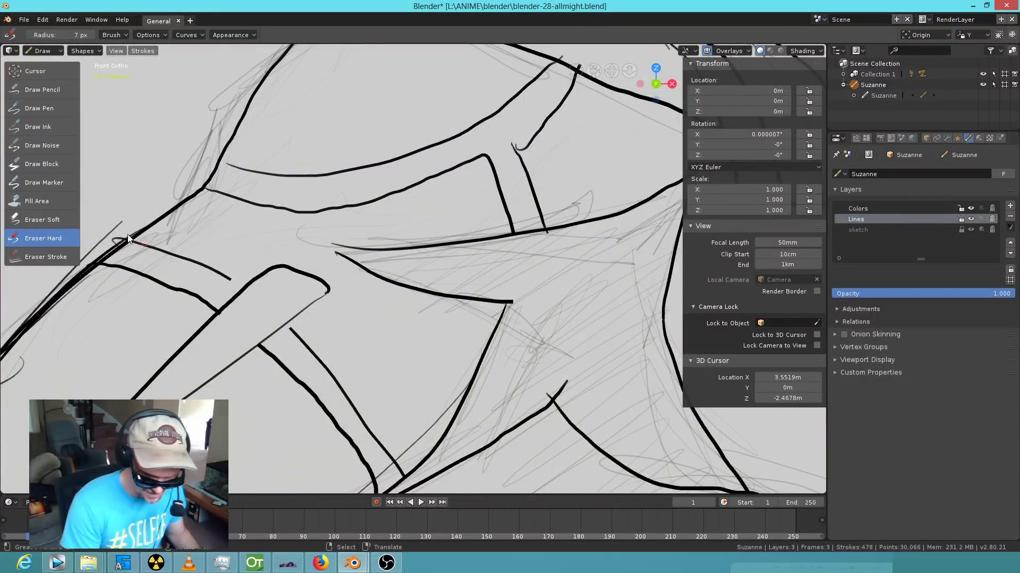
Reconnect the arm band's cut line ends to the tapered shape with Draw Ink and touch up the shape's rounded corner.
click(52, 126)
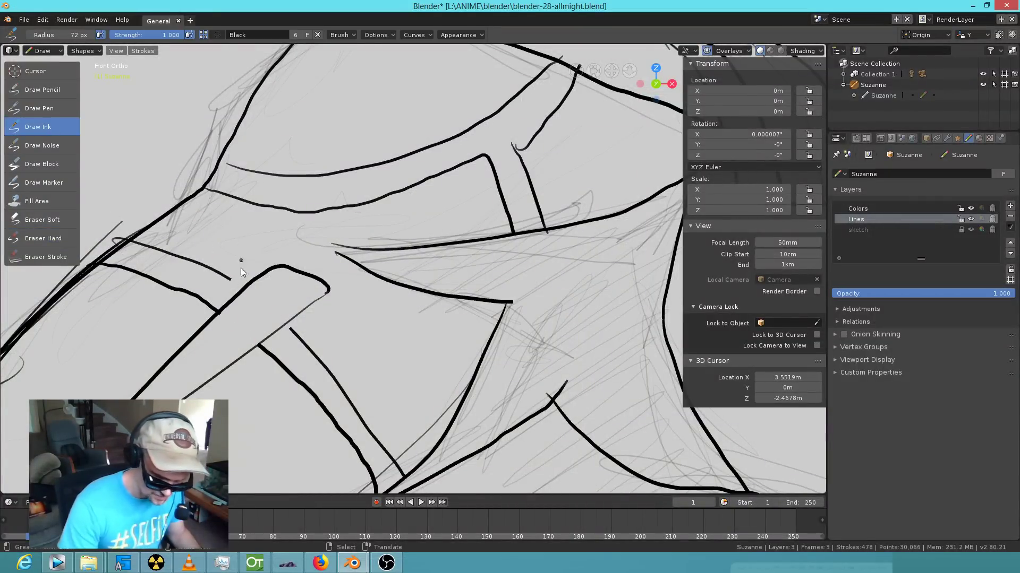
drag(229, 277, 243, 289)
drag(294, 335, 287, 325)
drag(328, 292, 312, 305)
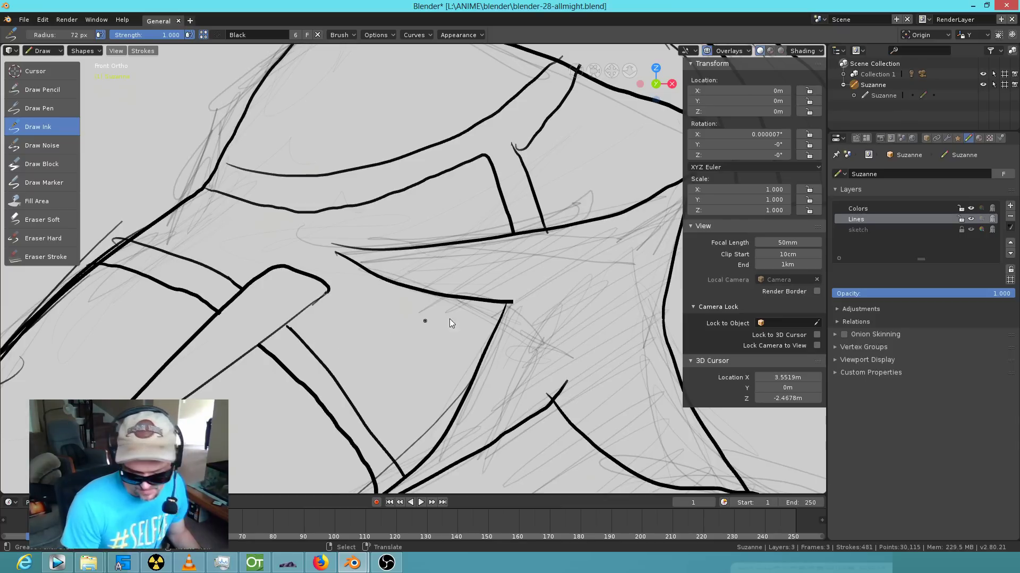
Ink the near forearm's lines running diagonally down from the pointed crease and the upper arm's underside.
scroll(484, 314, down, 4)
scroll(458, 303, down, 3)
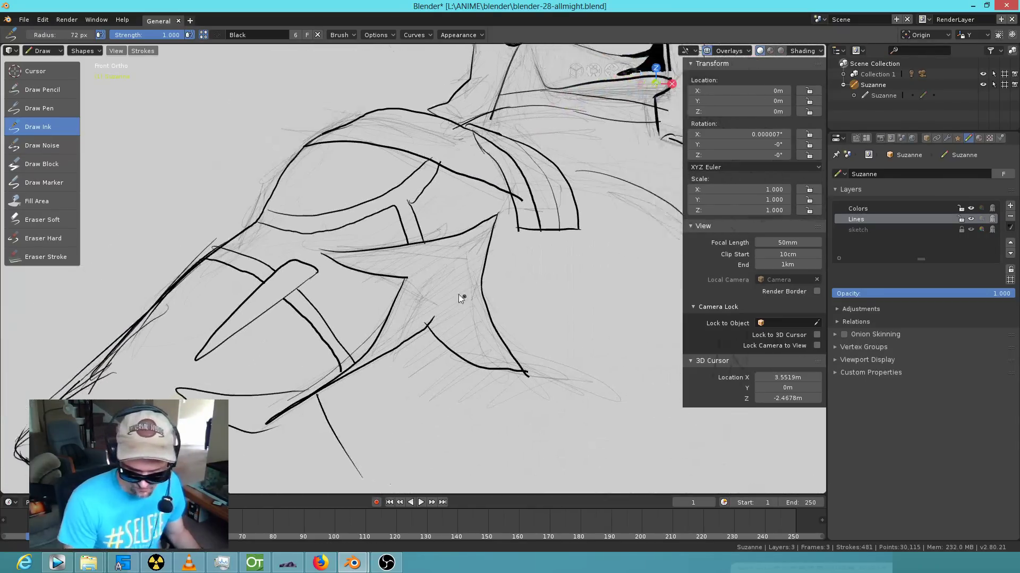
scroll(363, 351, down, 3)
shift+middle_drag(473, 296, 446, 334)
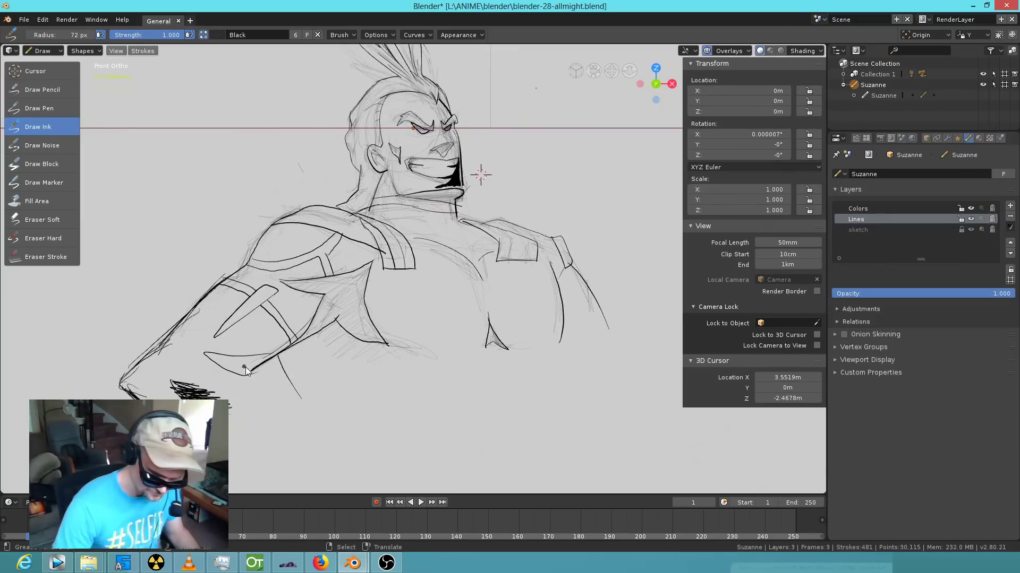
drag(255, 375, 308, 442)
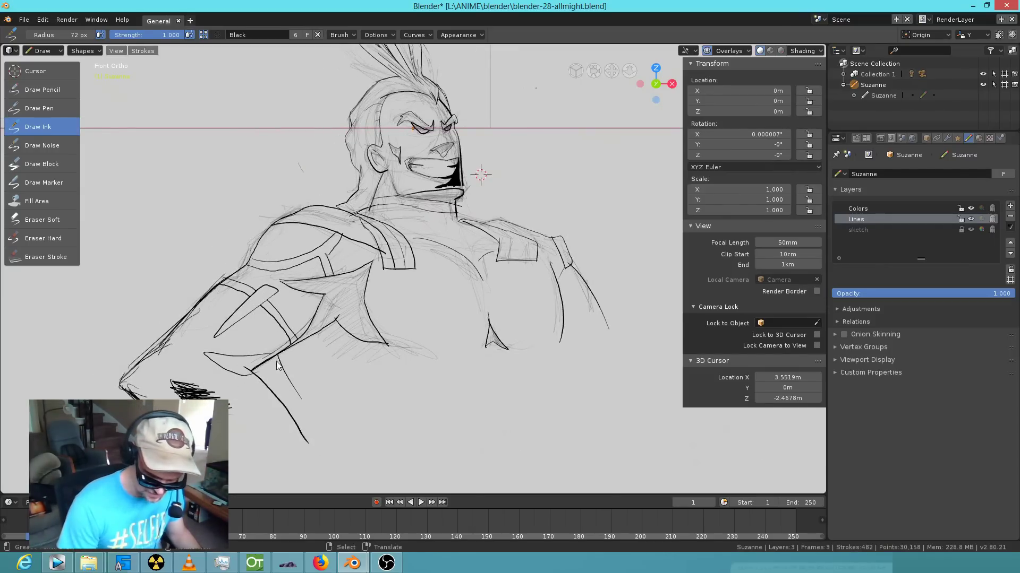
drag(277, 355, 301, 406)
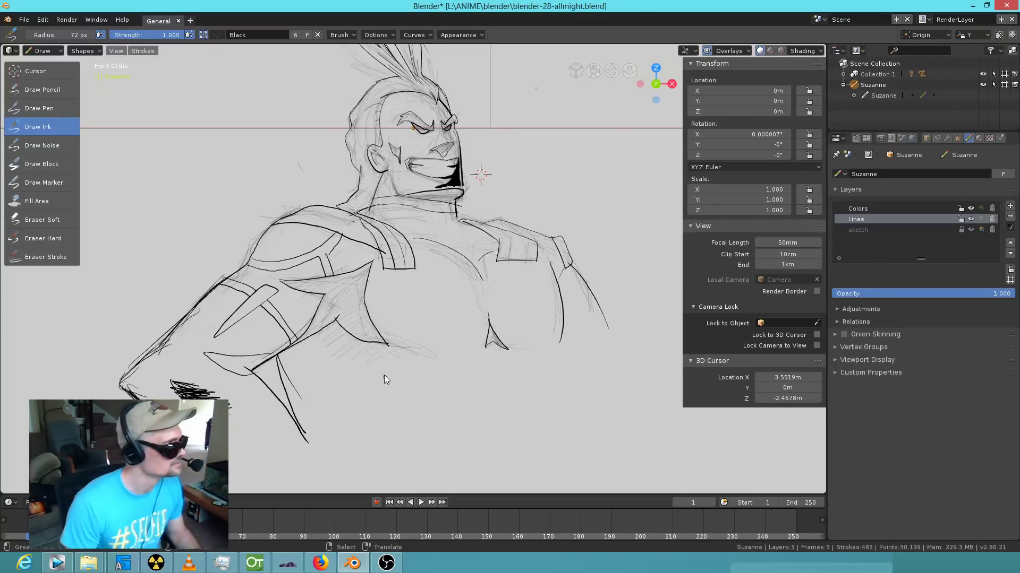
Ink both sides of the torso tapering down to the waist, and continue the far arm's outer contour to the elbow.
drag(333, 444, 336, 359)
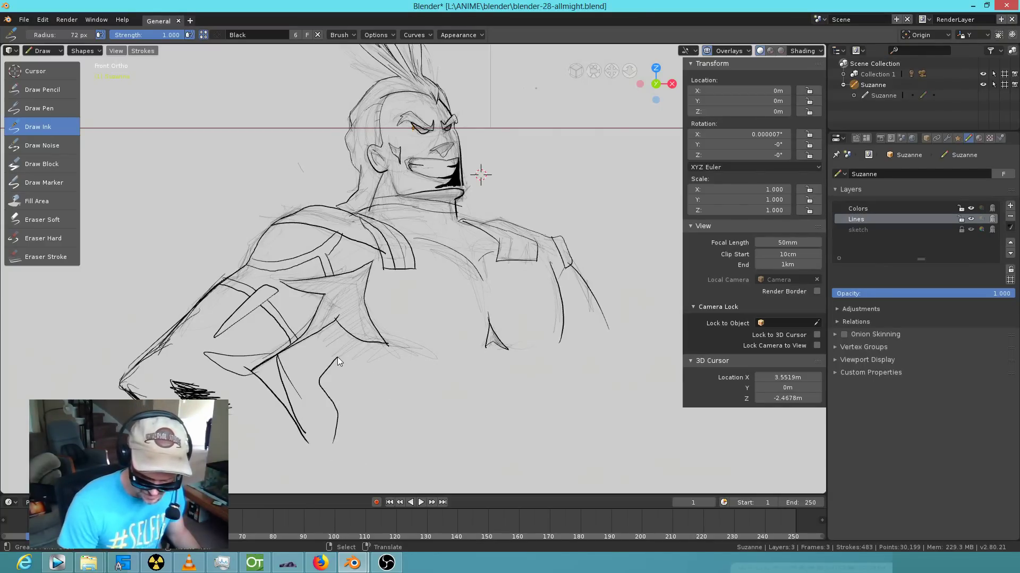
drag(559, 271, 568, 340)
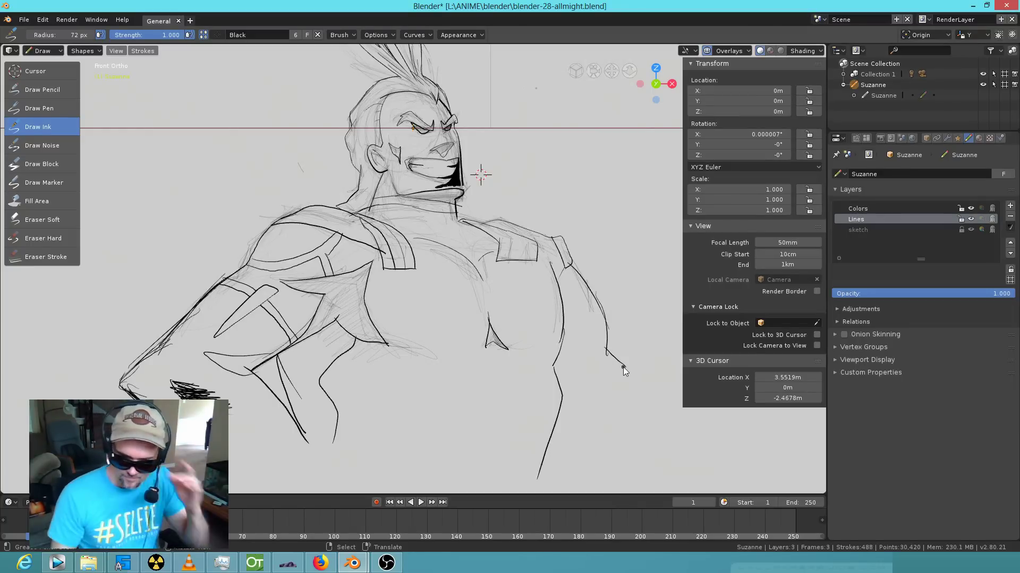
Hide the sketch layer's drawing and fill the pointed crescent beneath the near upper arm with black fill using Fill Area.
click(972, 229)
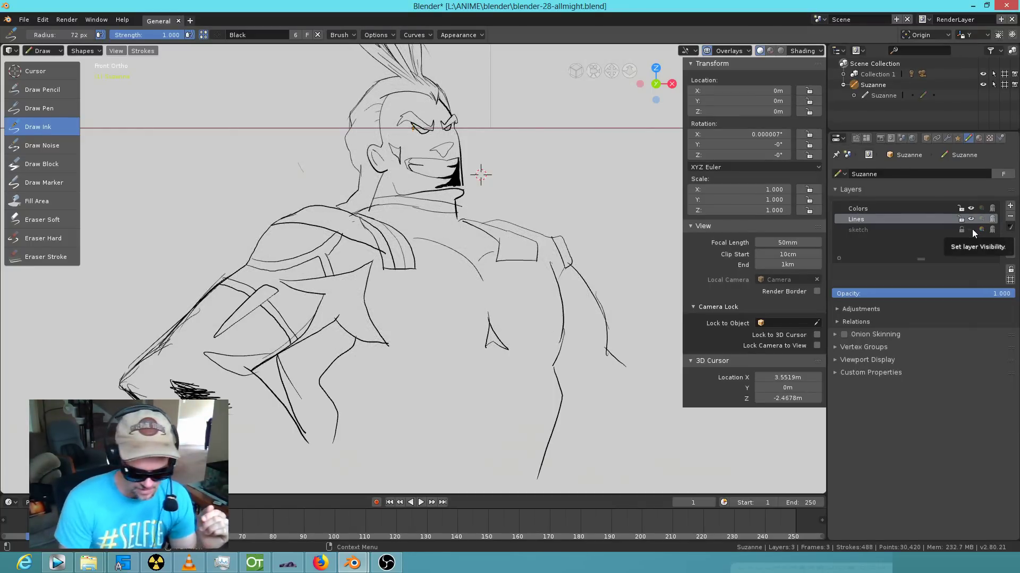
click(48, 201)
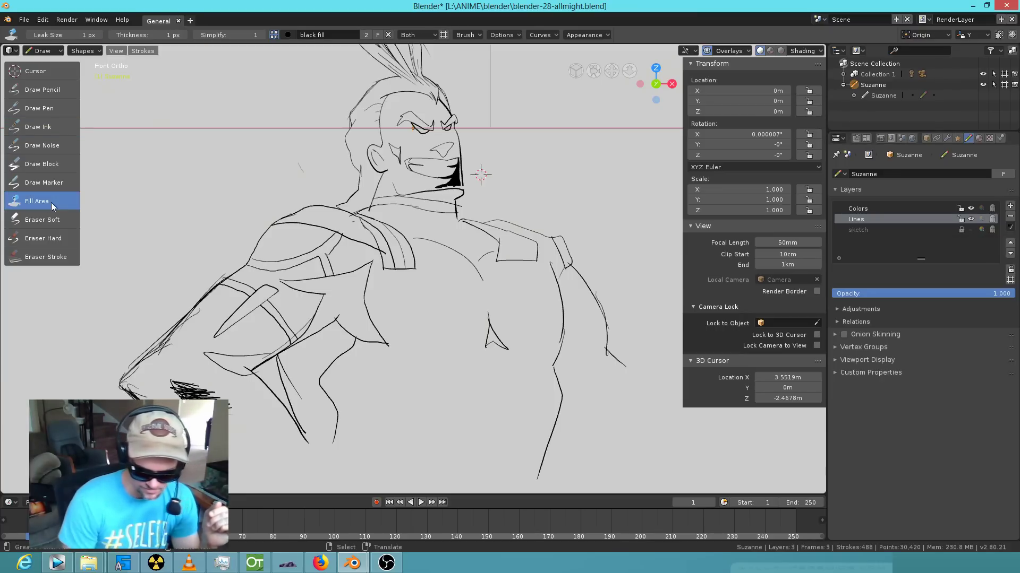
click(958, 139)
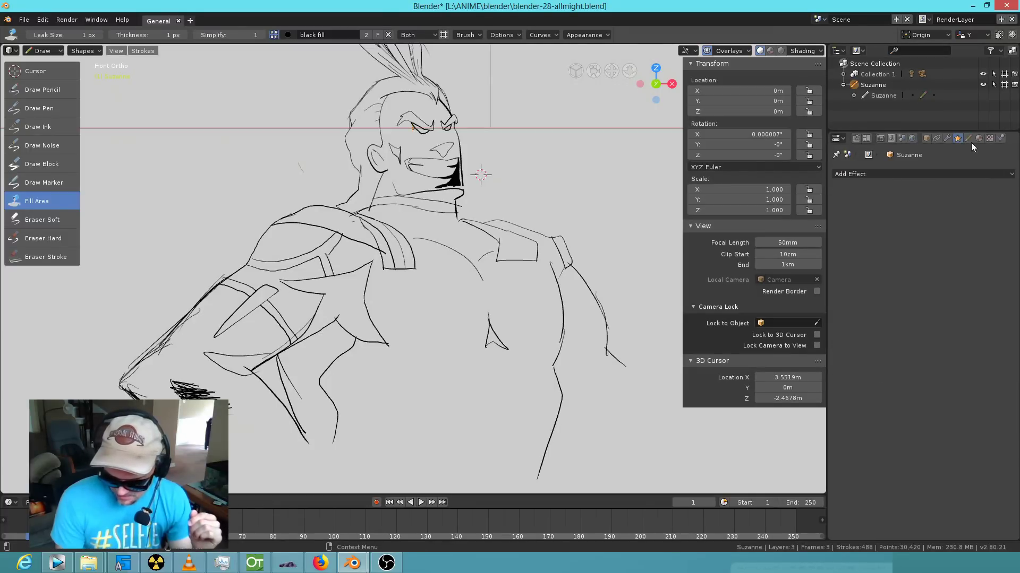
click(979, 139)
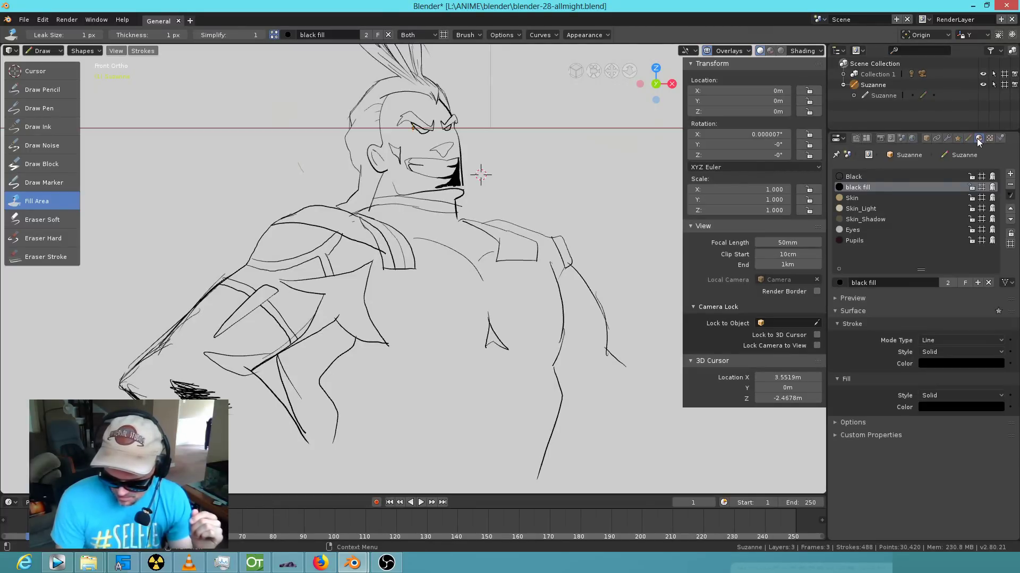
click(856, 139)
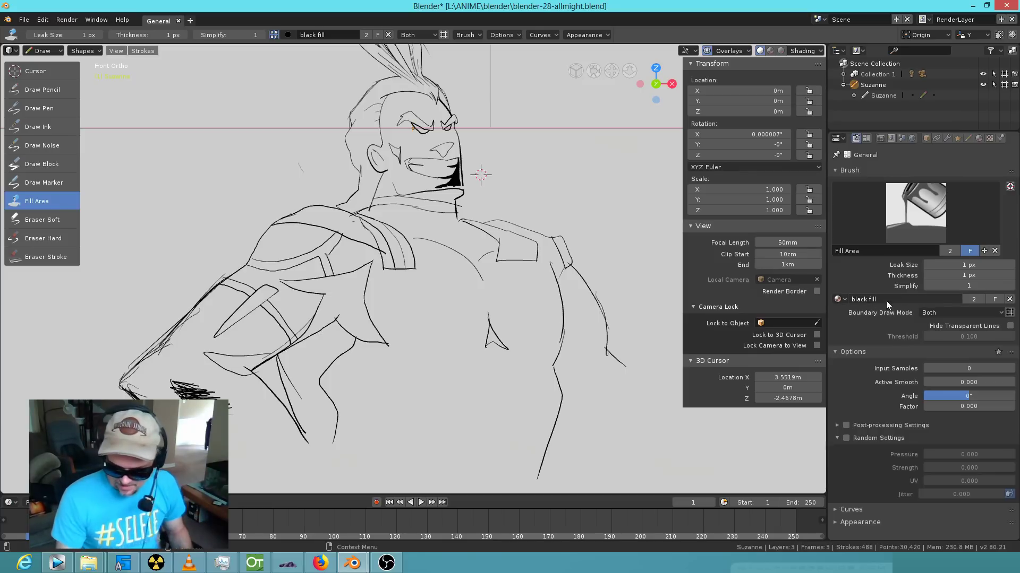
click(237, 366)
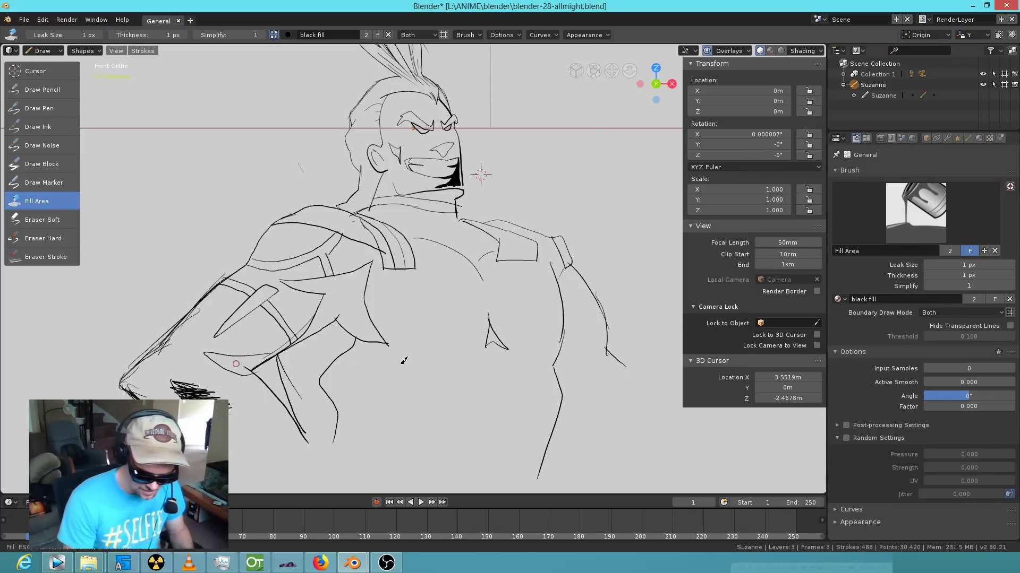
Try to fill the star-shaped armpit shadow with black fill, undo it, and inspect the shape's outline for gaps.
click(335, 297)
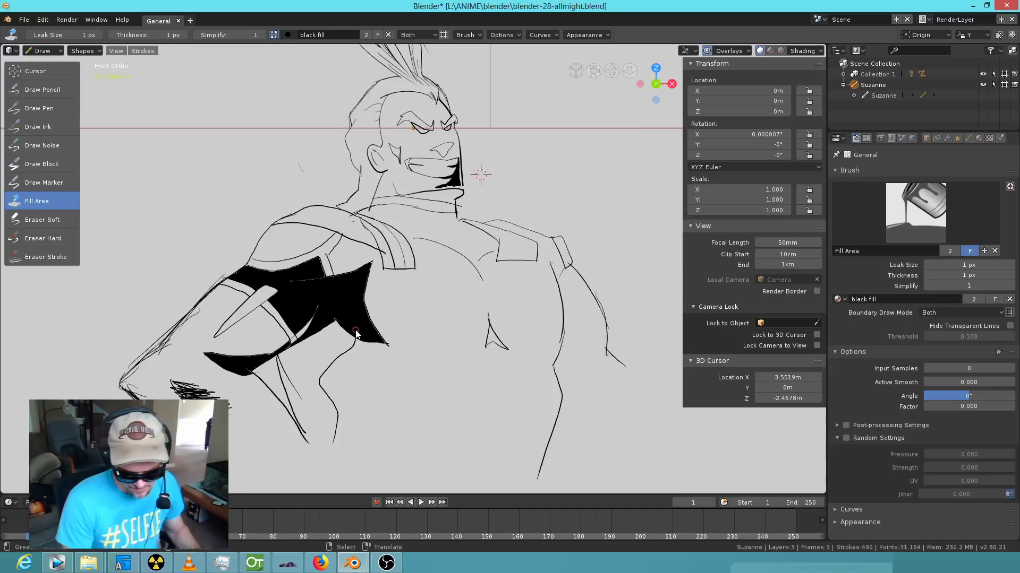
key(ctrl+z)
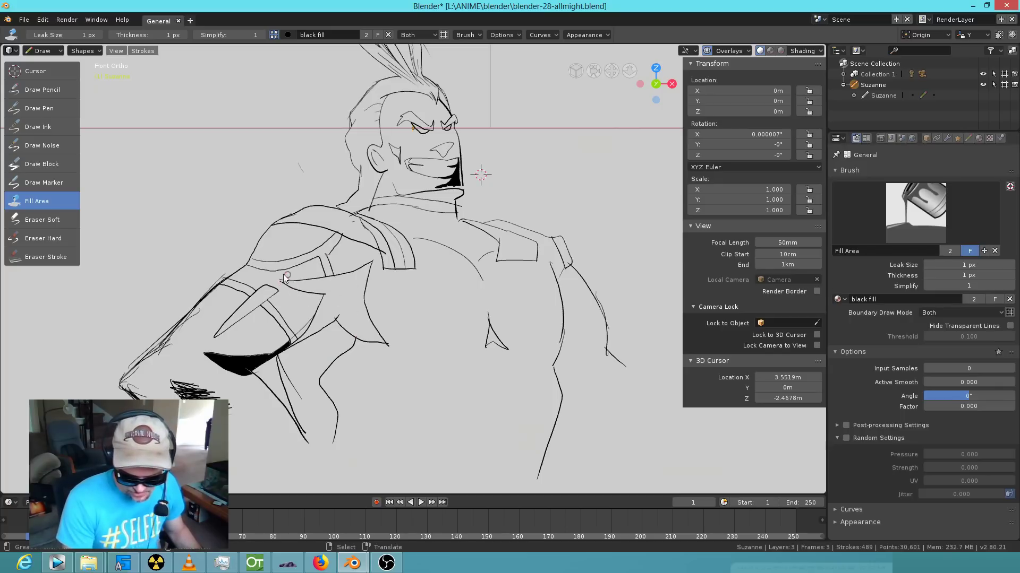
scroll(280, 316, up, 6)
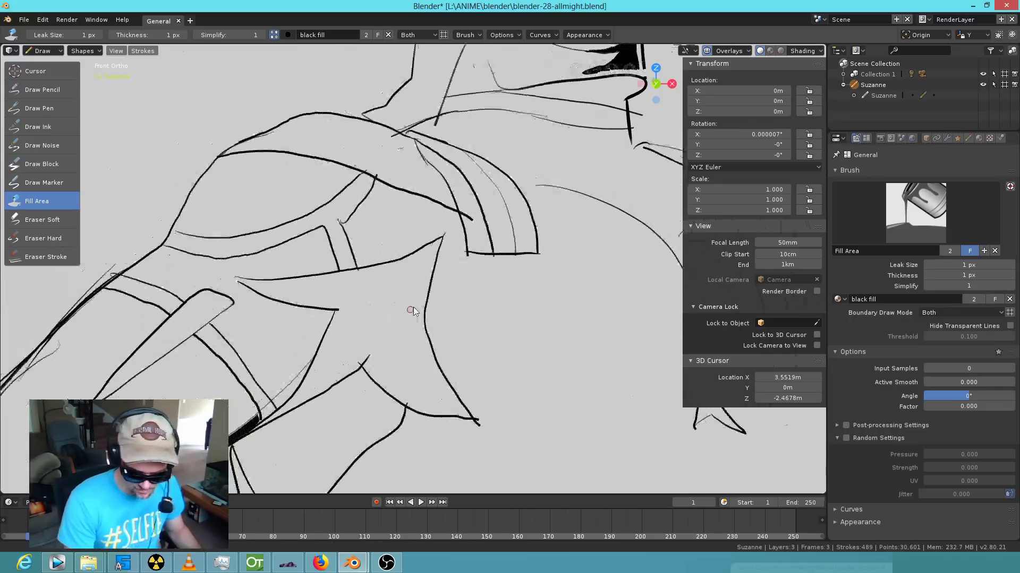
scroll(415, 312, down, 6)
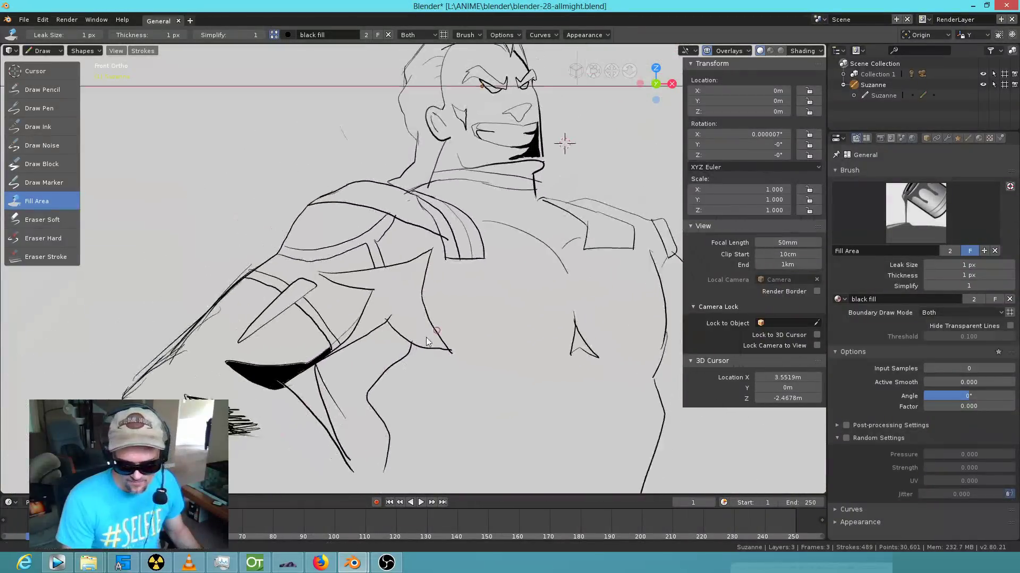
shift+middle_drag(496, 310, 397, 315)
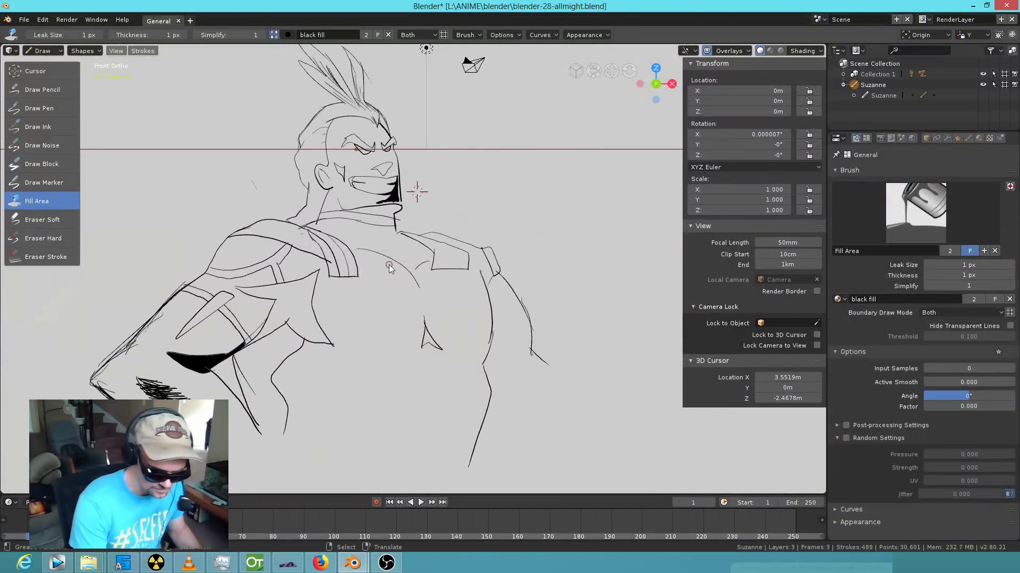
Switch to Sculpt Mode and set the Smooth brush to a 329 px radius and 0.942 strength.
click(61, 50)
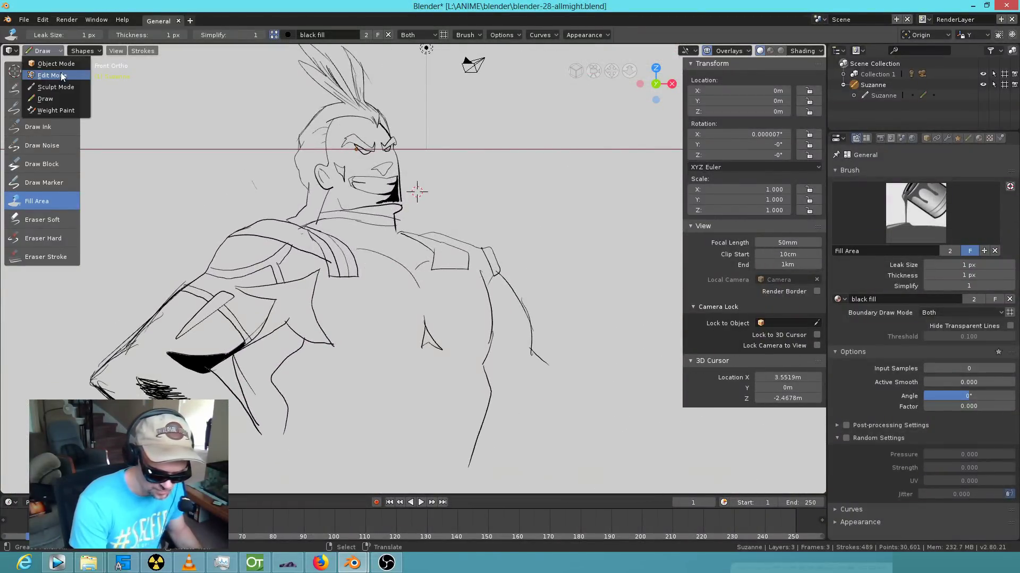
click(60, 72)
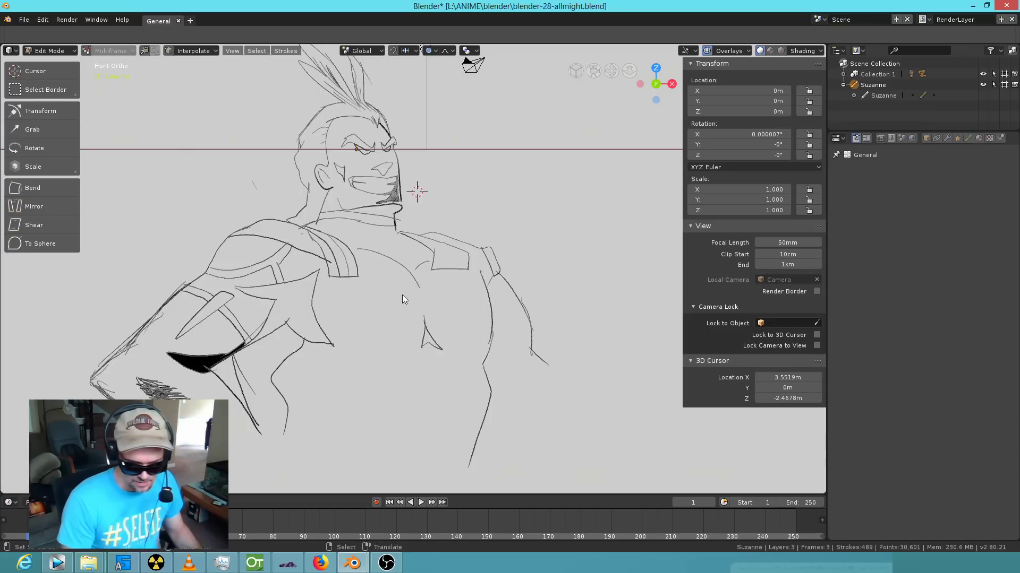
click(54, 50)
click(62, 83)
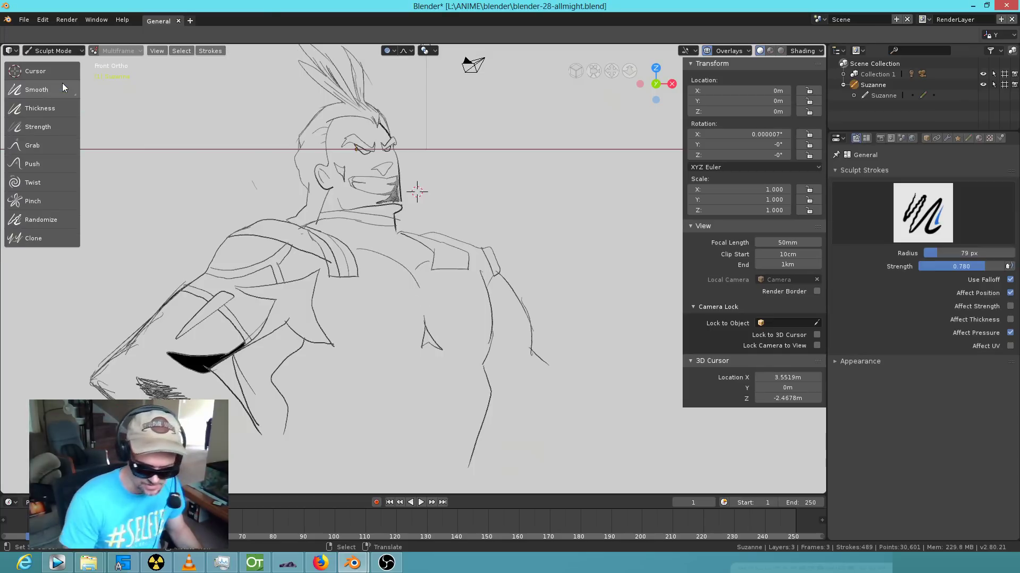
key(f)
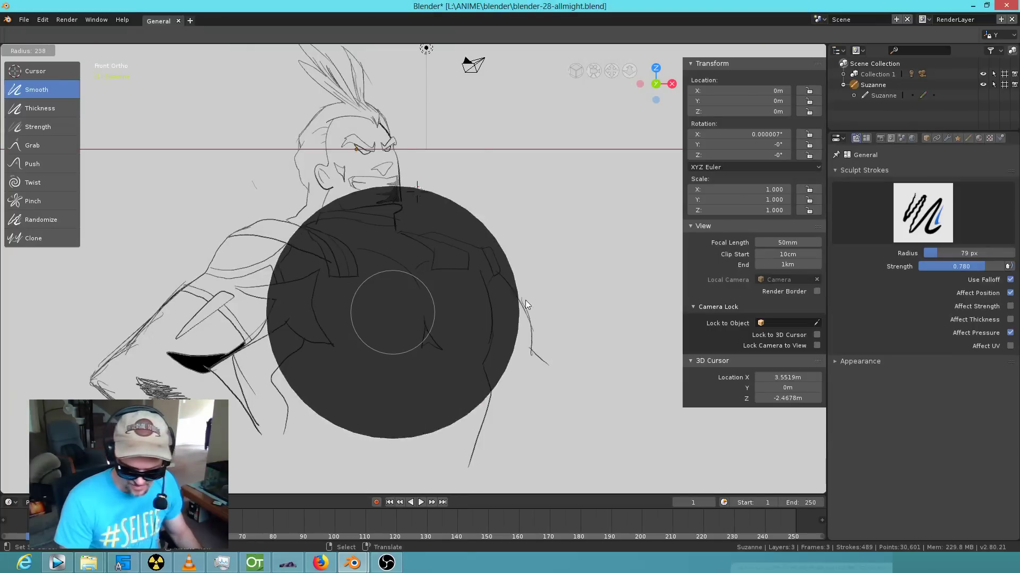
click(566, 295)
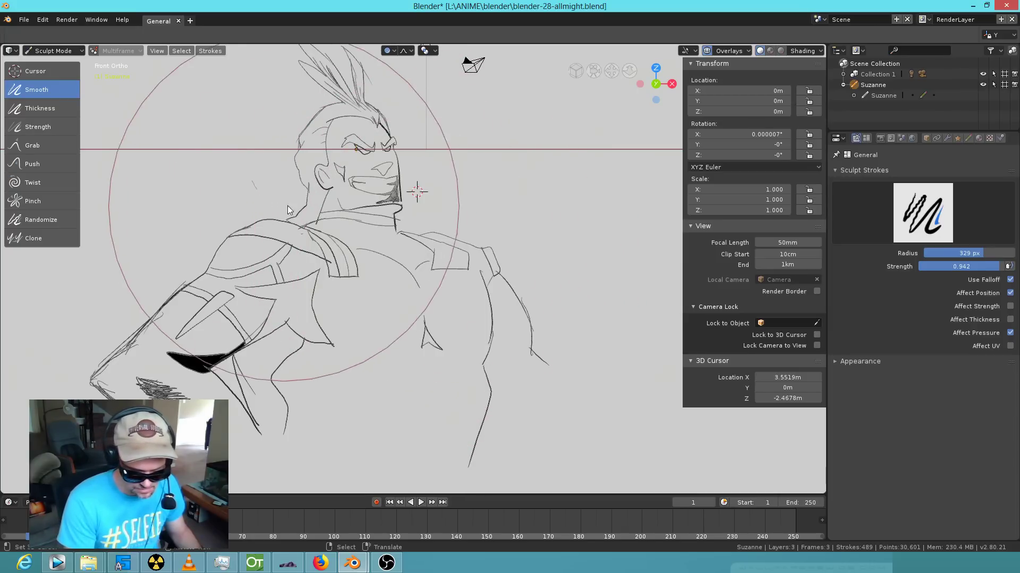
Reshape the far arm's outer contour with the Push brush at a 25 px radius and 0.300 strength.
click(39, 166)
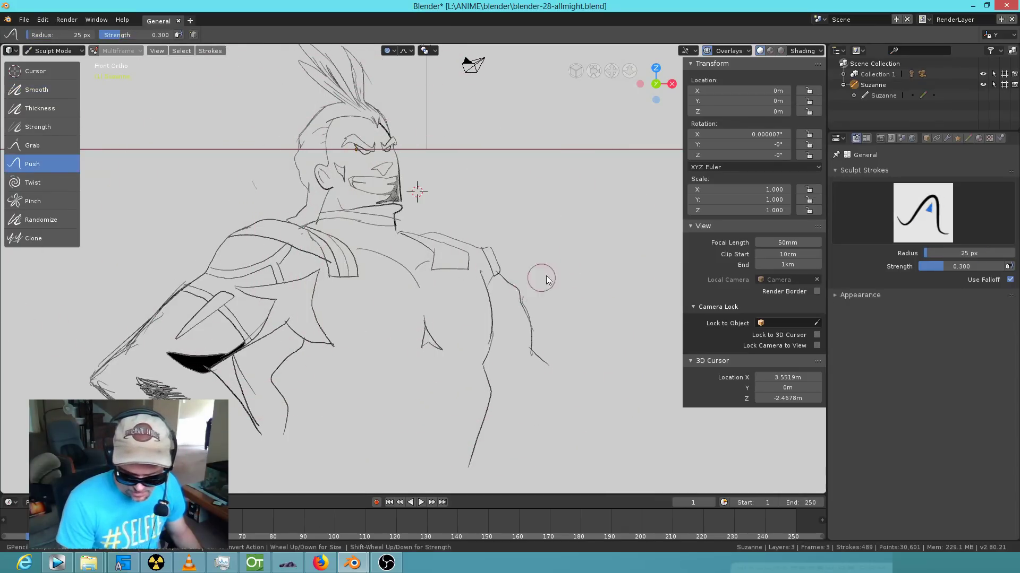
click(968, 138)
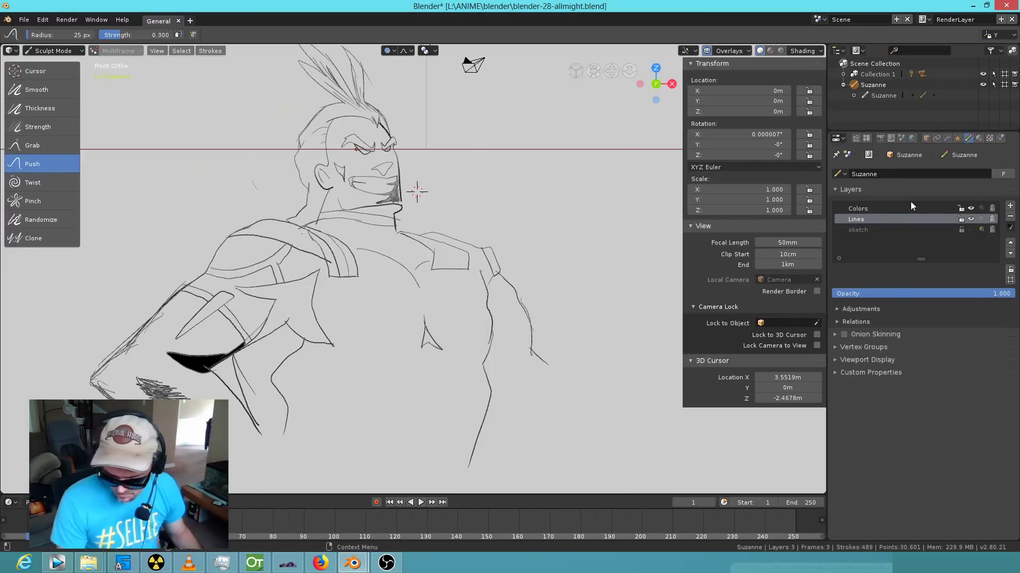
mouse_move(523, 297)
mouse_down()
mouse_move(535, 291)
mouse_move(530, 302)
mouse_move(547, 319)
mouse_up()
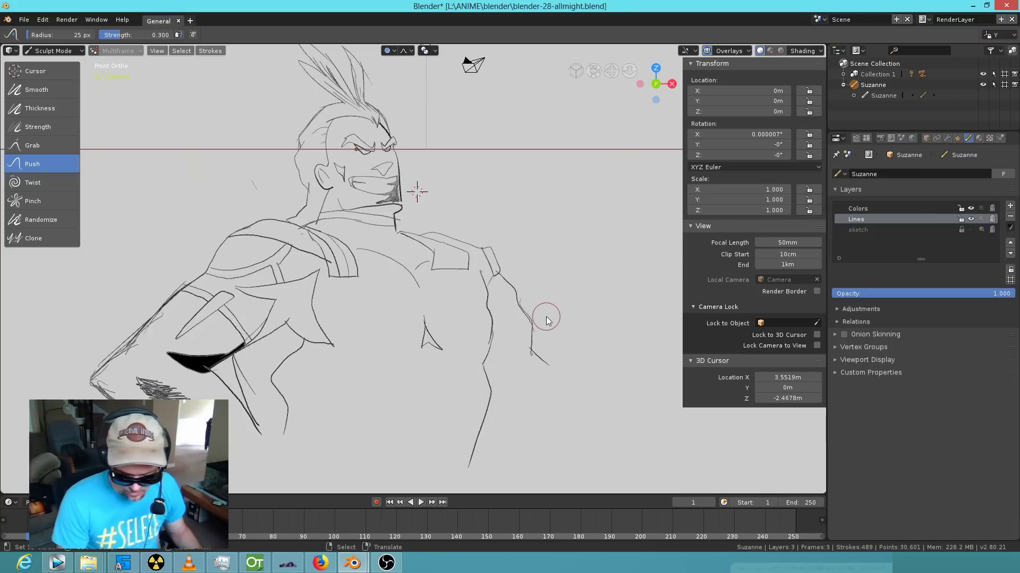
Smooth the inked lines of the far shoulder, far arm, torso and near arm with the large Smooth brush.
click(56, 89)
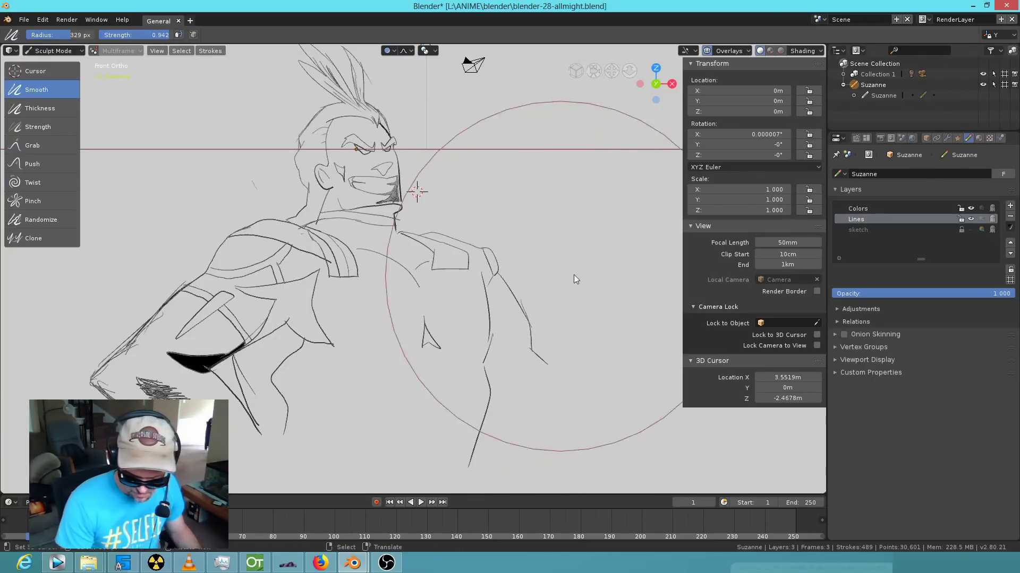
shift+right_click(299, 315)
drag(202, 387, 204, 382)
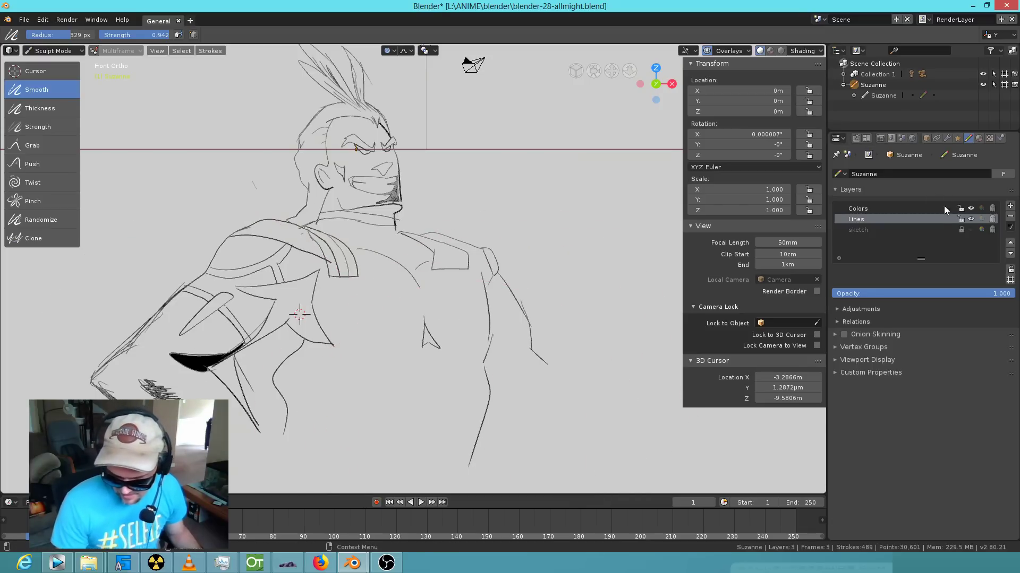
Return the grease pencil object to Draw mode with the Fill Area brush active.
click(71, 49)
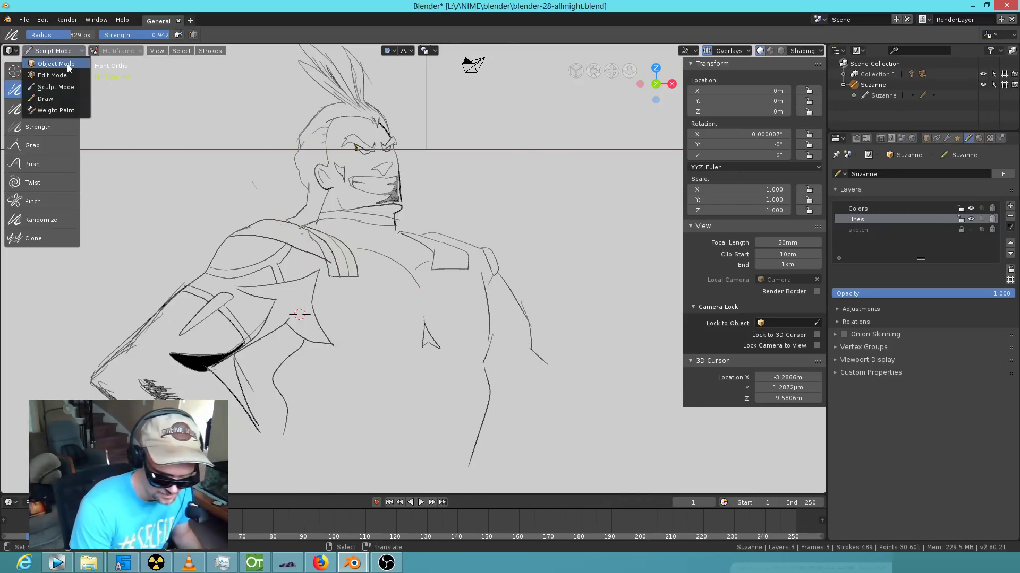
click(65, 71)
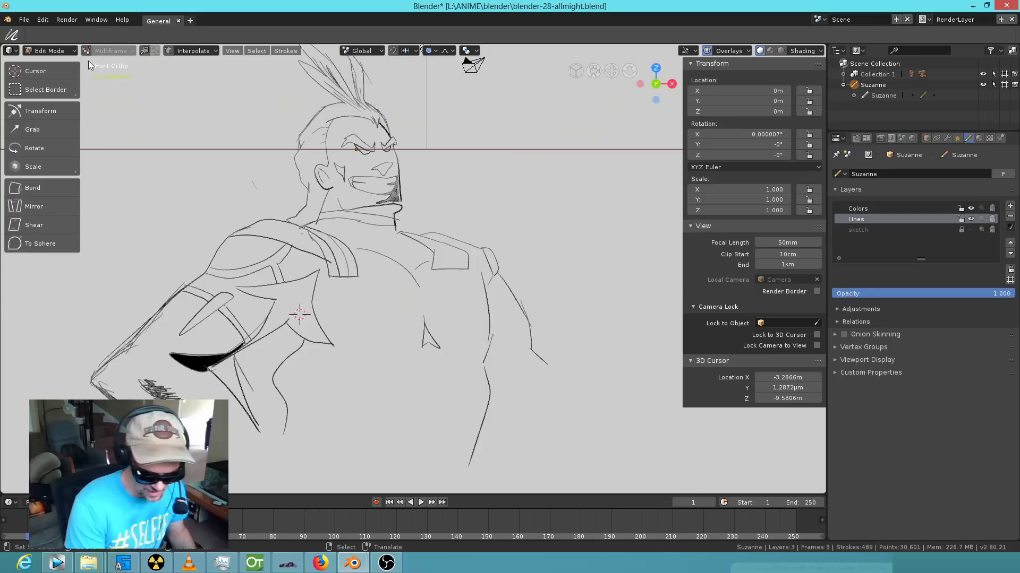
click(67, 49)
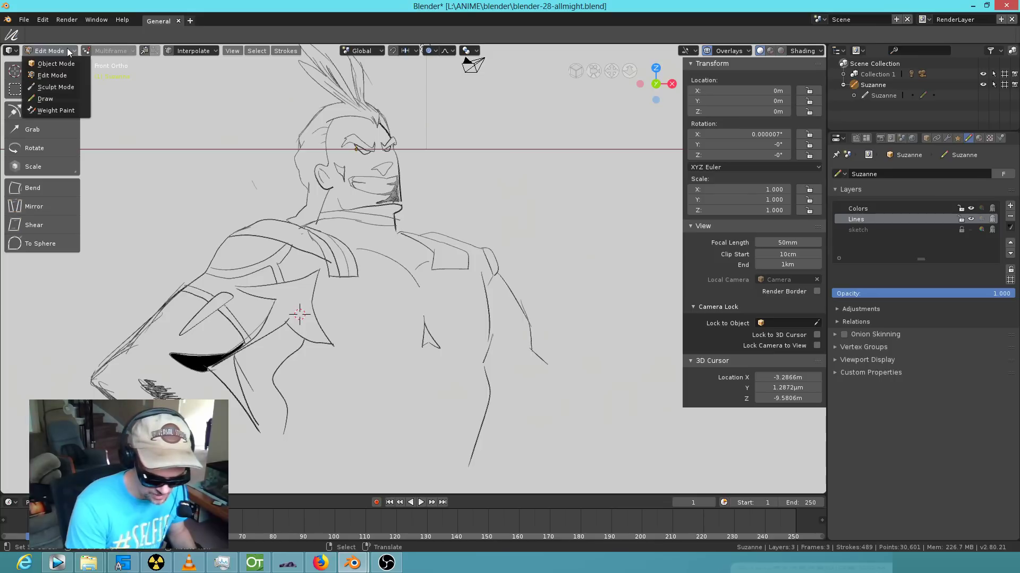
click(59, 97)
click(47, 201)
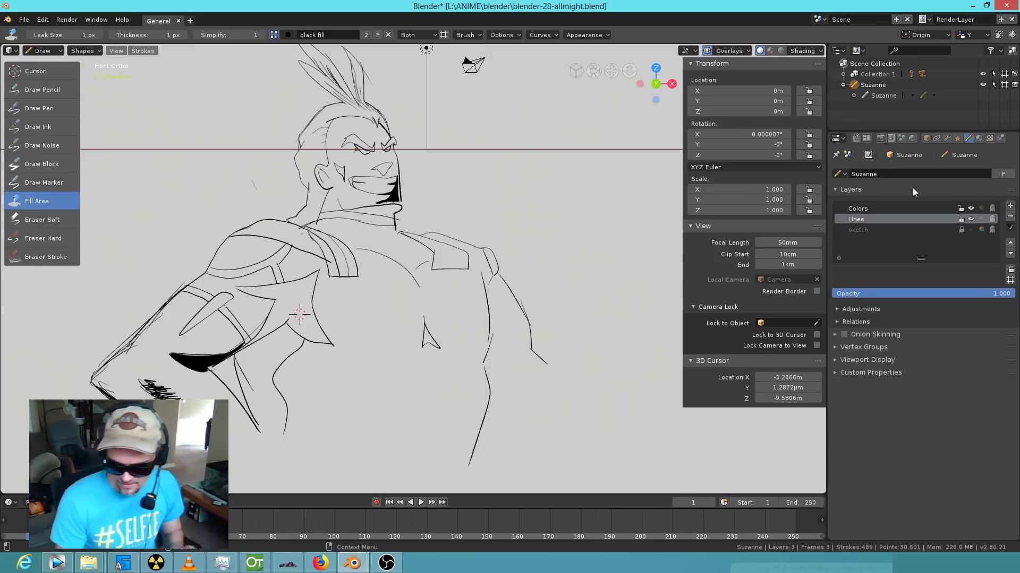
Try Fill Area on the star-shaped armpit shadow with a Leak Size of 1 px and undo the fill.
click(958, 138)
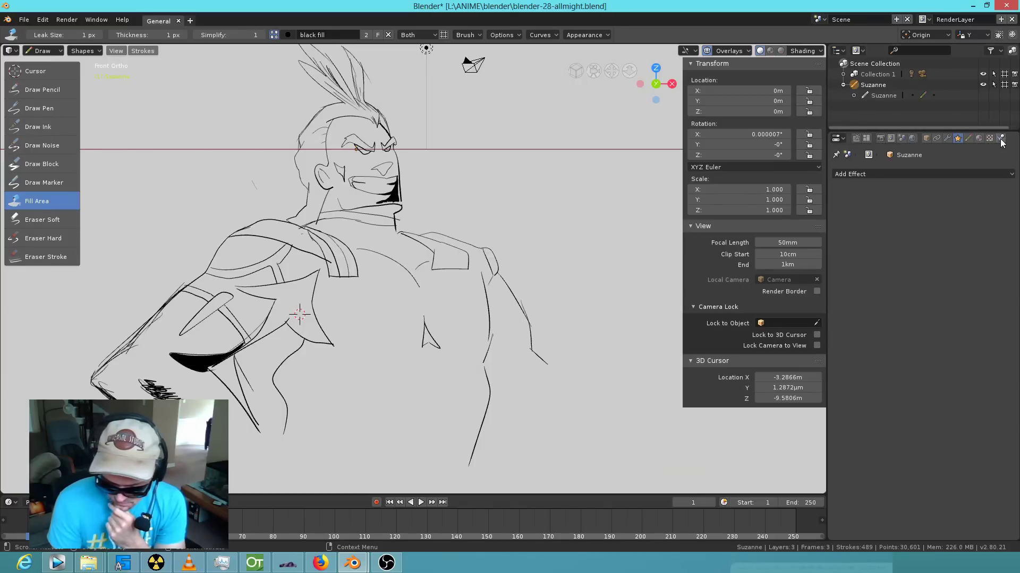
click(856, 139)
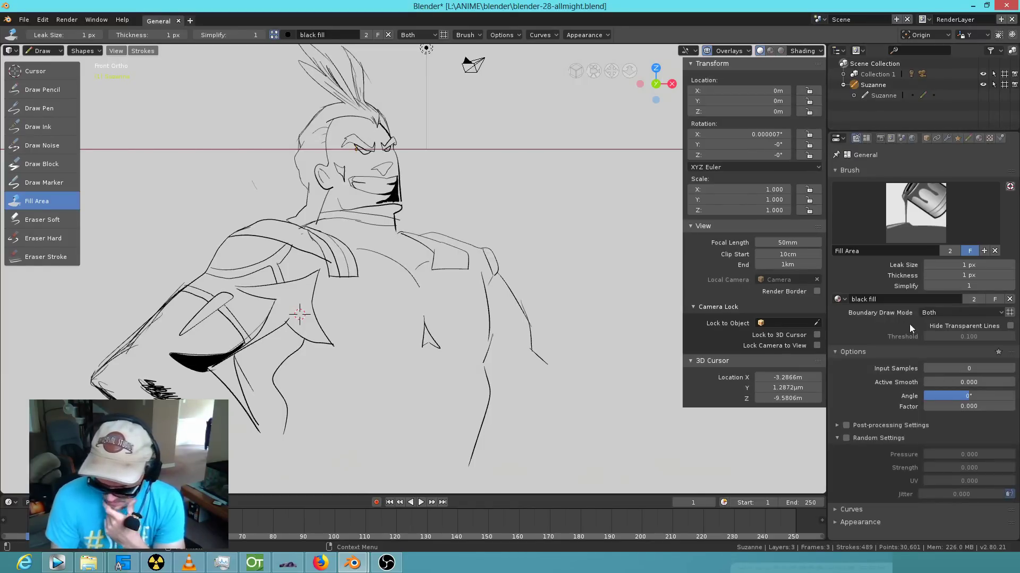
click(299, 290)
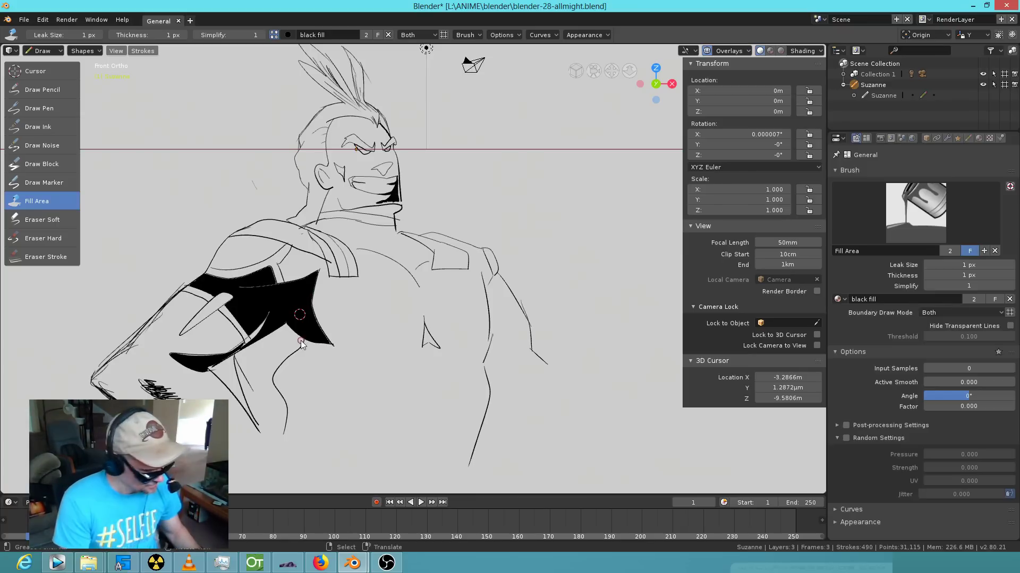
key(ctrl+z)
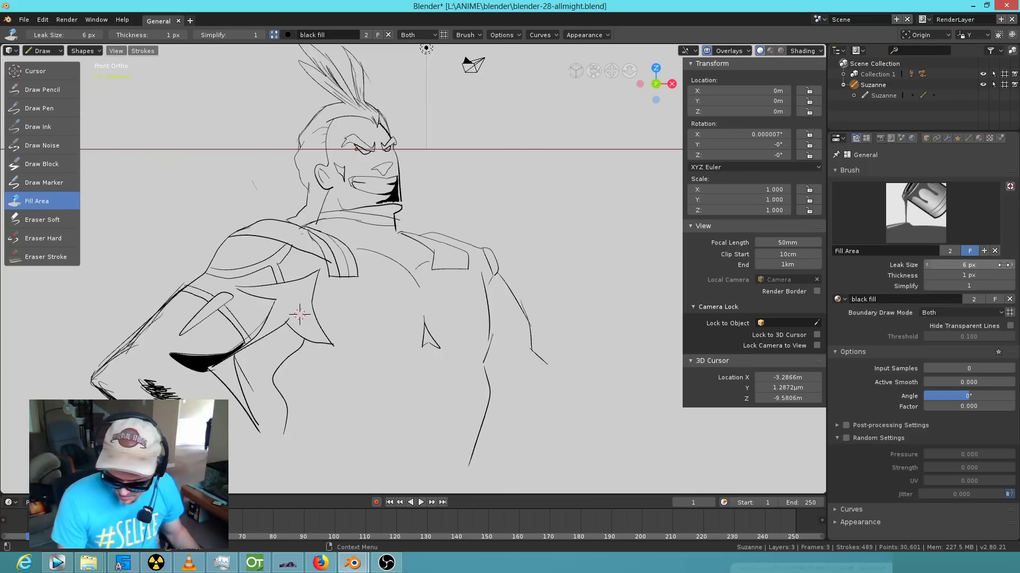
Try filling the star-shaped armpit shadow at a Leak Size of 12 px, inspect its edges closely, and undo the fill.
click(290, 294)
scroll(347, 286, up, 2)
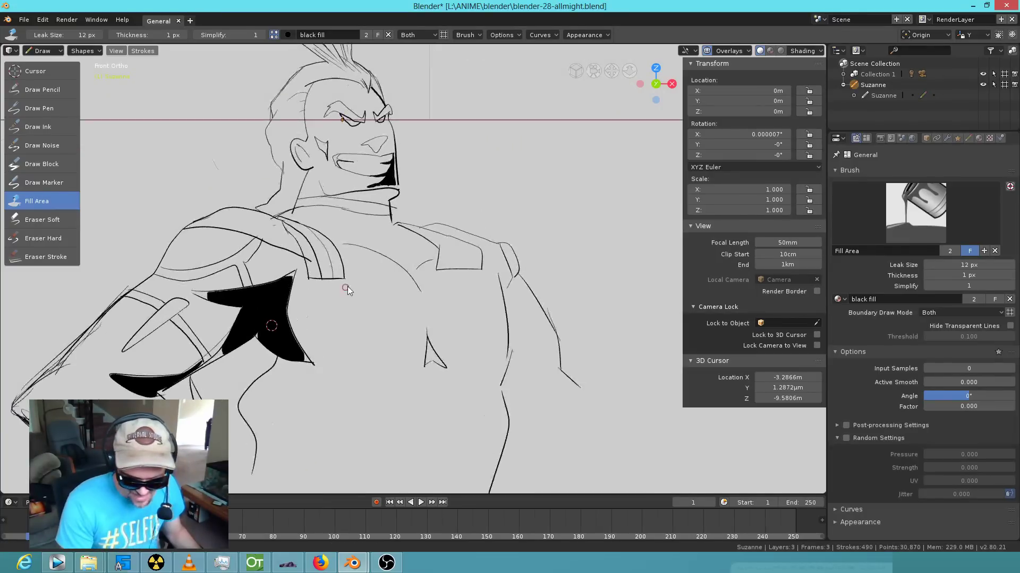
ctrl+middle_drag(348, 285, 446, 228)
shift+middle_drag(248, 352, 587, 218)
ctrl+middle_drag(433, 274, 468, 266)
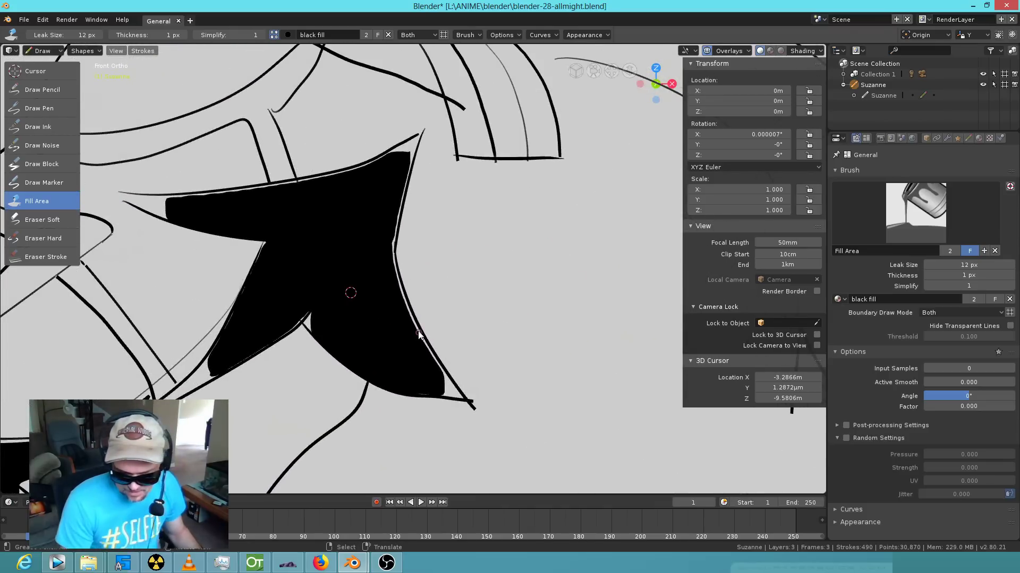
key(ctrl+z)
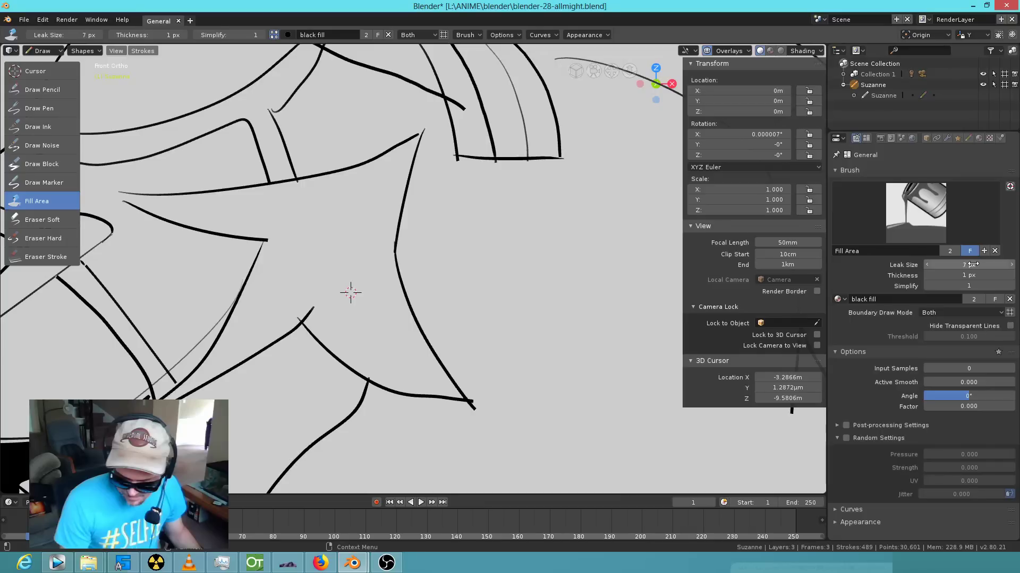
Try filling the star-shaped armpit shadow at Leak Sizes of 8 px and 4 px.
click(382, 391)
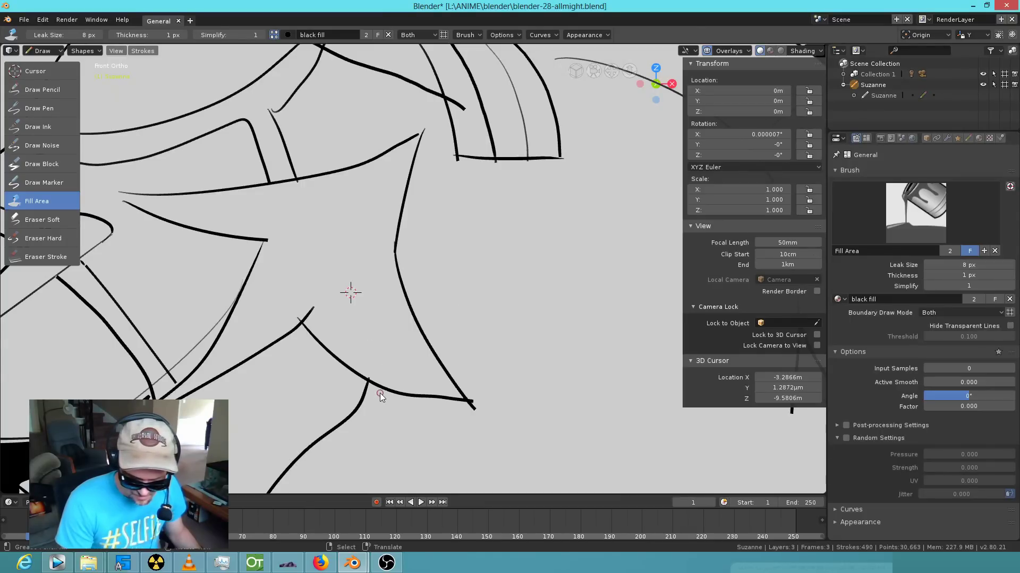
click(380, 333)
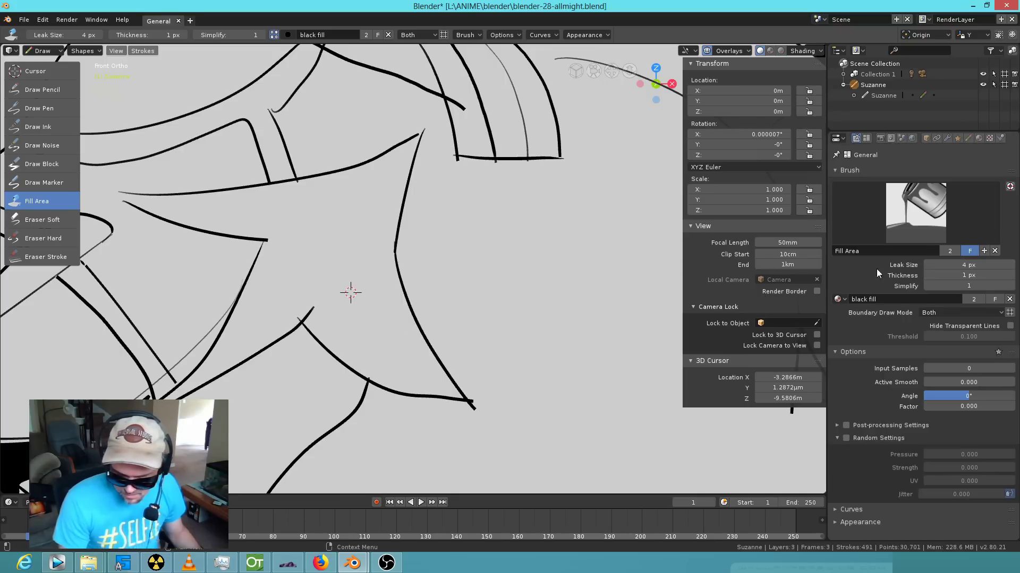
click(300, 217)
click(391, 235)
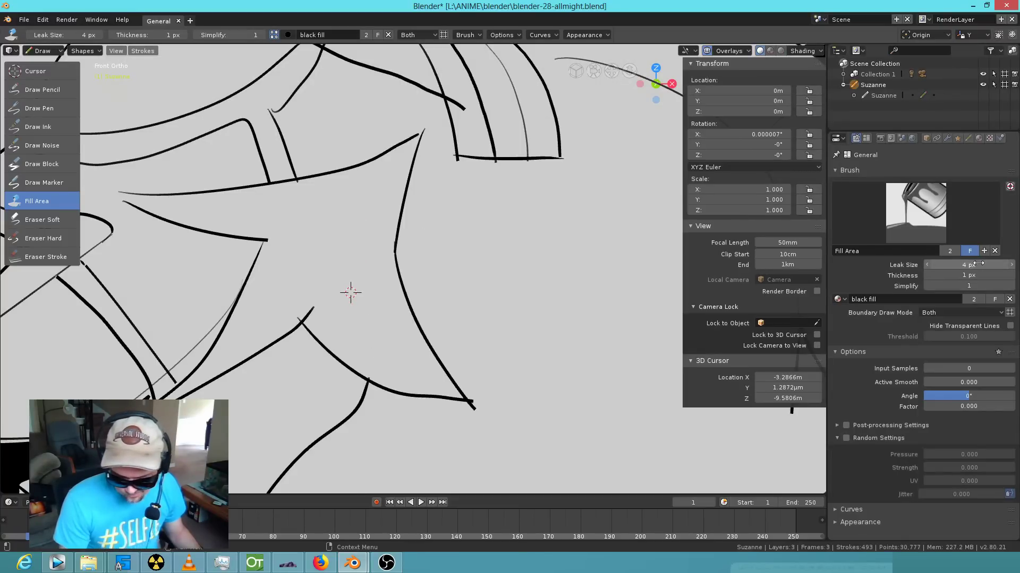
Fill the star-shaped armpit shadow at a Leak Size of 14 px and cover the gaps at its tips and edges with Draw Ink.
click(368, 321)
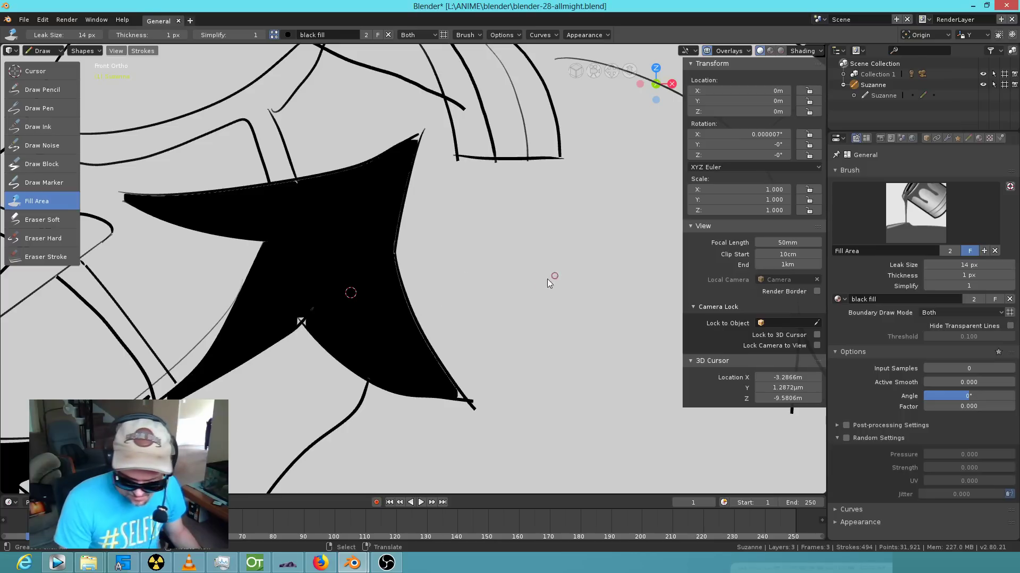
click(57, 125)
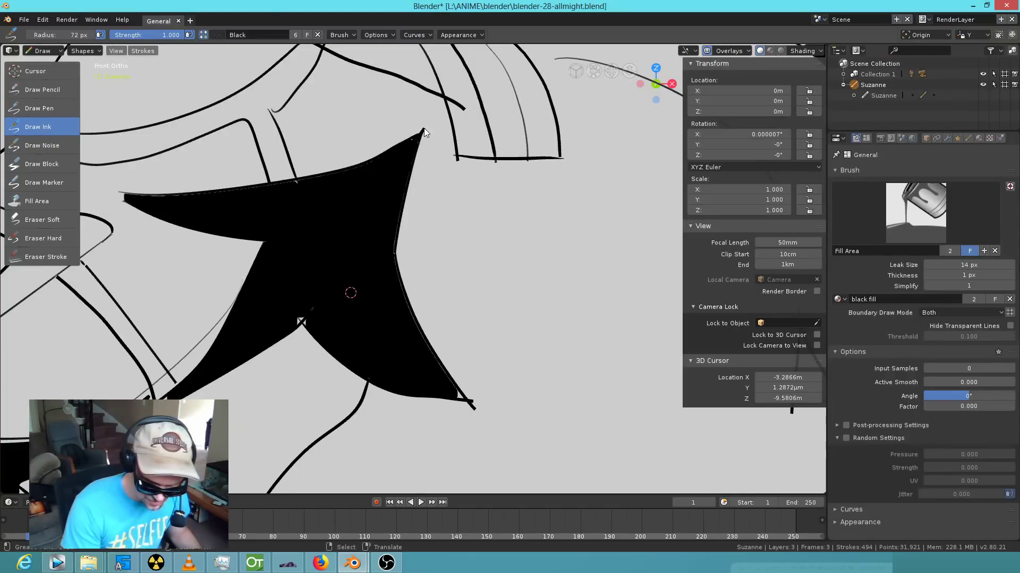
drag(420, 135, 423, 131)
drag(292, 182, 298, 181)
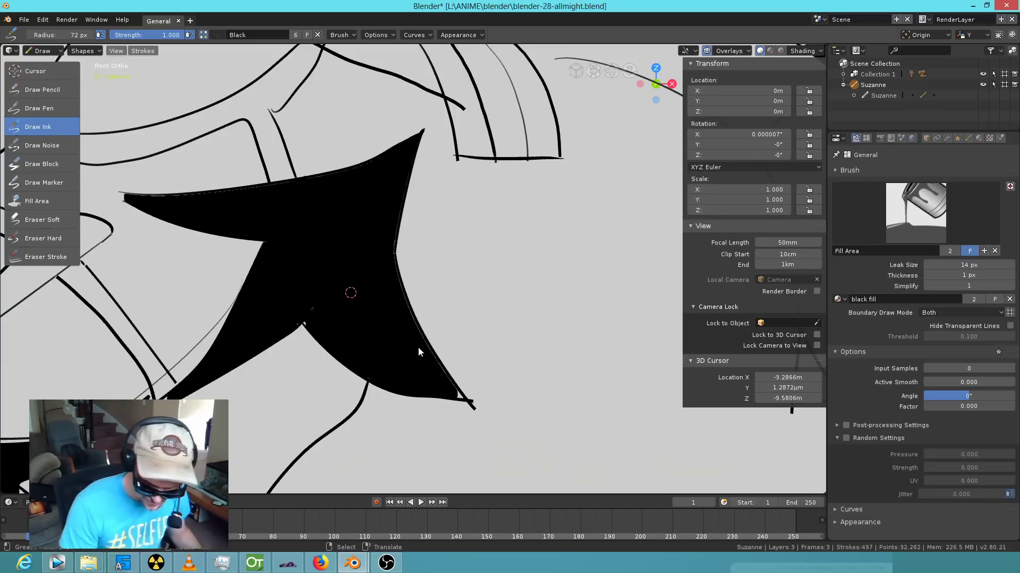
drag(457, 399, 467, 402)
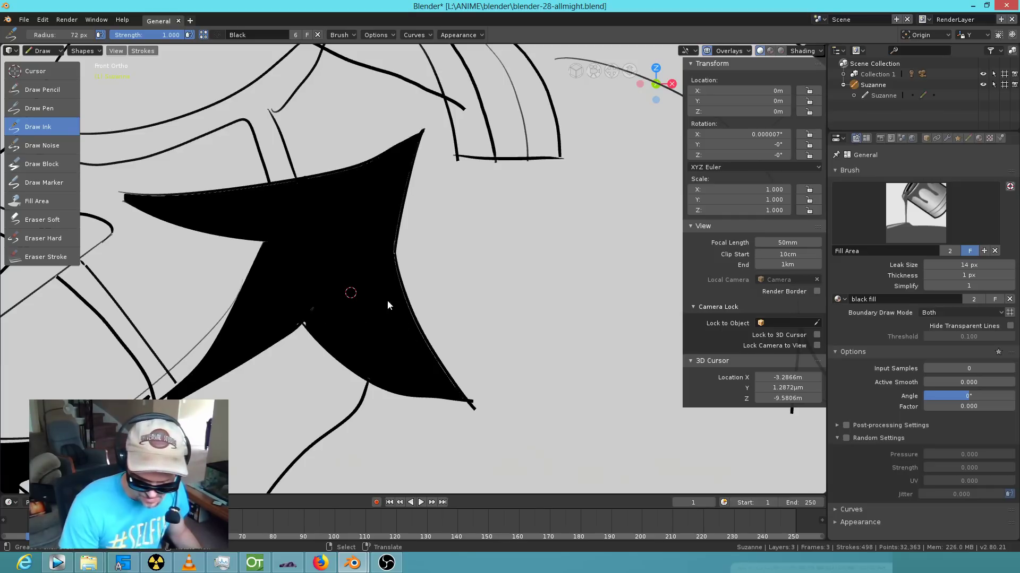
drag(126, 199, 113, 193)
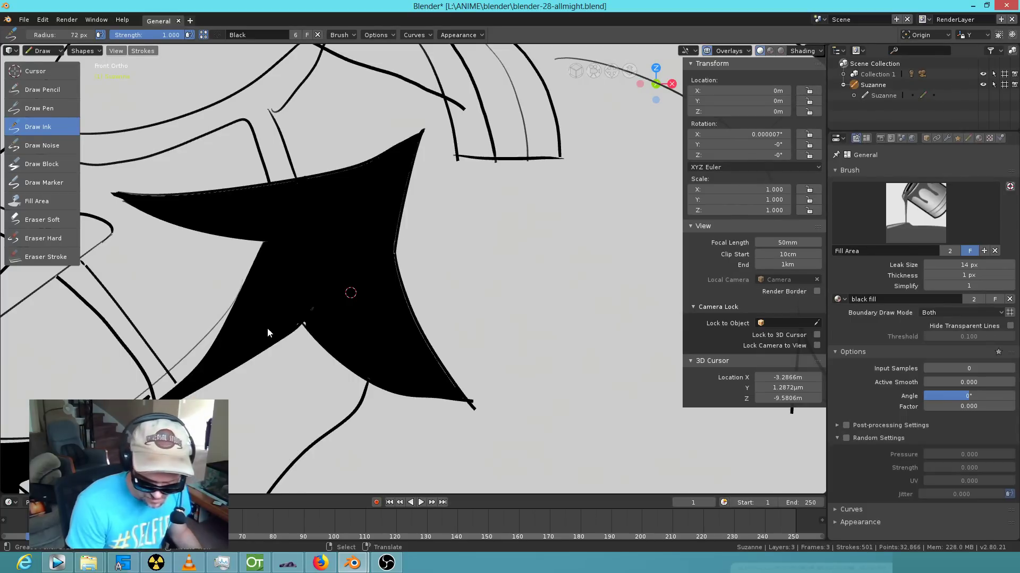
Fill the area below the armpit shadow between the arm and torso with black, and ink over the light slivers left along its edges.
scroll(504, 268, down, 2)
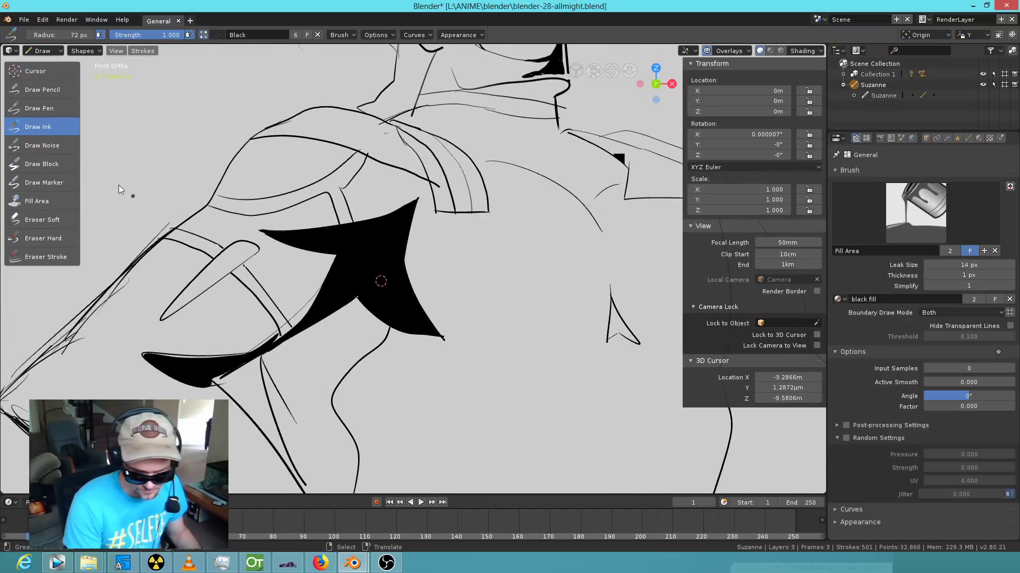
click(59, 202)
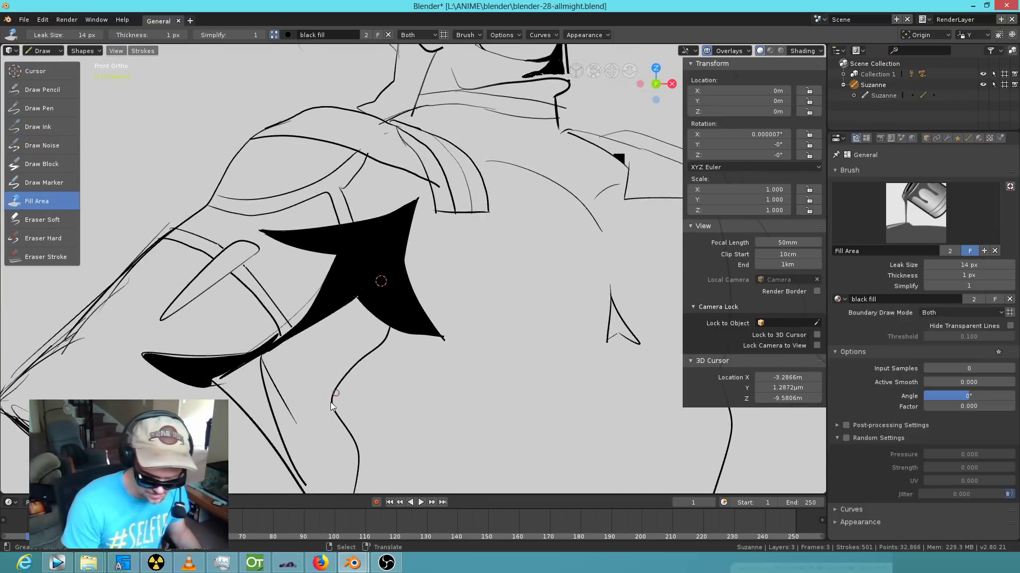
click(312, 381)
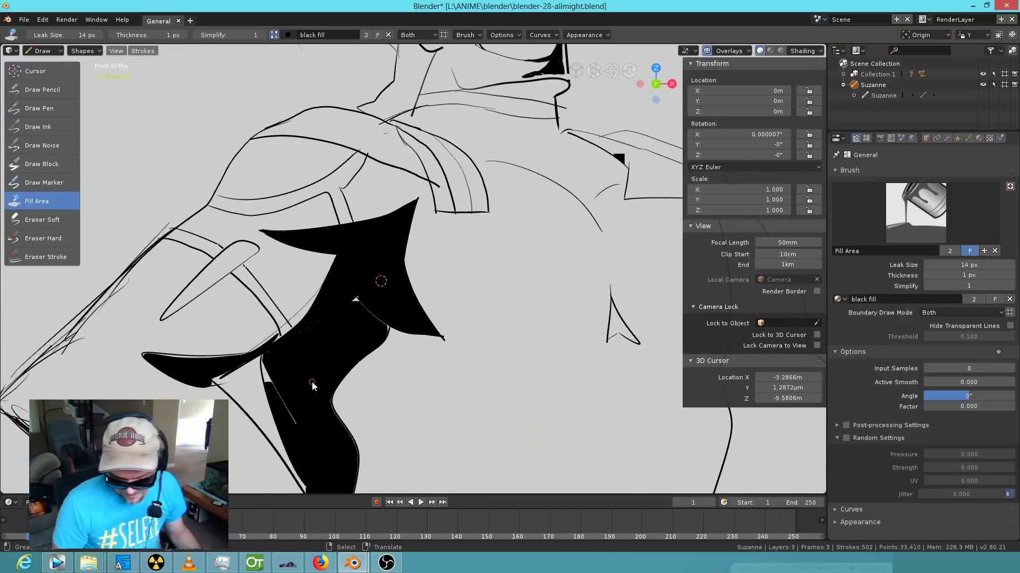
click(53, 129)
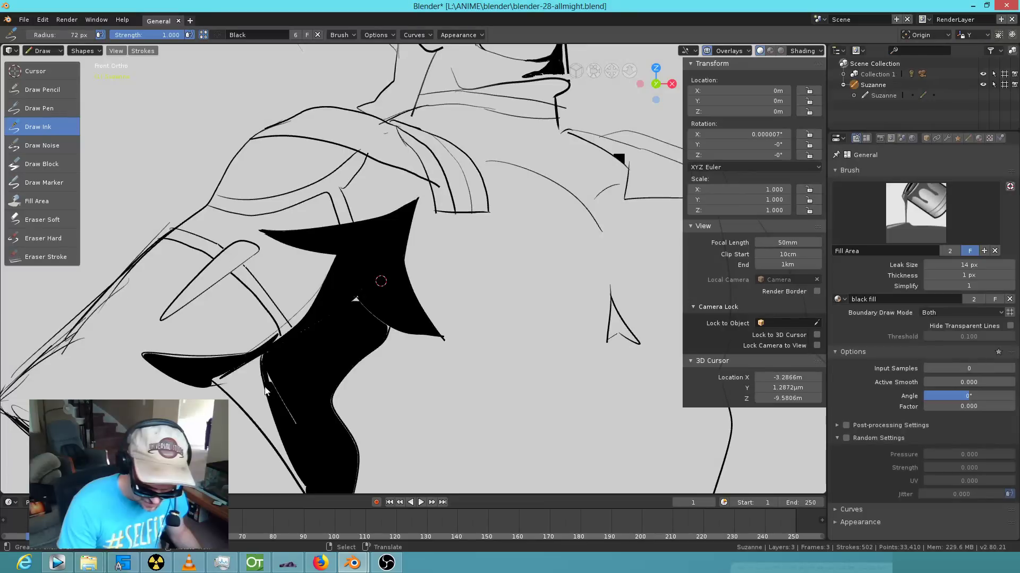
drag(298, 426, 369, 303)
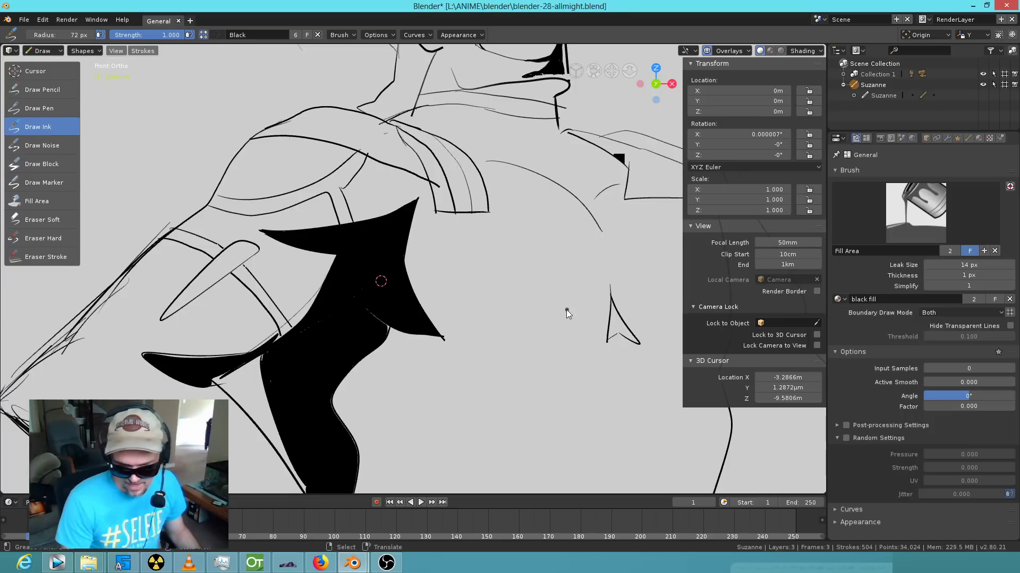
Fill the shadow under the chin with black using Fill Area at a Leak Size of 14 px.
shift+middle_drag(570, 301, 530, 320)
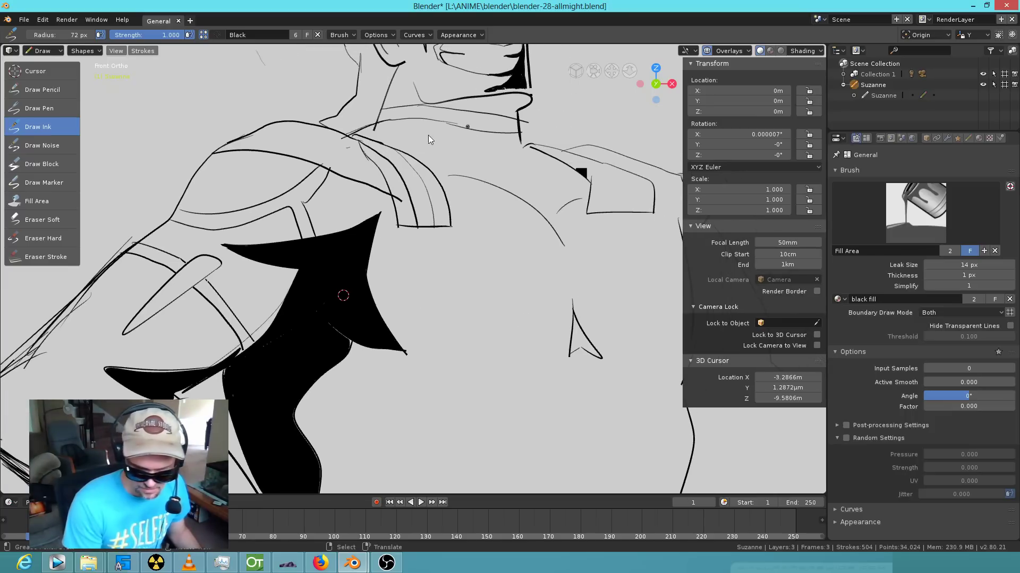
click(53, 201)
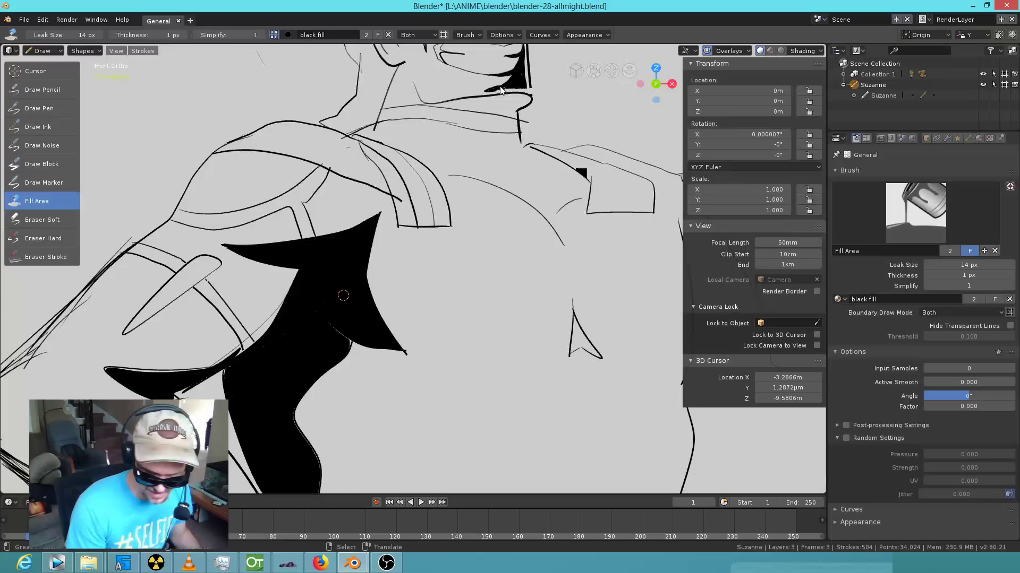
click(515, 103)
mouse_move(498, 230)
middle_down()
mouse_move(425, 297)
mouse_move(445, 289)
middle_up()
key(KP_1)
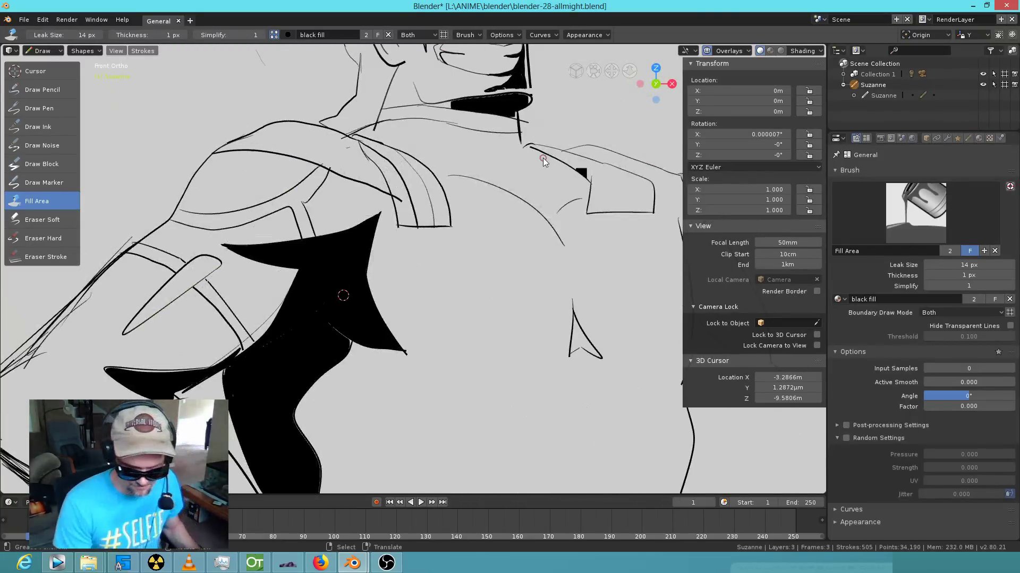
Try filling the nose shadow on the face at Leak Sizes of 8 px and 14 px, undoing each fill.
scroll(486, 209, down, 2)
shift+middle_drag(486, 208, 387, 315)
scroll(500, 202, up, 6)
mouse_move(372, 209)
shift+middle_down()
mouse_move(591, 257)
mouse_move(342, 269)
shift+middle_up()
scroll(591, 257, up, 1)
click(375, 90)
scroll(346, 237, down, 3)
drag(975, 264, 954, 264)
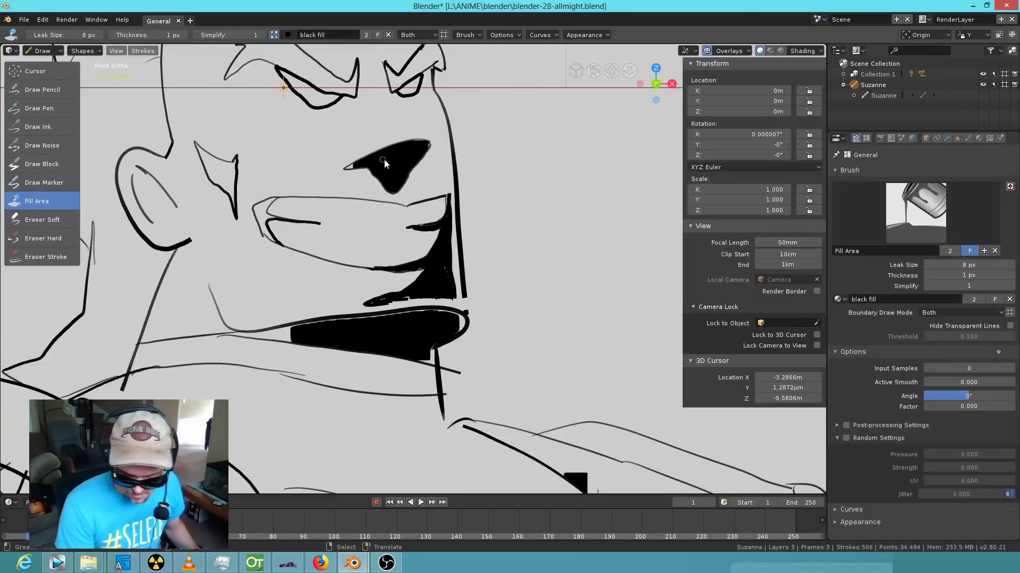
key(ctrl+z)
click(393, 162)
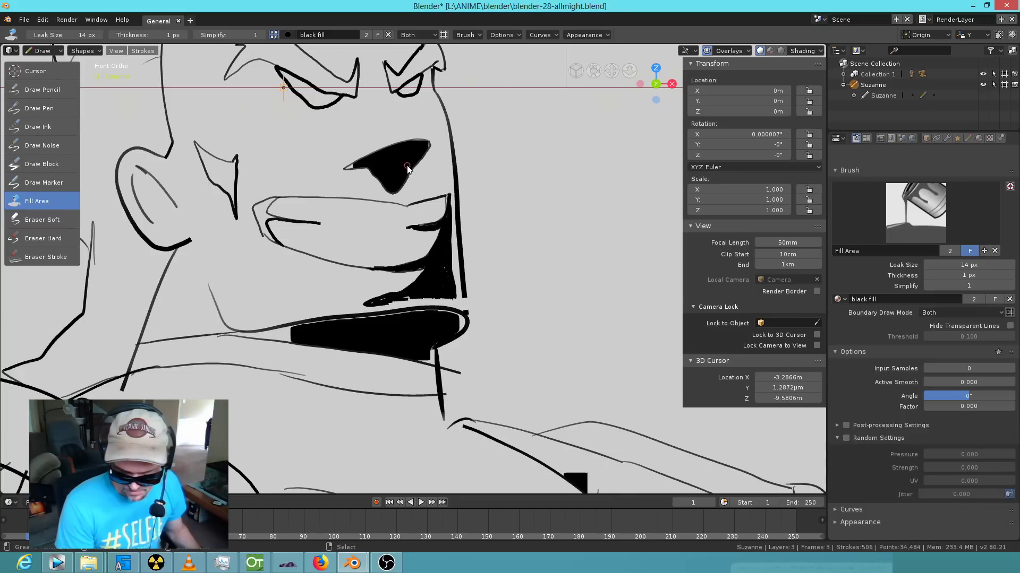
key(ctrl+z)
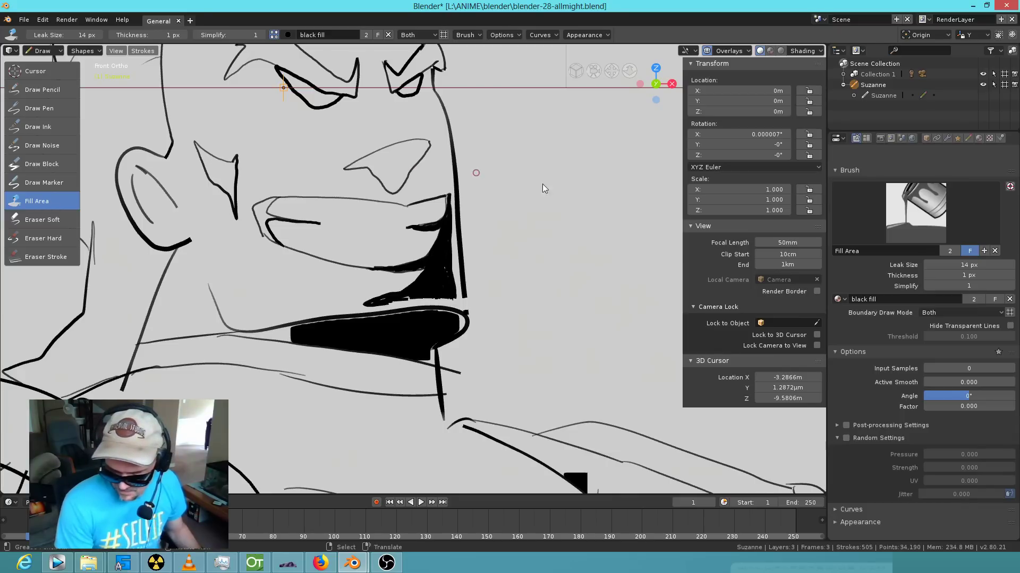
Fill the nose shadow, the cheek shadow and the remaining tip of the under-chin shadow at a Leak Size of 7 px.
drag(968, 265, 961, 271)
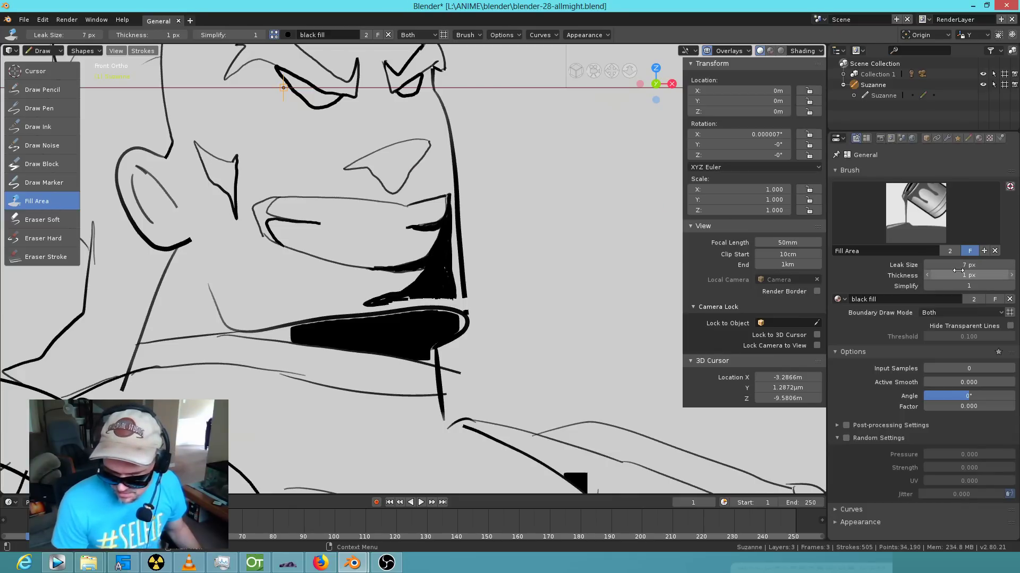
click(389, 158)
click(224, 175)
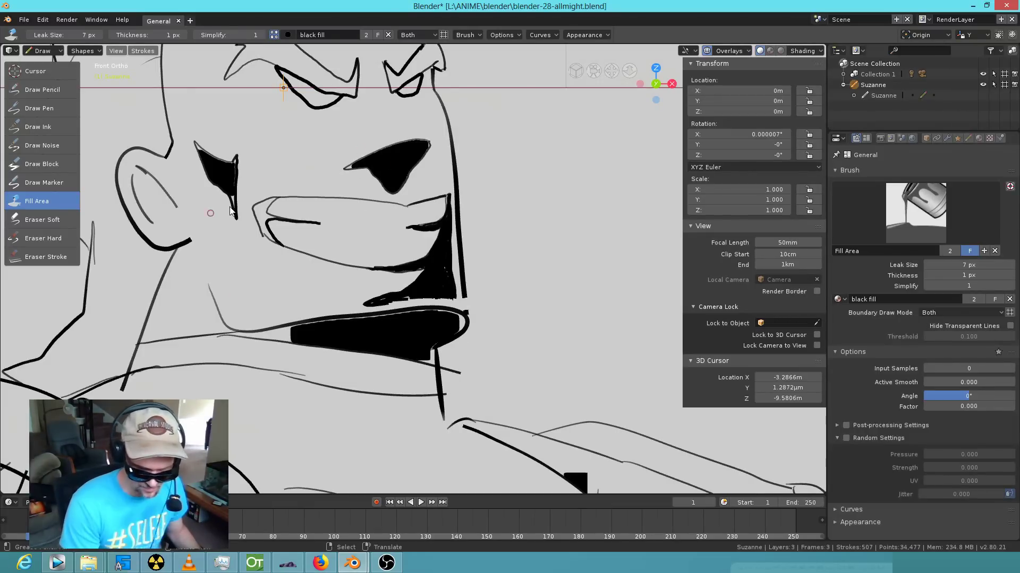
click(277, 334)
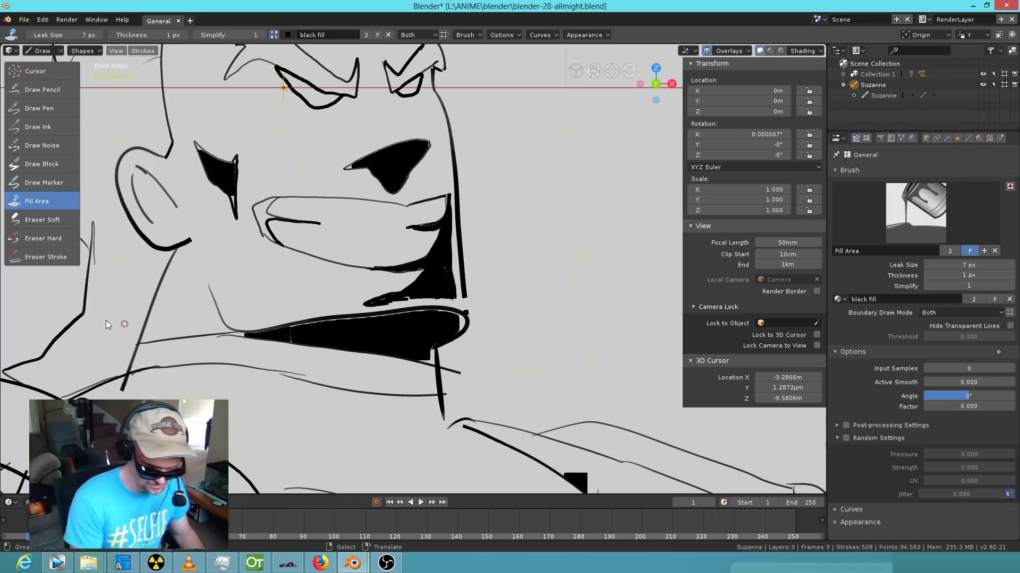
Use Draw Ink to close gaps in the under-chin and nose shadows and extend the shadow below the mouth into a point.
click(51, 128)
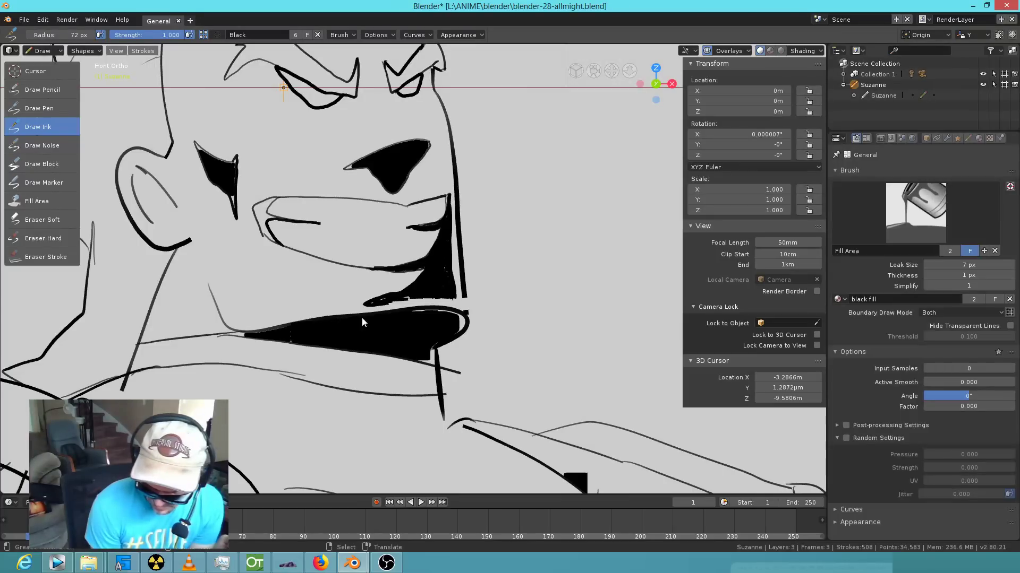
mouse_move(435, 312)
mouse_down()
mouse_move(460, 320)
mouse_move(459, 336)
mouse_move(424, 369)
mouse_up()
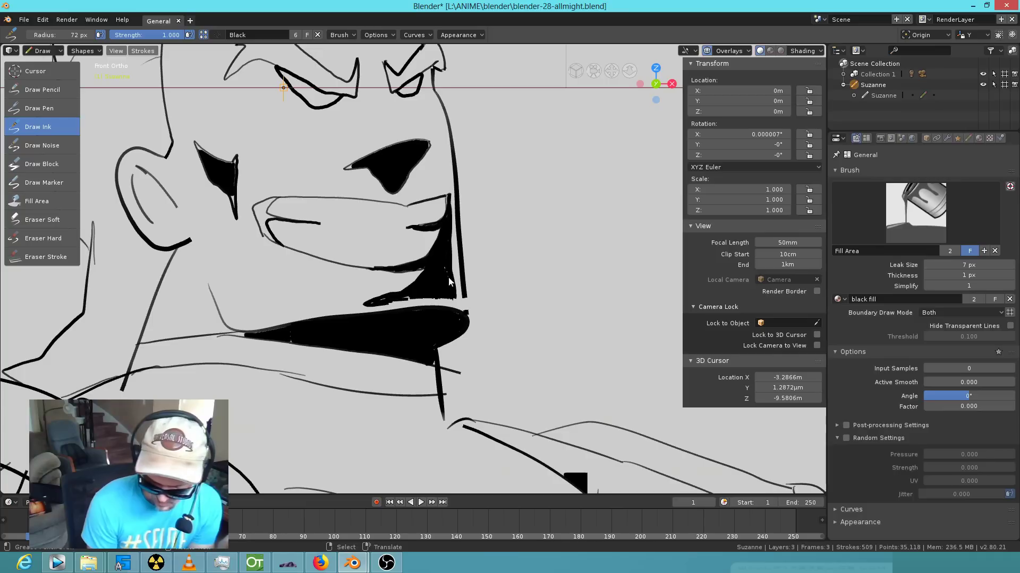
mouse_move(406, 298)
mouse_down()
mouse_move(351, 309)
mouse_move(385, 305)
mouse_up()
mouse_move(376, 168)
mouse_down()
mouse_move(349, 169)
mouse_move(430, 148)
mouse_up()
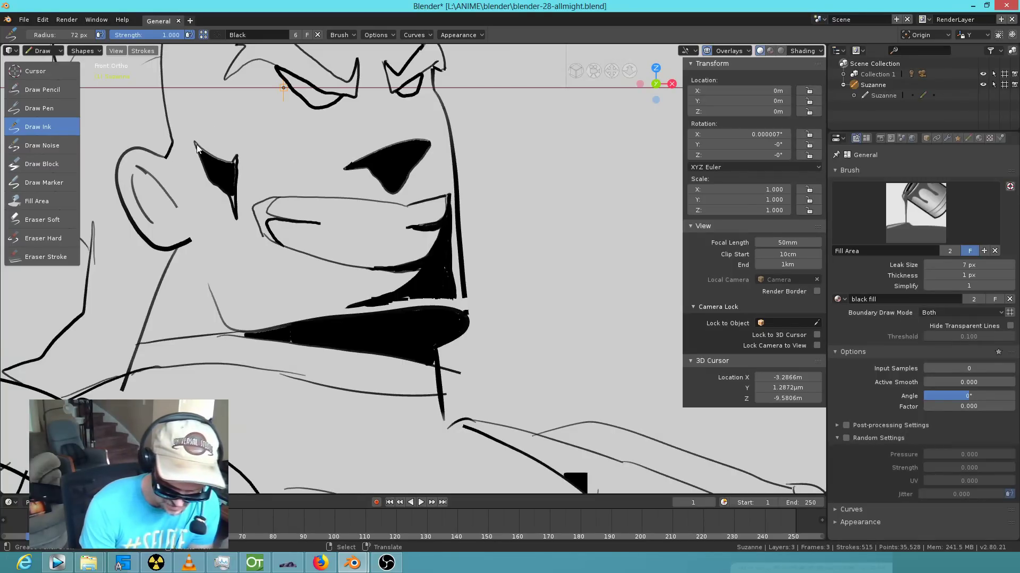
Ink over the gaps in the cheek shadow and sharpen its pointed corners.
mouse_move(220, 169)
mouse_down()
mouse_move(237, 162)
mouse_move(234, 207)
mouse_up()
mouse_move(231, 165)
mouse_down()
mouse_move(234, 183)
mouse_move(240, 153)
mouse_move(236, 223)
mouse_up()
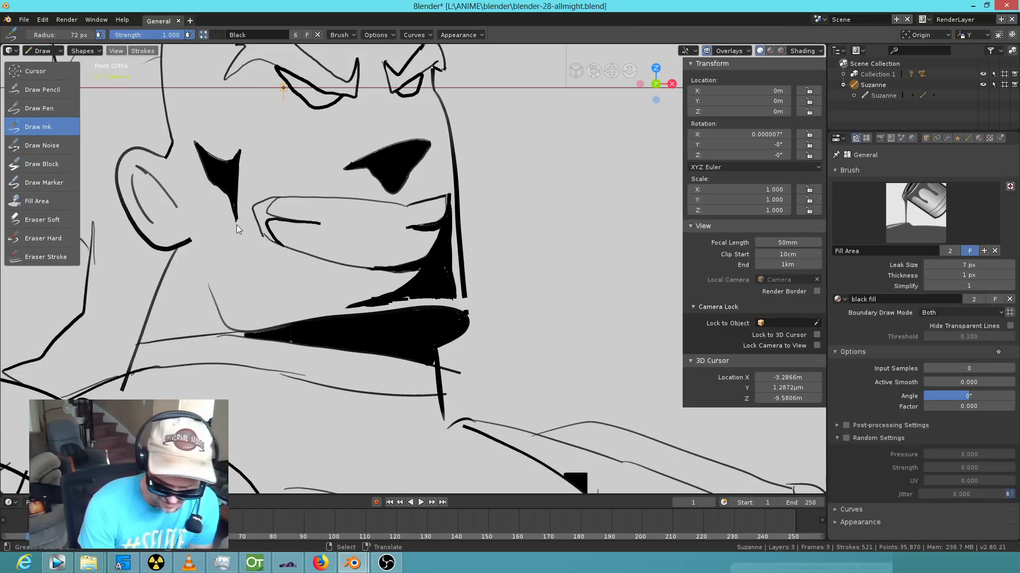
drag(202, 150, 235, 203)
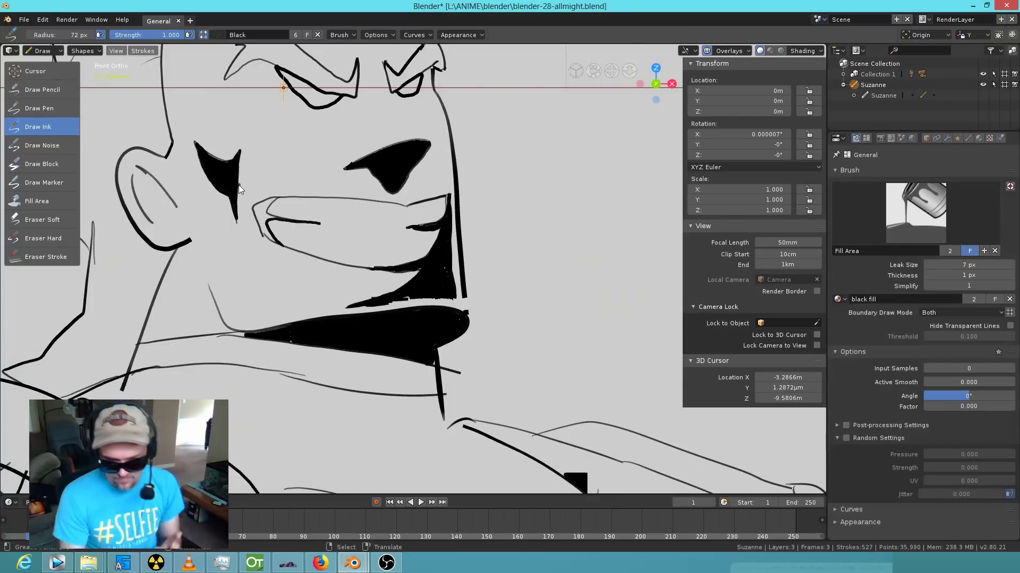
Fill the corner of the mouth and both eyes with black using Fill Area at a Leak Size of 3 px.
click(52, 203)
drag(990, 265, 954, 264)
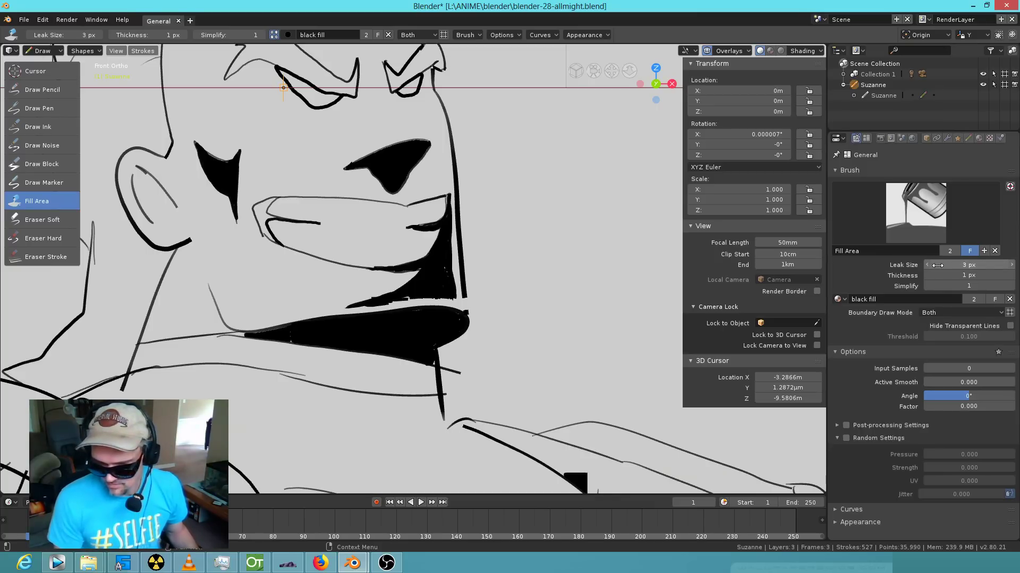
click(265, 219)
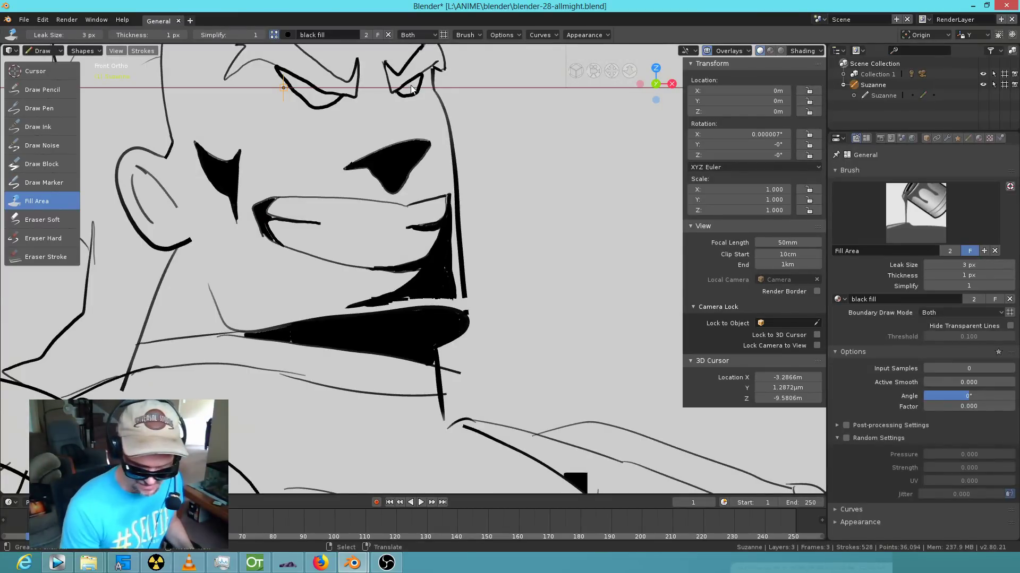
click(315, 99)
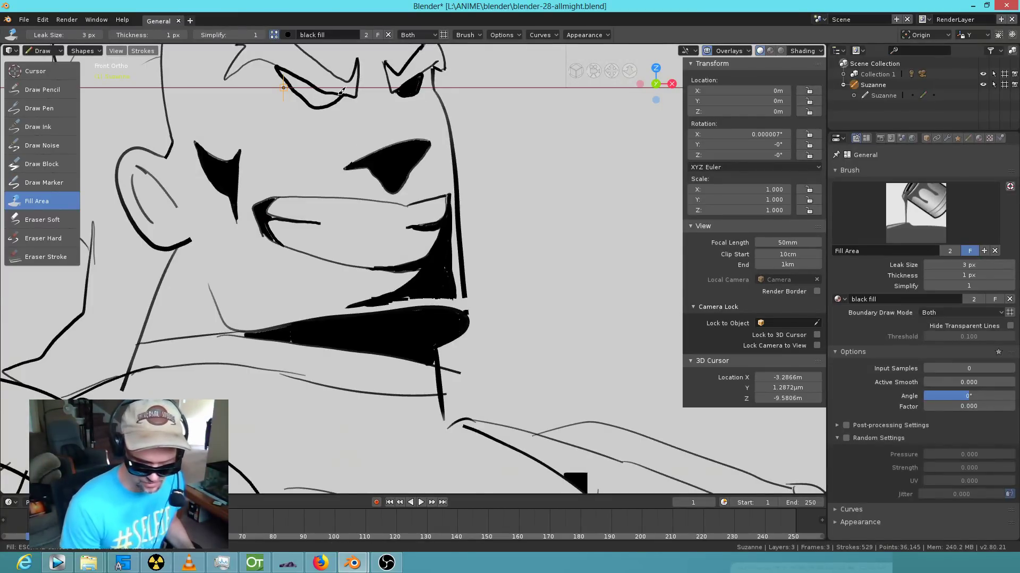
click(339, 99)
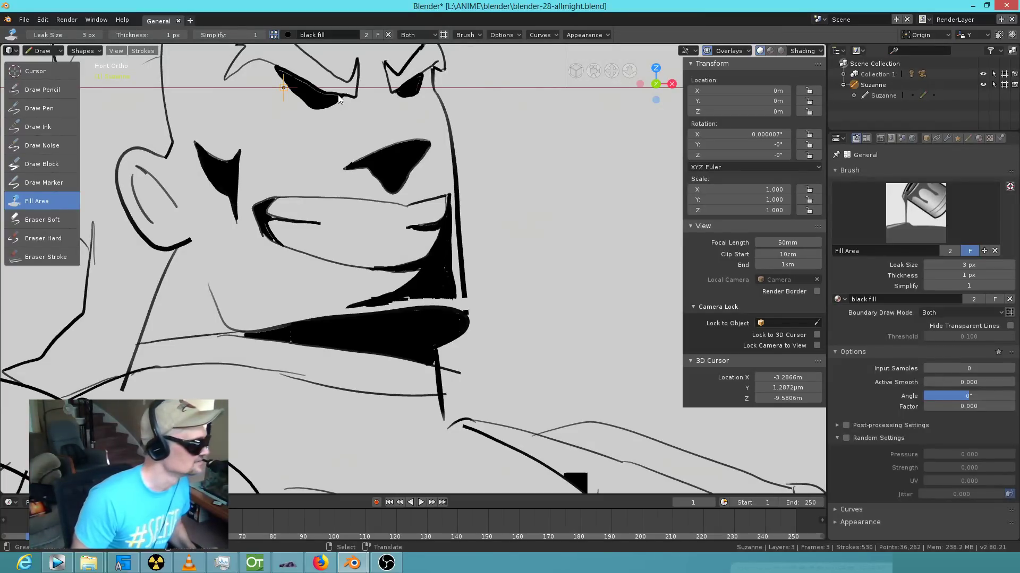
Touch up the near eye with Draw Ink, add a tapered black shadow beneath its inner corner, and ink short strokes below the far eye.
click(52, 125)
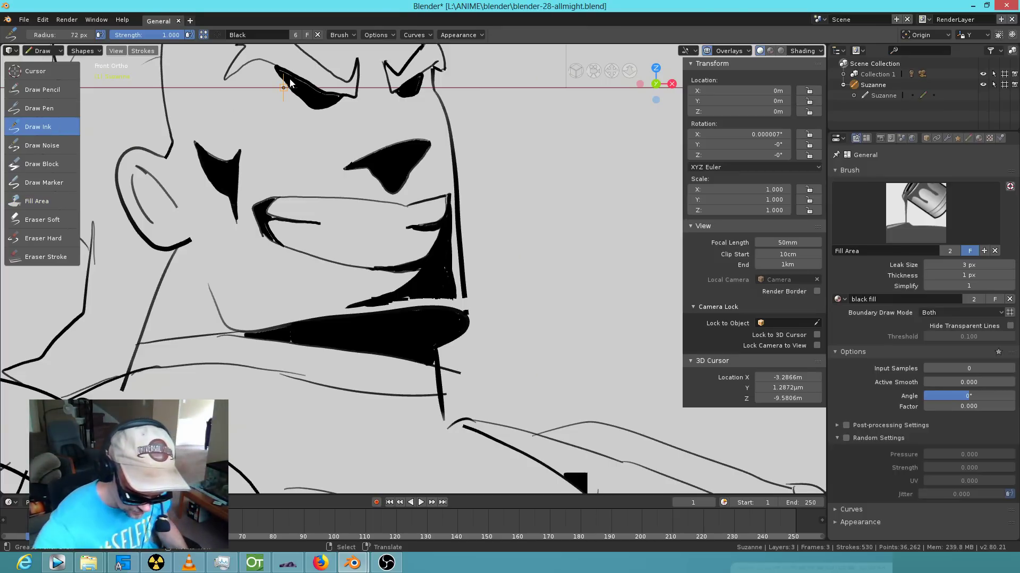
drag(326, 94, 343, 100)
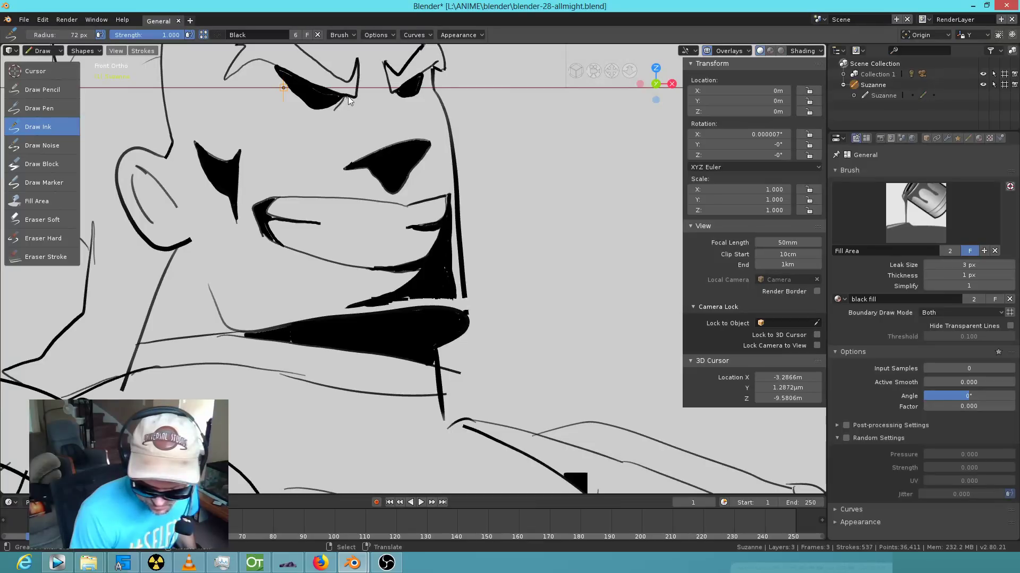
mouse_move(339, 101)
mouse_down()
mouse_move(304, 142)
mouse_move(328, 125)
mouse_up()
drag(338, 106, 330, 118)
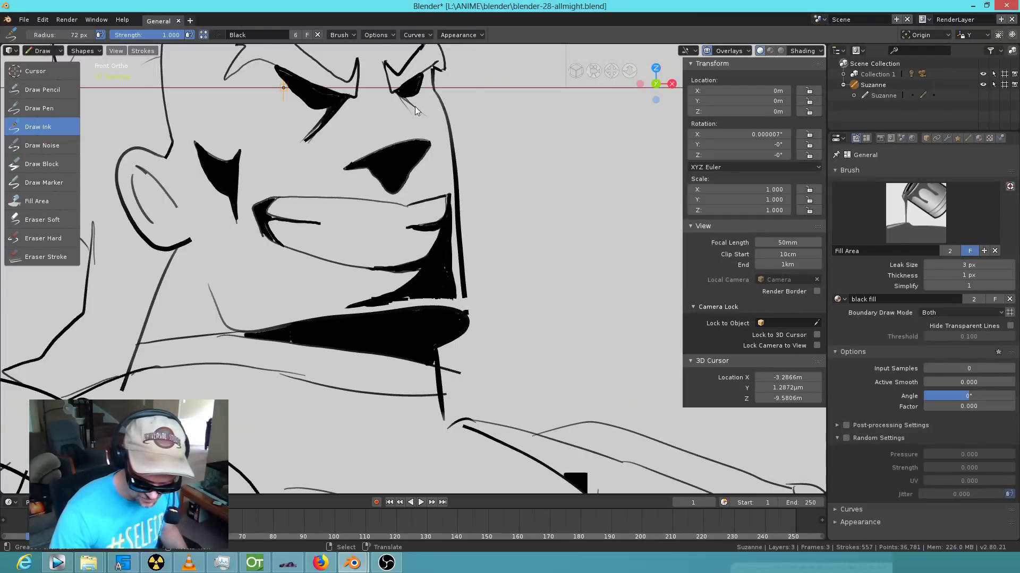
drag(407, 95, 425, 113)
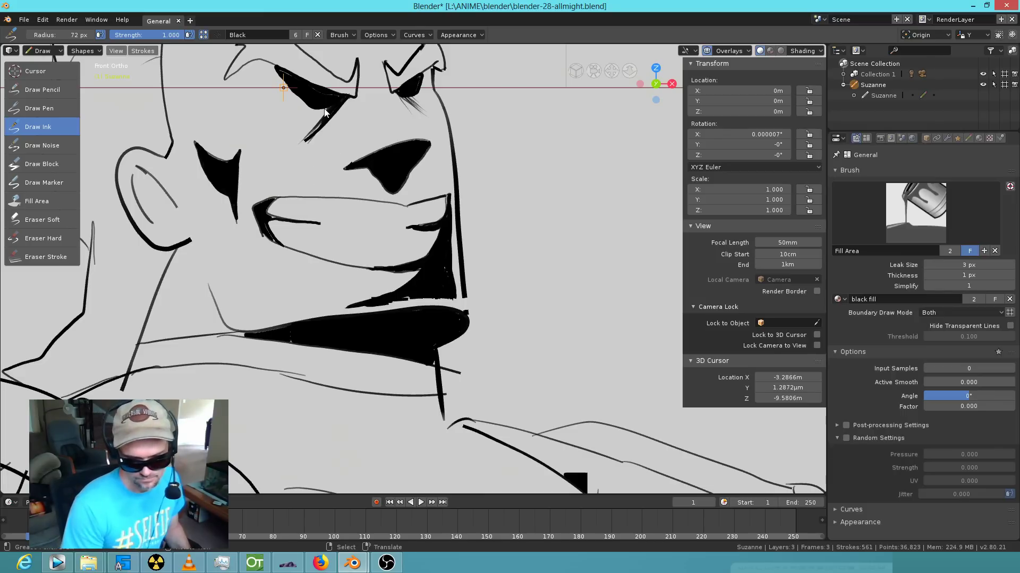
Ink fine strokes along the near eye's lower edge and add two short hatch lines beside the bridge of the nose.
drag(281, 75, 298, 103)
drag(293, 95, 316, 117)
drag(283, 74, 307, 106)
mouse_move(297, 90)
mouse_down()
mouse_move(321, 110)
mouse_move(314, 106)
mouse_up()
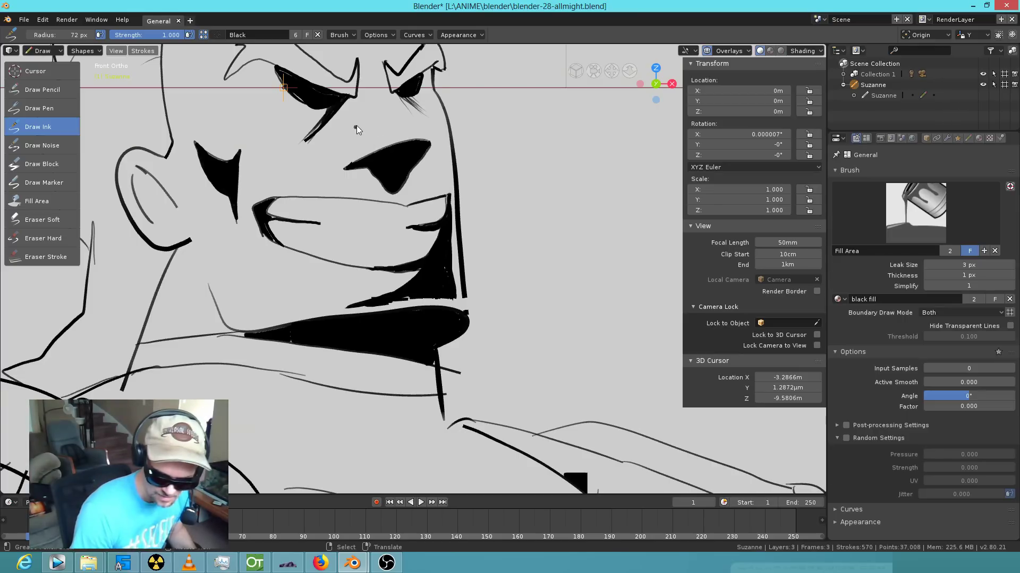
drag(351, 137, 346, 150)
drag(348, 139, 342, 154)
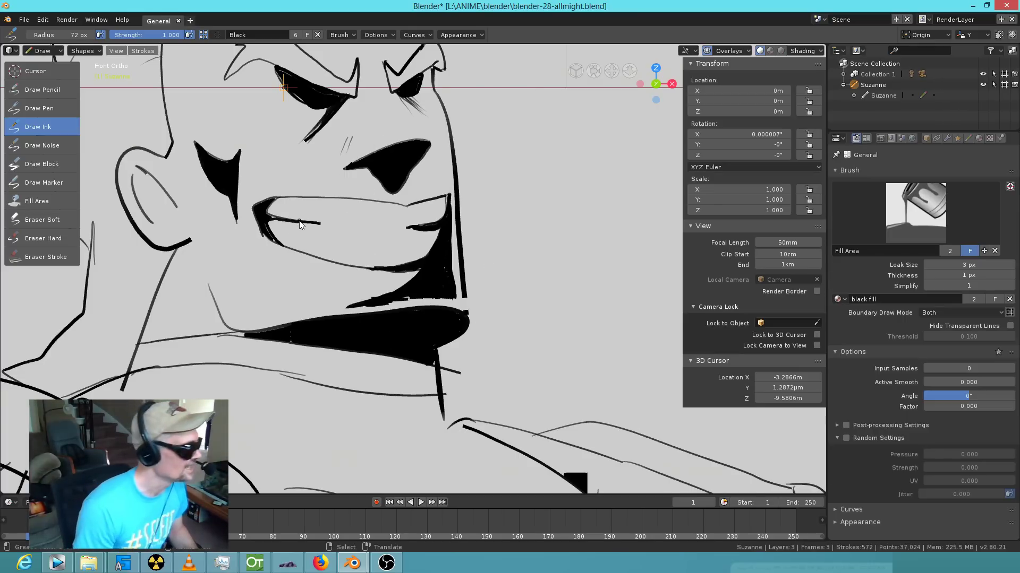
Hatch thin tapered lines along the upper edge and front side of the cheek shadow.
drag(194, 127, 206, 150)
drag(205, 139, 218, 155)
drag(217, 146, 230, 157)
drag(231, 146, 243, 229)
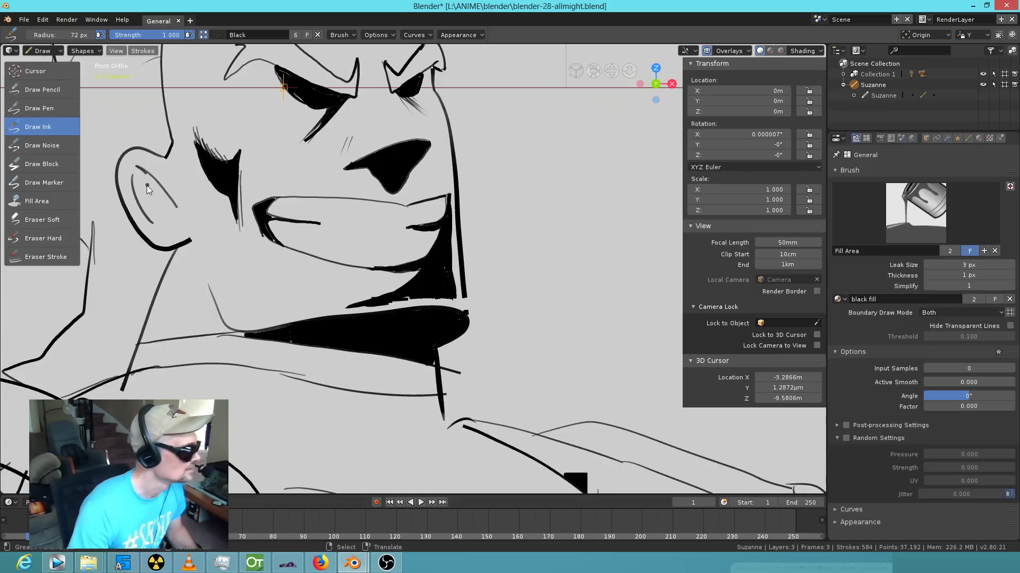
Outline the inner-ear shadow with Draw Ink and fill it with black using Fill Area.
mouse_move(136, 166)
mouse_down()
mouse_move(160, 225)
mouse_move(181, 223)
mouse_move(176, 205)
mouse_up()
click(42, 202)
click(164, 206)
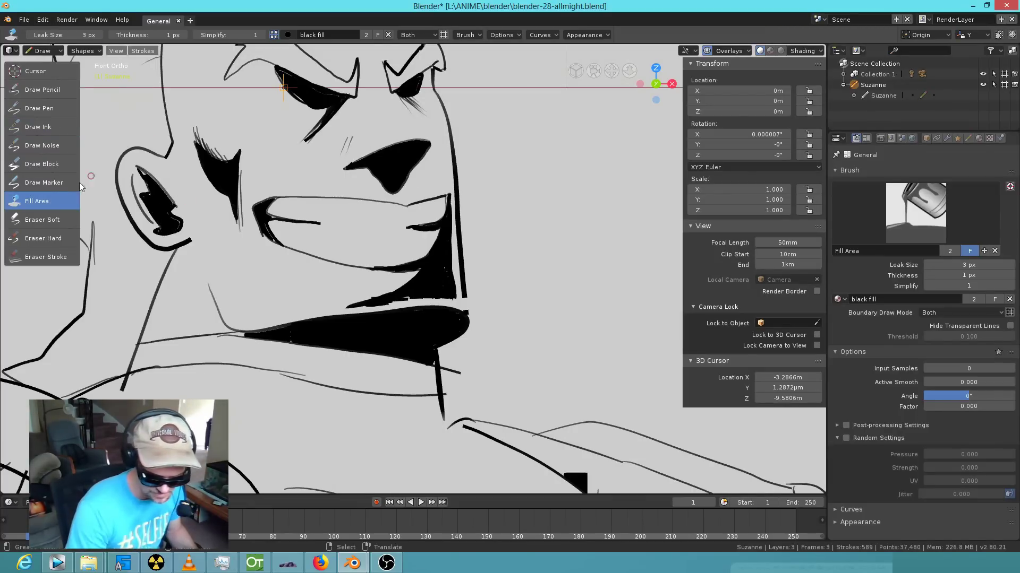
Save the file and ink thin hatch strokes along the inner-ear shadow with Draw Ink.
click(54, 126)
click(24, 19)
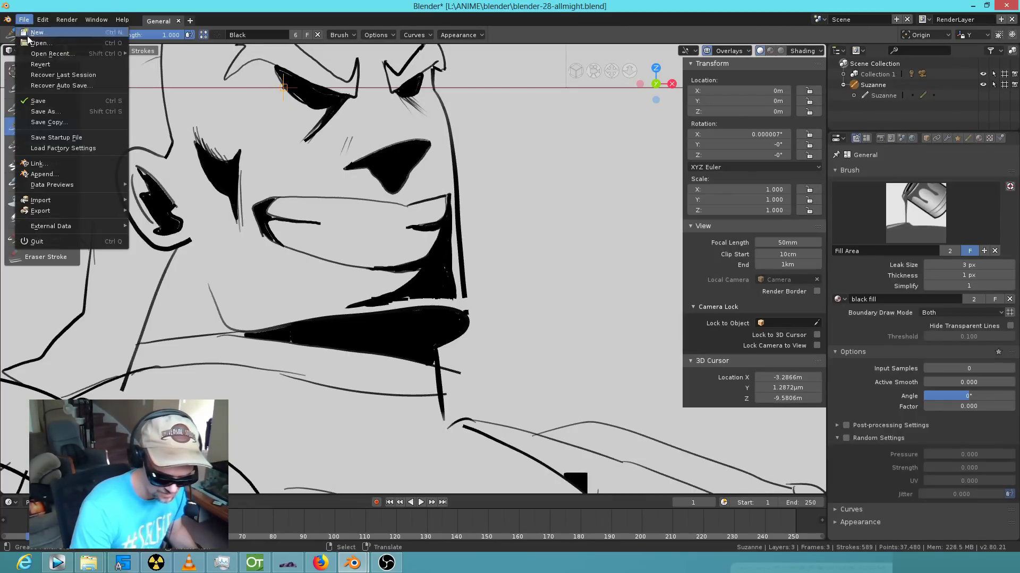
click(40, 101)
mouse_move(143, 175)
mouse_down()
mouse_move(159, 198)
mouse_move(174, 165)
mouse_move(150, 230)
mouse_up()
drag(137, 187, 146, 223)
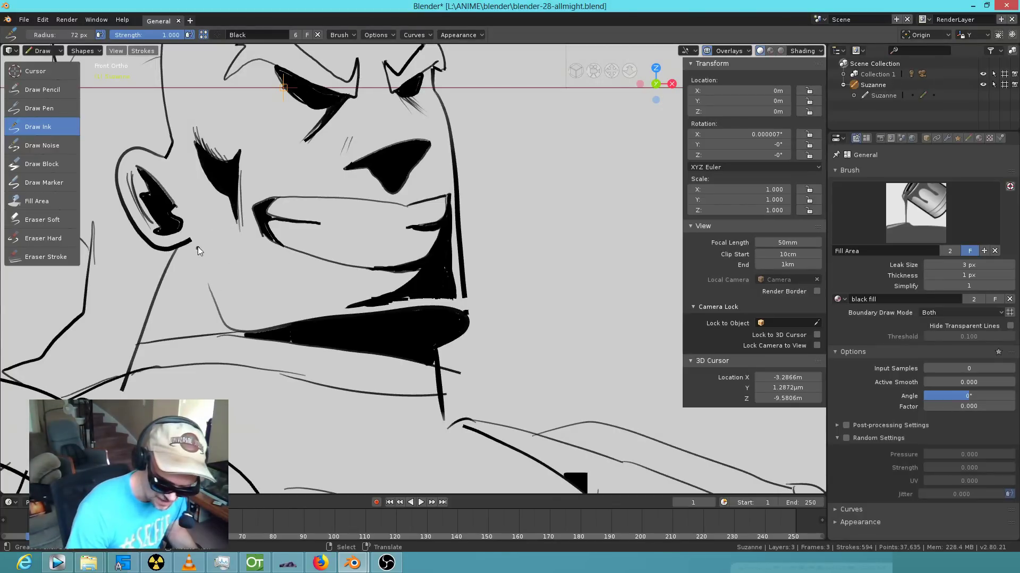
Hatch the jaw and upper neck below the ear with long thin strokes and touch up the chin shadow's lower edge.
drag(216, 278, 226, 306)
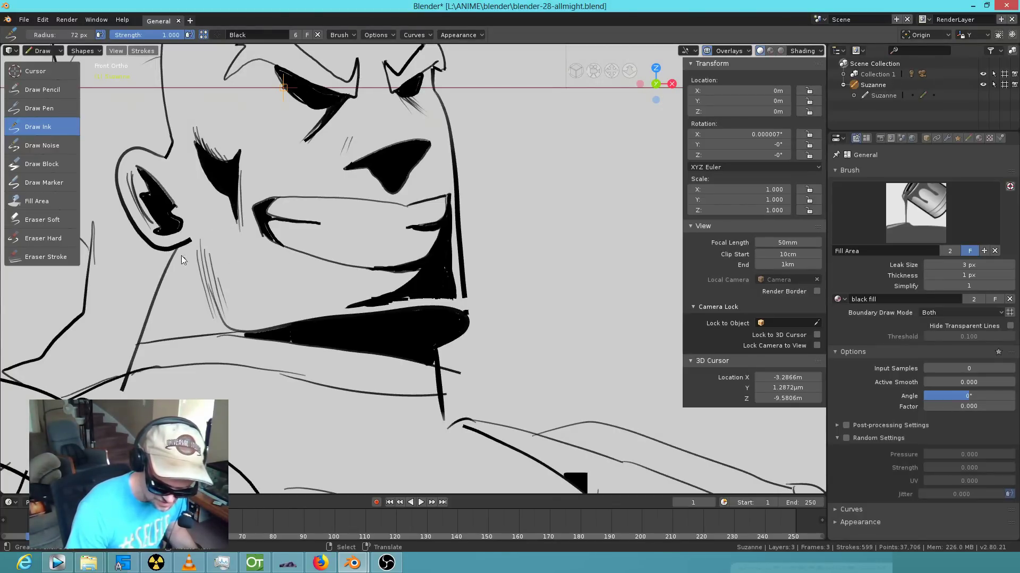
mouse_move(186, 245)
mouse_down()
mouse_move(177, 272)
mouse_move(194, 241)
mouse_move(159, 297)
mouse_up()
drag(372, 301, 450, 302)
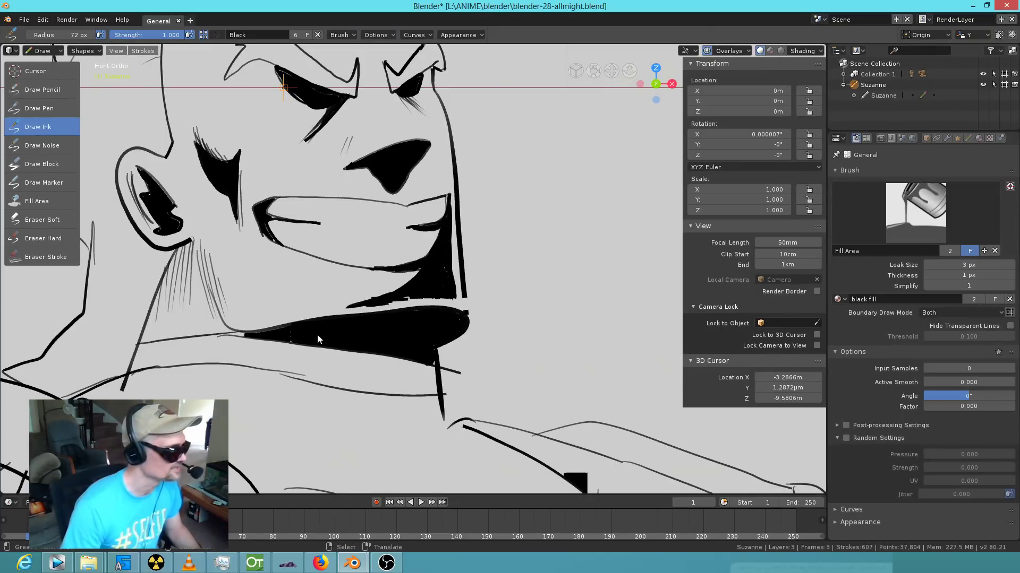
Hatch the hair above the ear and build up dense dark strokes down the neck from below the ear to the collar.
scroll(391, 401, down, 4)
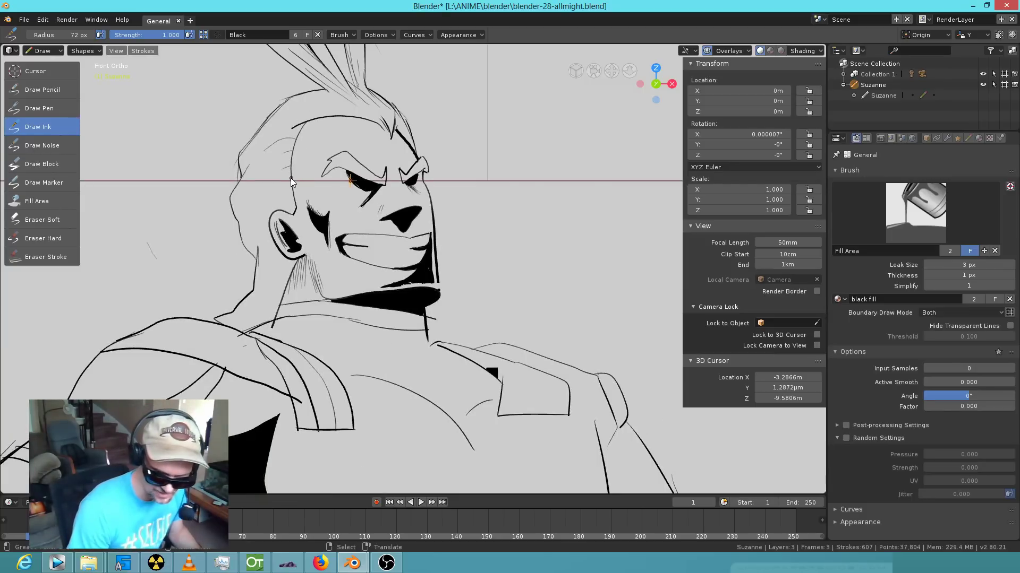
drag(292, 195, 281, 208)
drag(258, 247, 249, 297)
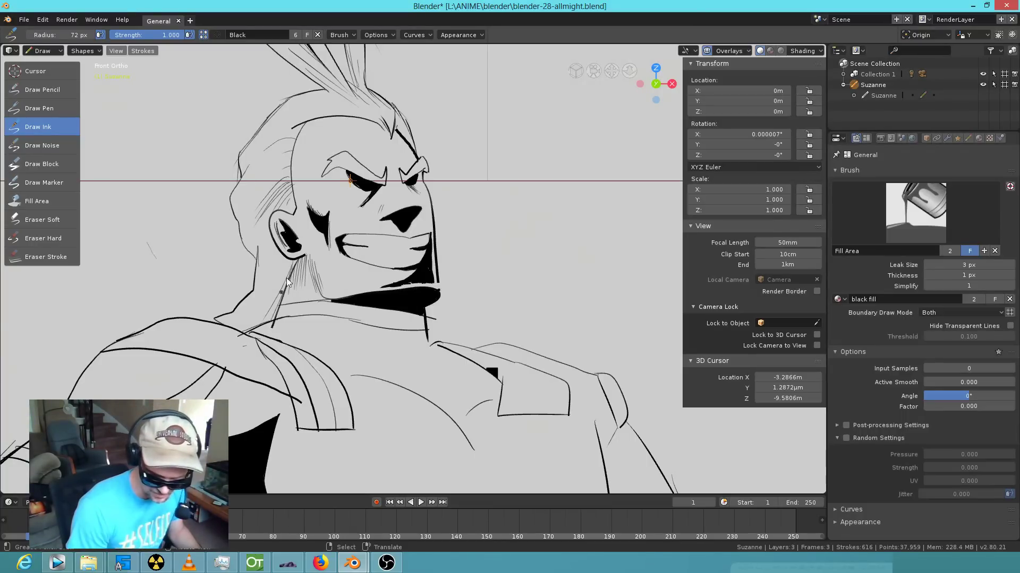
mouse_move(296, 263)
mouse_down()
mouse_move(266, 321)
mouse_move(287, 267)
mouse_move(271, 292)
mouse_up()
mouse_move(290, 260)
mouse_down()
mouse_move(260, 322)
mouse_move(283, 287)
mouse_move(245, 323)
mouse_up()
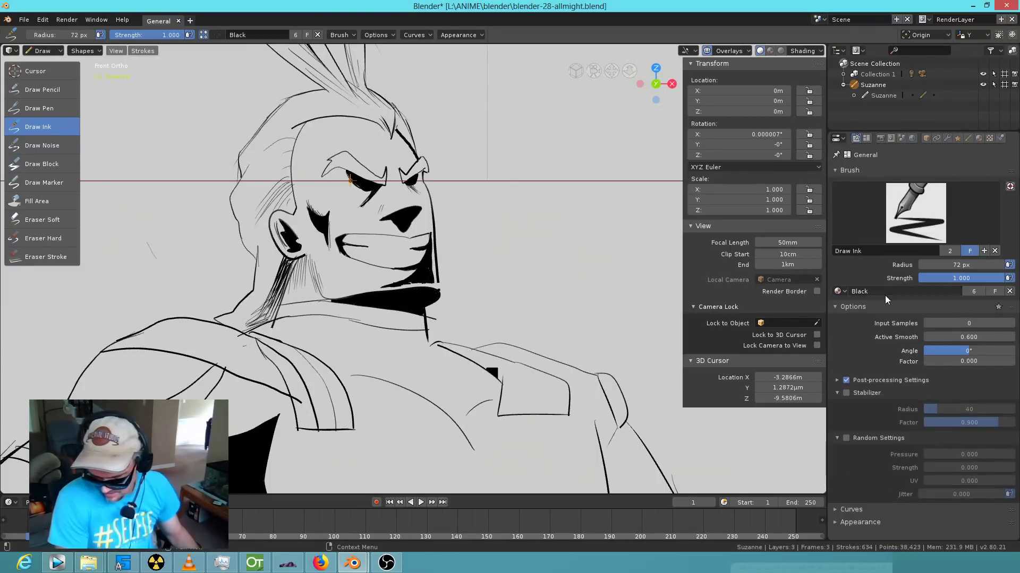
Set the Draw Ink brush's material to Skin and select the Skin slot in the object's material list.
click(841, 291)
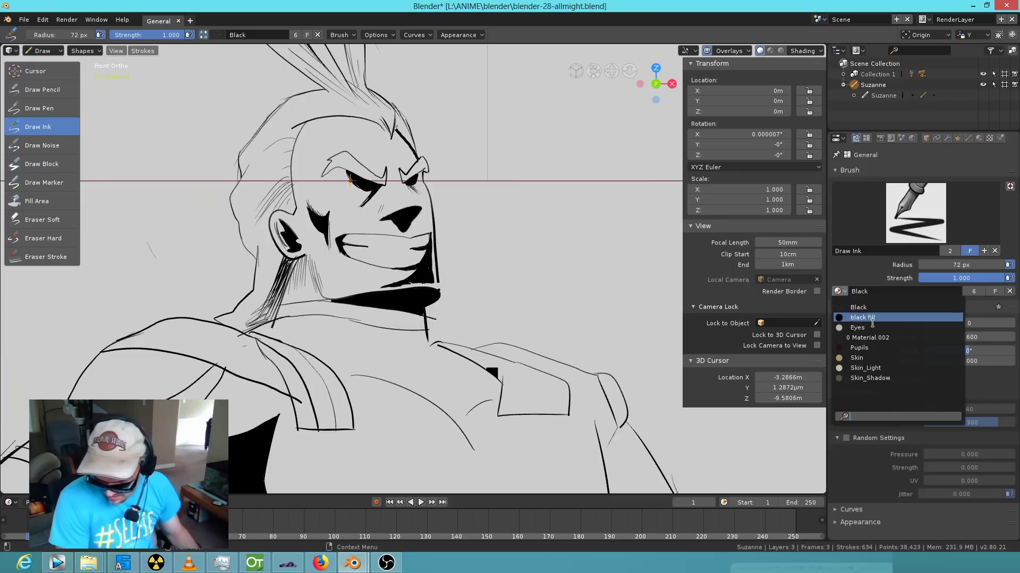
click(876, 357)
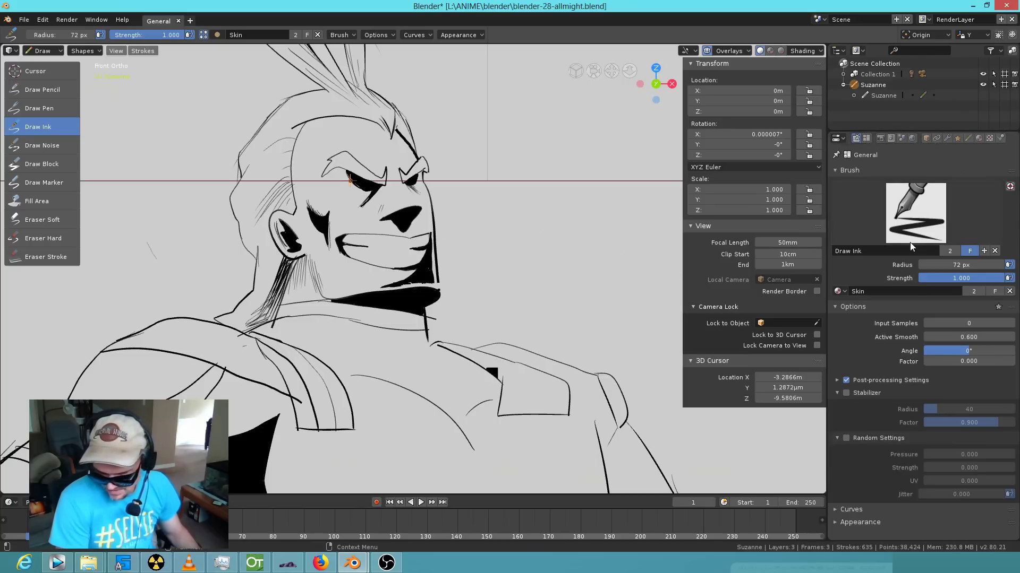
click(978, 138)
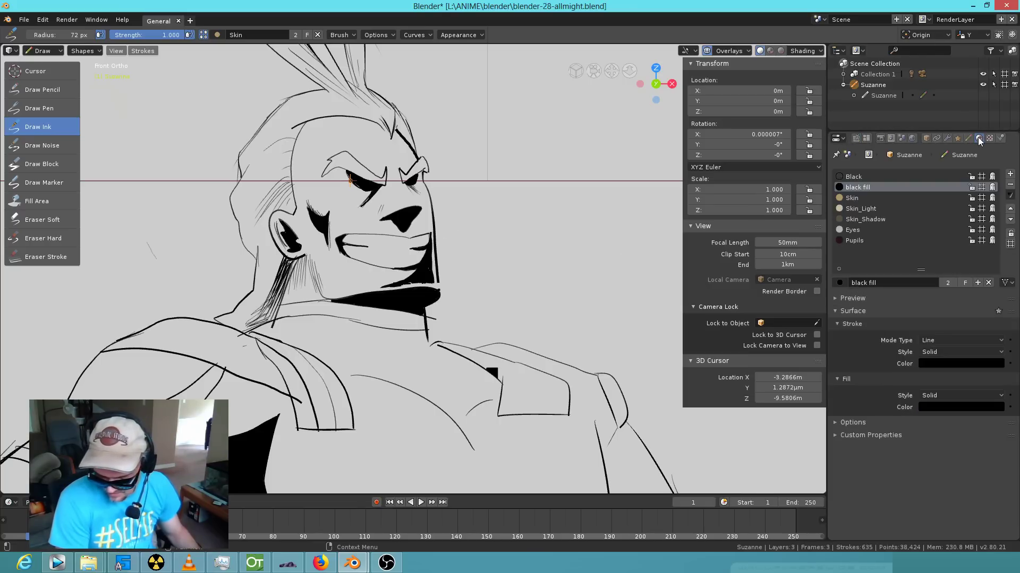
click(859, 198)
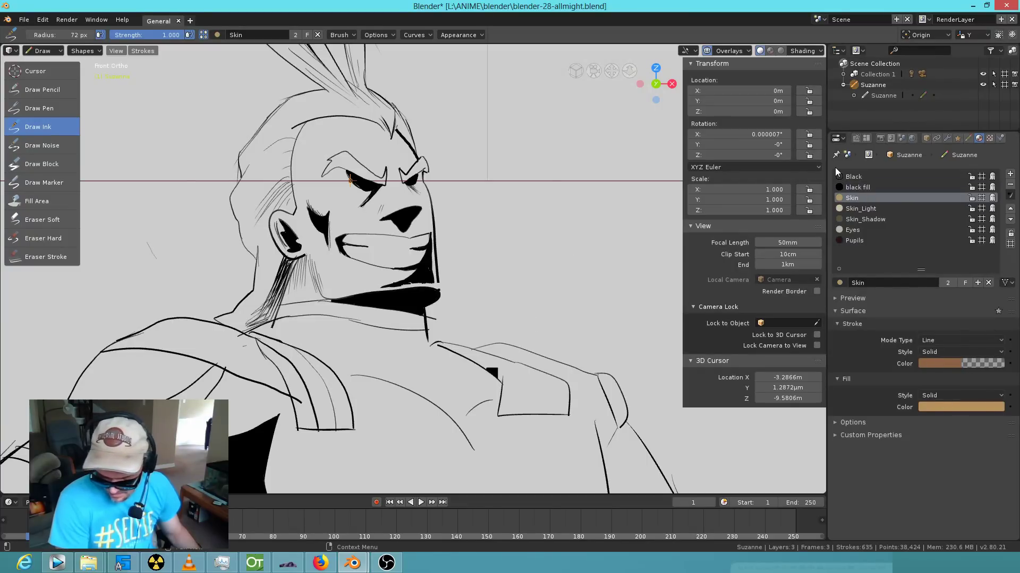
Show the drawing's layer list and save the file.
click(965, 139)
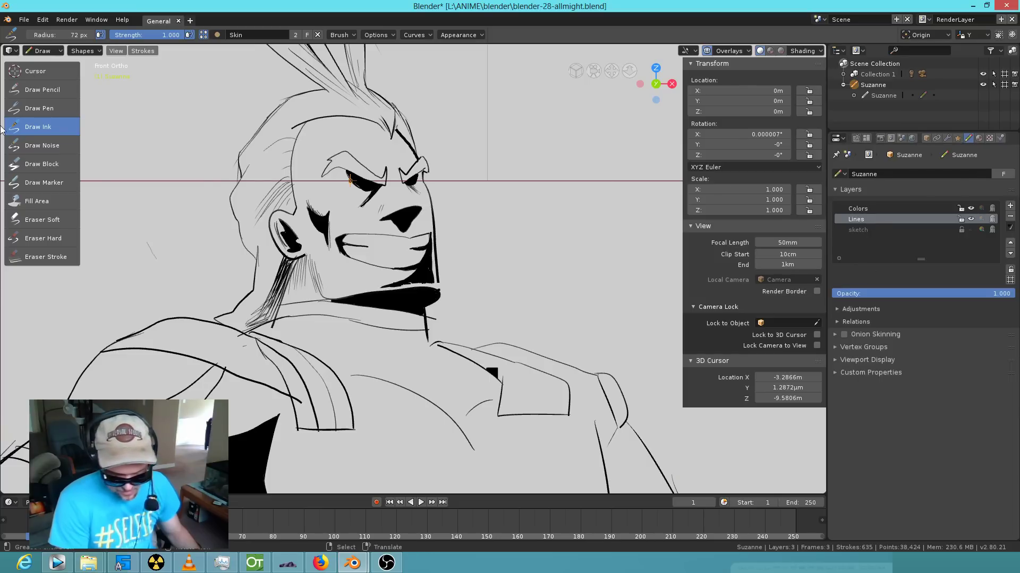
click(23, 19)
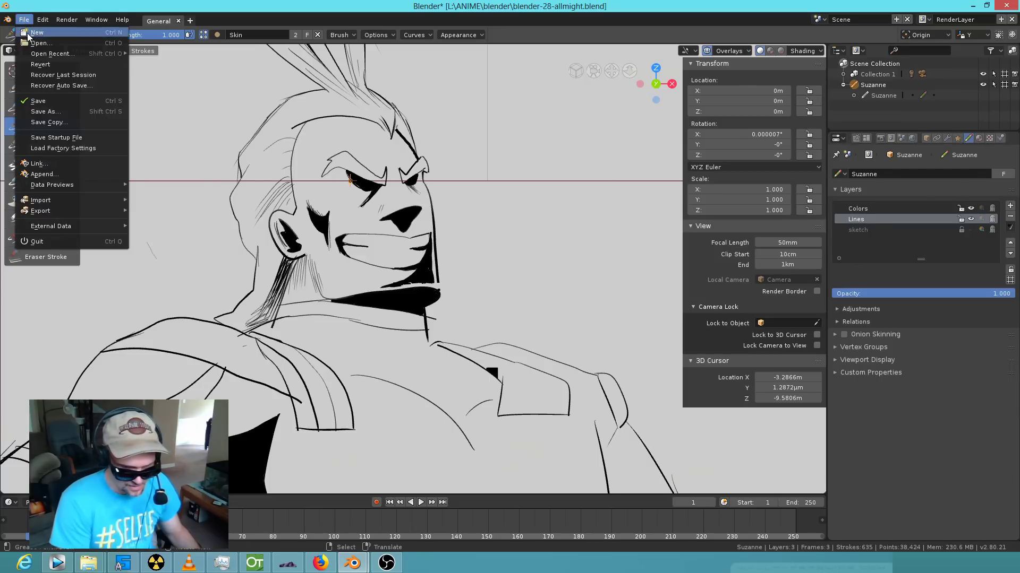
click(34, 98)
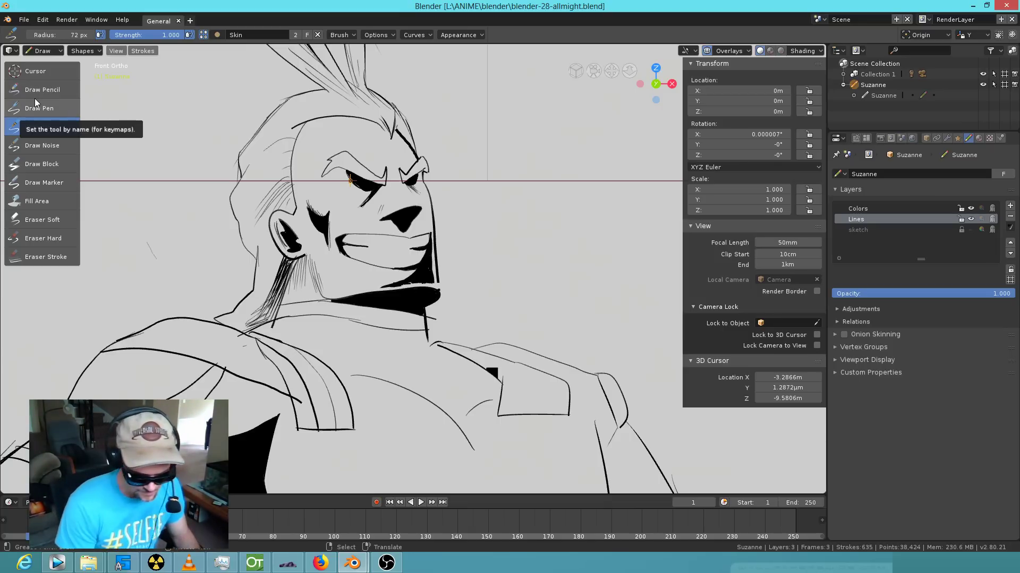
Try filling the hair region with Fill Area using the black fill material, and undo the fill.
click(56, 202)
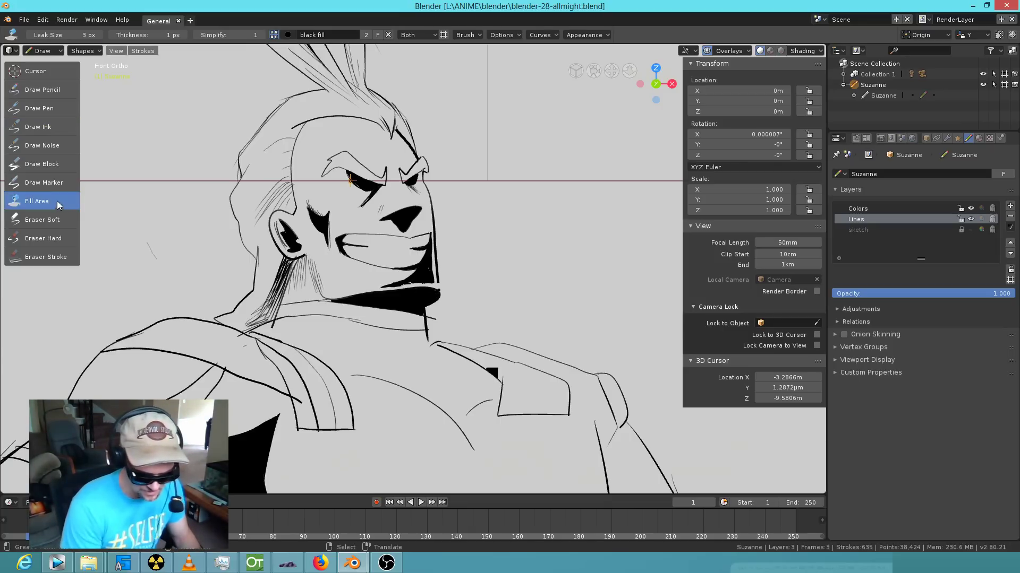
click(303, 102)
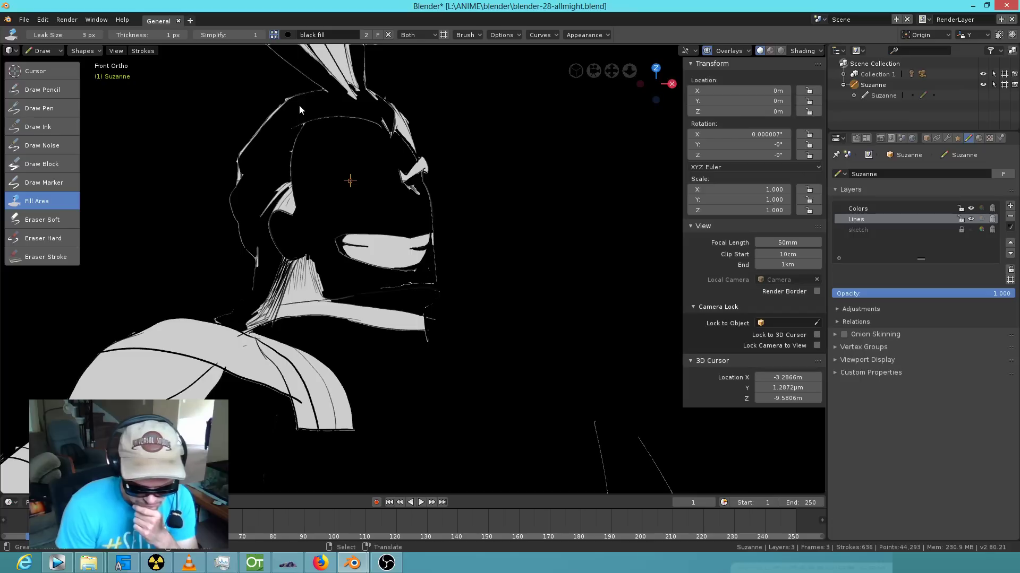
key(ctrl+z)
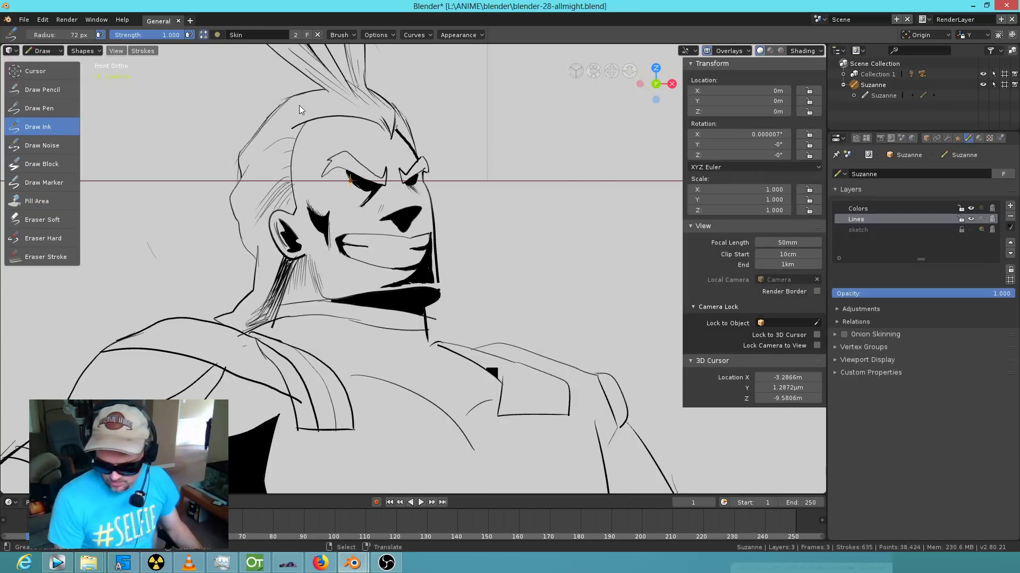
Set the Draw Ink brush's material to Black.
click(978, 138)
click(855, 138)
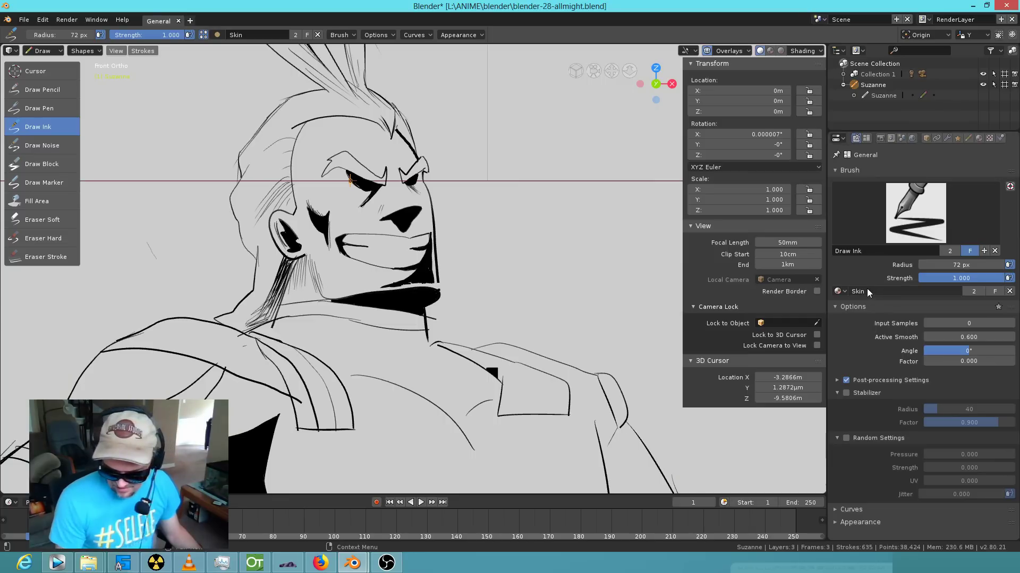
click(917, 293)
click(840, 291)
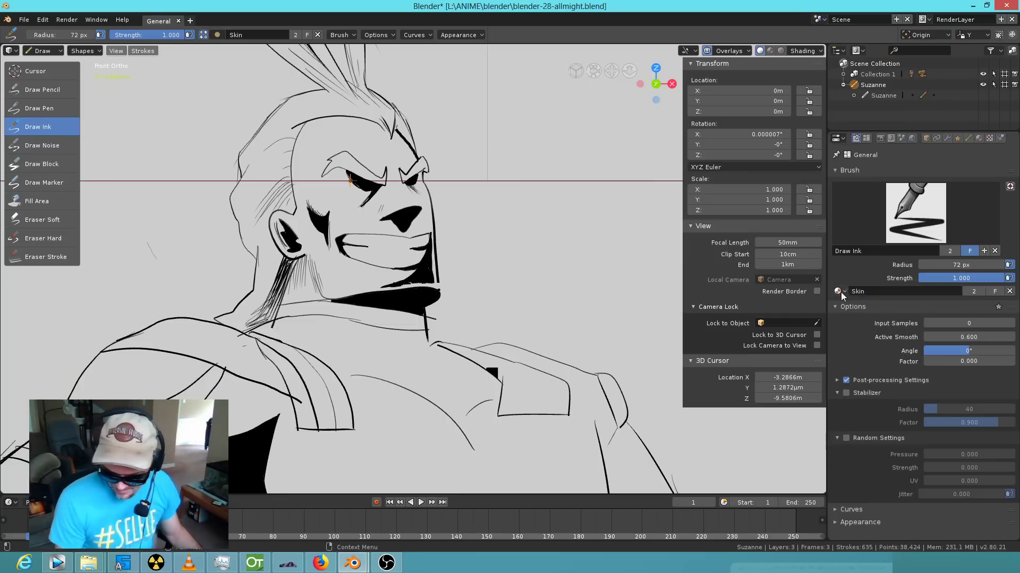
click(840, 291)
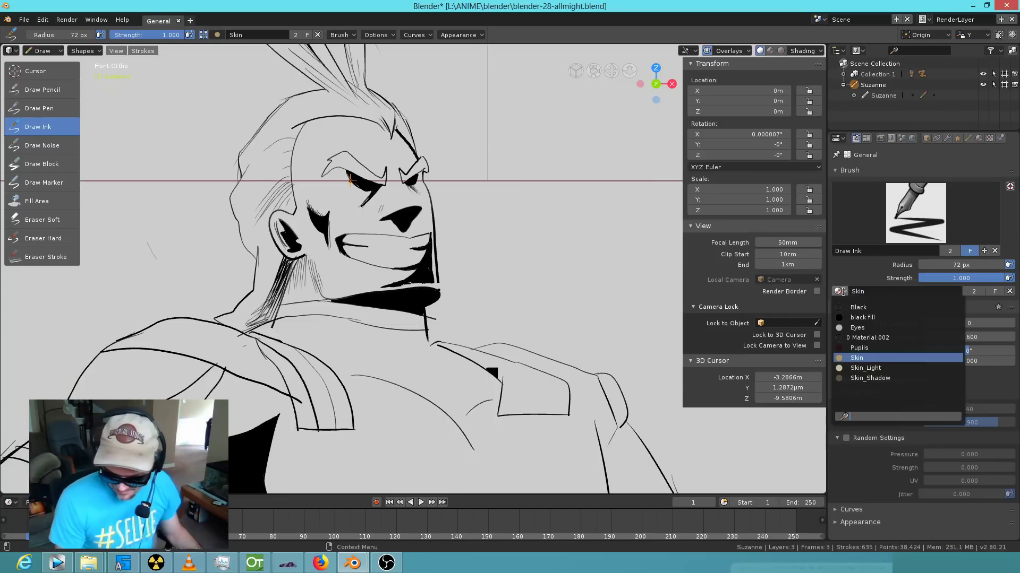
click(880, 307)
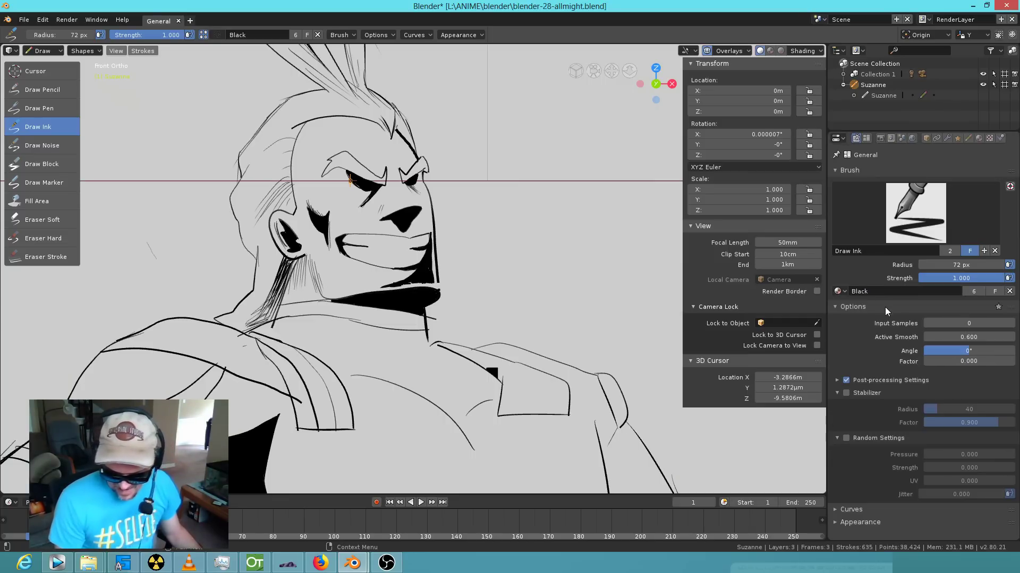
Set Fill Area to the Skin material with a 9 px leak size, try filling the face, and undo that fill.
click(49, 202)
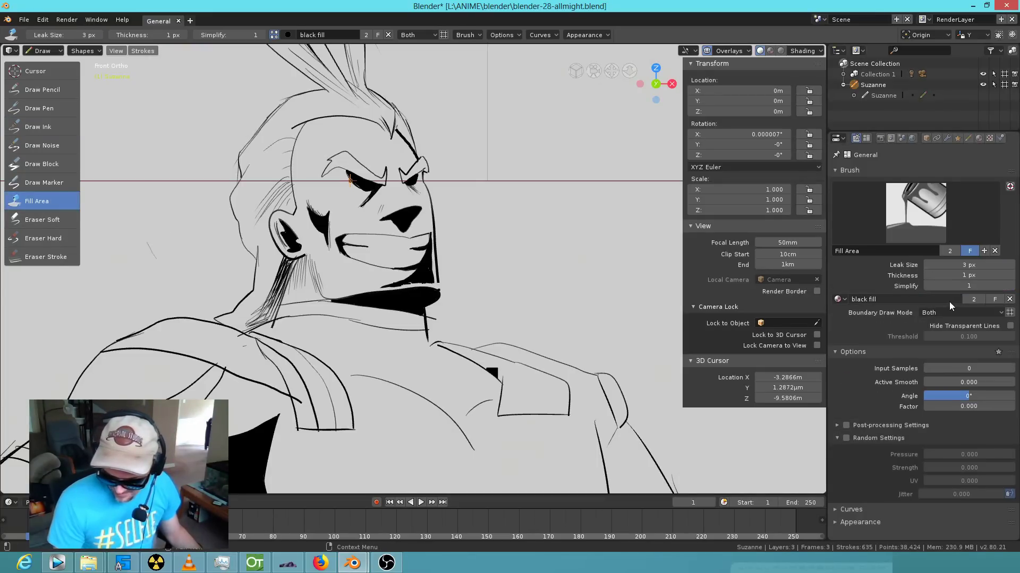
click(843, 300)
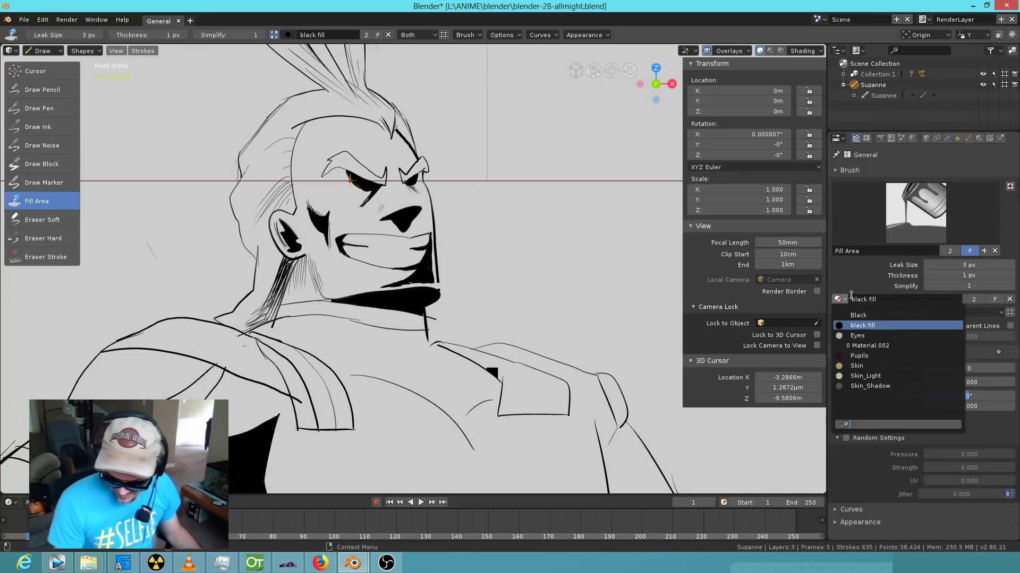
click(880, 366)
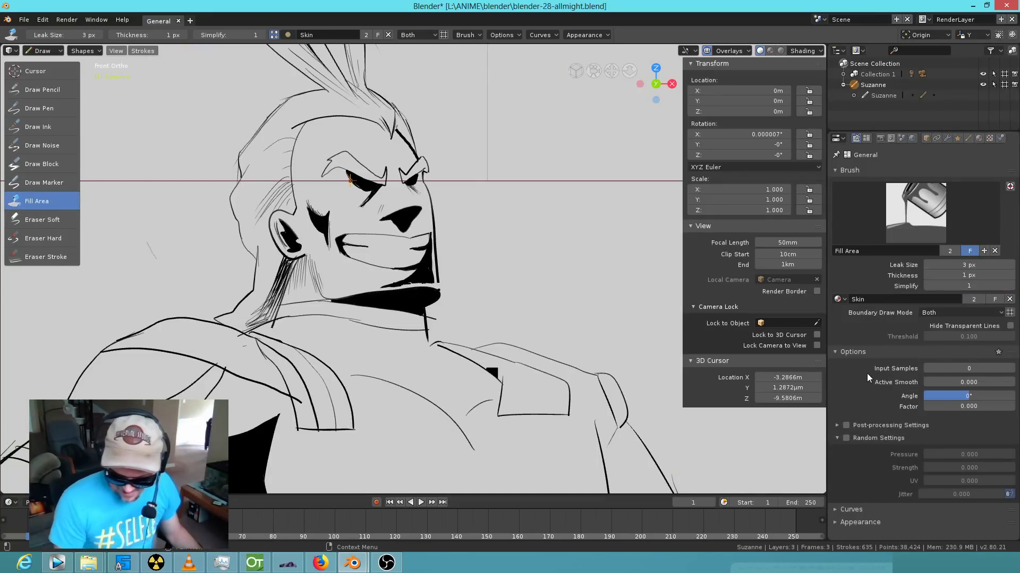
click(380, 209)
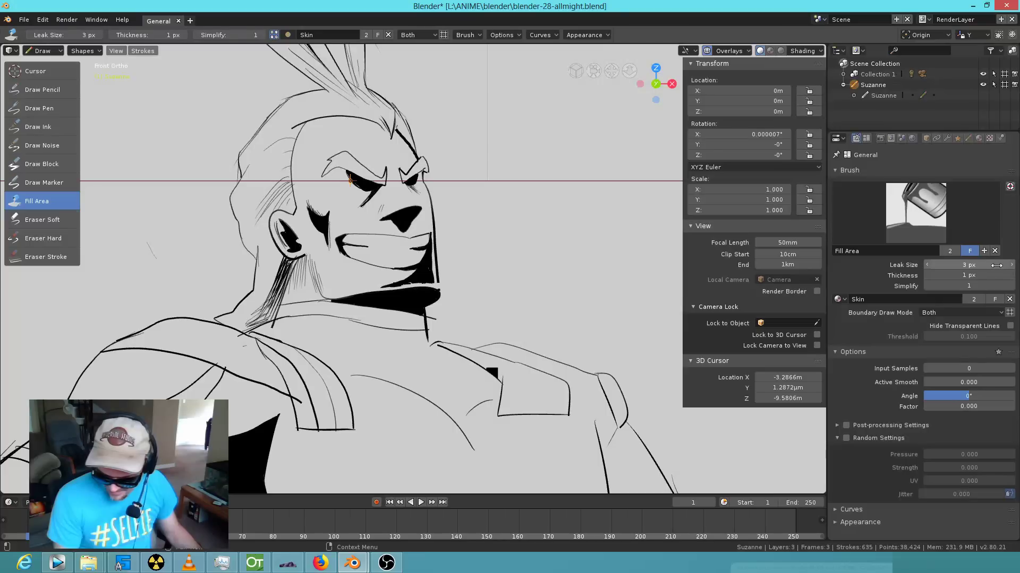
click(334, 273)
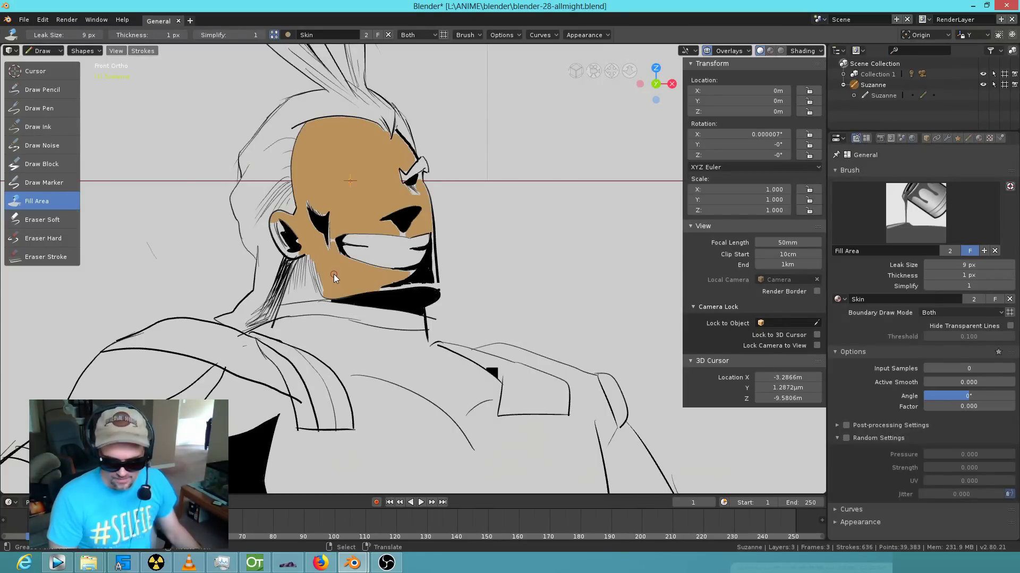
key(ctrl+z)
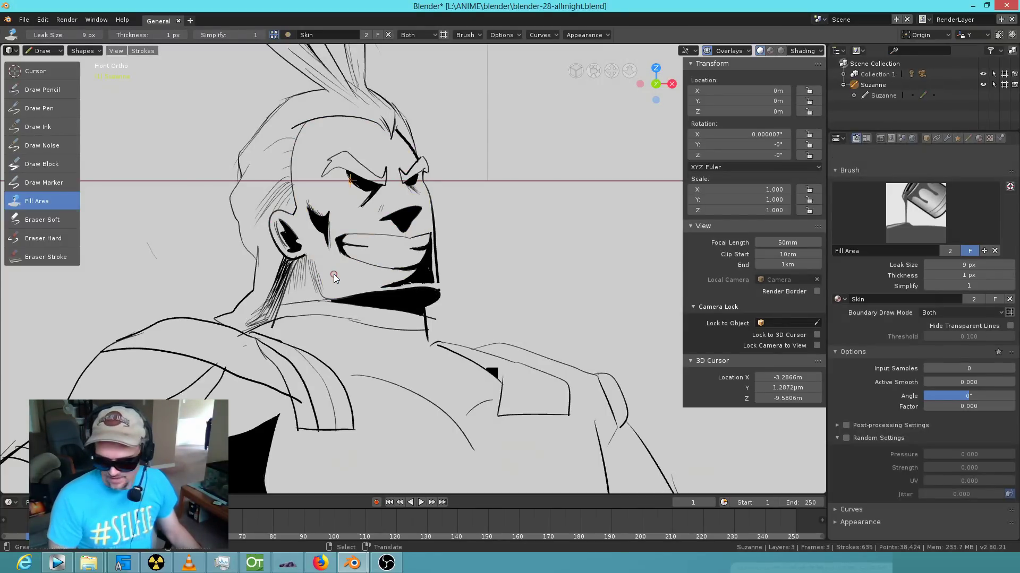
Make the Colors layer active and fill the character's face with the Skin material.
click(968, 138)
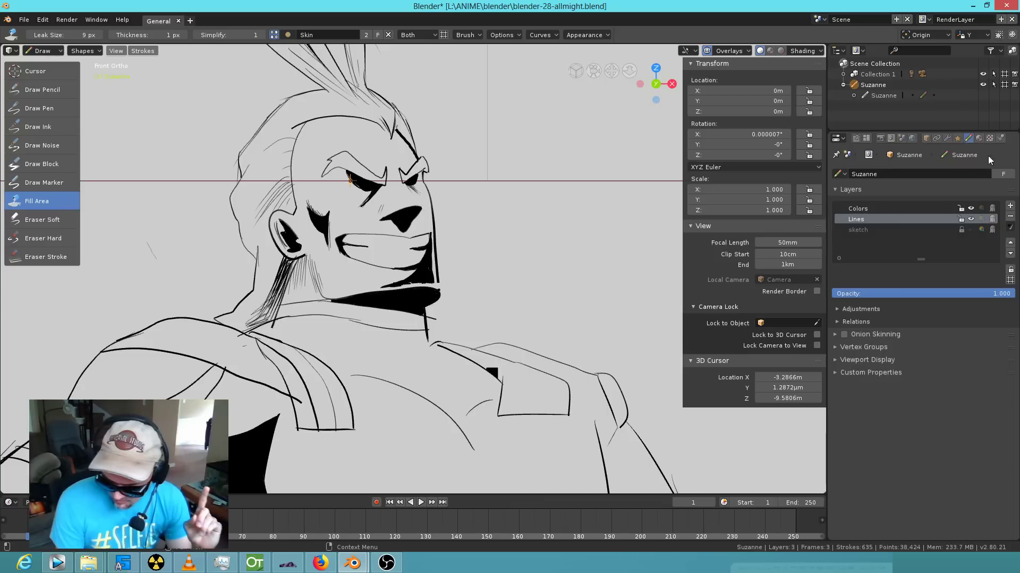
click(891, 207)
click(353, 222)
click(354, 222)
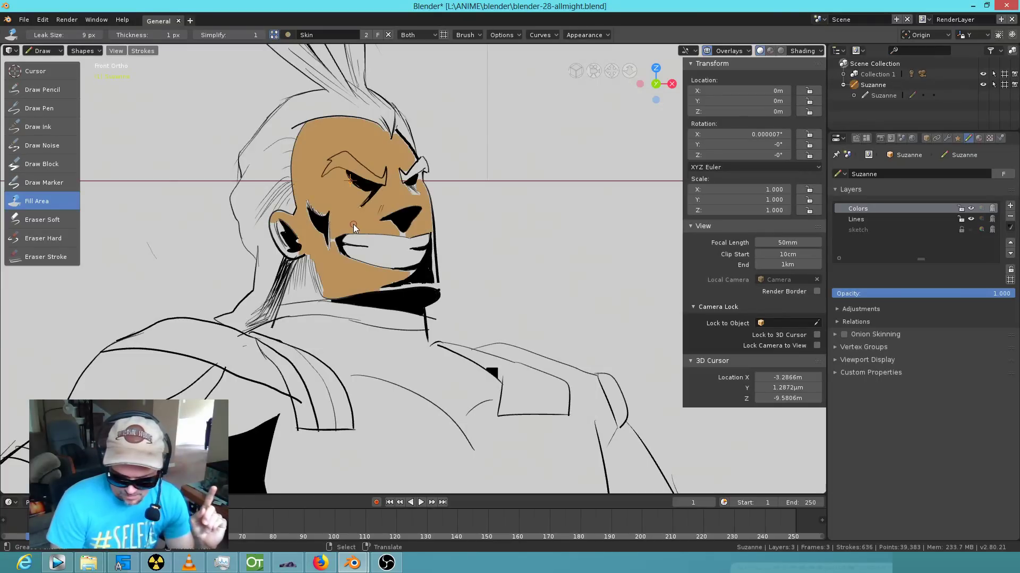
Try filling the neck below the ear with the Skin material, and undo both the neck and face fills.
click(305, 288)
click(305, 289)
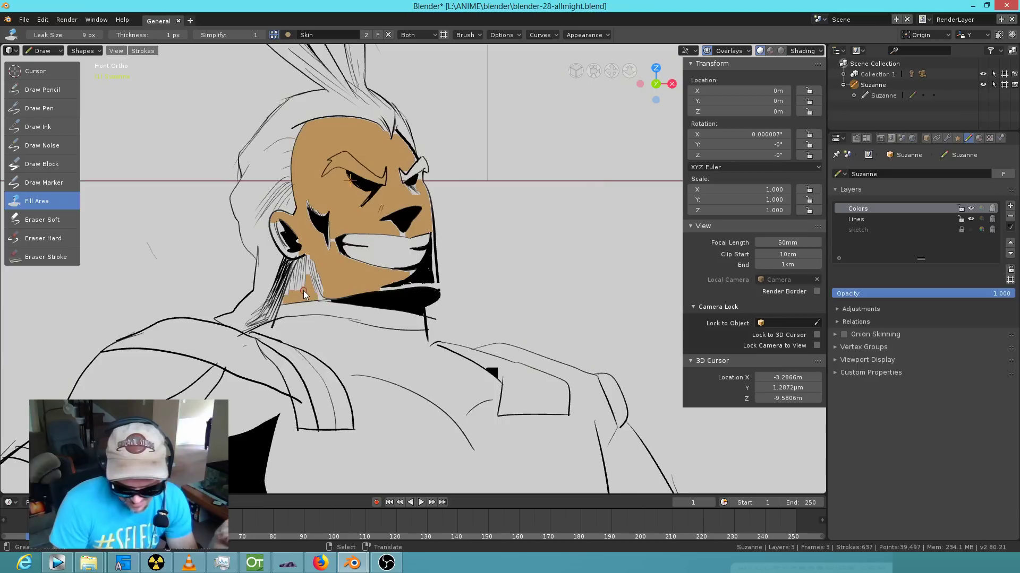
key(ctrl+z)
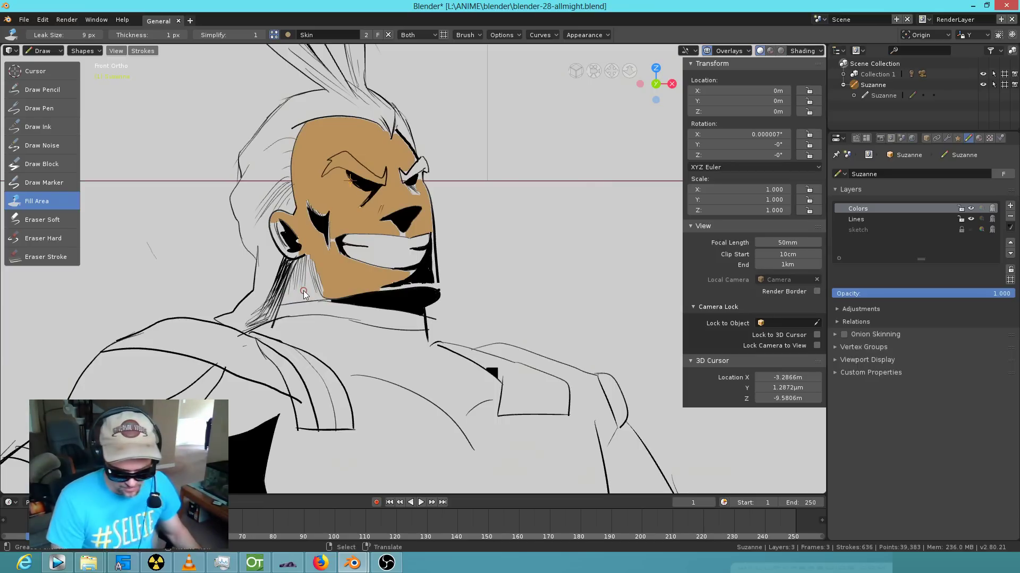
key(ctrl+z)
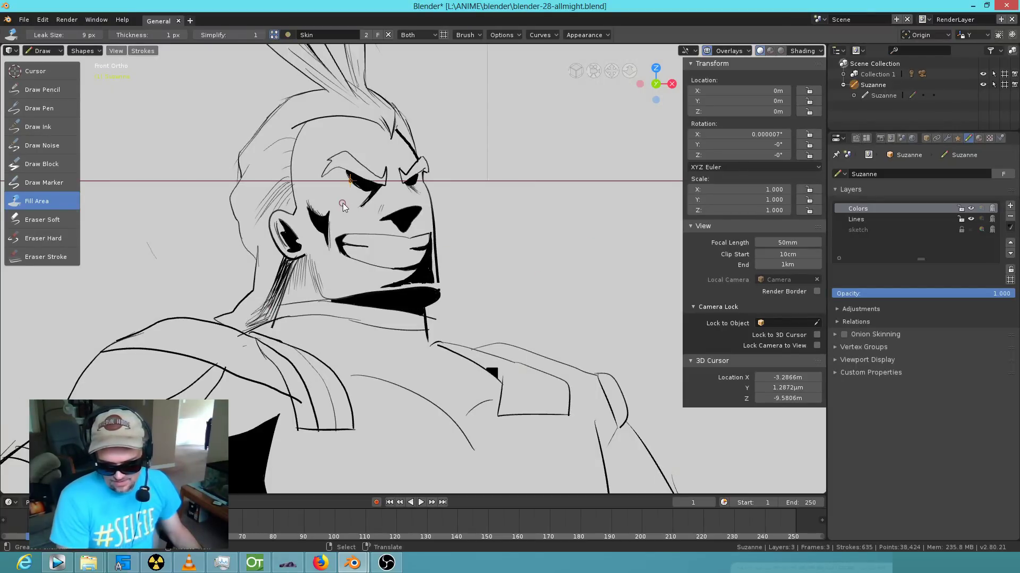
Switch to the Draw Pen brush and assign it the Skin material.
scroll(351, 209, up, 1)
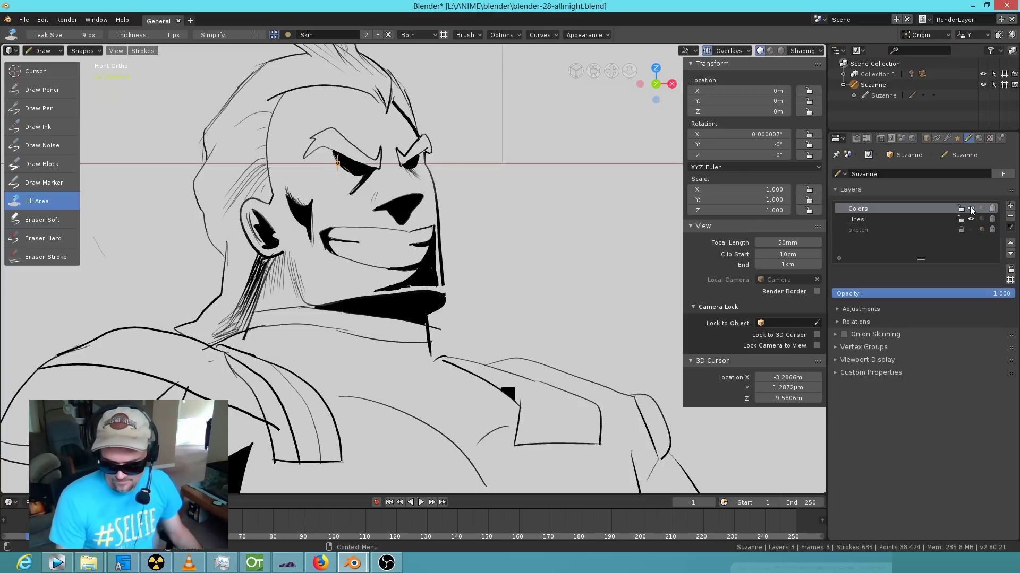
click(53, 107)
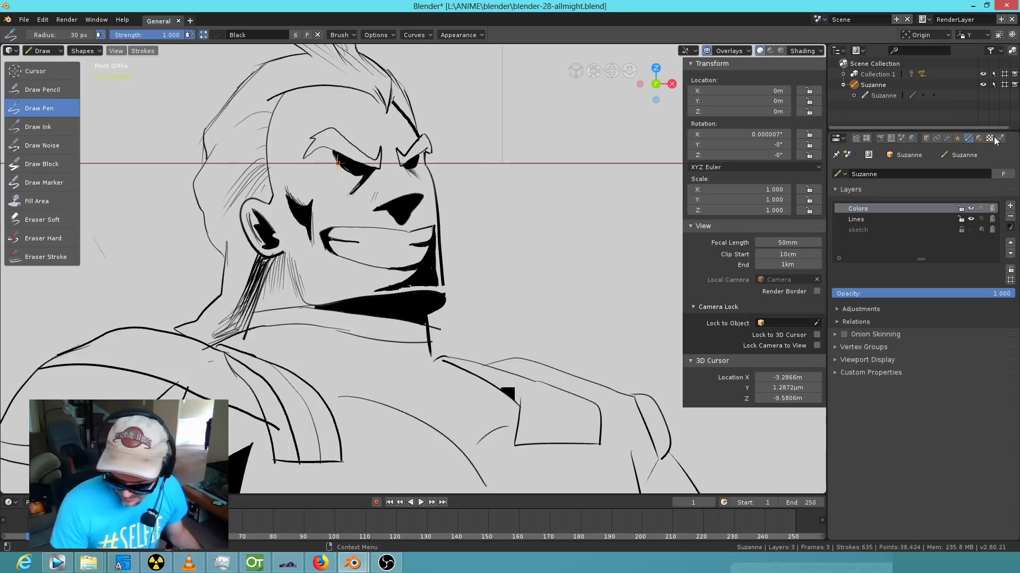
click(856, 138)
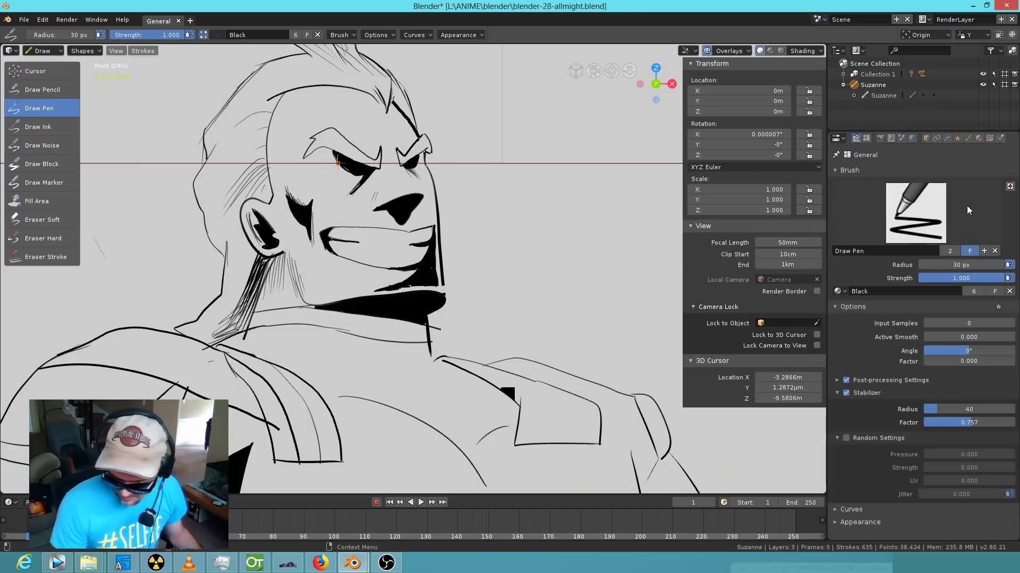
click(852, 293)
click(883, 356)
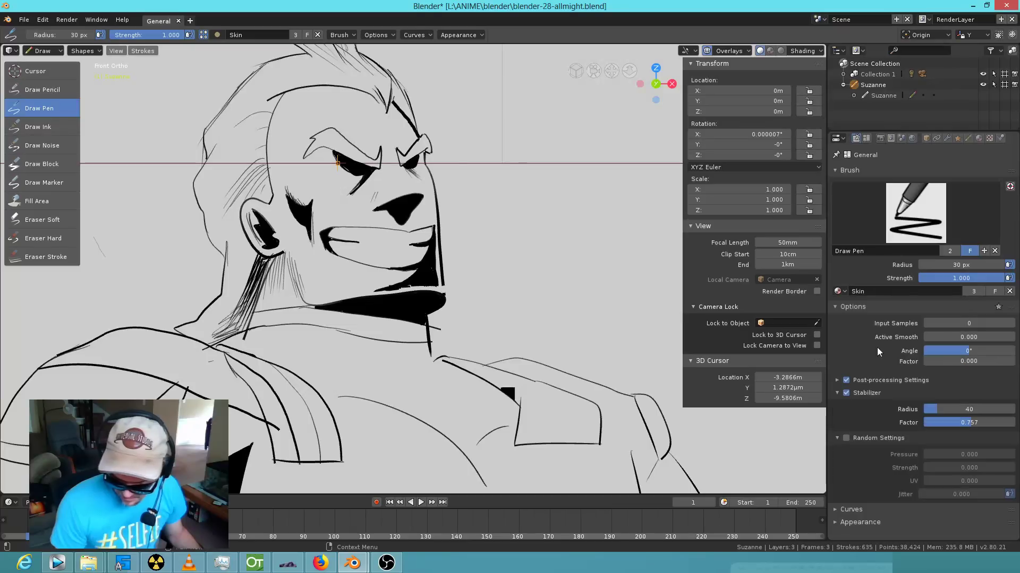
Try outlining the face as a filled skin shape with the stabilizer on, and undo the strokes.
mouse_move(385, 104)
mouse_down()
mouse_move(318, 89)
mouse_move(274, 115)
mouse_move(273, 210)
mouse_move(243, 211)
mouse_move(255, 240)
mouse_up()
key(ctrl+z)
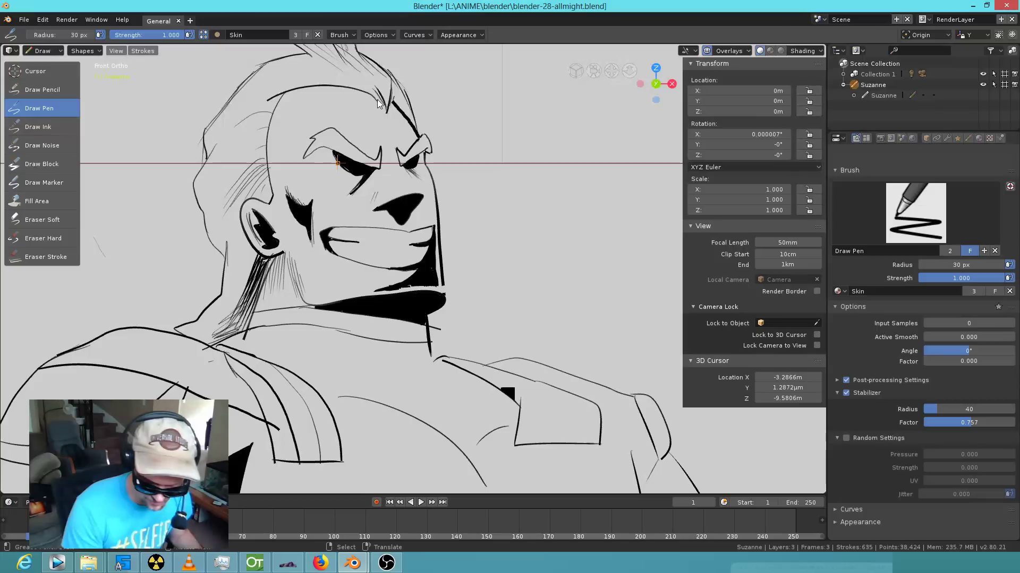
mouse_move(312, 87)
mouse_down()
mouse_move(275, 107)
mouse_move(268, 164)
mouse_move(286, 223)
mouse_move(314, 212)
mouse_move(300, 154)
mouse_move(317, 110)
mouse_up()
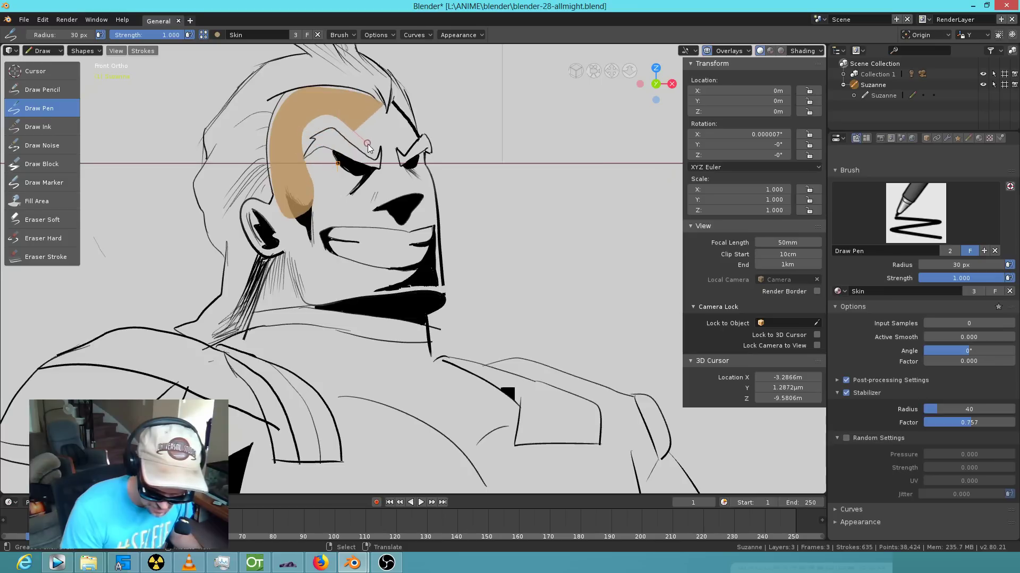
drag(402, 123, 401, 108)
key(ctrl+z)
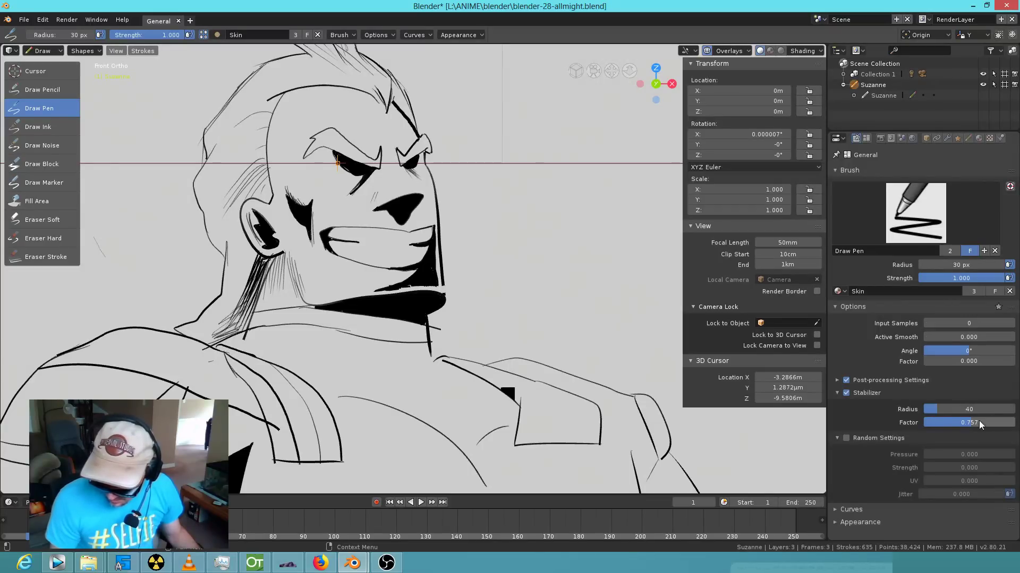
Turn off the Draw Pen stabilizer and paint filled skin shapes over the forehead, ear, cheek, jaw and eye area.
click(847, 393)
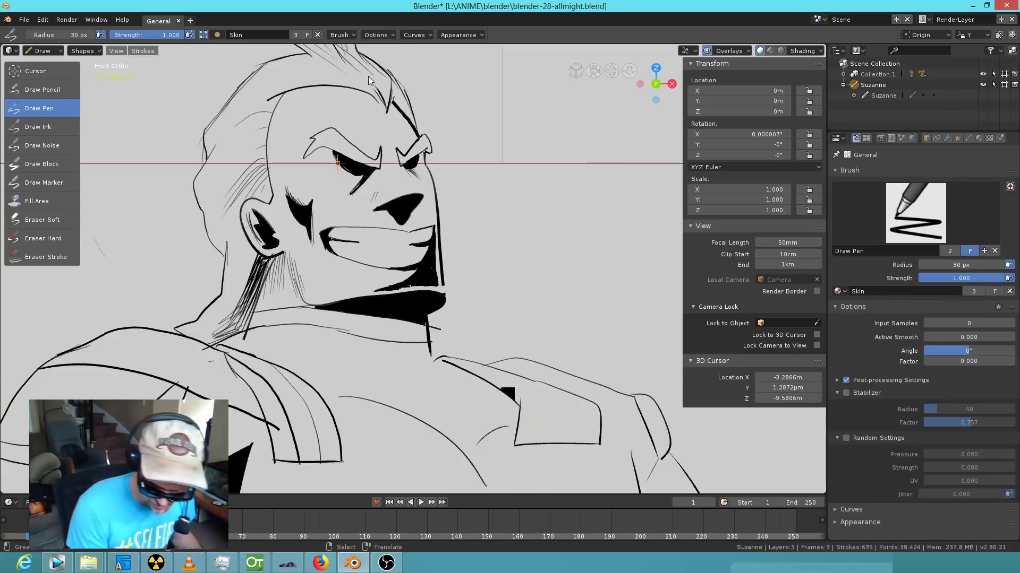
mouse_move(323, 85)
mouse_down()
mouse_move(285, 93)
mouse_move(272, 111)
mouse_move(274, 197)
mouse_move(310, 186)
mouse_move(327, 166)
mouse_move(301, 155)
mouse_move(307, 136)
mouse_move(330, 126)
mouse_up()
mouse_move(373, 157)
mouse_down()
mouse_move(385, 162)
mouse_move(390, 133)
mouse_move(394, 152)
mouse_move(413, 130)
mouse_move(417, 113)
mouse_move(404, 102)
mouse_up()
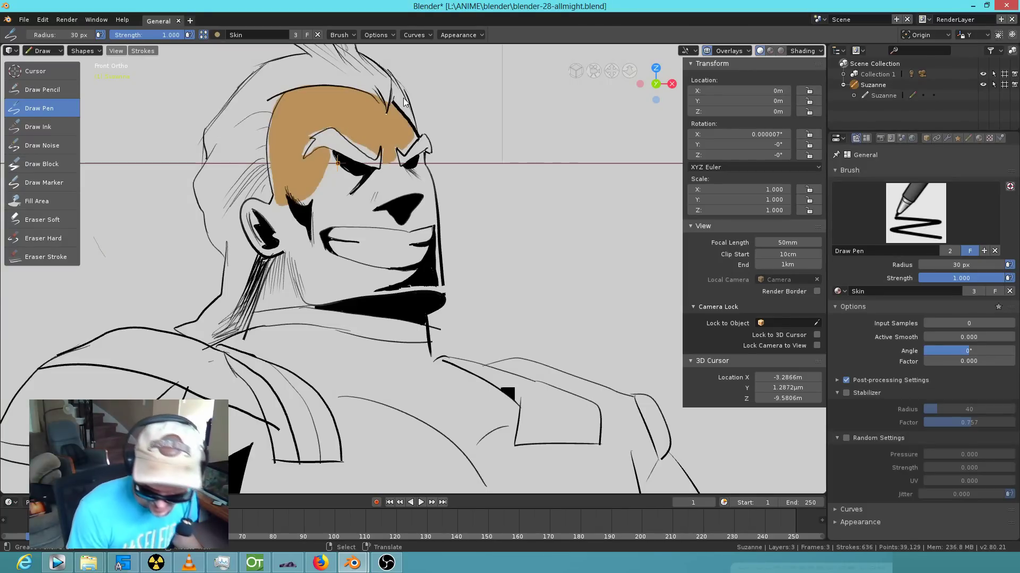
mouse_move(353, 177)
mouse_down()
mouse_move(329, 171)
mouse_move(298, 196)
mouse_move(252, 203)
mouse_move(254, 239)
mouse_move(322, 296)
mouse_move(363, 269)
mouse_move(330, 250)
mouse_move(321, 227)
mouse_up()
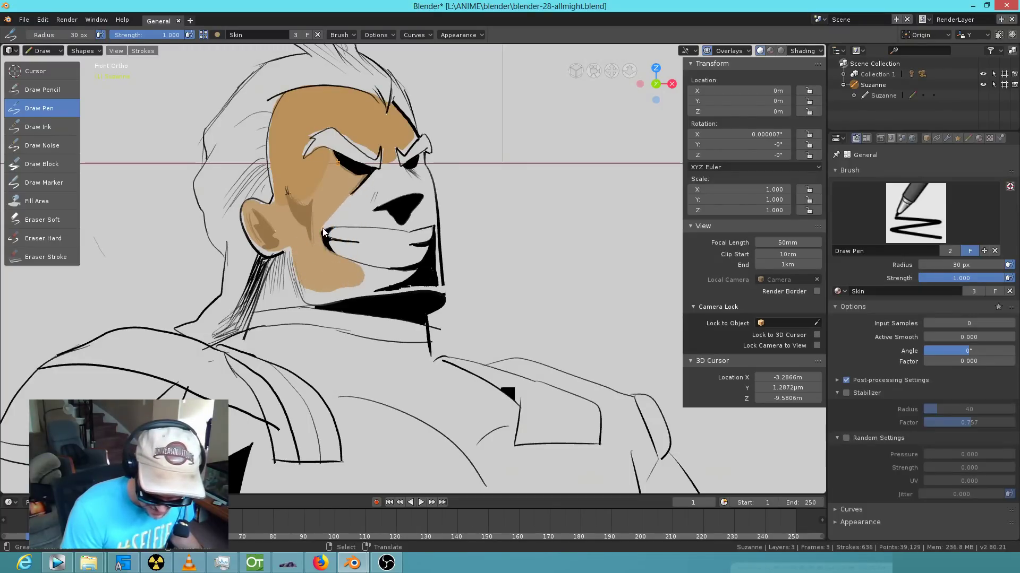
mouse_move(381, 212)
mouse_down()
mouse_move(382, 176)
mouse_move(422, 162)
mouse_move(388, 162)
mouse_move(377, 178)
mouse_move(401, 170)
mouse_up()
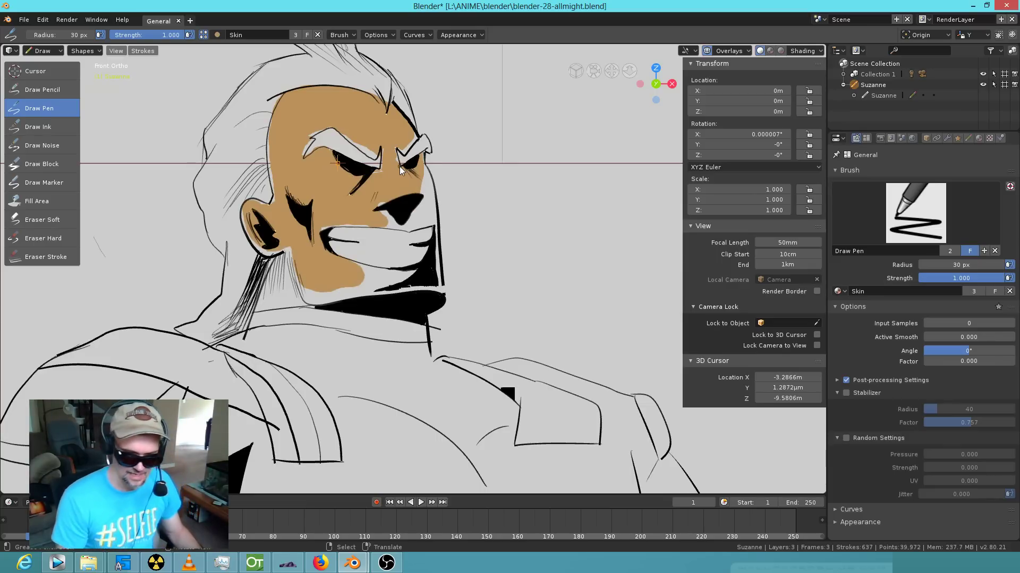
Use Fill Area to fill the uncoloured gaps beside the nose and along the chin with Skin.
click(57, 205)
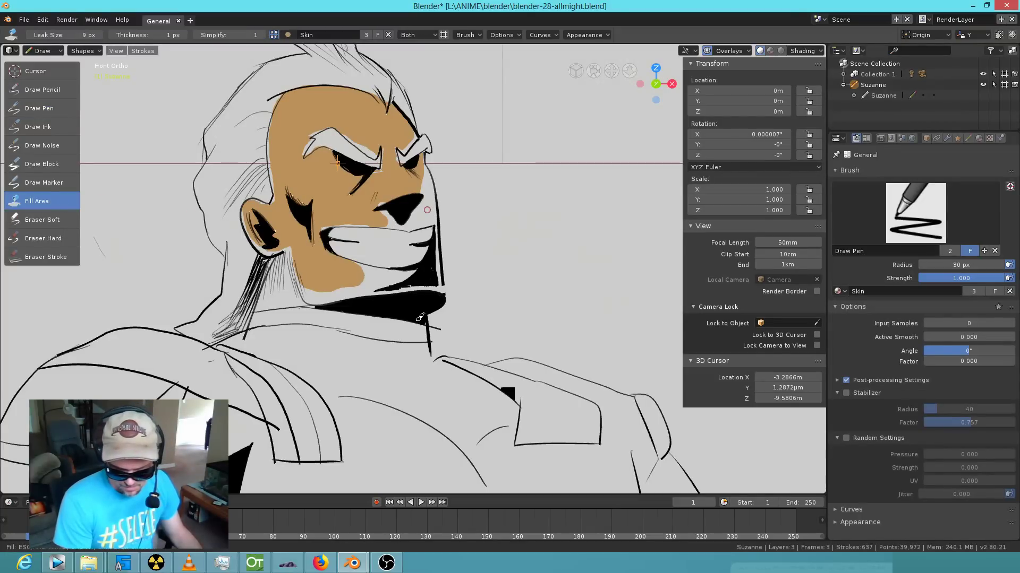
click(419, 277)
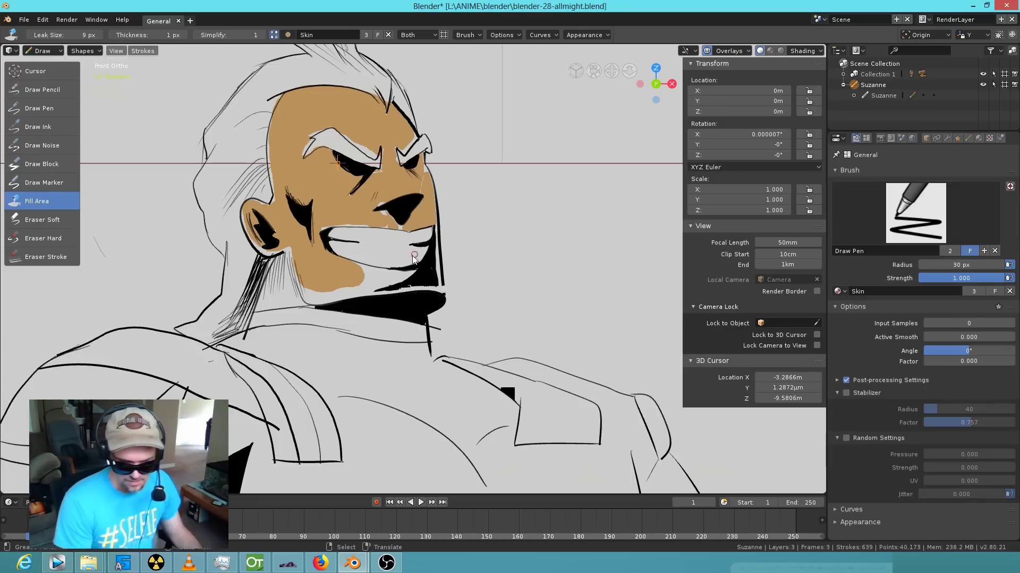
click(379, 275)
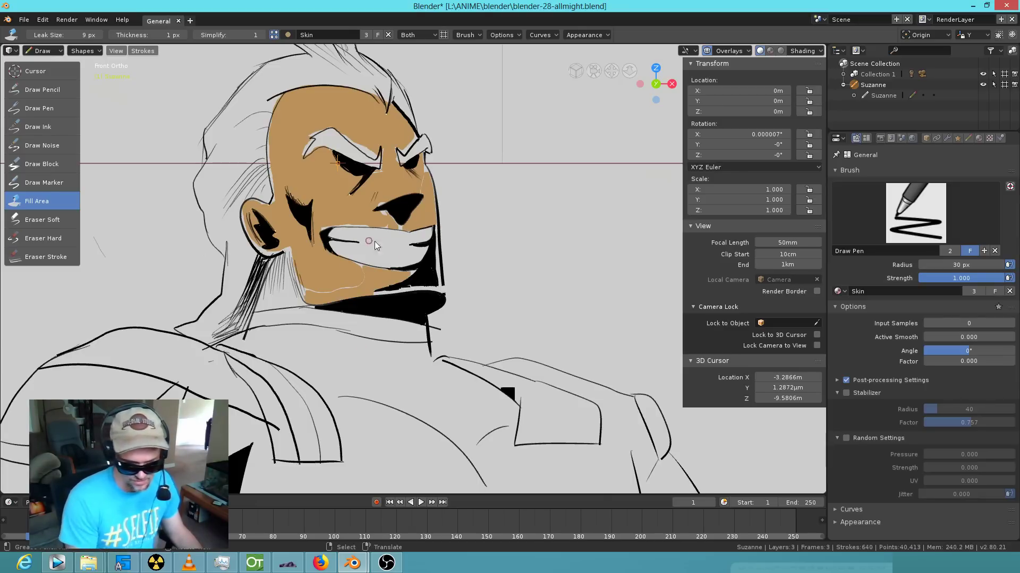
Use Draw Pen to paint the neck below the ear with Skin and cover the gaps around the ear.
click(55, 107)
mouse_move(289, 258)
mouse_down()
mouse_move(285, 245)
mouse_move(254, 313)
mouse_move(296, 301)
mouse_up()
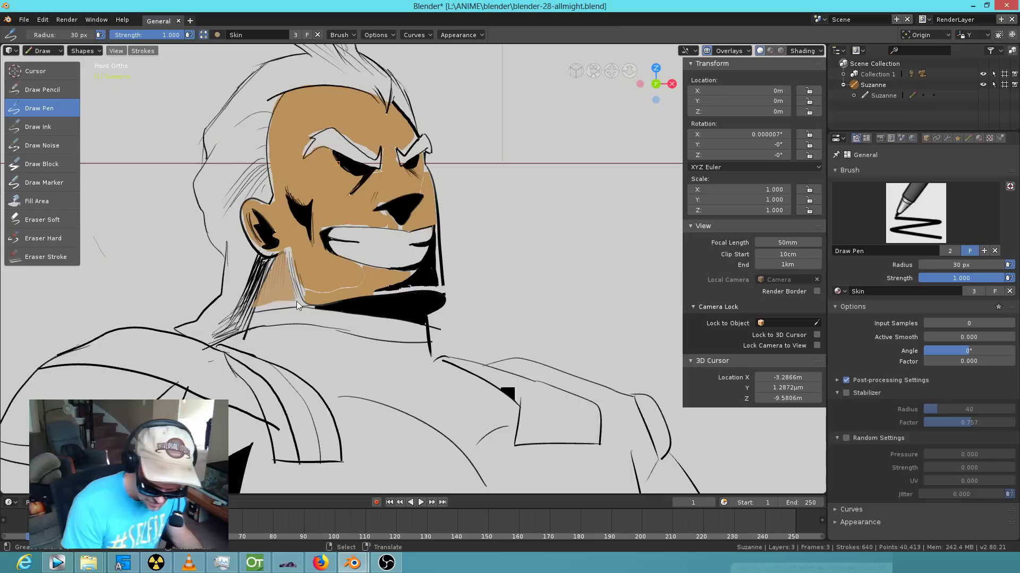
drag(297, 247, 289, 243)
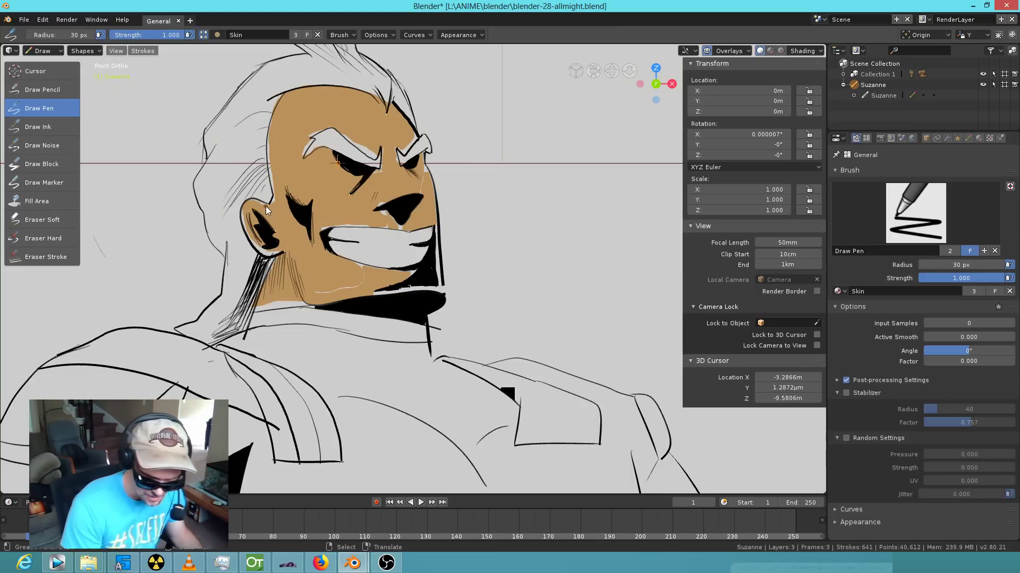
mouse_move(252, 202)
mouse_down()
mouse_move(244, 227)
mouse_move(258, 247)
mouse_move(267, 259)
mouse_move(286, 250)
mouse_up()
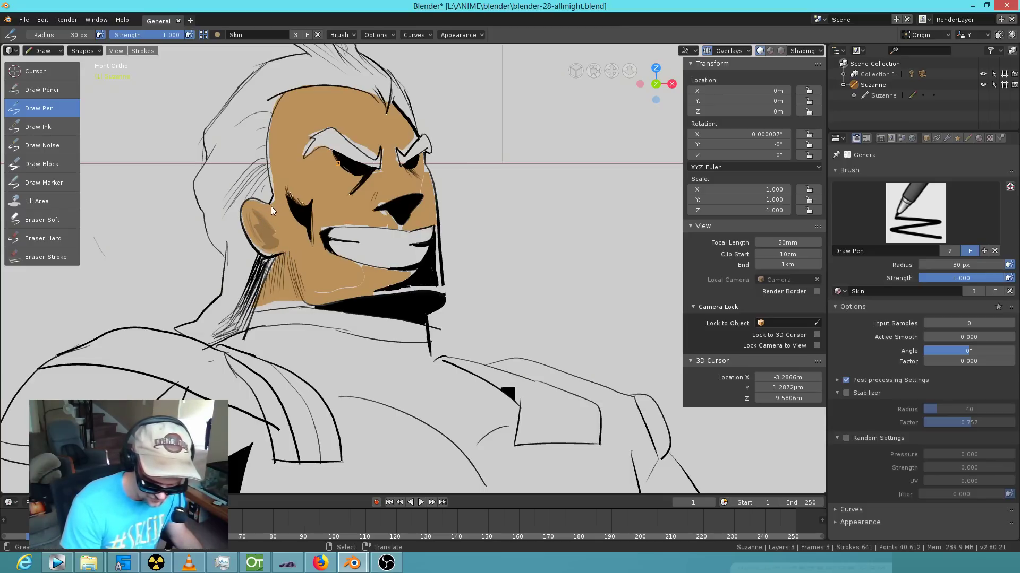
drag(271, 206, 283, 145)
drag(274, 209, 268, 141)
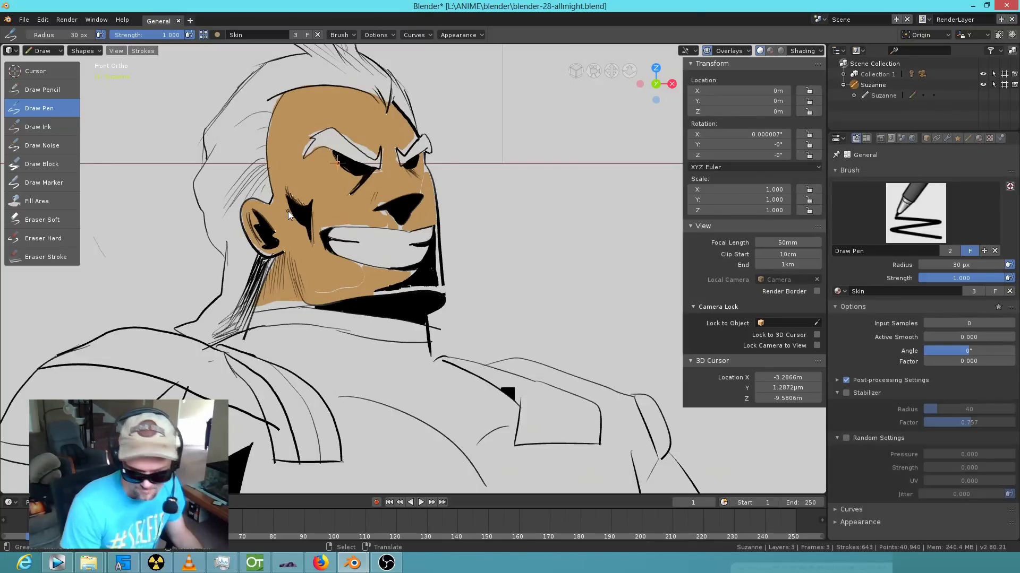
Cover the remaining gaps along the face's front edge, chin, neck base and nose with Skin-coloured Draw Pen strokes.
drag(423, 162, 423, 167)
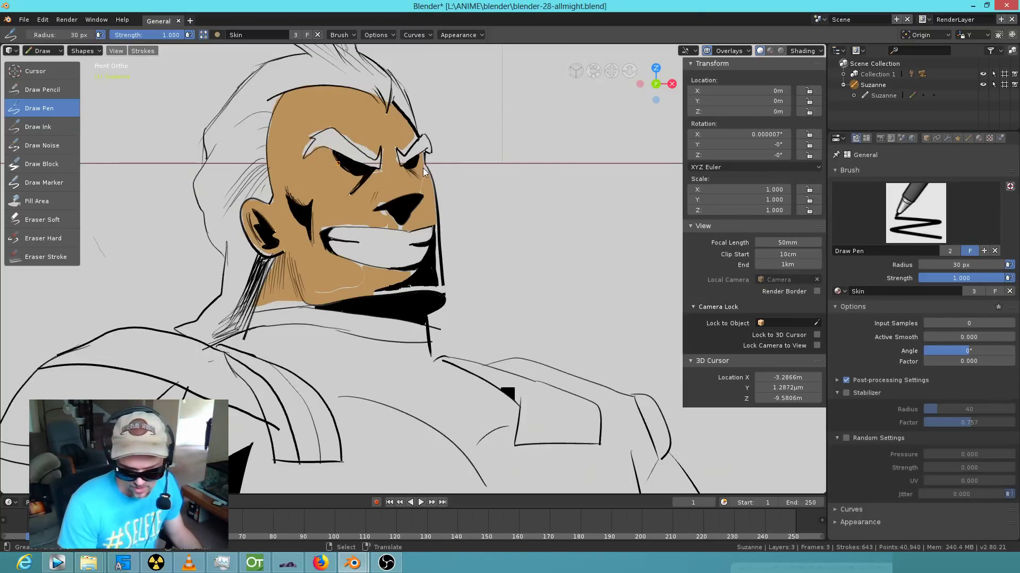
mouse_move(431, 212)
mouse_down()
mouse_move(438, 297)
mouse_move(432, 288)
mouse_move(389, 295)
mouse_move(393, 276)
mouse_up()
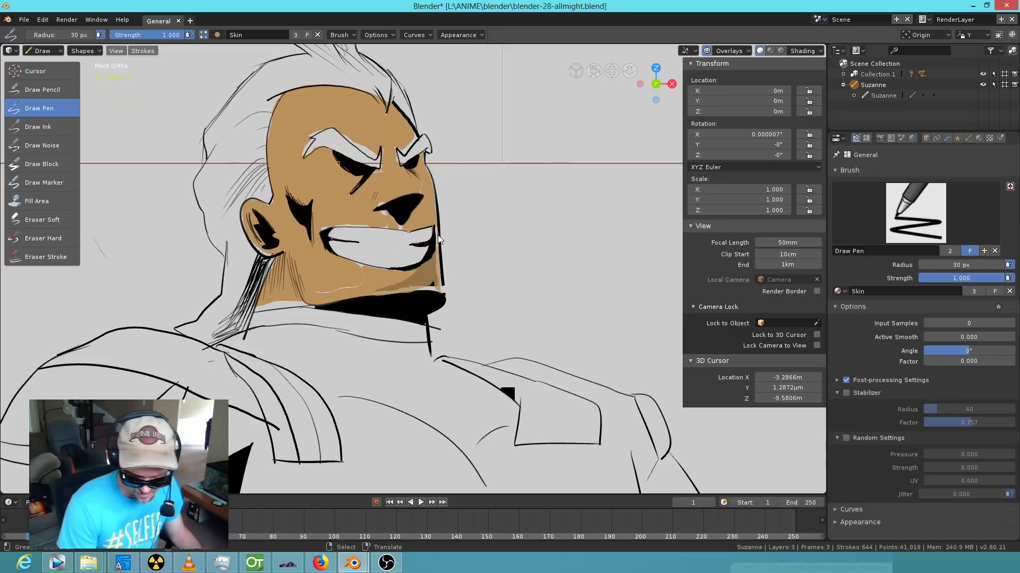
mouse_move(433, 223)
mouse_down()
mouse_move(442, 295)
mouse_move(444, 281)
mouse_move(419, 301)
mouse_up()
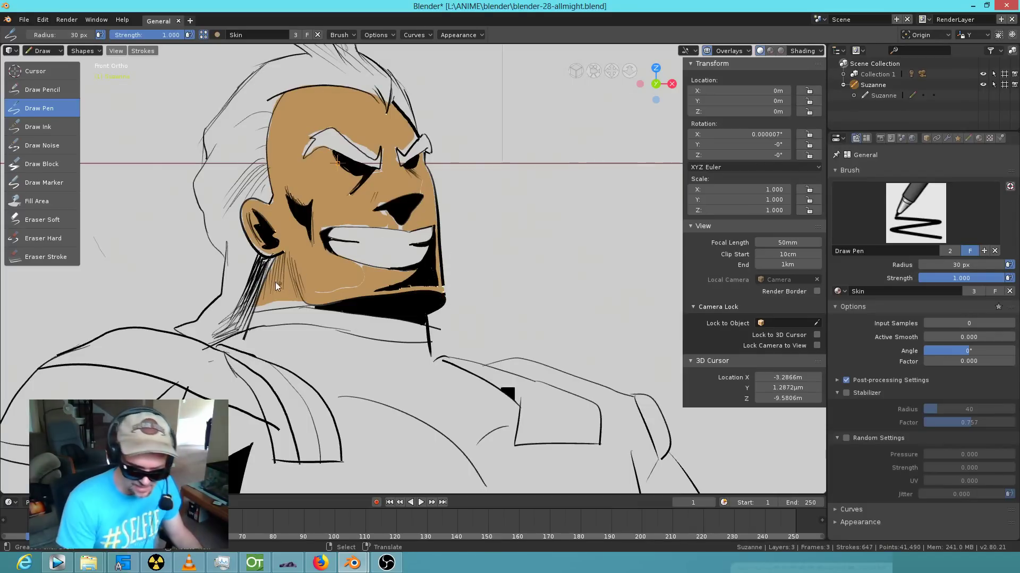
drag(310, 307, 327, 295)
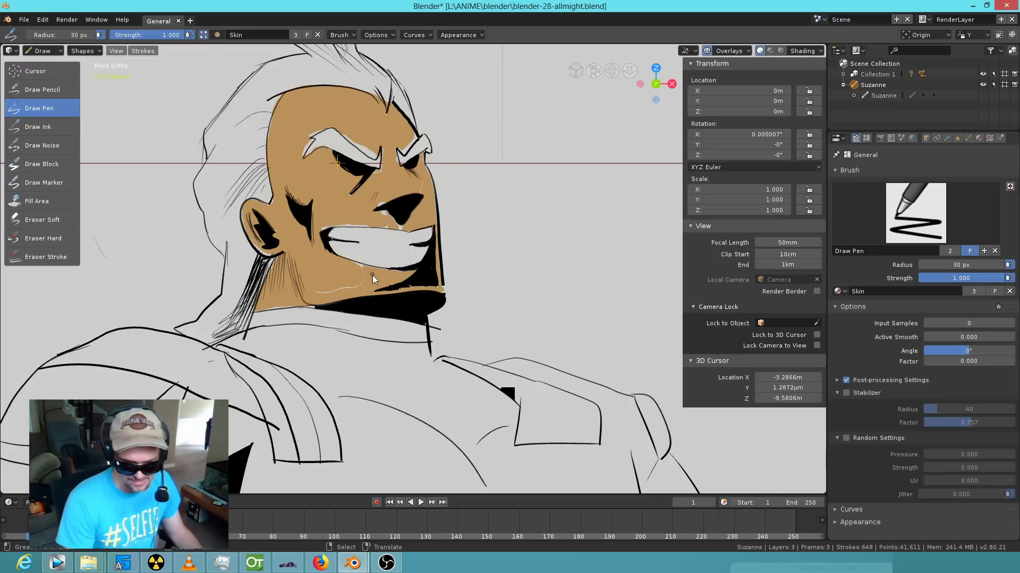
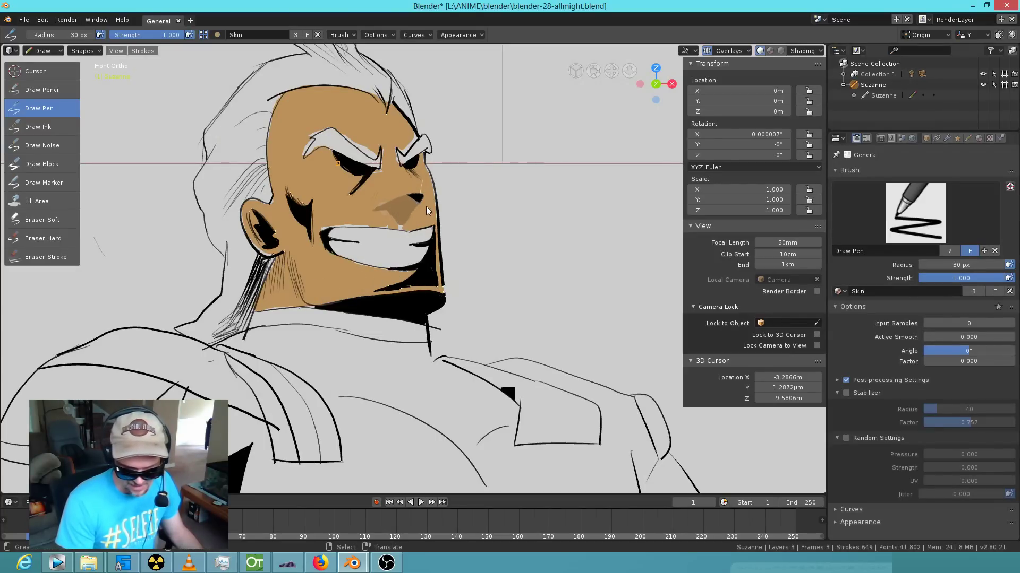
drag(425, 208, 430, 192)
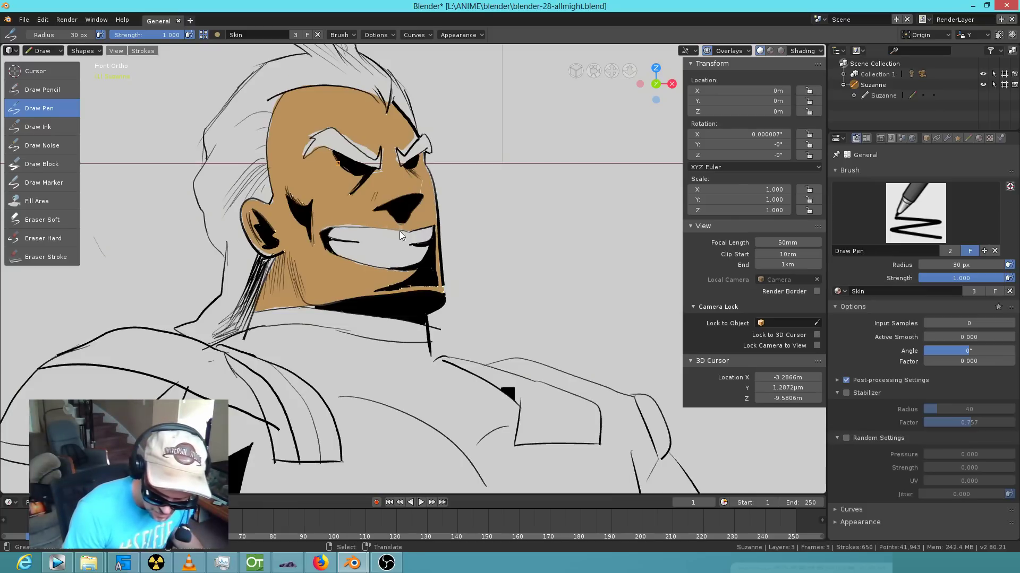
Cover the remaining gaps above the mouth, on the cheek and around both eyebrows with Skin-coloured Draw Pen strokes.
drag(390, 228, 366, 227)
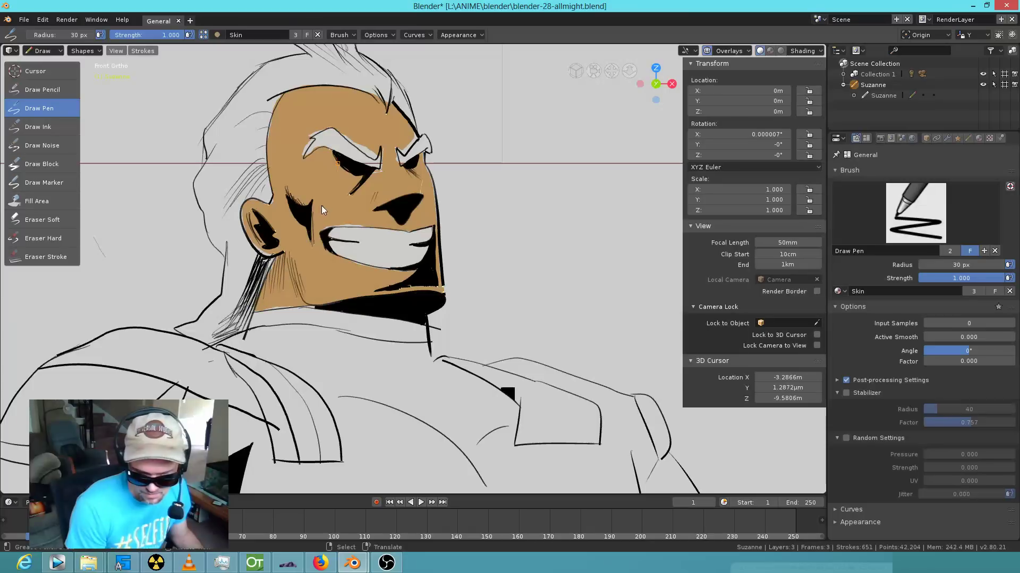
drag(375, 211, 319, 234)
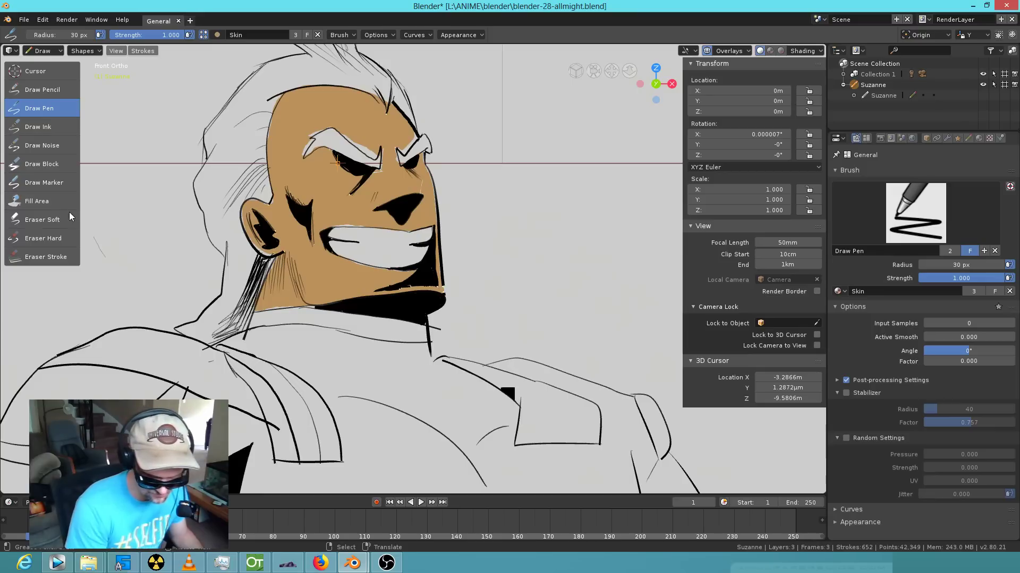
drag(358, 222, 434, 215)
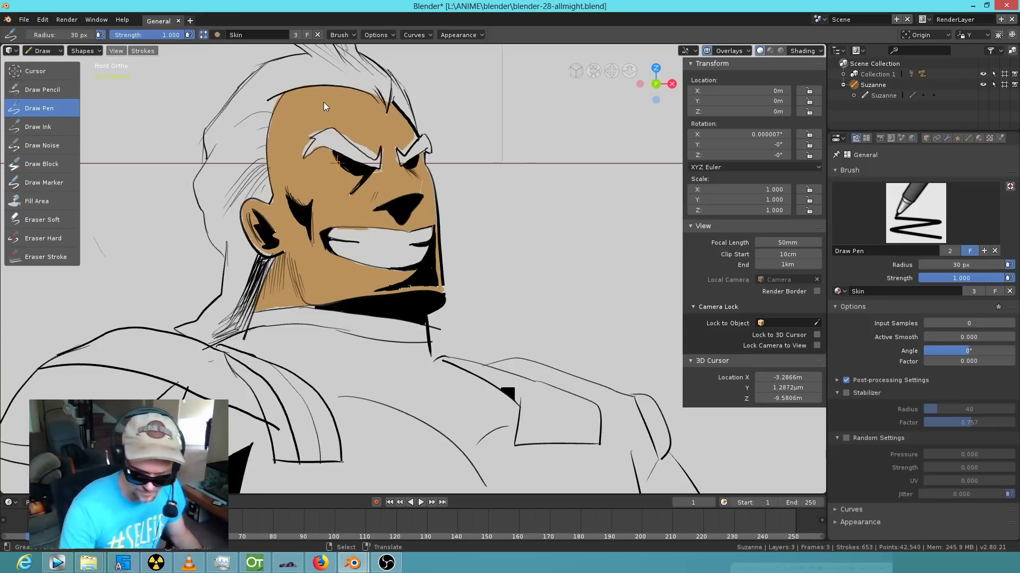
drag(374, 162, 381, 141)
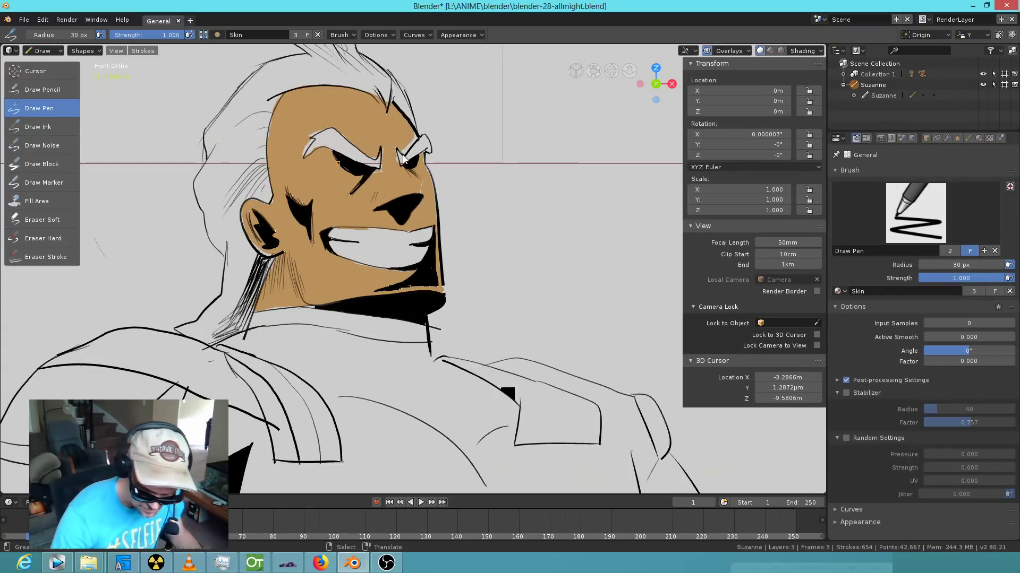
drag(413, 142, 398, 155)
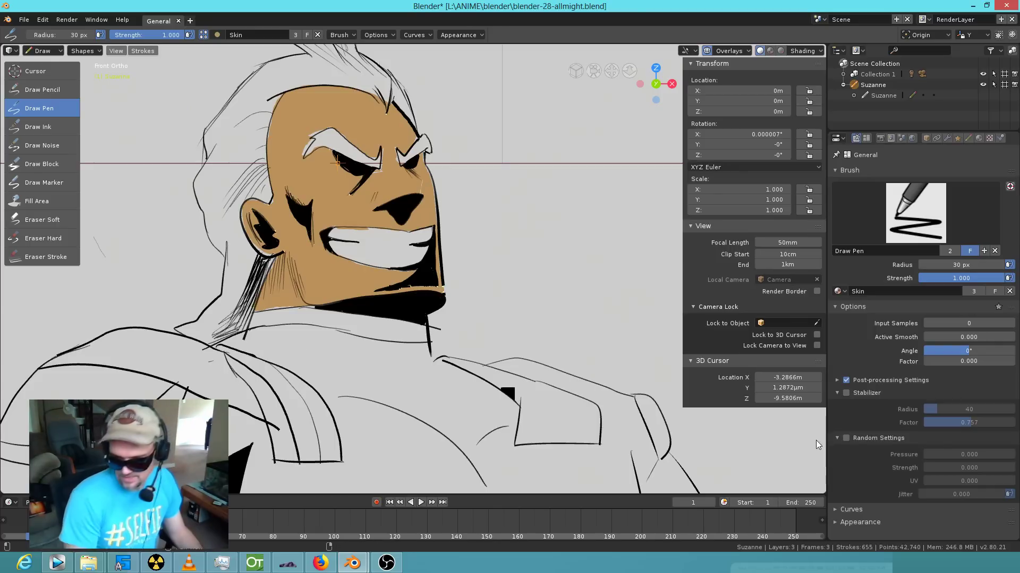
Change the fill colour of the Skin_Light material to a saturated yellow.
click(979, 138)
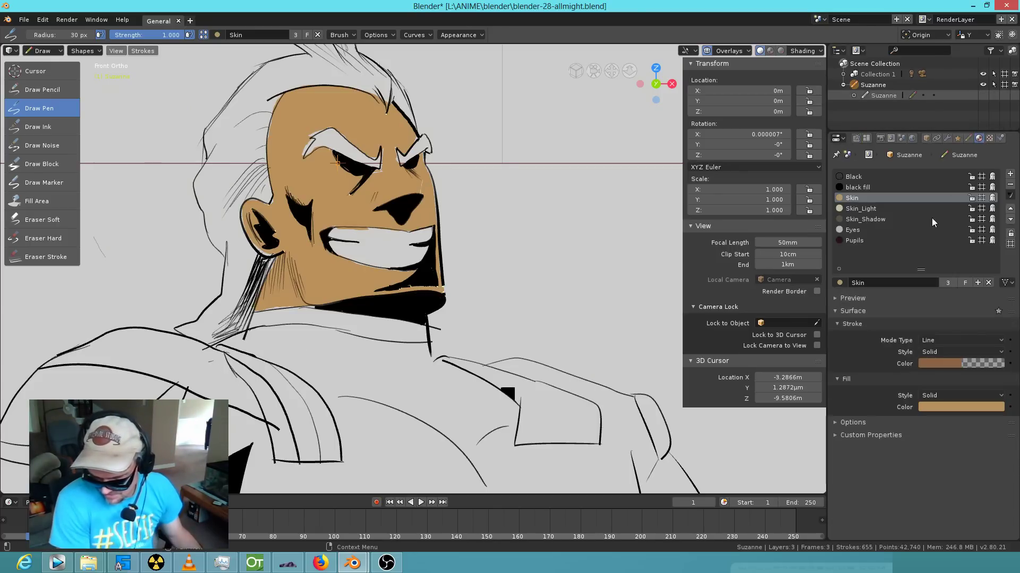
click(865, 209)
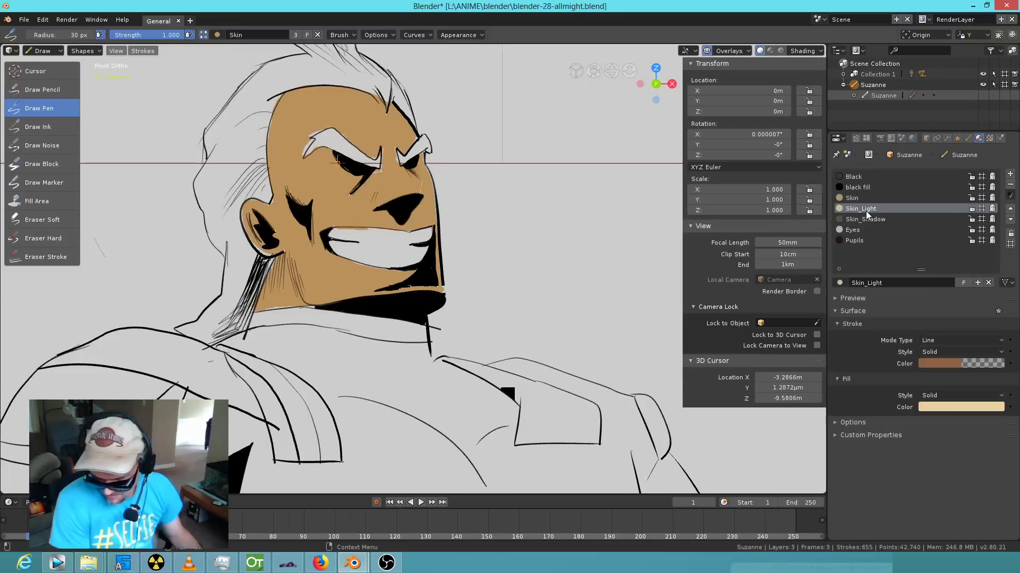
click(953, 407)
click(920, 319)
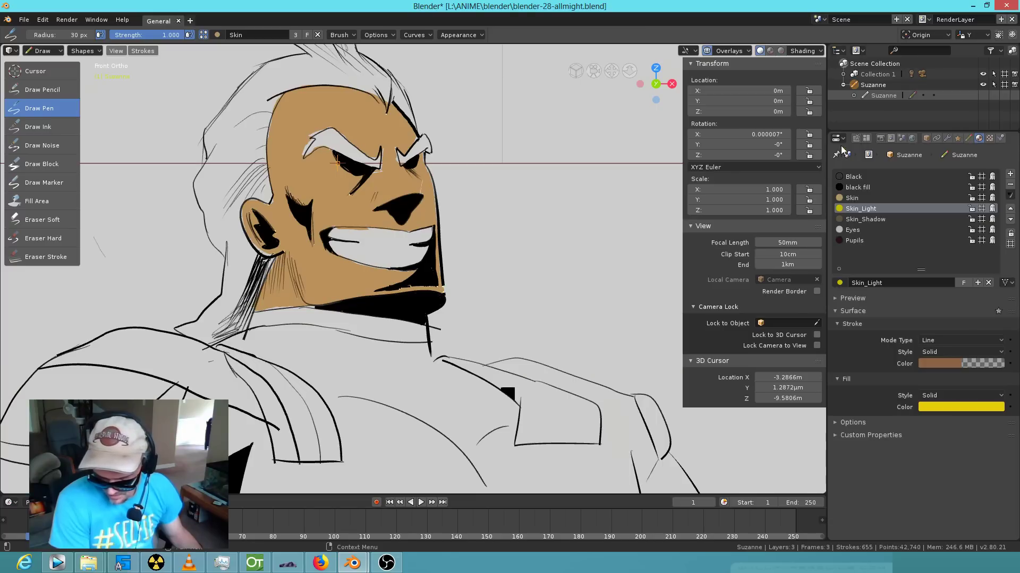
Assign Skin_Light to the Draw Pen brush under the new name yellow and save the file.
click(855, 138)
click(841, 291)
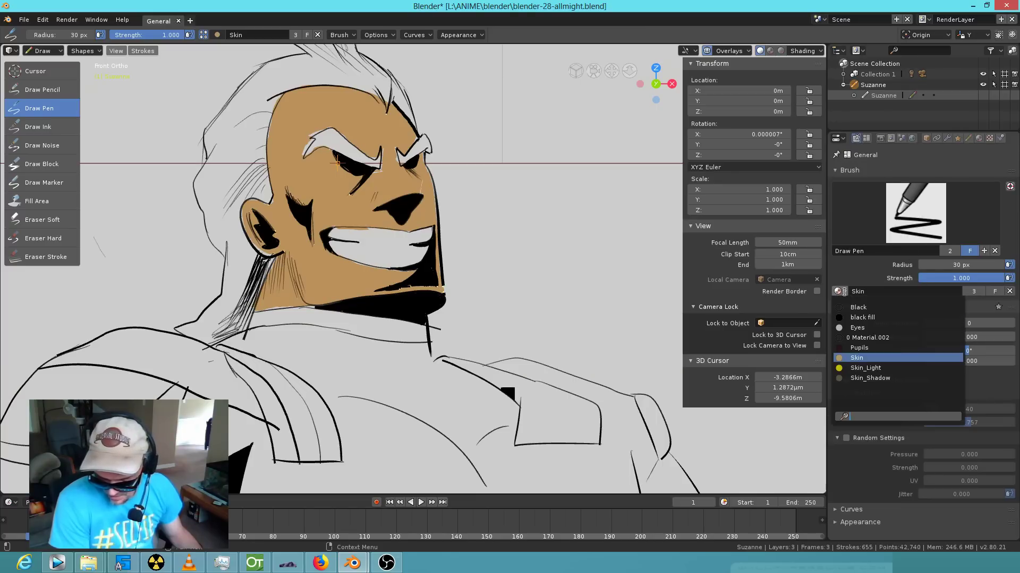
click(858, 366)
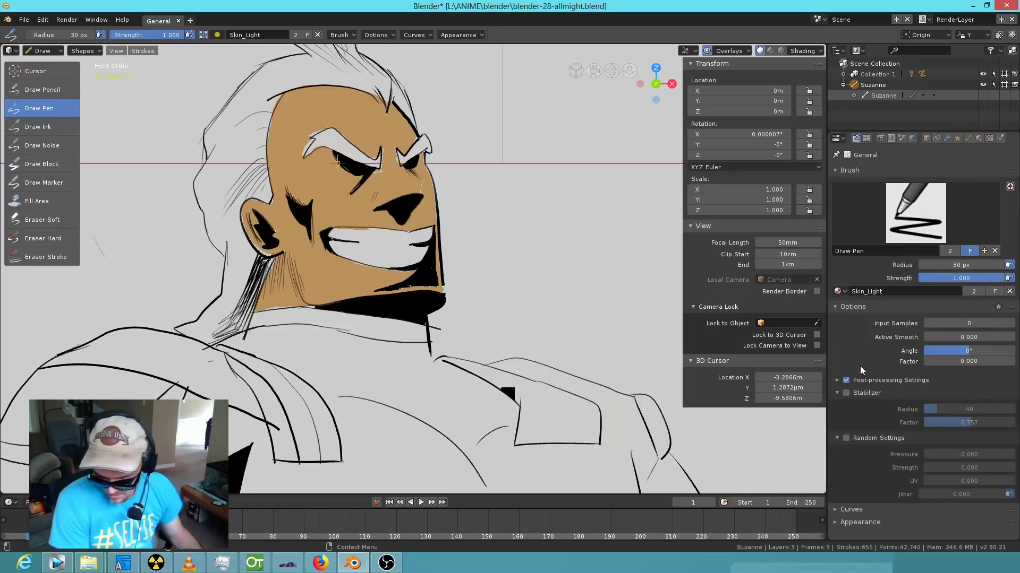
double_click(894, 291)
text(yel)
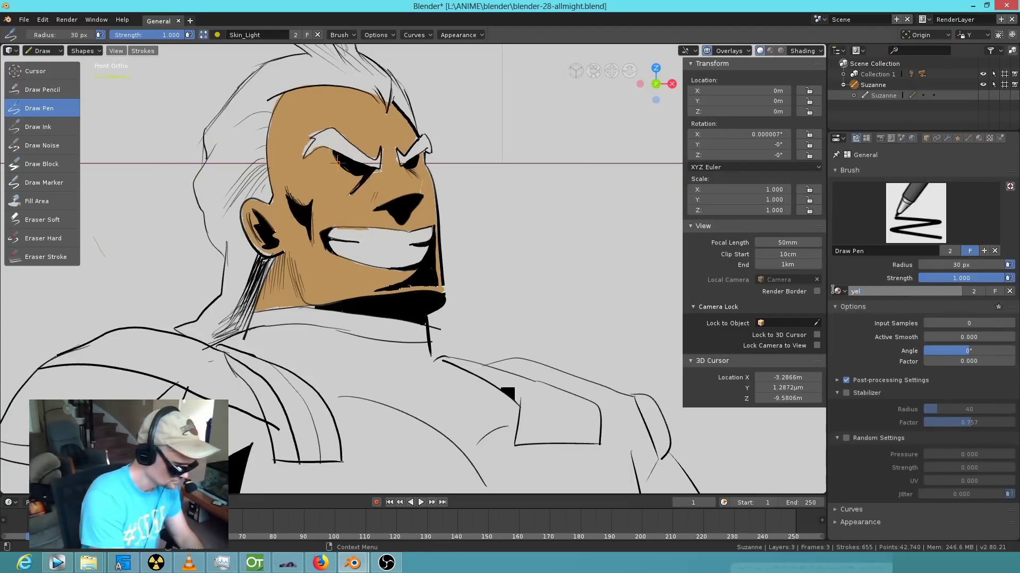
text(low)
key(Return)
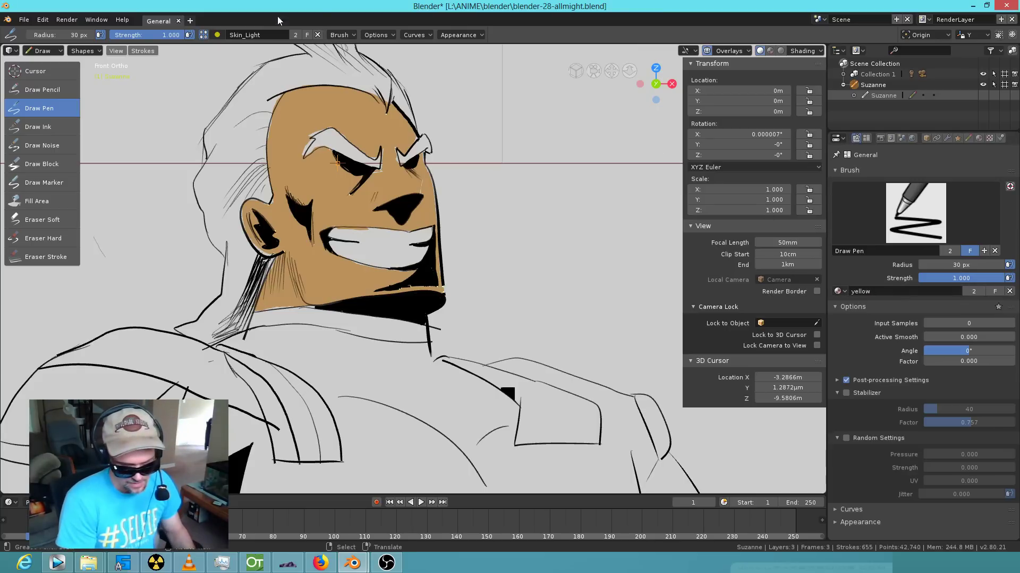
click(24, 19)
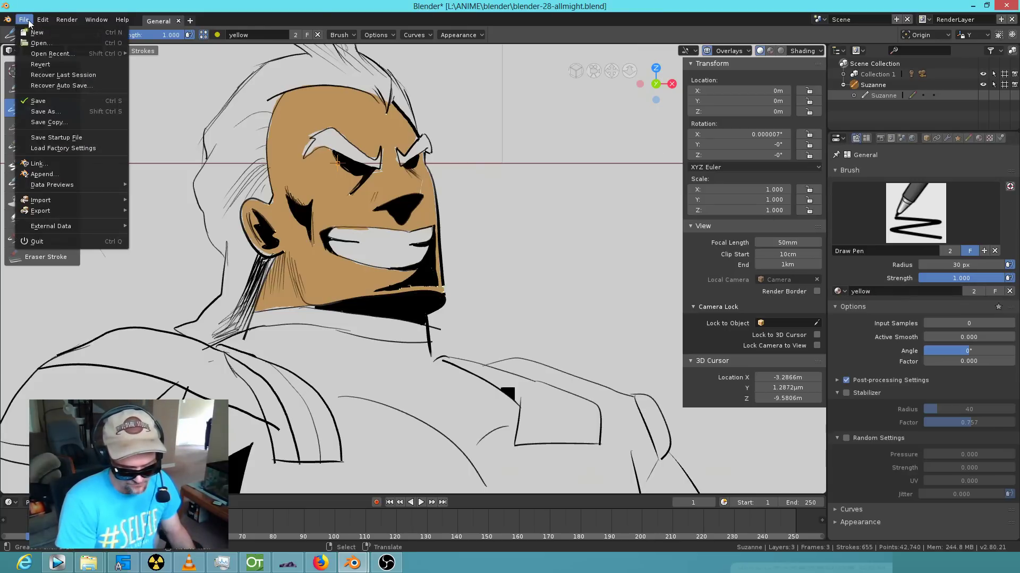
click(30, 99)
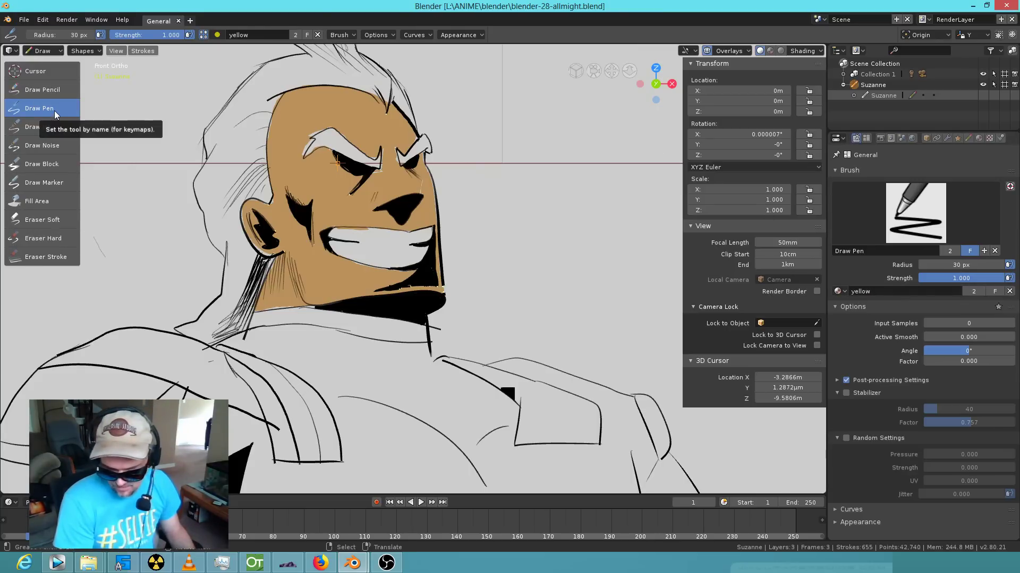
Set the Fill Area brush to the yellow material and fill the main hair mass behind the forehead and ear.
click(44, 202)
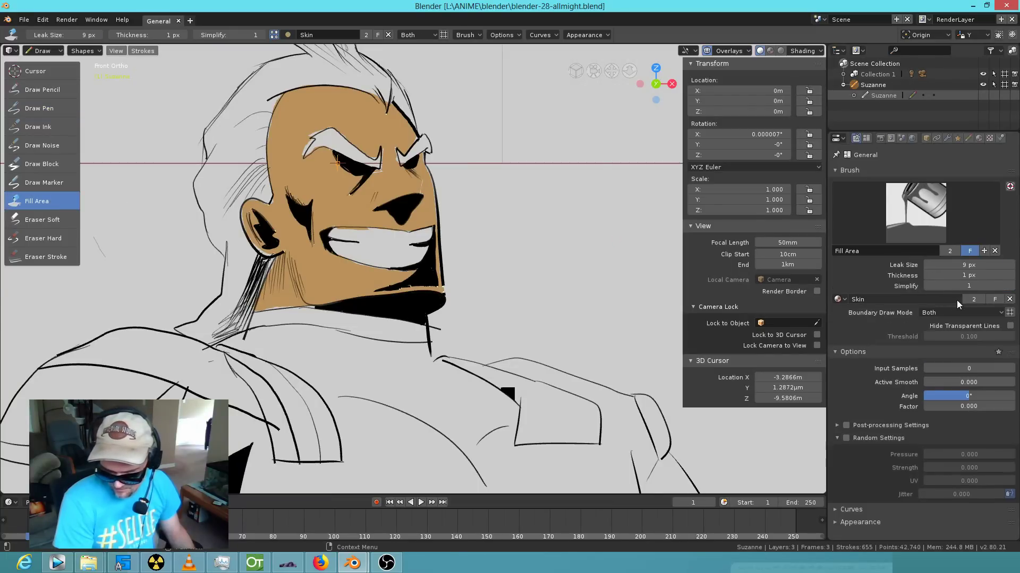
click(954, 300)
click(838, 300)
click(838, 300)
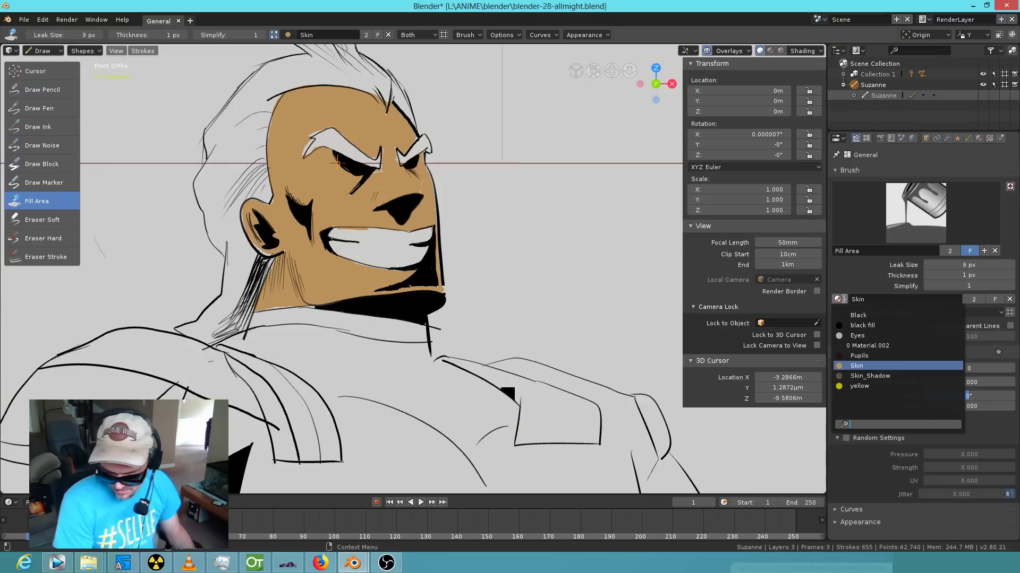
click(857, 386)
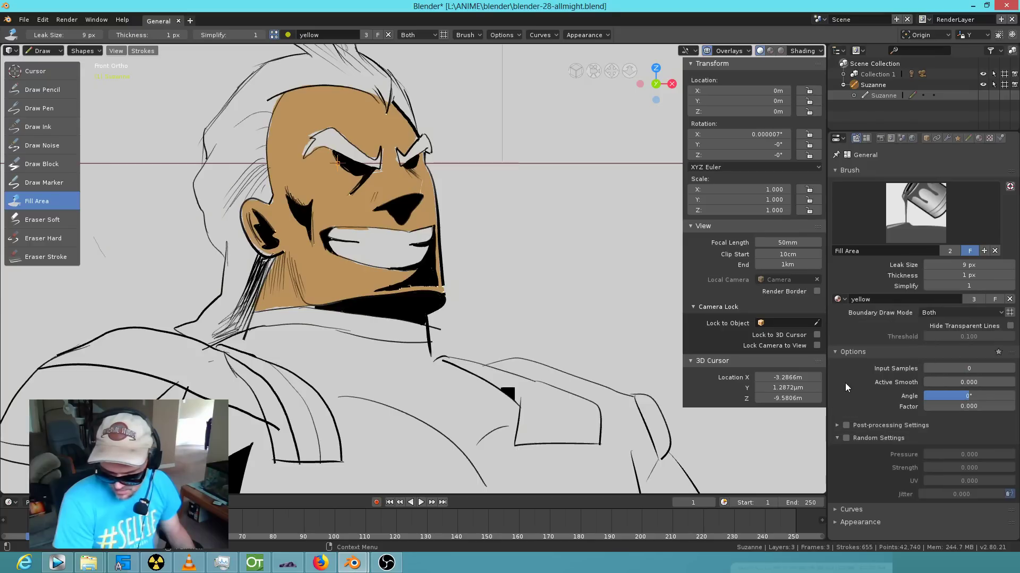
click(229, 161)
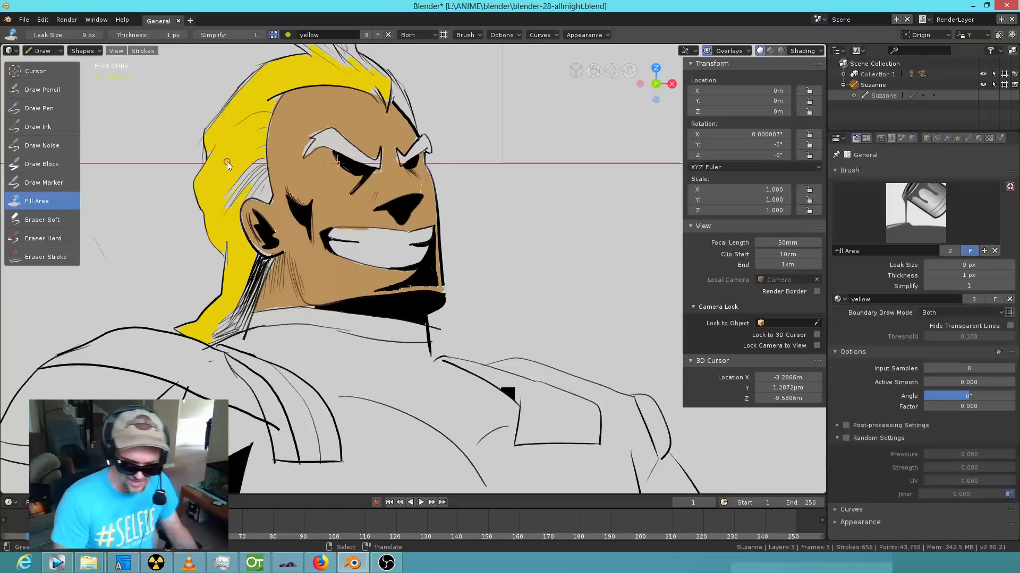
Use Fill Area to fill the upright hair spikes, the front hair strip and the area at the temple with yellow.
shift+middle_drag(486, 180, 520, 340)
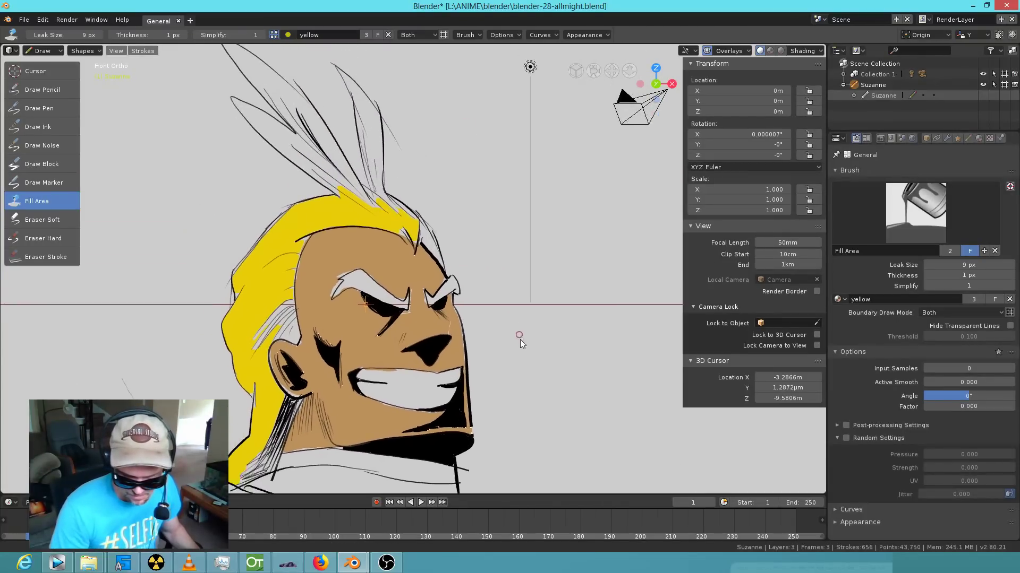
click(269, 90)
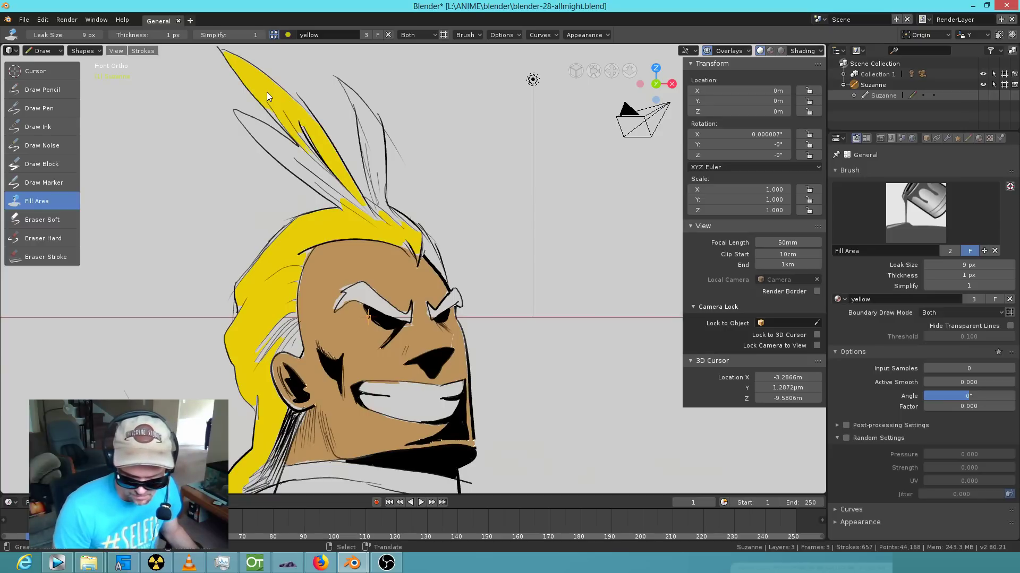
click(379, 139)
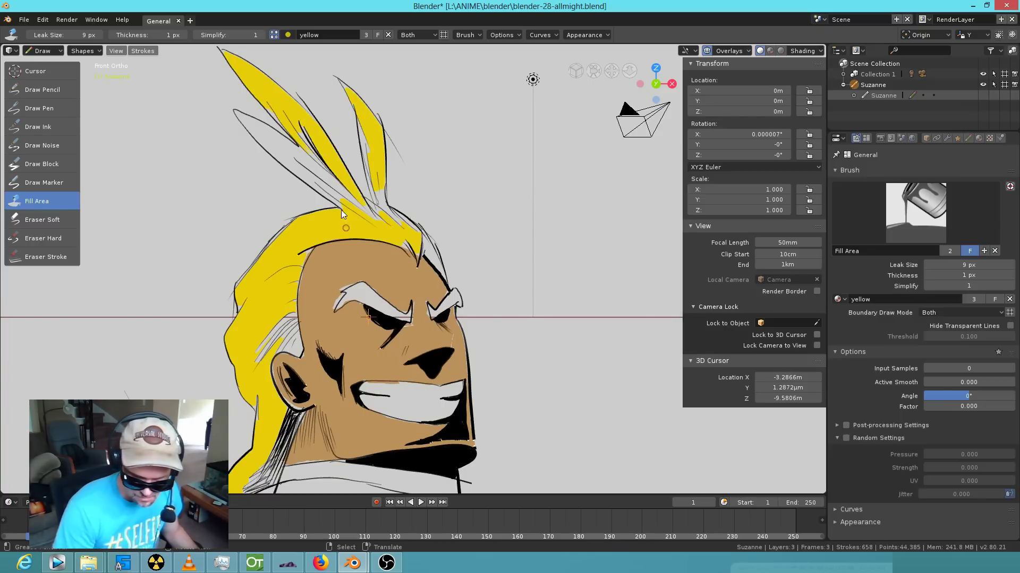
click(279, 149)
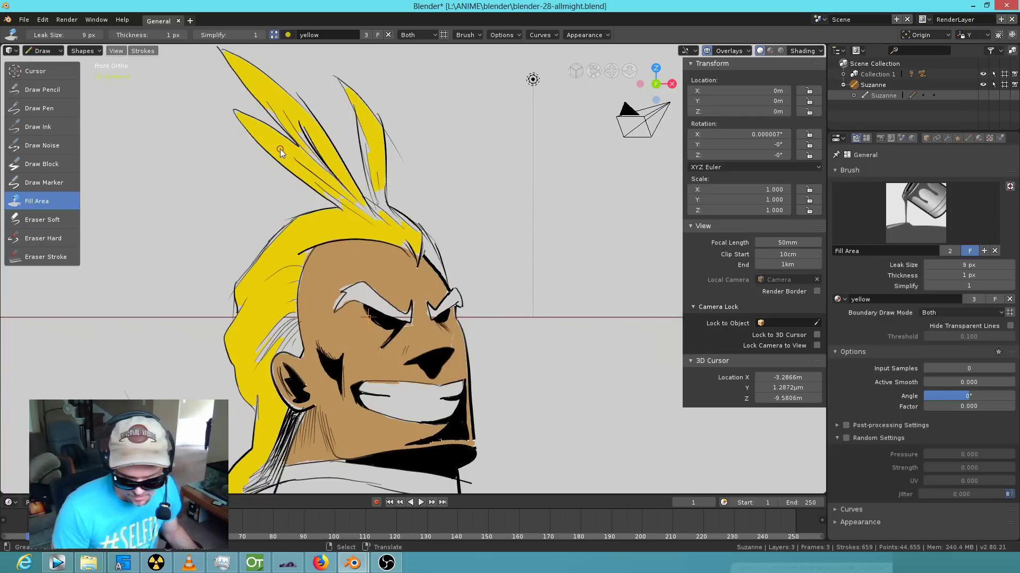
click(428, 249)
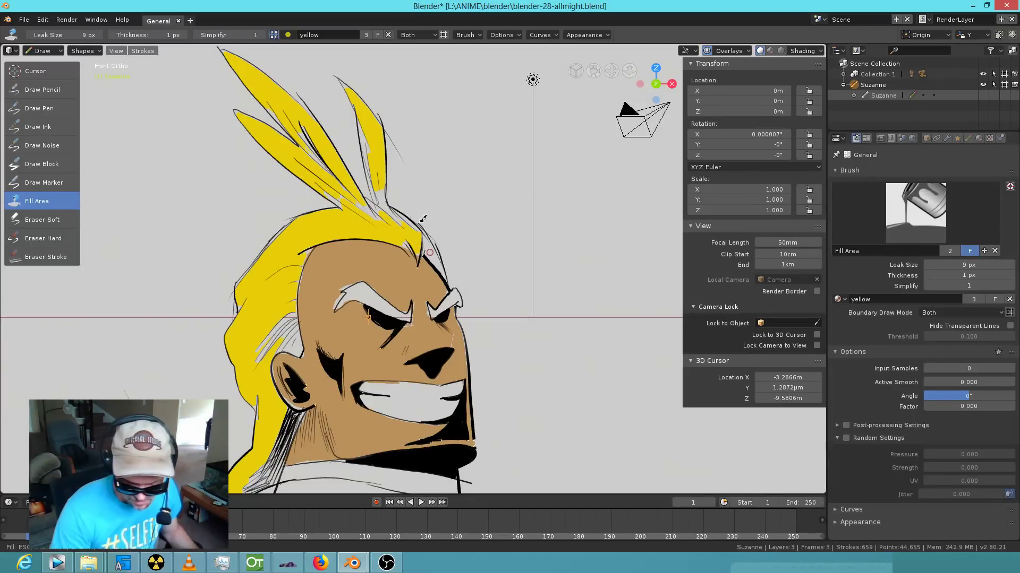
click(313, 344)
Use Draw Pen with yellow to cover the gaps inside the hair spikes, at their base and in the hair above the ear.
click(63, 109)
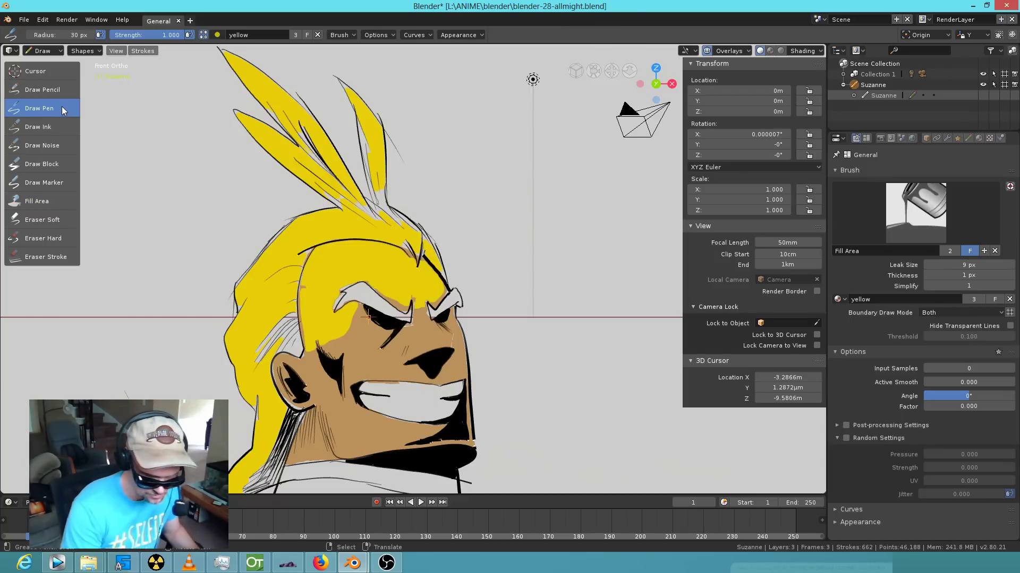
drag(295, 118, 340, 181)
drag(376, 150, 381, 200)
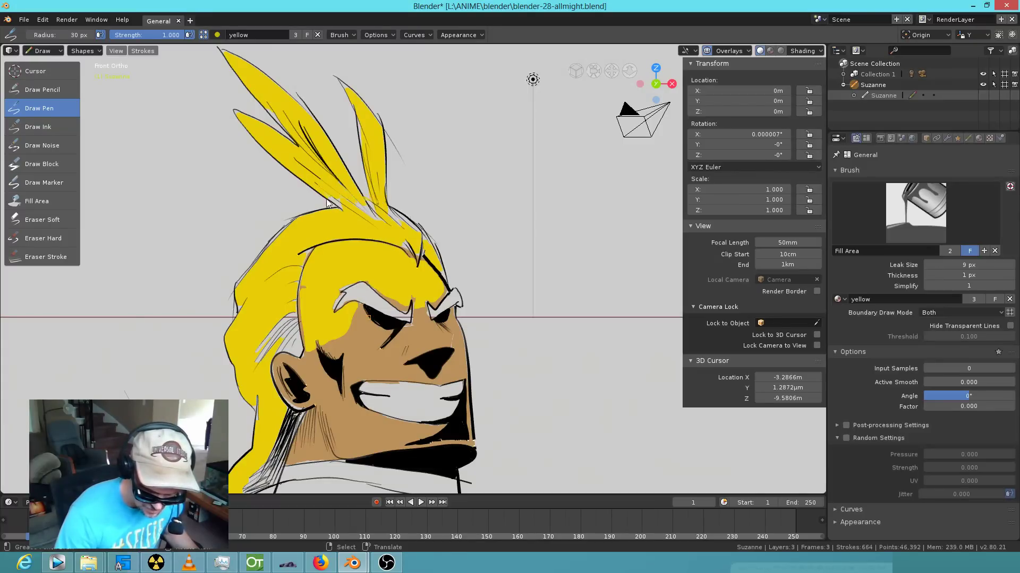
drag(318, 180, 392, 200)
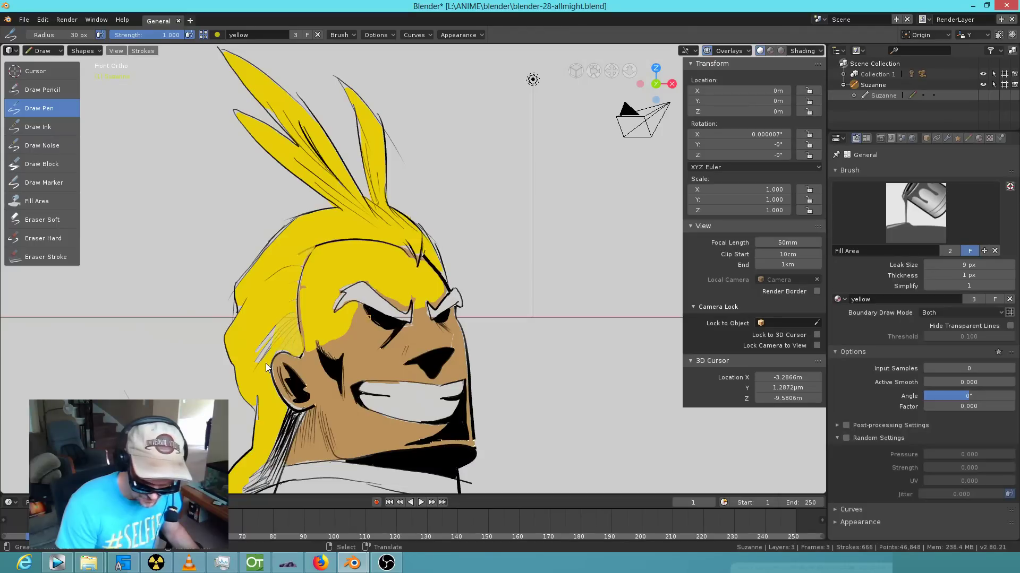
drag(296, 316, 257, 365)
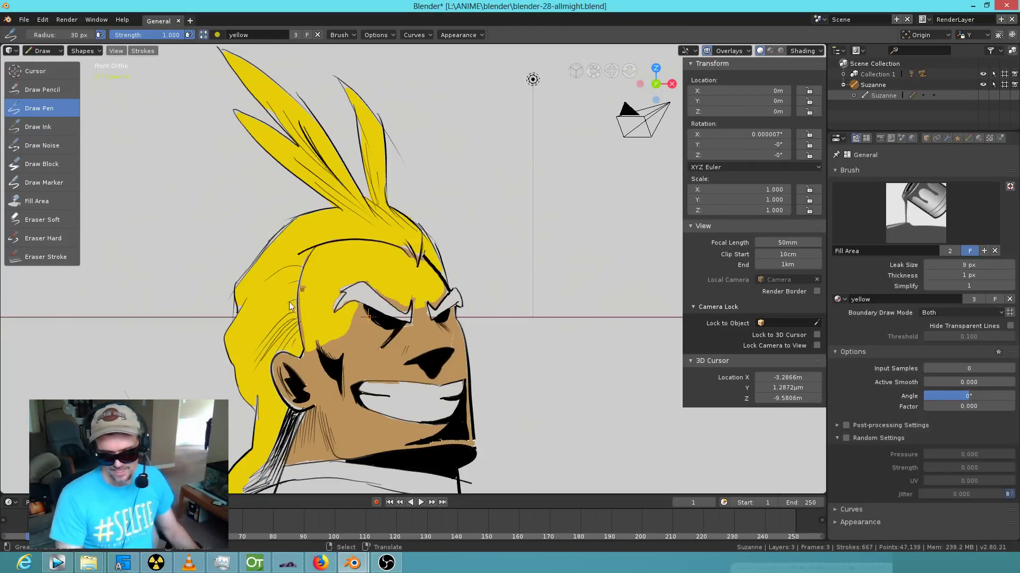
Paint the hatched hair at the nape and the gap just below the ear with yellow Draw Pen shapes.
scroll(425, 375, up, 2)
shift+middle_drag(422, 367, 410, 272)
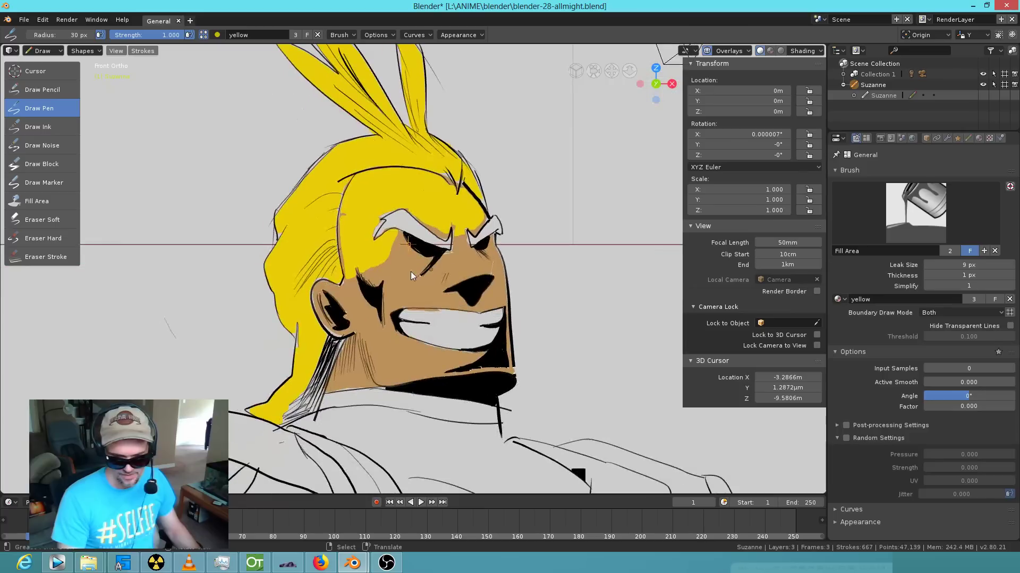
drag(275, 425, 318, 409)
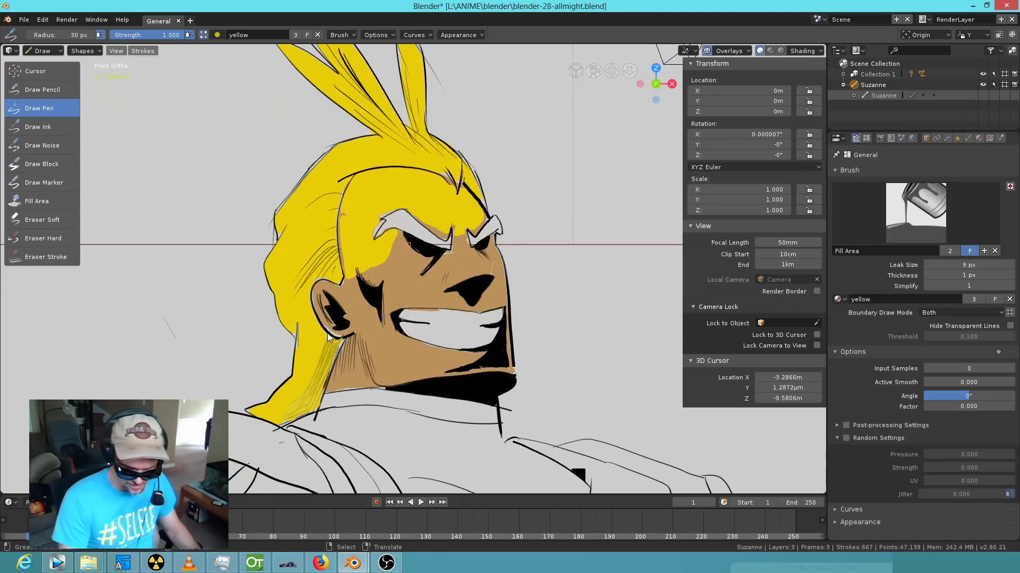
drag(327, 334, 334, 325)
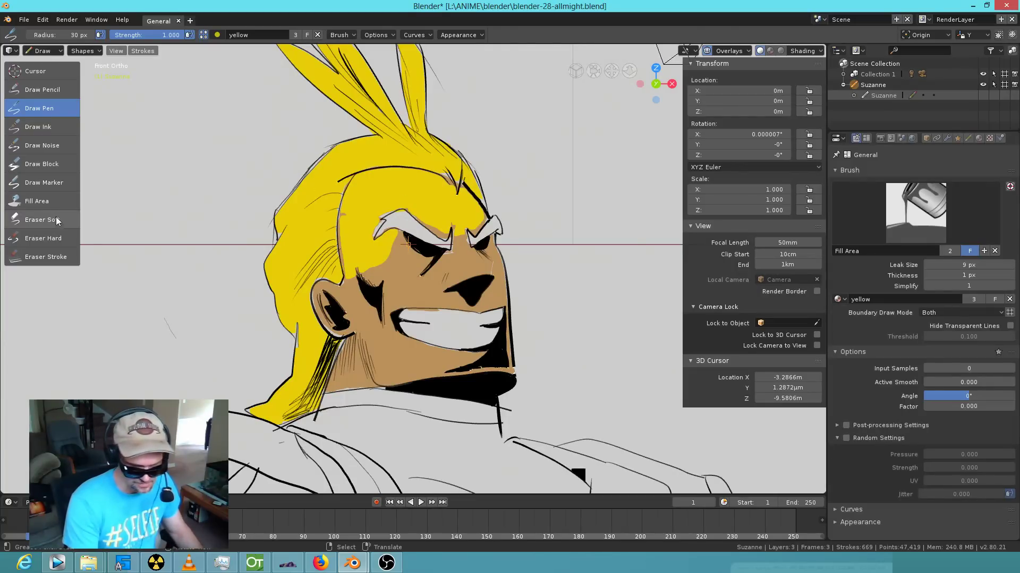
Use Fill Area to fill both eyebrows with yellow.
click(52, 202)
click(407, 221)
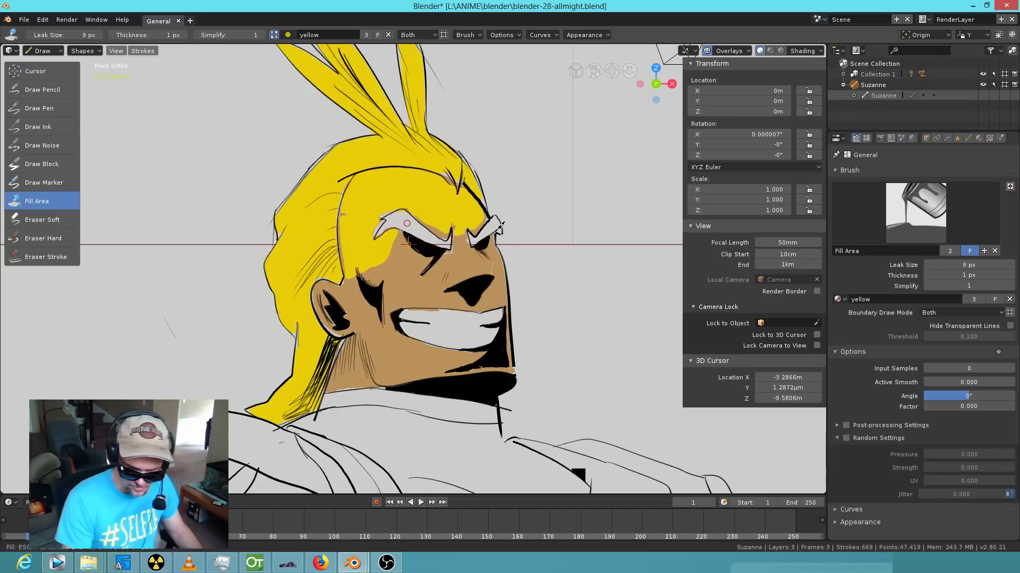
click(489, 227)
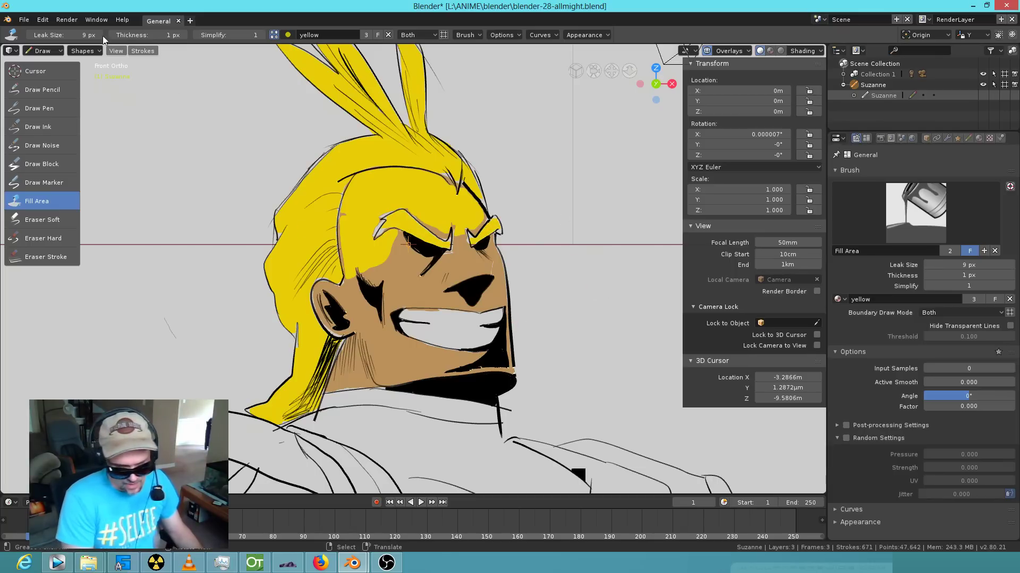
In Edit Mode, select the yellow fill covering the forehead and delete its stroke.
click(62, 49)
click(60, 72)
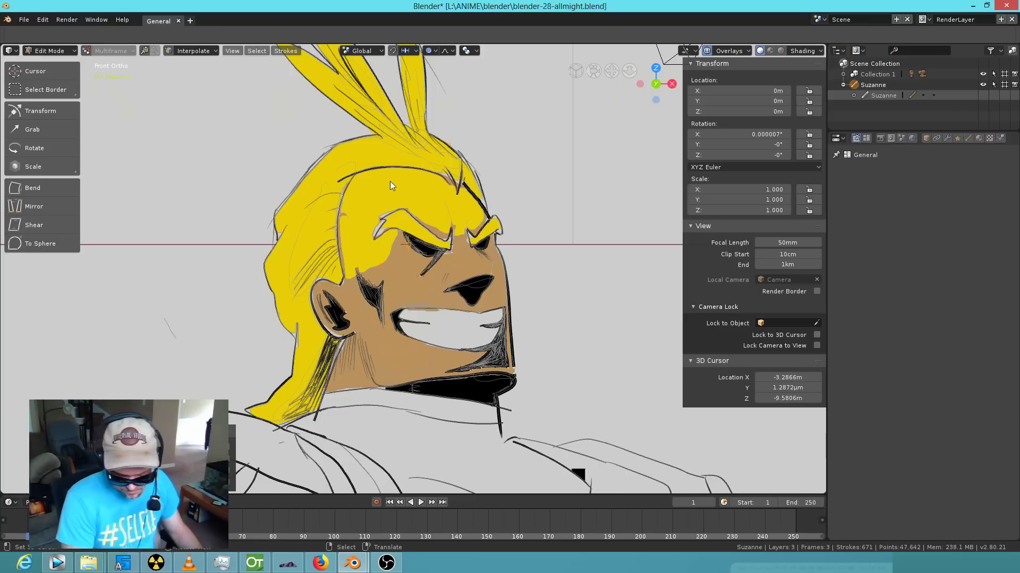
key(c)
key(Escape)
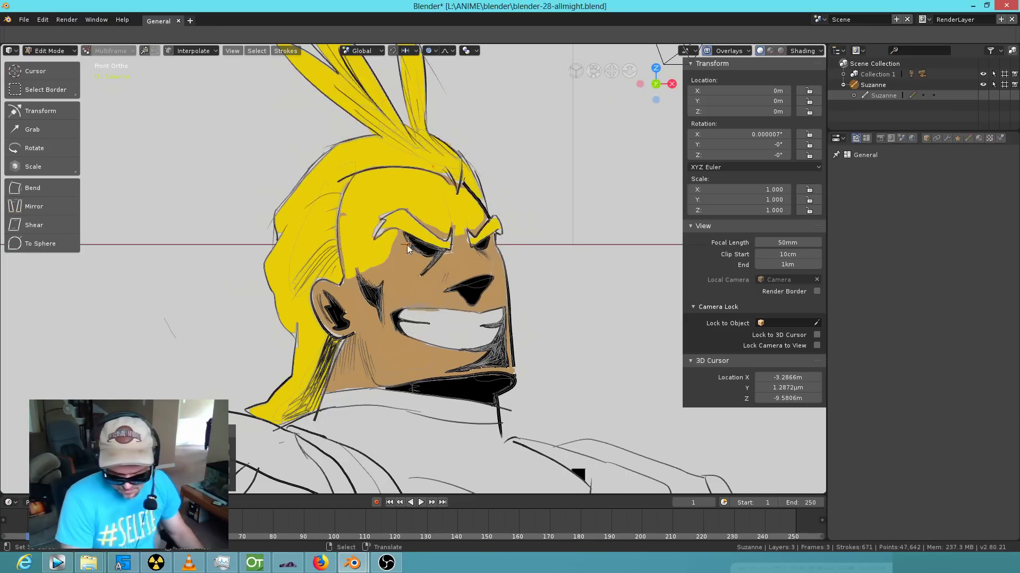
scroll(385, 259, up, 8)
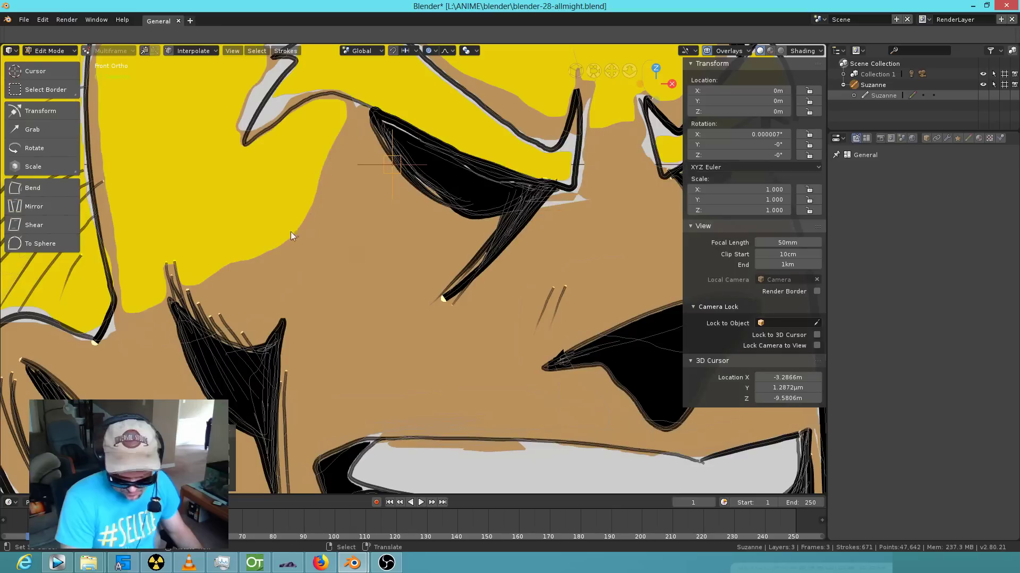
click(272, 212)
key(x)
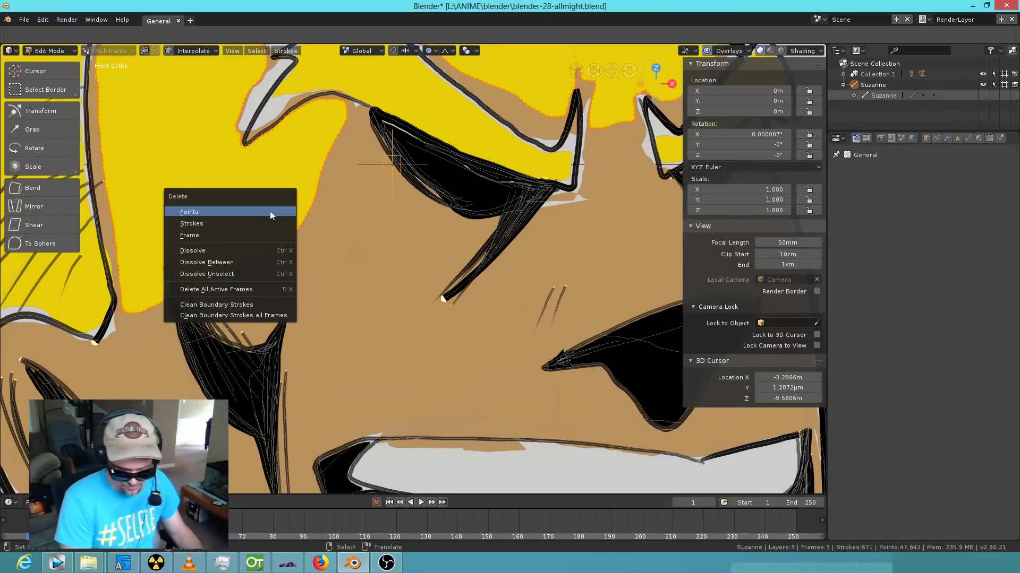
click(254, 222)
scroll(253, 223, down, 6)
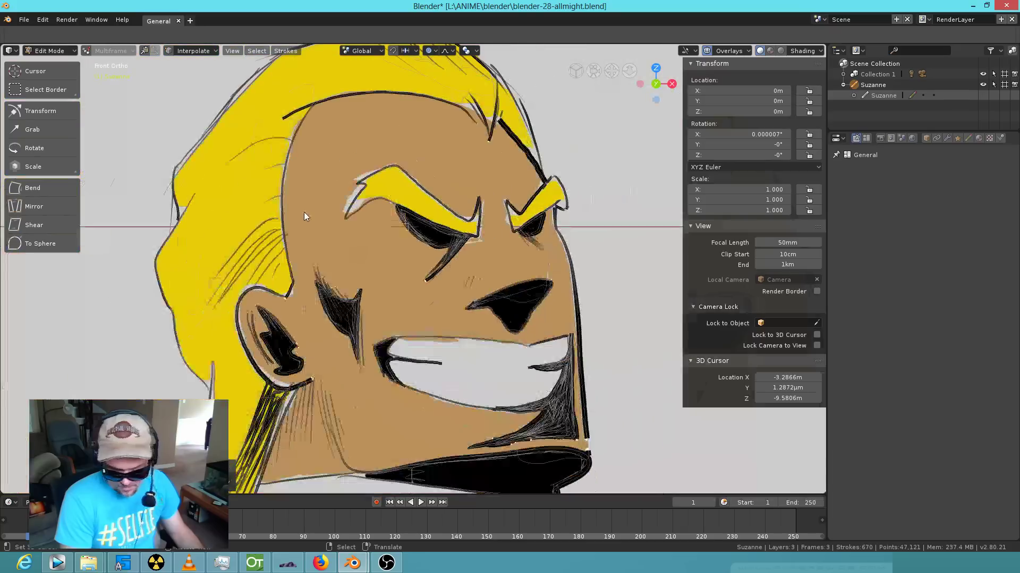
scroll(369, 212, up, 5)
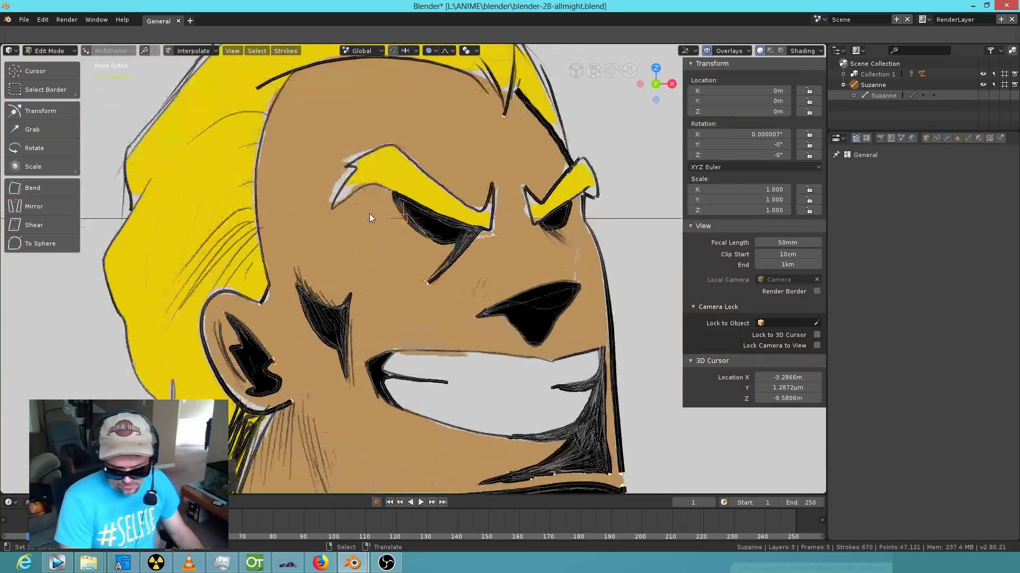
scroll(593, 213, down, 8)
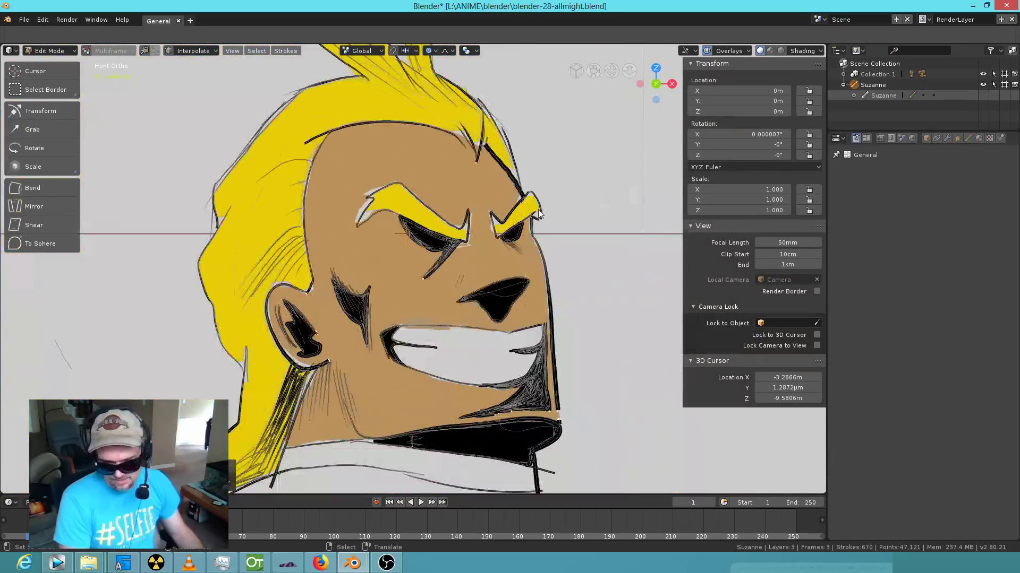
scroll(498, 129, down, 2)
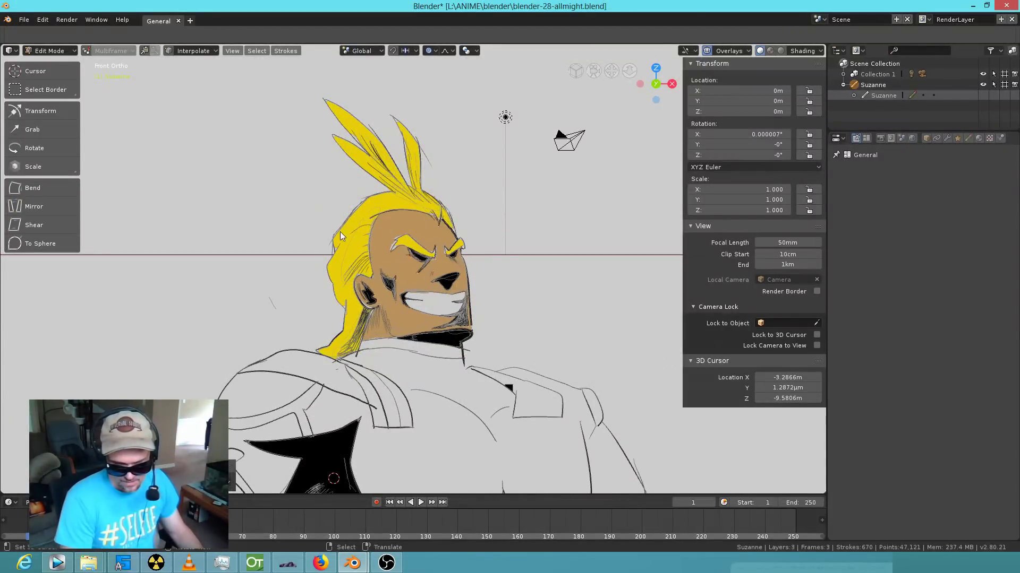
Return to Draw mode and use Fill Area to fill the collar band below the chin with yellow.
click(968, 138)
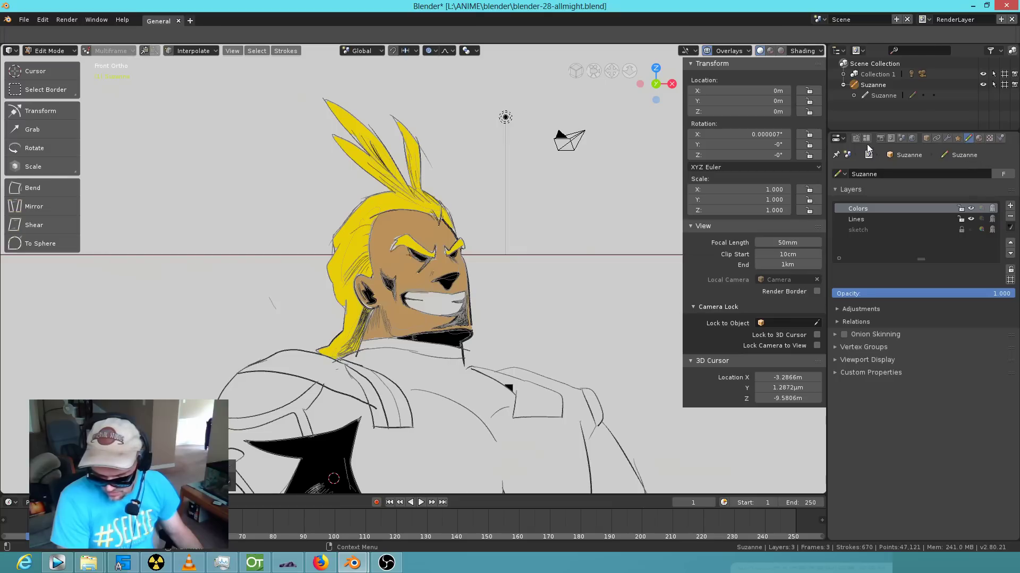
click(51, 50)
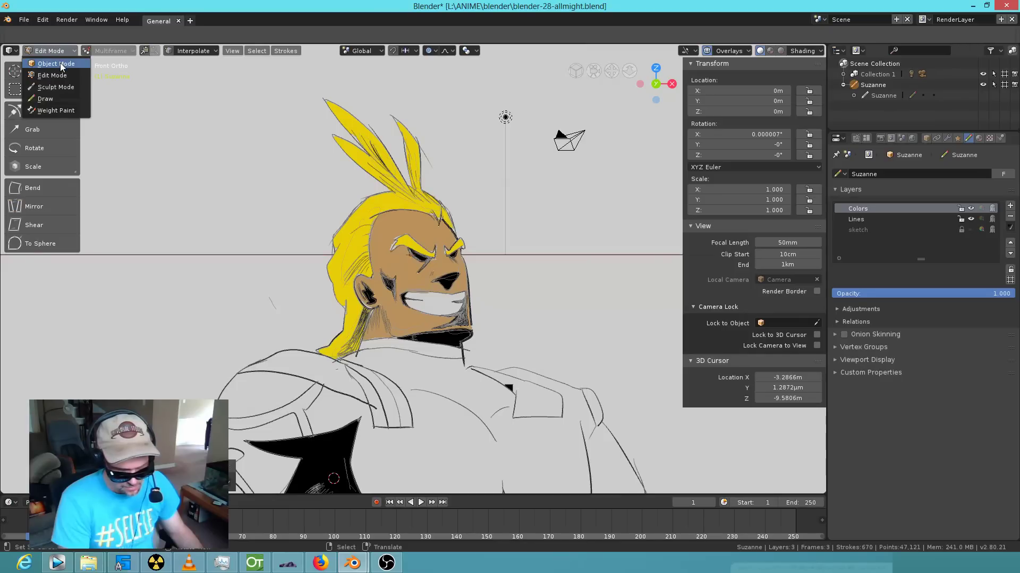
click(45, 99)
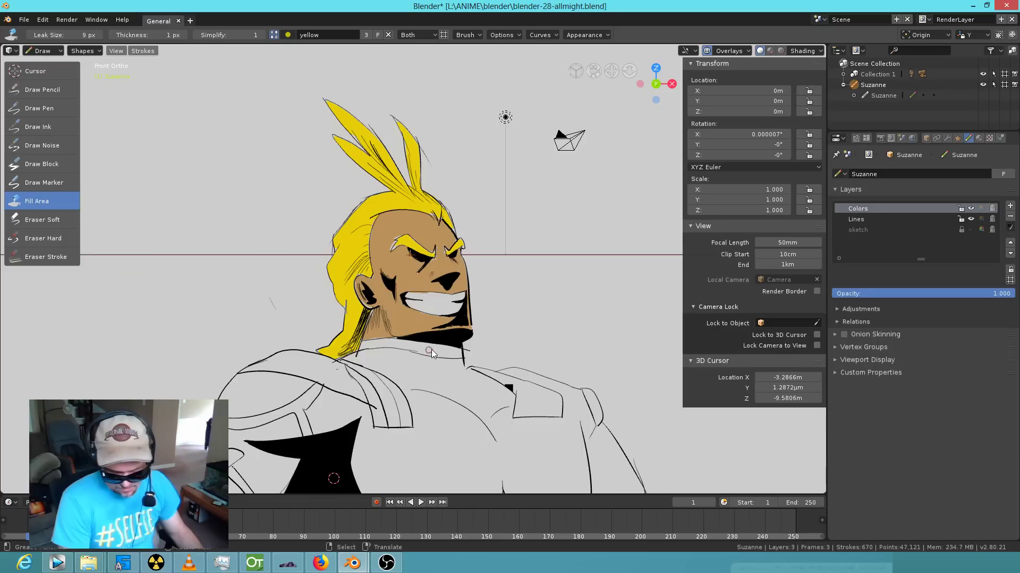
click(485, 365)
click(405, 351)
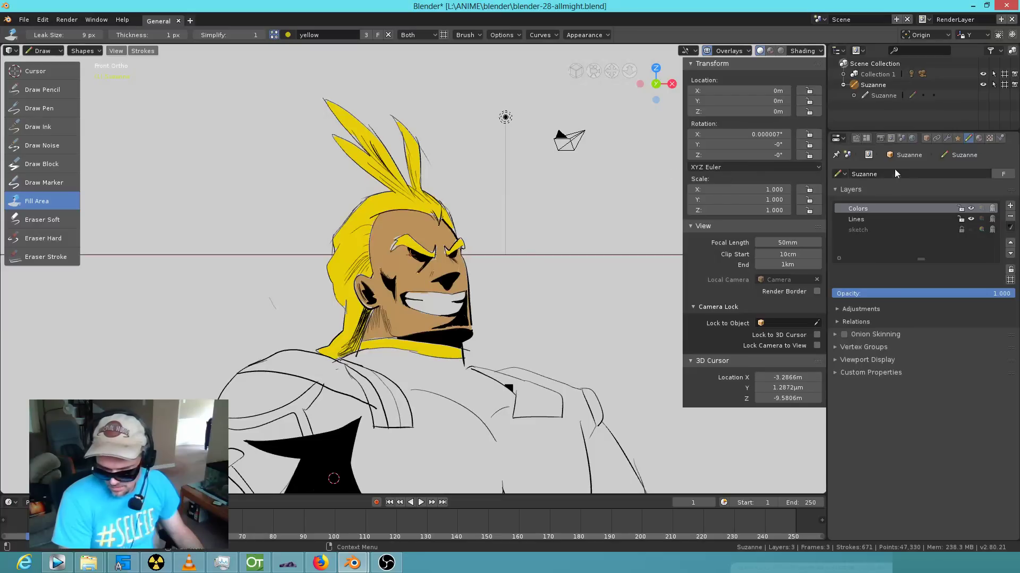
Give the Skin_Shadow material a dark red stroke colour and rename it costume red.
click(979, 139)
click(852, 220)
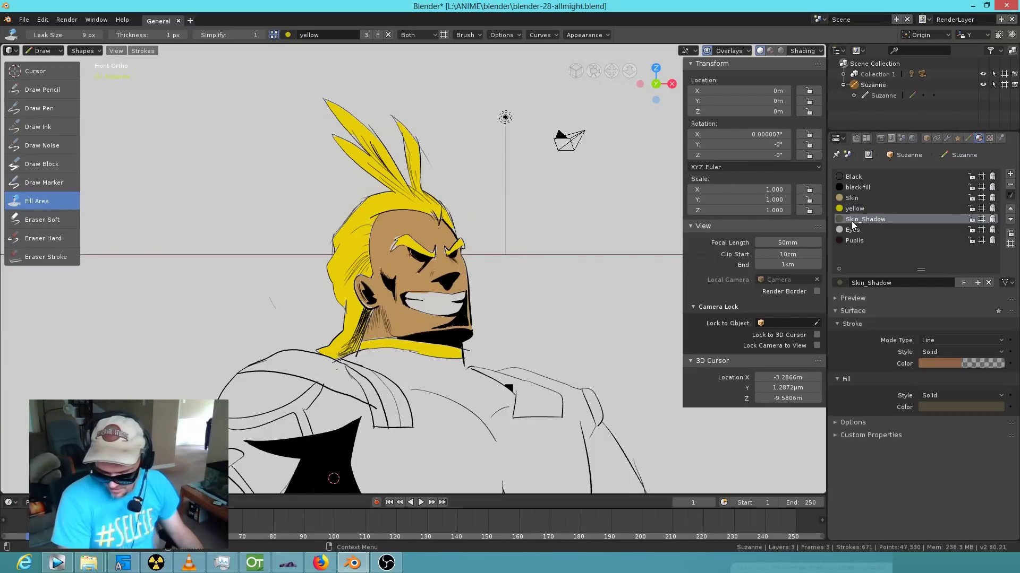
click(931, 362)
drag(942, 263, 943, 288)
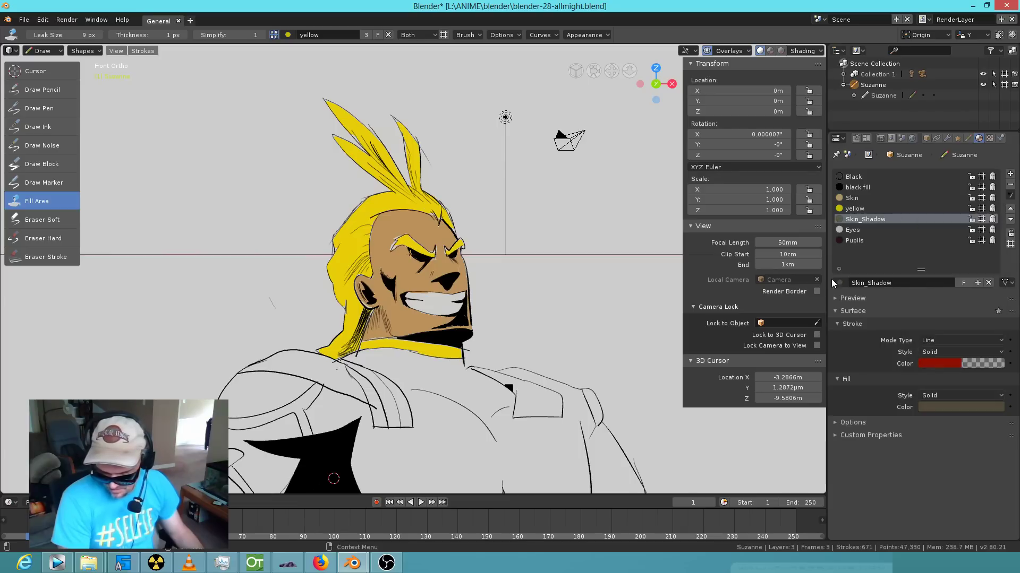
double_click(866, 218)
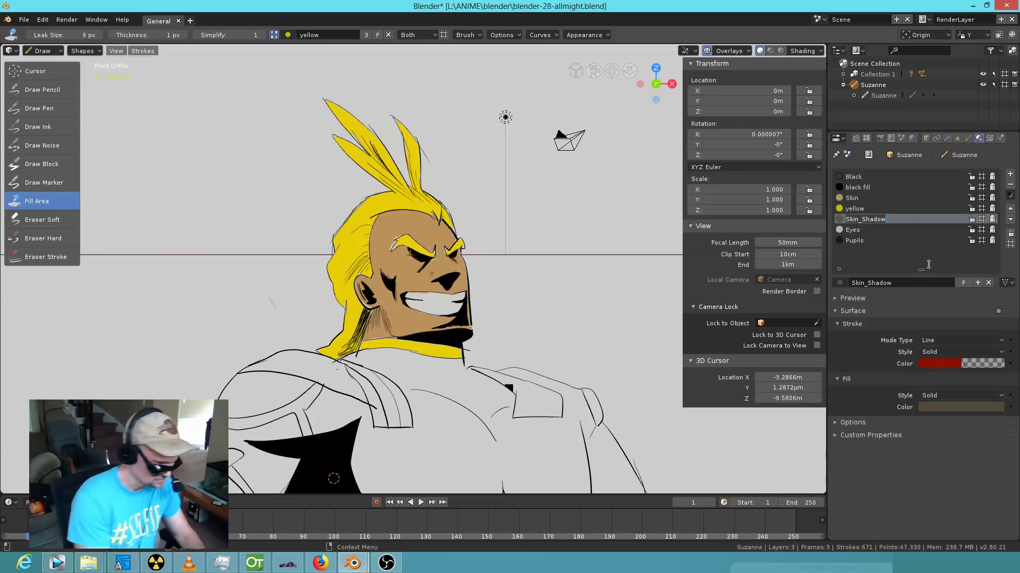
text(costume red)
key(Return)
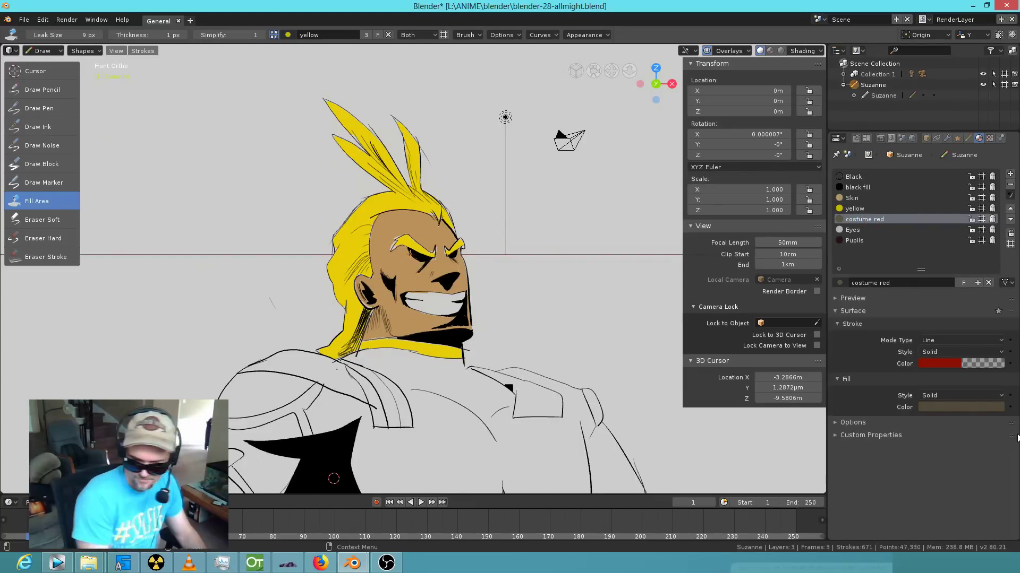
Set the costume red material's fill colour to a bright, fully saturated red.
click(938, 408)
click(951, 306)
drag(951, 306, 934, 329)
drag(996, 311, 996, 257)
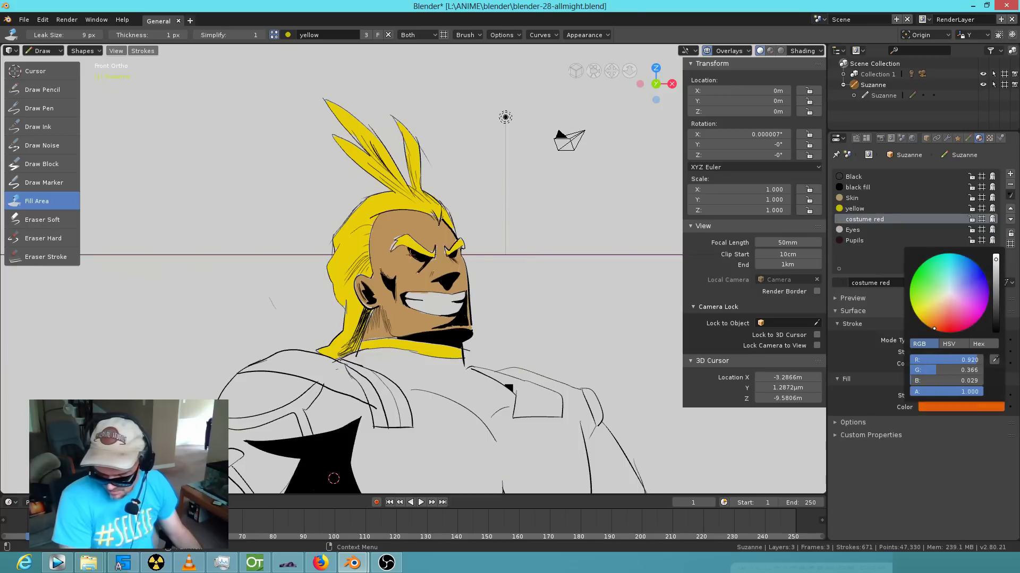
click(943, 330)
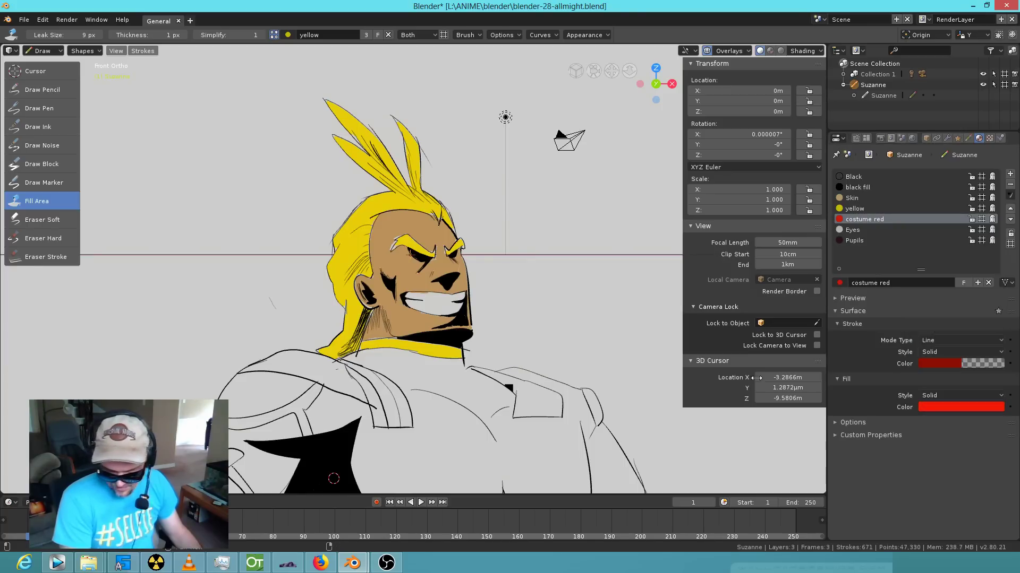
Undo the test fill on the chest and assign the costume red material to the Fill Area brush.
click(467, 438)
key(ctrl+z)
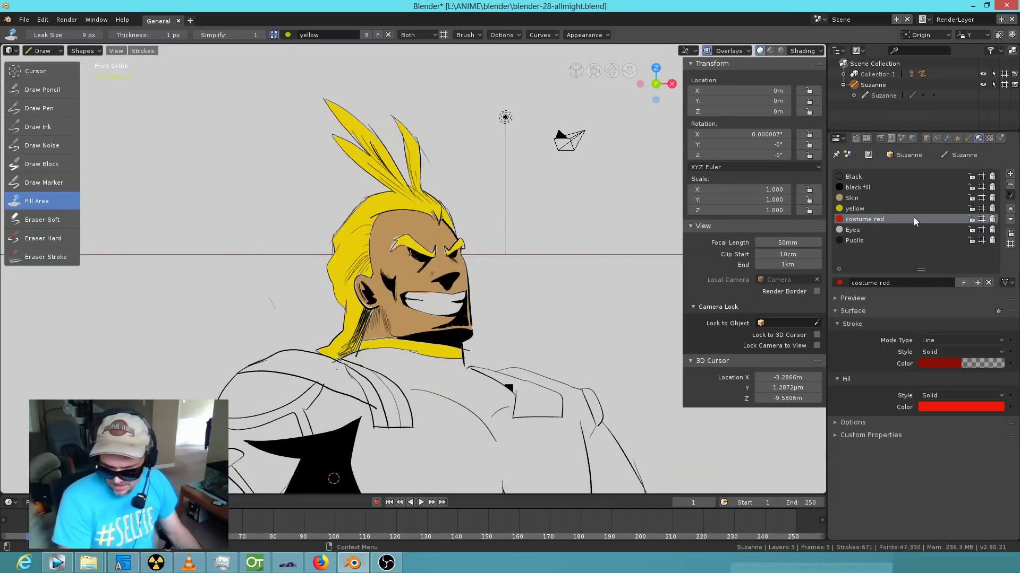
click(855, 139)
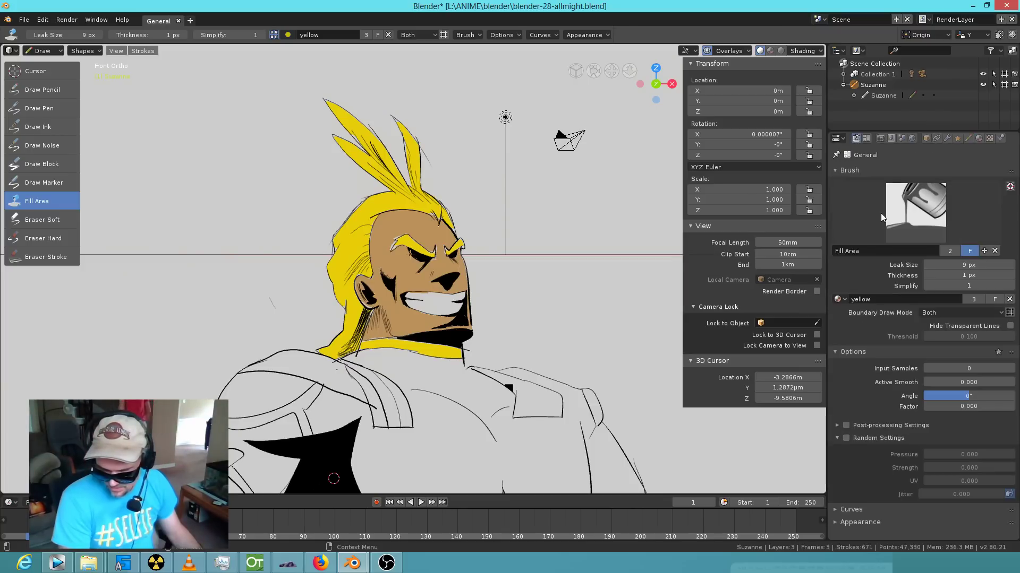
click(858, 300)
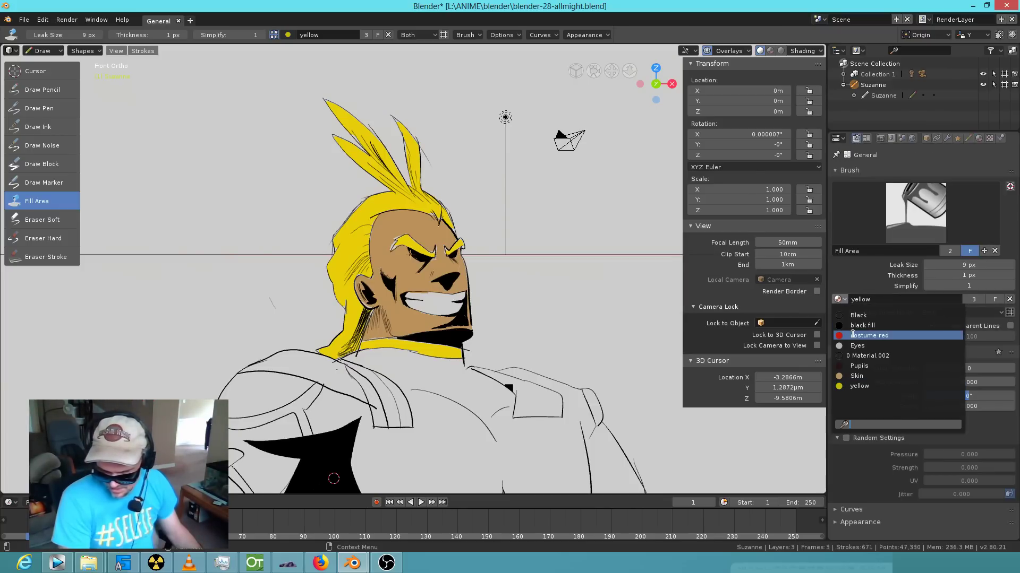
click(853, 335)
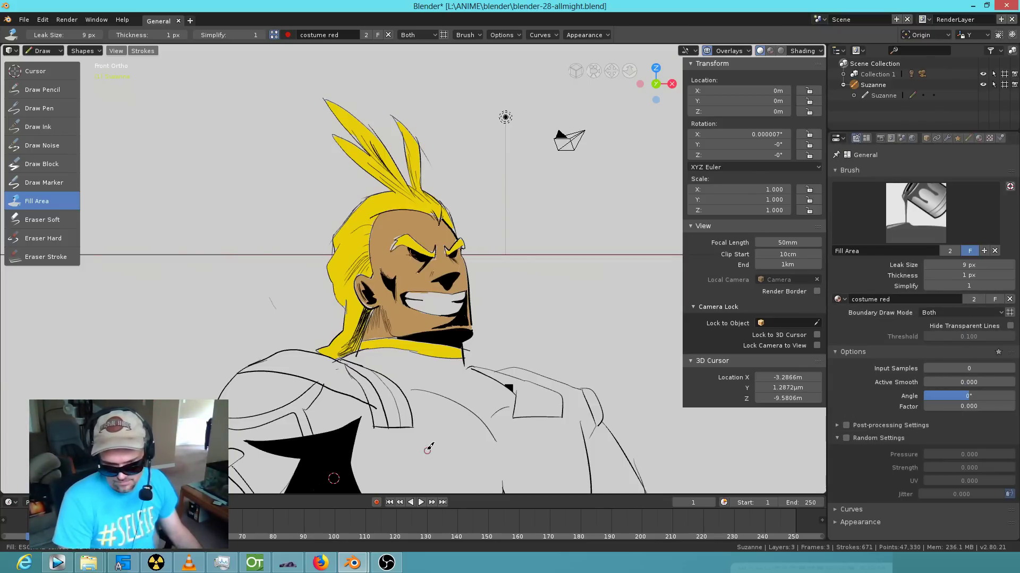
Try to fill the torso with costume red, with leak sizes of 9 px and 2 px, undoing each fill.
click(429, 448)
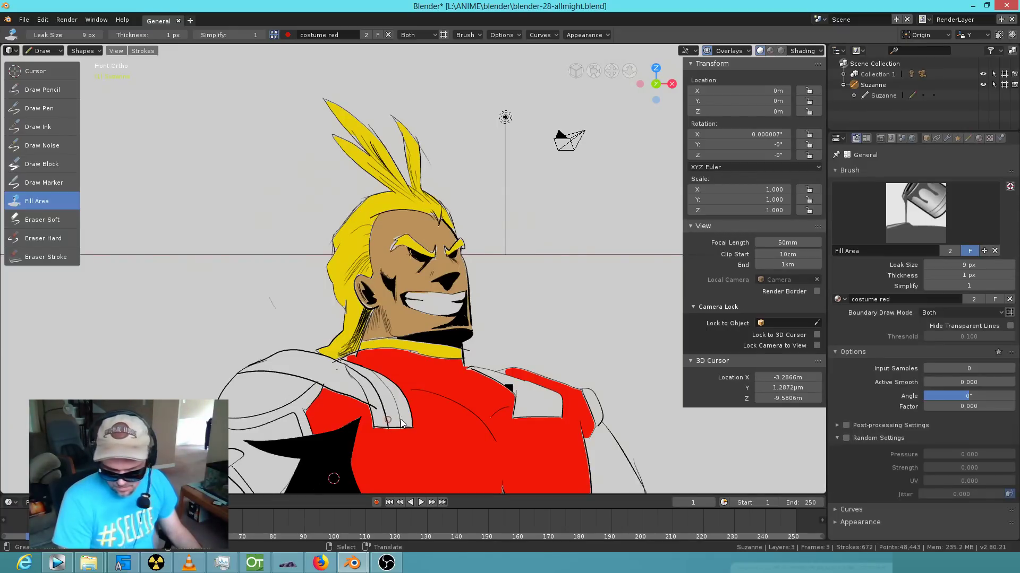
key(ctrl+z)
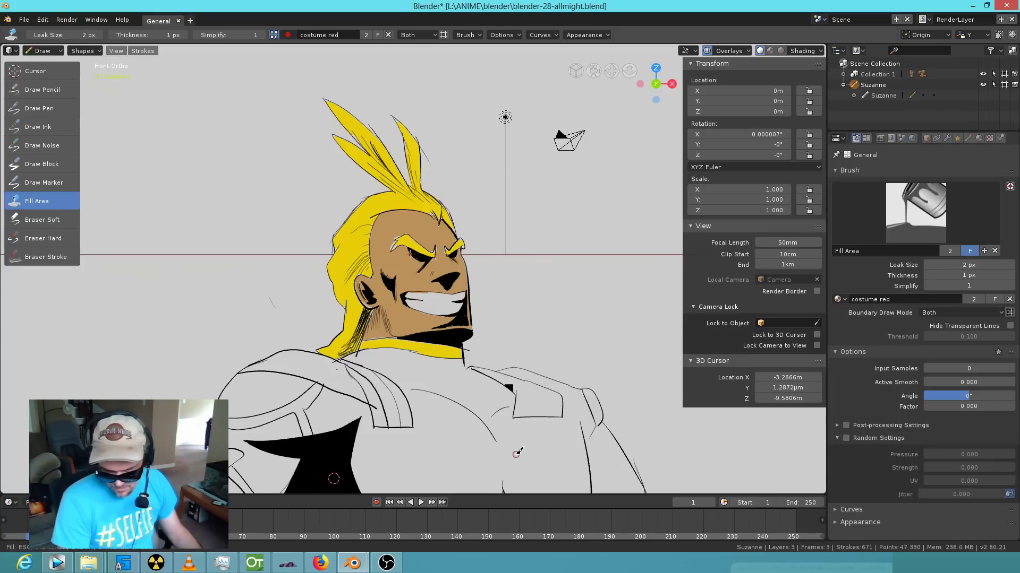
click(428, 429)
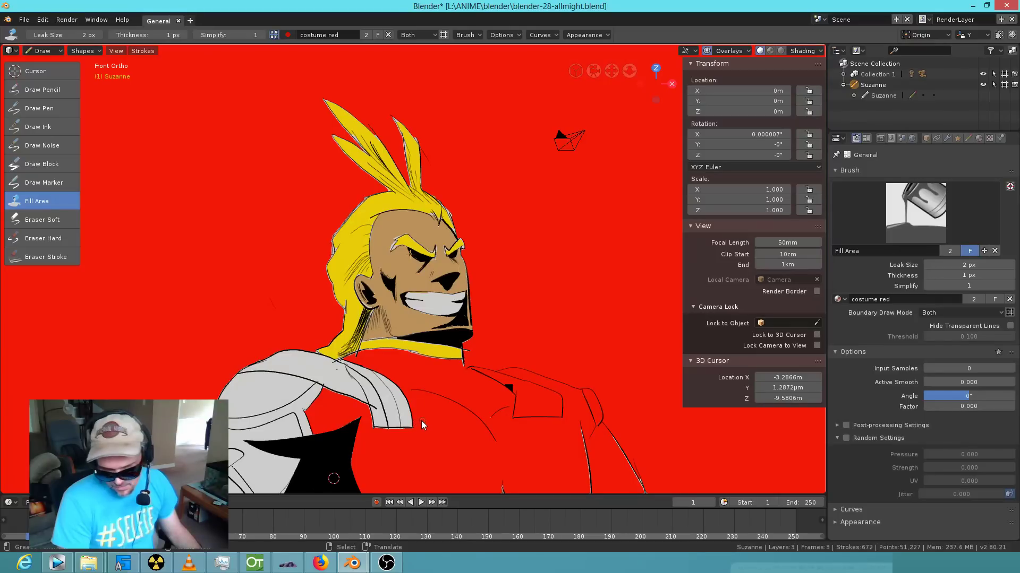
key(ctrl+z)
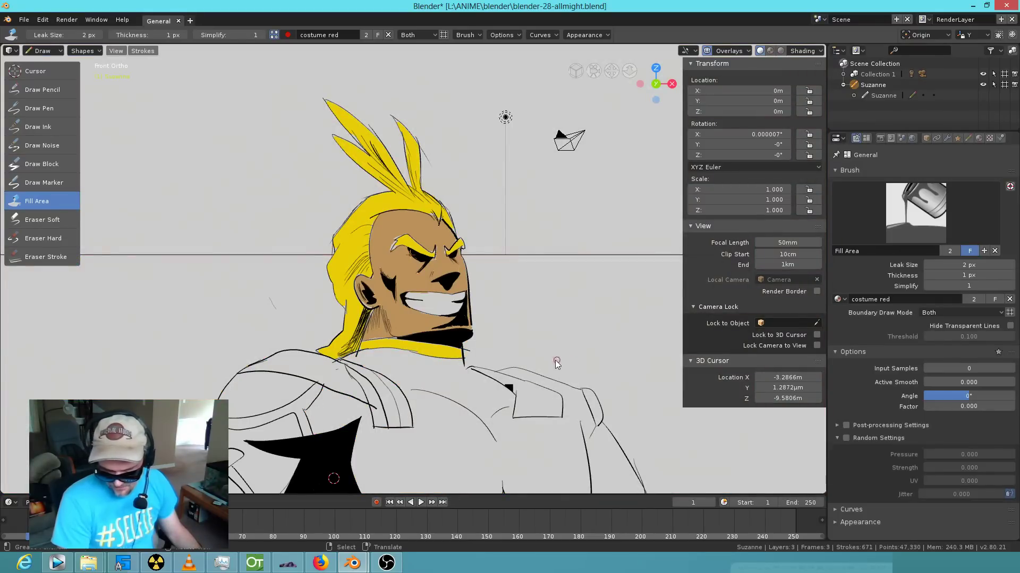
Use Draw Ink with Black to draw closing lines across the torso's lower edge and the open end of the far arm.
scroll(556, 362, down, 2)
shift+middle_drag(561, 398, 564, 274)
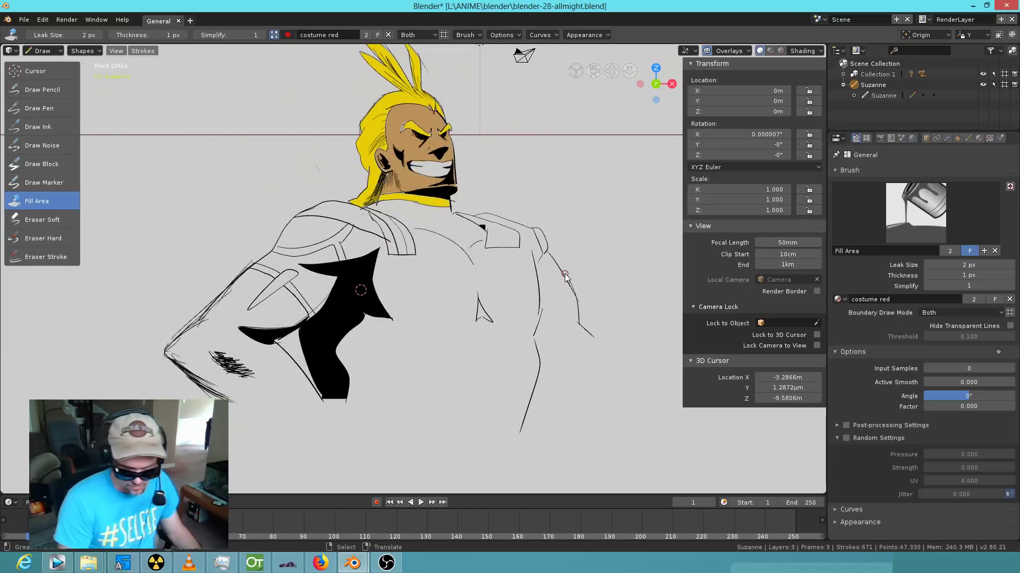
click(53, 109)
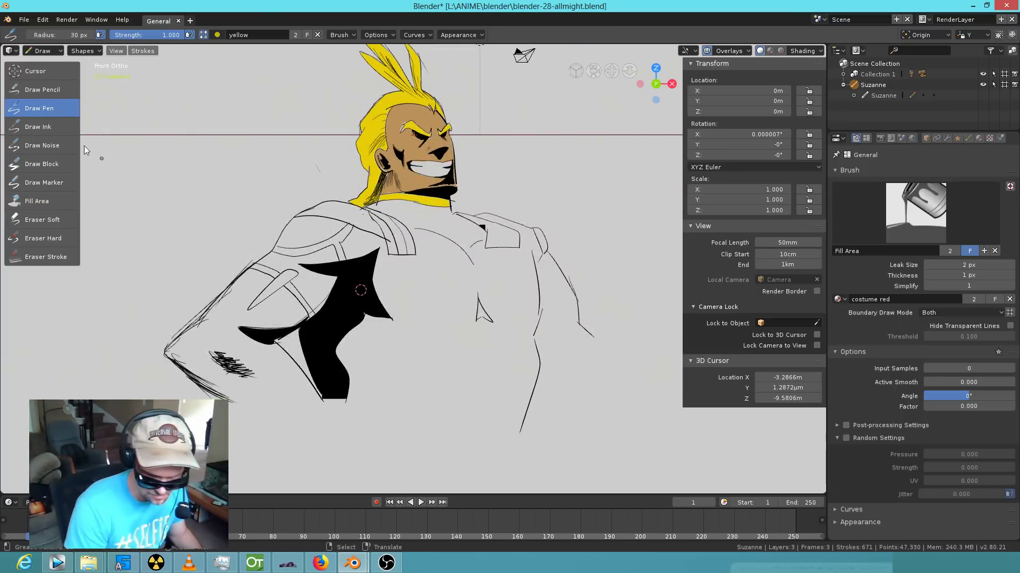
click(48, 127)
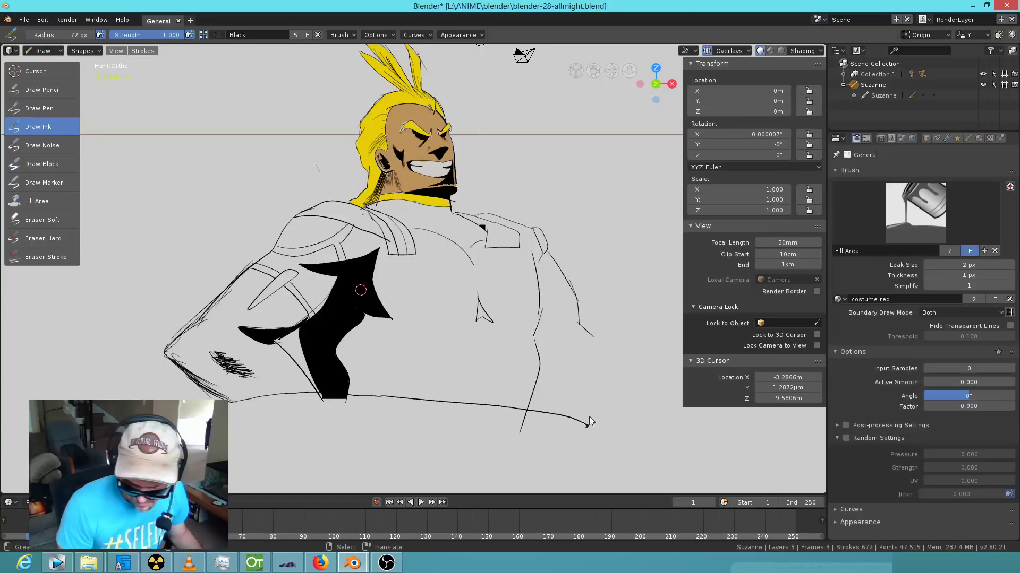
drag(621, 299, 525, 391)
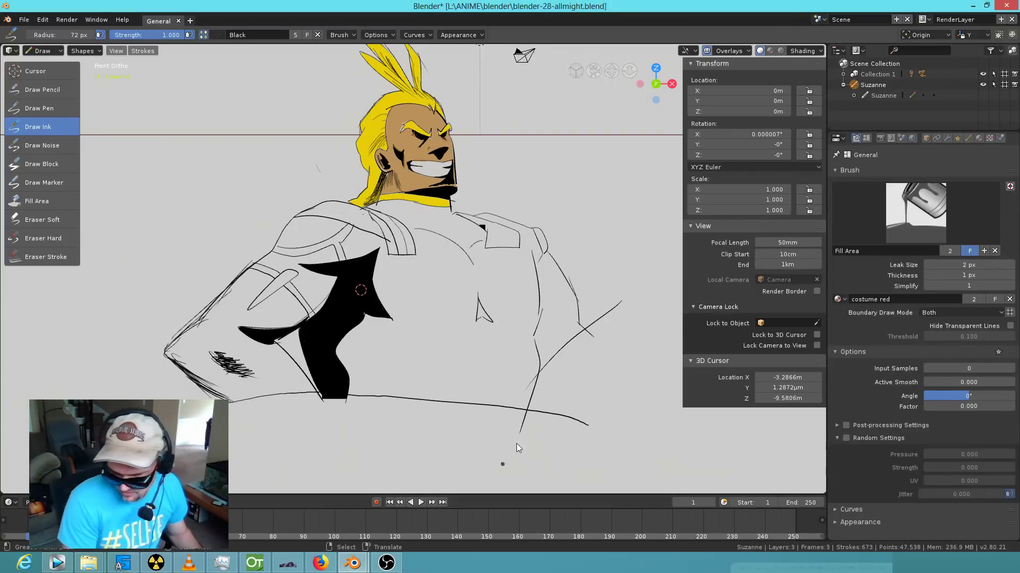
Try to fill the enclosed costume with costume red using Fill Area, and undo the fill.
click(44, 203)
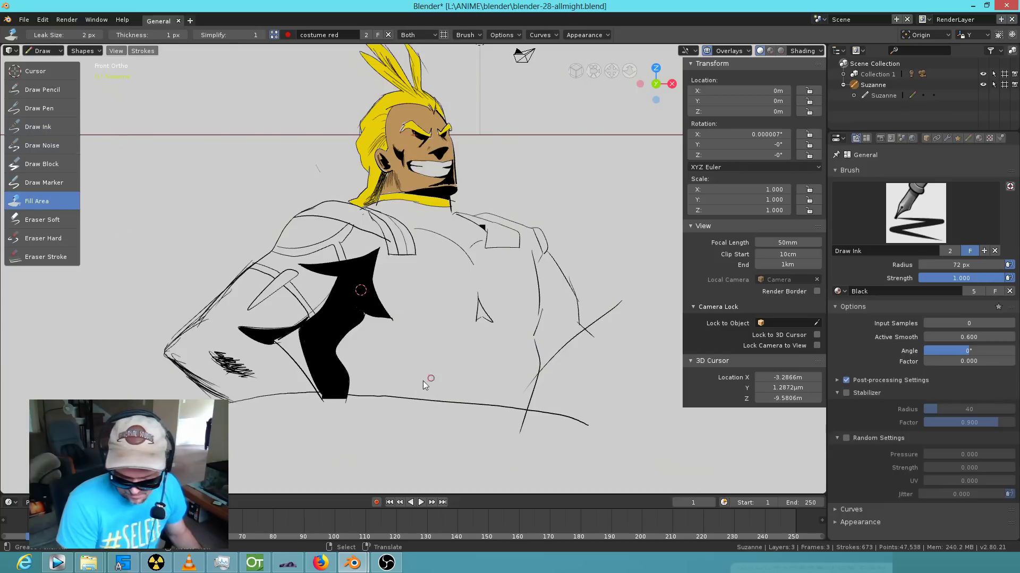
click(314, 287)
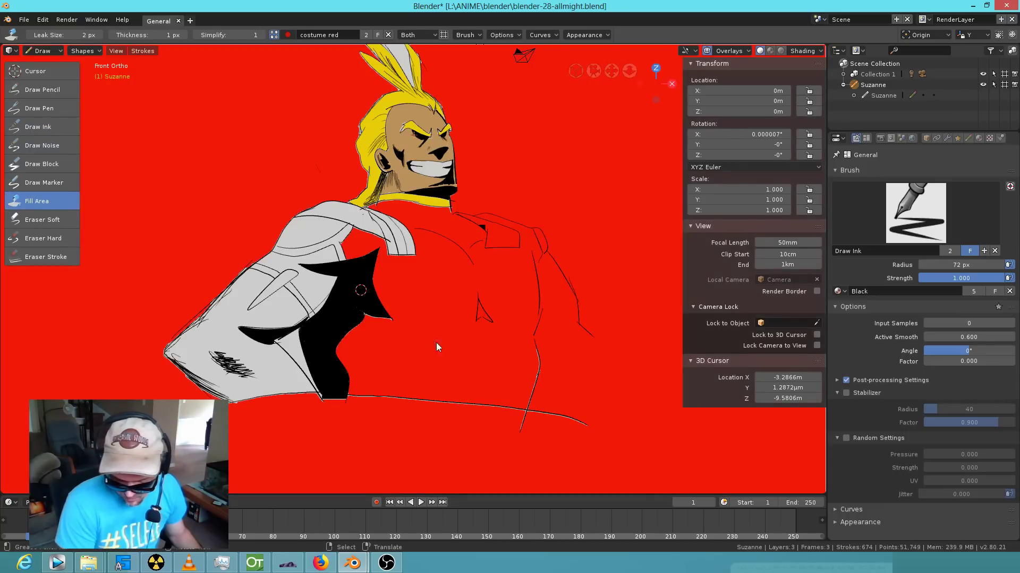
key(ctrl+z)
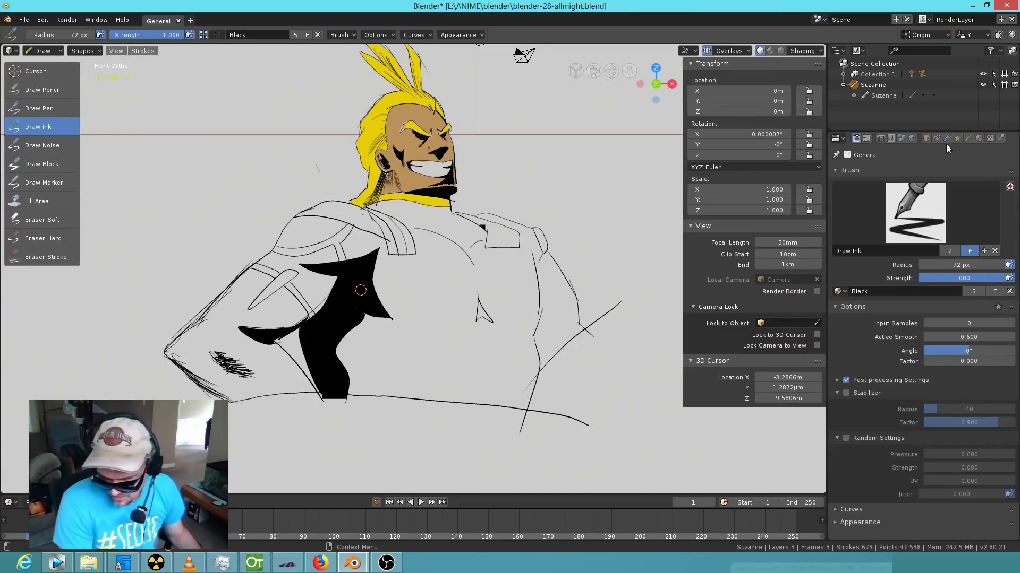
Toggle the visibility of the Colors layer off and on to check what it contains.
click(969, 139)
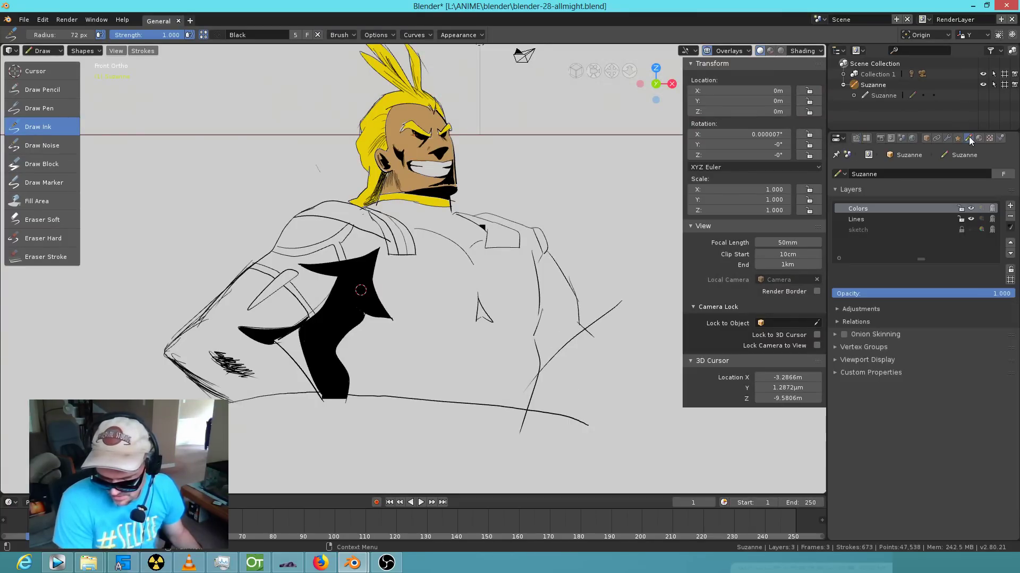
click(970, 208)
click(970, 210)
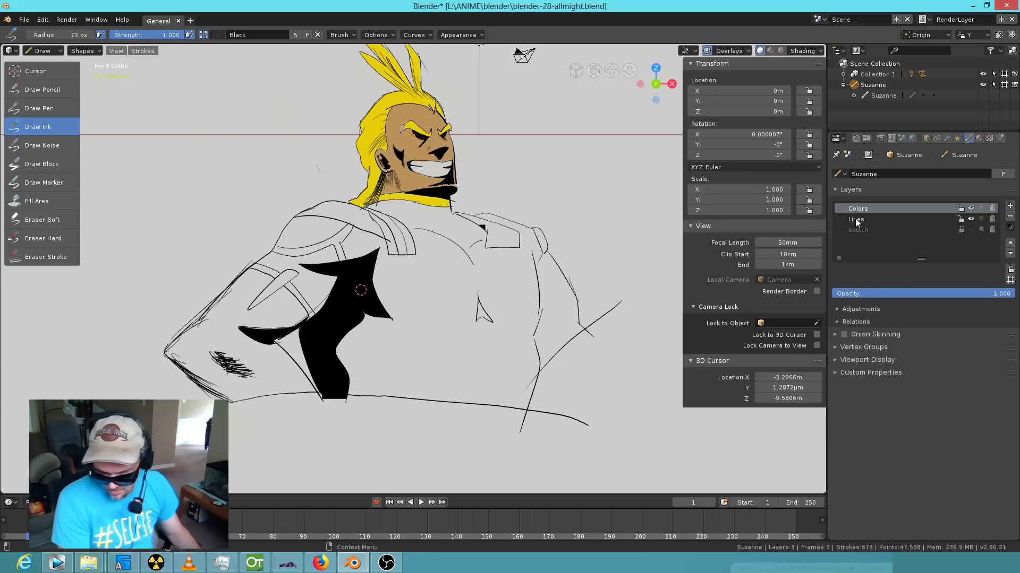
Switch to Fill Area, set its leak size to 4 px, try filling the torso with costume red, and undo the fill.
click(856, 139)
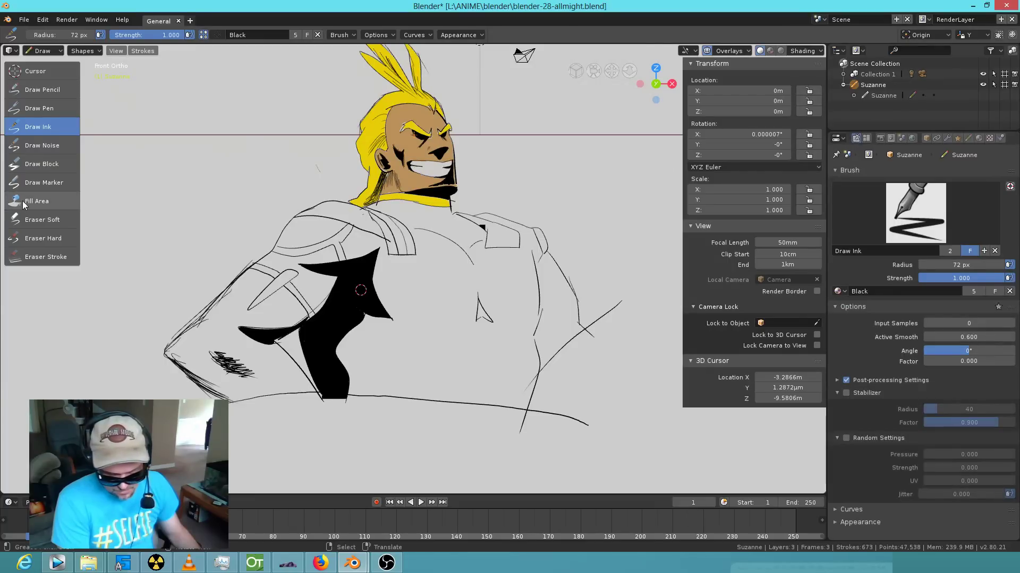
click(42, 203)
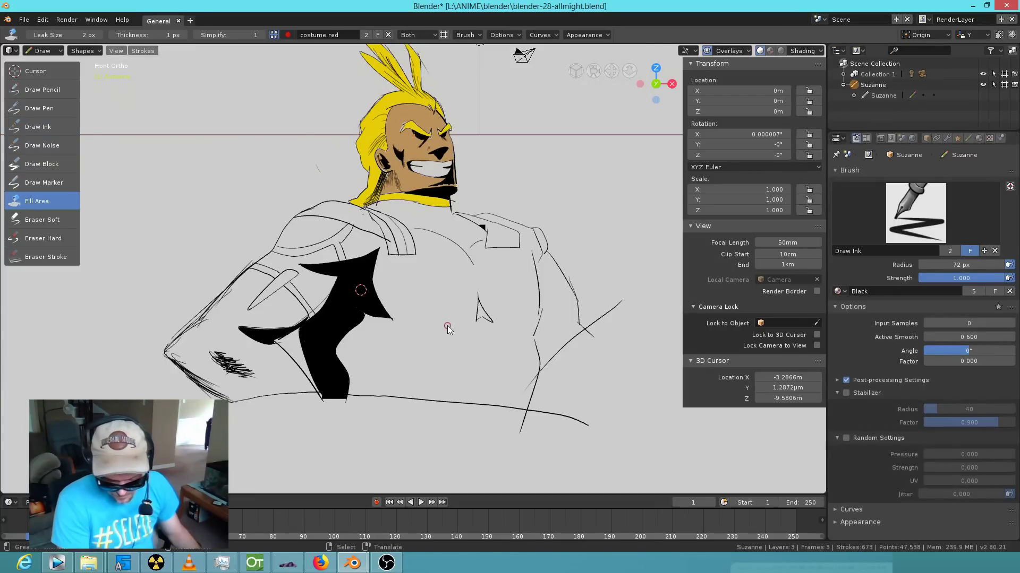
scroll(590, 372, up, 3)
scroll(591, 373, down, 1)
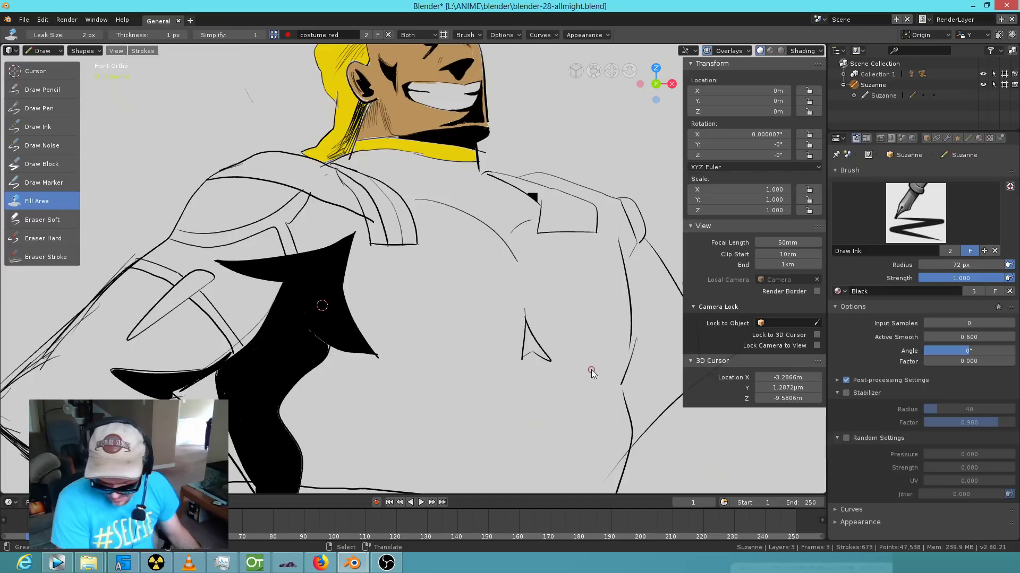
shift+middle_drag(593, 374, 473, 375)
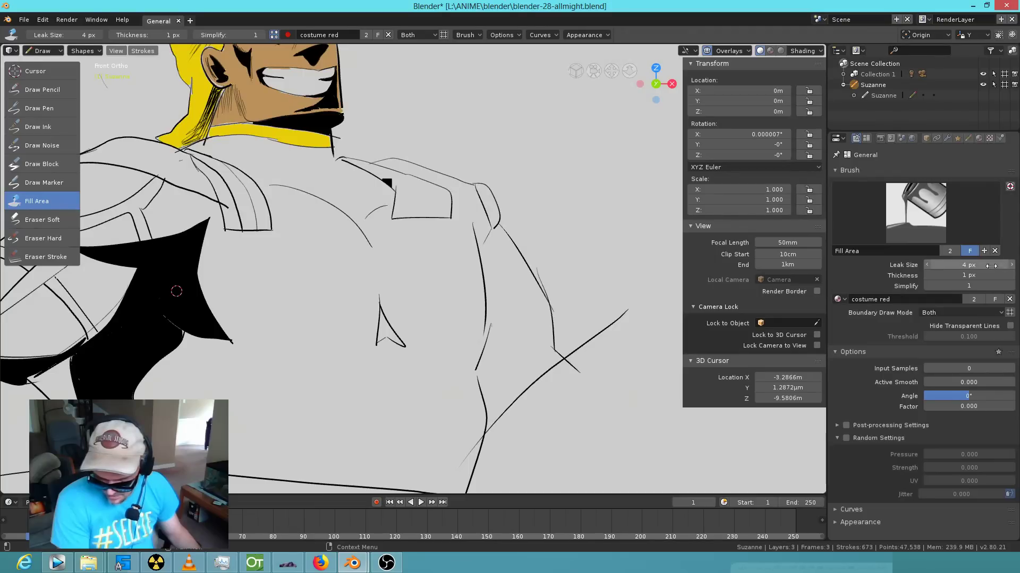
click(318, 371)
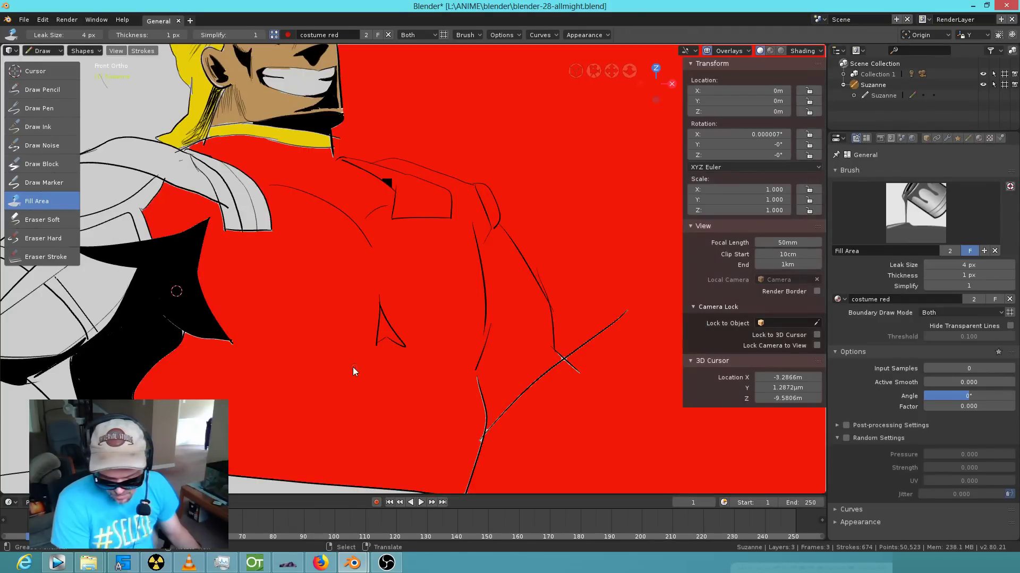
key(ctrl+z)
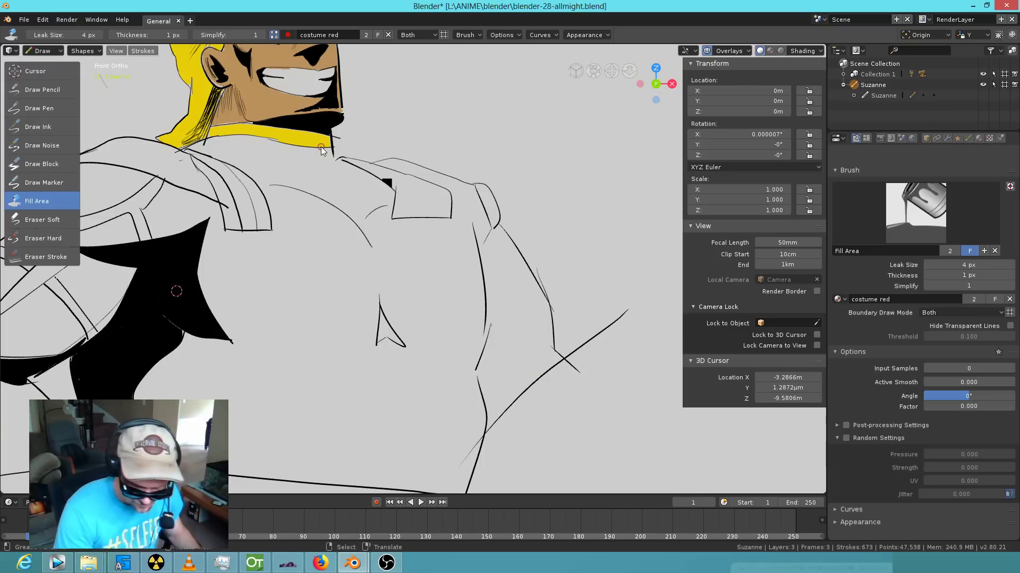
Close the gap between the collar and the far shoulder line with a short Black ink stroke, and fill the torso with costume red.
click(51, 127)
drag(334, 155, 342, 160)
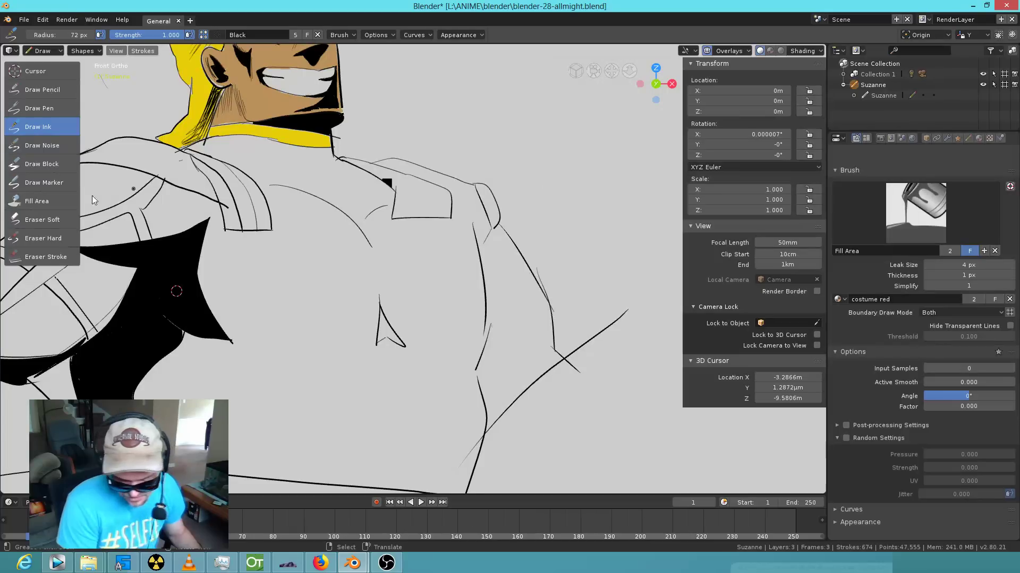
click(40, 202)
click(317, 360)
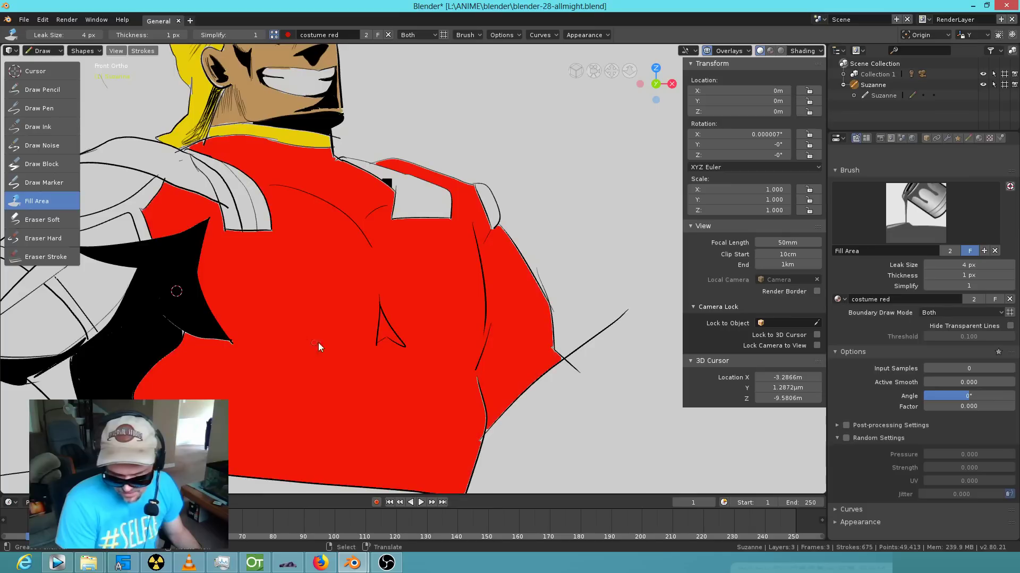
Fill the near arm and the area below its shoulder panel with costume red.
ctrl+scroll(349, 329, up, 5)
click(191, 320)
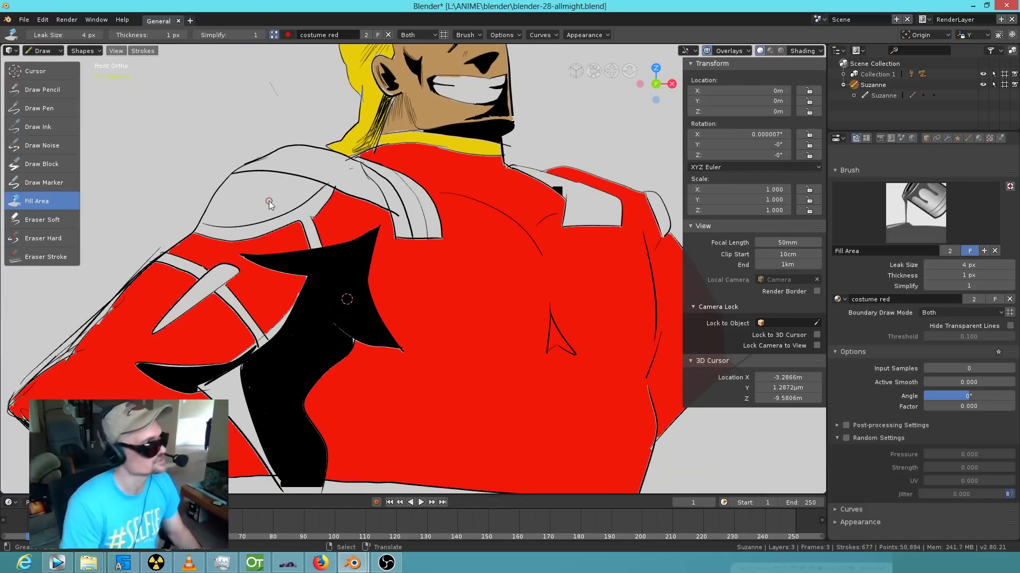
click(317, 212)
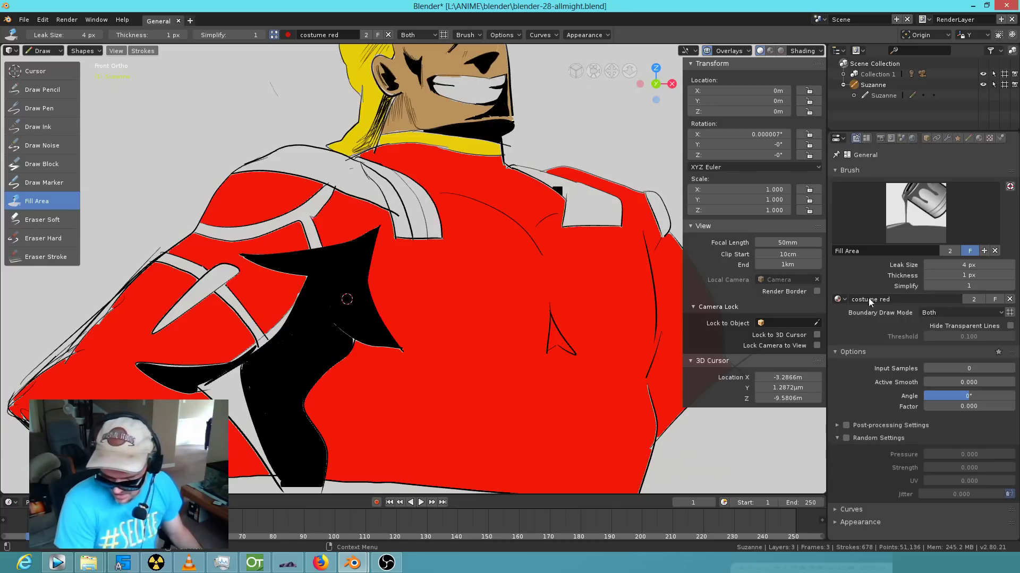
Fill the bands on the near shoulder and upper arm with the yellow material.
click(845, 299)
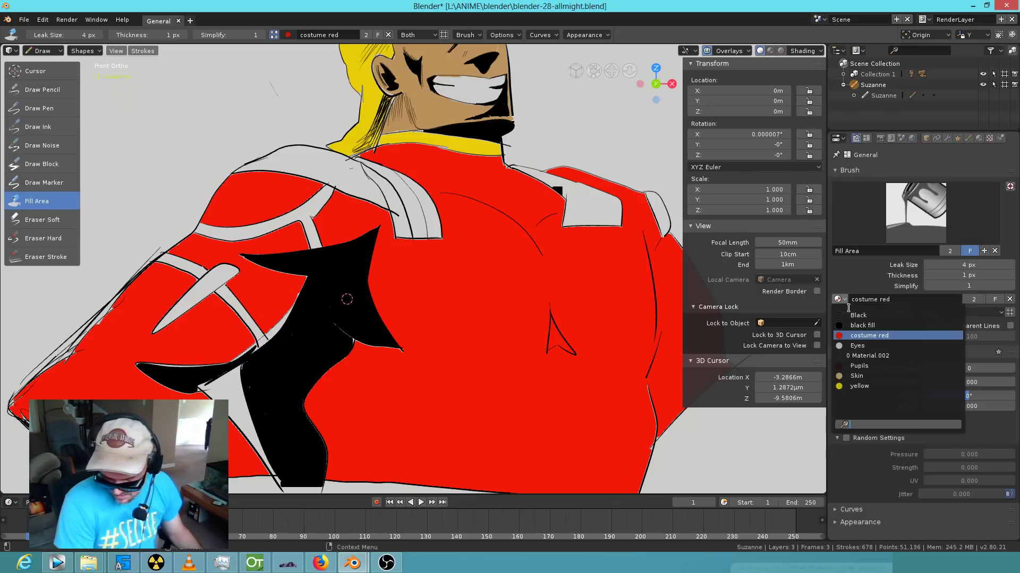
click(871, 385)
click(321, 199)
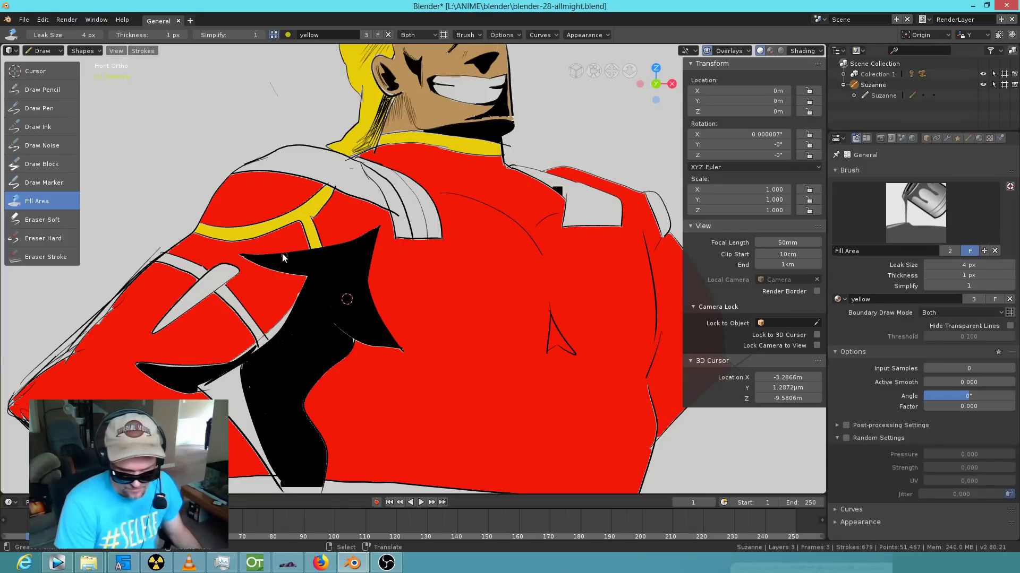
click(231, 299)
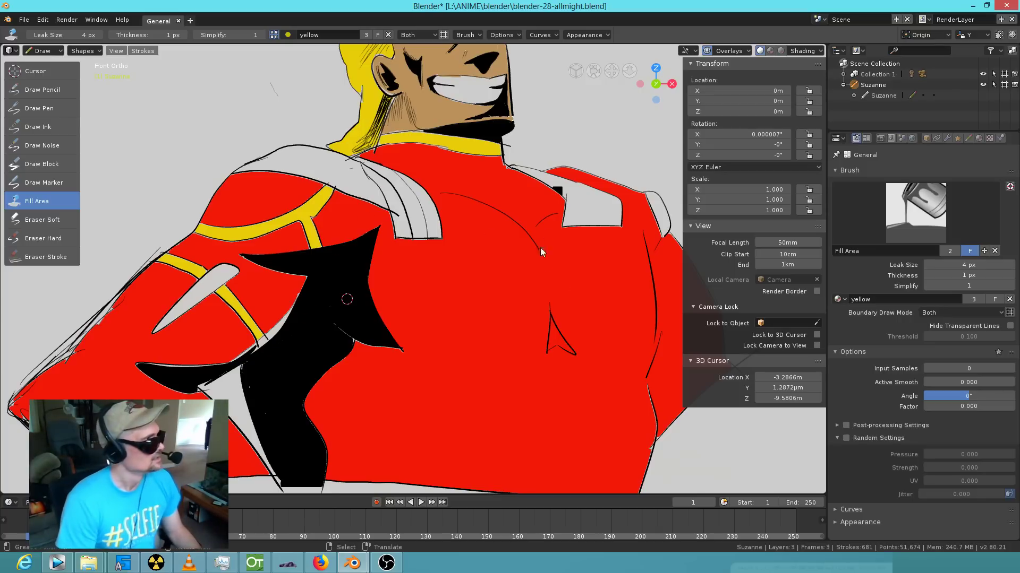
Change the fill colour of the Eyes material to purple, and return to the Fill Area brush settings.
click(979, 138)
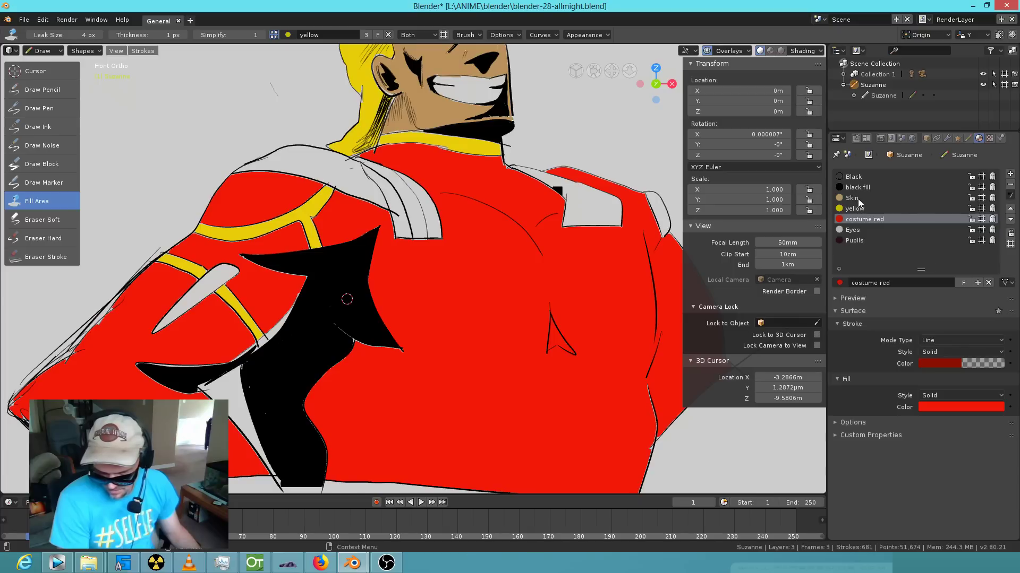
click(872, 231)
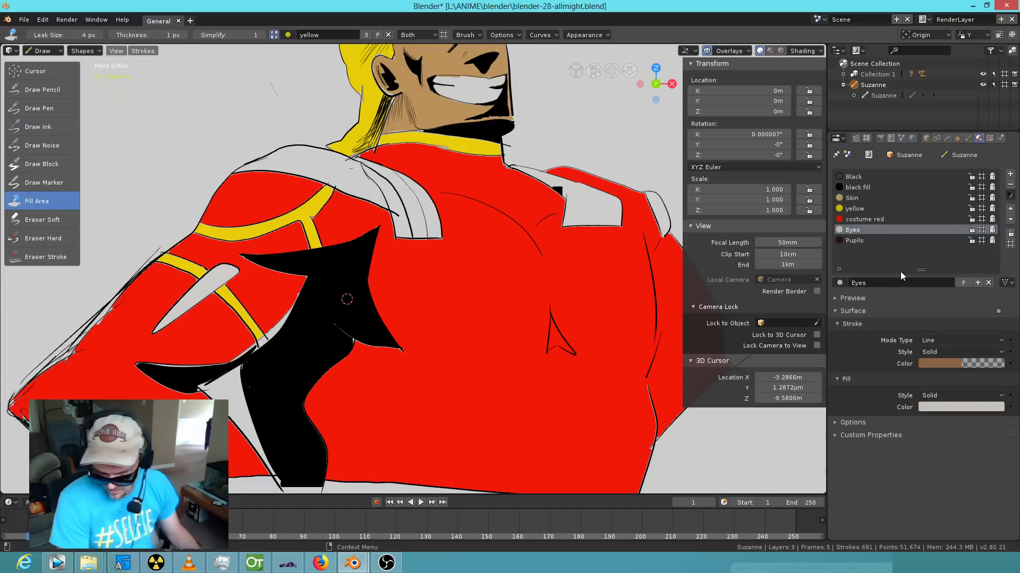
click(950, 407)
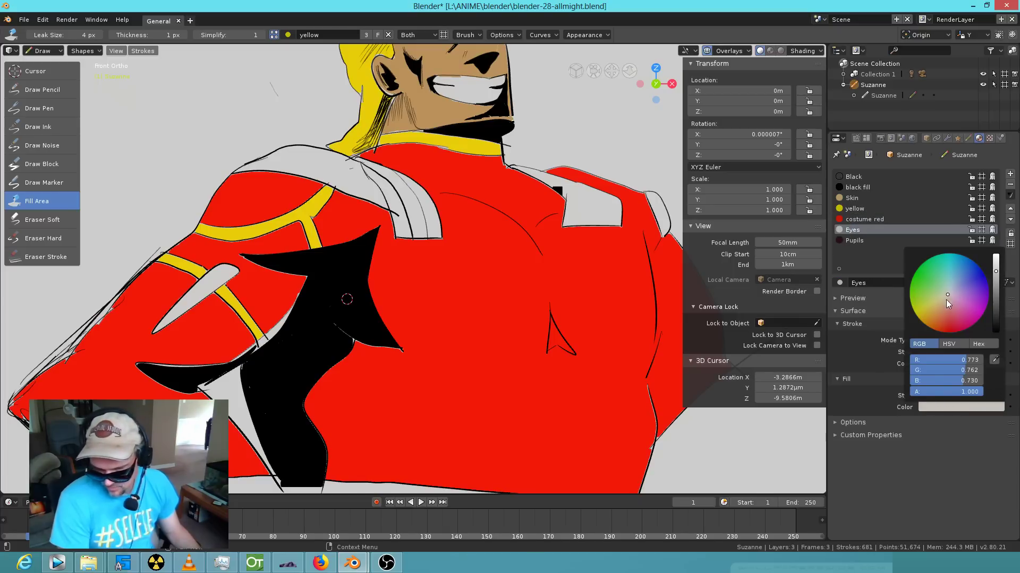
drag(947, 299, 986, 277)
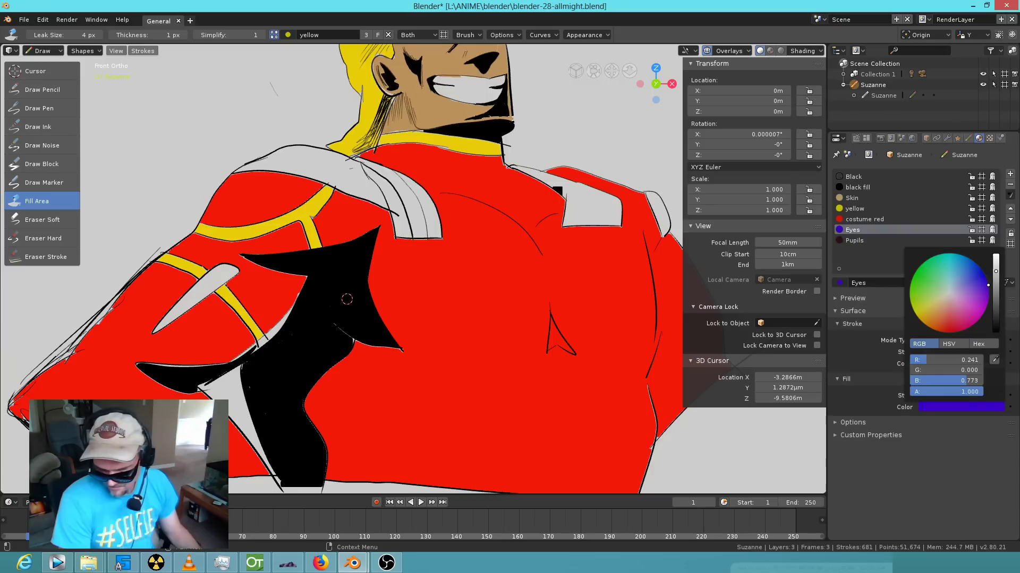
drag(988, 285, 995, 277)
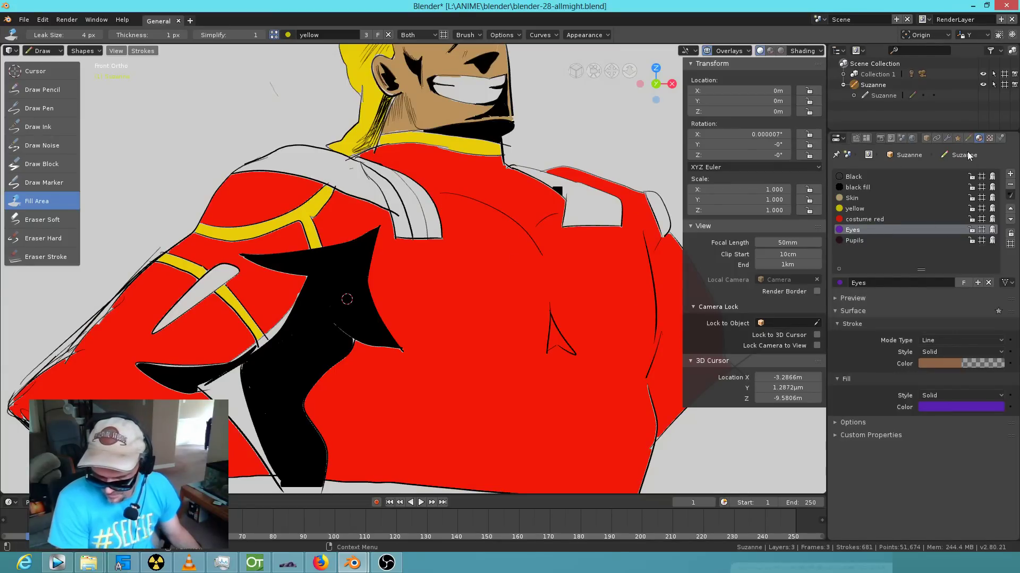
click(856, 139)
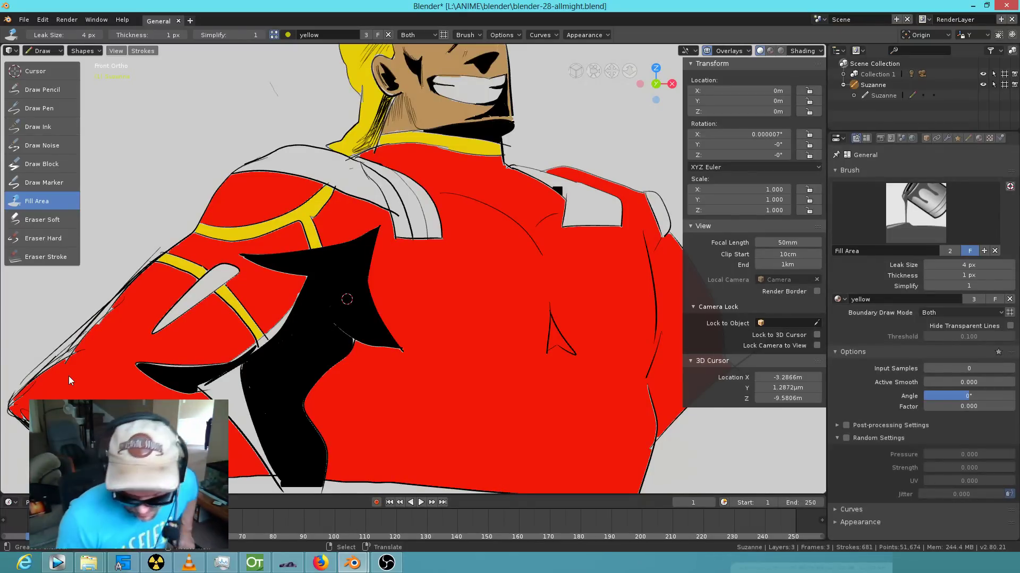
Try to fill the panel on top of the near shoulder with yellow, and undo the fill.
click(346, 168)
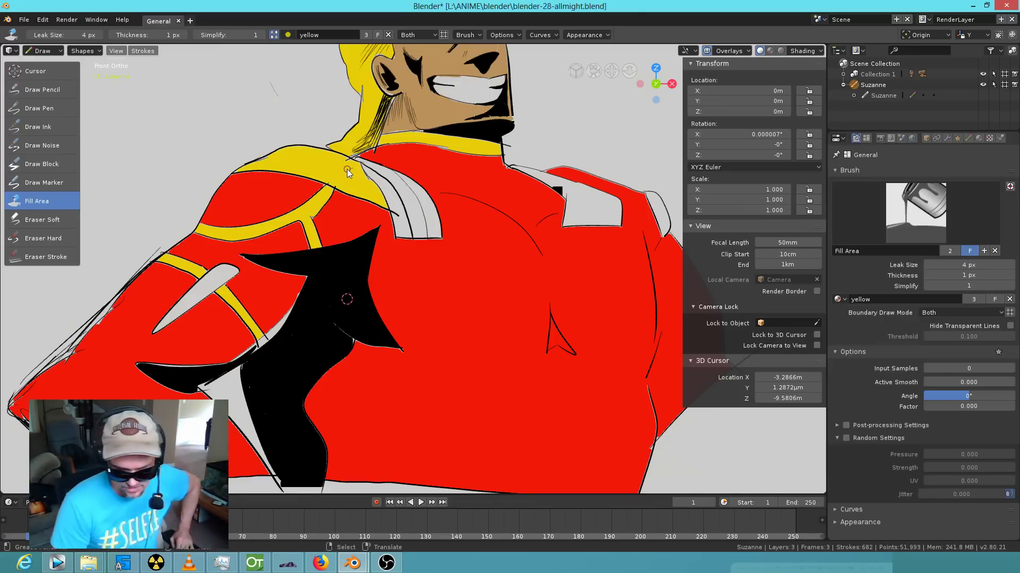
key(ctrl+z)
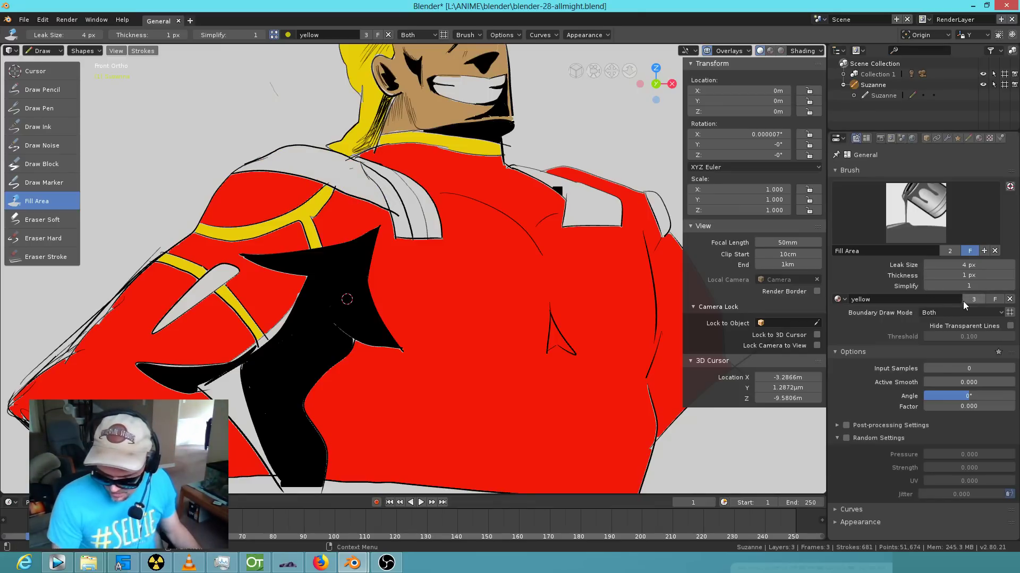
Assign the Eyes material to the fill brush, renaming it Eyespurple, and save the file.
click(839, 299)
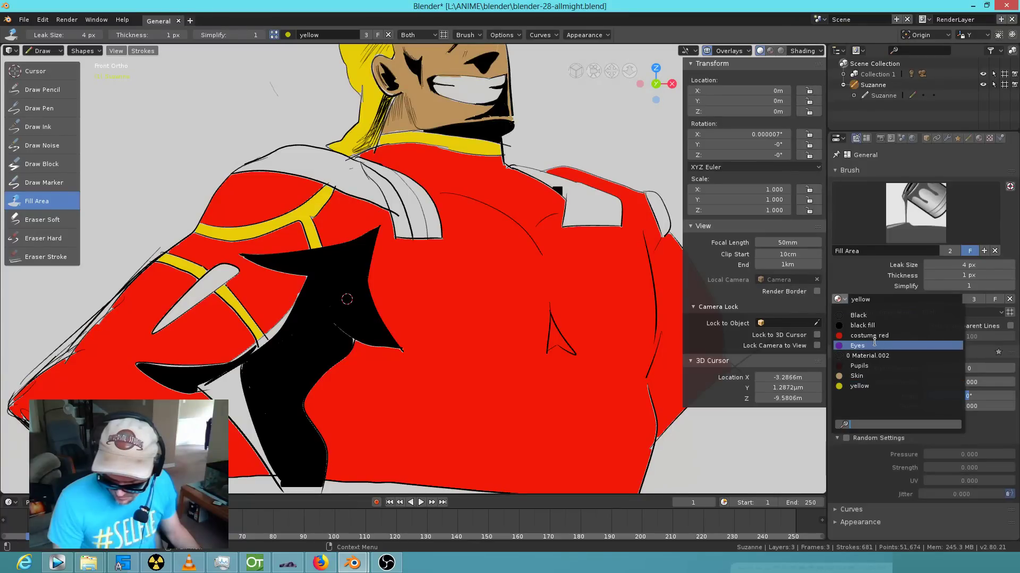
click(873, 346)
text(pu)
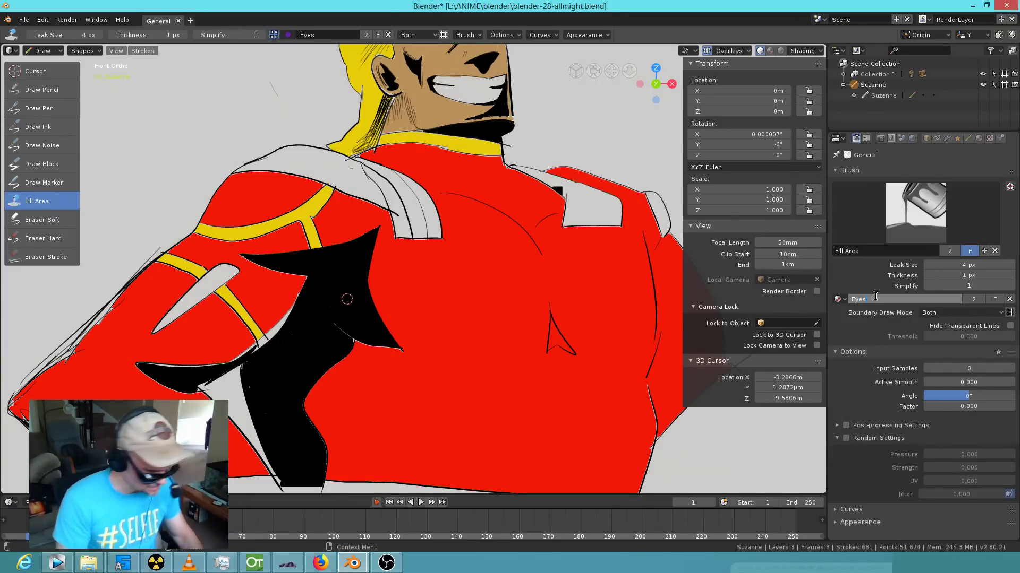
text(rp)
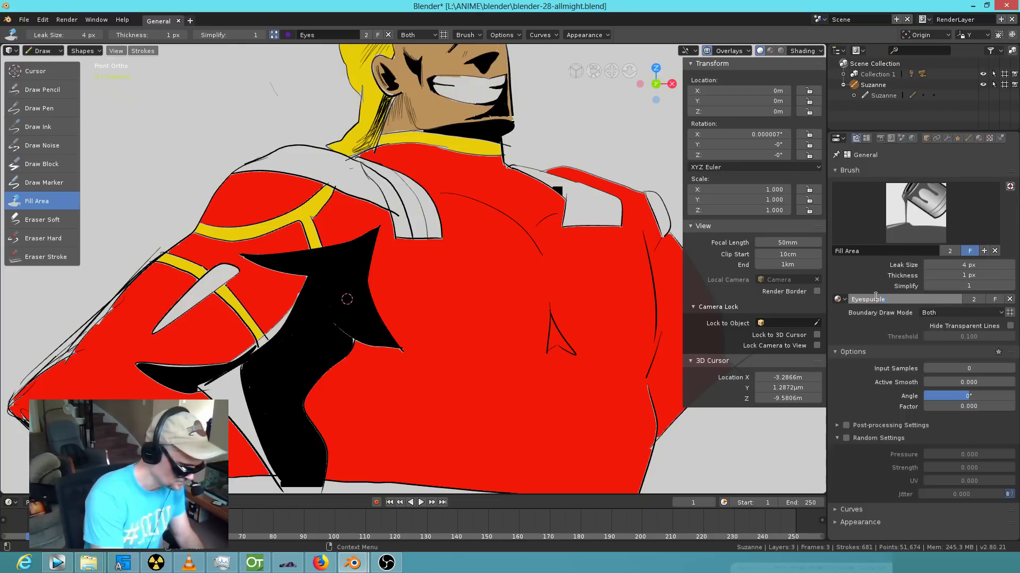
text(le)
key(Return)
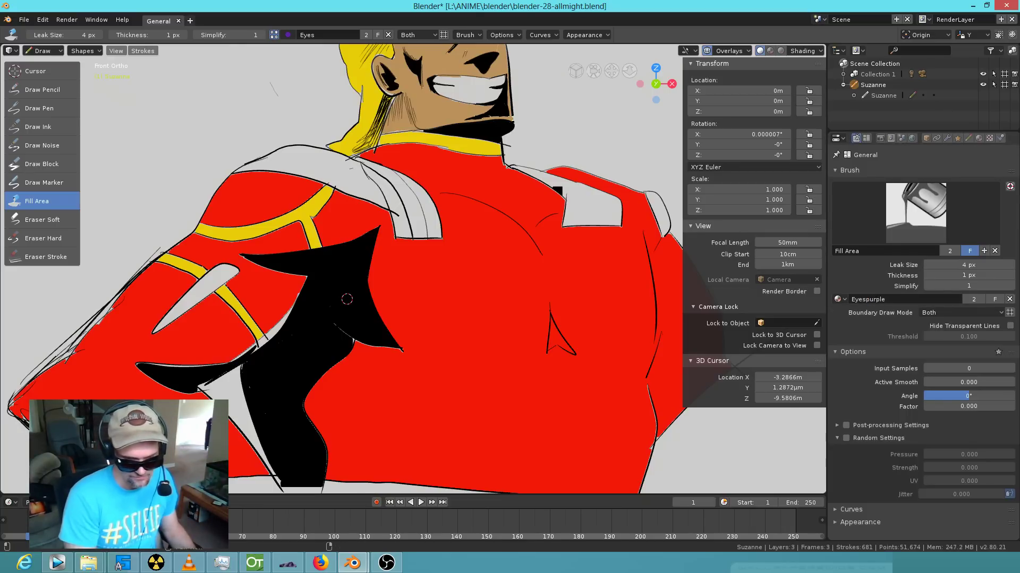
click(24, 20)
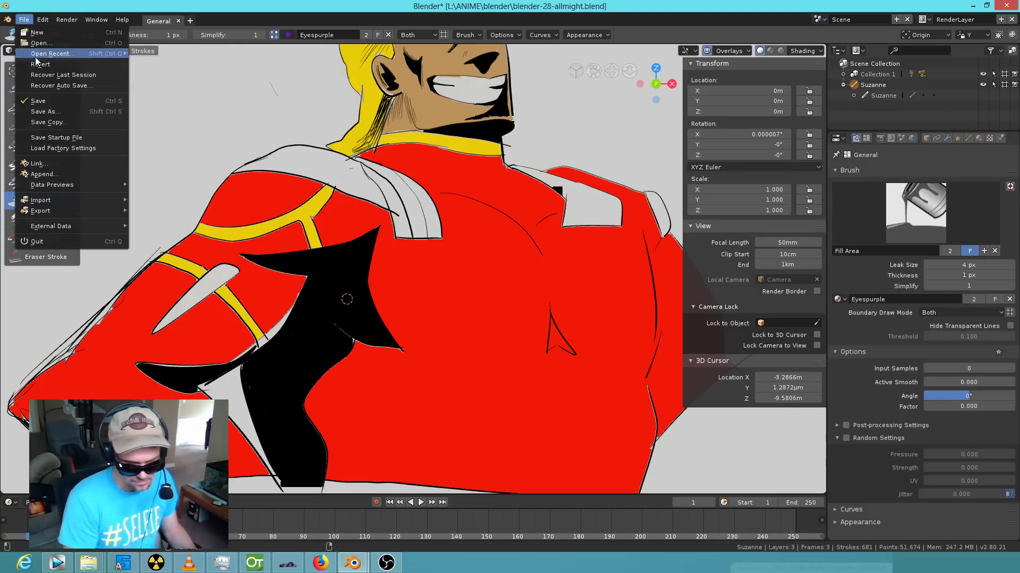
click(38, 101)
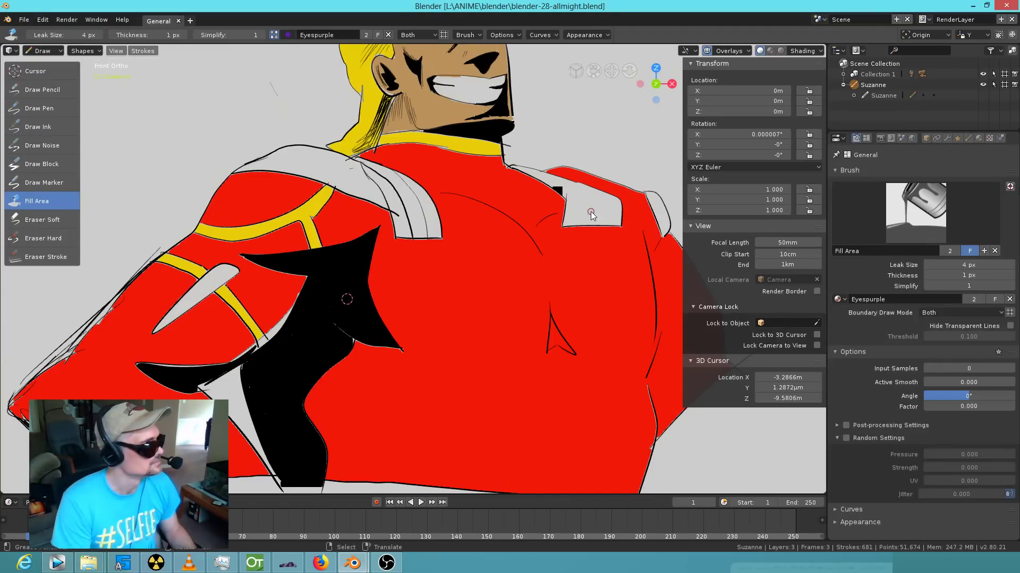
Fill the near shoulder's top panel with Eyespurple and the pointed shape on the upper arm with black fill.
click(351, 180)
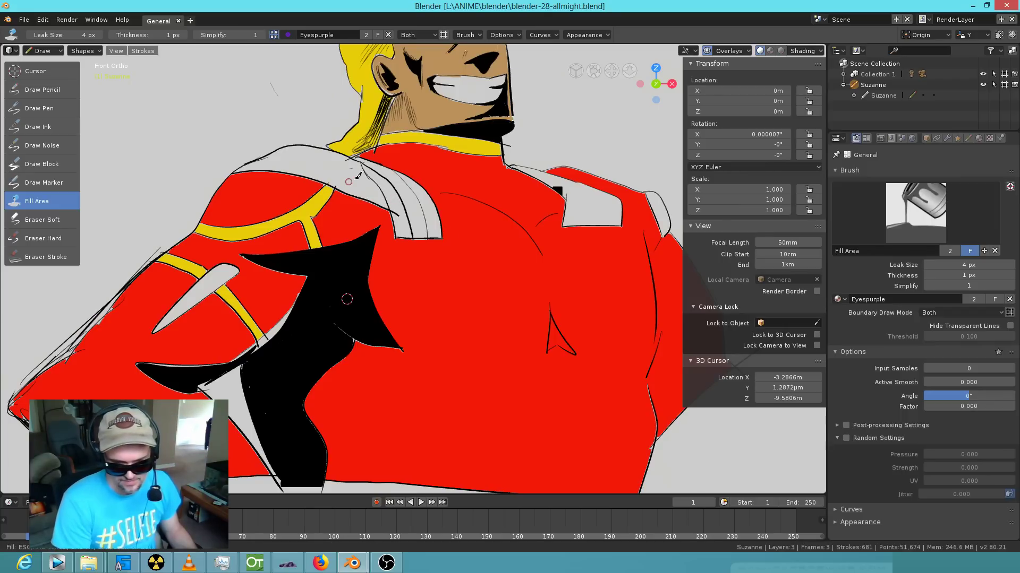
click(359, 177)
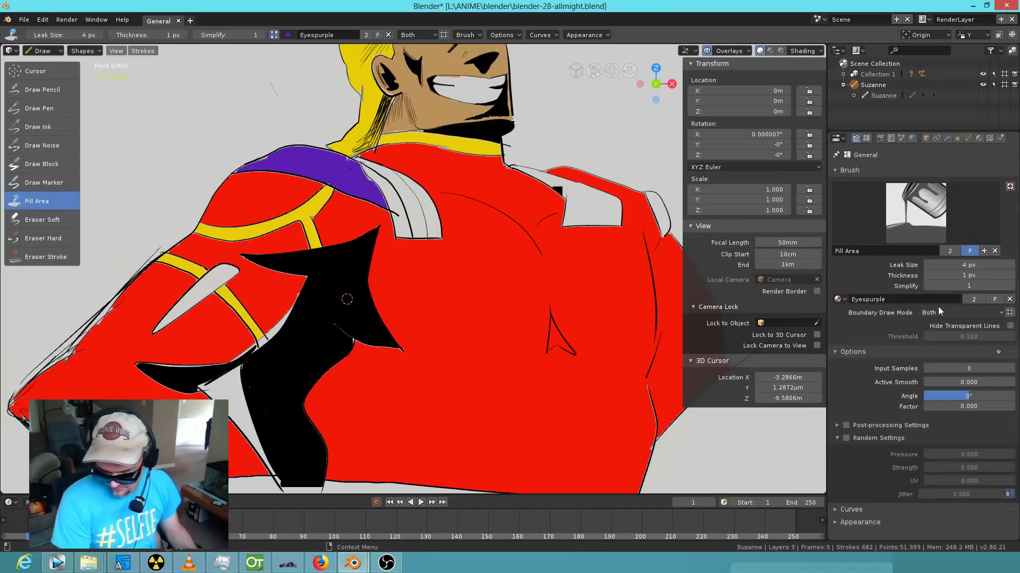
click(841, 299)
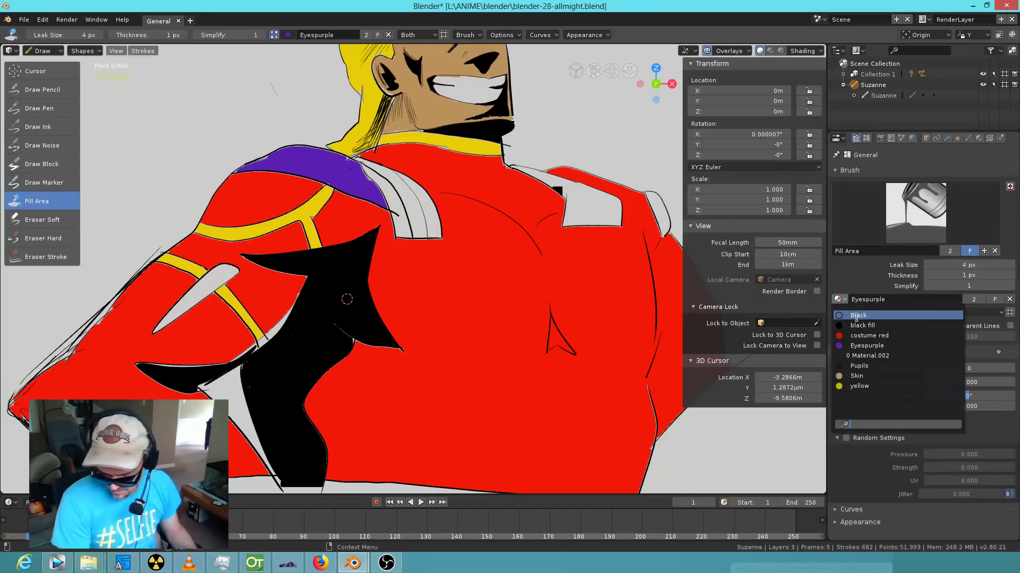
click(871, 316)
click(208, 284)
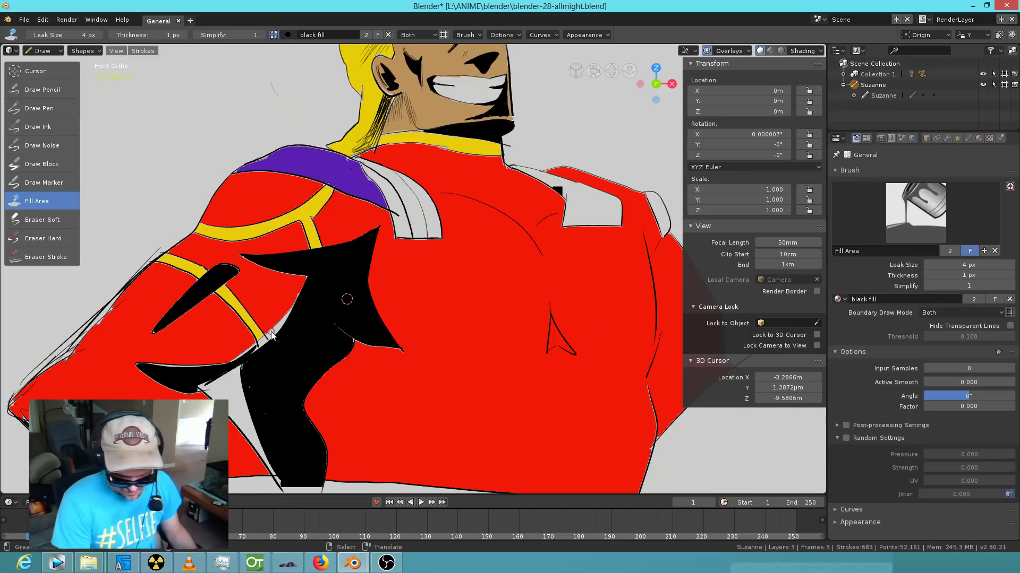
Fill the small gaps along the near arm's armpit shadow with black fill, setting the leak size to 0 px.
scroll(236, 383, up, 5)
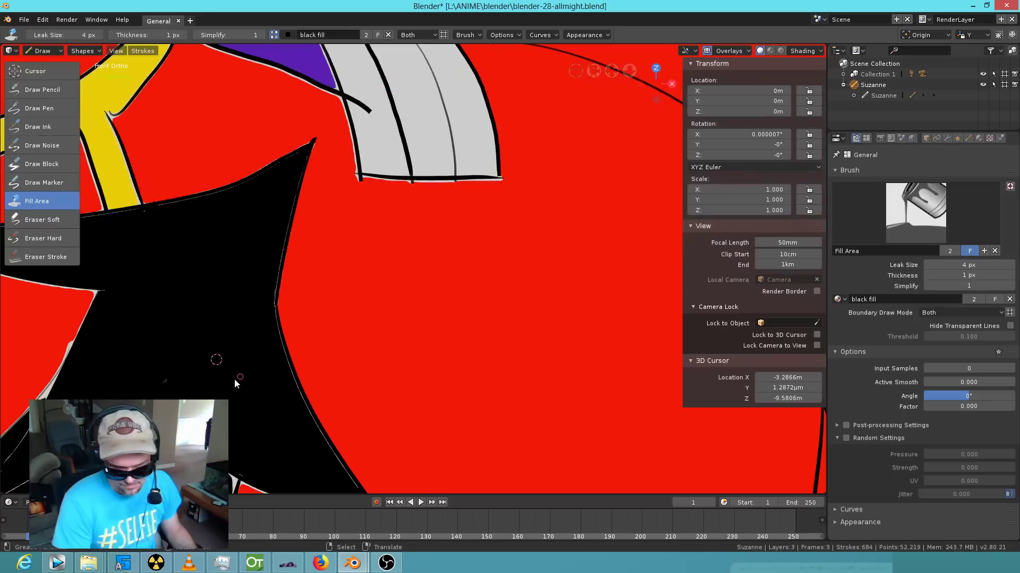
shift+middle_drag(193, 285, 556, 256)
click(389, 344)
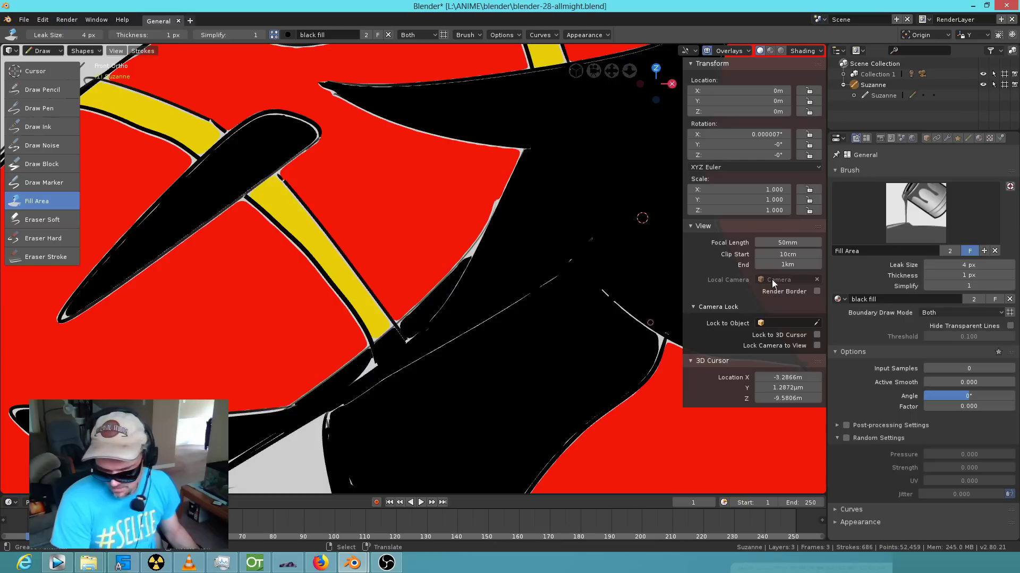
key(BackSpace)
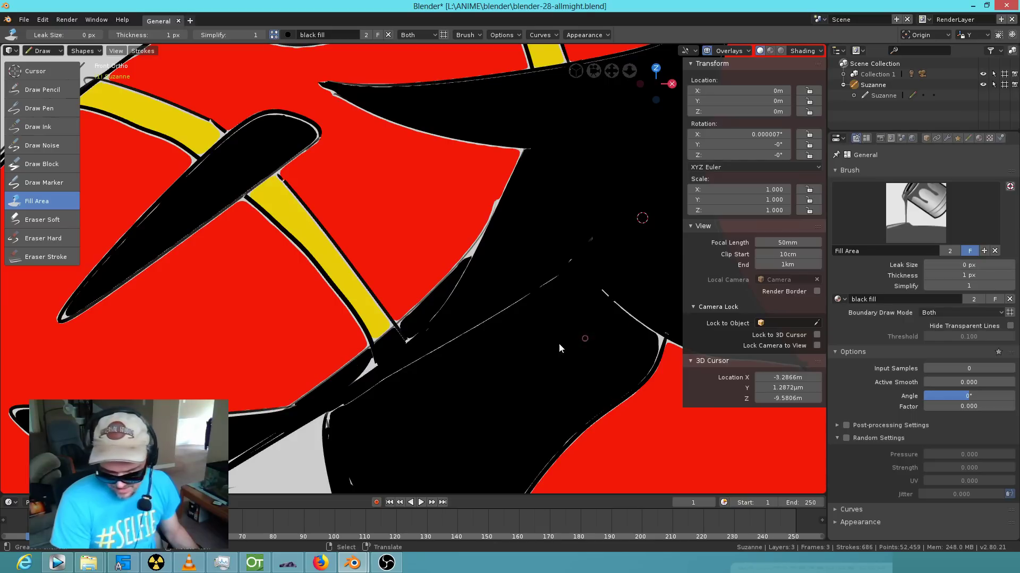
click(373, 365)
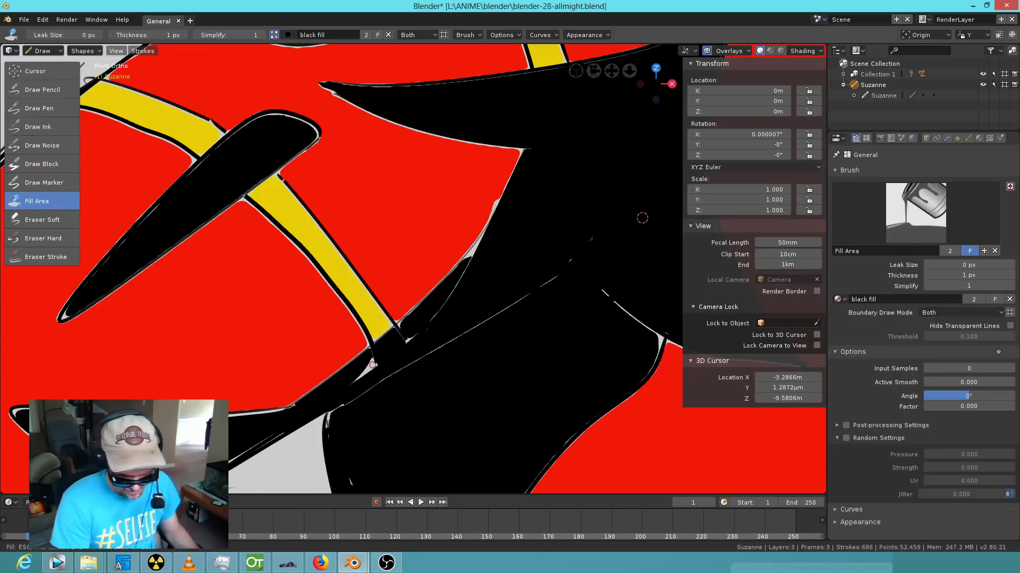
click(374, 364)
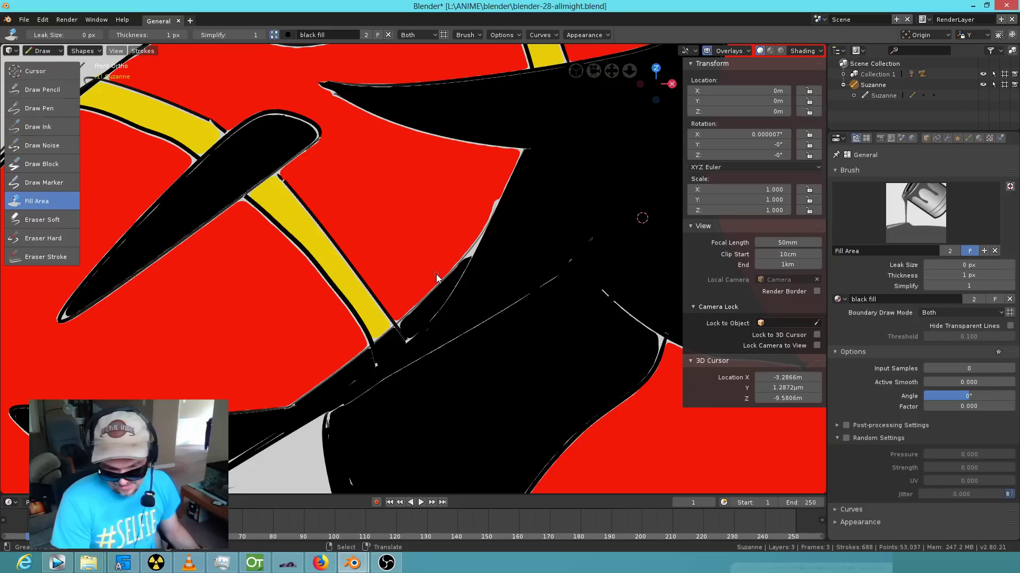
click(477, 247)
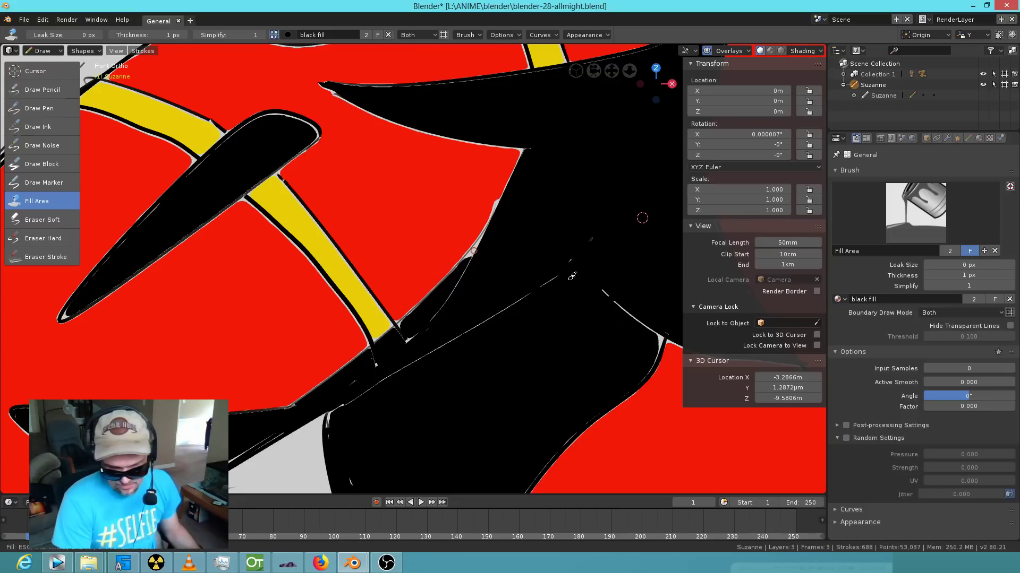
Fill the far chest panel and the near shoulder strap's outer strips with yellow, undoing the yellow fill over the torso.
scroll(540, 246, down, 8)
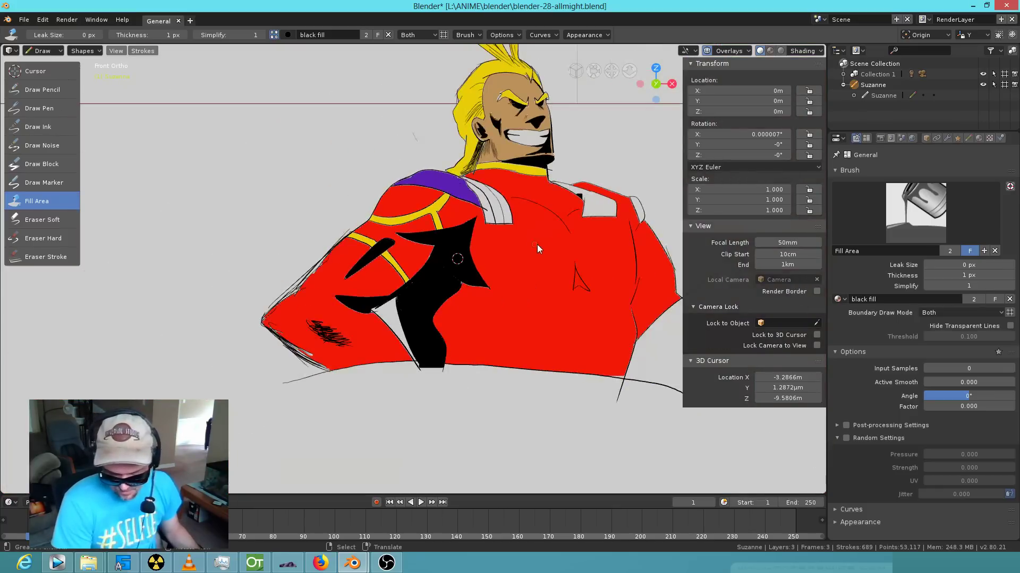
shift+middle_drag(581, 240, 495, 246)
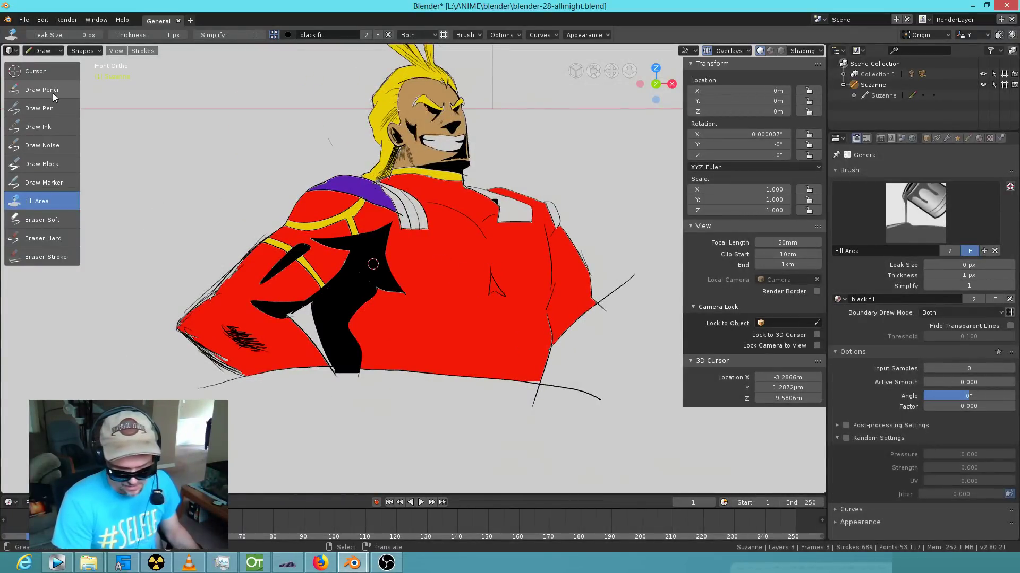
click(847, 300)
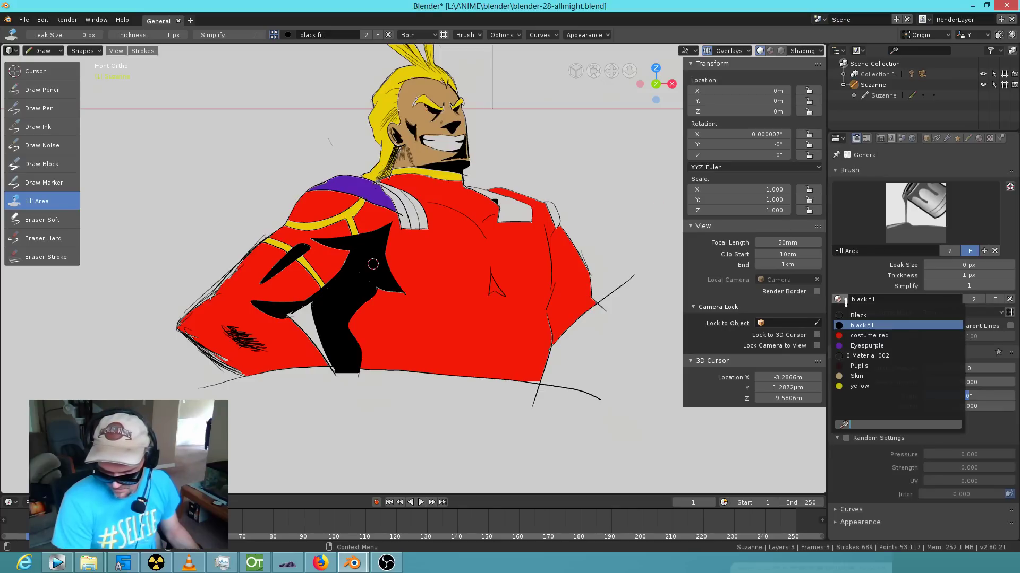
click(859, 386)
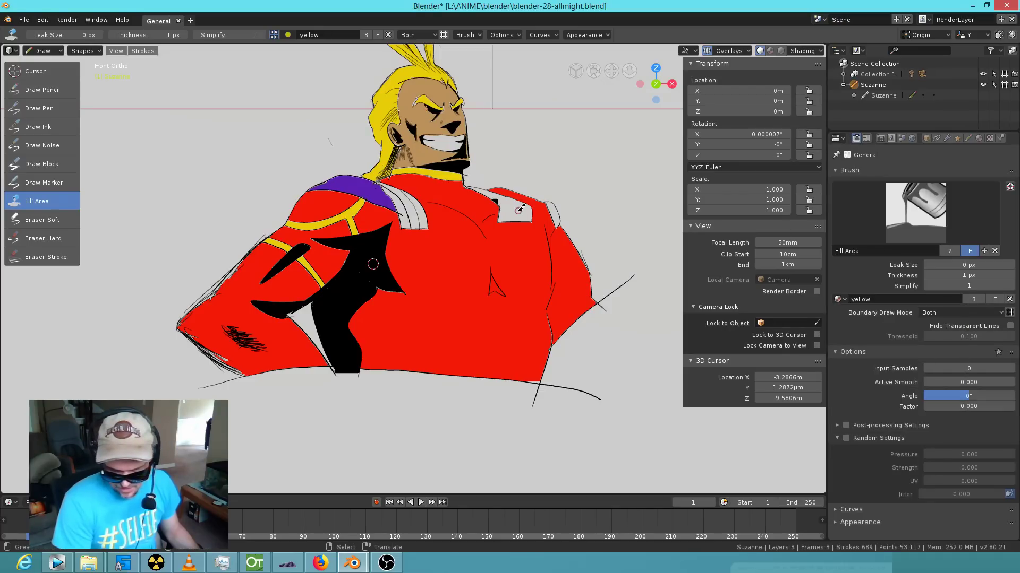
click(431, 224)
click(462, 266)
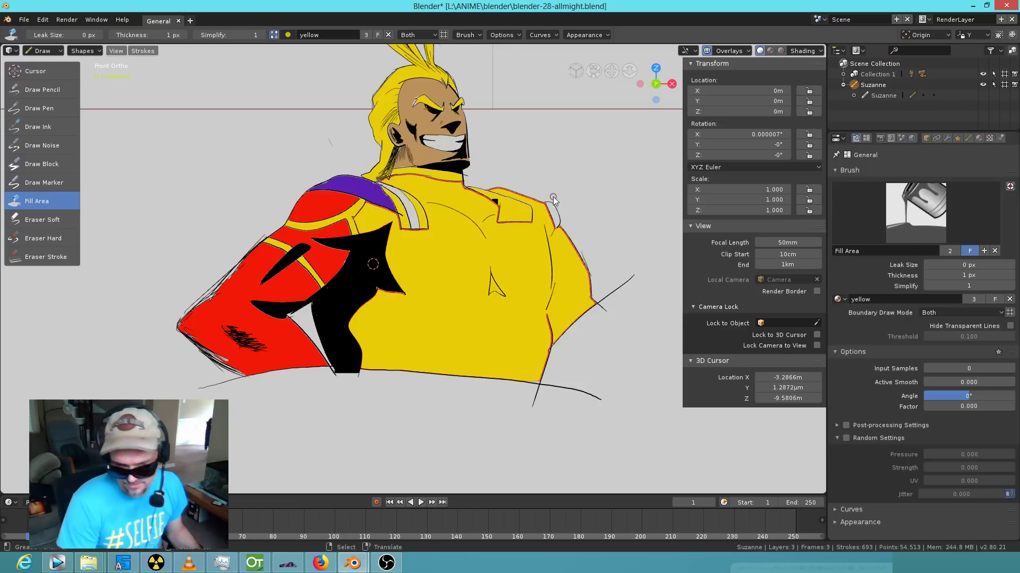
key(ctrl+z)
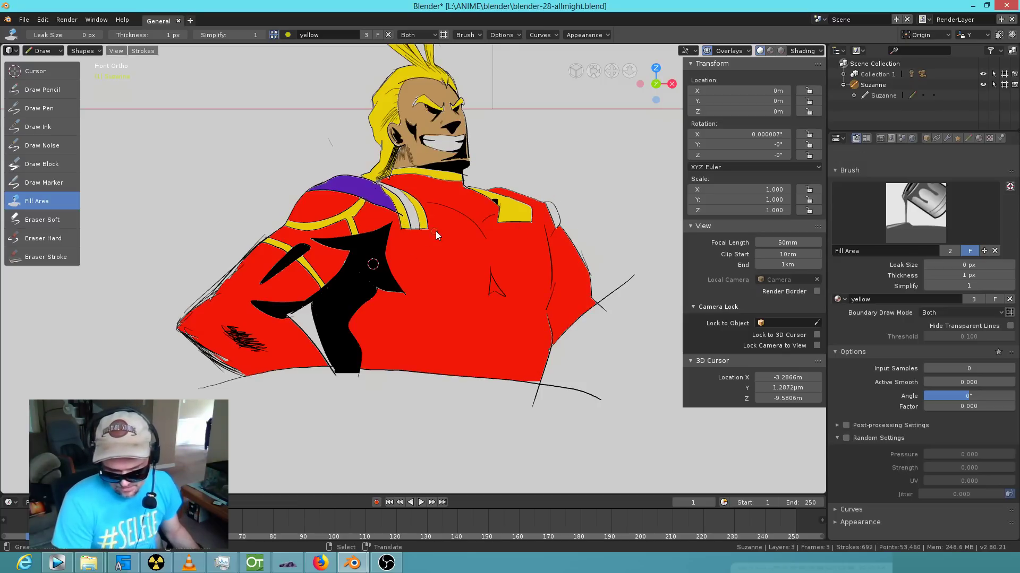
Set the leak size to 3 px and fill the near shoulder strap's remaining strip with yellow.
scroll(427, 223, up, 5)
mouse_move(450, 176)
middle_down()
mouse_move(463, 306)
mouse_move(451, 331)
middle_up()
scroll(451, 327, up, 4)
middle_drag(425, 159, 445, 243)
key(KP_1)
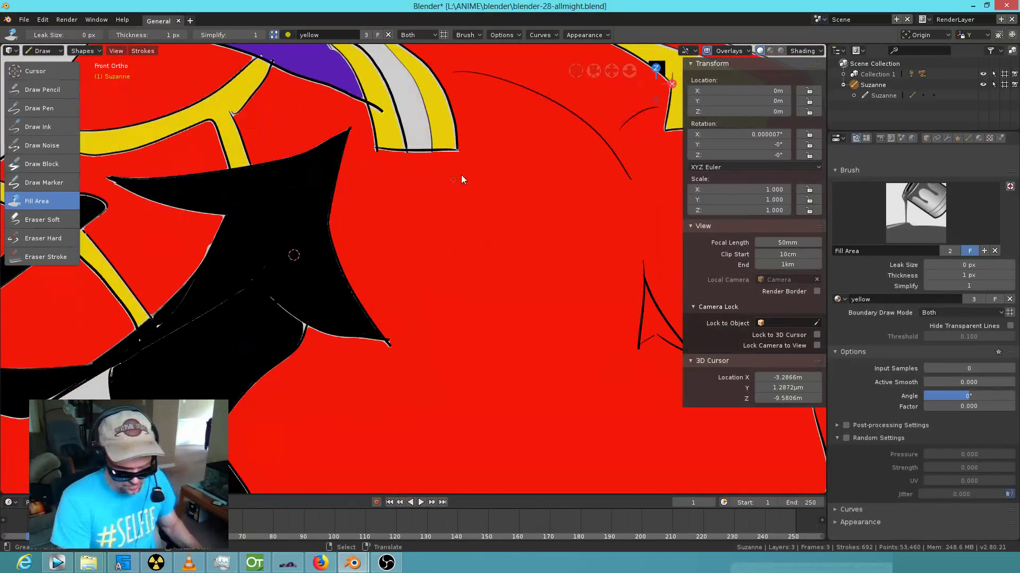
shift+middle_drag(473, 172, 472, 394)
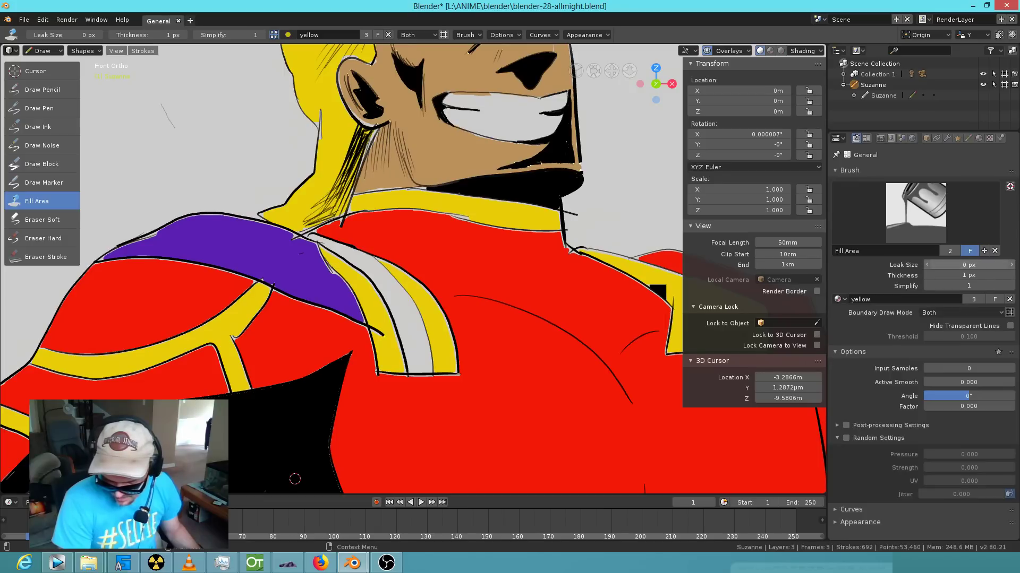
click(417, 325)
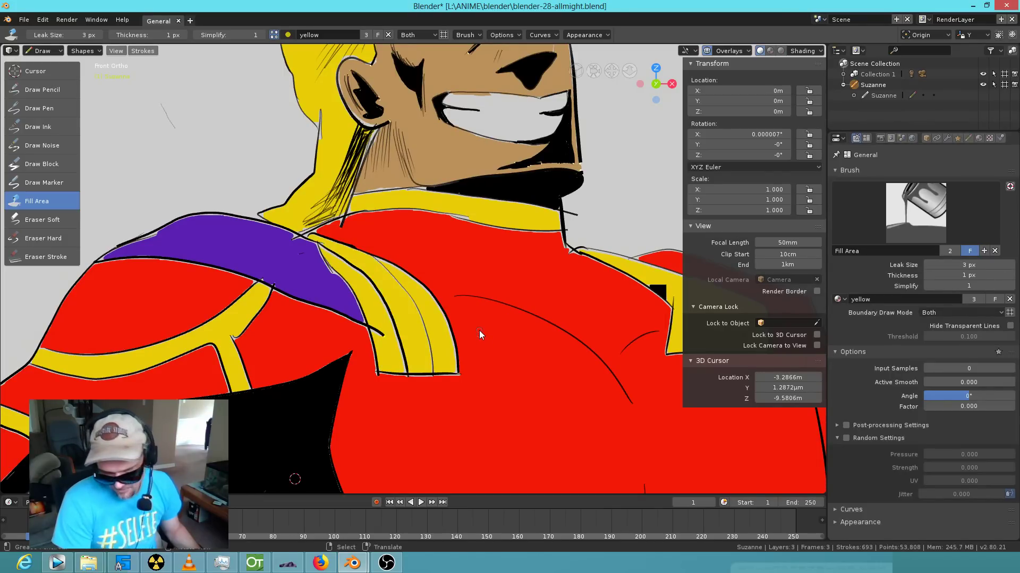
Examine the filled shoulder straps, collar and chin up close, and the character as a whole.
scroll(473, 239, up, 3)
scroll(473, 223, down, 3)
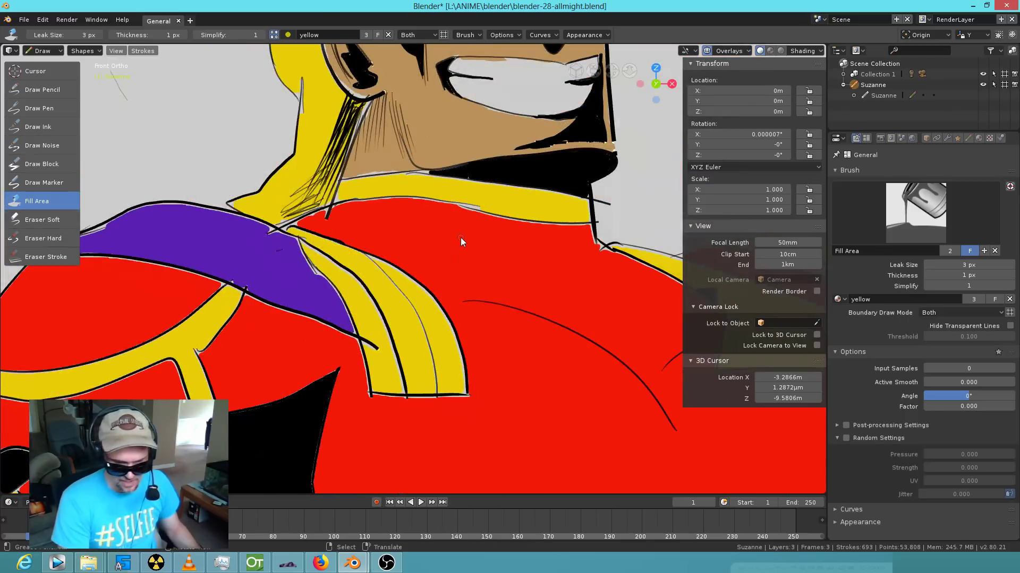
scroll(460, 240, up, 3)
scroll(459, 240, up, 2)
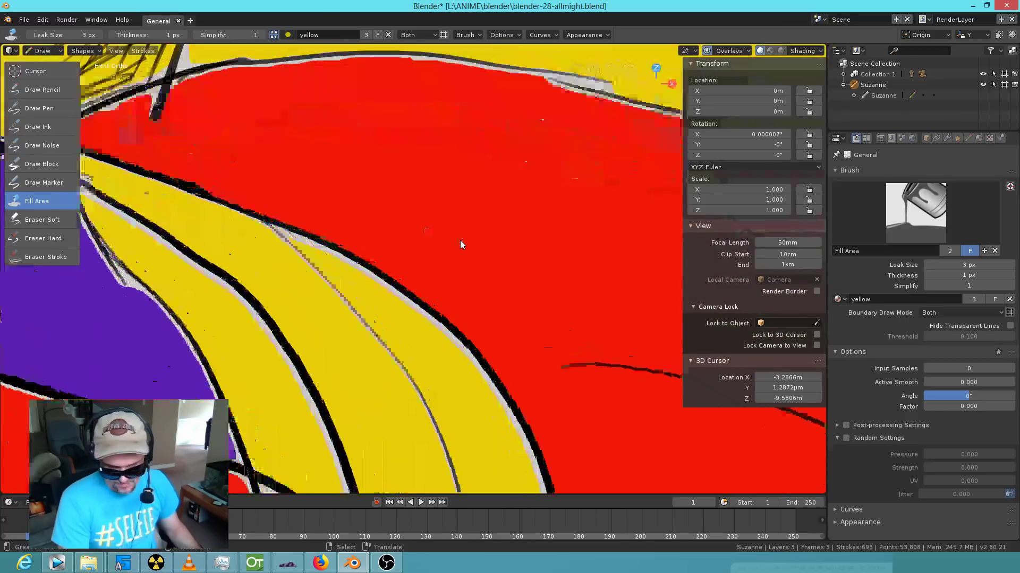
scroll(460, 240, down, 1)
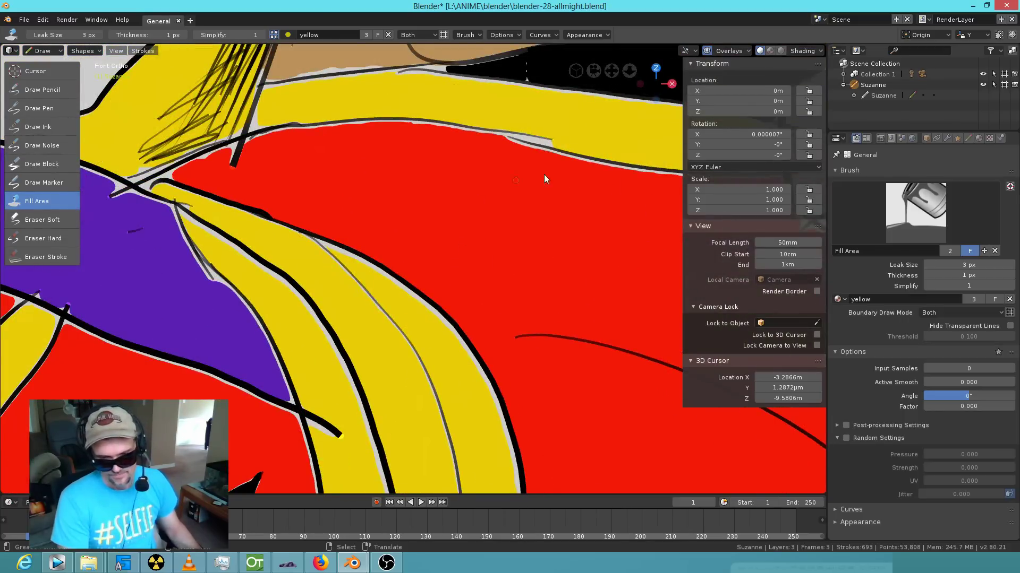
scroll(543, 228, down, 3)
scroll(321, 265, up, 4)
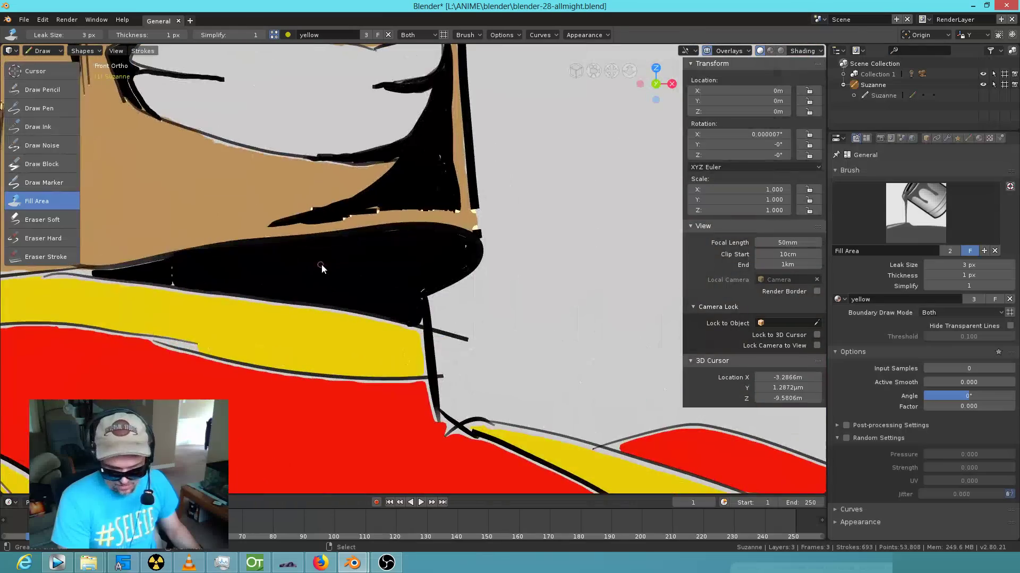
scroll(463, 194, down, 6)
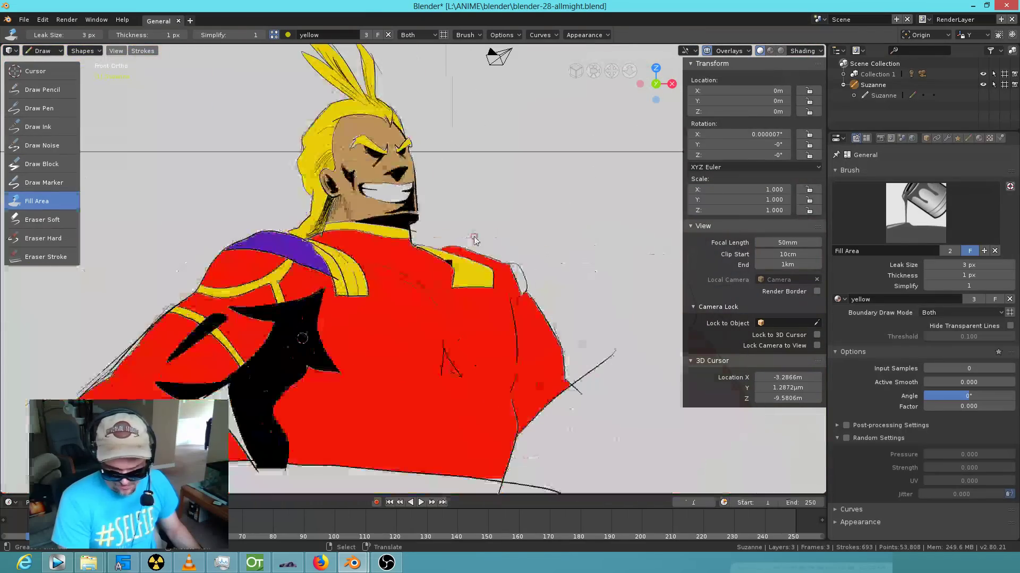
scroll(474, 234, up, 4)
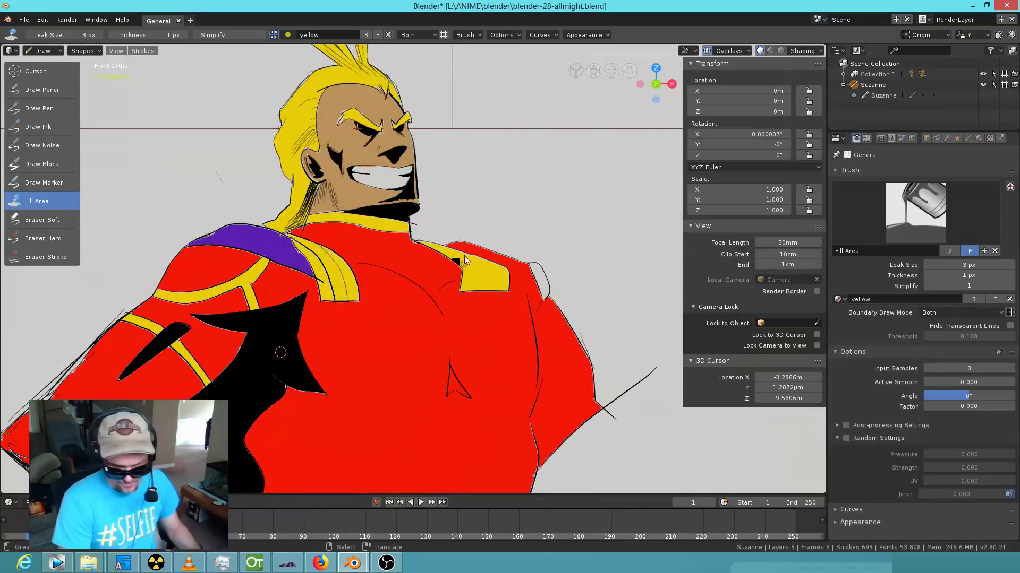
scroll(492, 279, down, 3)
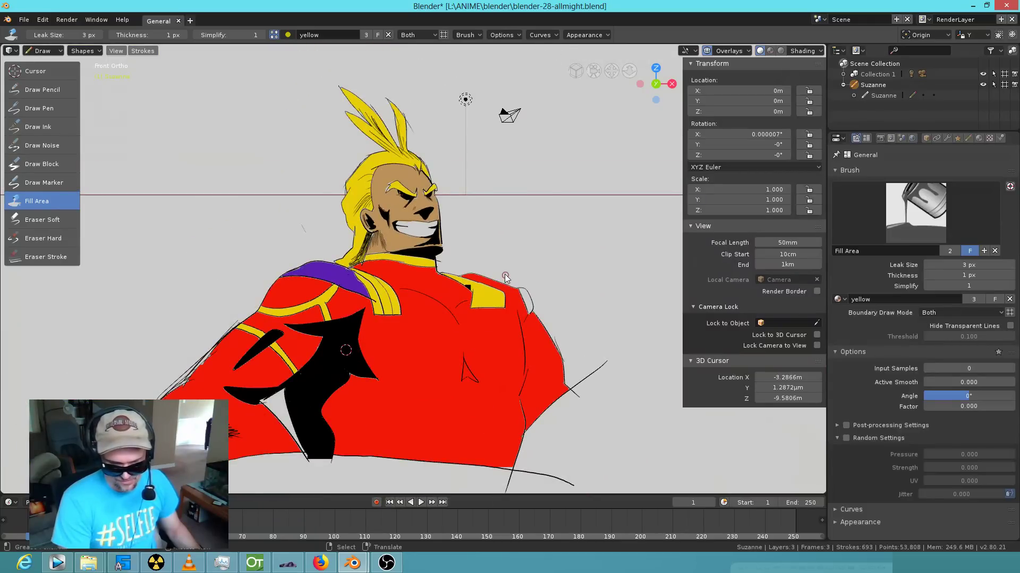
scroll(502, 276, up, 1)
mouse_move(502, 274)
shift+middle_down()
mouse_move(461, 258)
mouse_move(468, 264)
shift+middle_up()
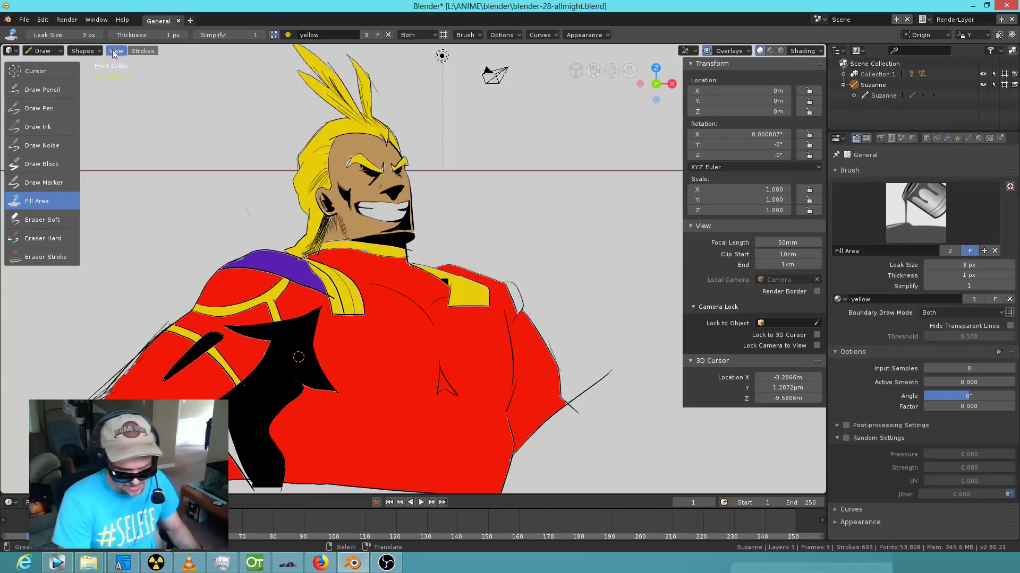
Make an OpenGL render of the current view, inspect the coloured character in it and close the render.
click(126, 52)
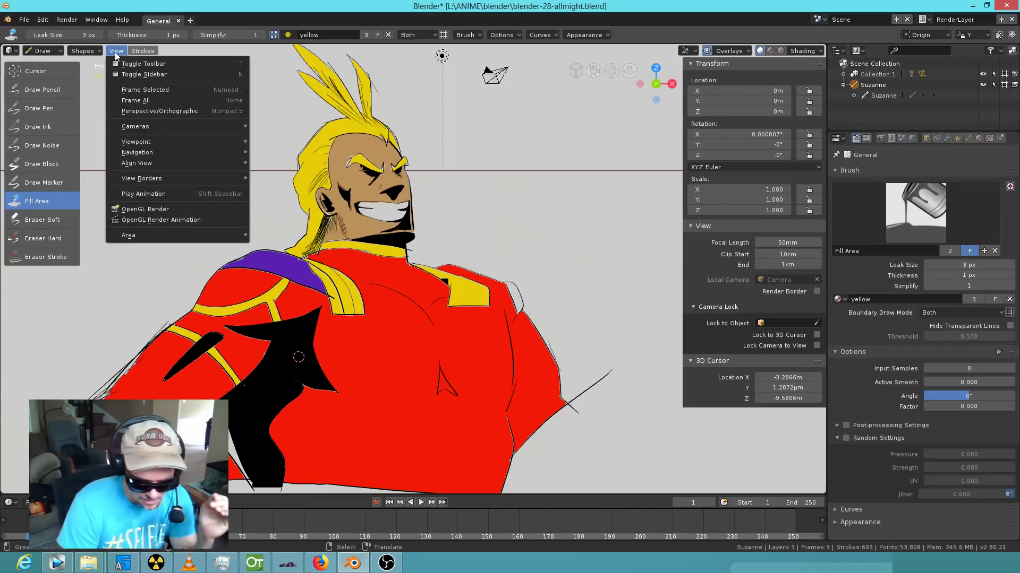
click(168, 210)
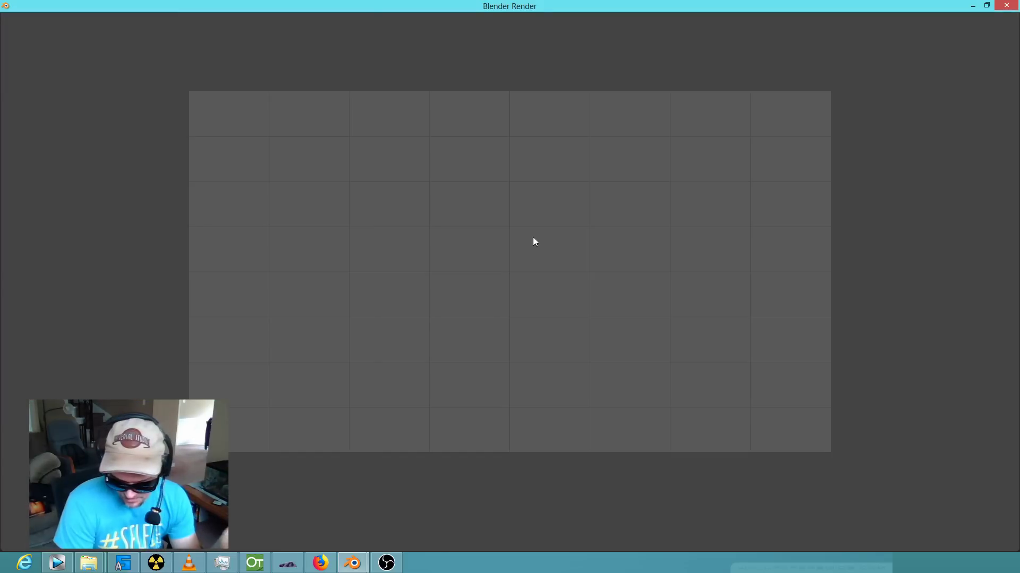
scroll(535, 257, up, 6)
scroll(534, 254, down, 5)
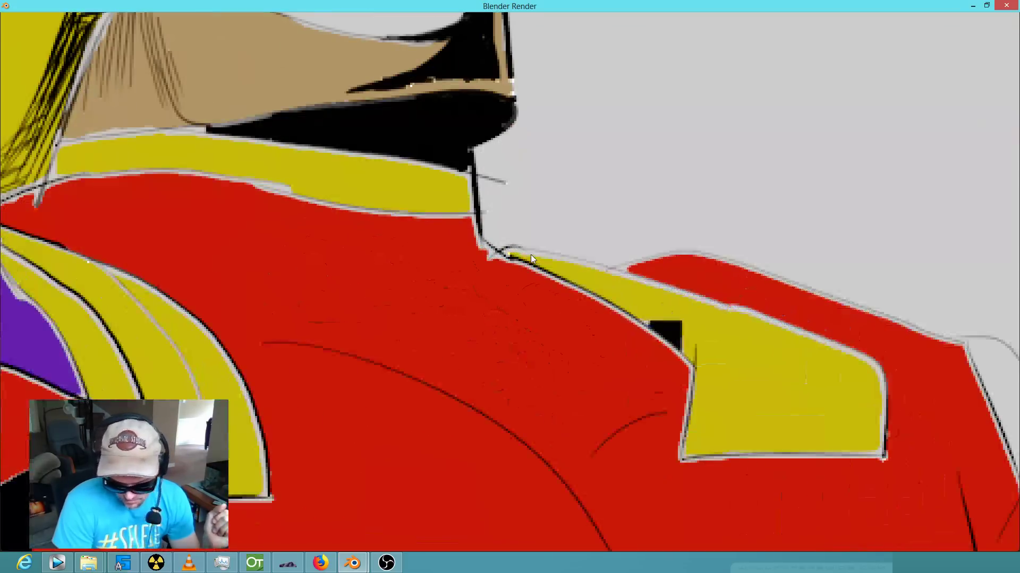
key(Escape)
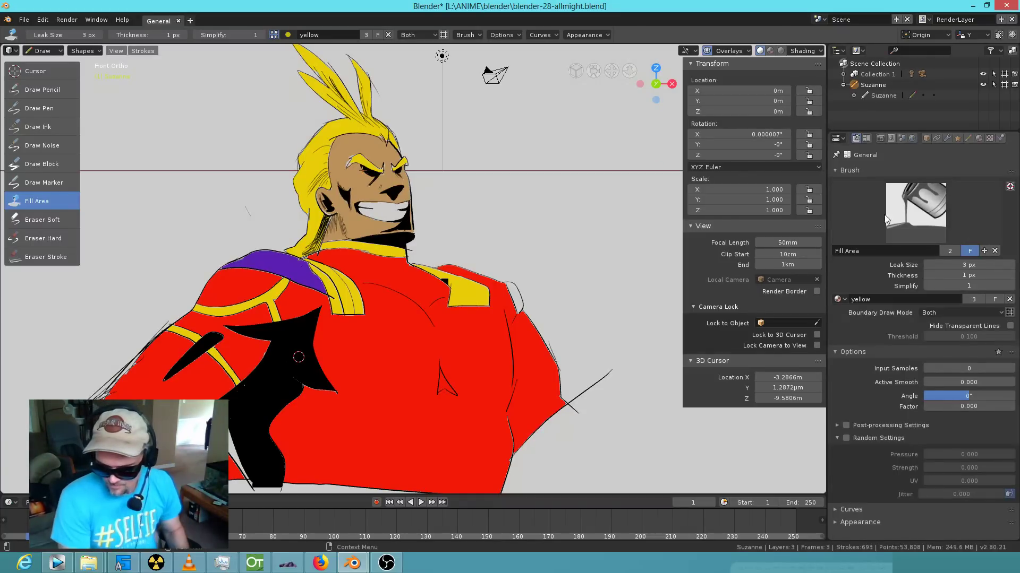
Add a new material slot to the Suzanne grease pencil object and assign the black fill material to it.
click(979, 138)
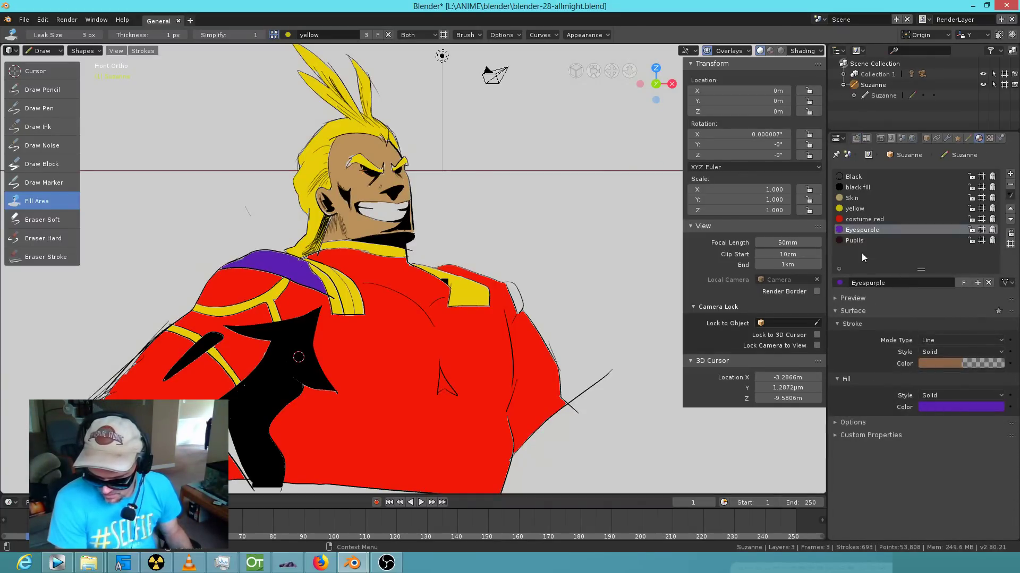
click(860, 188)
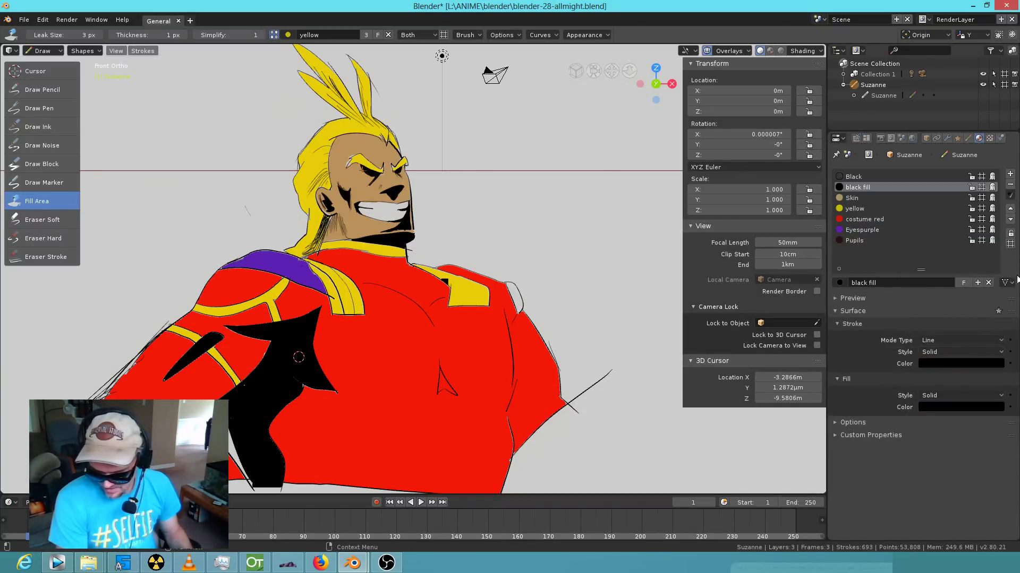
click(1010, 174)
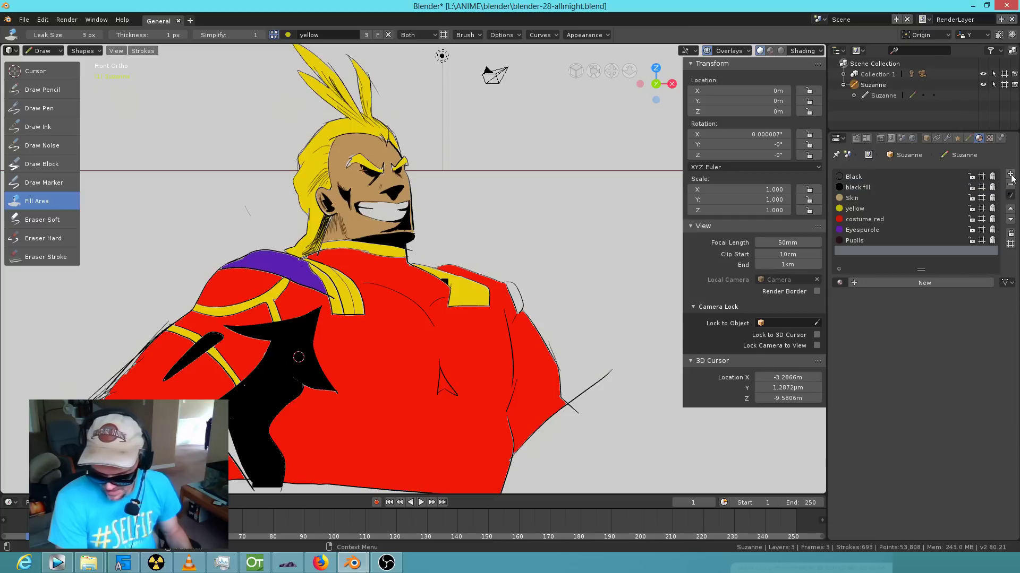
click(840, 283)
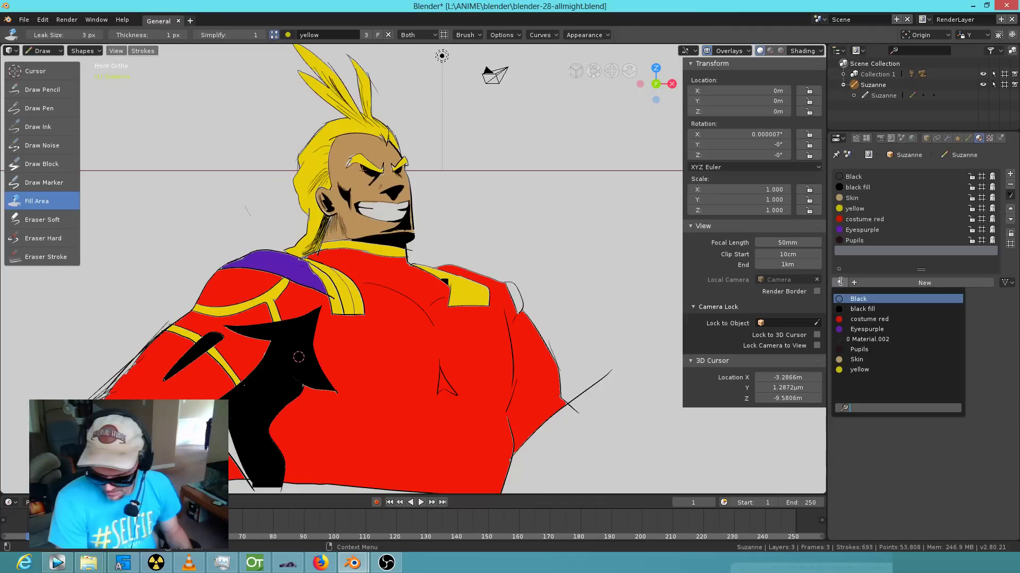
click(857, 308)
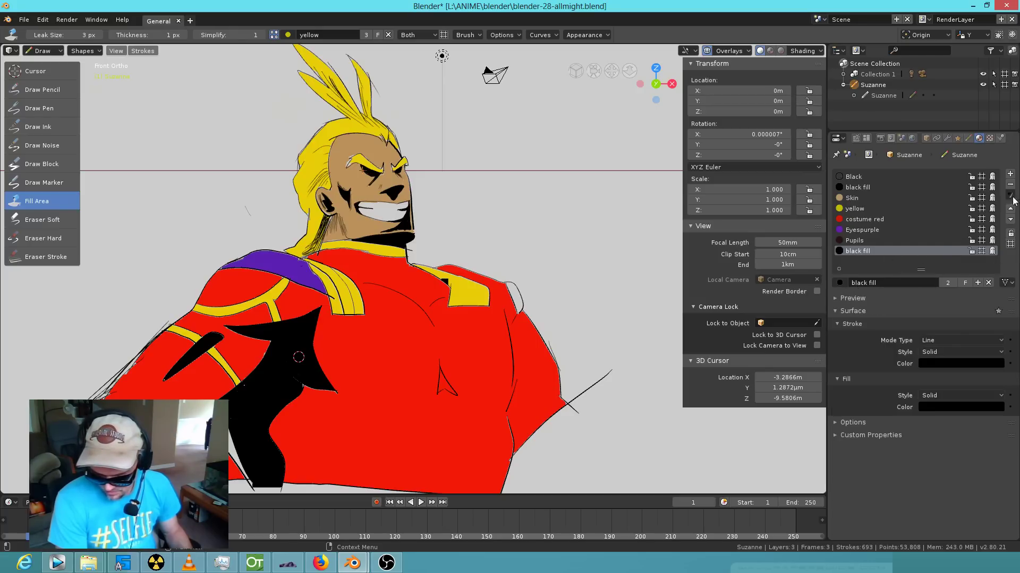
Remove the extra empty material slot and rename the black fill material in the last slot as shadow.
click(1010, 174)
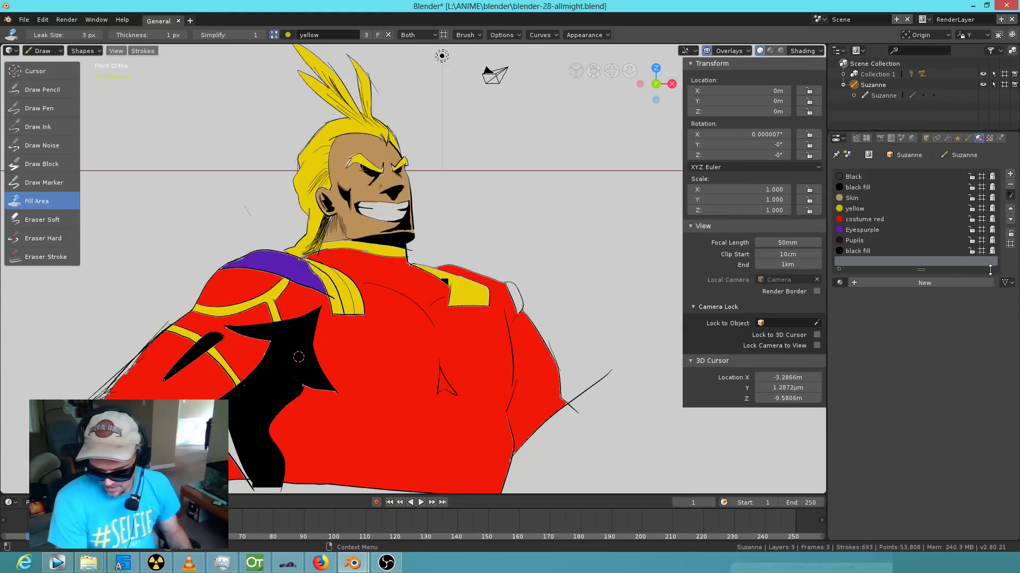
click(1010, 185)
double_click(865, 251)
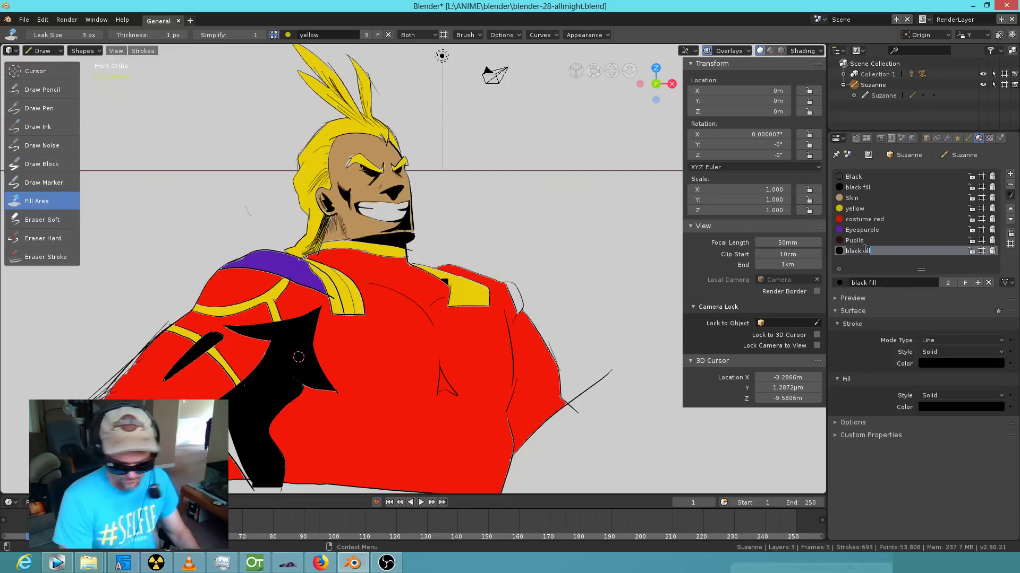
text(shadow)
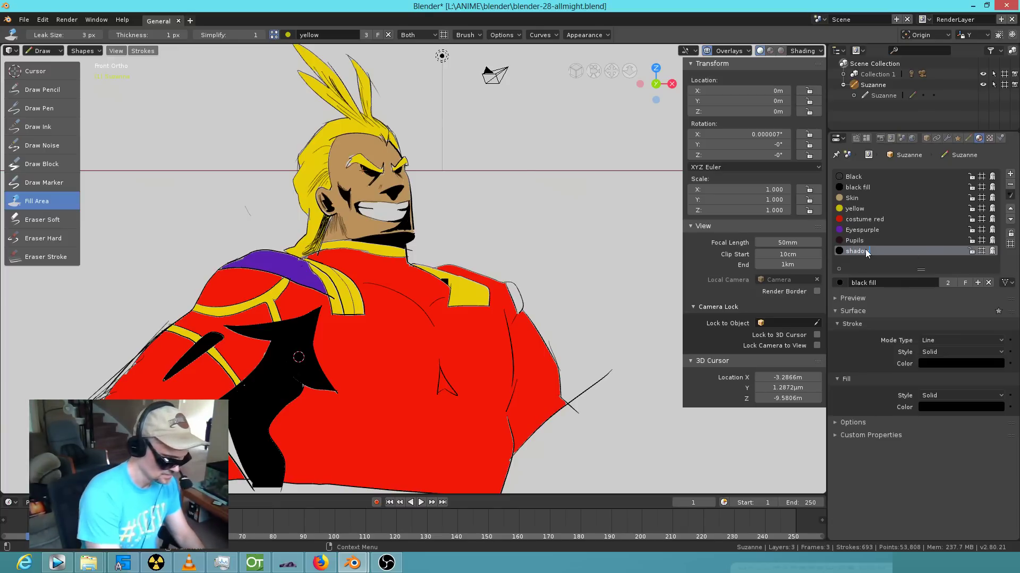
Name the last slot's material shadow and open its fill color.
key(Return)
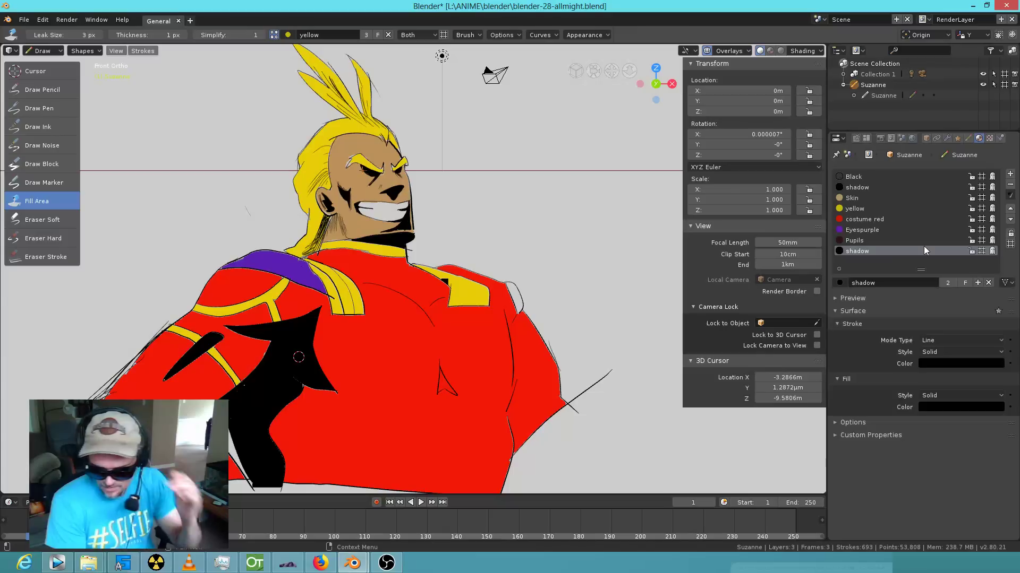
click(955, 407)
mouse_move(973, 391)
mouse_down()
mouse_move(916, 392)
mouse_move(979, 391)
mouse_up()
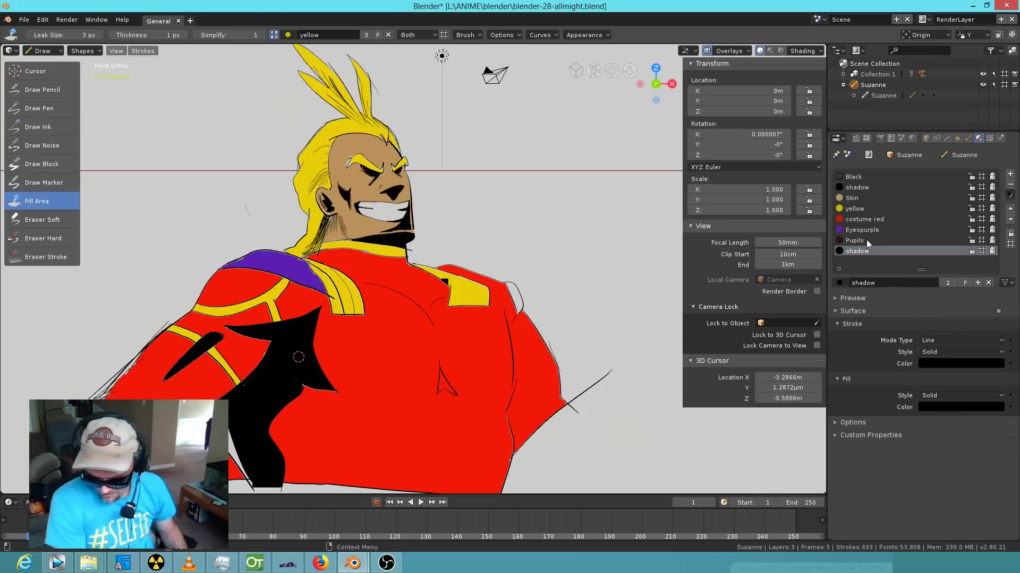
Compare the two shadow material slots and remove the duplicate one at the end of the list.
click(862, 177)
click(866, 186)
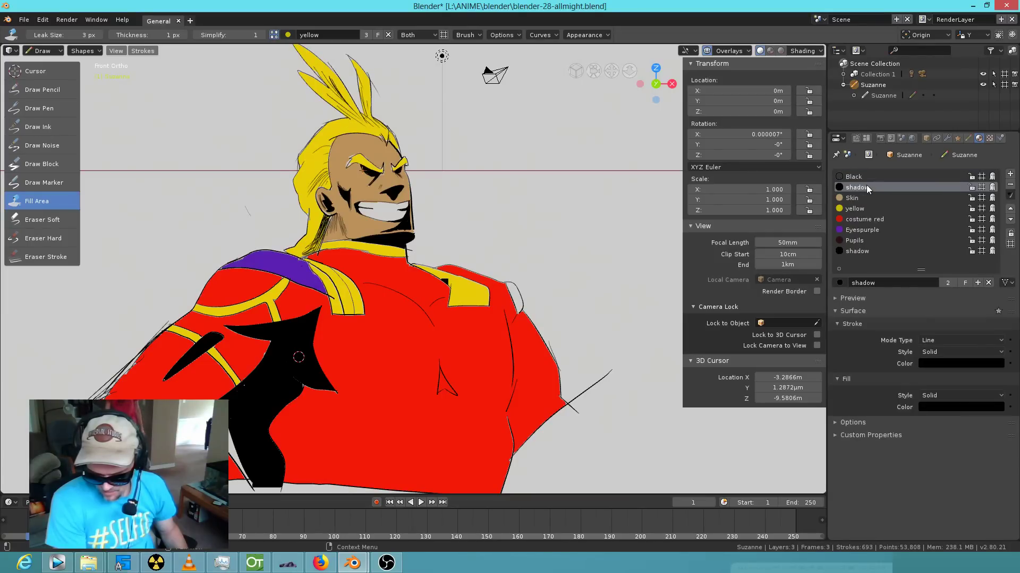
click(876, 252)
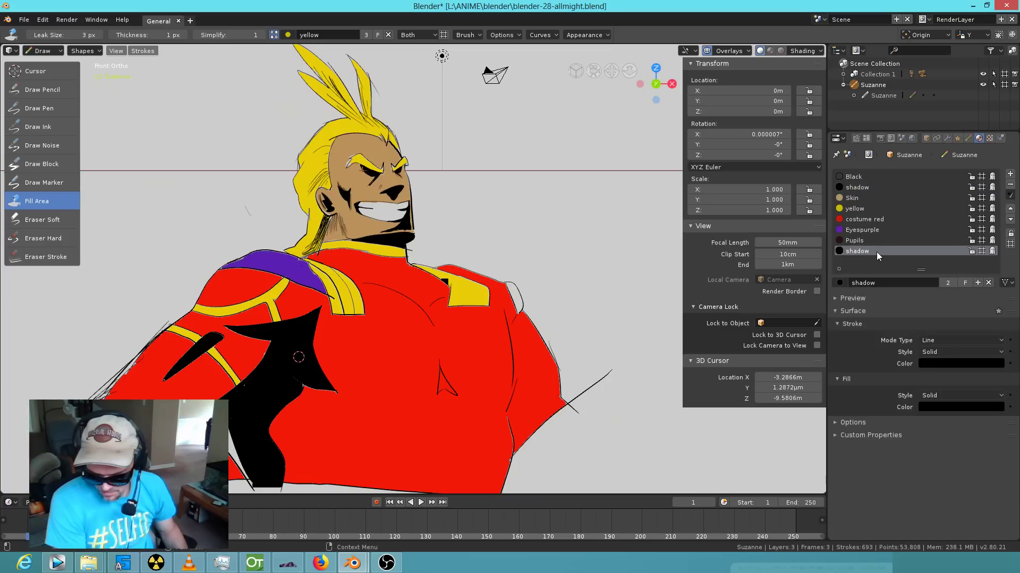
click(1009, 185)
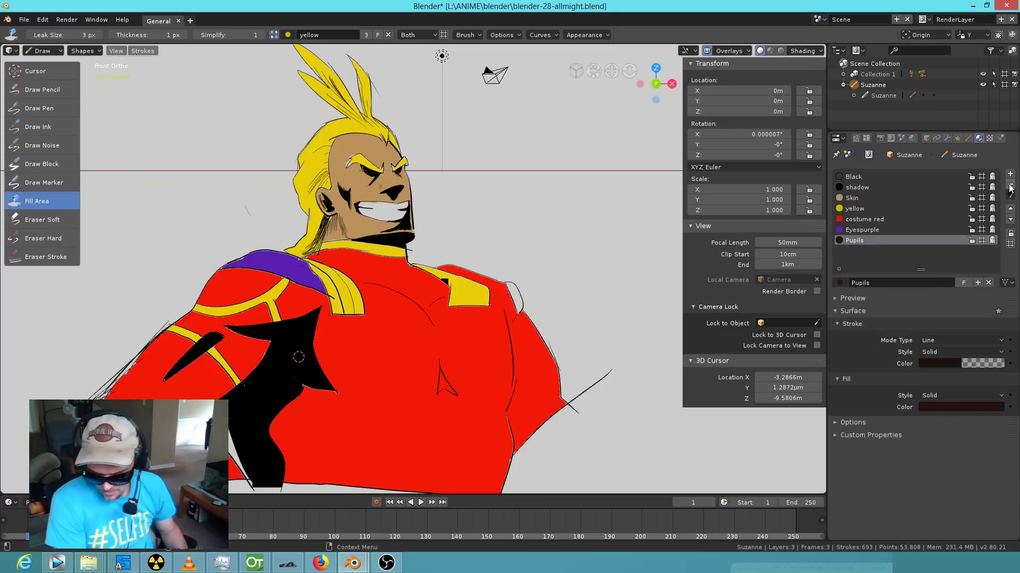
Examine the fill color of the remaining shadow material and the options available for its slot.
click(874, 188)
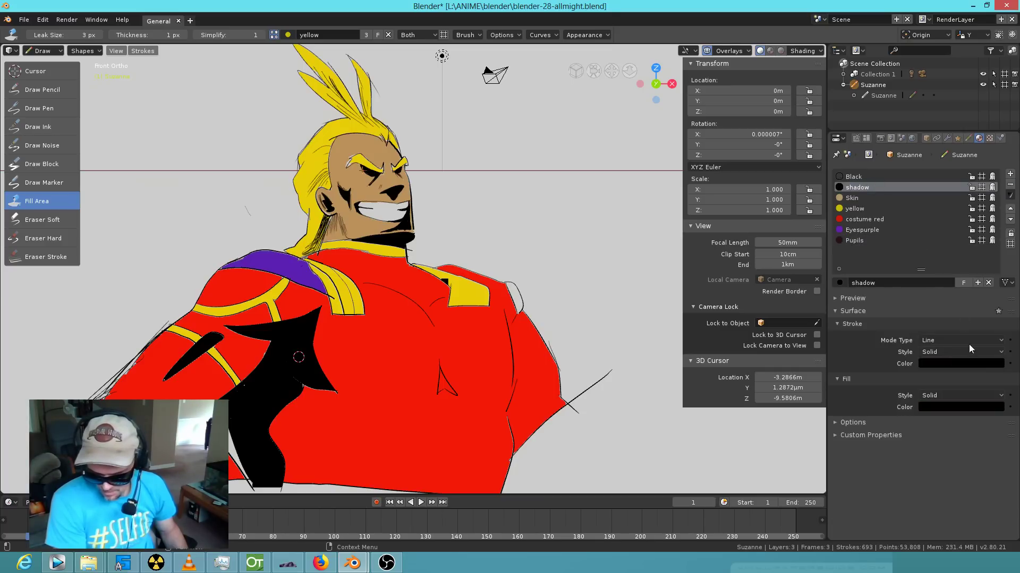
click(970, 408)
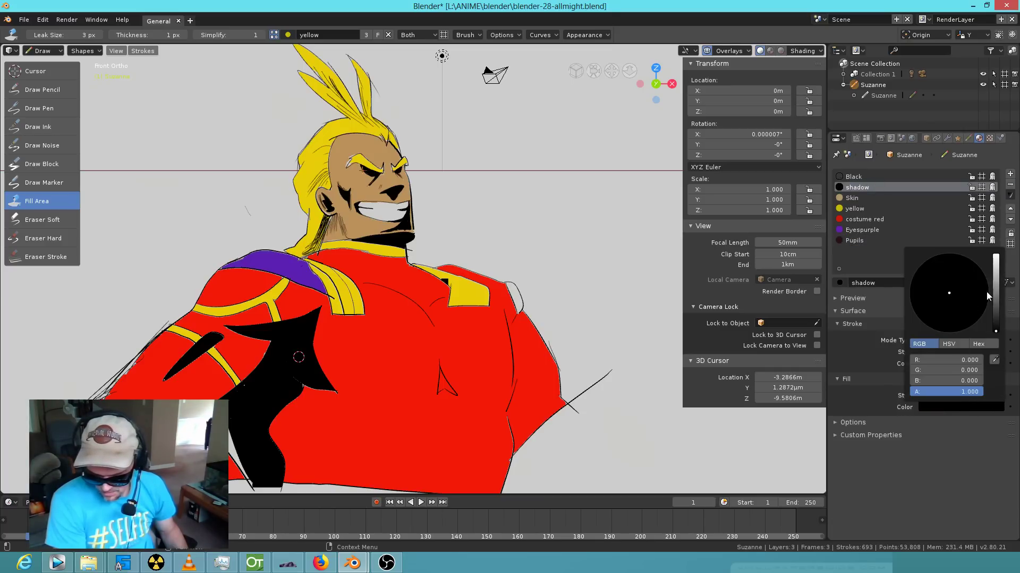
mouse_move(996, 330)
mouse_down()
mouse_move(1001, 292)
mouse_move(996, 329)
mouse_up()
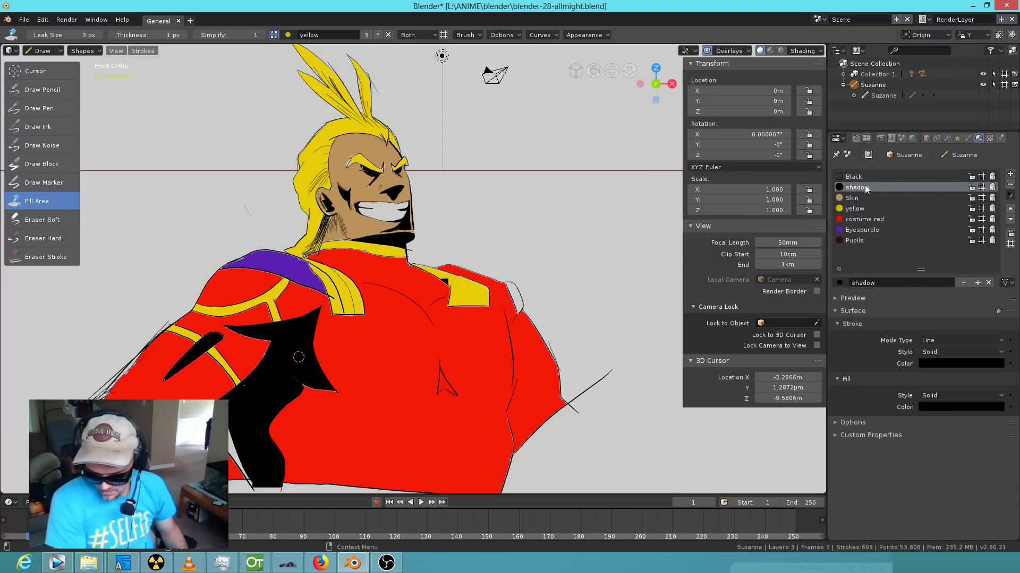
right_click(921, 186)
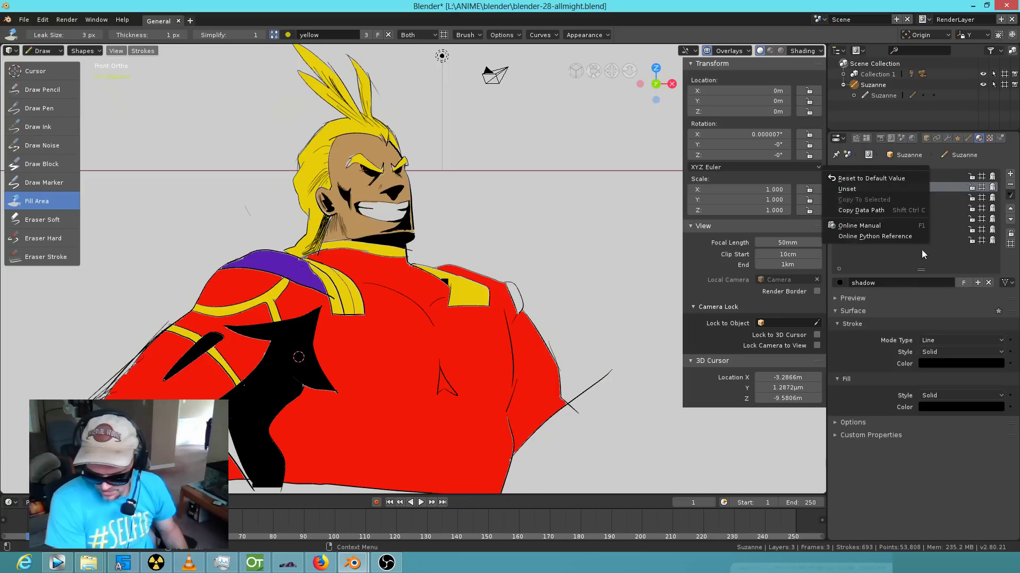
Enlarge the material slot list and expand the preview of the shadow material.
drag(920, 268, 921, 301)
click(1008, 197)
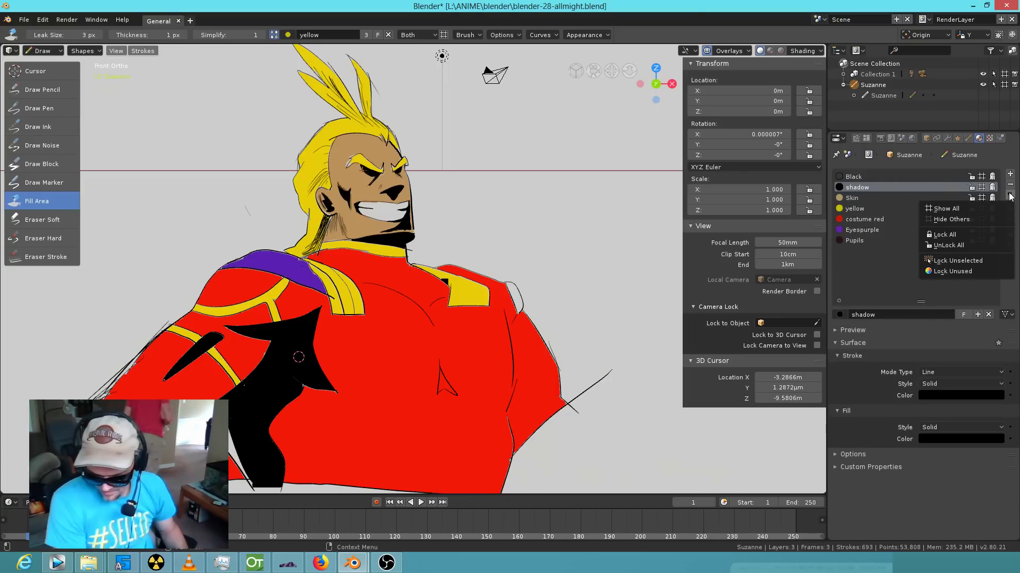
click(958, 330)
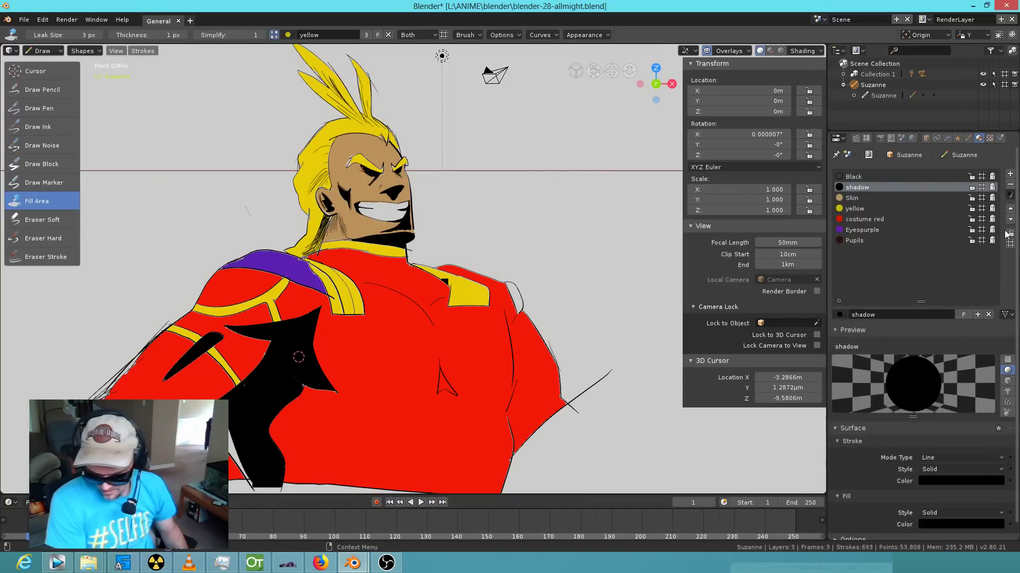
Add a new material slot to the Suzanne object and assign the existing shadow material to it.
click(1010, 174)
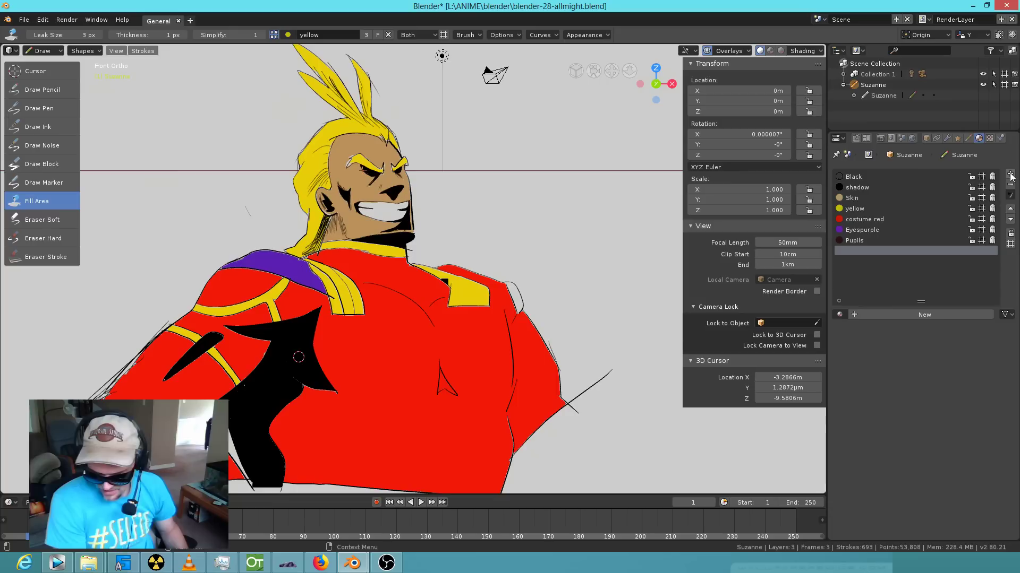
click(839, 314)
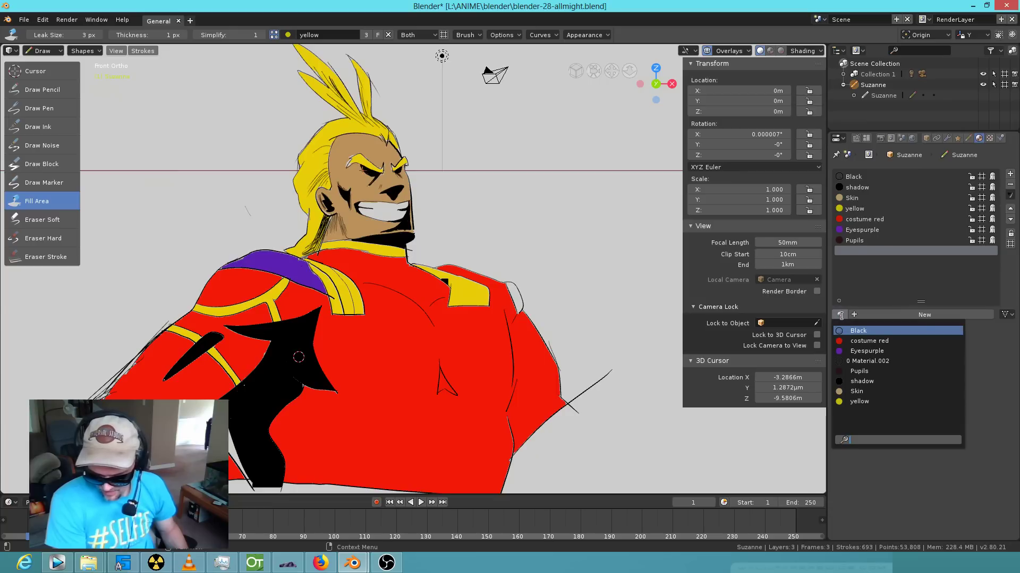
click(858, 379)
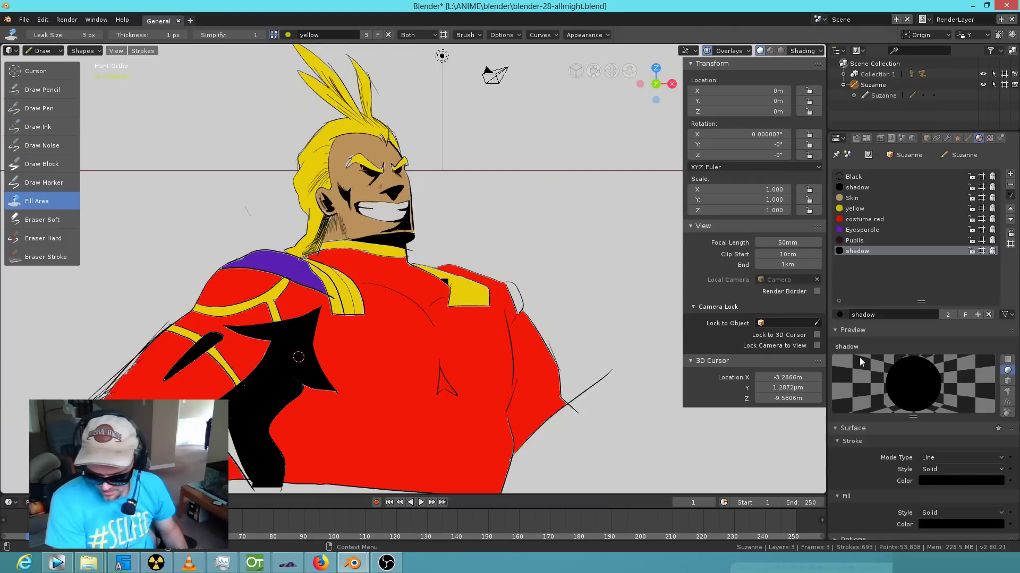
Rename the material in the second slot as black fill.
double_click(865, 187)
text(black fill)
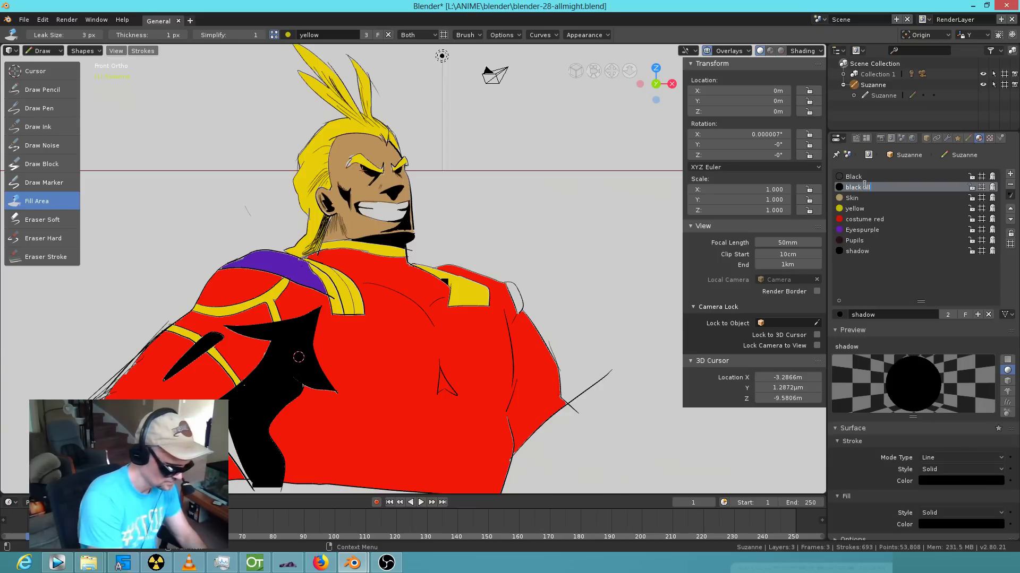
key(Return)
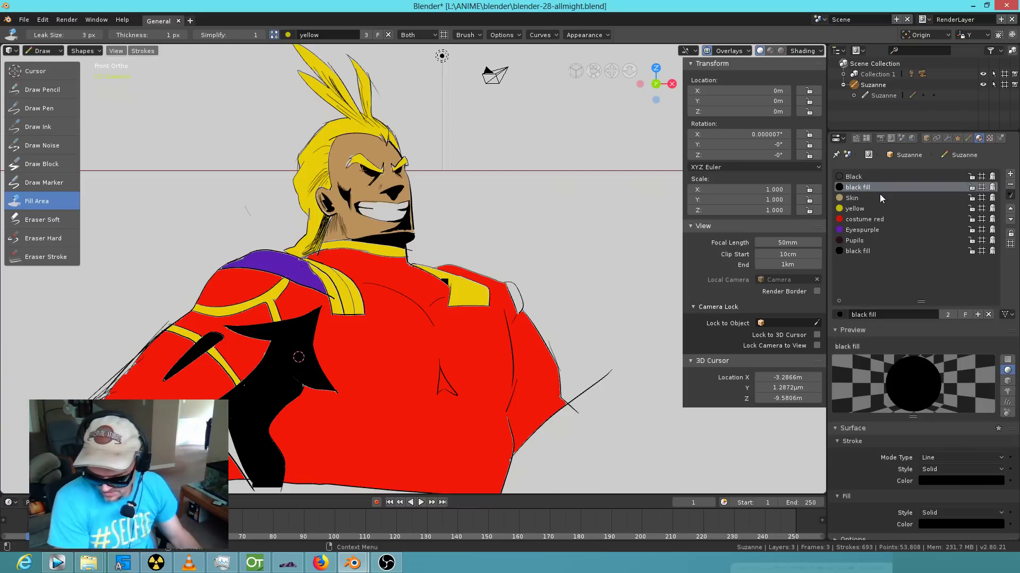
Create a separate new material in the last slot and give it a partly transparent black fill.
click(858, 251)
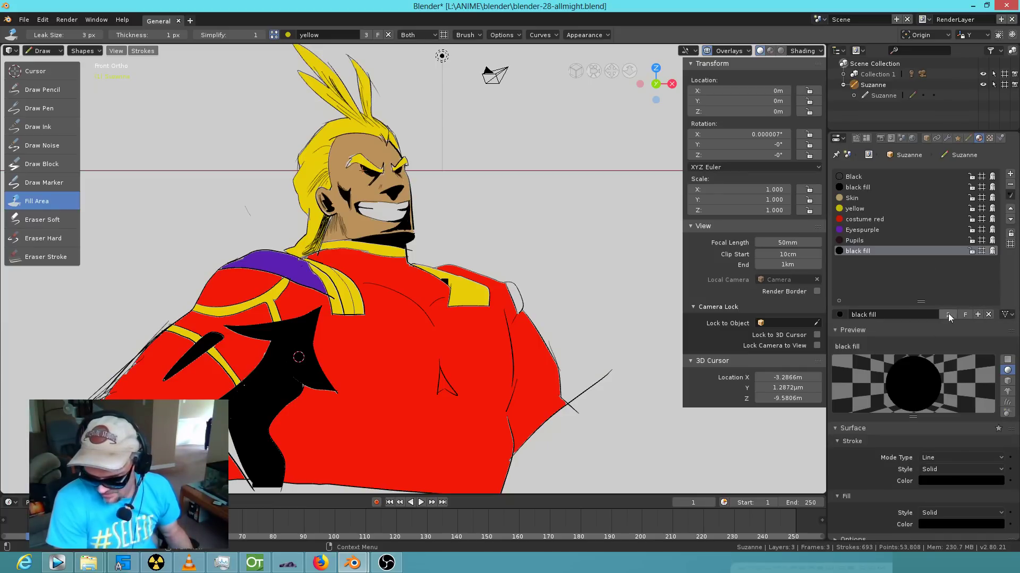
click(978, 315)
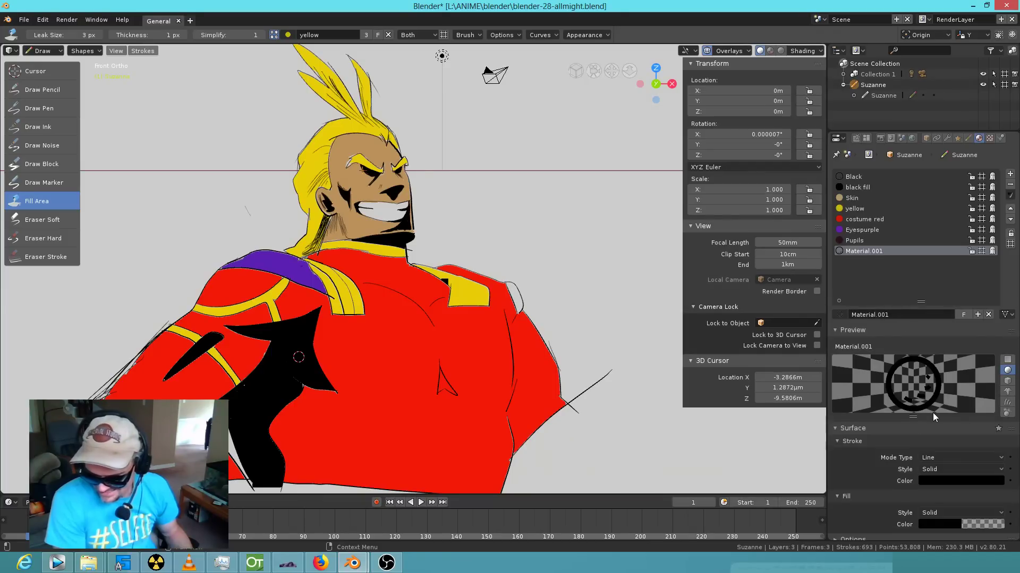
scroll(930, 414, down, 1)
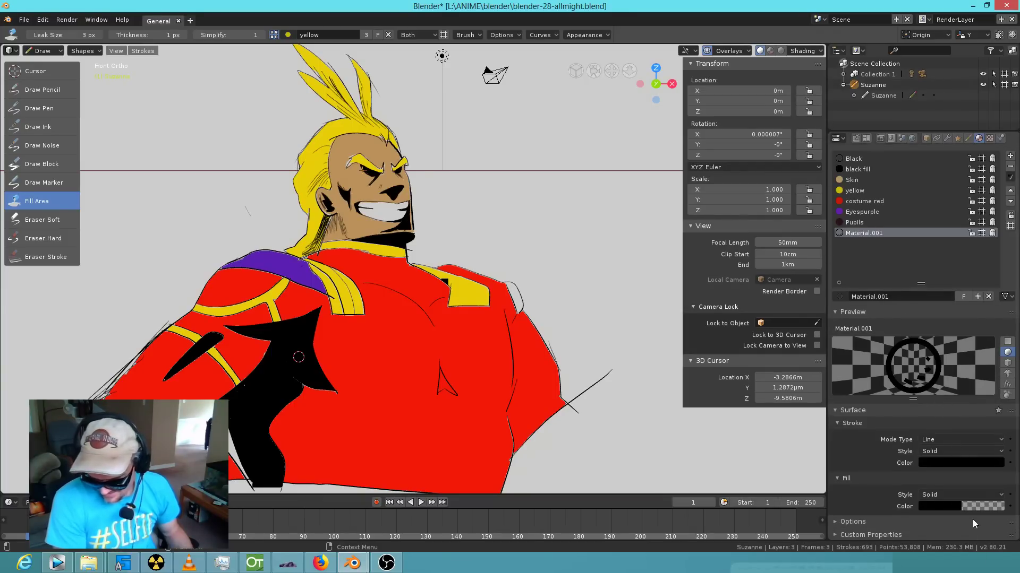
click(972, 504)
drag(934, 491, 982, 490)
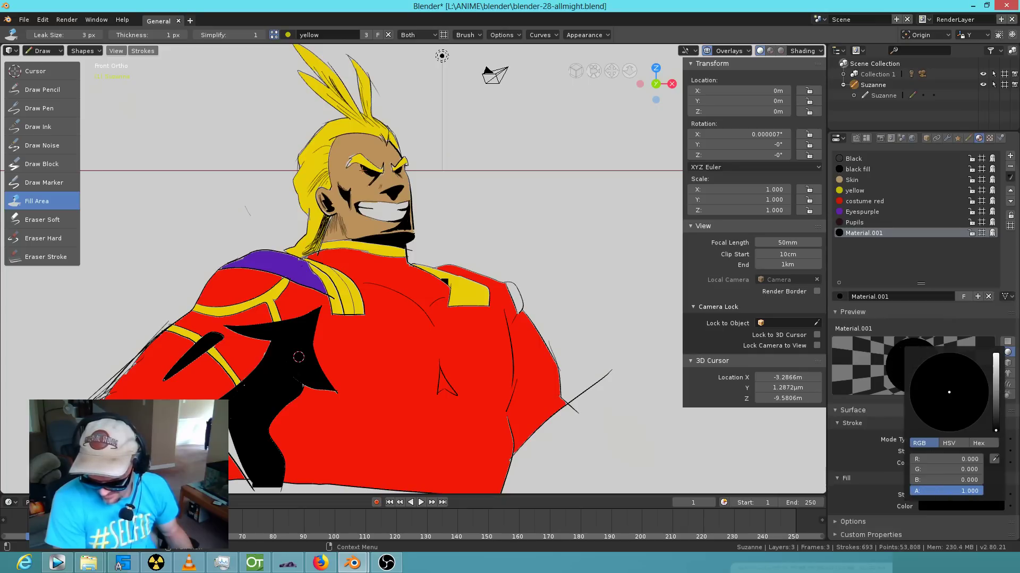
drag(981, 490, 934, 492)
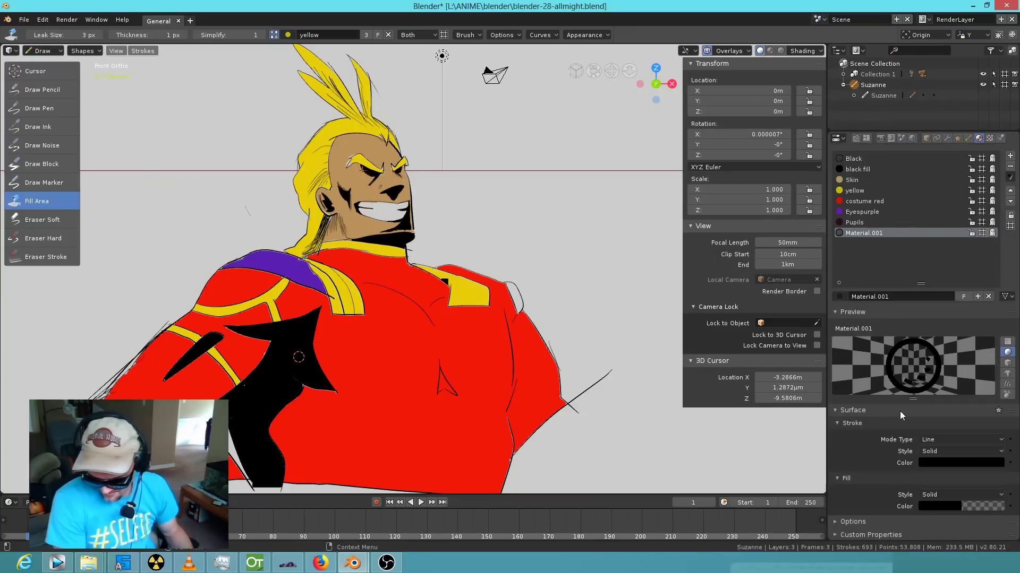
Set the alpha of the new material's stroke color to 0.
click(980, 462)
click(946, 448)
text(0)
key(Return)
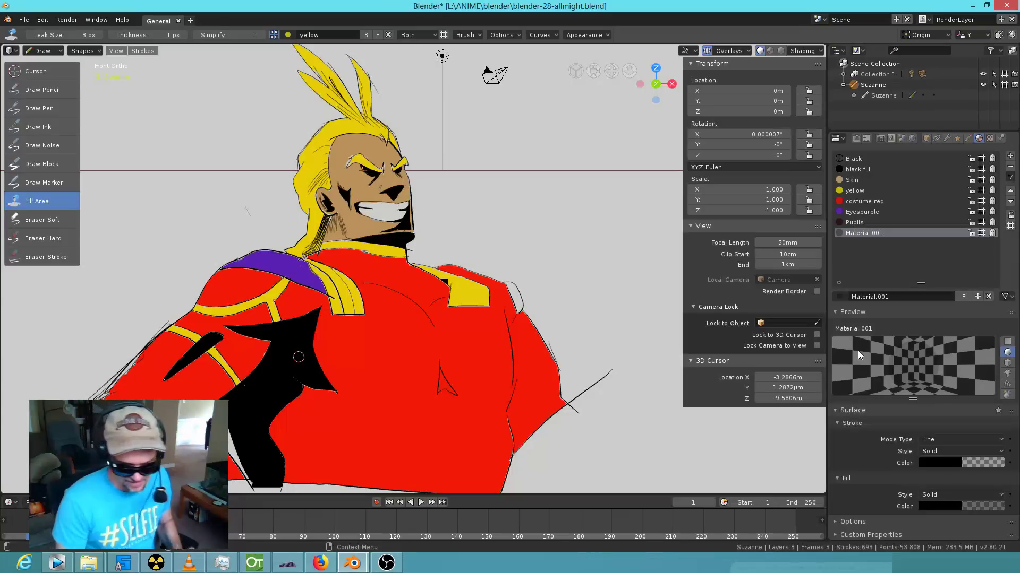
Activate the Draw Ink brush and assign Material.002 as its material.
click(56, 119)
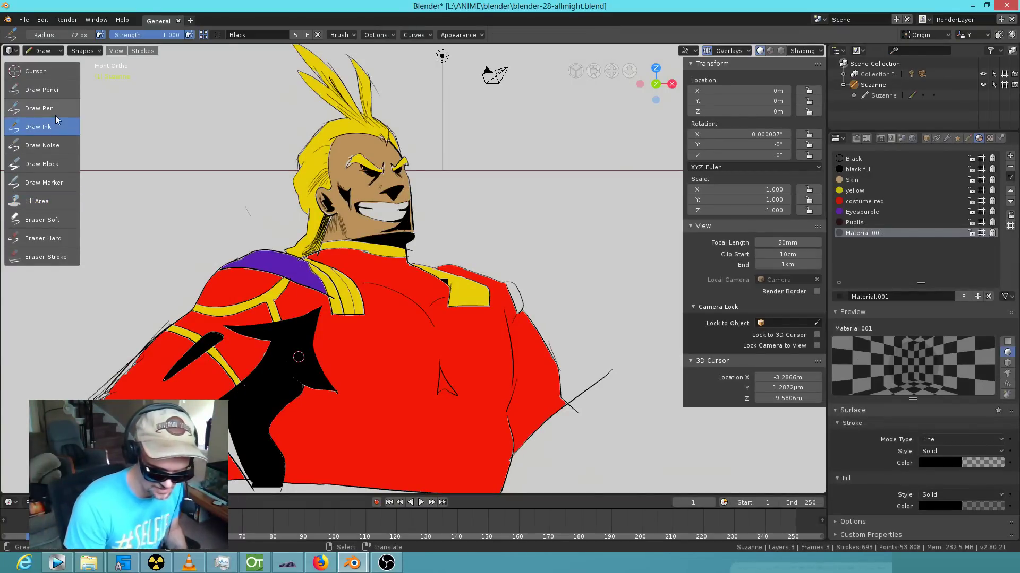
click(854, 139)
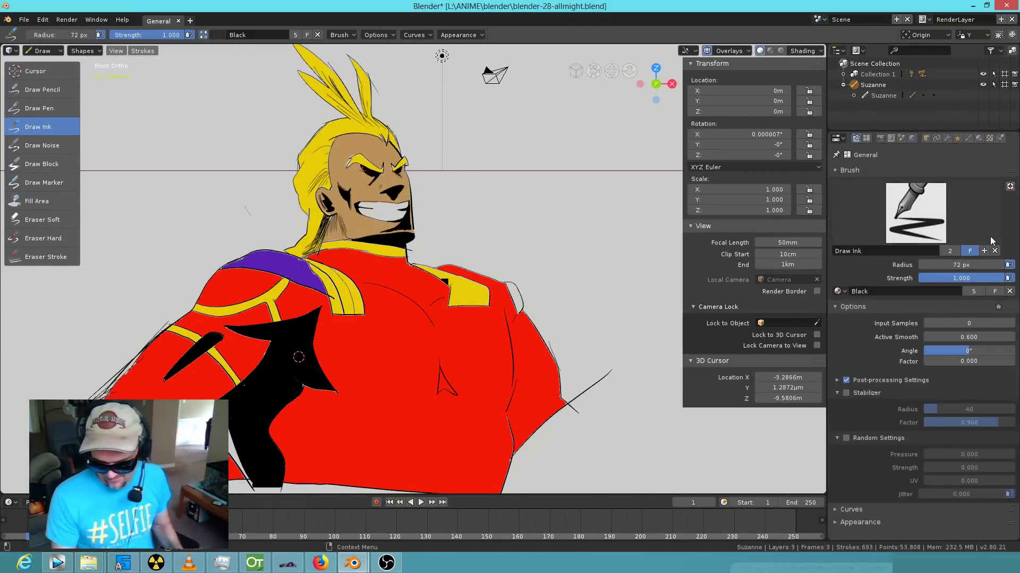
click(852, 292)
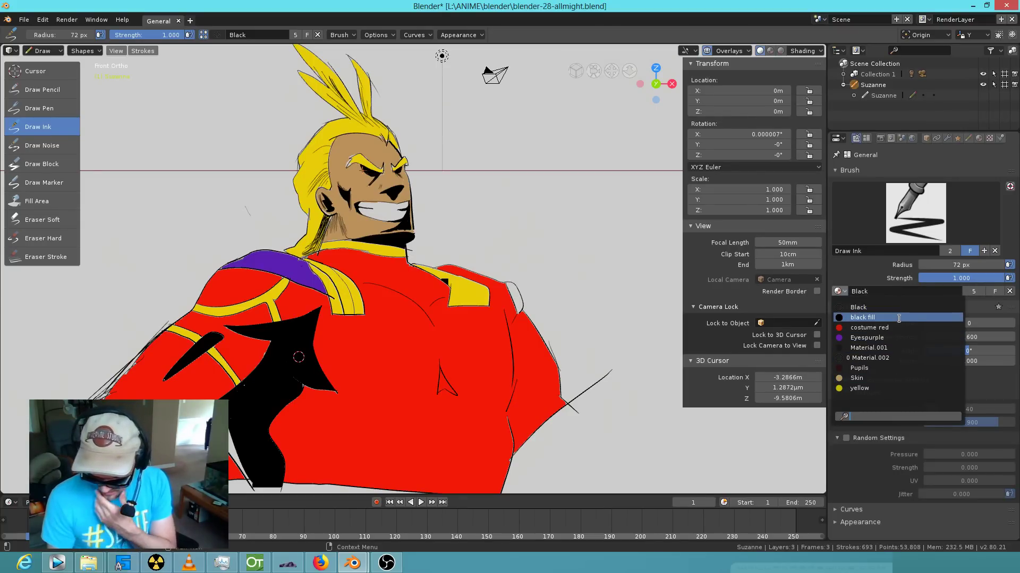
click(900, 358)
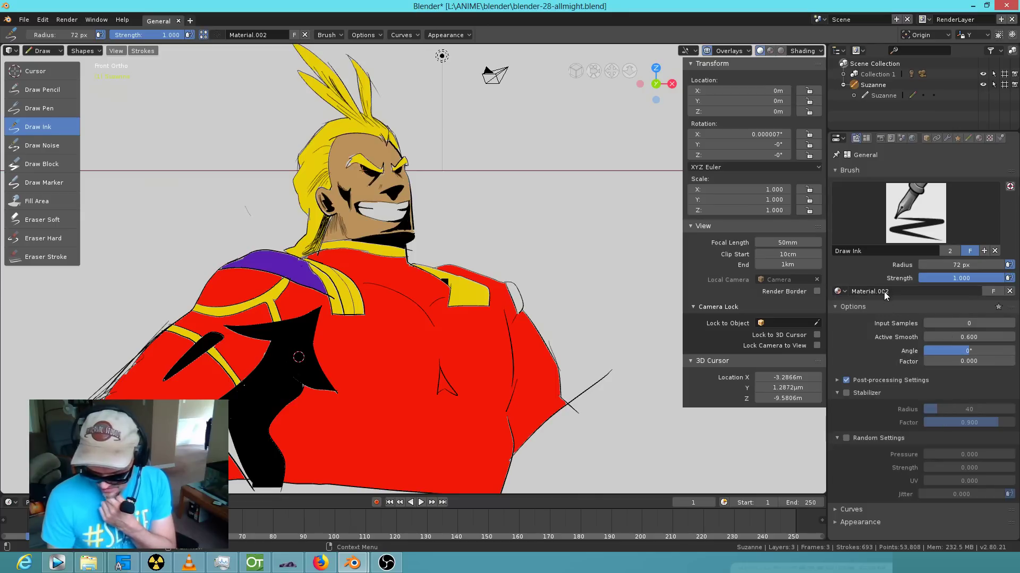
Rename the semi-transparent material in the last slot as shadow.
click(979, 138)
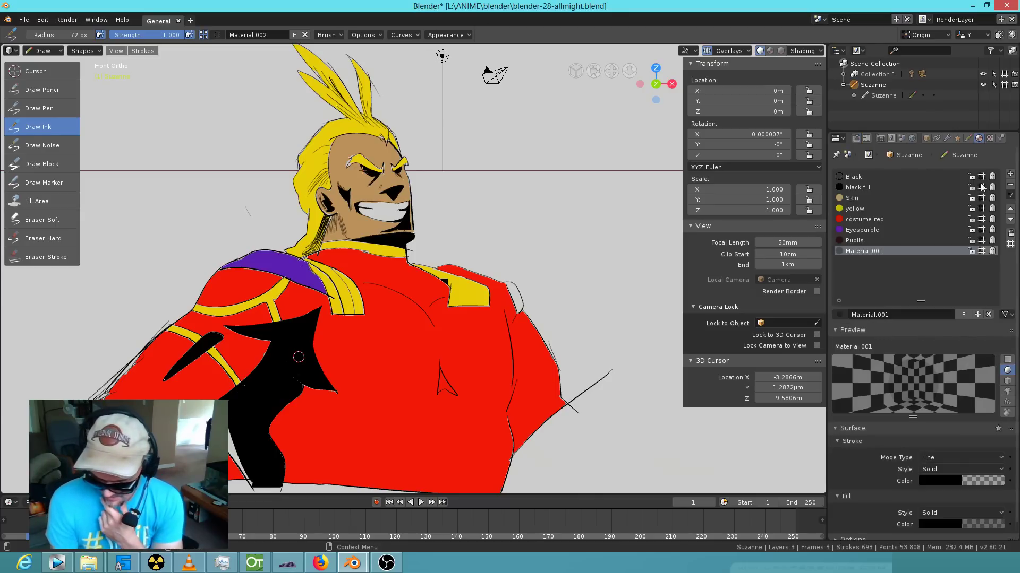
double_click(884, 251)
text(shadow)
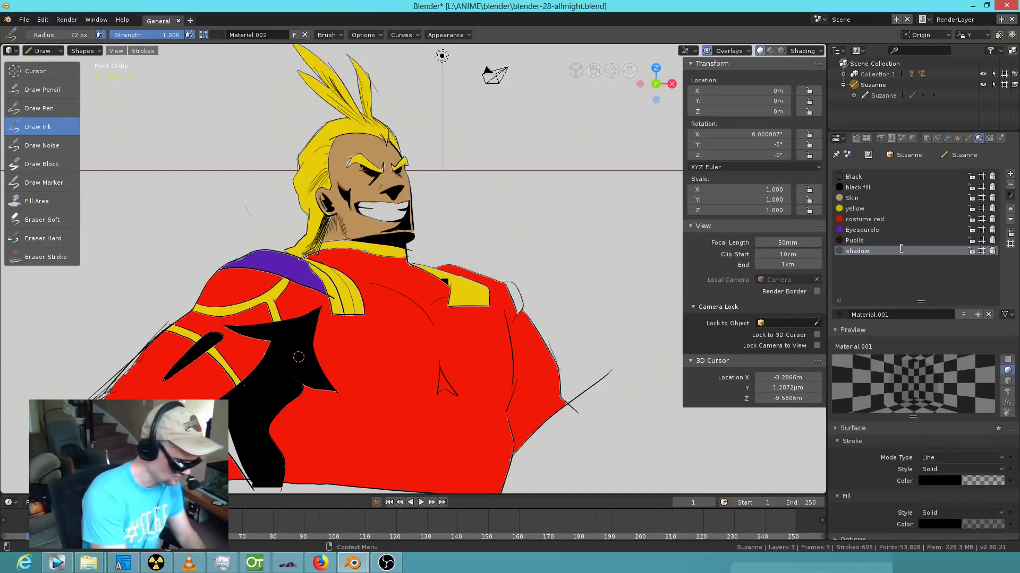
key(Return)
Assign the shadow material to the Draw Ink brush.
click(855, 138)
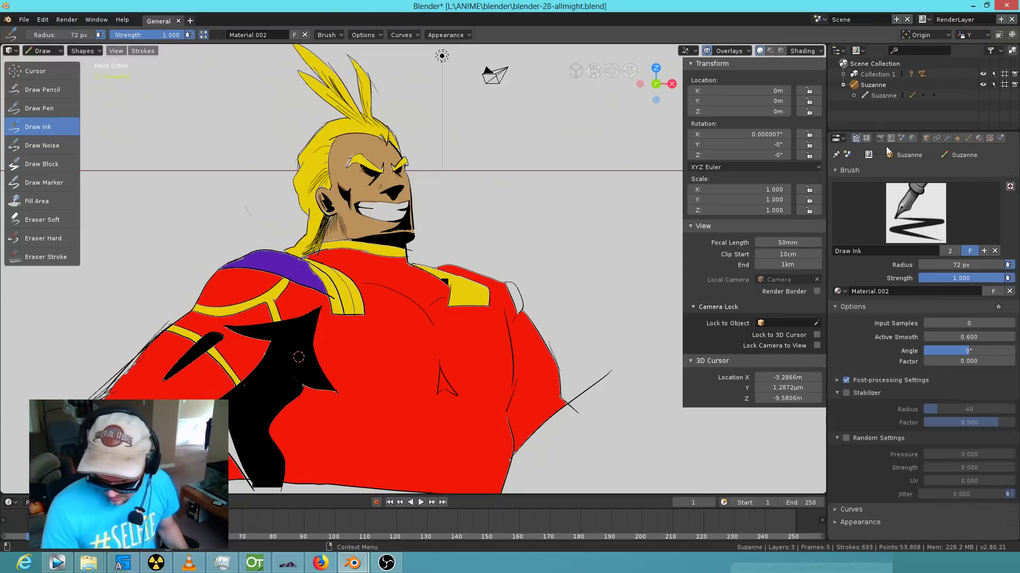
click(954, 291)
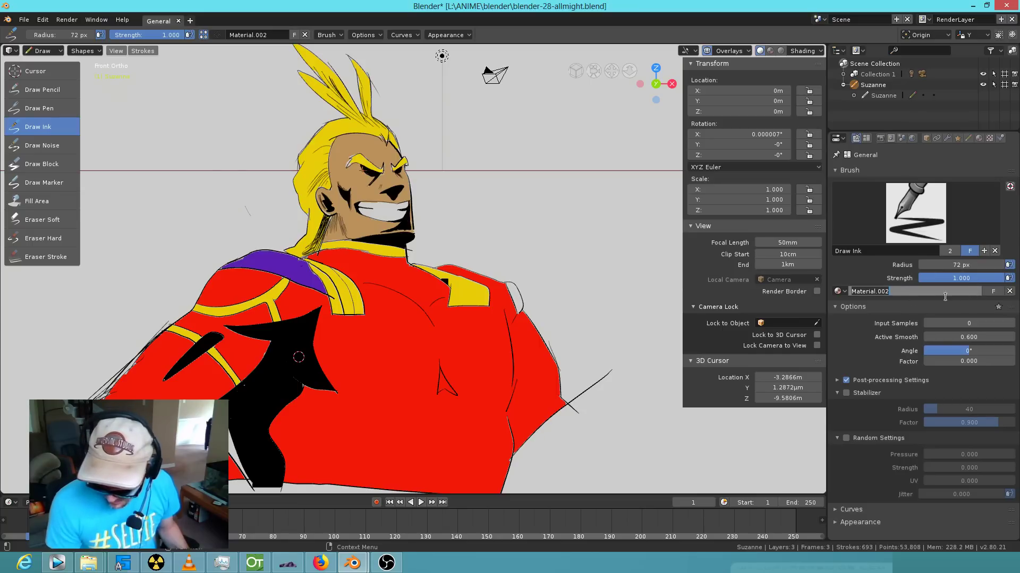
click(844, 291)
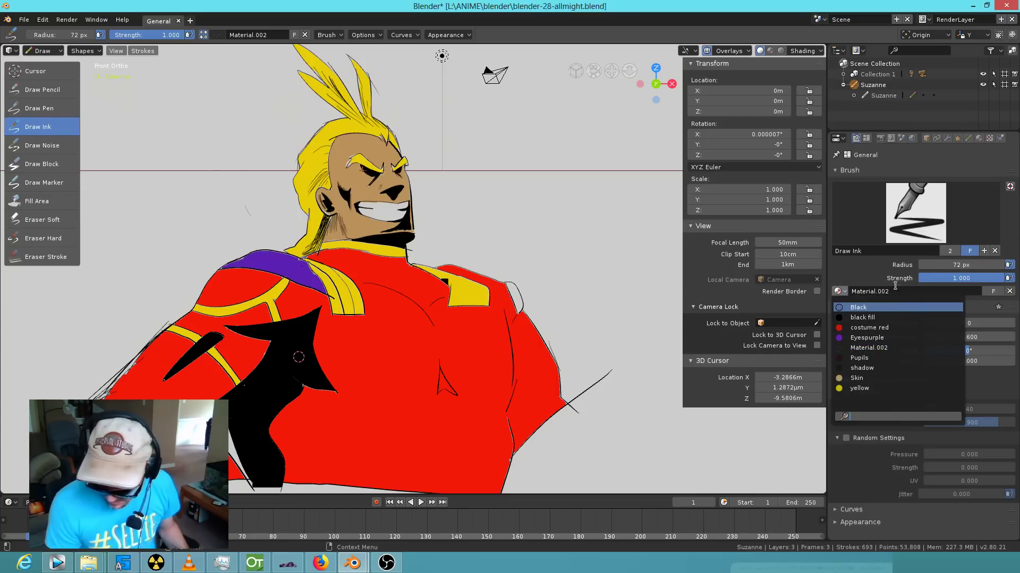
click(883, 368)
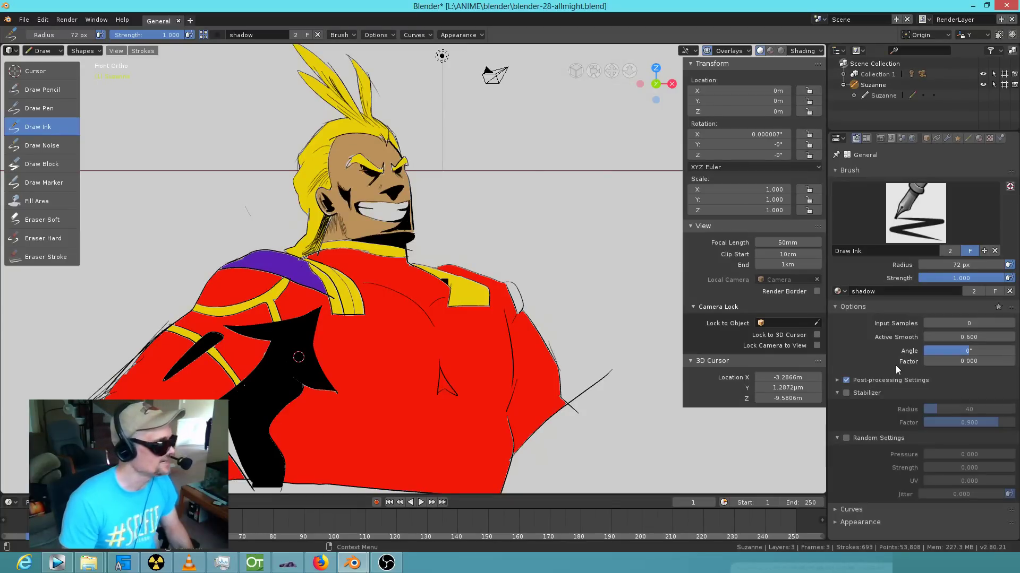
Draw semi-transparent shadow shapes under the far eyebrow and along the far edge of the face down to the chin.
scroll(425, 229, up, 8)
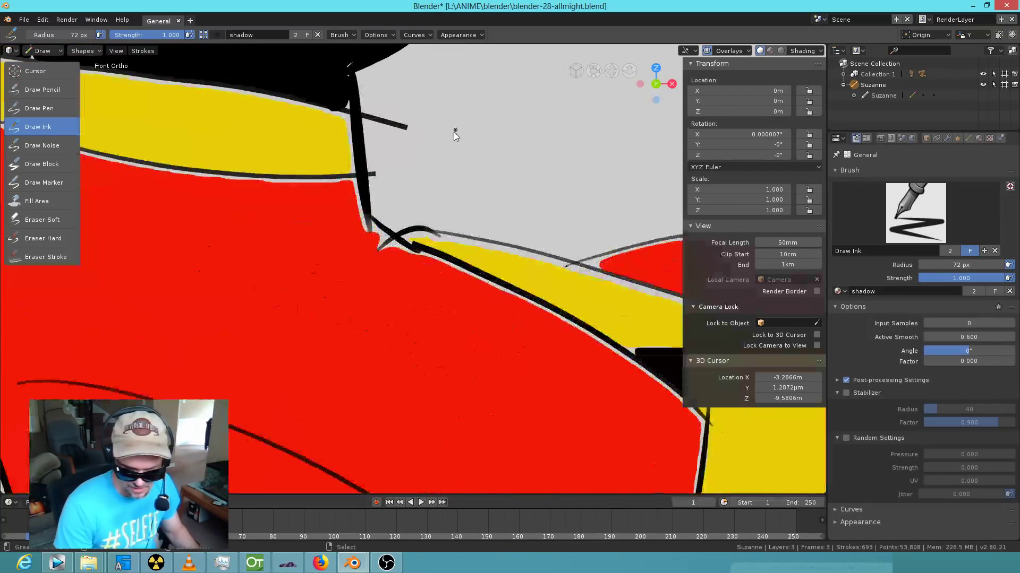
scroll(423, 126, down, 4)
shift+middle_drag(423, 125, 483, 415)
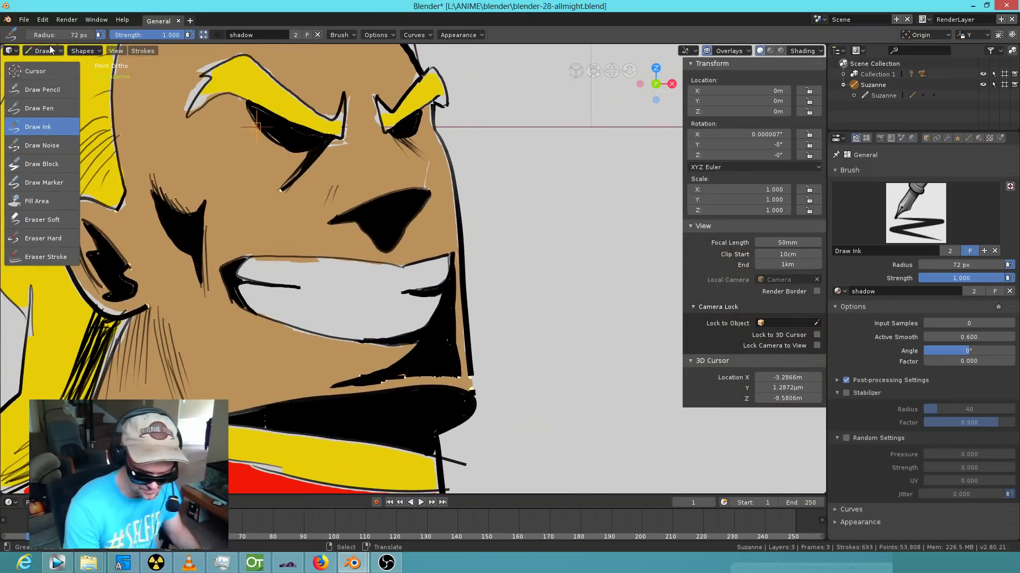
drag(443, 101, 385, 131)
drag(439, 101, 439, 309)
drag(432, 378, 412, 402)
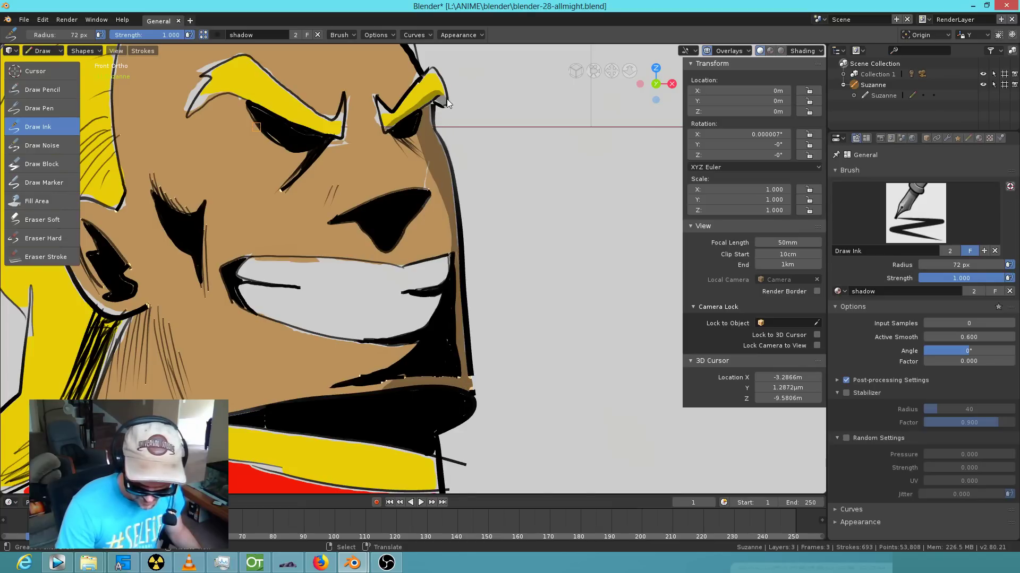
Draw semi-transparent shadow shapes around the near eye, along the lower edge of its eyebrow and on the bridge of the nose.
mouse_move(333, 137)
mouse_down()
mouse_move(227, 94)
mouse_move(197, 113)
mouse_up()
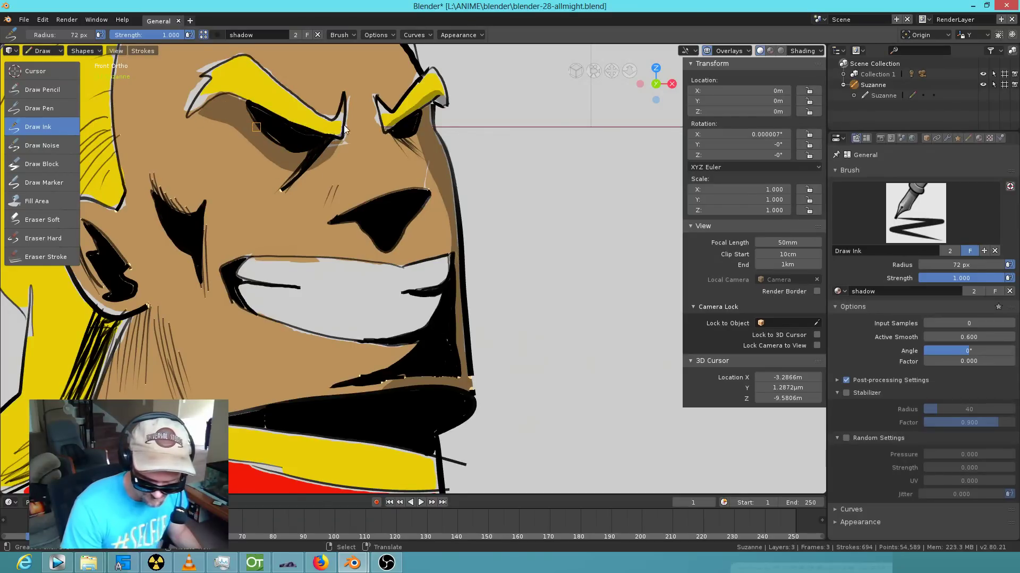
drag(237, 82, 208, 100)
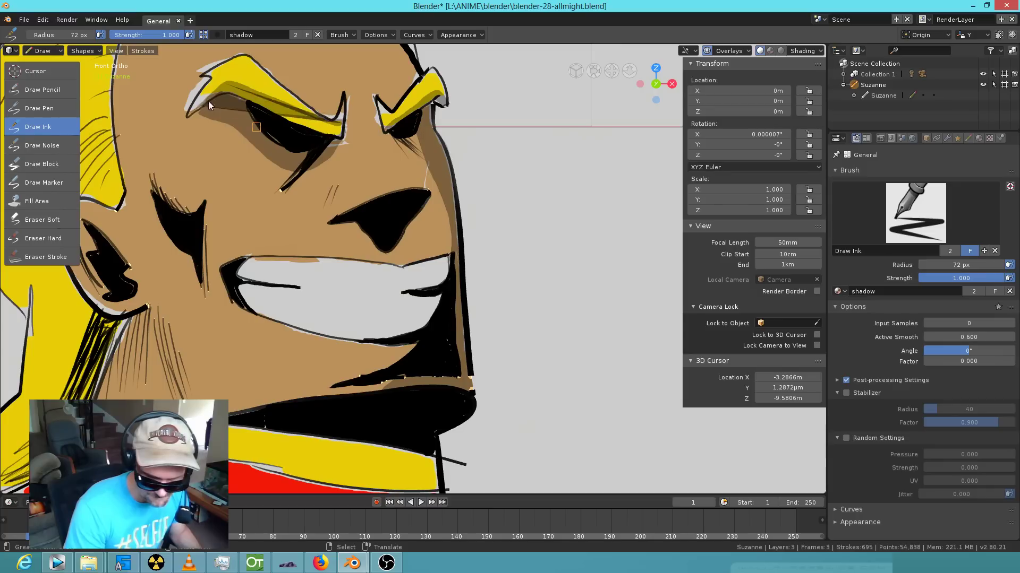
drag(334, 144, 344, 142)
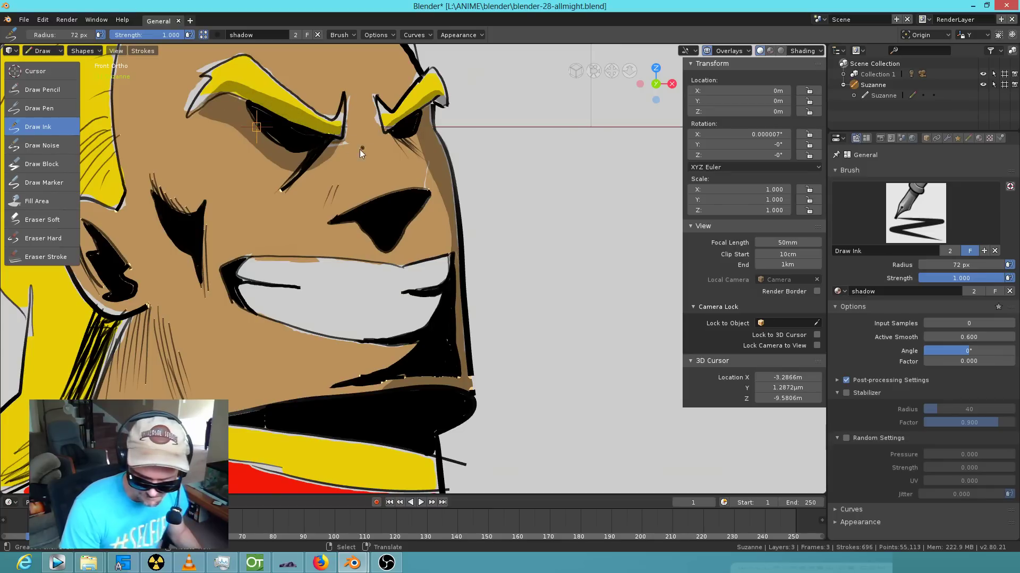
drag(348, 156, 356, 139)
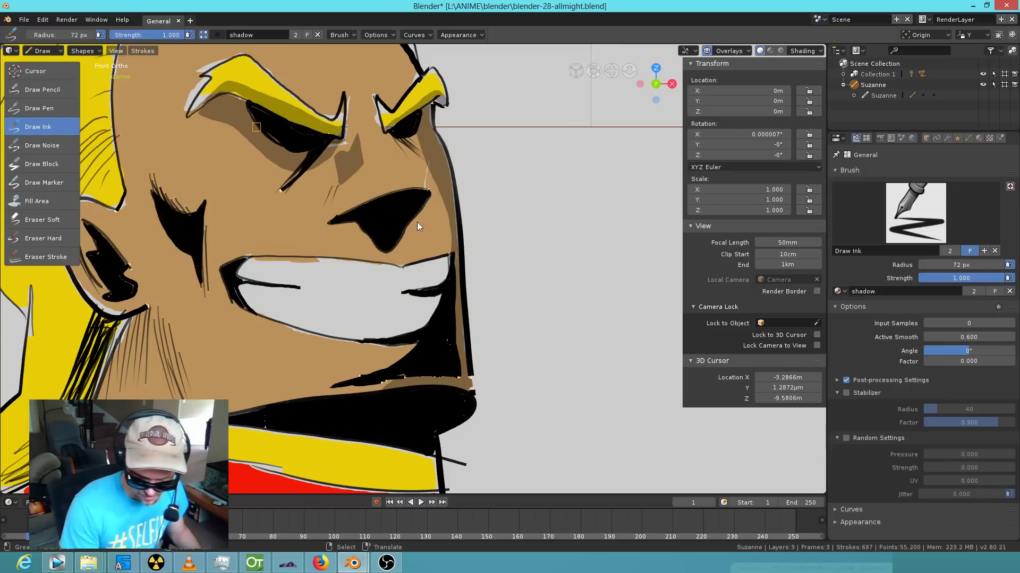
Draw shadow shapes under the nose, over the teeth at the near mouth corner and along the upper lip line.
drag(403, 266, 403, 266)
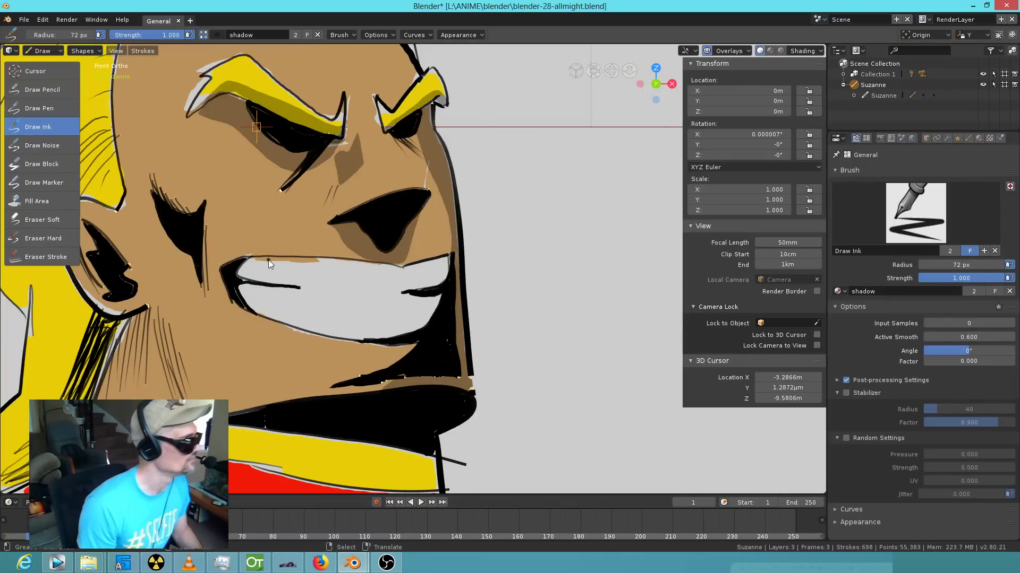
drag(240, 264, 254, 314)
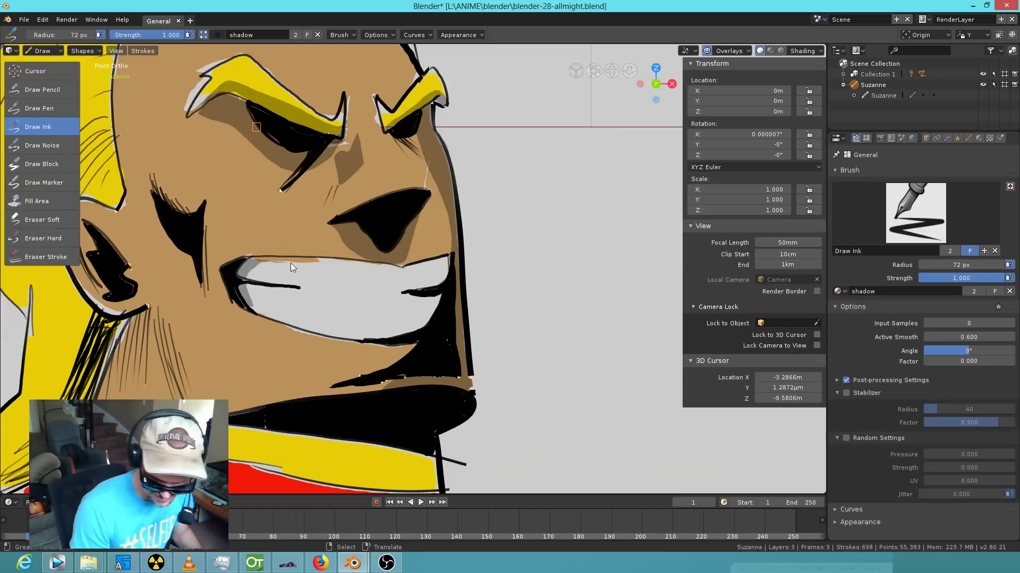
mouse_move(379, 267)
mouse_down()
mouse_move(260, 260)
mouse_move(343, 260)
mouse_up()
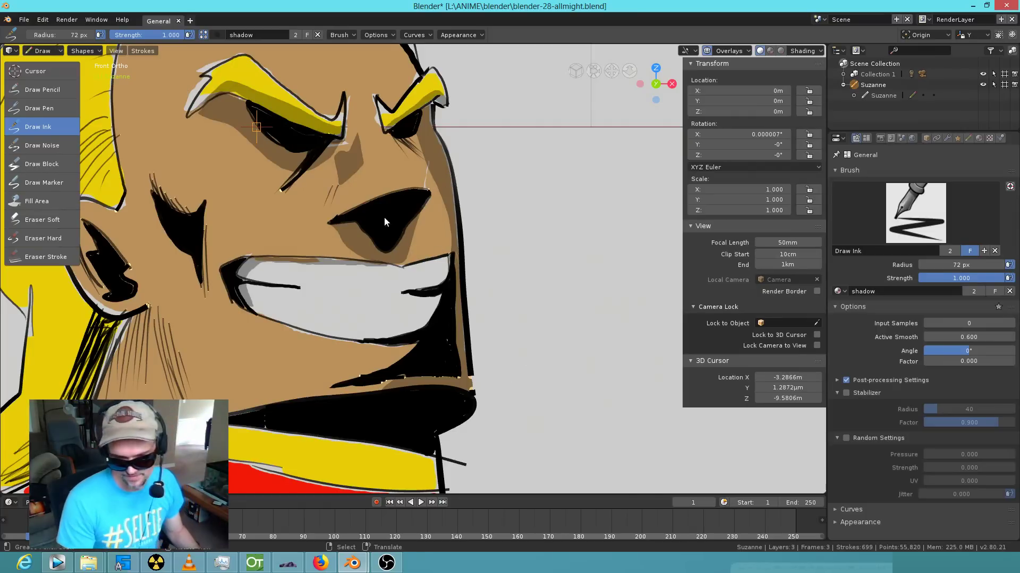
Shade the yellow hair along the hairline, behind the ear and down the hatched back of the neck.
shift+middle_drag(179, 228, 244, 215)
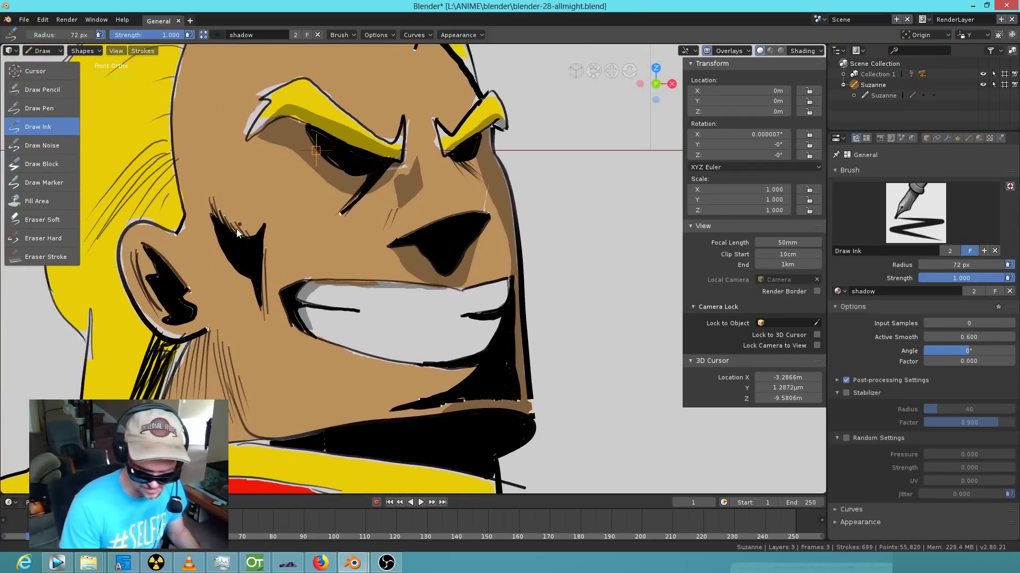
scroll(294, 205, down, 3)
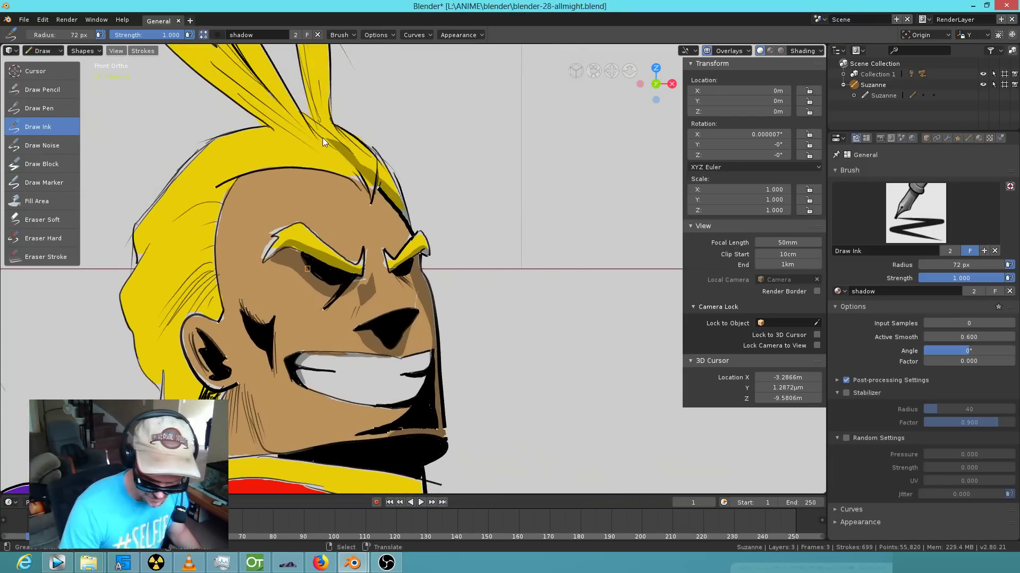
mouse_move(382, 170)
mouse_down()
mouse_move(249, 148)
mouse_move(209, 177)
mouse_move(218, 196)
mouse_move(202, 302)
mouse_move(227, 274)
mouse_move(244, 185)
mouse_move(287, 177)
mouse_move(390, 205)
mouse_up()
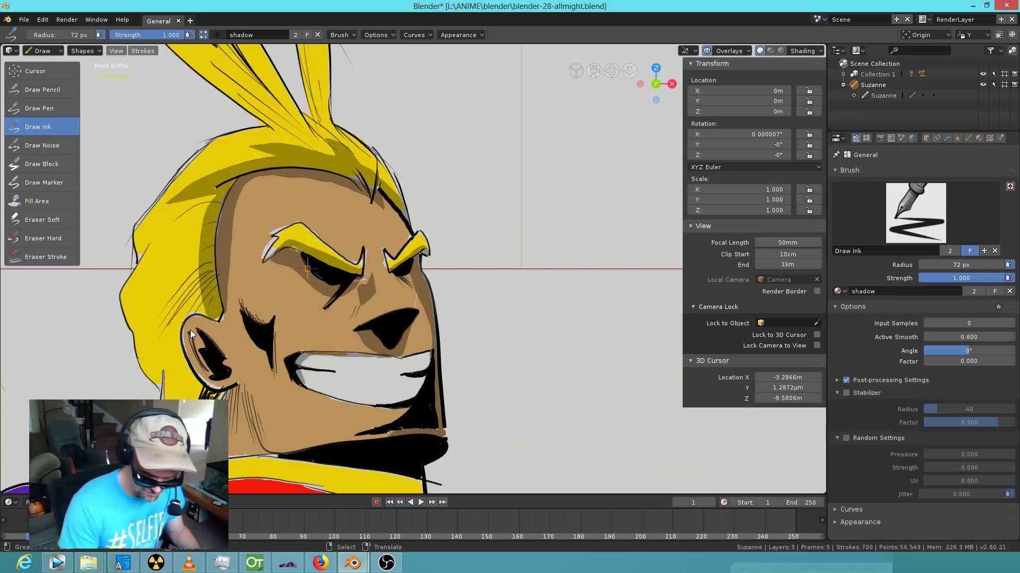
mouse_move(202, 389)
mouse_down()
mouse_move(186, 345)
mouse_move(191, 325)
mouse_move(205, 323)
mouse_up()
shift+middle_drag(203, 321, 269, 219)
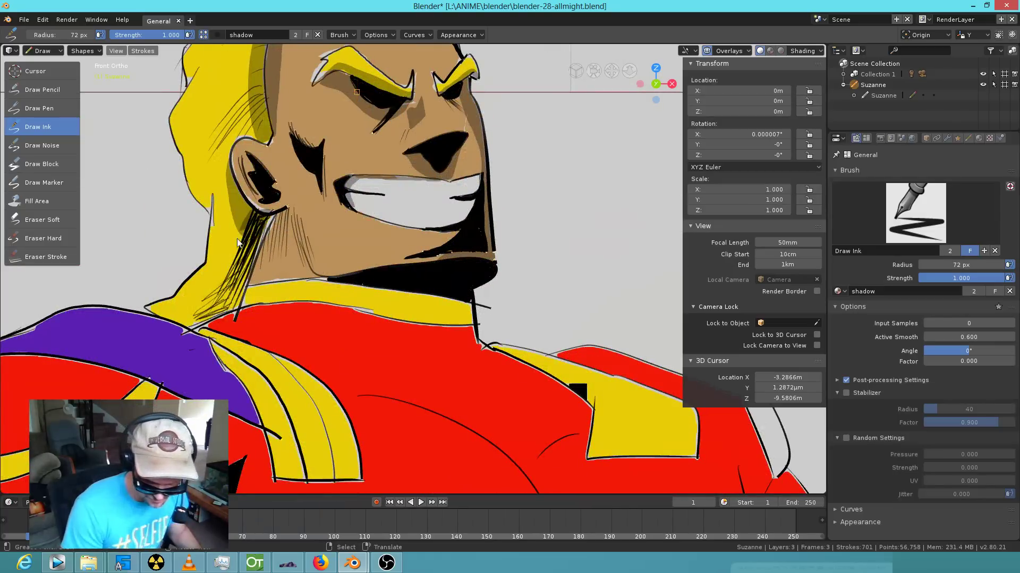
drag(271, 217, 240, 284)
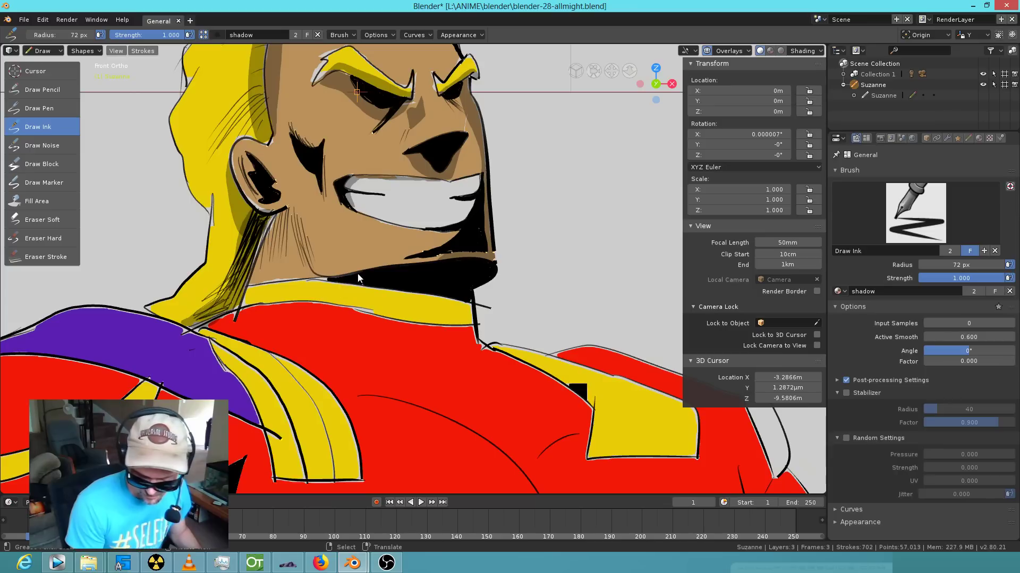
Draw shadow shapes below the chin over the collar and upper chest, and across the purple shoulder piece and near epaulet.
mouse_move(322, 302)
mouse_down()
mouse_move(402, 411)
mouse_move(496, 396)
mouse_move(489, 279)
mouse_up()
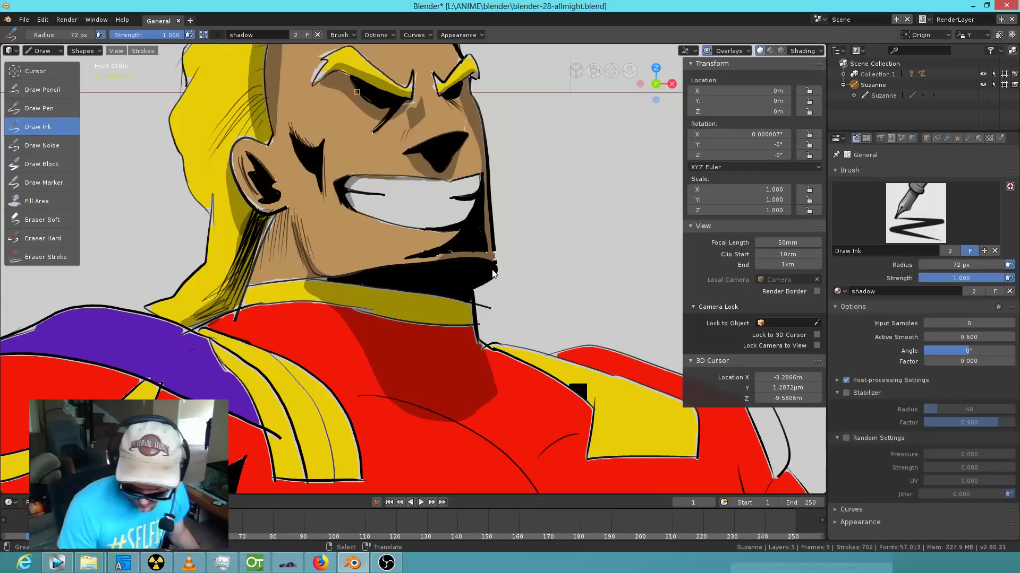
scroll(568, 311, down, 3)
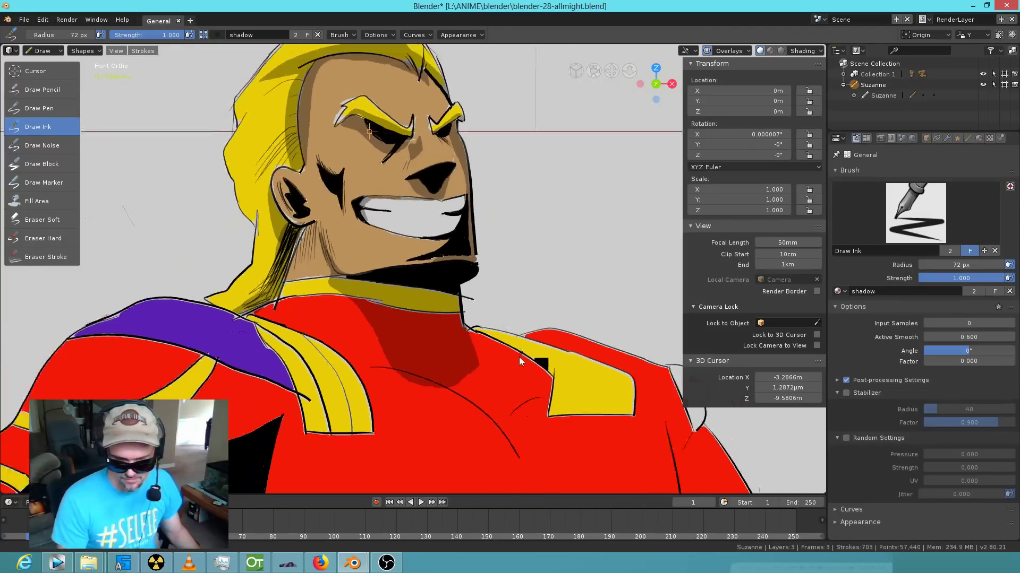
scroll(518, 306, down, 2)
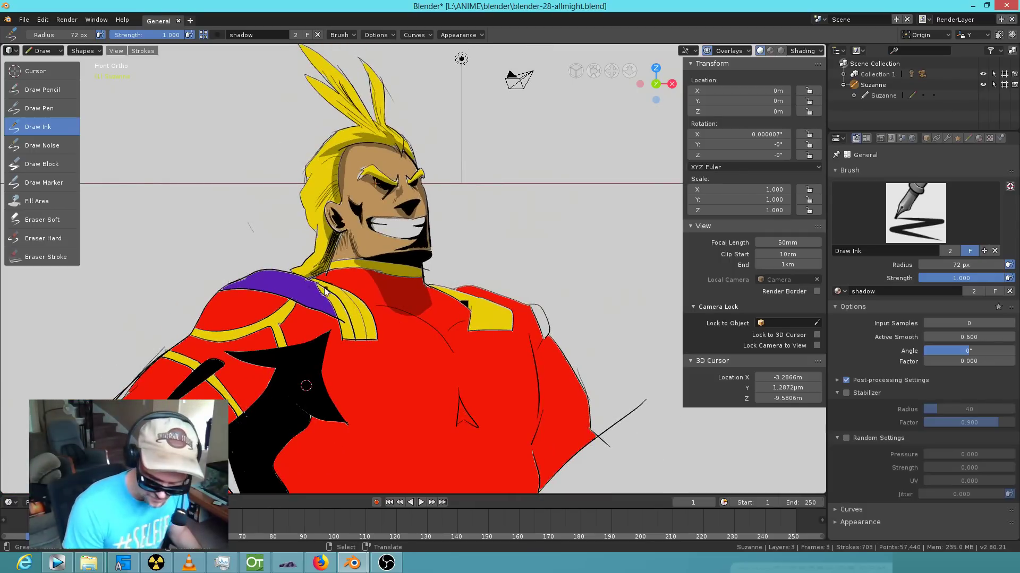
mouse_move(310, 309)
mouse_down()
mouse_move(346, 340)
mouse_move(377, 330)
mouse_move(339, 305)
mouse_up()
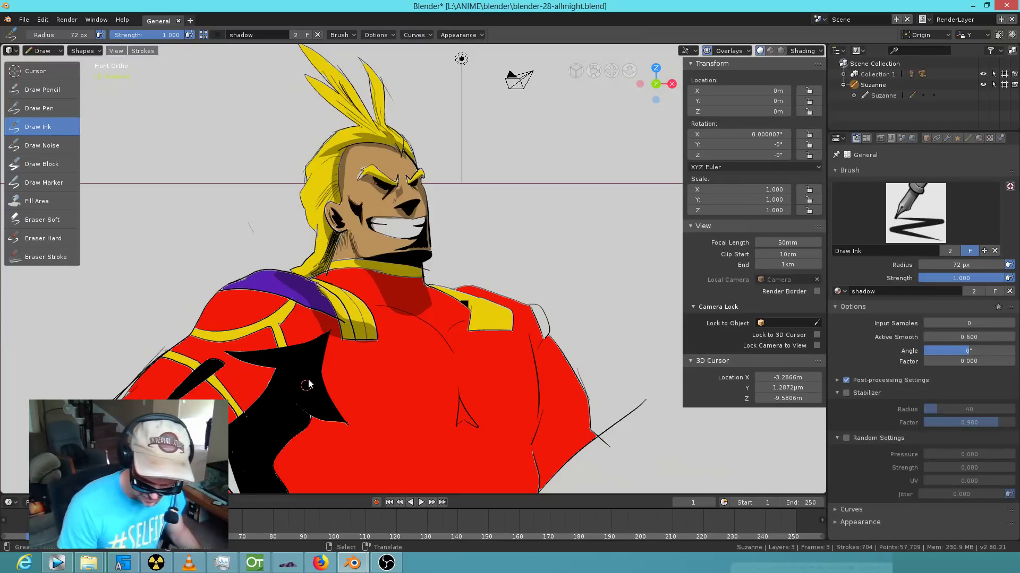
Shade the undersides of both pectorals, the centre chest crease and the near shoulder and upper arm beside the black armpit area.
mouse_move(322, 431)
mouse_down()
mouse_move(406, 452)
mouse_move(457, 442)
mouse_move(375, 433)
mouse_move(330, 345)
mouse_up()
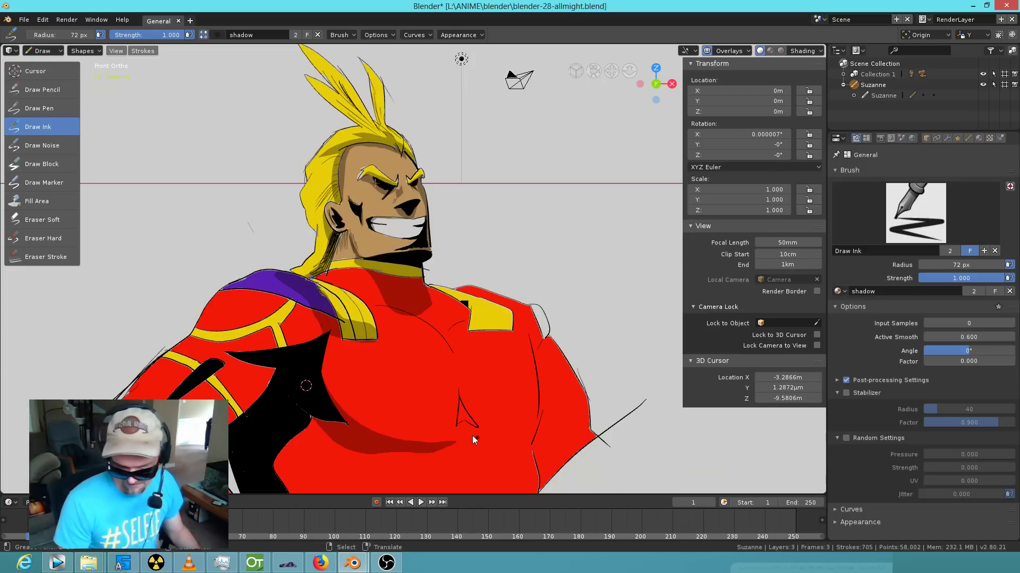
drag(480, 450, 533, 440)
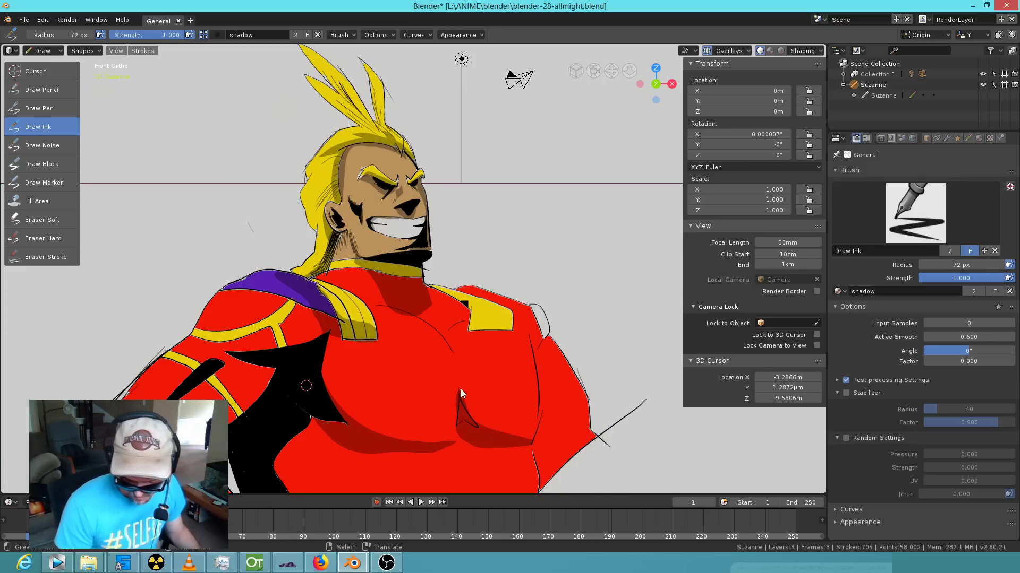
drag(459, 390, 468, 387)
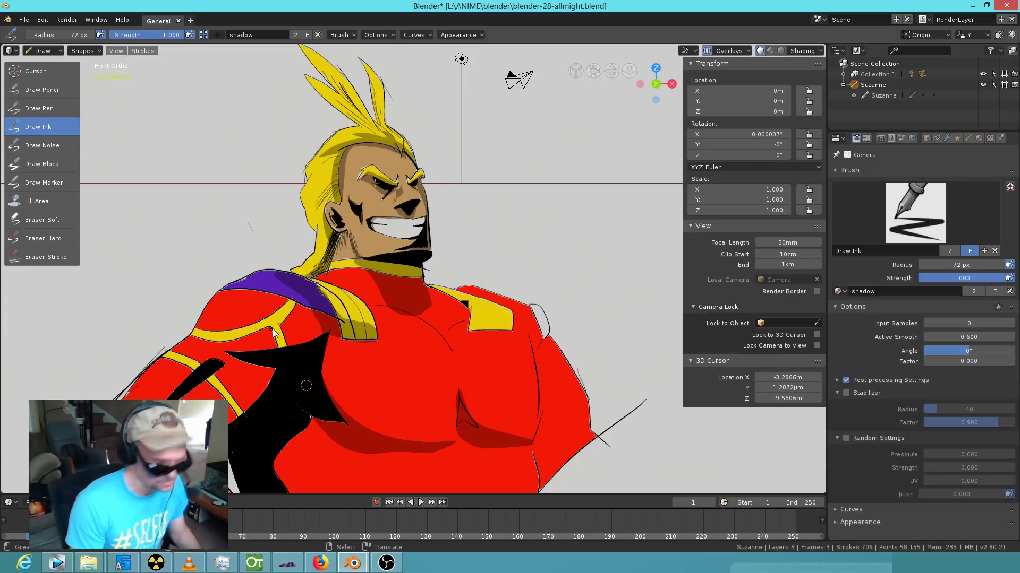
mouse_move(324, 326)
mouse_down()
mouse_move(215, 339)
mouse_move(286, 362)
mouse_move(274, 361)
mouse_up()
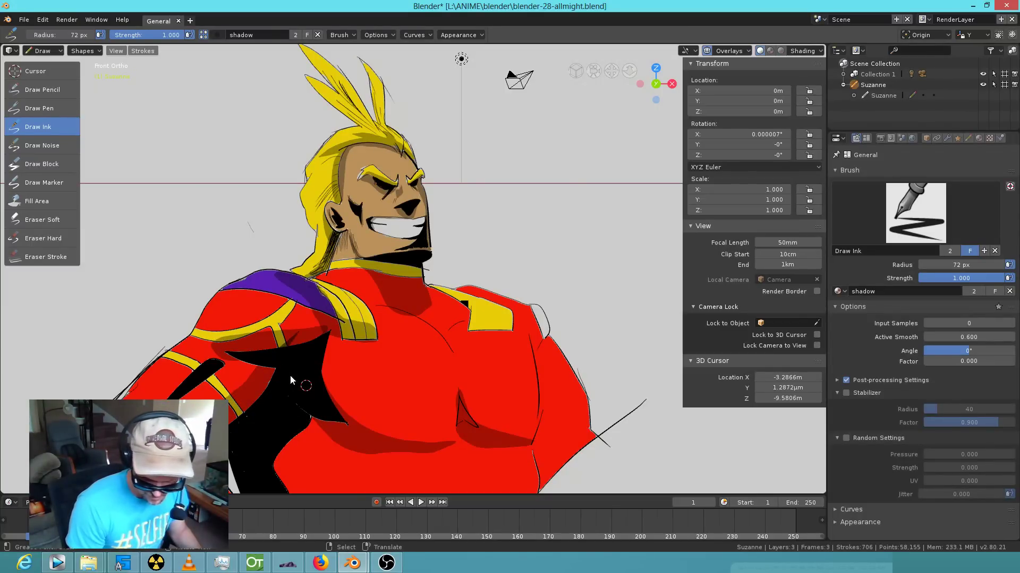
click(557, 287)
Draw shadow shapes on the far epaulet's strap and lower half, extending slightly onto the red suit.
scroll(533, 411, down, 2)
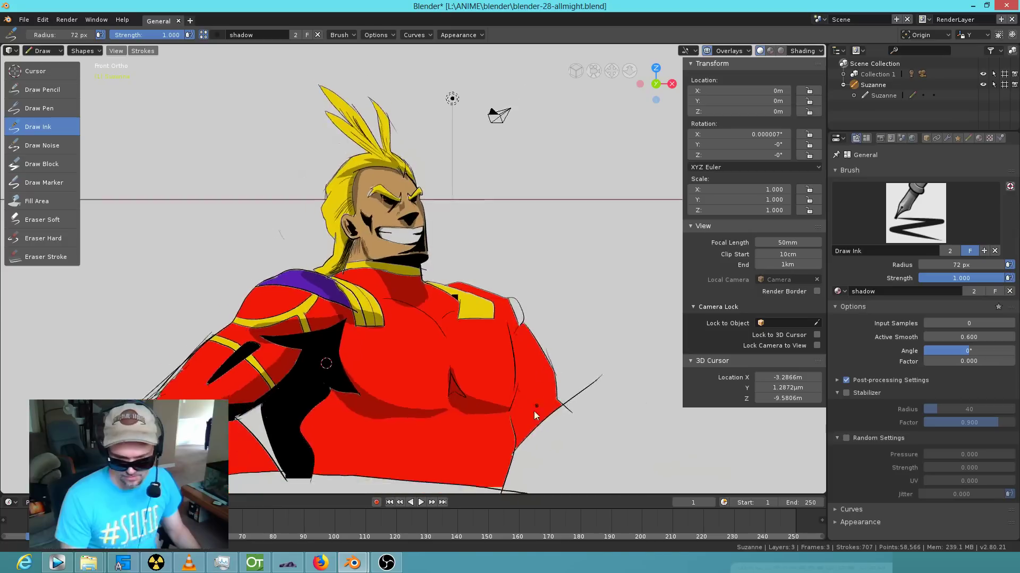
scroll(562, 241, up, 3)
scroll(595, 279, up, 3)
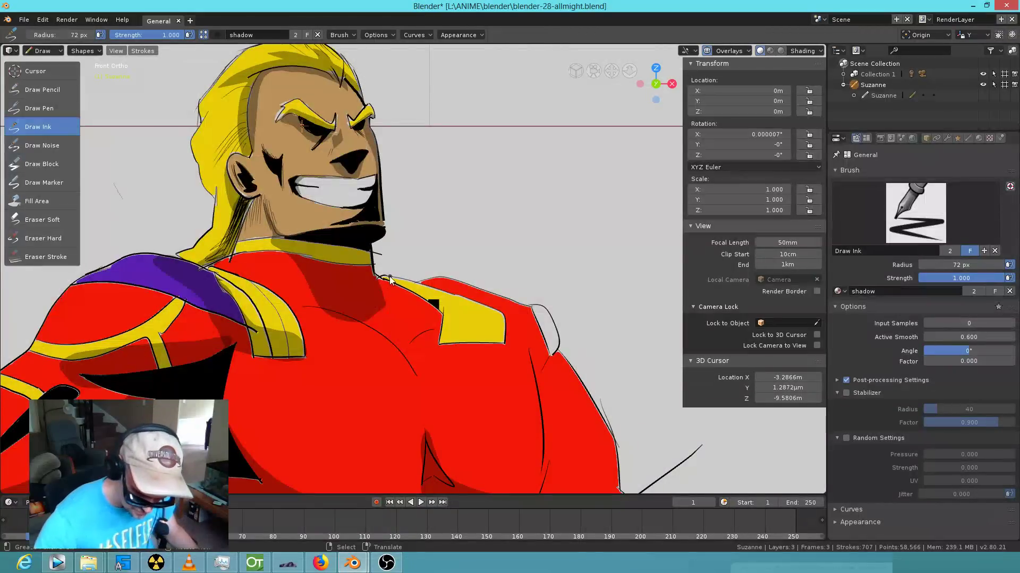
drag(431, 303, 439, 313)
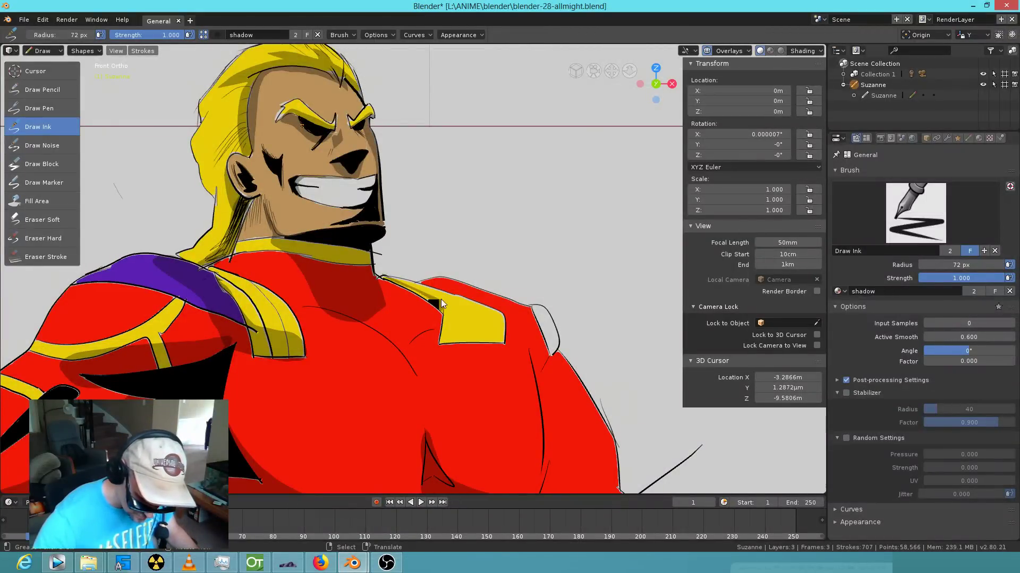
click(408, 274)
mouse_move(445, 314)
mouse_down()
mouse_move(443, 343)
mouse_move(506, 343)
mouse_move(501, 315)
mouse_up()
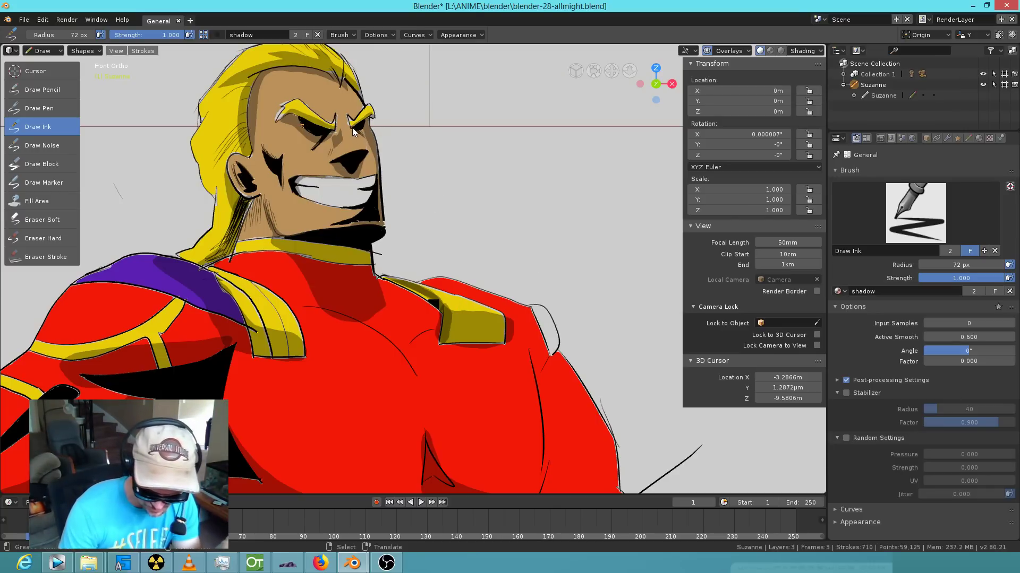
Add a small shadow shape beneath the far eye and return to the front view.
drag(365, 136, 366, 123)
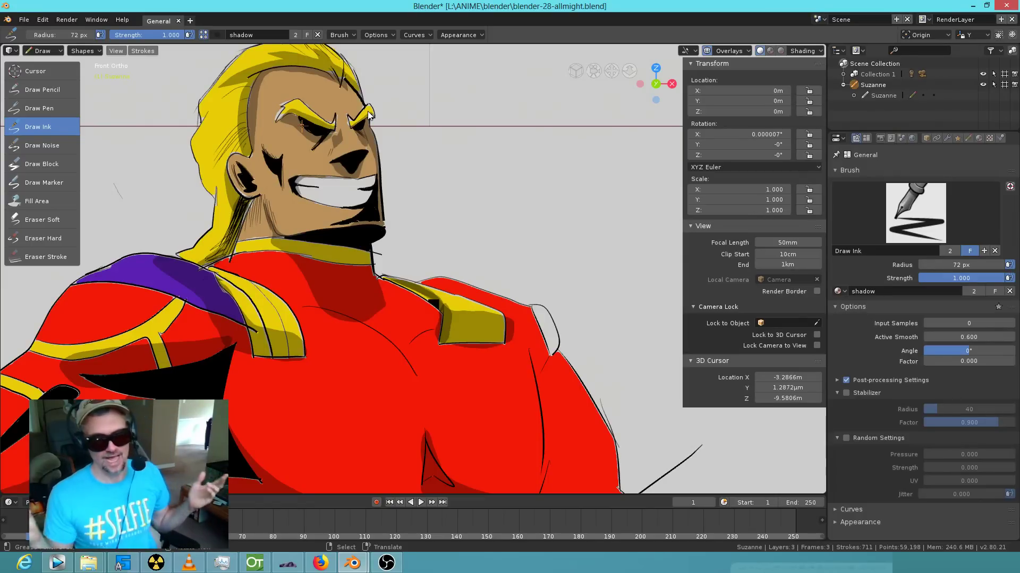
mouse_move(496, 357)
middle_down()
mouse_move(541, 289)
mouse_move(511, 346)
middle_up()
key(KP_1)
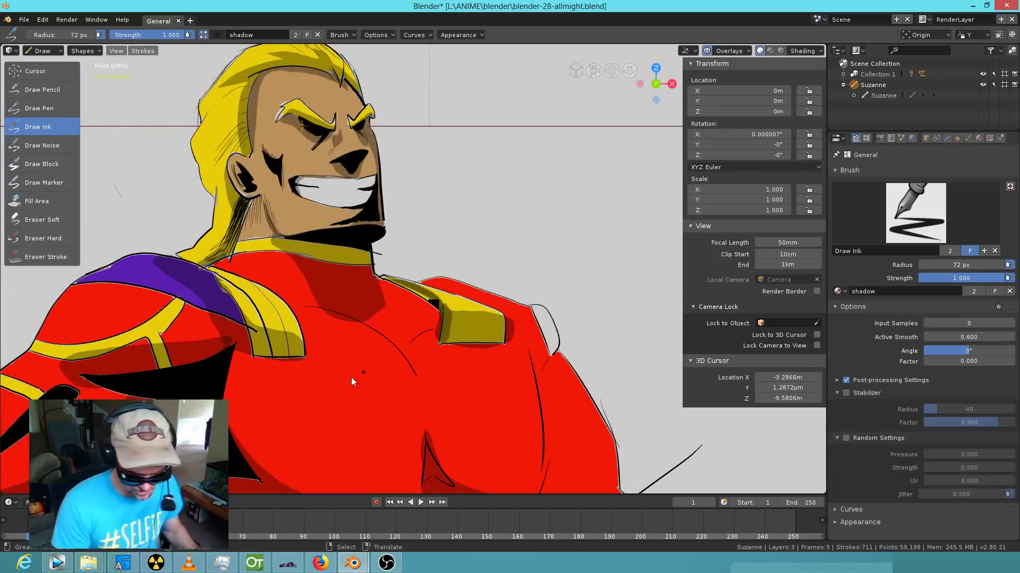
Draw shadow shapes along the near forearm's lower and inner edges and under the black crease at the elbow.
scroll(320, 383, up, 2)
shift+middle_drag(321, 382, 382, 260)
scroll(409, 264, up, 2)
drag(284, 408, 438, 391)
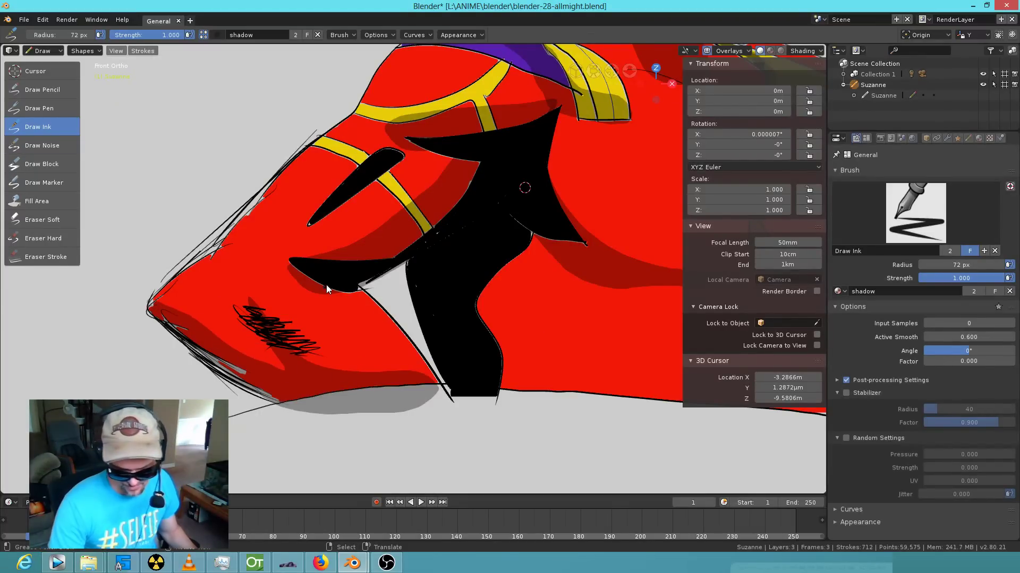
mouse_move(312, 263)
mouse_down()
mouse_move(373, 349)
mouse_move(433, 394)
mouse_move(365, 296)
mouse_up()
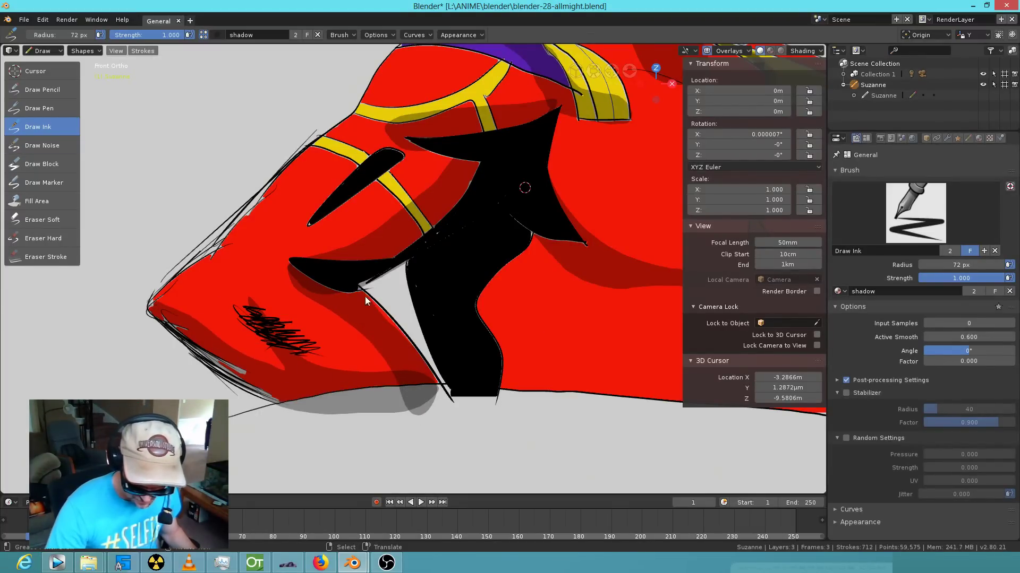
Draw a shadow shape over the inner side of the far arm down to the elbow.
scroll(451, 300, down, 3)
shift+middle_drag(536, 311, 364, 369)
mouse_move(480, 265)
mouse_down()
mouse_move(476, 346)
mouse_move(489, 387)
mouse_move(513, 377)
mouse_up()
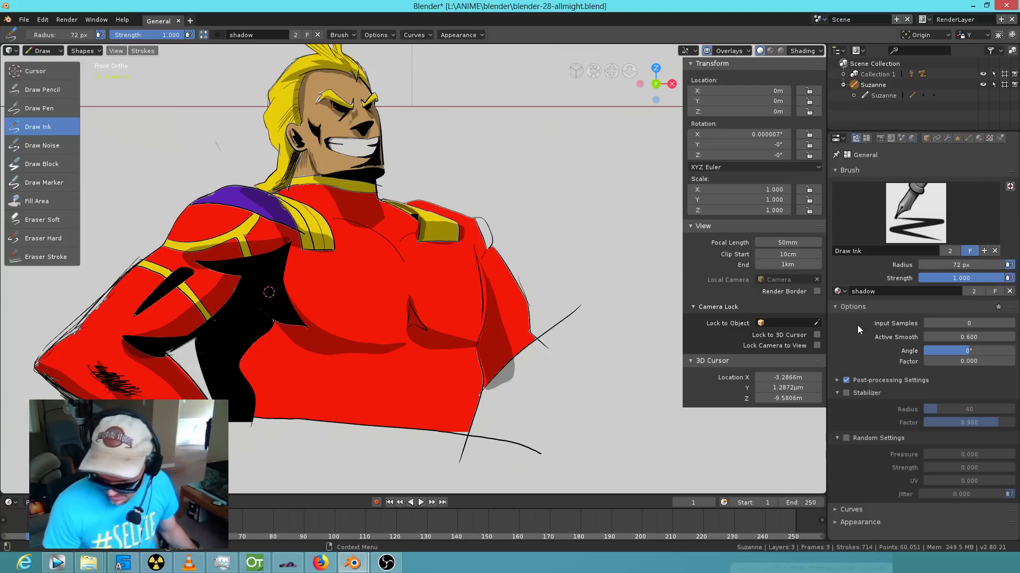
Assign the black fill material to the brush and draw a pointed black shape from the armpit under the near pectoral and ribs.
click(839, 292)
click(888, 317)
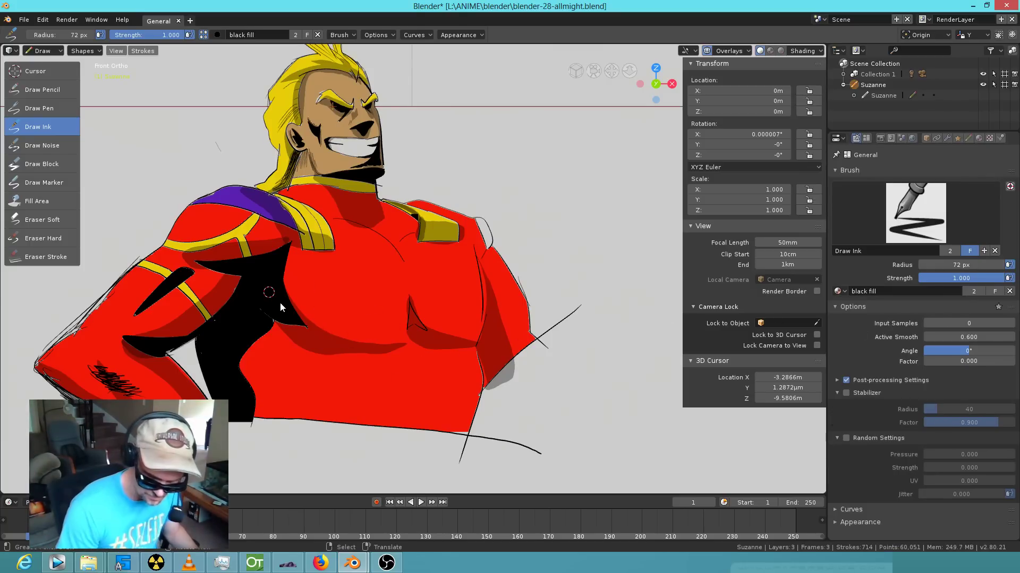
mouse_move(289, 334)
mouse_down()
mouse_move(314, 398)
mouse_move(278, 352)
mouse_move(231, 352)
mouse_move(264, 277)
mouse_up()
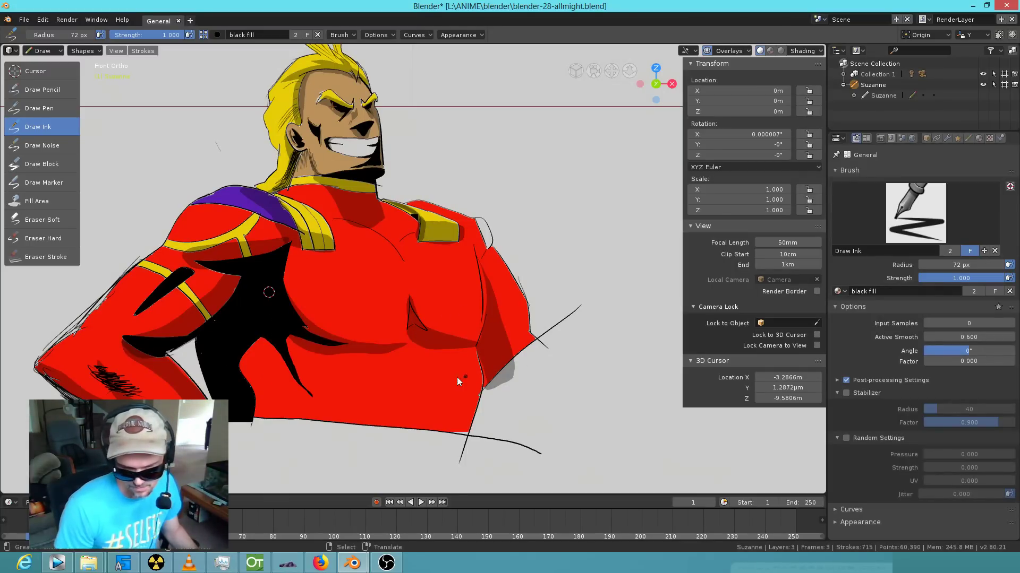
Undo the stray black dot and draw a thin tapered black shape diagonally across the abdomen below the chest.
click(370, 391)
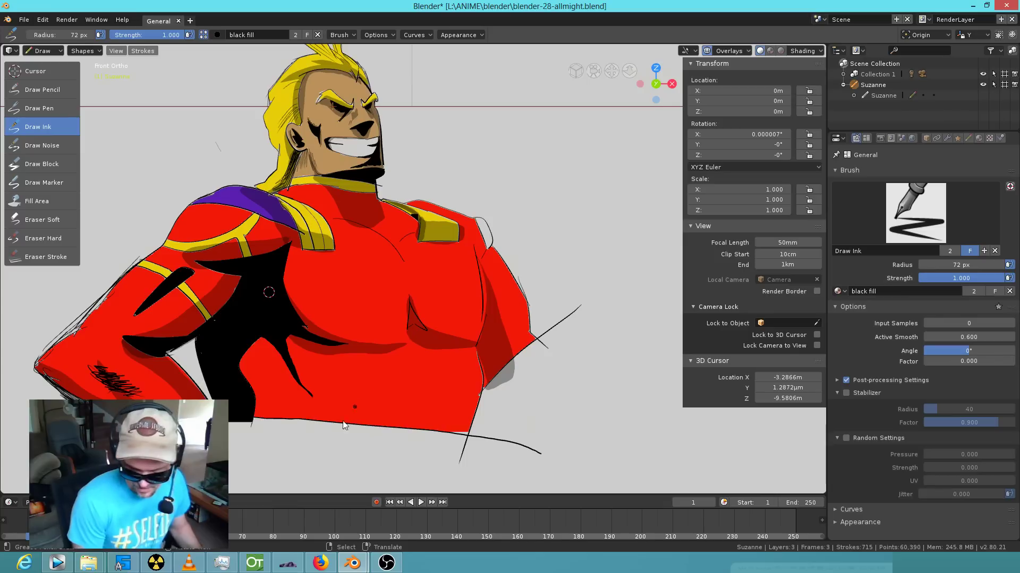
drag(347, 401, 348, 401)
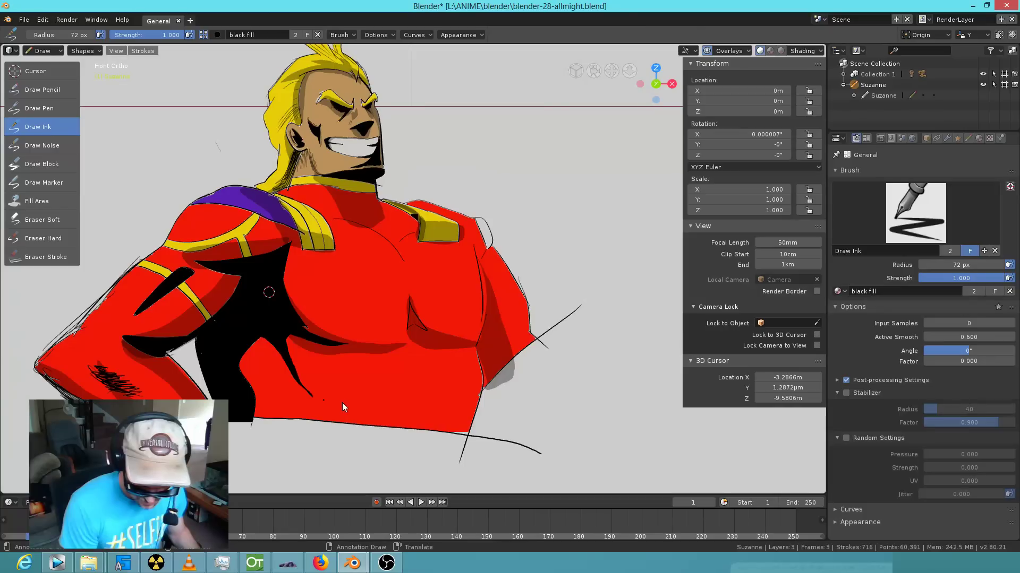
key(ctrl+z)
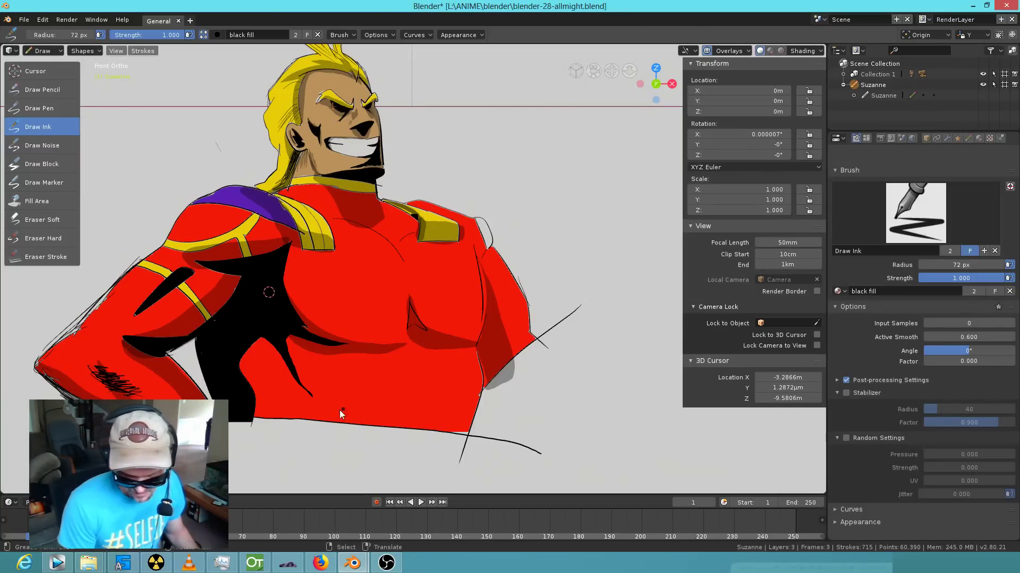
drag(340, 403, 416, 371)
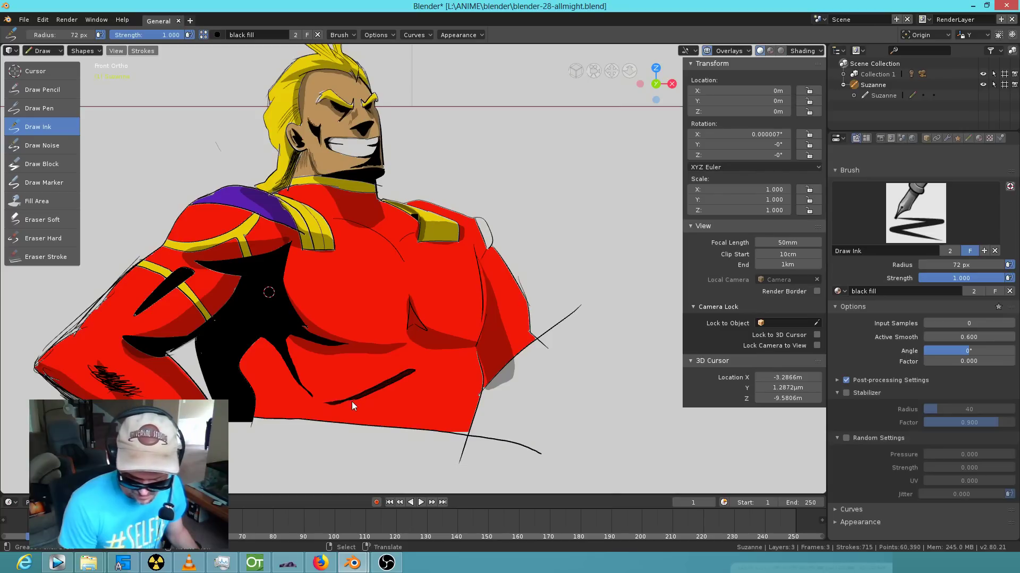
Draw tapered black accents along the abdomen line, in the mid-chest crease, under the collarbones and along the far arm's inner edge.
drag(340, 406, 332, 415)
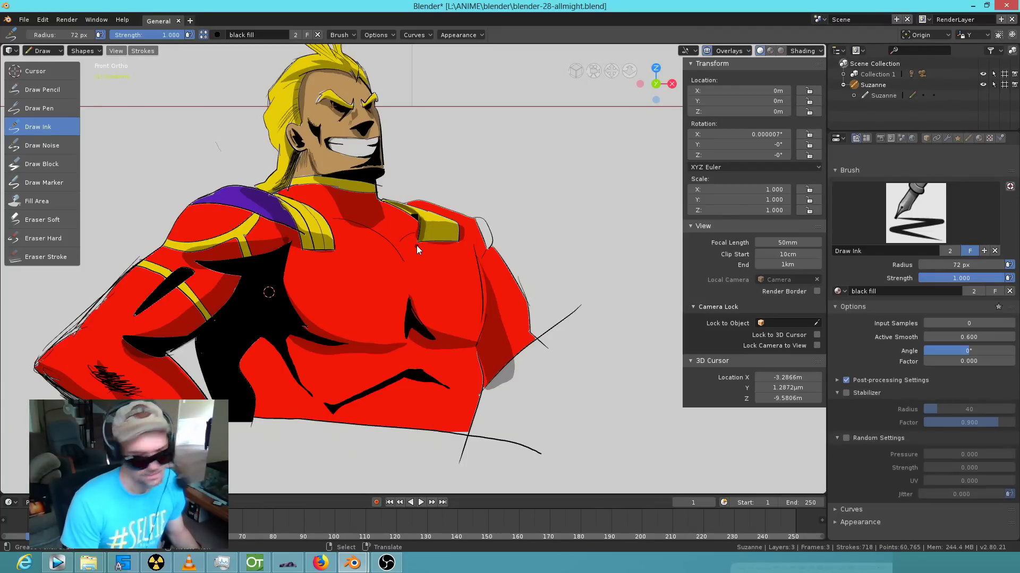
mouse_move(337, 218)
mouse_down()
mouse_move(401, 259)
mouse_move(392, 239)
mouse_move(410, 228)
mouse_move(397, 234)
mouse_move(401, 251)
mouse_move(362, 219)
mouse_up()
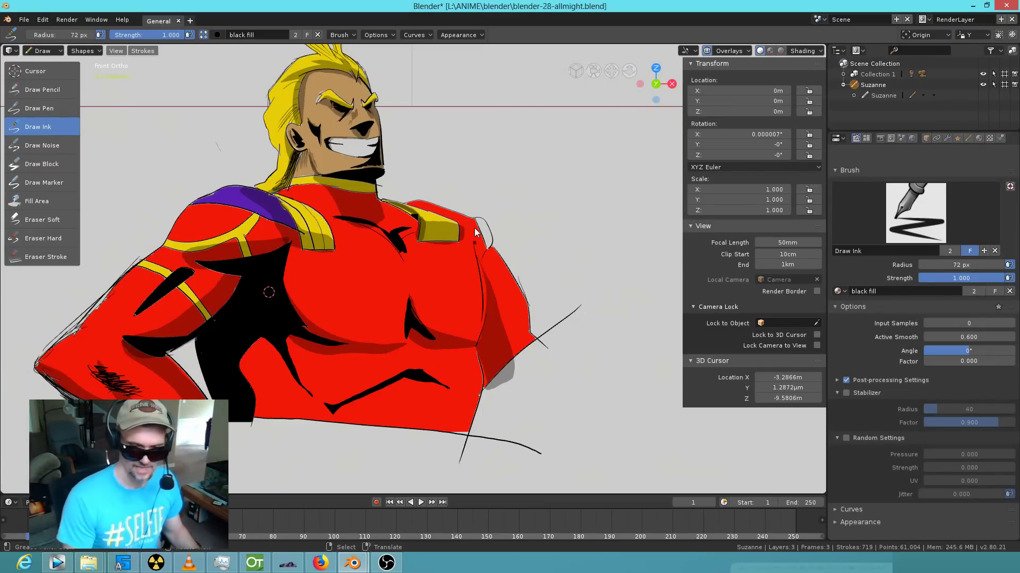
key(ctrl+z)
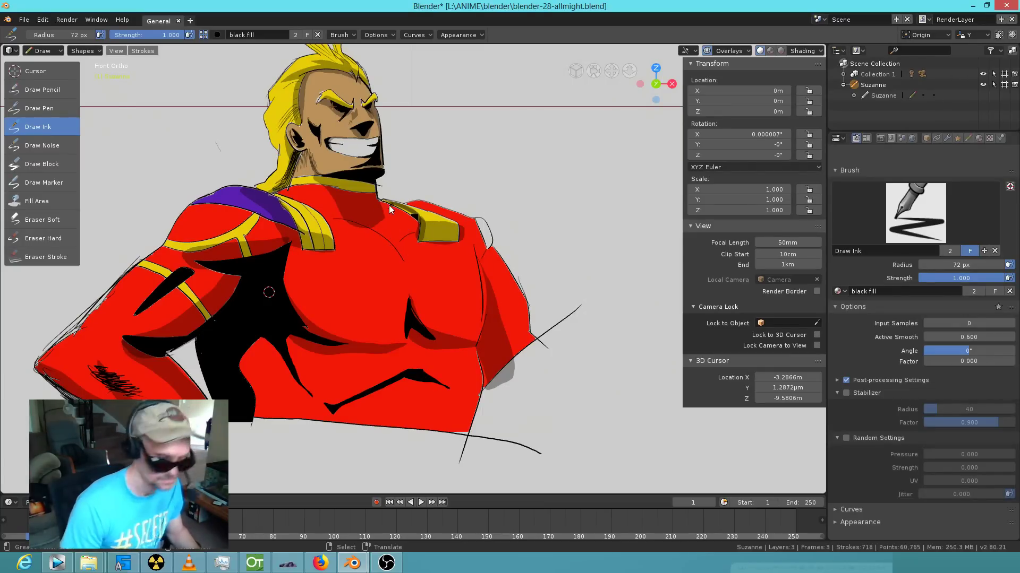
mouse_move(389, 257)
mouse_down()
mouse_move(394, 250)
mouse_move(347, 216)
mouse_up()
drag(400, 241, 409, 228)
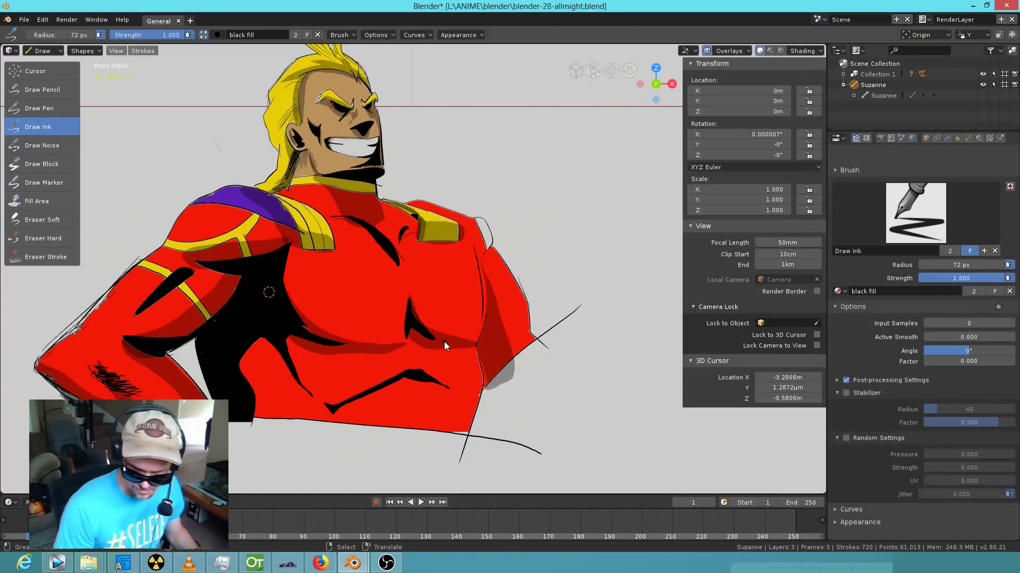
mouse_move(478, 260)
mouse_down()
mouse_move(503, 390)
mouse_move(484, 410)
mouse_move(490, 426)
mouse_up()
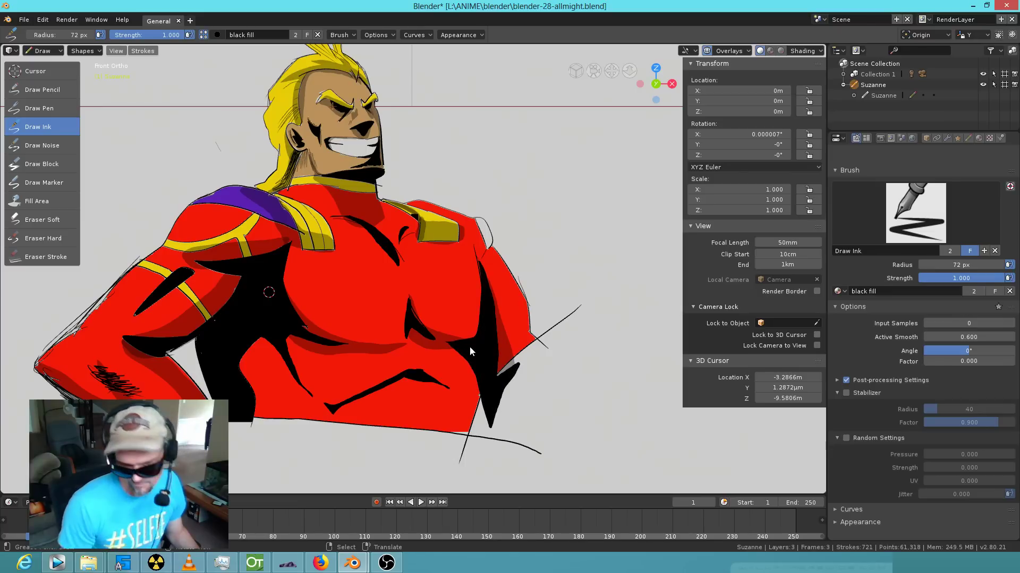
Fill the empty cap on the far shoulder with the Eyespurple material and save the file.
scroll(520, 253, up, 5)
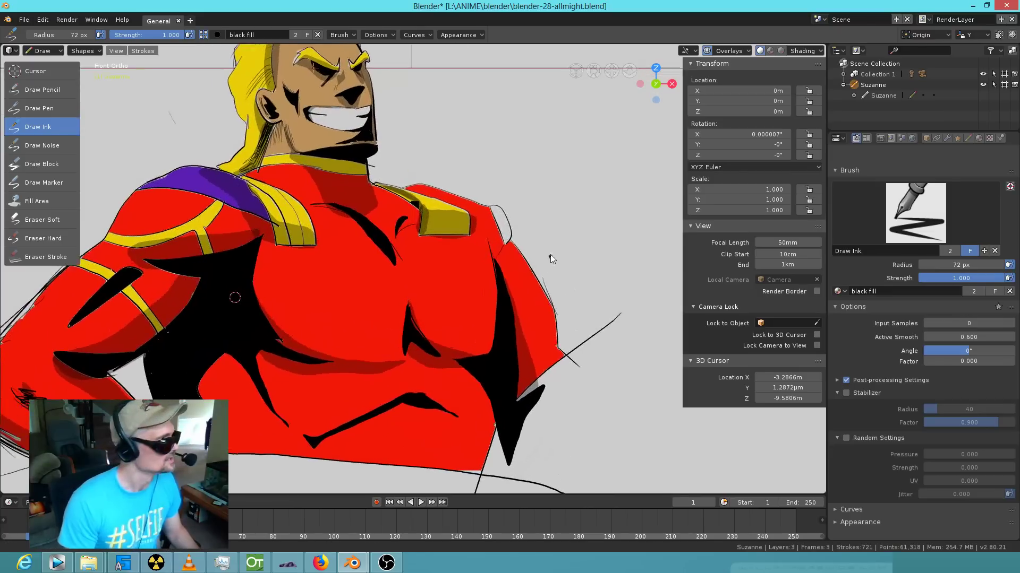
click(45, 203)
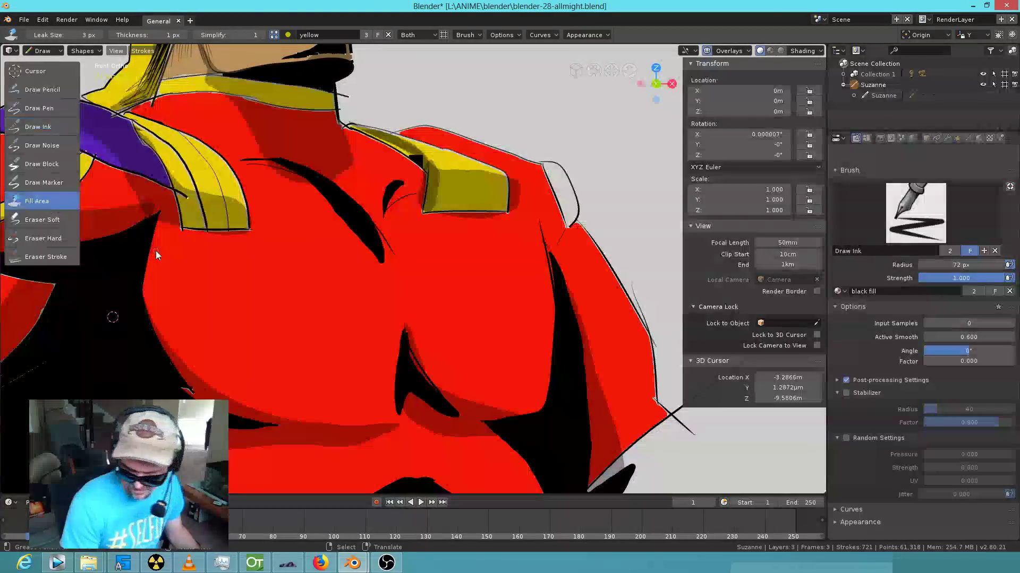
click(839, 299)
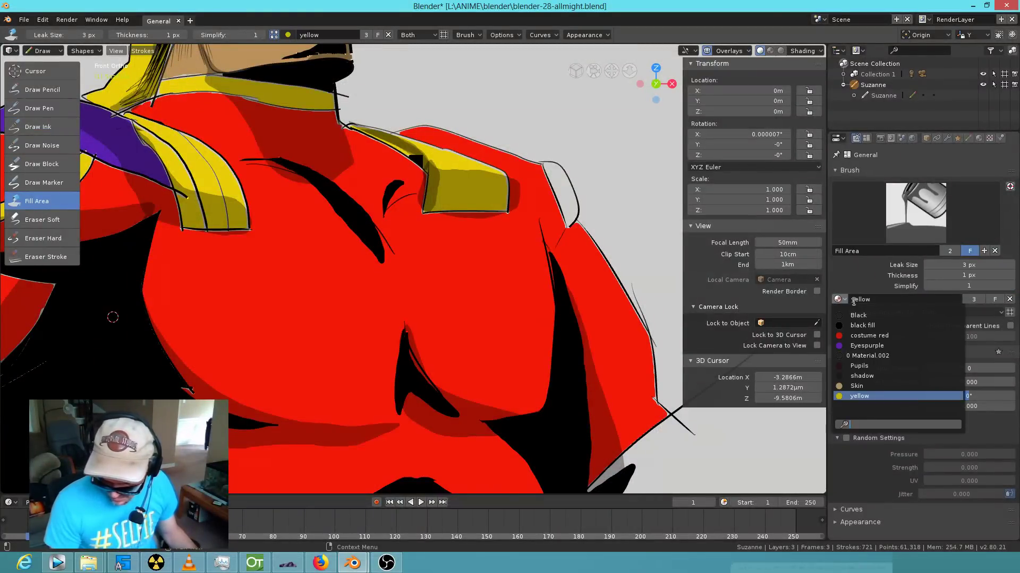
click(886, 345)
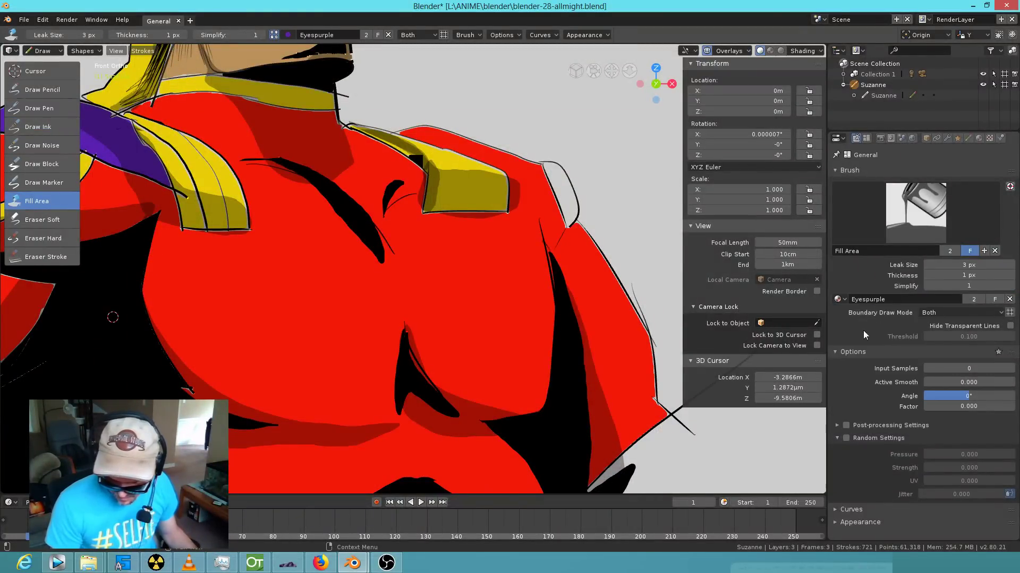
click(564, 195)
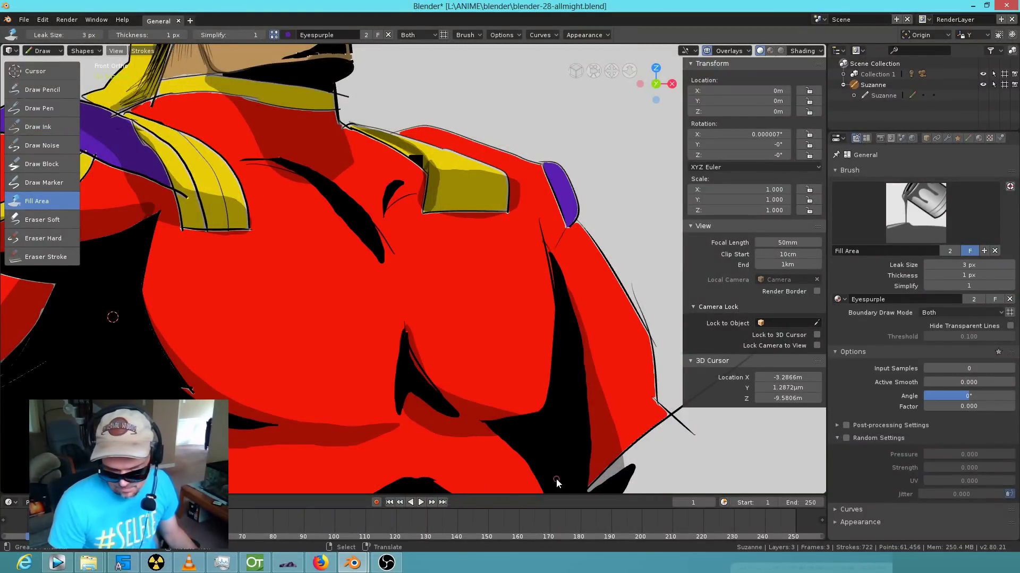
click(24, 20)
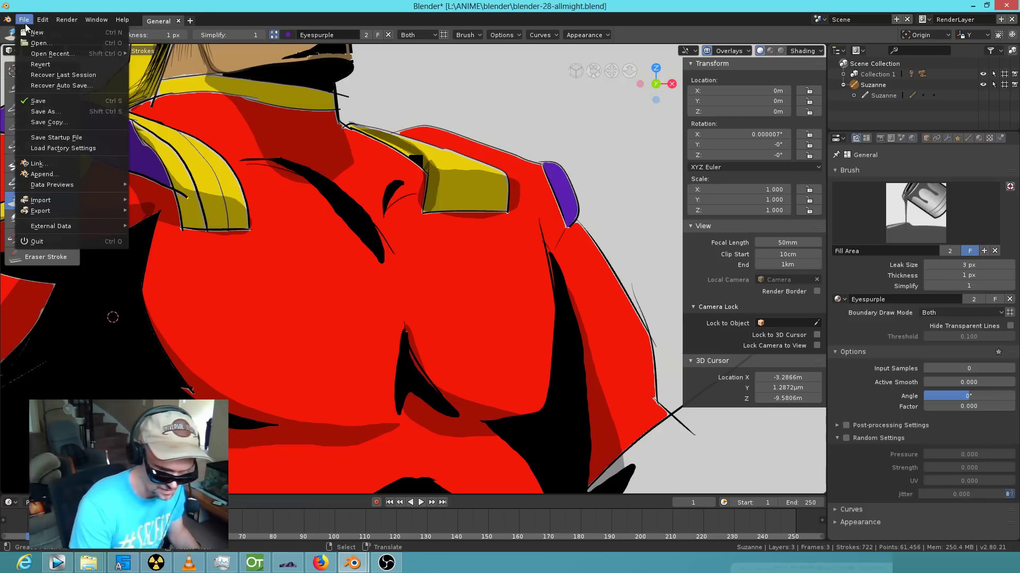
click(44, 101)
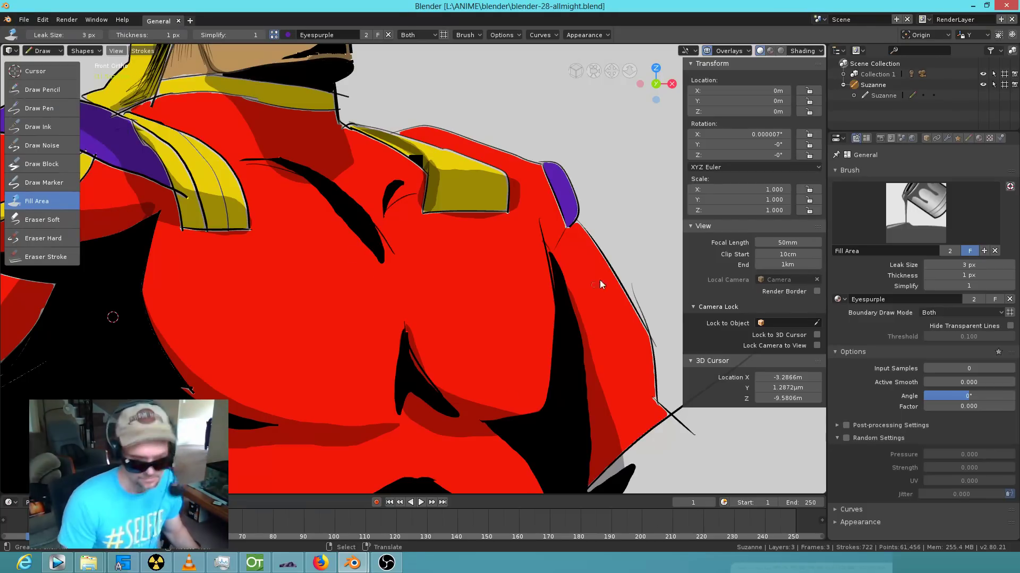
scroll(536, 295, down, 4)
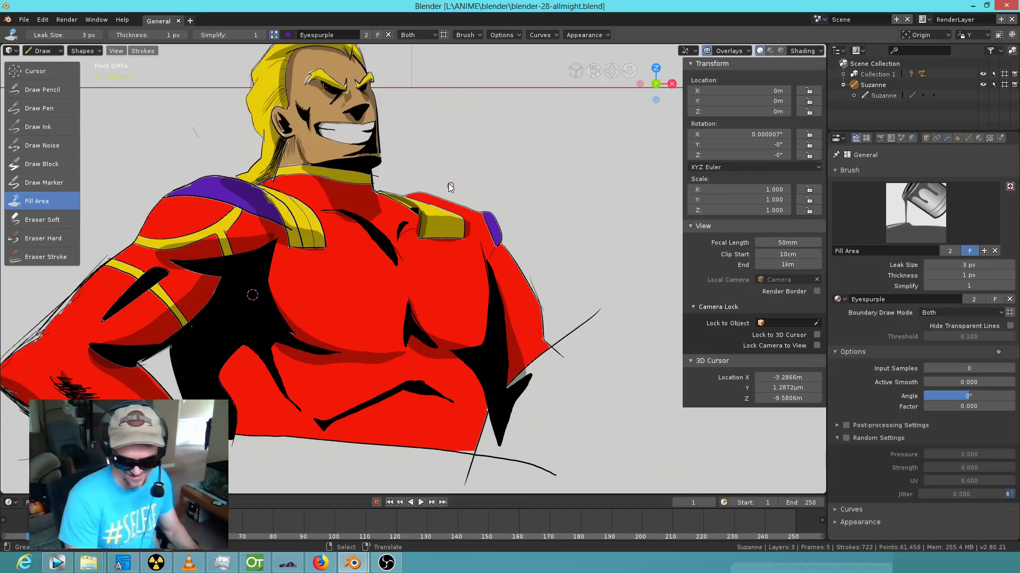
mouse_move(442, 182)
shift+middle_down()
mouse_move(499, 246)
mouse_move(528, 209)
shift+middle_up()
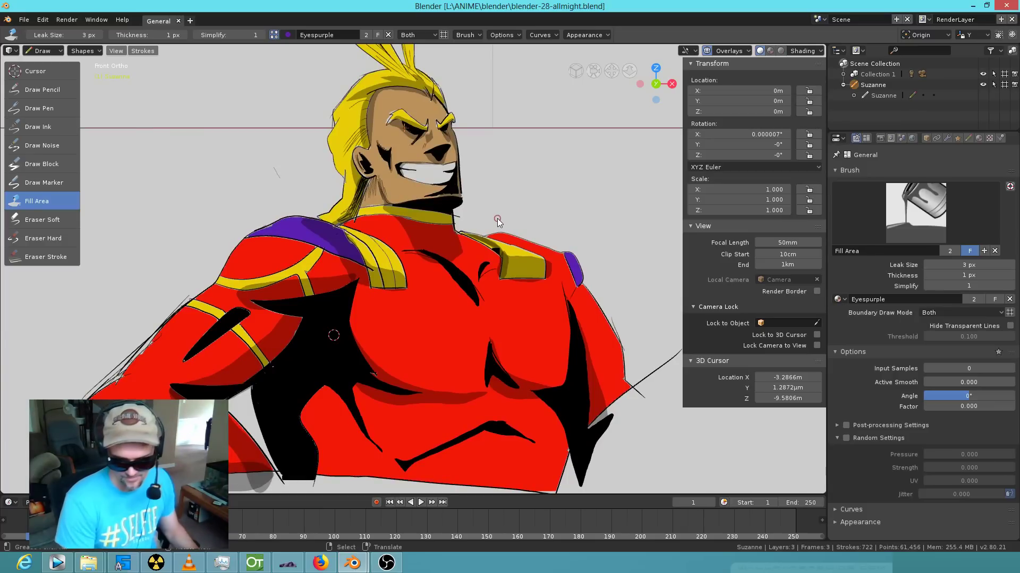
click(50, 125)
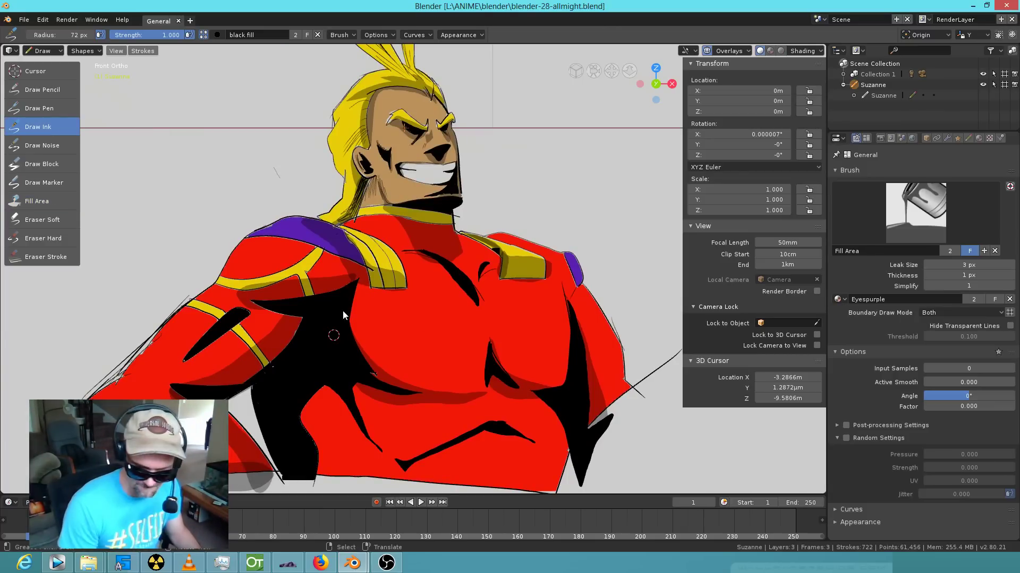
drag(406, 325, 422, 282)
key(ctrl+z)
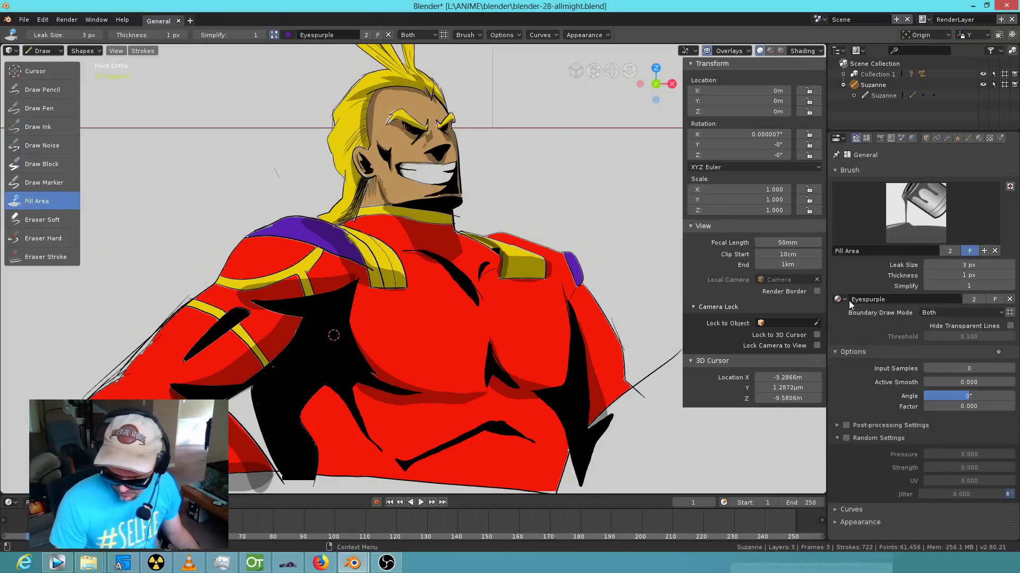
click(842, 299)
click(858, 315)
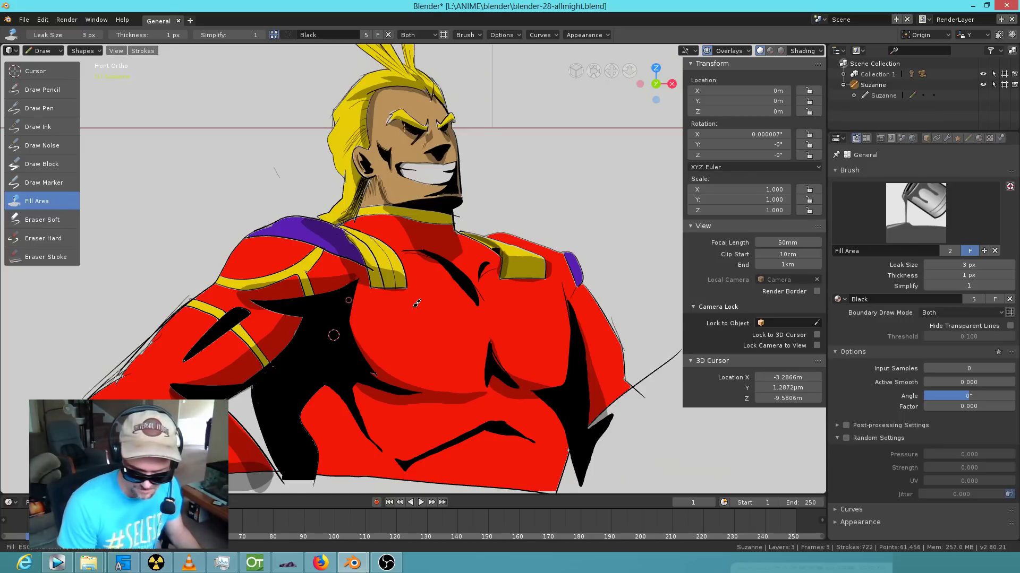
key(Escape)
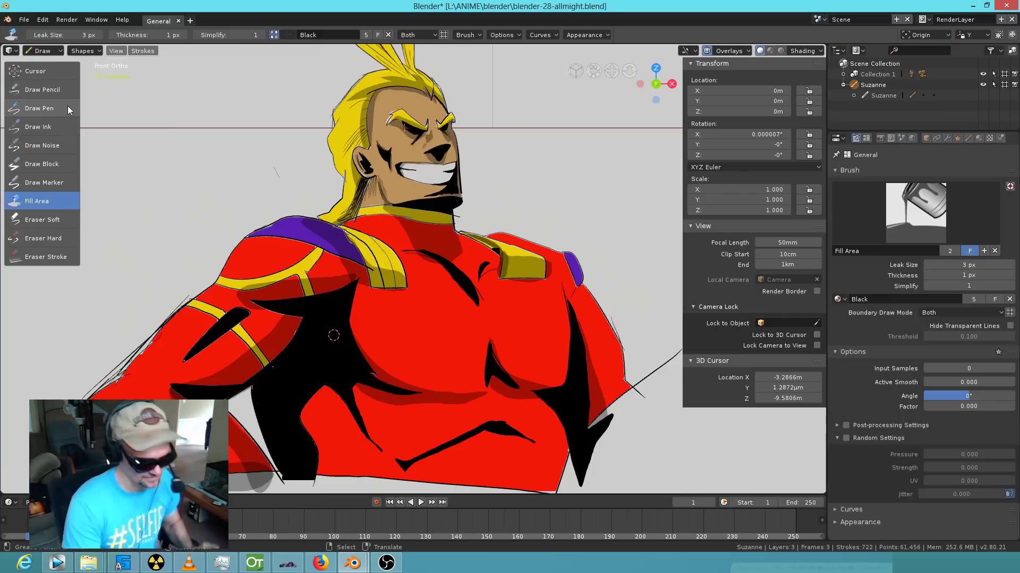
click(68, 126)
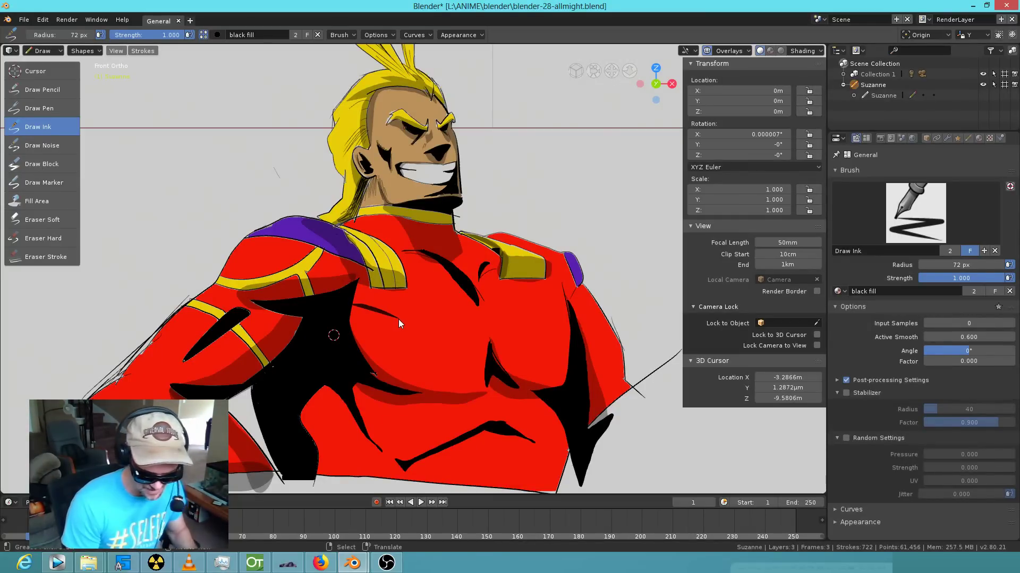
key(ctrl+z)
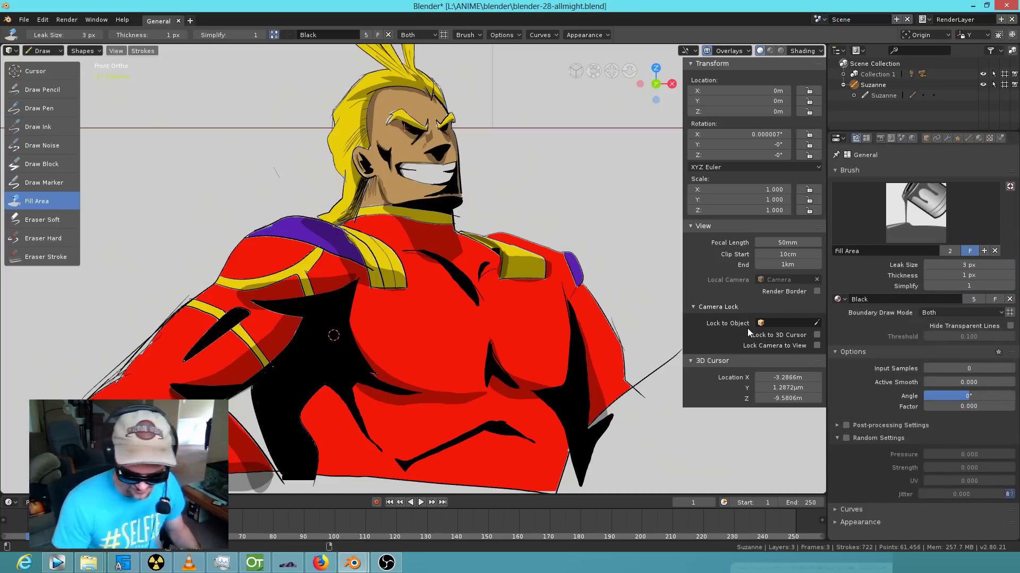
Set the Fill Area brush's material to costume red and the Draw Ink brush's material to Black.
click(840, 299)
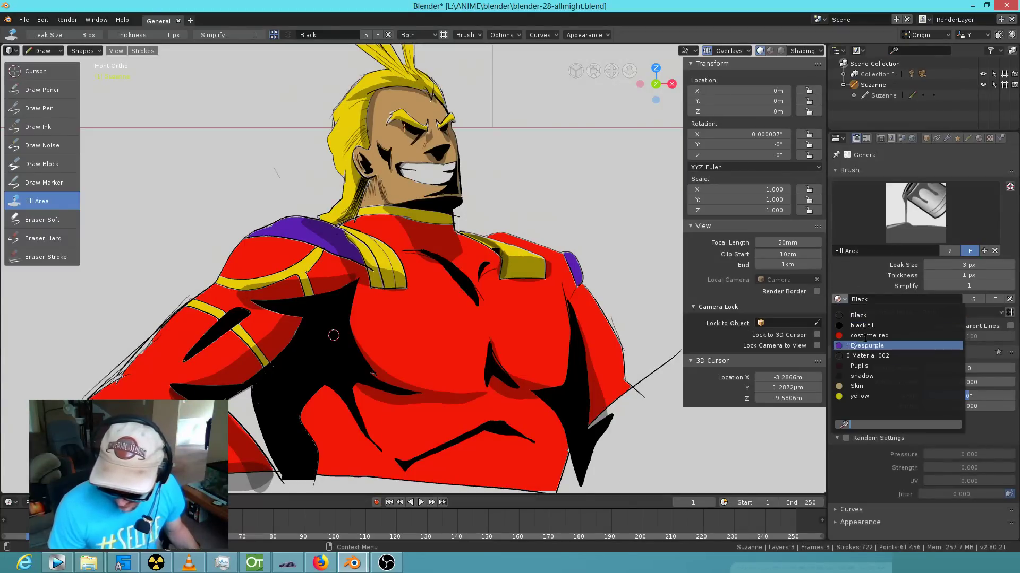
click(865, 335)
click(49, 127)
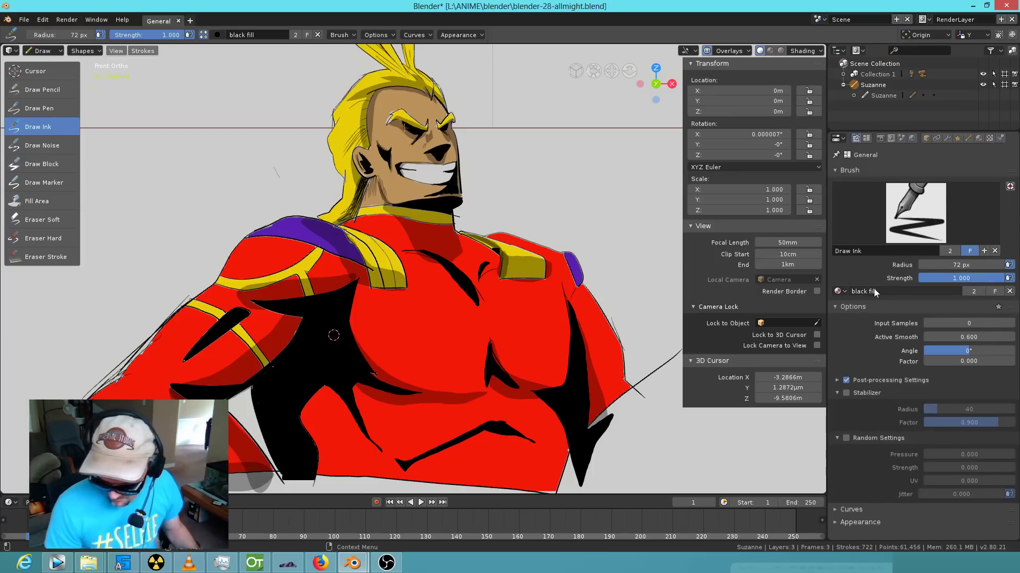
click(840, 291)
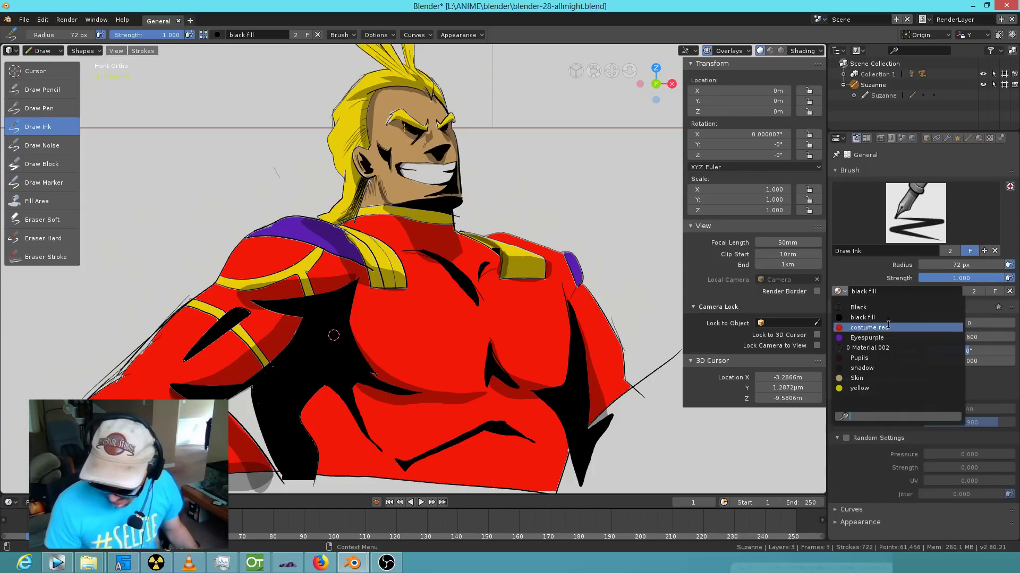
click(881, 308)
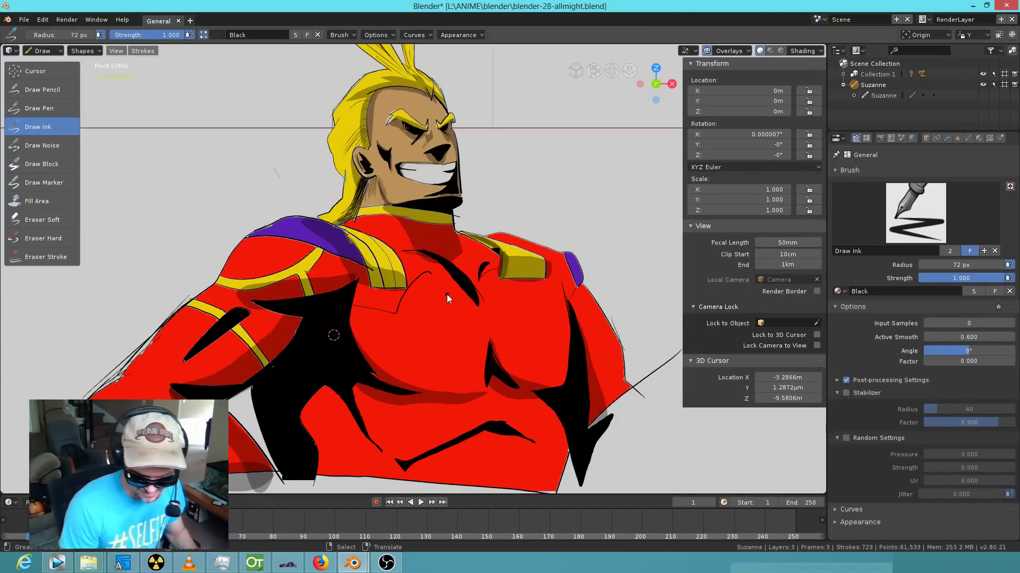
Outline the chest emblem: a T-shaped band on the near pectoral, a double oval ring, and a matching band on the far pectoral and arm.
key(ctrl+z)
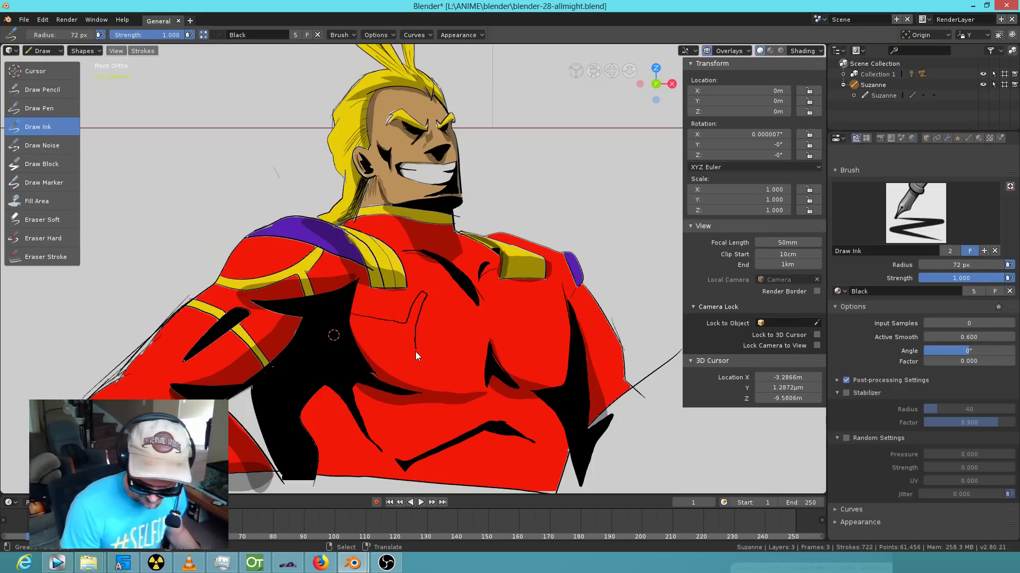
mouse_move(422, 377)
mouse_down()
mouse_move(408, 336)
mouse_move(349, 323)
mouse_up()
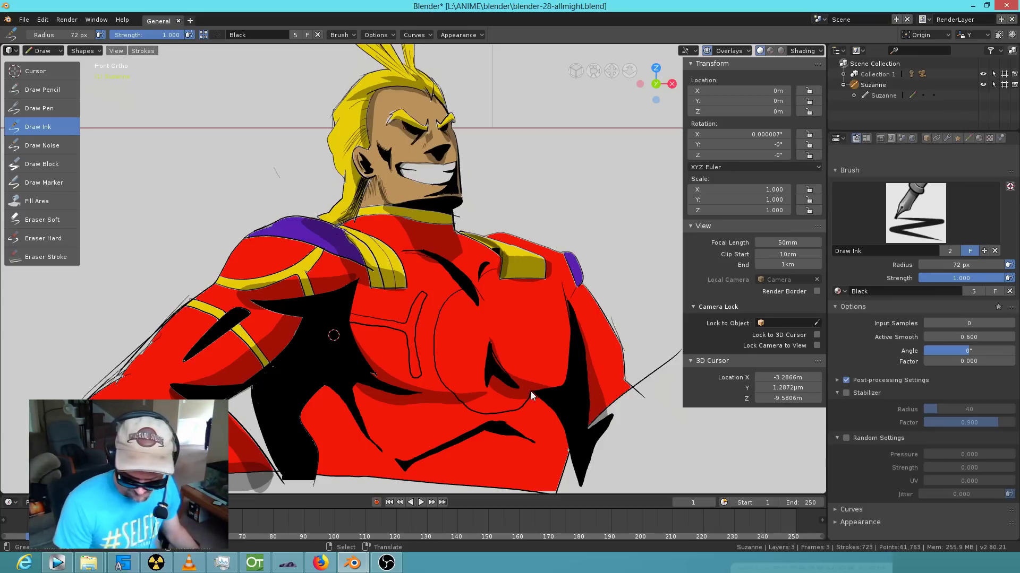
drag(499, 285, 448, 314)
key(ctrl+z)
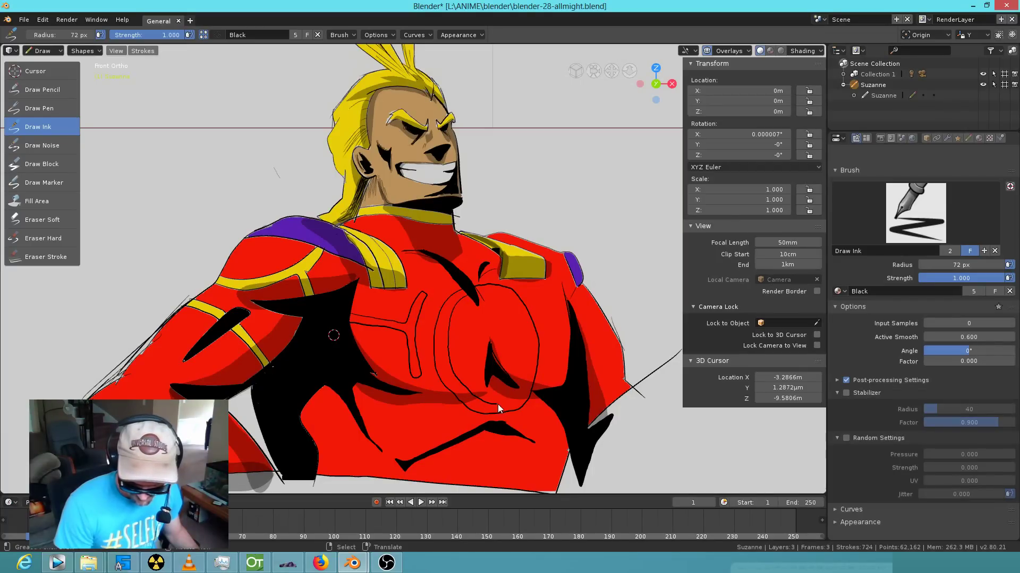
drag(518, 315, 481, 289)
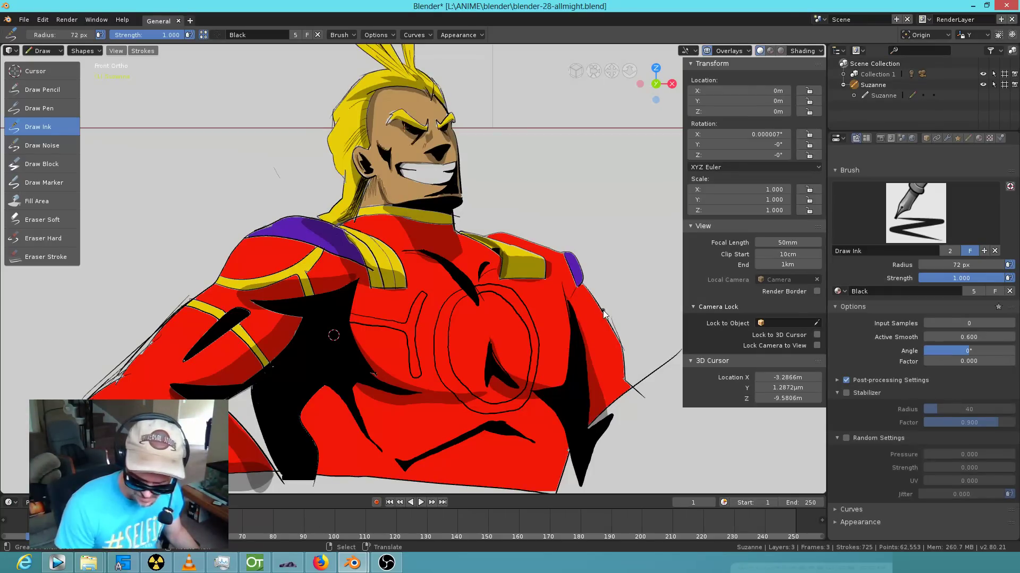
drag(610, 324, 574, 307)
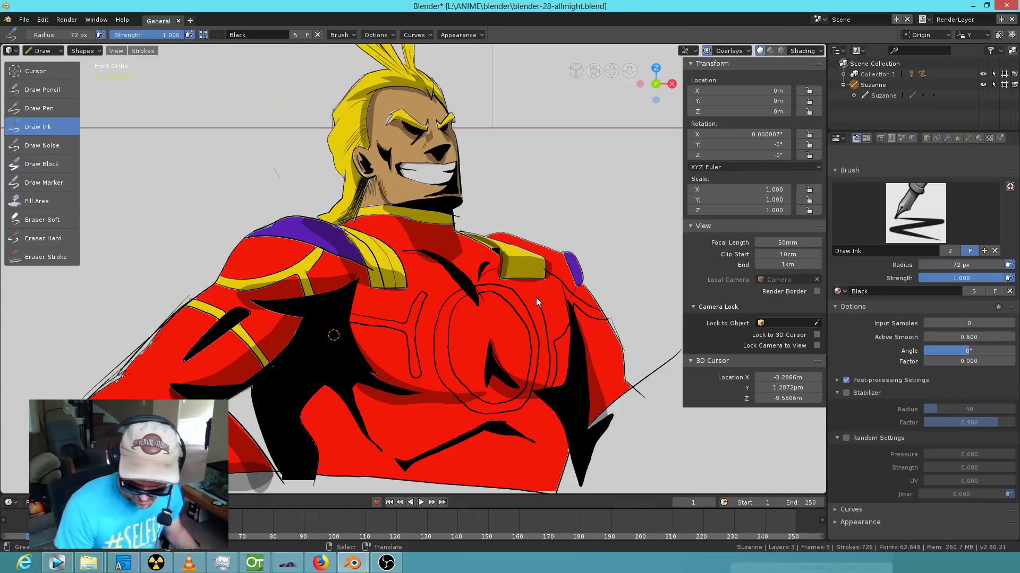
drag(562, 309, 551, 273)
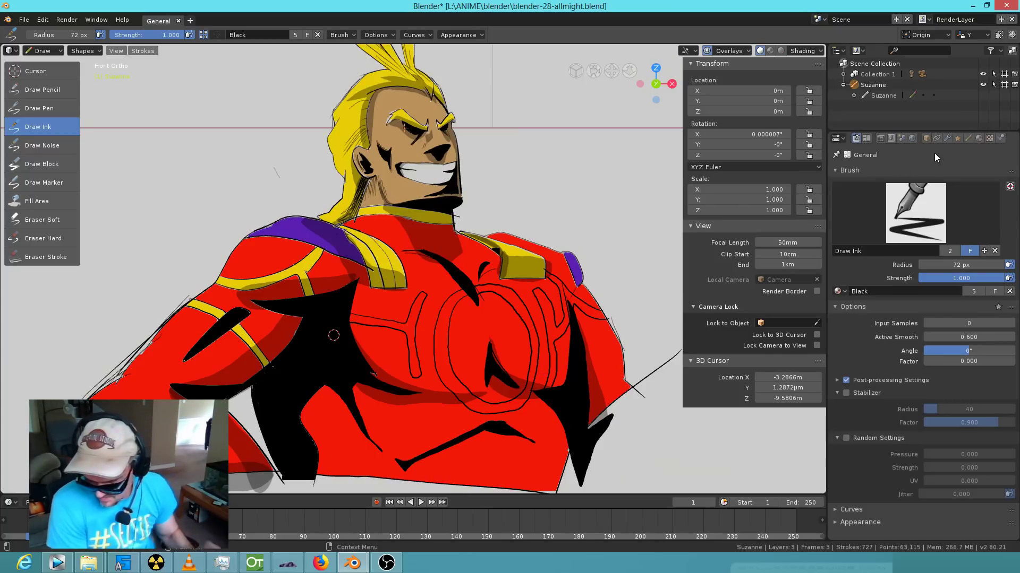
Activate the Fill Area tool, add a new material slot to the character and assign the costume red material to it.
click(52, 204)
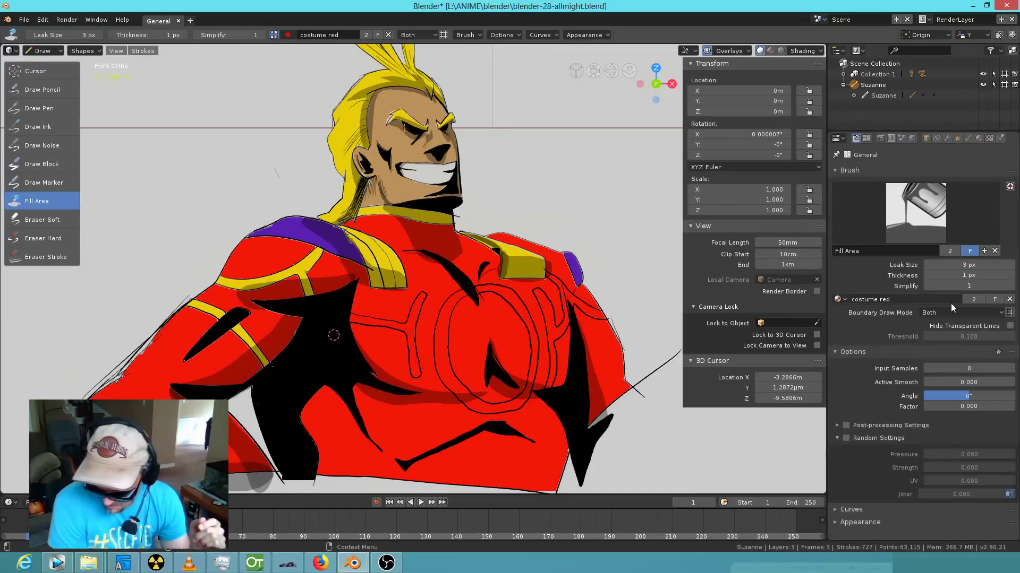
click(977, 138)
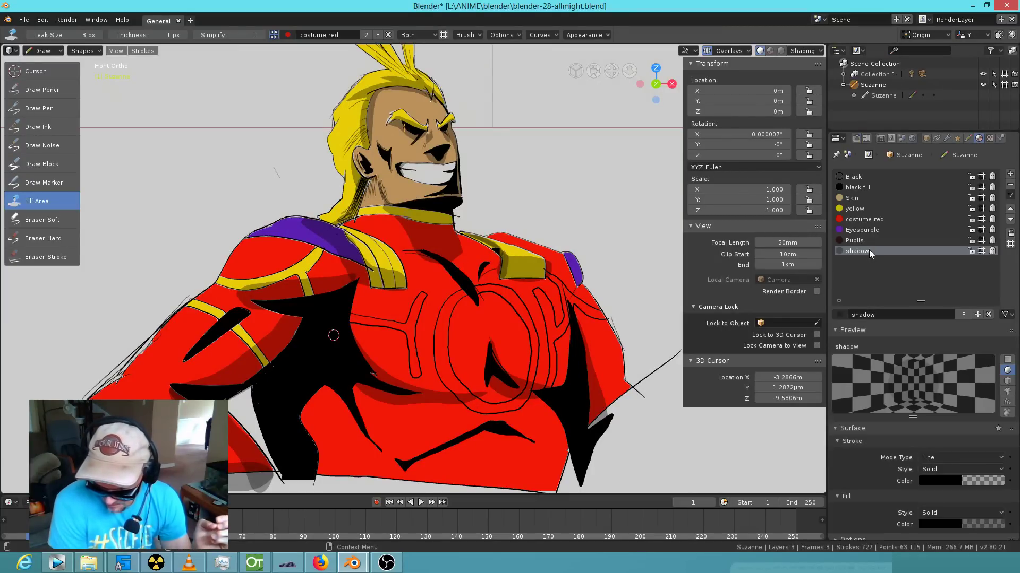
click(1010, 174)
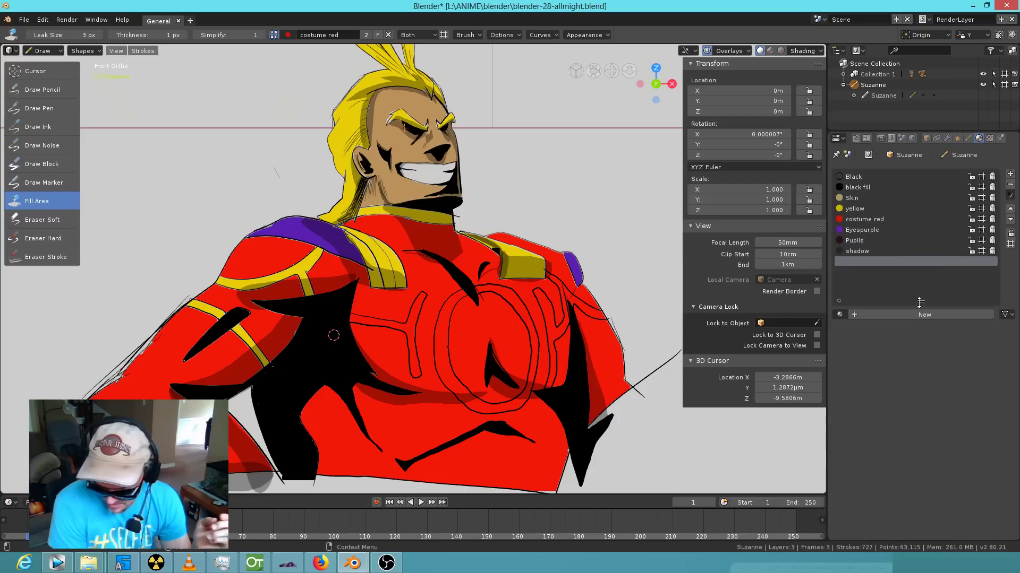
click(839, 314)
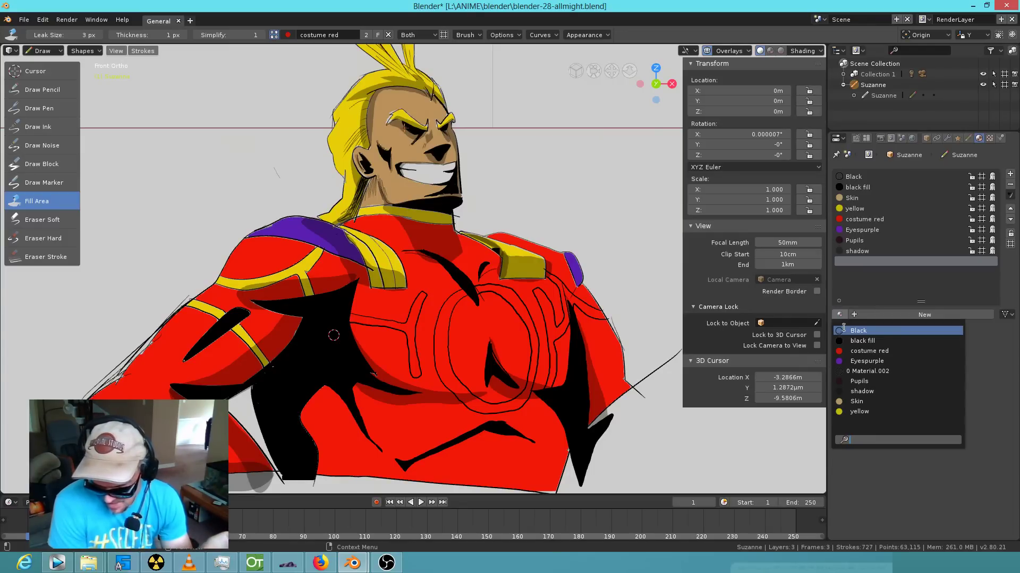
click(845, 352)
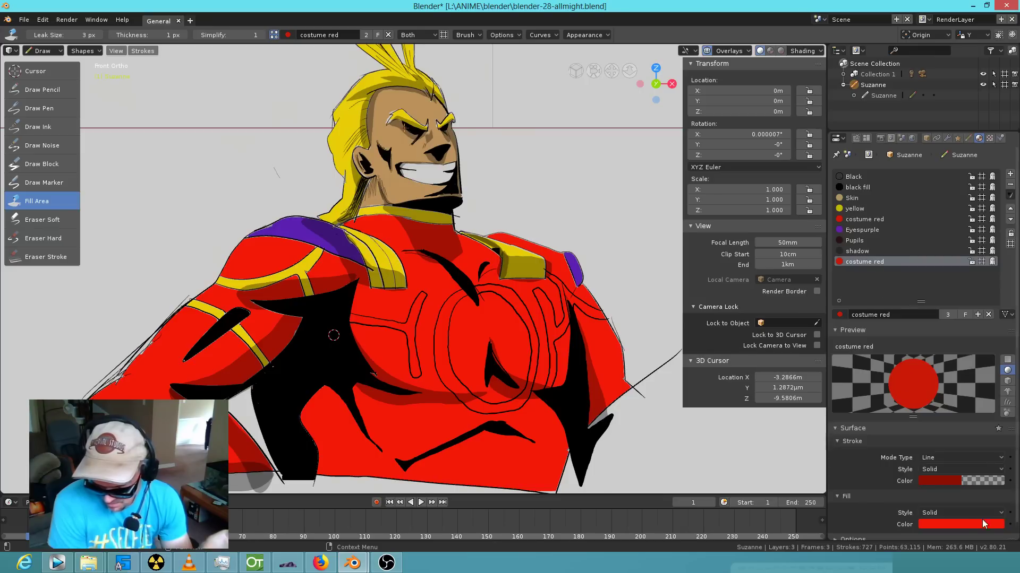
Set the costume red material's fill colour to R 0.953, G 0.000, B 0.100 and remove the duplicate costume red slot.
click(952, 524)
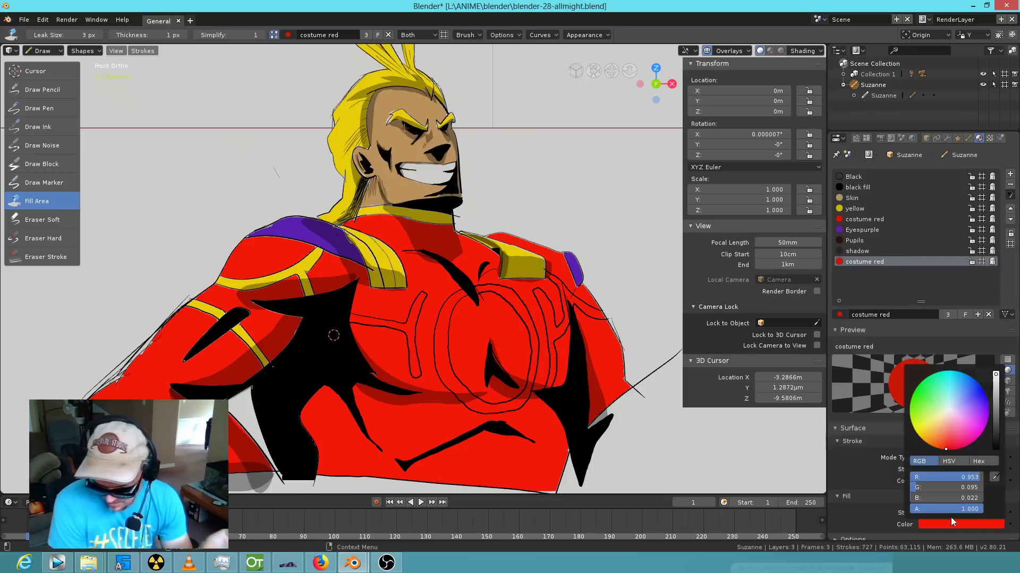
mouse_move(954, 397)
mouse_down()
mouse_move(962, 445)
mouse_move(953, 449)
mouse_up()
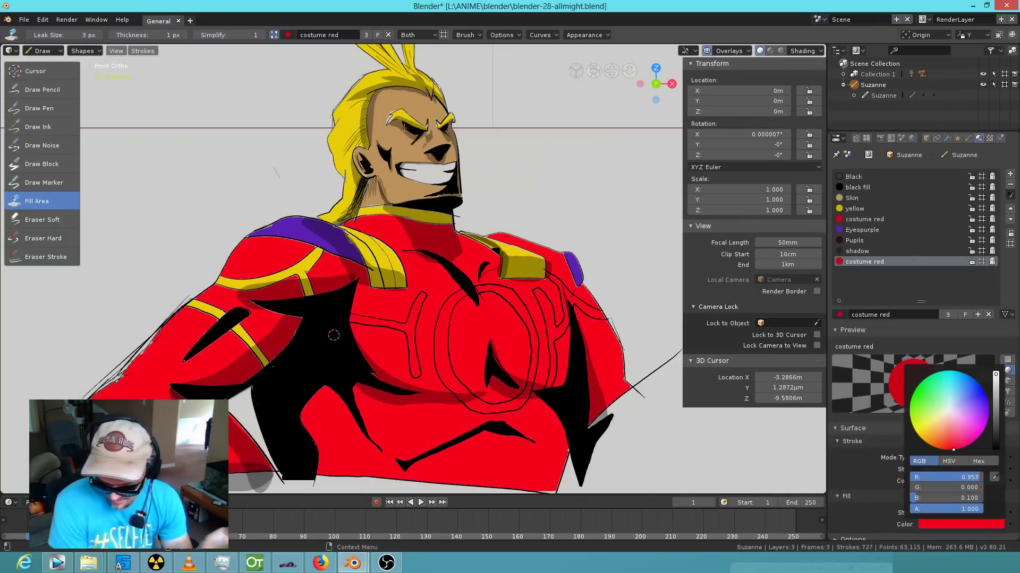
click(972, 330)
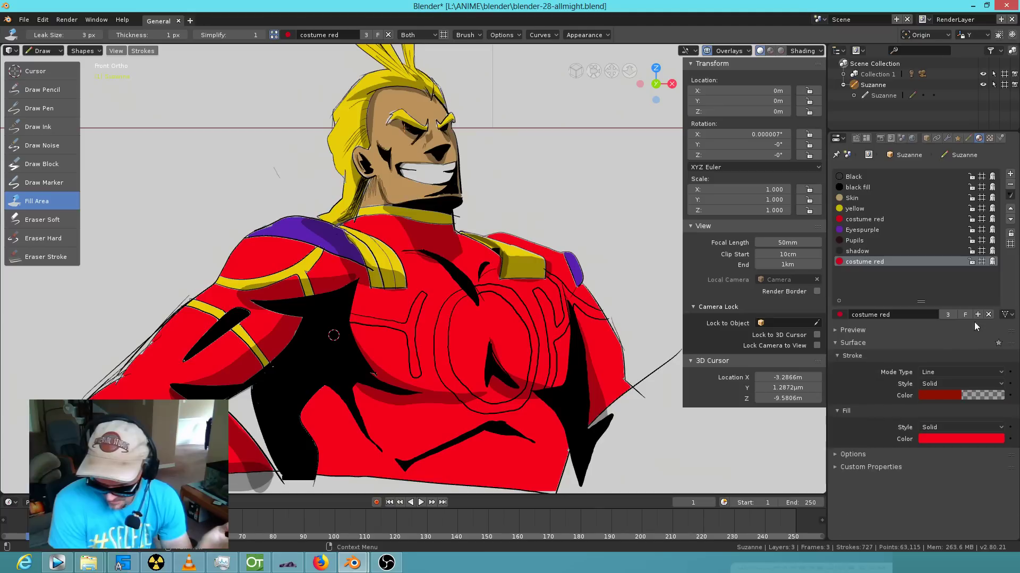
click(1010, 185)
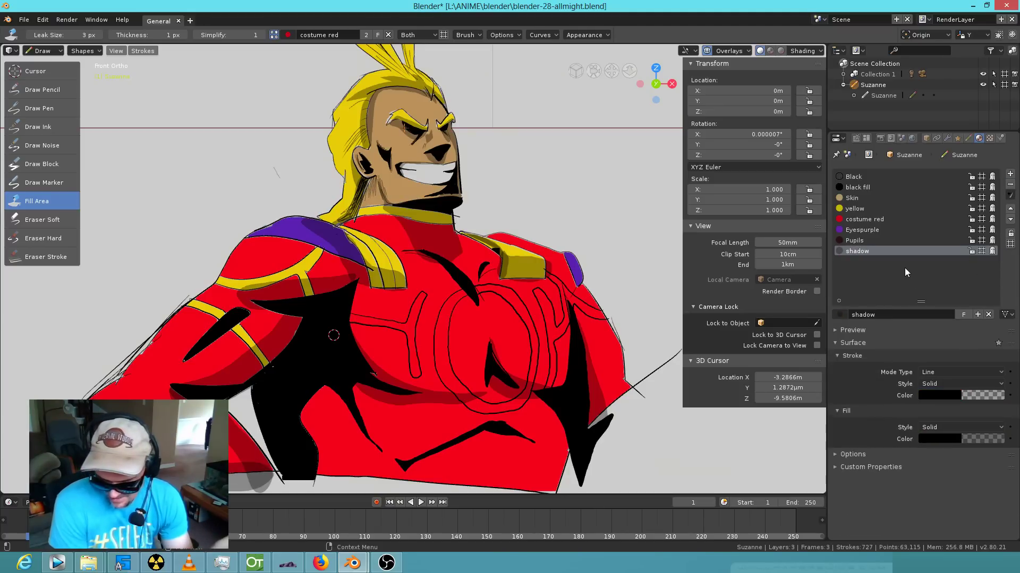
Add a new material to the character with stroke alpha 0 and an opaque light grey fill for the chest emblem.
click(1010, 175)
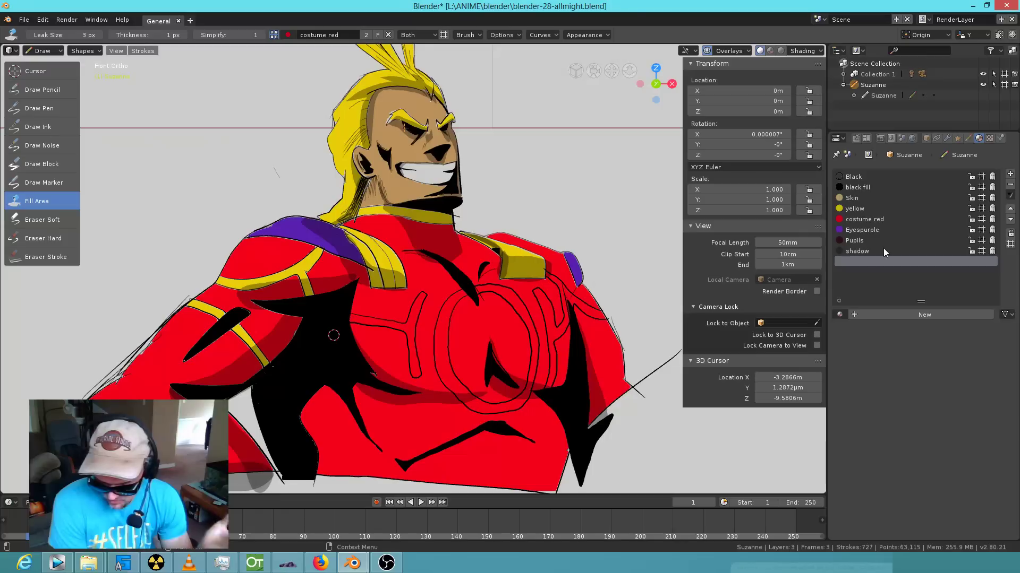
click(862, 315)
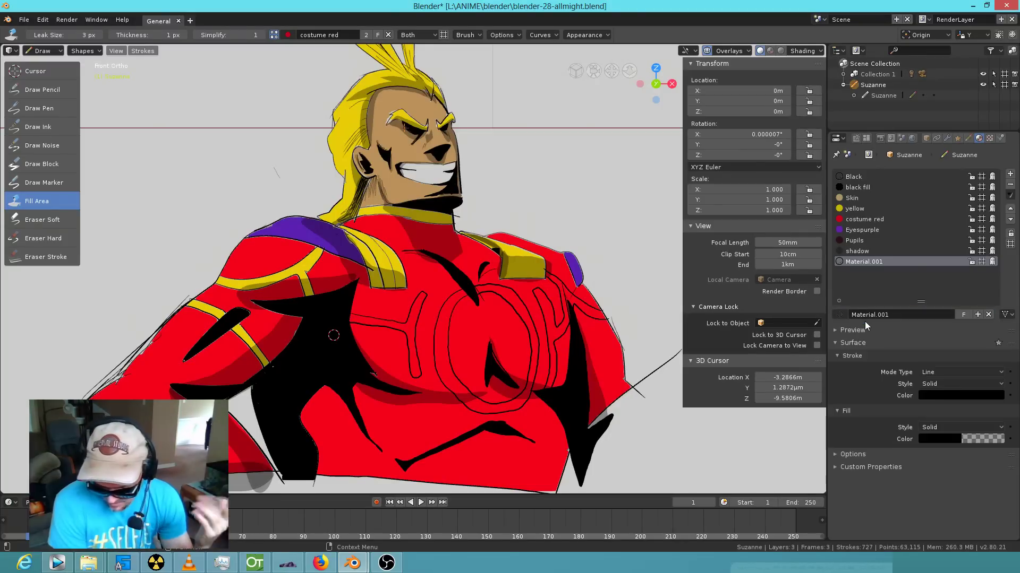
click(935, 394)
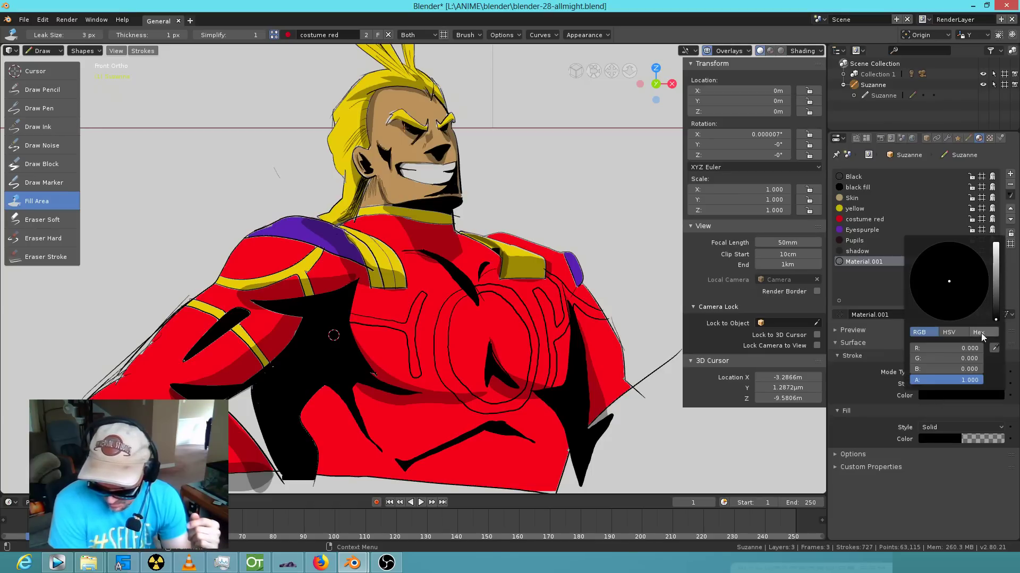
drag(972, 380, 916, 383)
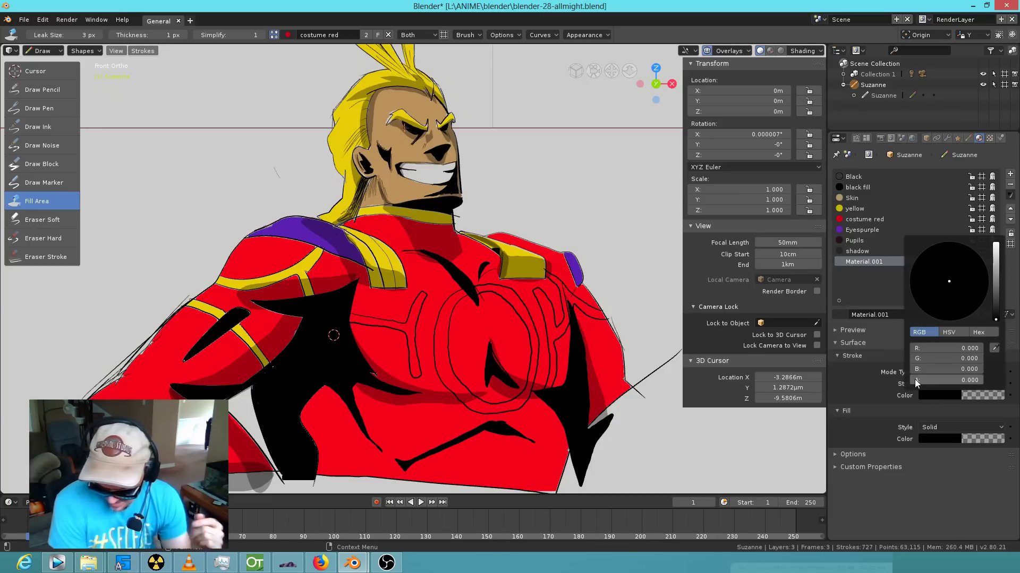
click(950, 441)
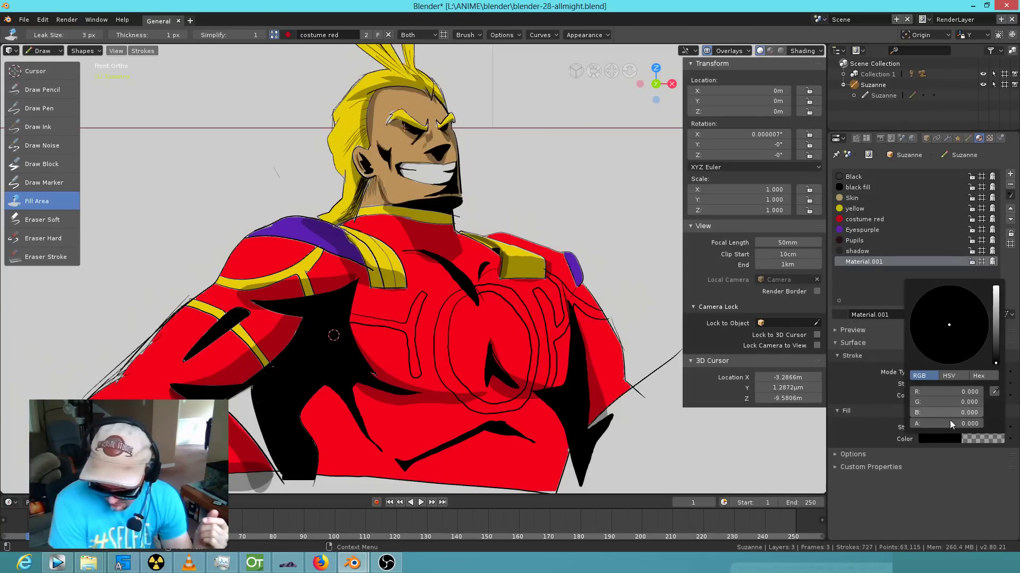
drag(958, 424, 983, 424)
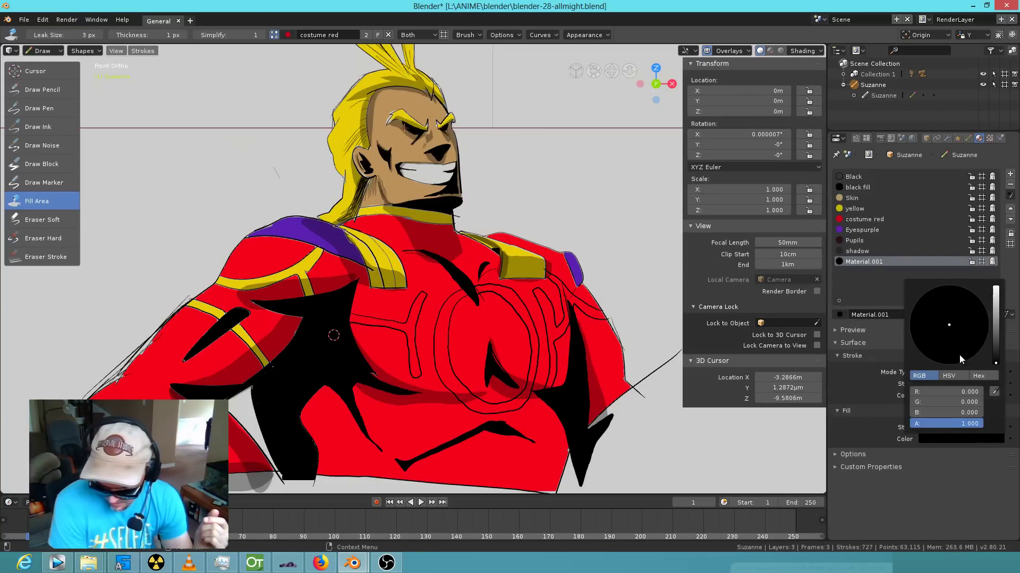
drag(942, 391, 965, 413)
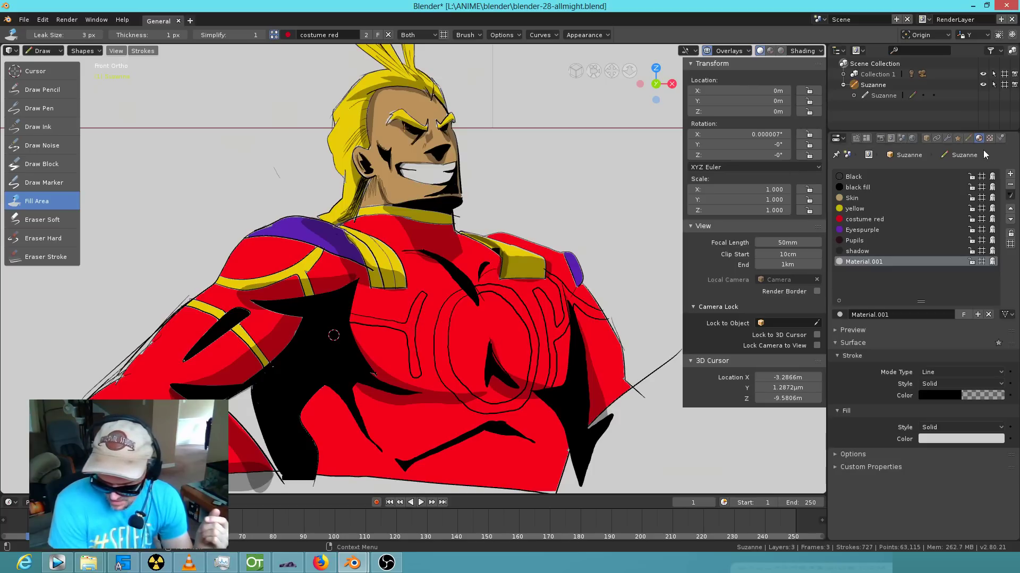
Set the Fill Area brush's material to Material.001 and fill the emblem's bands, arm stripe and all sections of the oval ring.
click(856, 138)
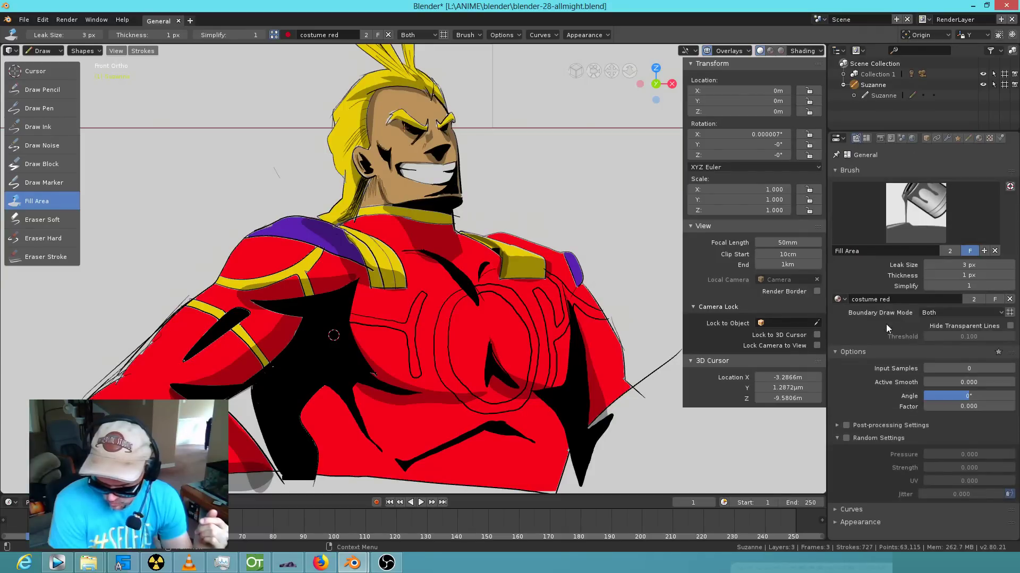
click(838, 299)
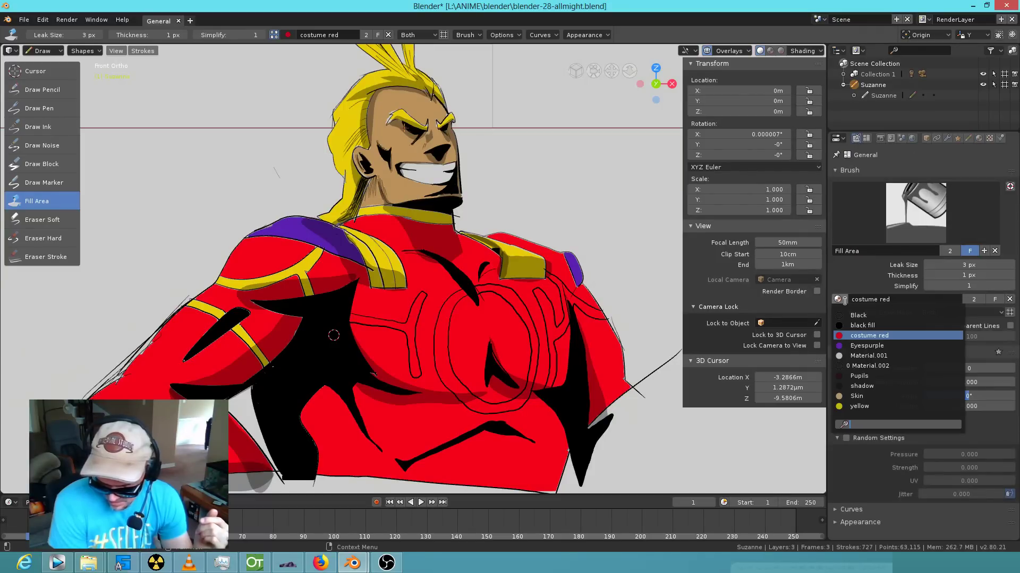
click(858, 356)
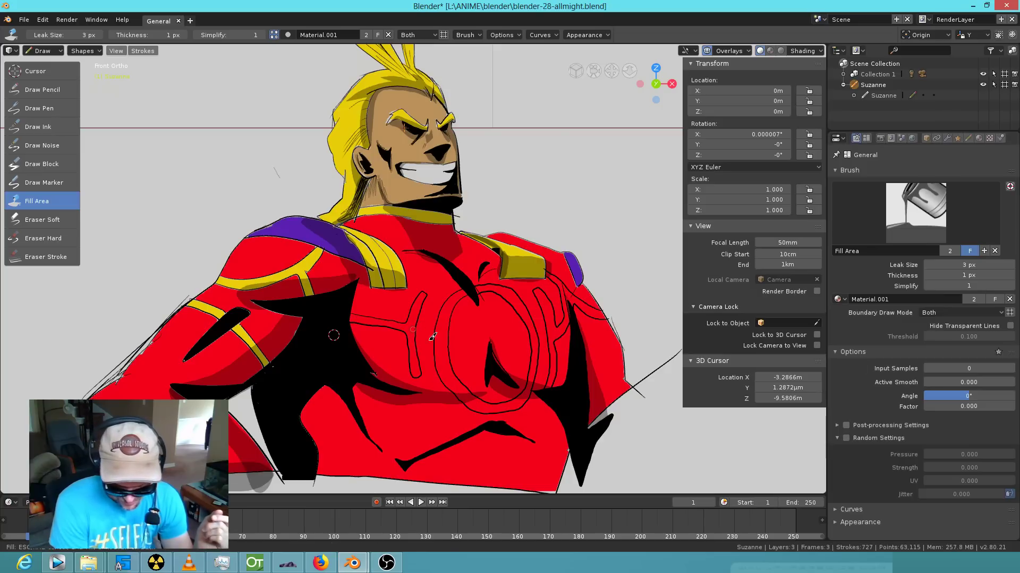
click(441, 328)
click(557, 331)
click(595, 308)
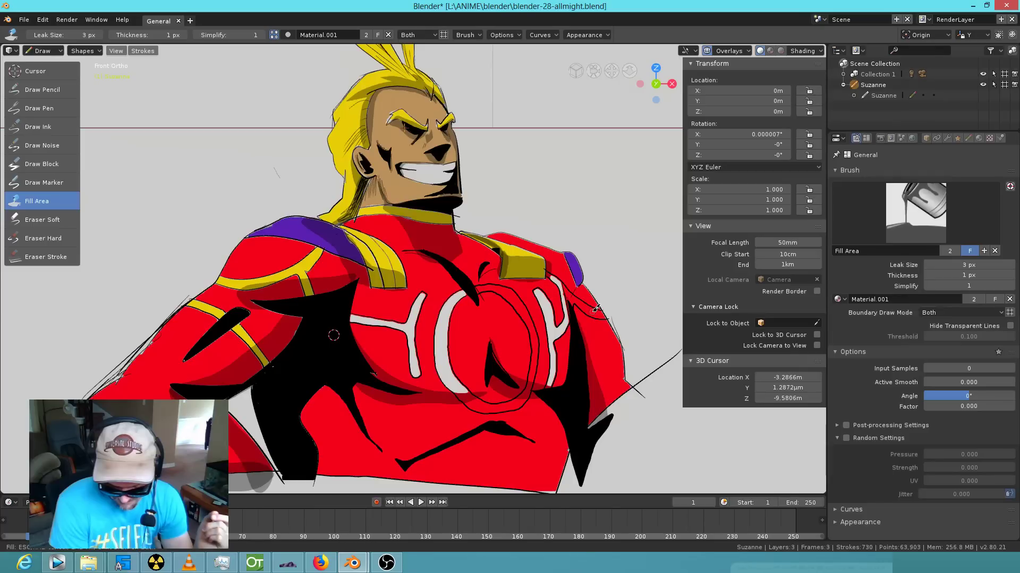
click(511, 407)
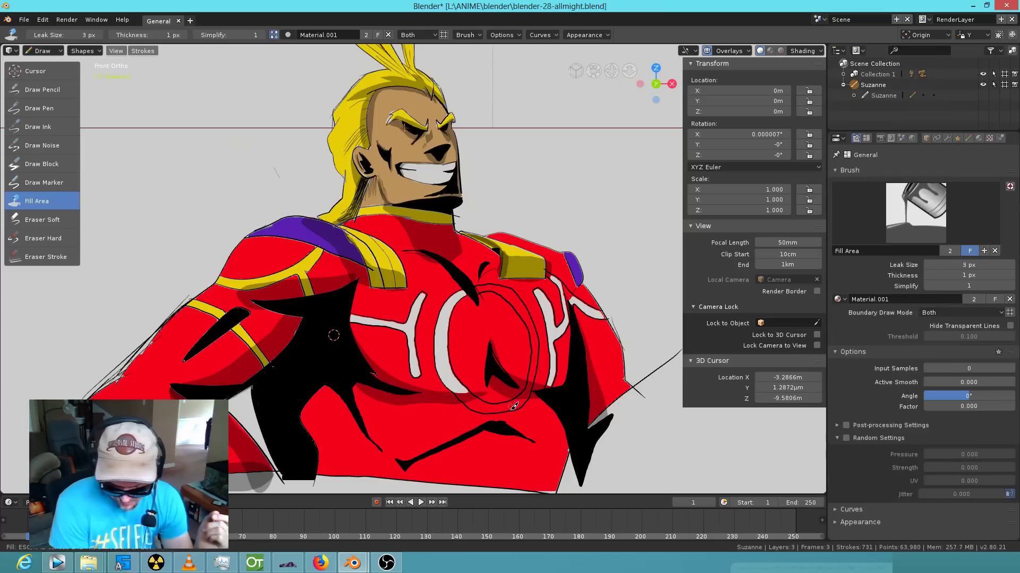
click(511, 291)
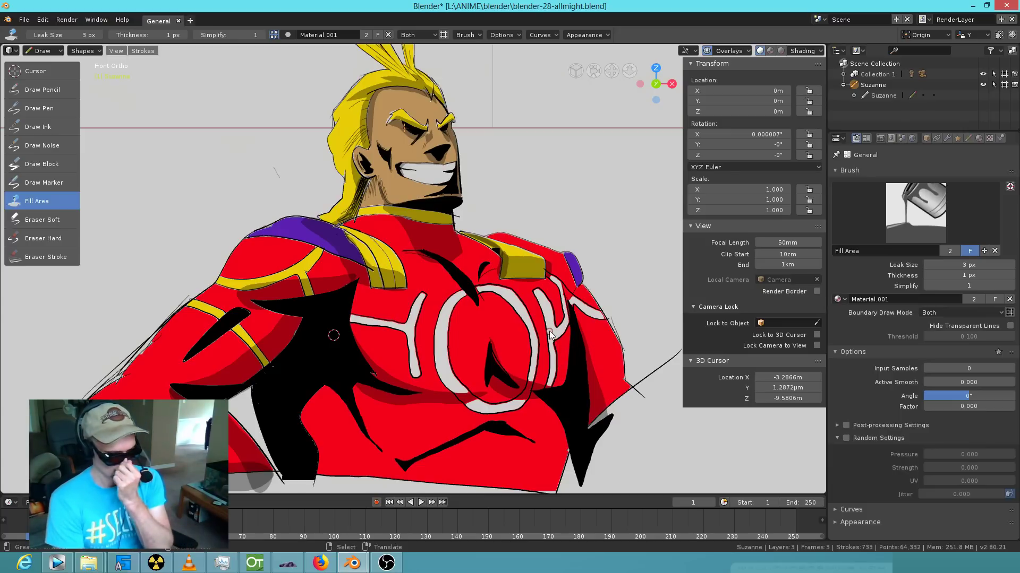
click(467, 396)
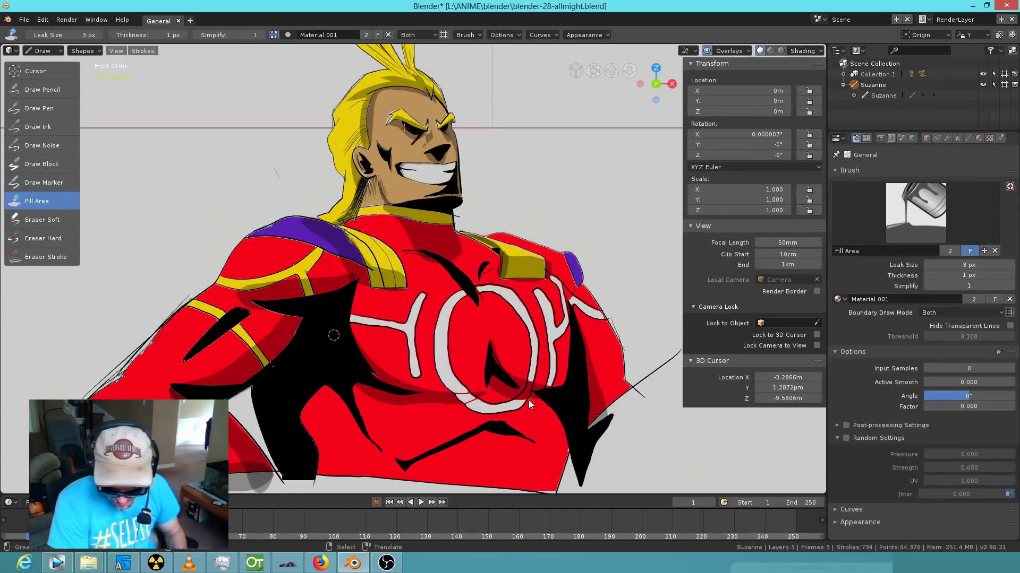
scroll(530, 401, up, 2)
click(577, 448)
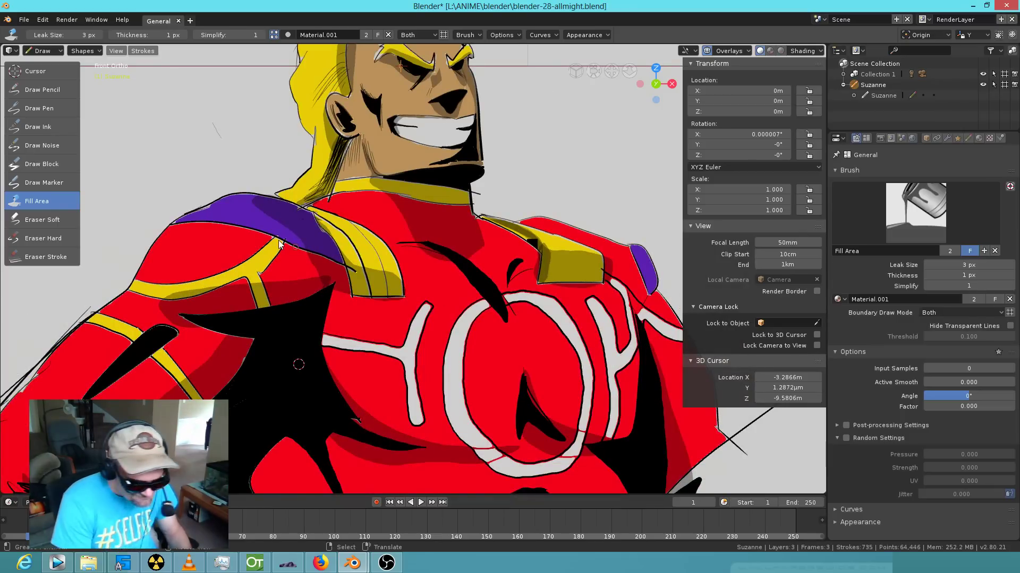
Using Draw Ink with the shadow material, shade the ring's lower part, the far band's upper end and the area below the near epaulette.
click(52, 125)
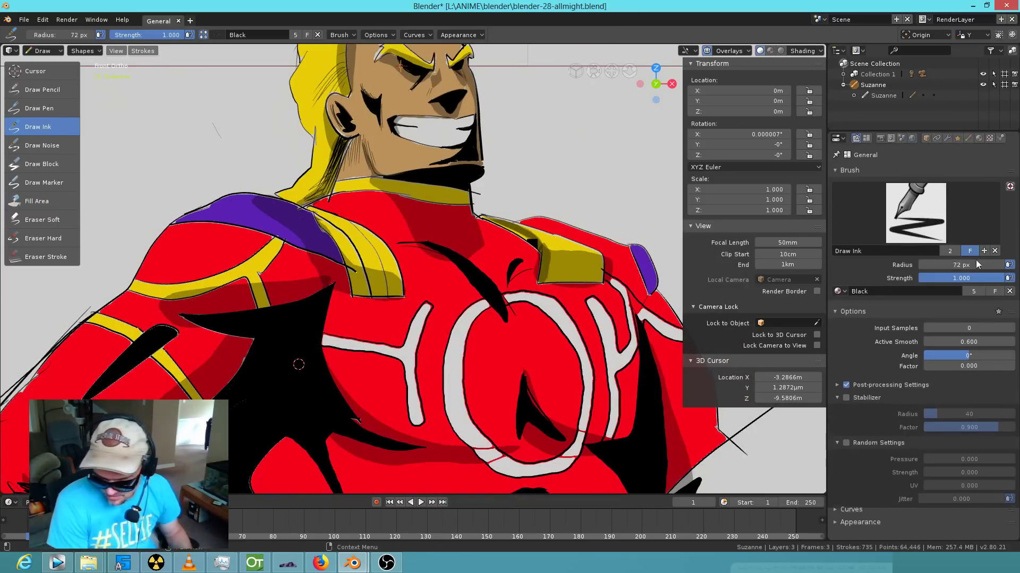
click(840, 292)
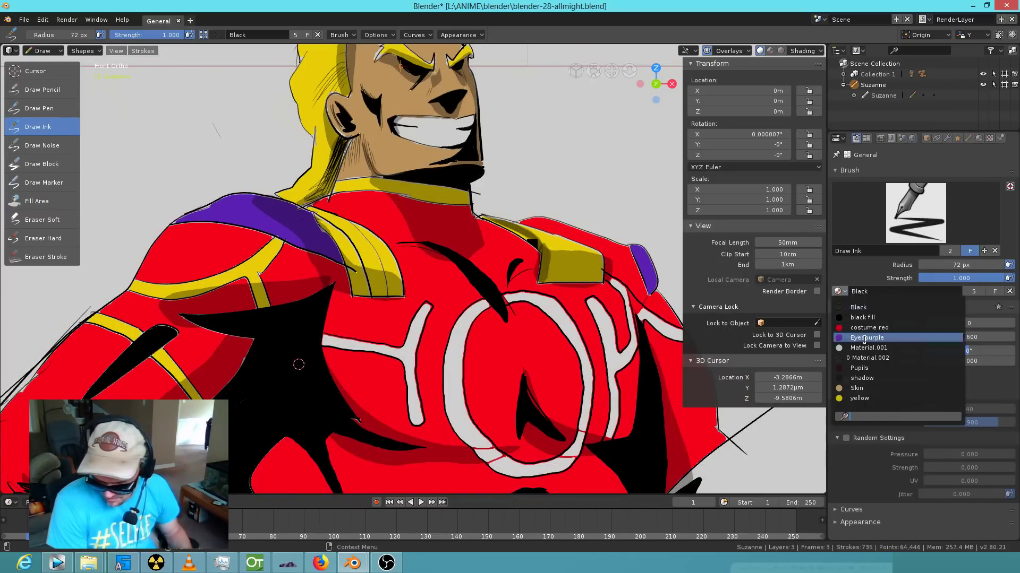
click(862, 378)
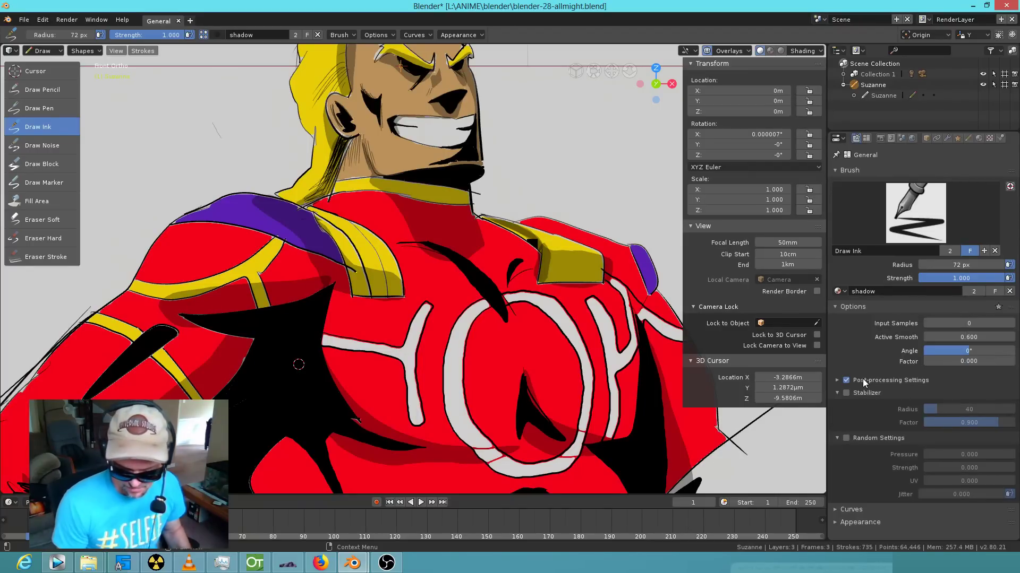
mouse_move(639, 419)
mouse_down()
mouse_move(579, 434)
mouse_move(563, 464)
mouse_move(498, 447)
mouse_move(509, 455)
mouse_move(473, 461)
mouse_up()
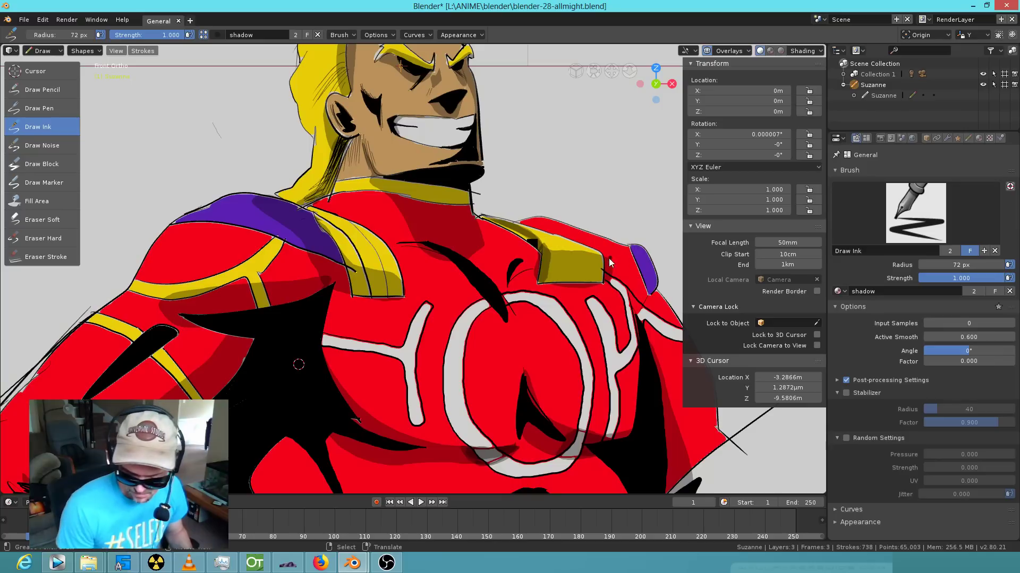
mouse_move(604, 257)
mouse_down()
mouse_move(603, 315)
mouse_move(540, 285)
mouse_move(549, 254)
mouse_move(604, 259)
mouse_up()
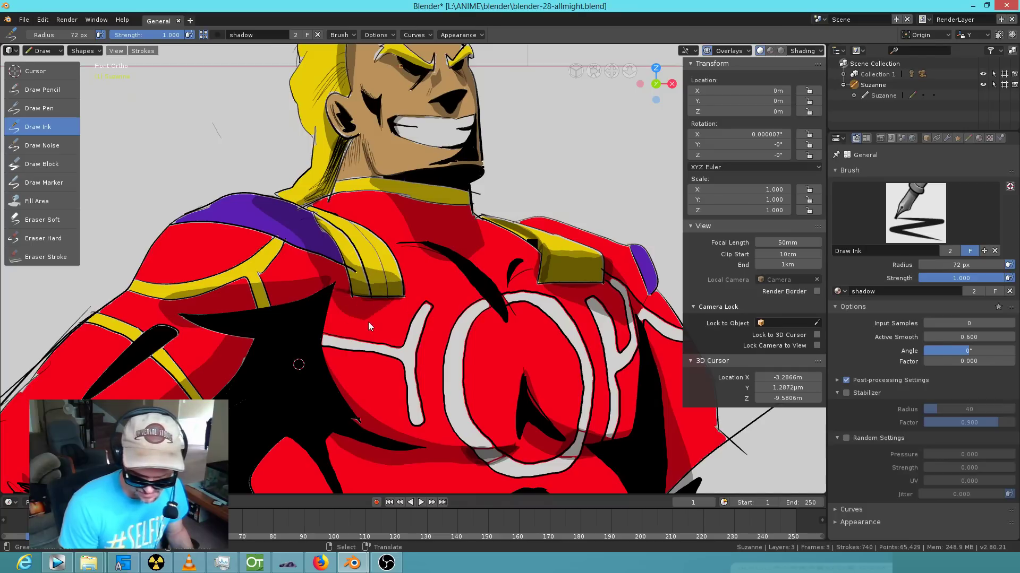
drag(406, 279, 412, 273)
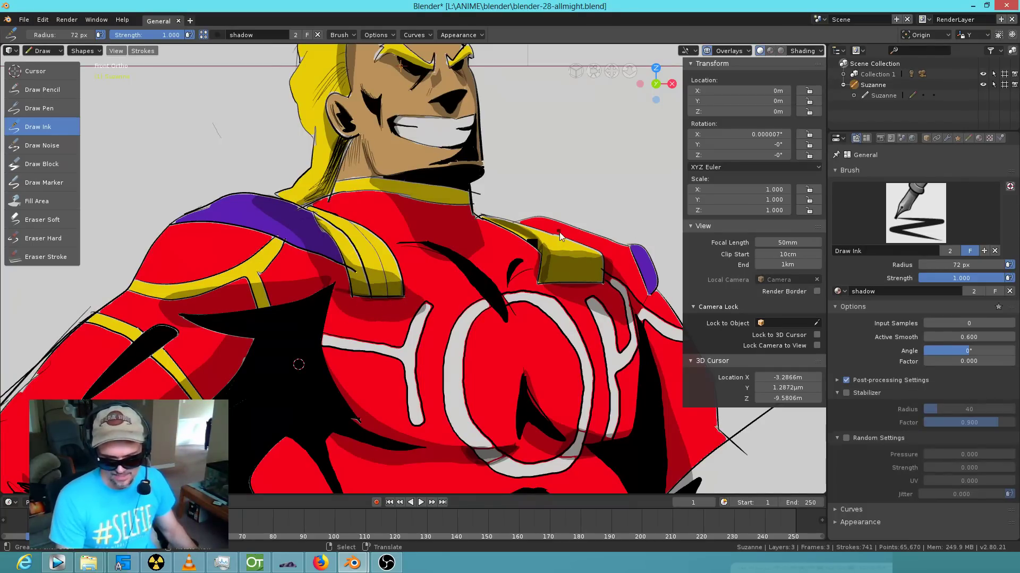
Add shadow strokes at the upper sternum, along the far side of the far pectoral and across the abdomen below the chest.
scroll(558, 234, down, 4)
scroll(505, 100, up, 3)
scroll(531, 277, up, 2)
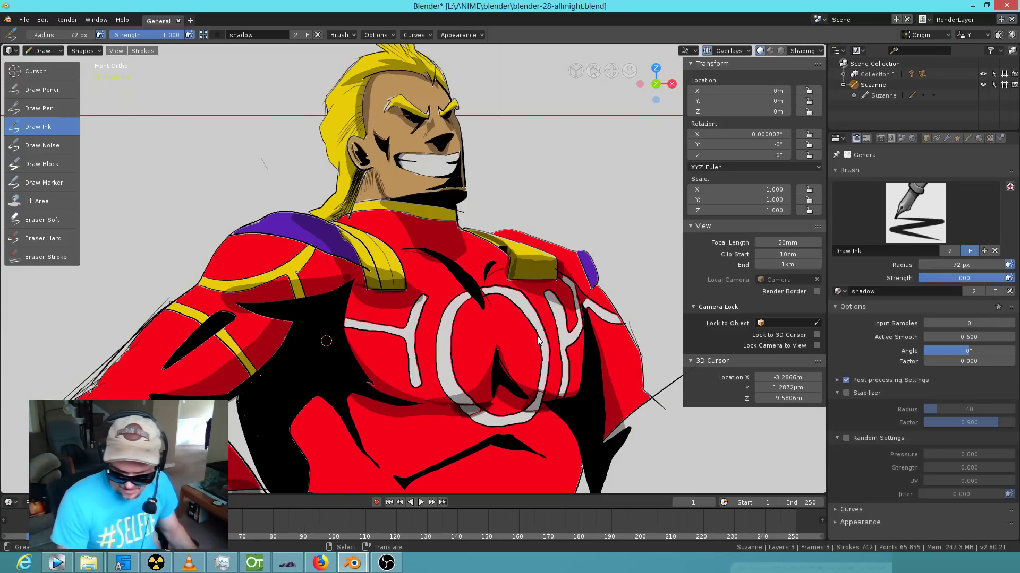
drag(492, 260, 492, 329)
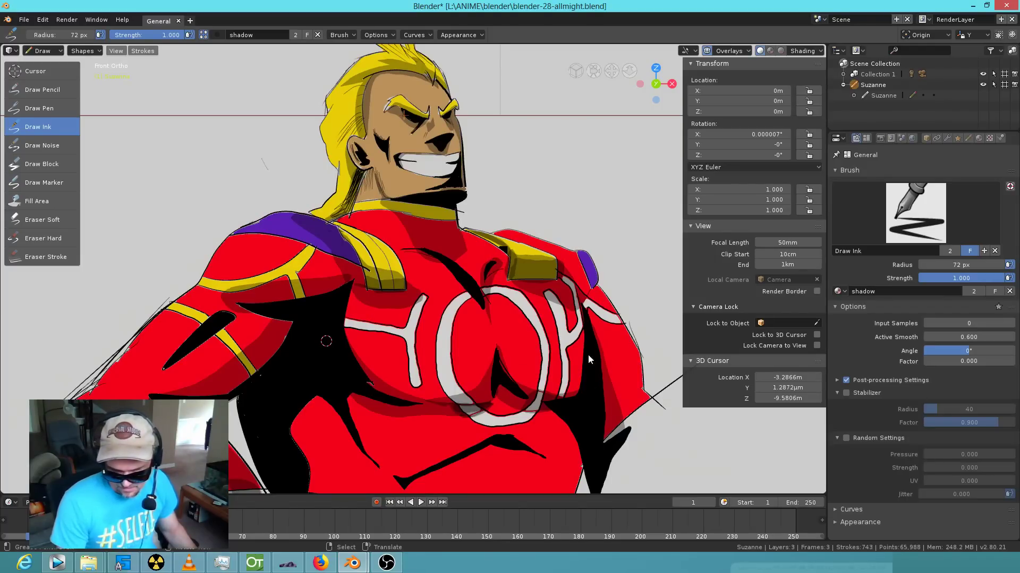
drag(571, 282, 580, 366)
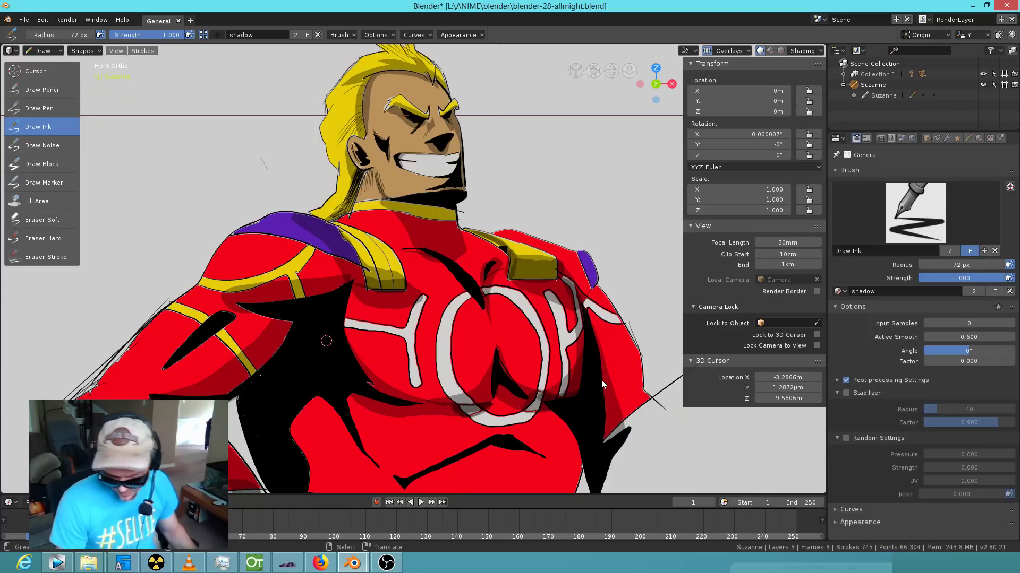
scroll(592, 335, down, 1)
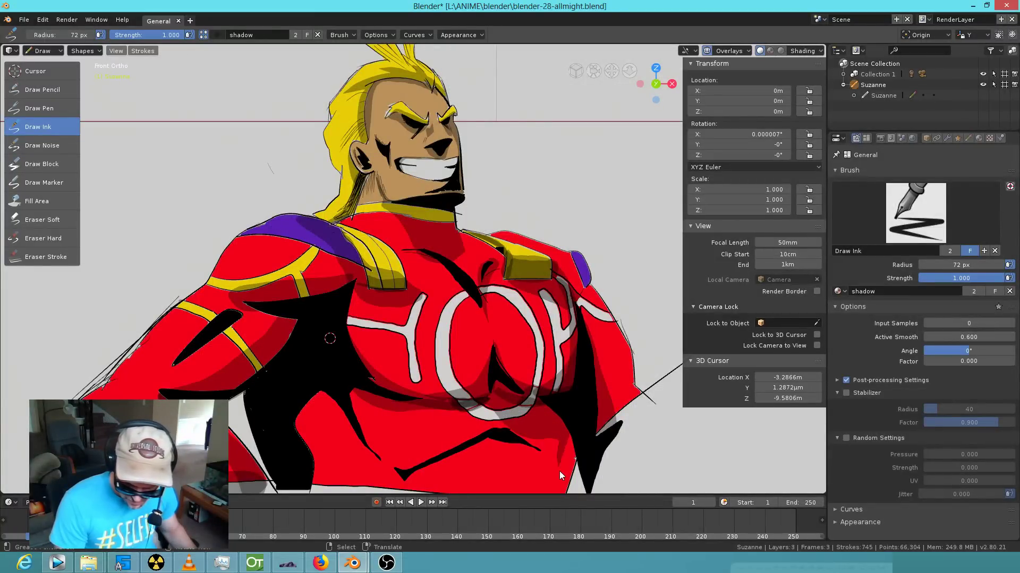
mouse_move(495, 434)
mouse_down()
mouse_move(378, 456)
mouse_move(438, 493)
mouse_up()
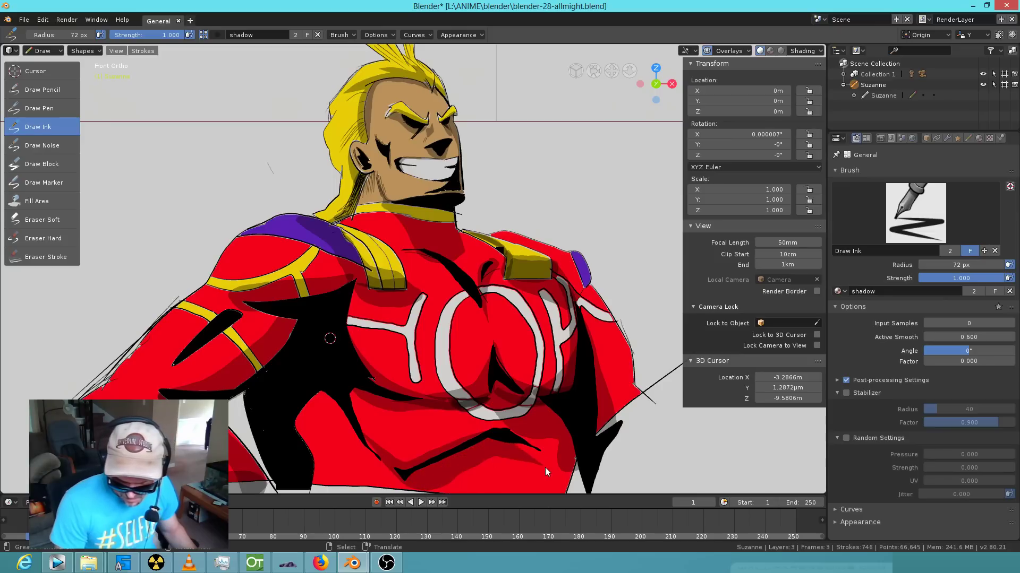
Check the whole shaded character, look at it through the camera and return to the front view.
scroll(583, 291, up, 2)
scroll(578, 311, down, 1)
scroll(560, 340, down, 2)
scroll(562, 306, up, 1)
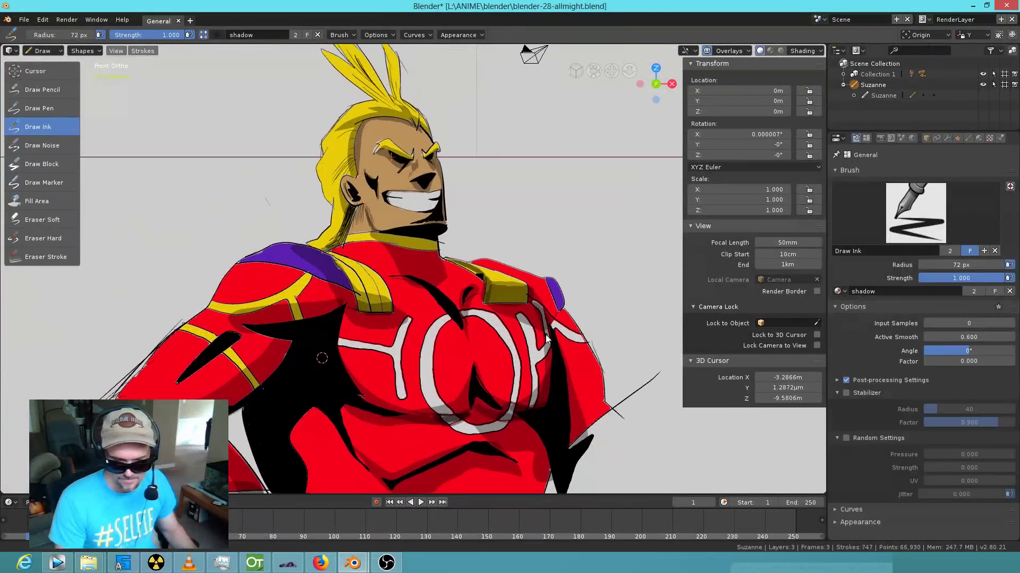
scroll(544, 335, down, 2)
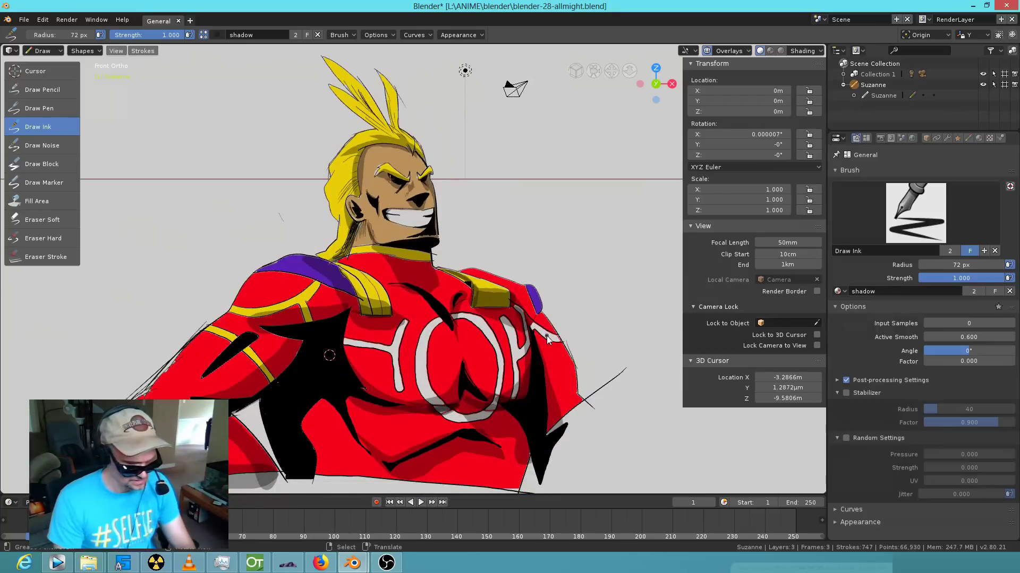
key(KP_0)
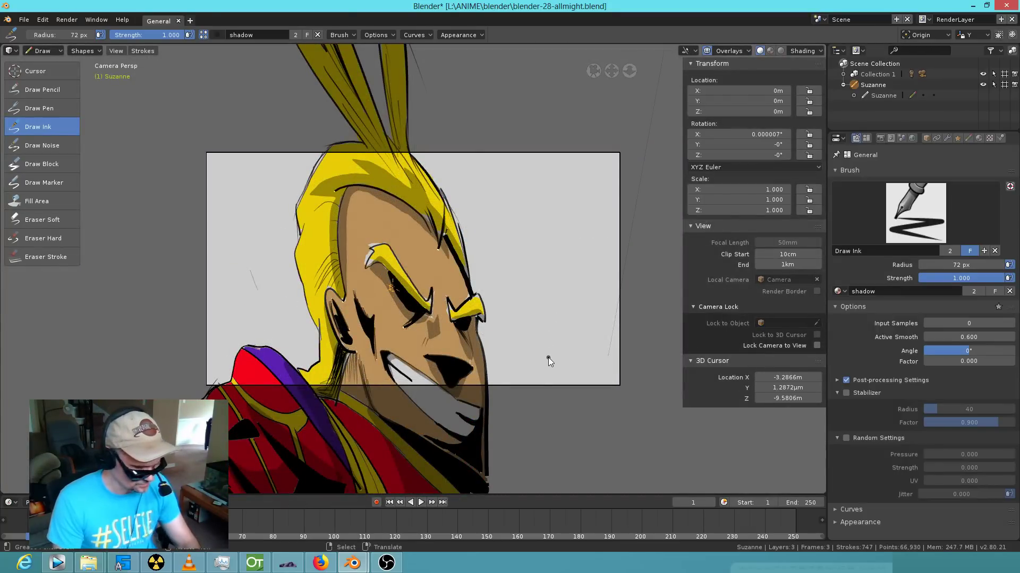
key(KP_0)
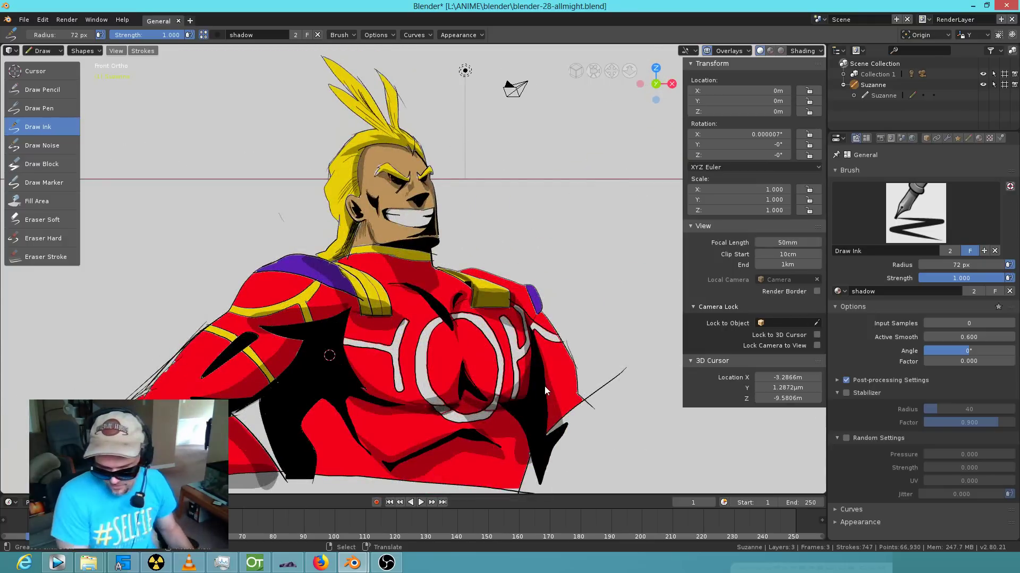
Switch the grease pencil object to Object Mode and make an OpenGL render of the front view.
click(106, 503)
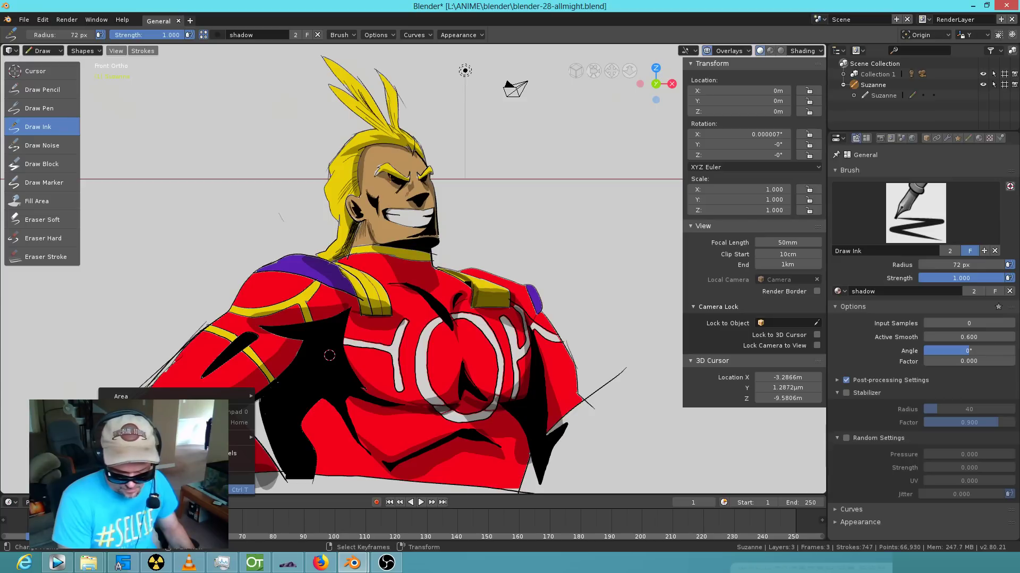
key(Escape)
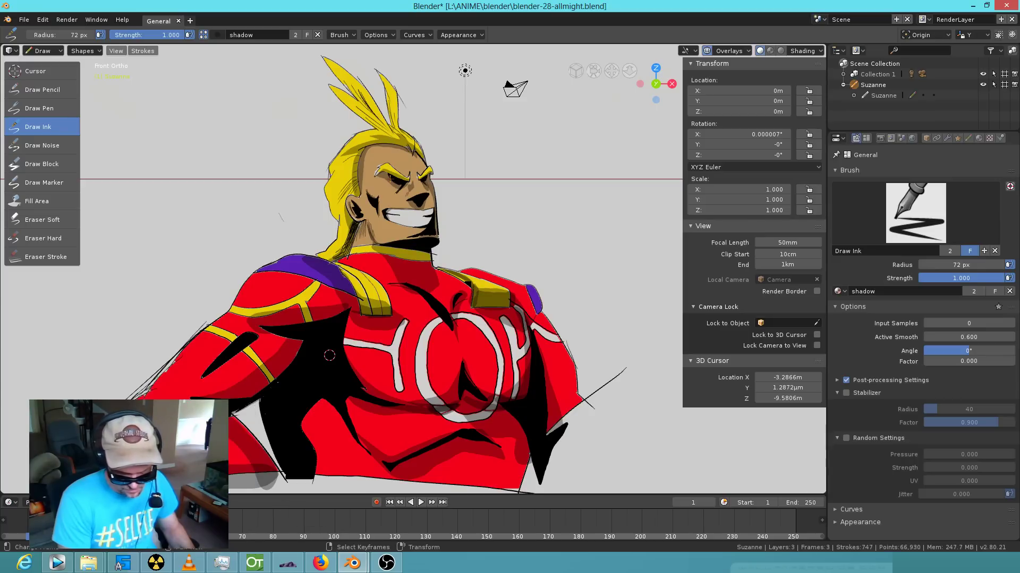
click(46, 51)
click(53, 62)
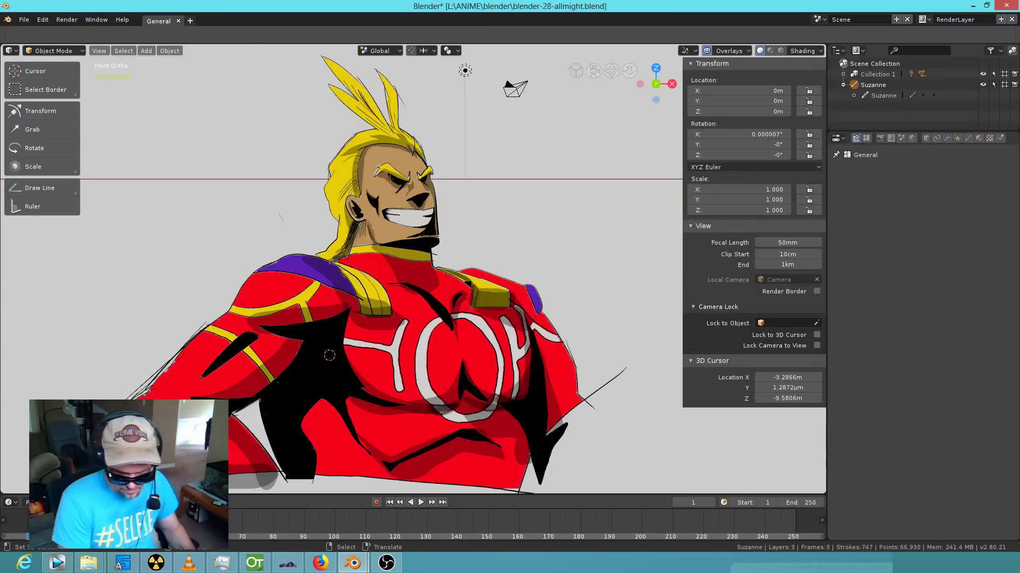
click(106, 503)
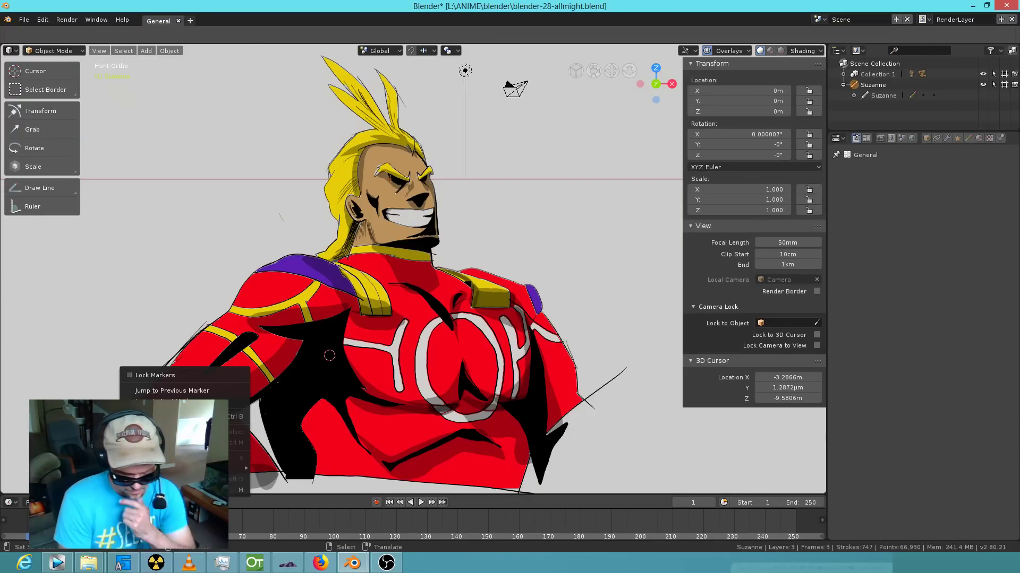
key(Escape)
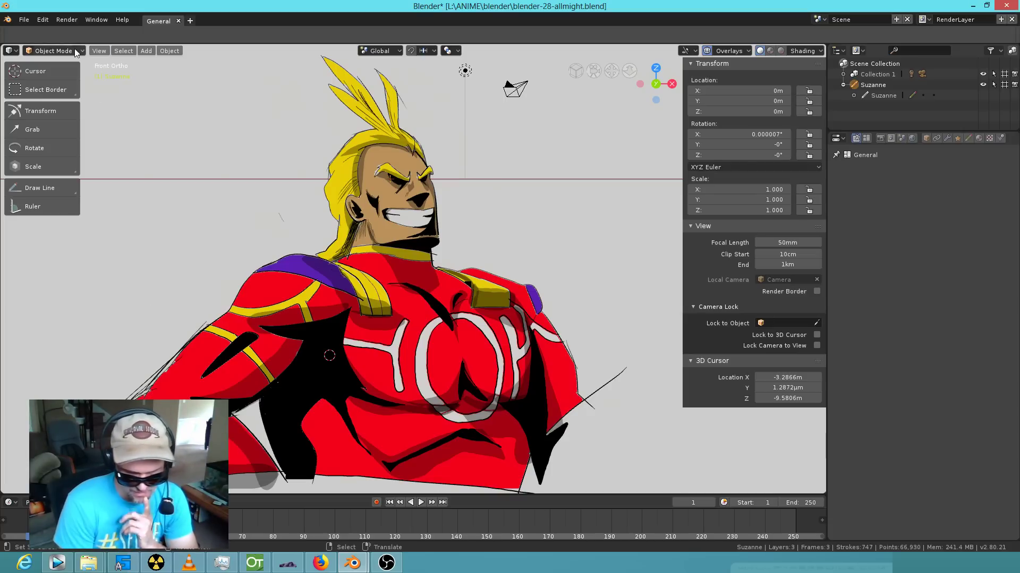
click(99, 52)
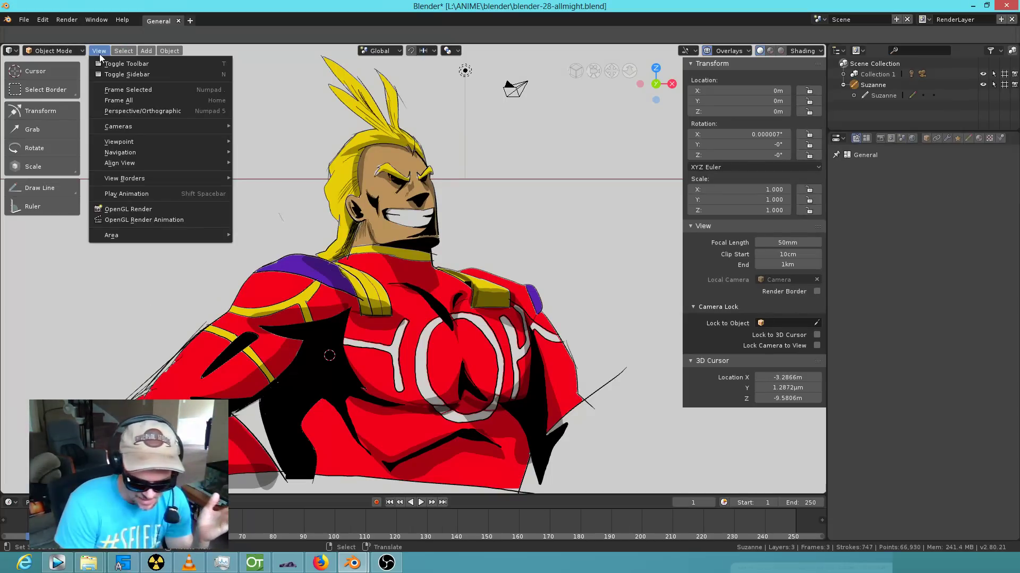
click(139, 210)
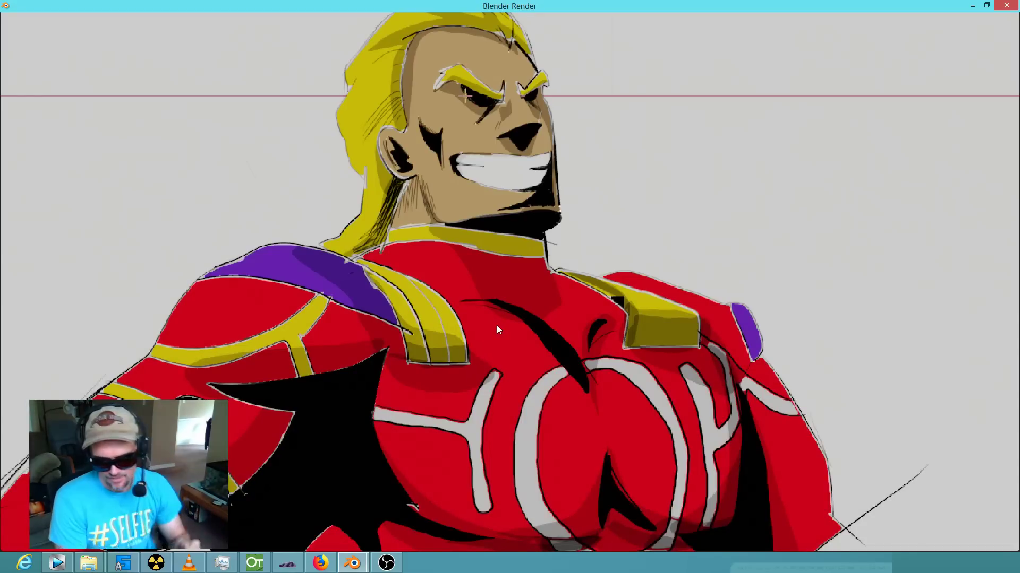
Examine the rendered character as a whole and closer up around the head and chest.
scroll(504, 330, down, 3)
scroll(506, 332, up, 1)
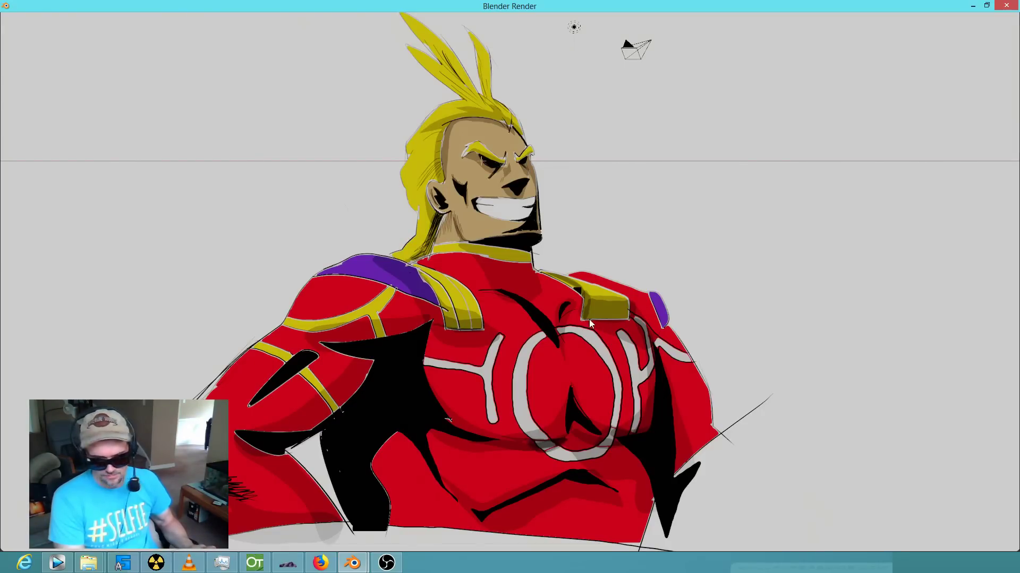
key(space)
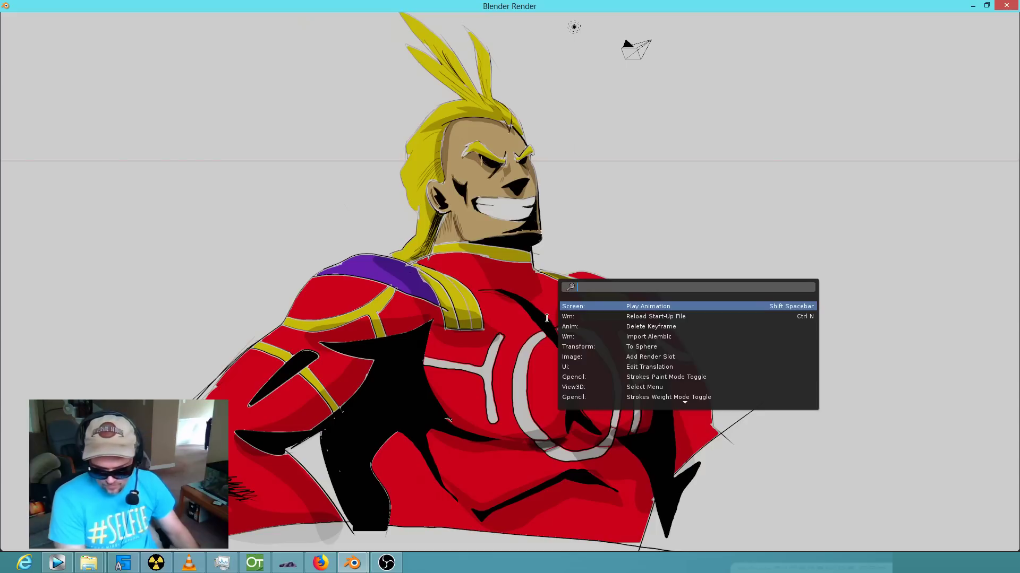
key(Escape)
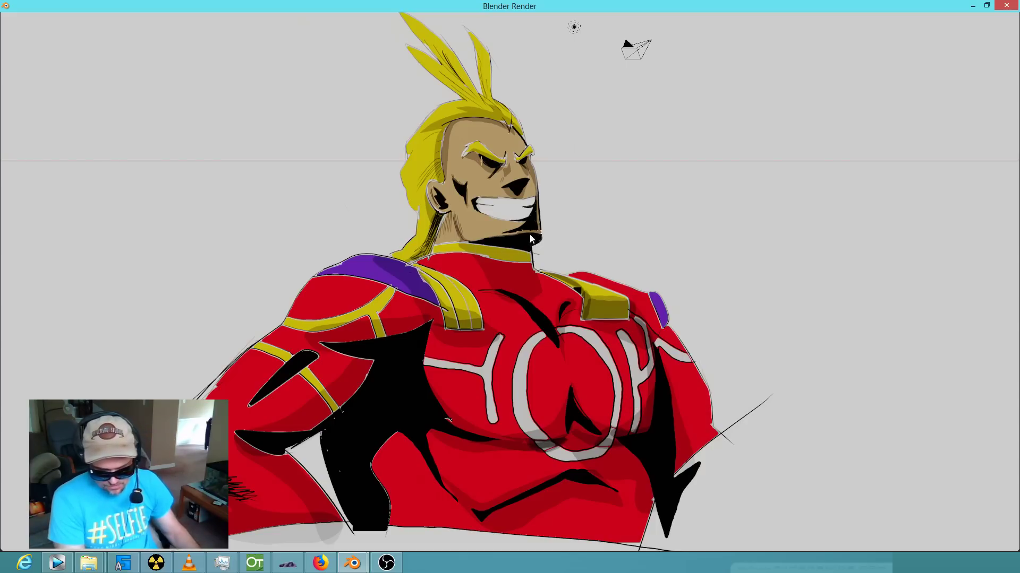
scroll(481, 249, up, 1)
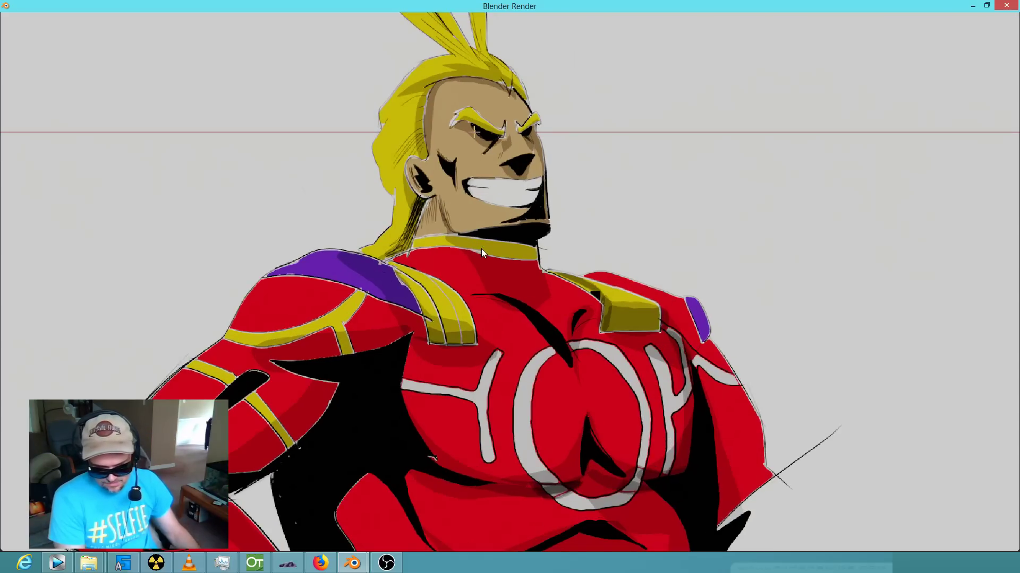
scroll(481, 253, down, 1)
scroll(481, 253, up, 1)
scroll(481, 252, down, 1)
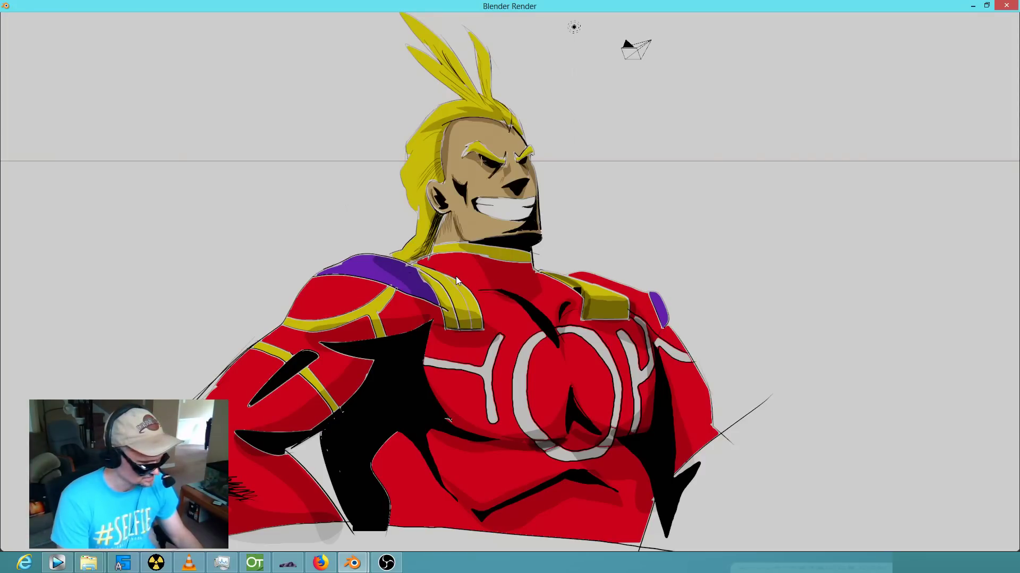
key(space)
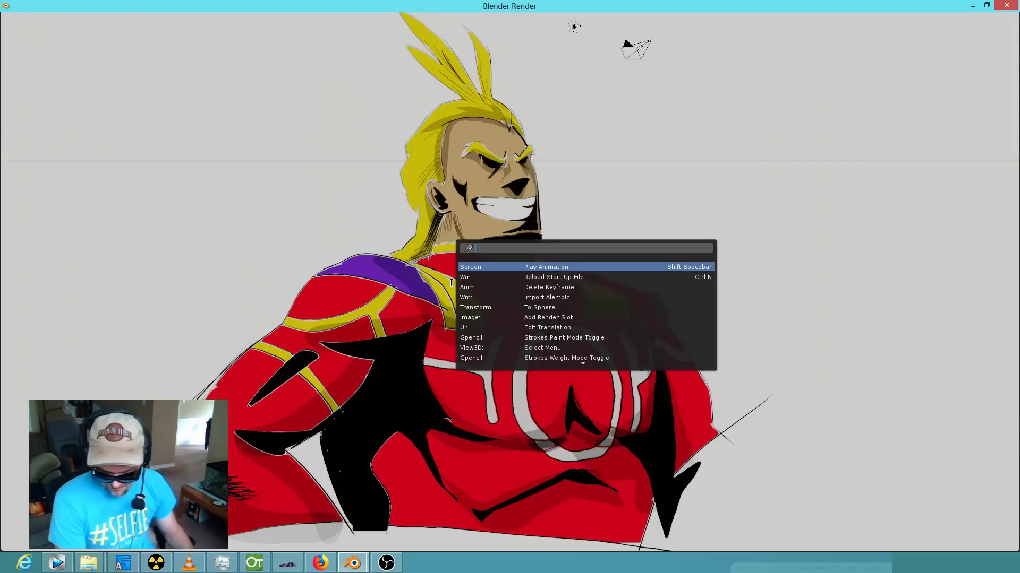
key(Escape)
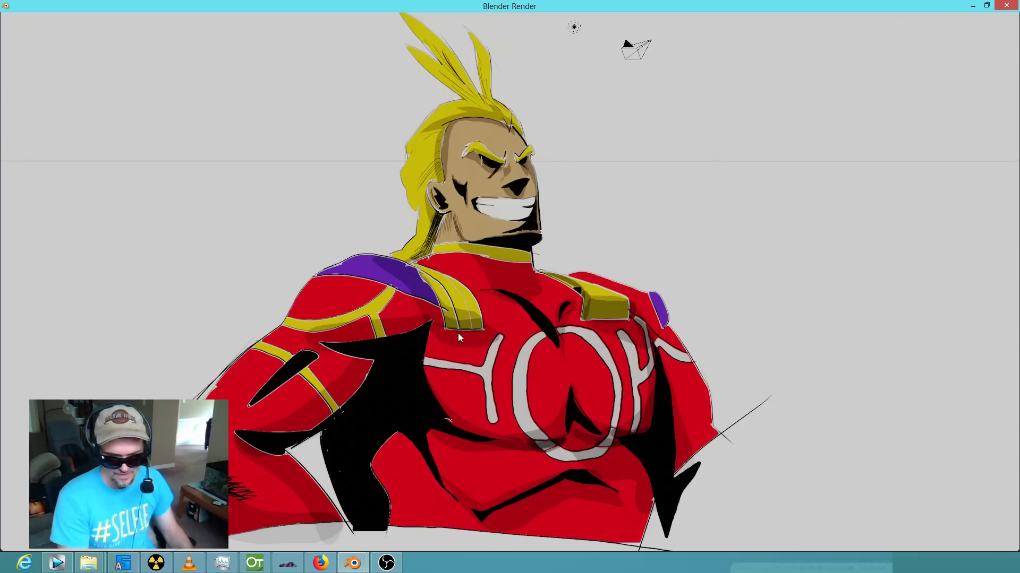
Close the render and inspect the character's head and chest more closely in the front view.
click(352, 563)
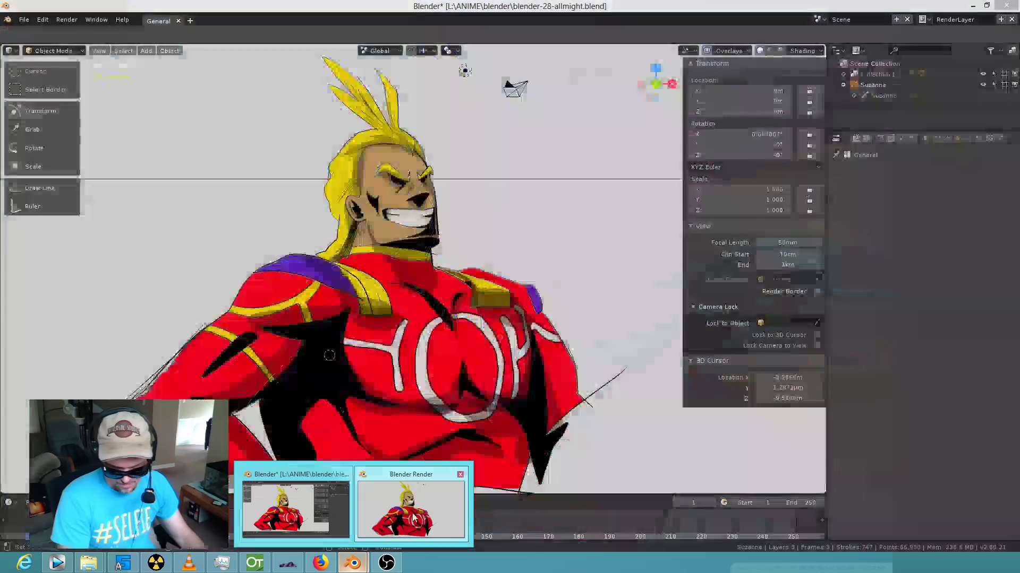
click(399, 513)
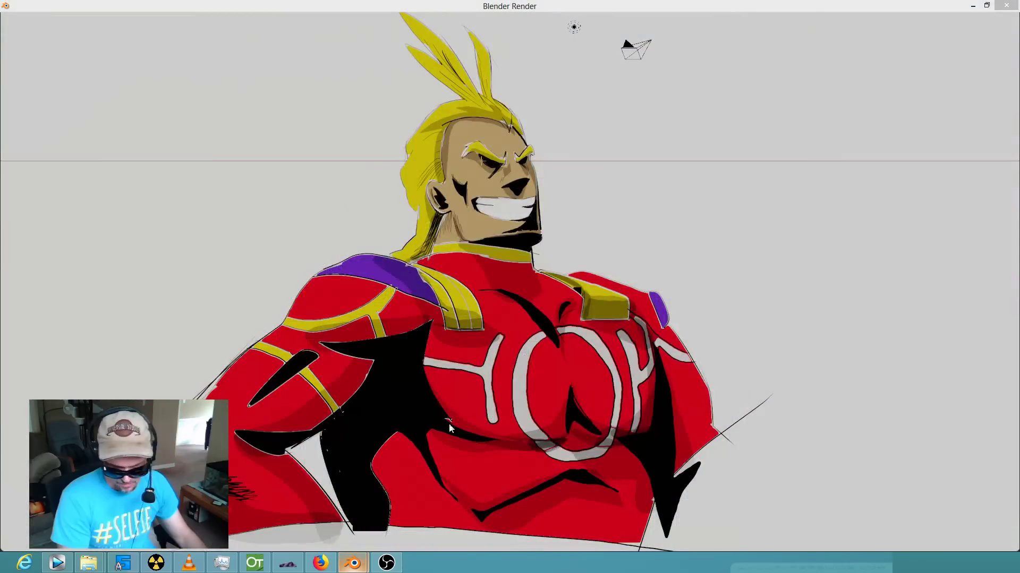
click(468, 308)
key(Escape)
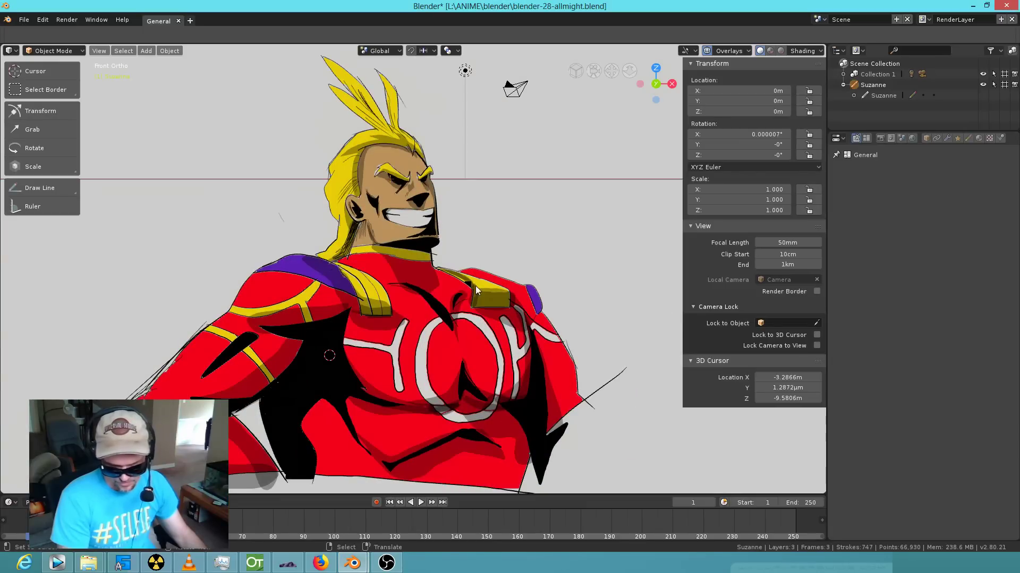
scroll(487, 295, up, 1)
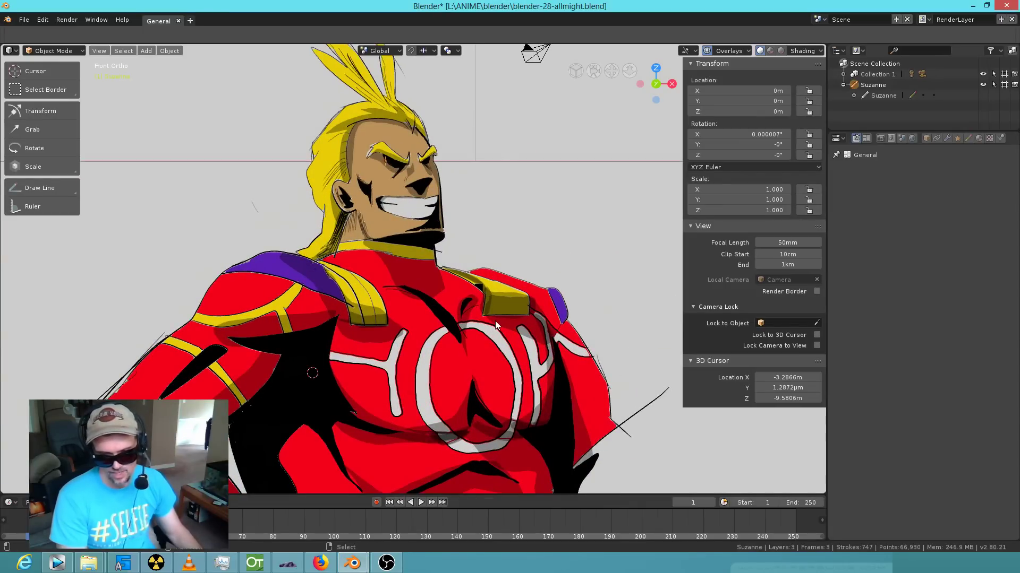
scroll(495, 308, up, 1)
shift+middle_drag(494, 292, 494, 299)
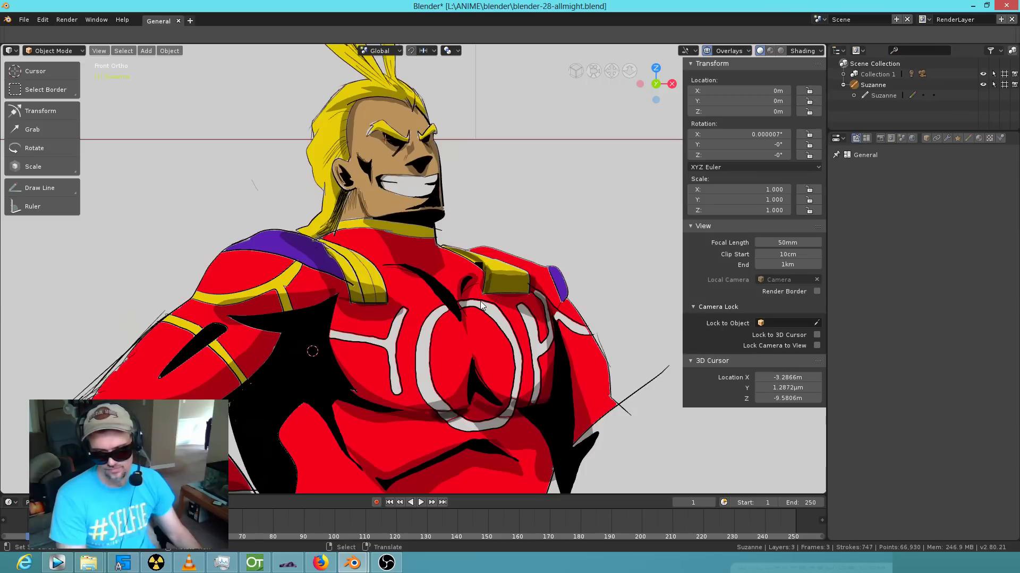